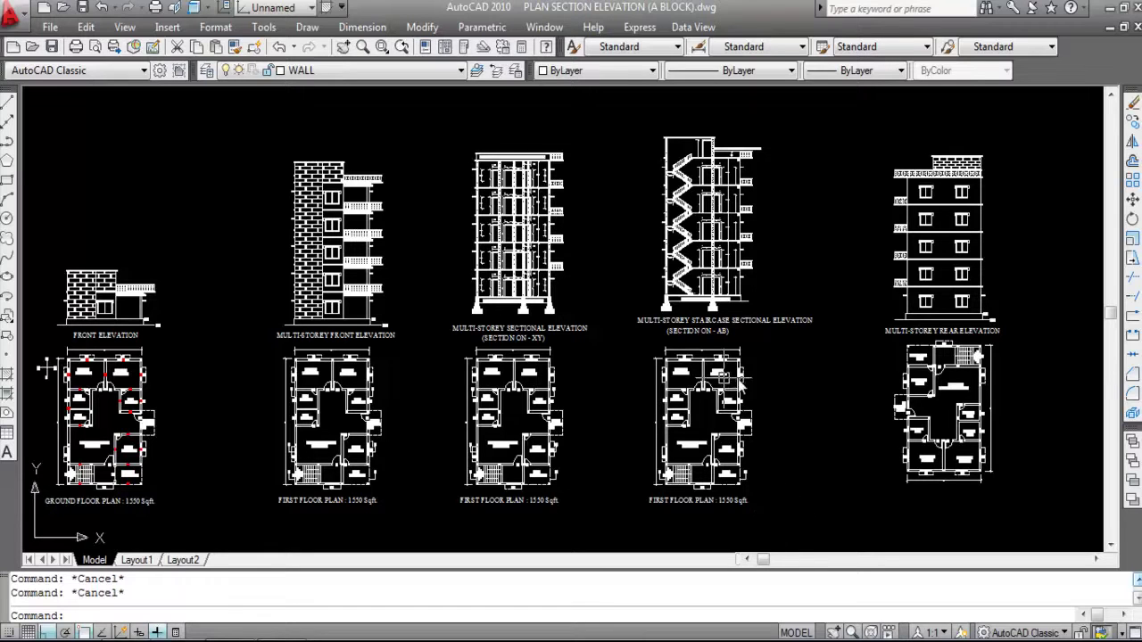
Copy the first floor plan below the staircase sectional elevation horizontally into the empty area beyond the rear elevation.
click(805, 535)
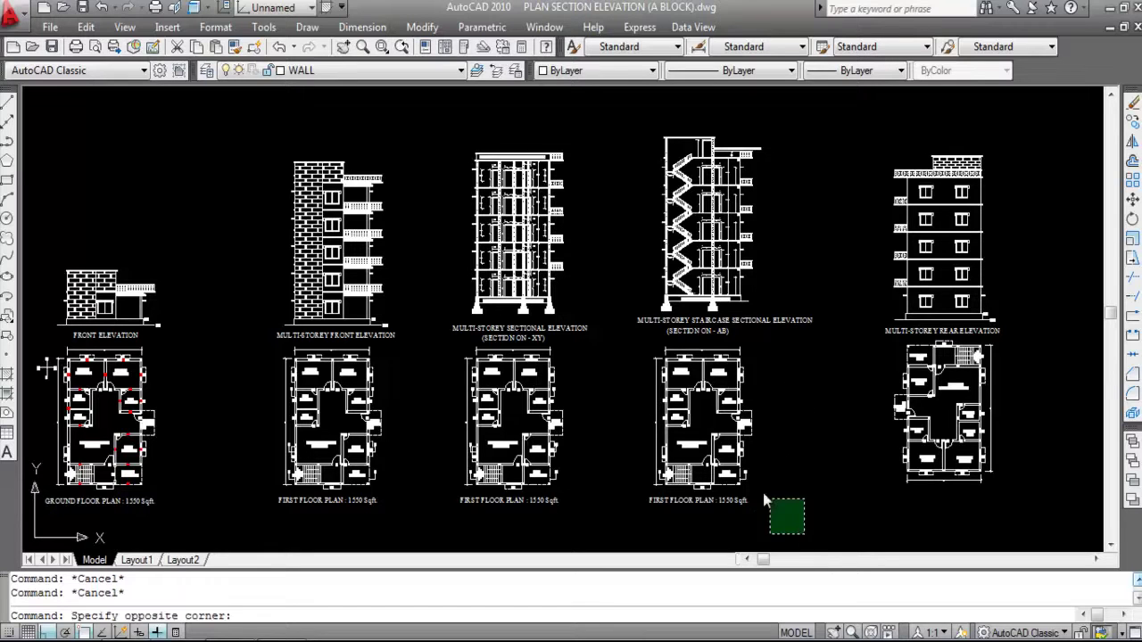
click(630, 339)
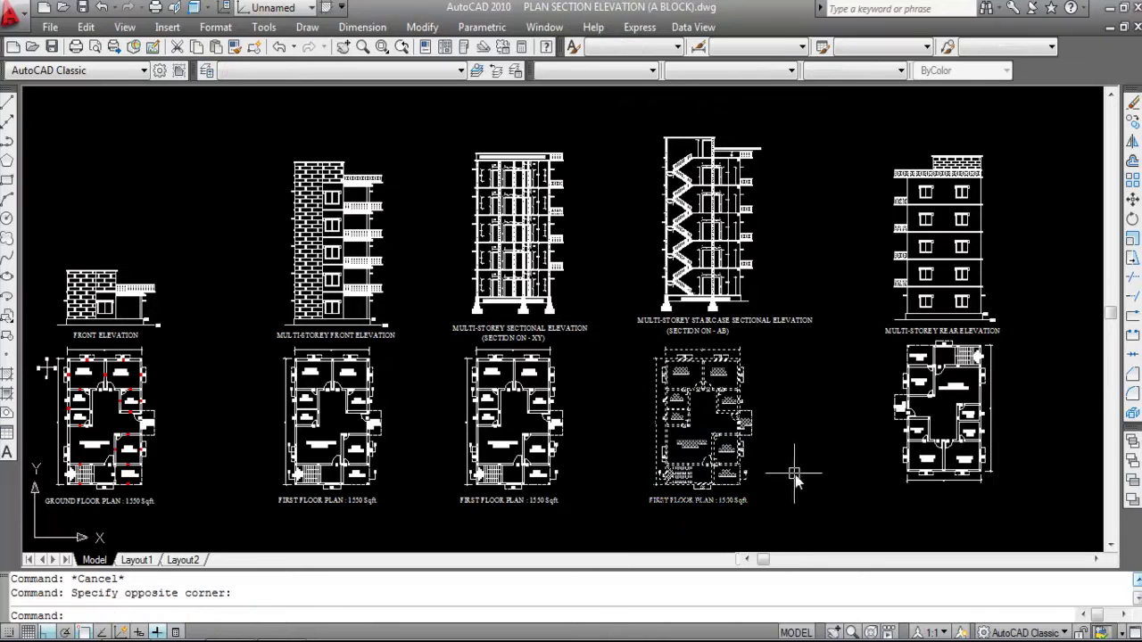
text(CO)
key(Return)
click(661, 461)
scroll(477, 455, down, 2)
scroll(479, 456, down, 5)
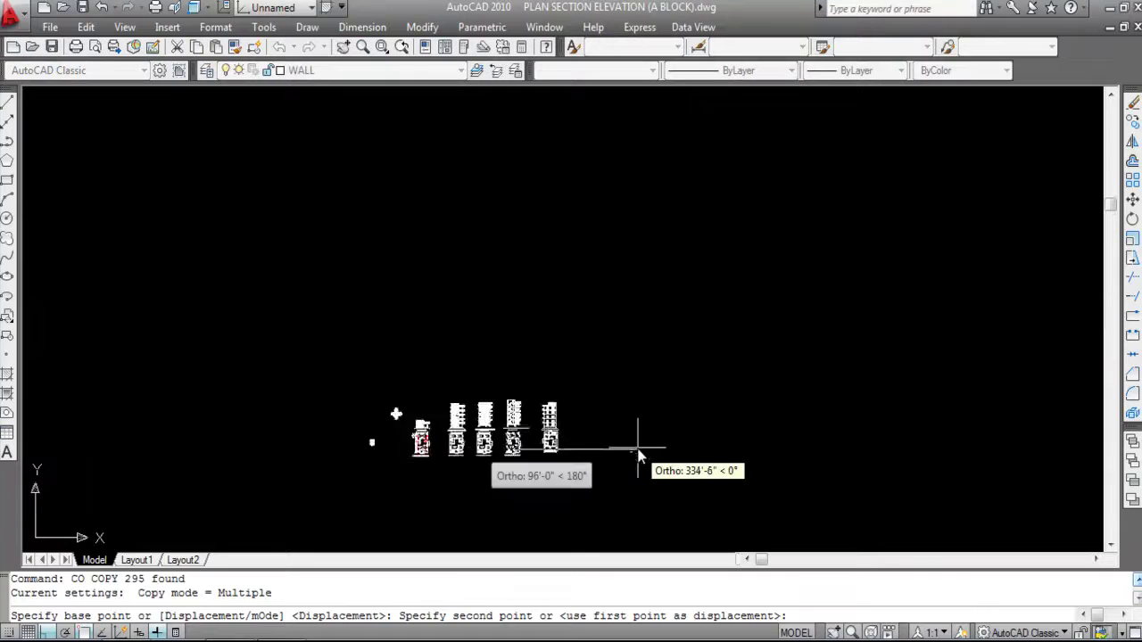
scroll(586, 458, up, 4)
click(667, 481)
key(Escape)
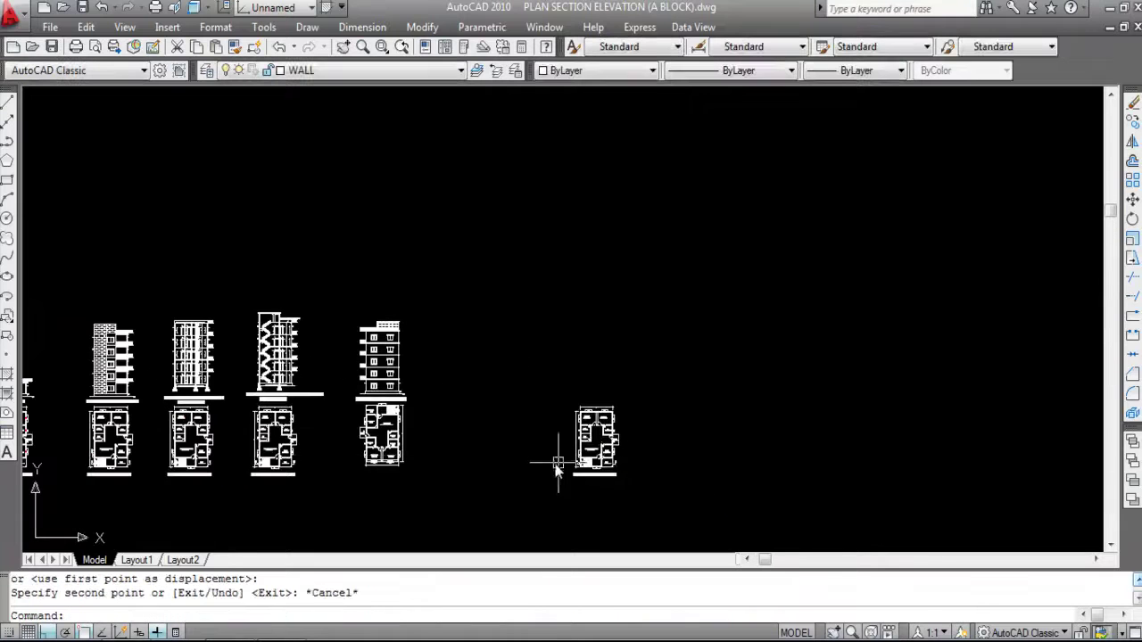
Examine the copied floor plan against the compass symbol and the existing elevations to check which side it faces.
scroll(542, 466, up, 2)
scroll(637, 497, up, 3)
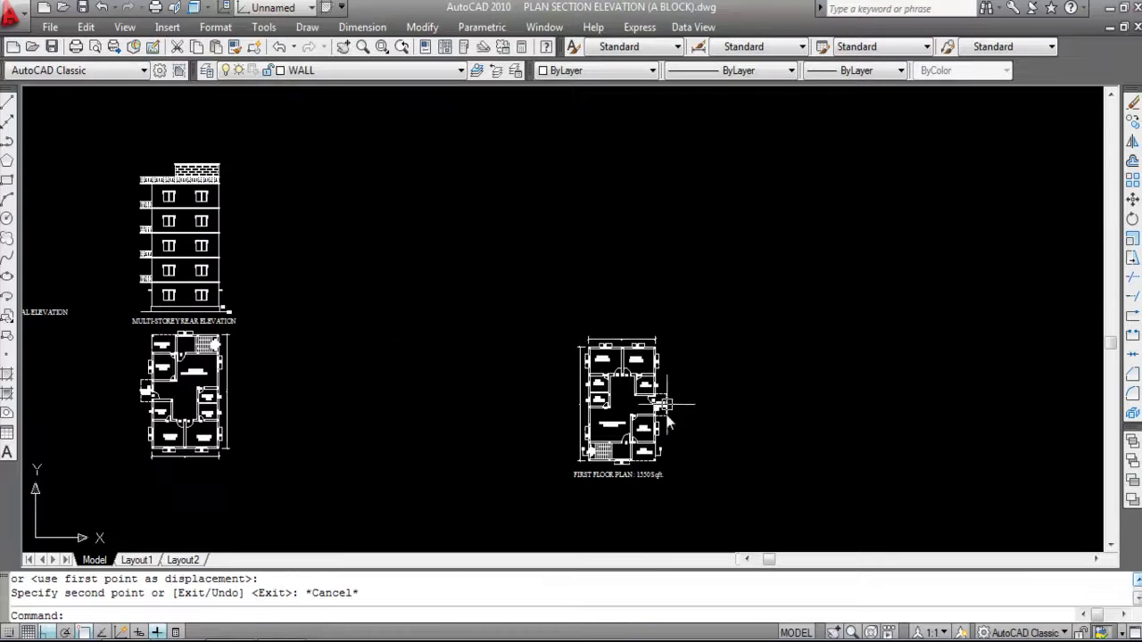
scroll(668, 393, up, 2)
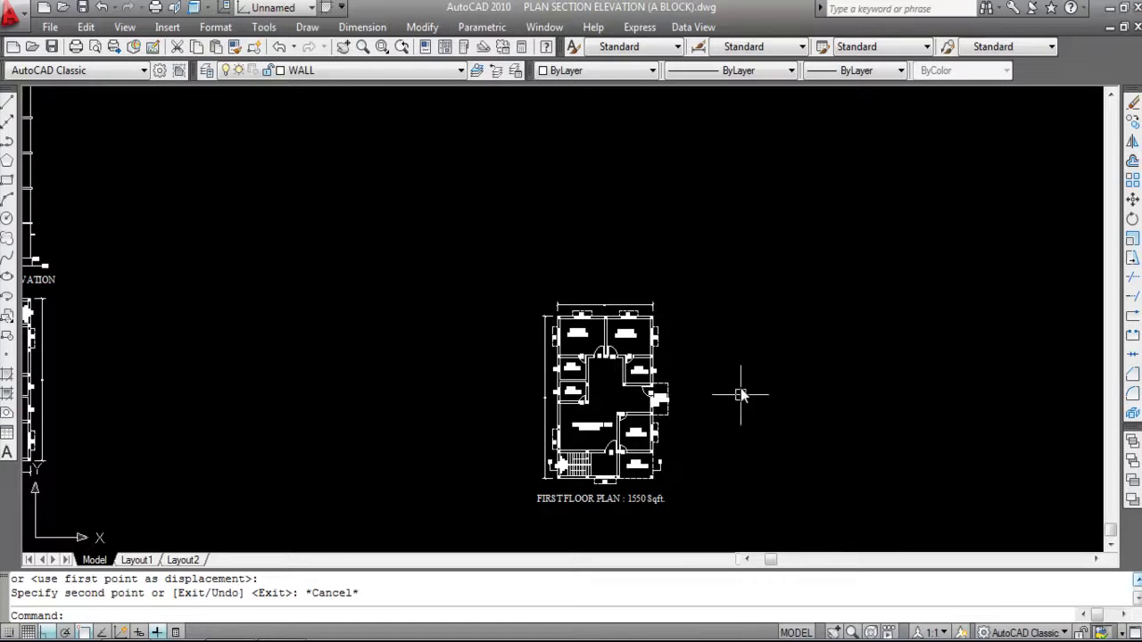
scroll(737, 375, down, 8)
scroll(574, 378, up, 3)
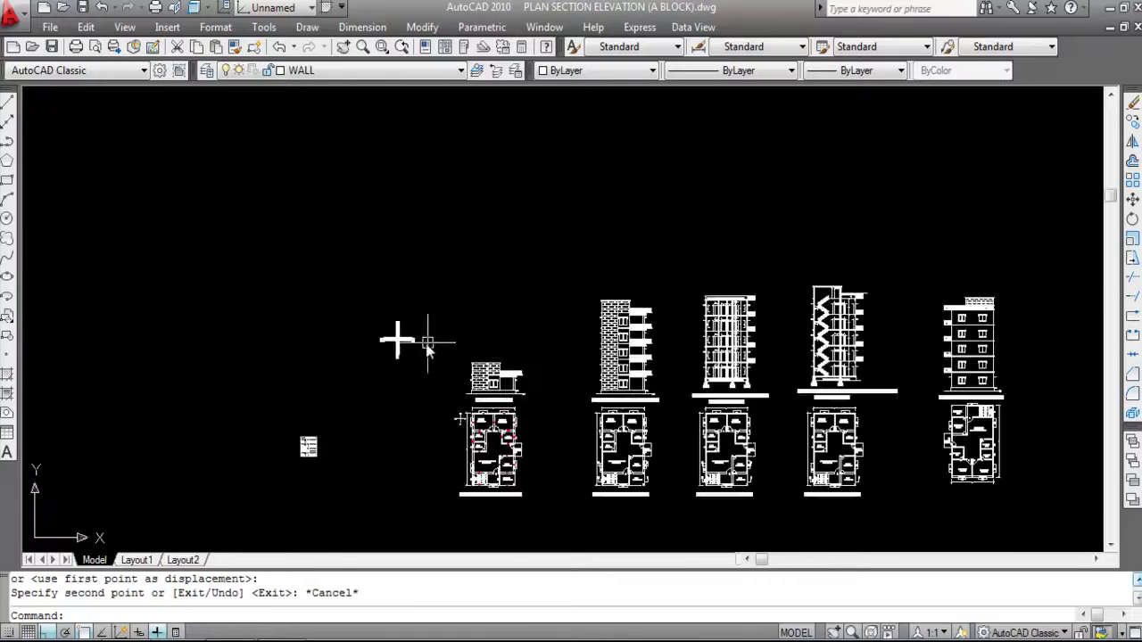
scroll(427, 344, up, 3)
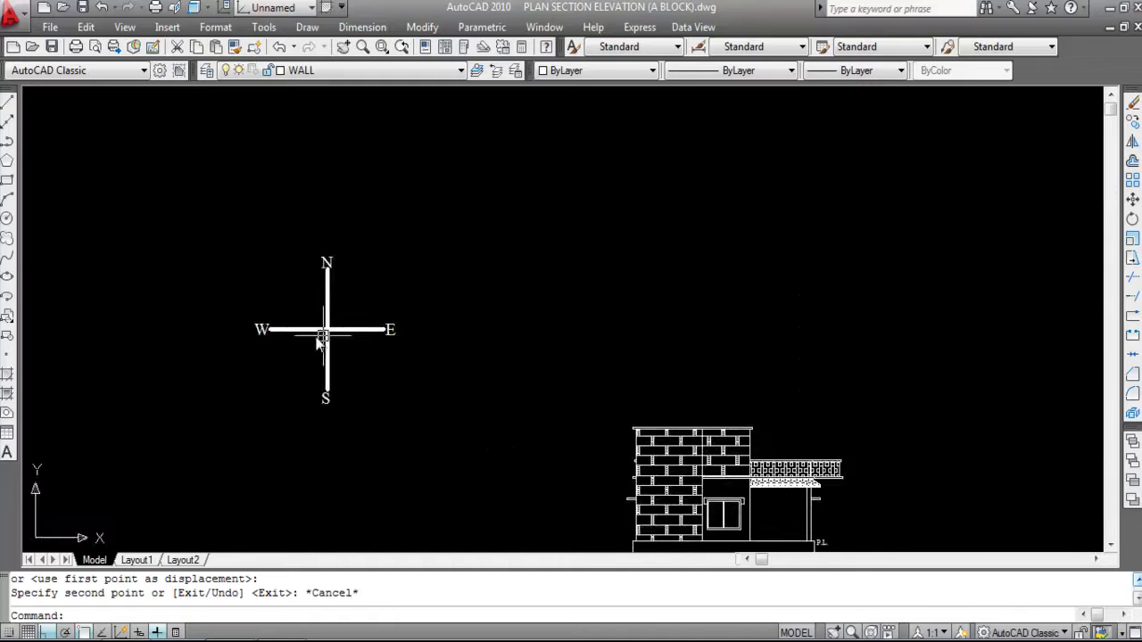
scroll(265, 314, down, 5)
scroll(659, 353, down, 3)
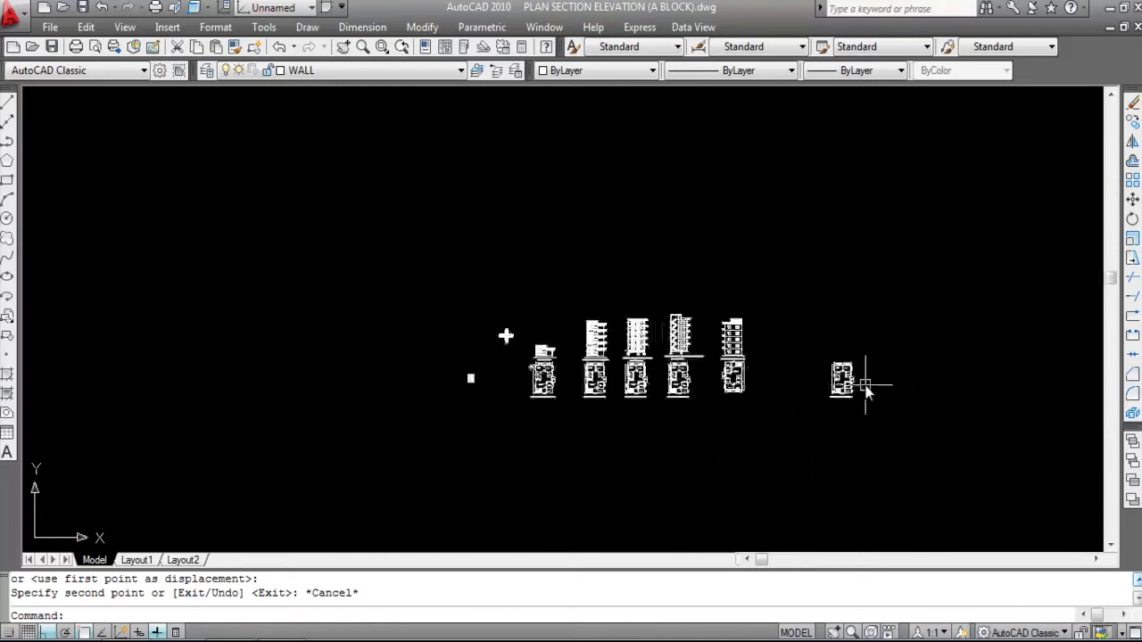
scroll(865, 392, up, 3)
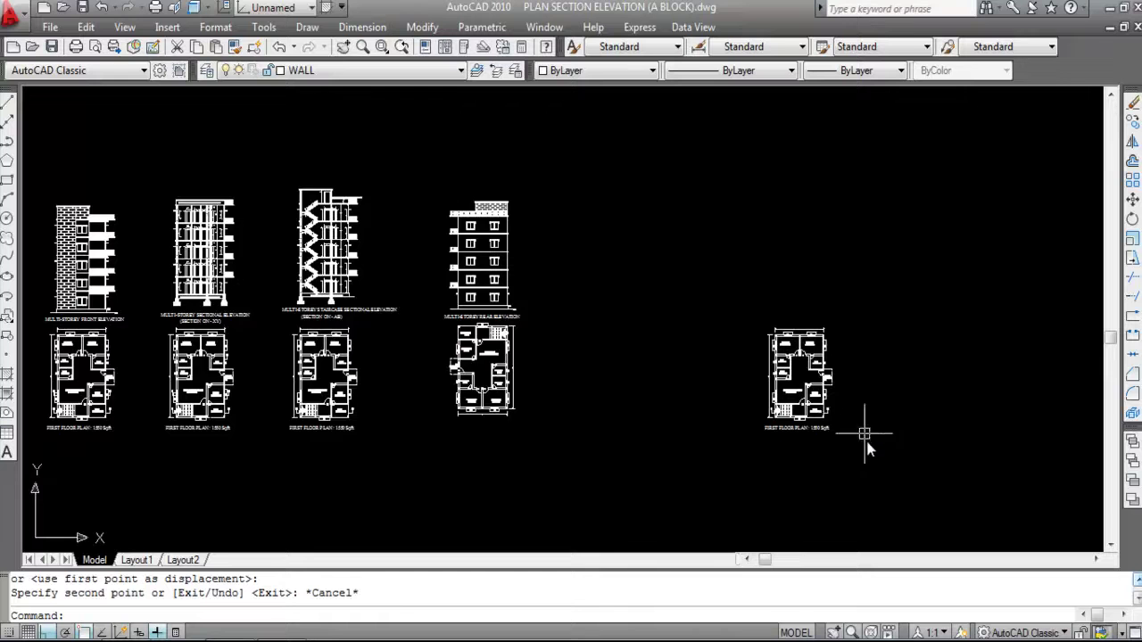
scroll(858, 419, up, 2)
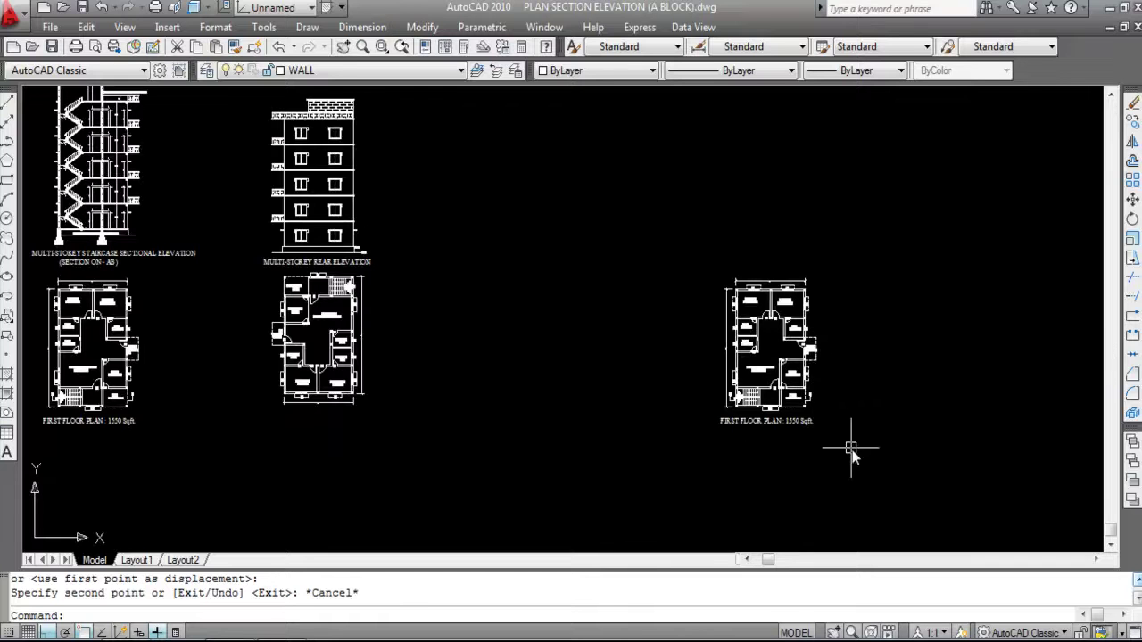
Delete the "FIRST FLOOR PLAN : 1550 Sqft." title below the copied plan.
click(813, 422)
scroll(848, 455, up, 3)
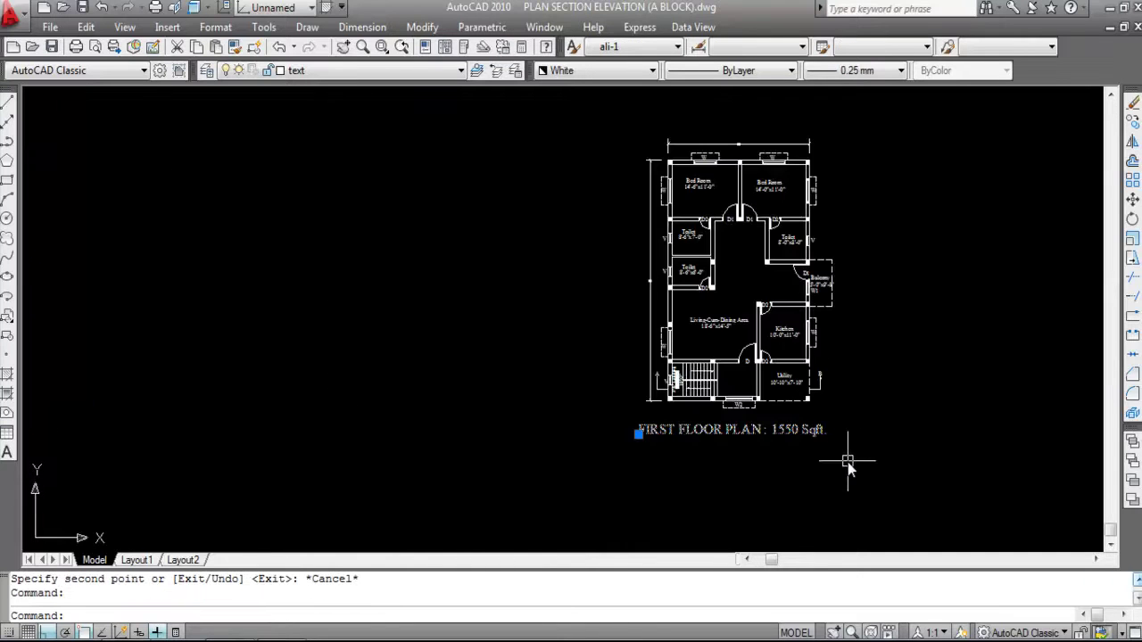
key(Delete)
Delete the A and B section markers on both sides of the copied plan's staircase and utility area.
scroll(835, 422, up, 2)
click(835, 419)
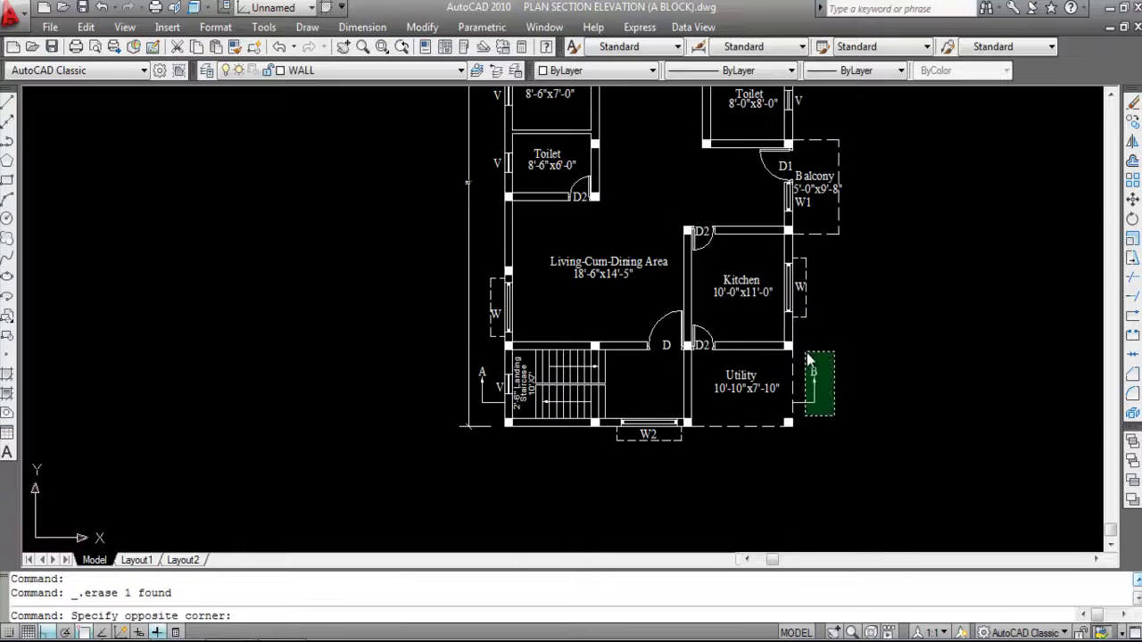
click(800, 351)
scroll(490, 401, up, 3)
click(466, 308)
scroll(550, 408, down, 4)
key(Delete)
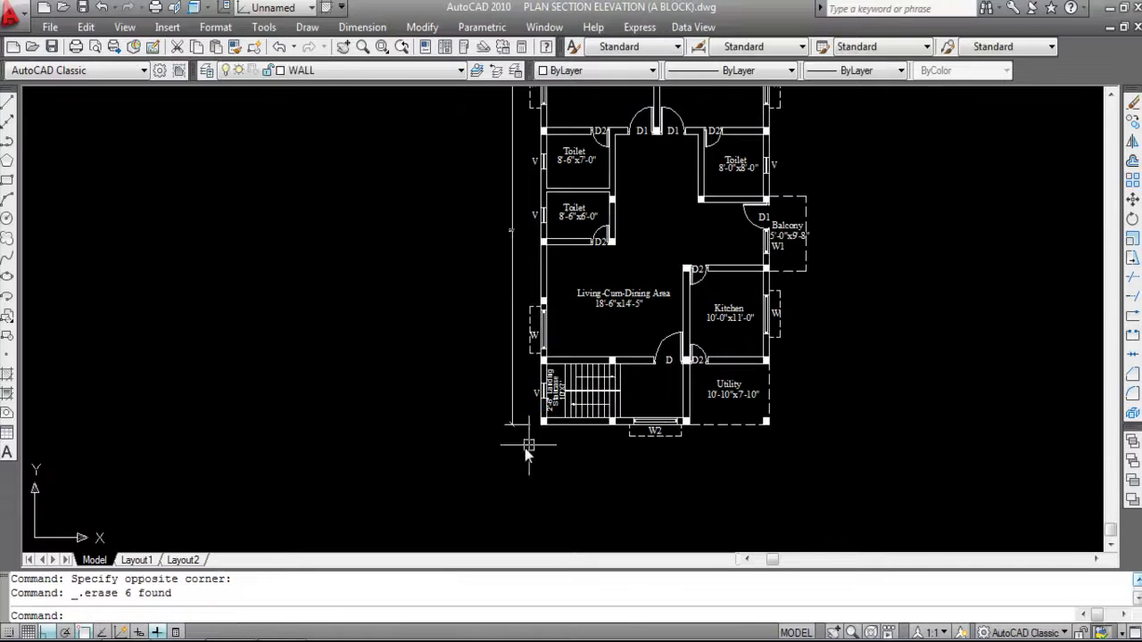
Rotate the whole copied plan by 270° about its upper-right outer wall corner, so the balcony faces down.
scroll(803, 464, down, 3)
scroll(670, 268, up, 2)
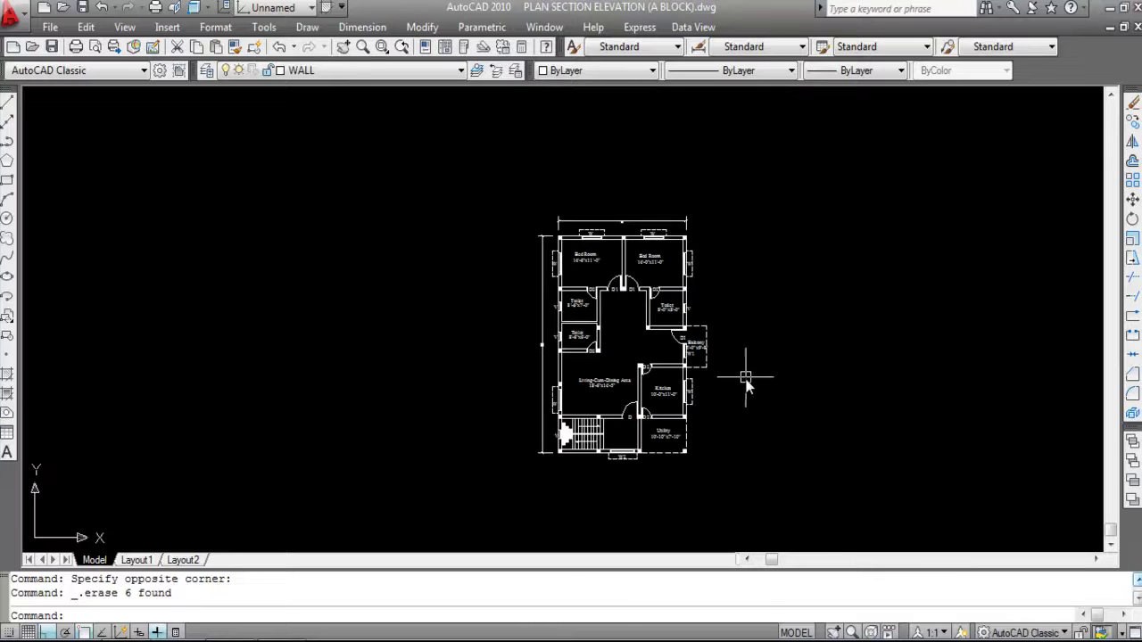
text(RO)
key(Return)
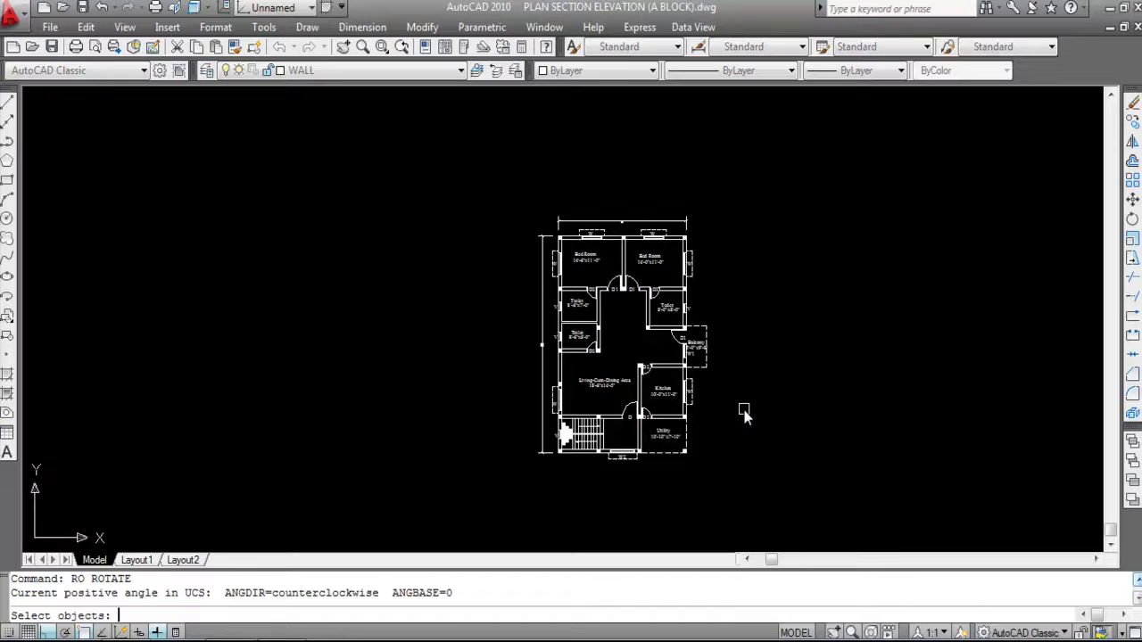
click(746, 482)
click(459, 187)
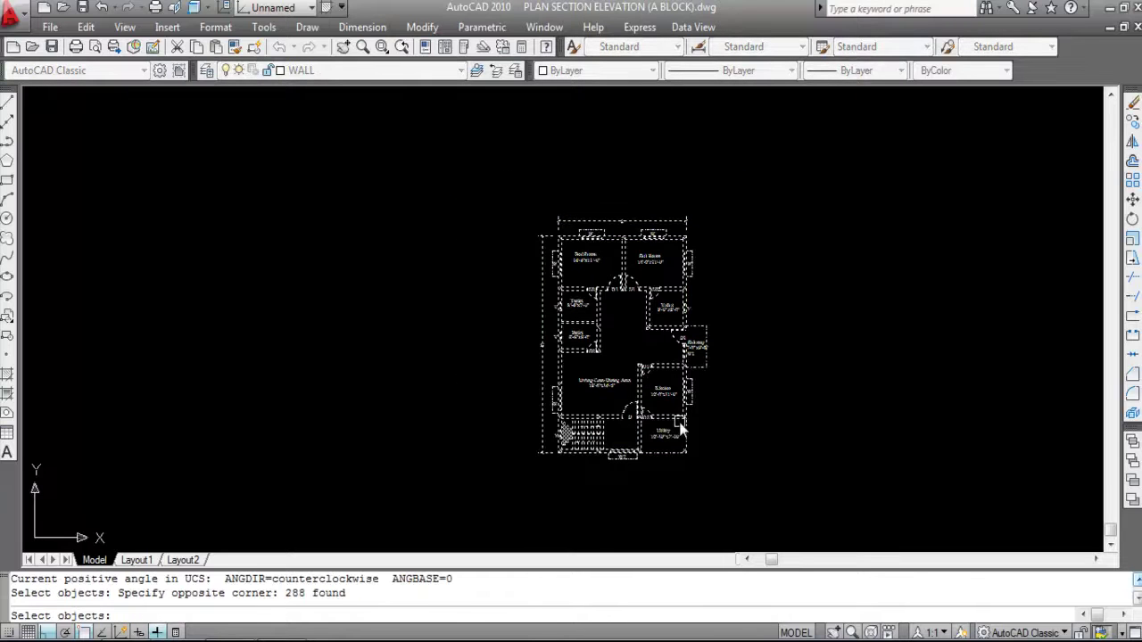
key(Return)
scroll(686, 253, up, 3)
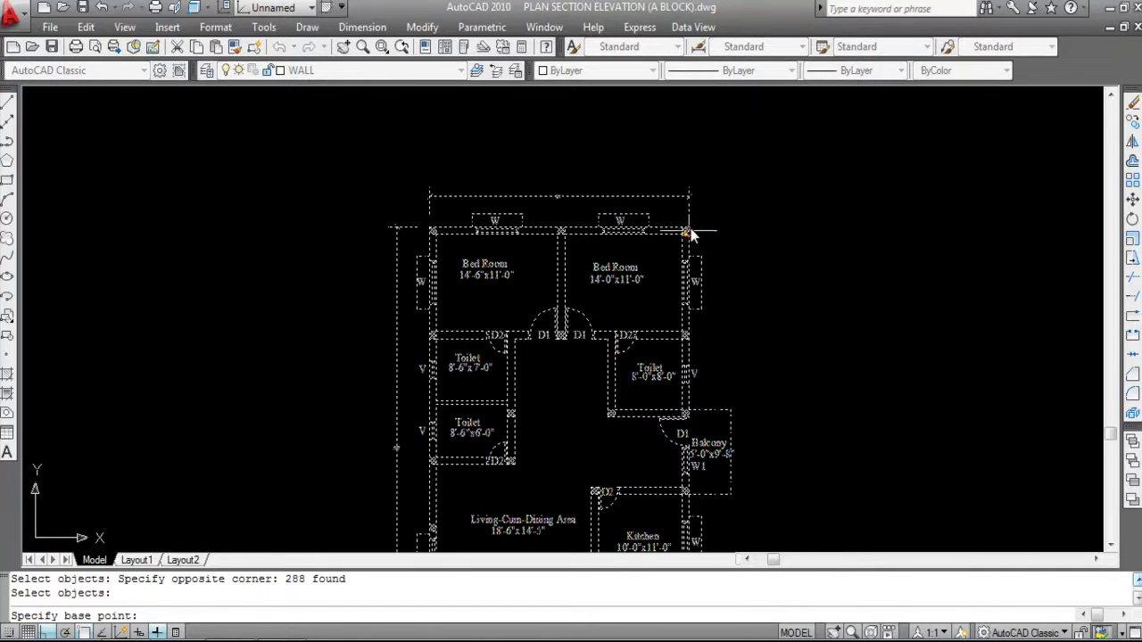
click(686, 229)
scroll(768, 299, down, 4)
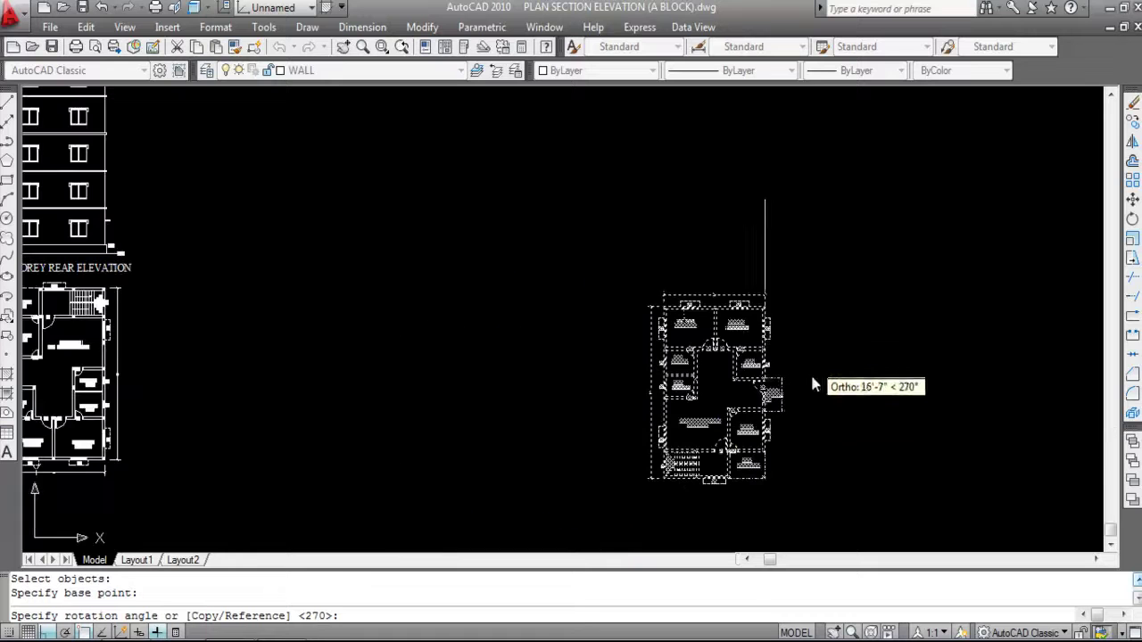
click(765, 514)
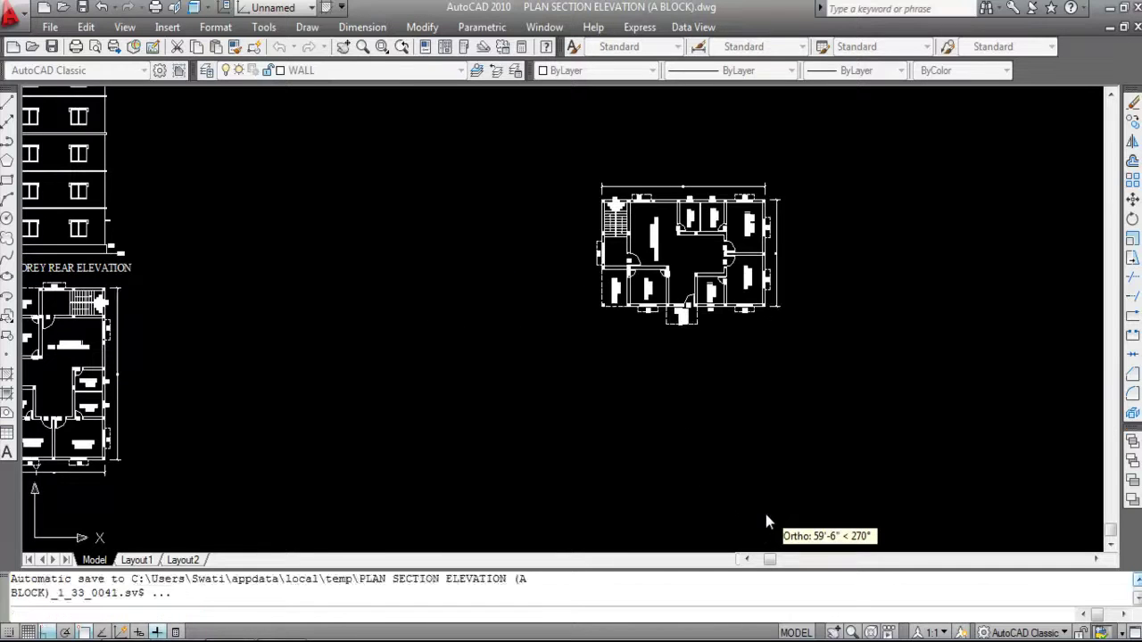
Move the rotated plan, with Ortho off, closer to the rear elevation's floor plan and roughly level with it.
scroll(726, 247, down, 2)
scroll(738, 292, up, 2)
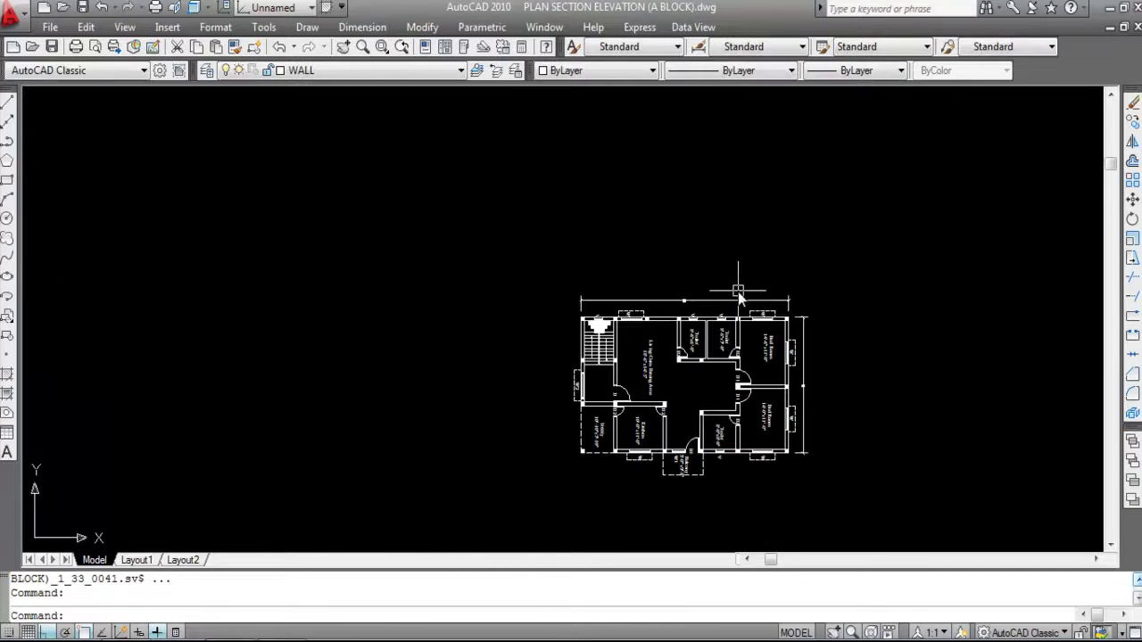
scroll(737, 292, down, 2)
click(853, 430)
click(547, 238)
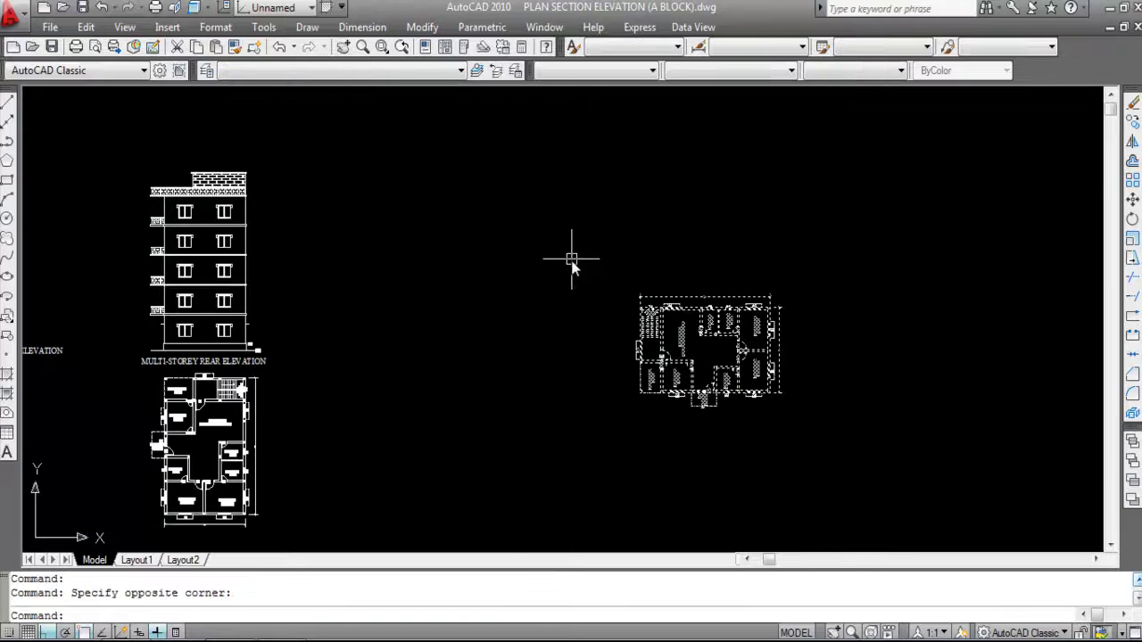
text(M)
key(Return)
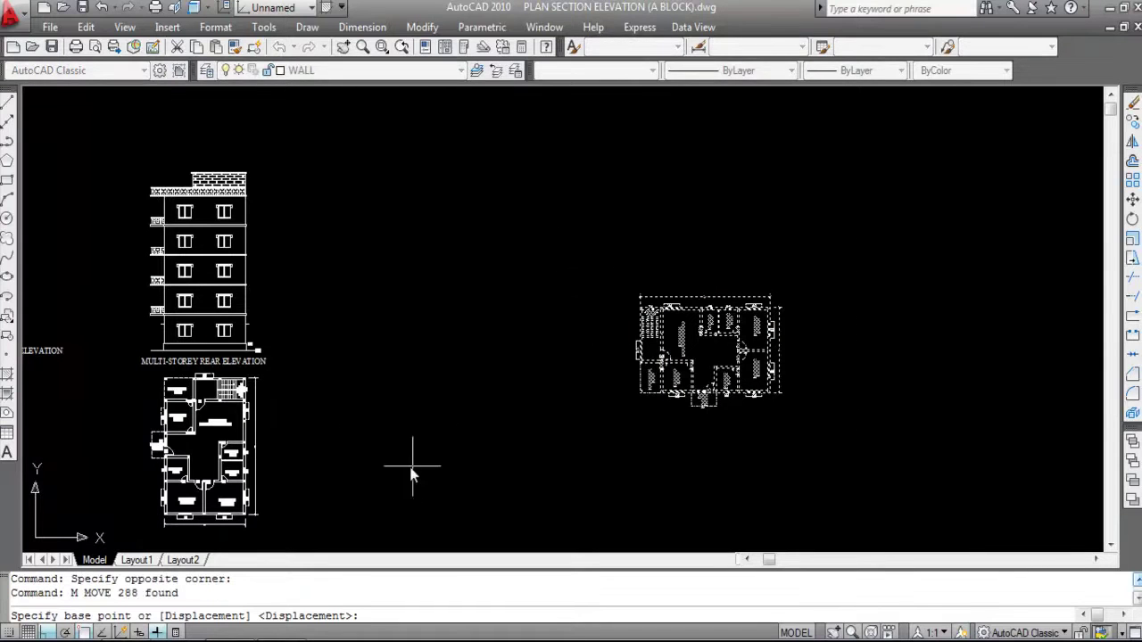
key(F8)
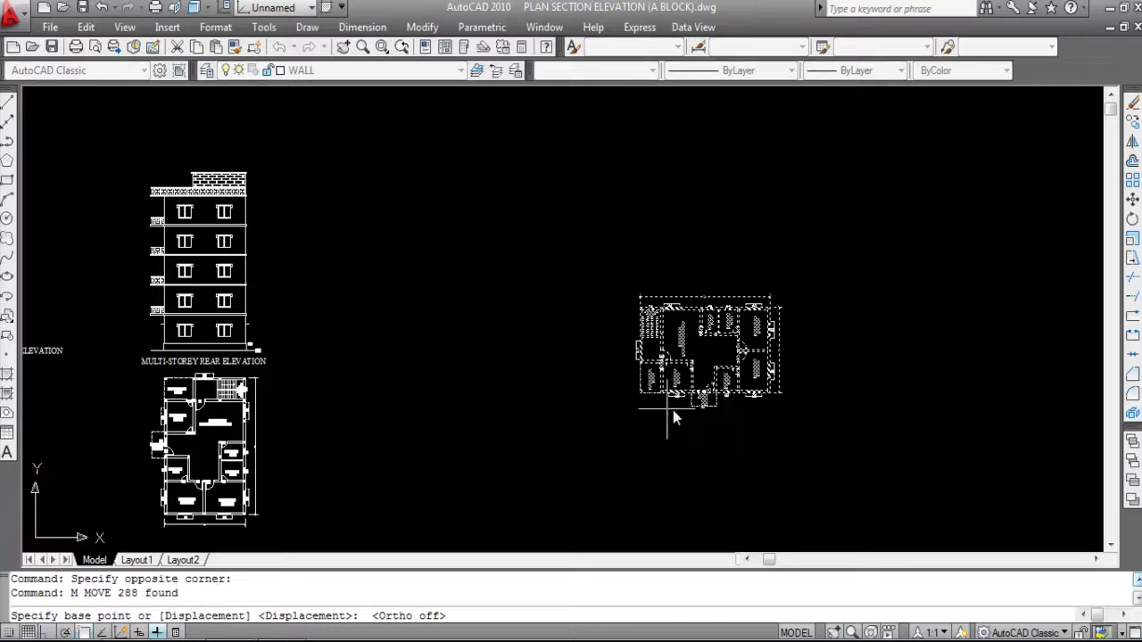
click(691, 393)
scroll(692, 393, down, 3)
scroll(618, 374, up, 2)
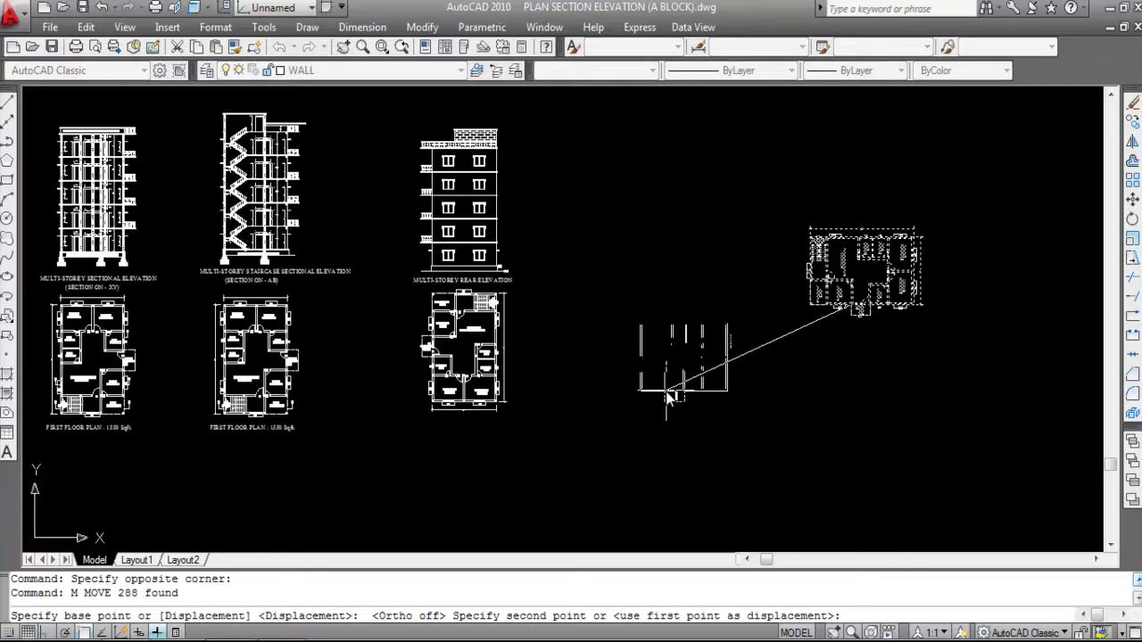
click(666, 391)
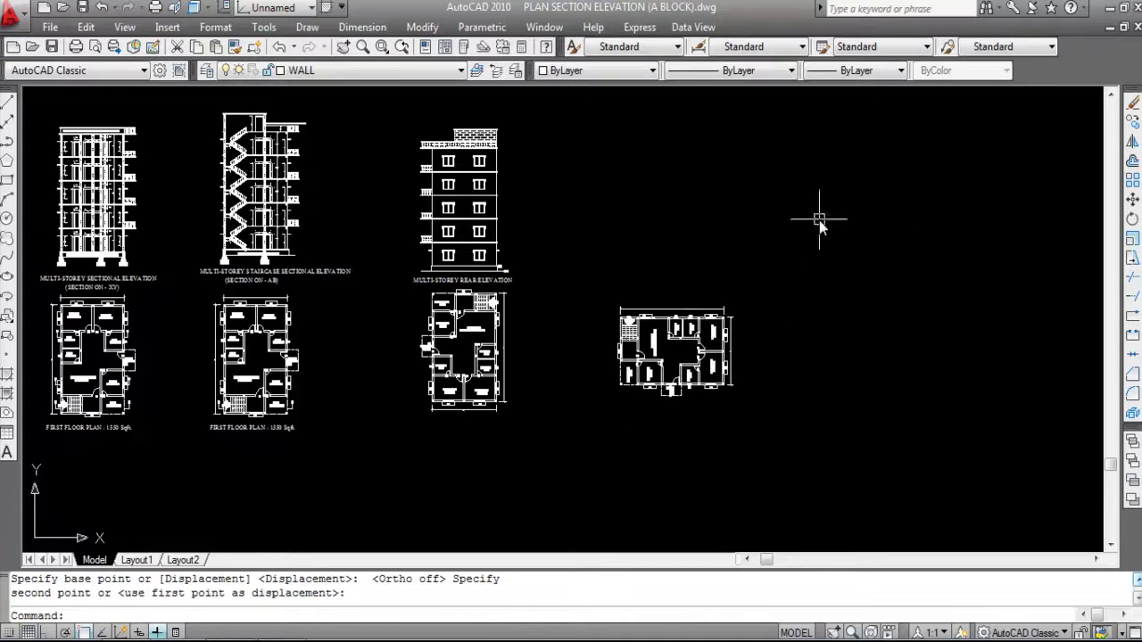
Regenerate the drawing display and inspect the balcony side of the rotated plan.
scroll(778, 323, up, 2)
text(RE)
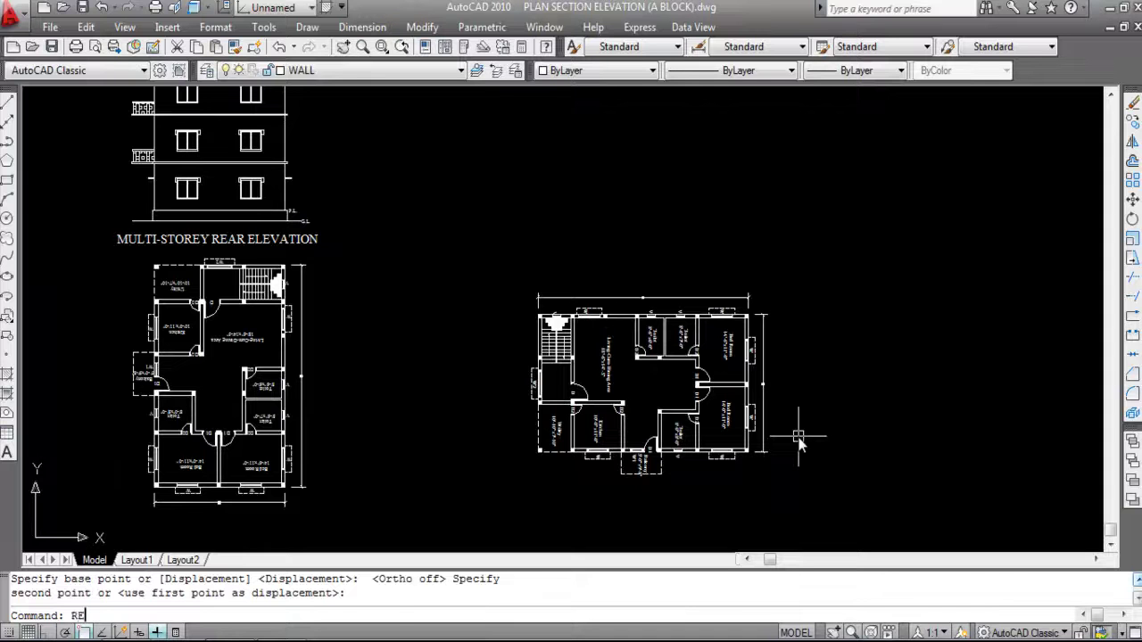
key(Return)
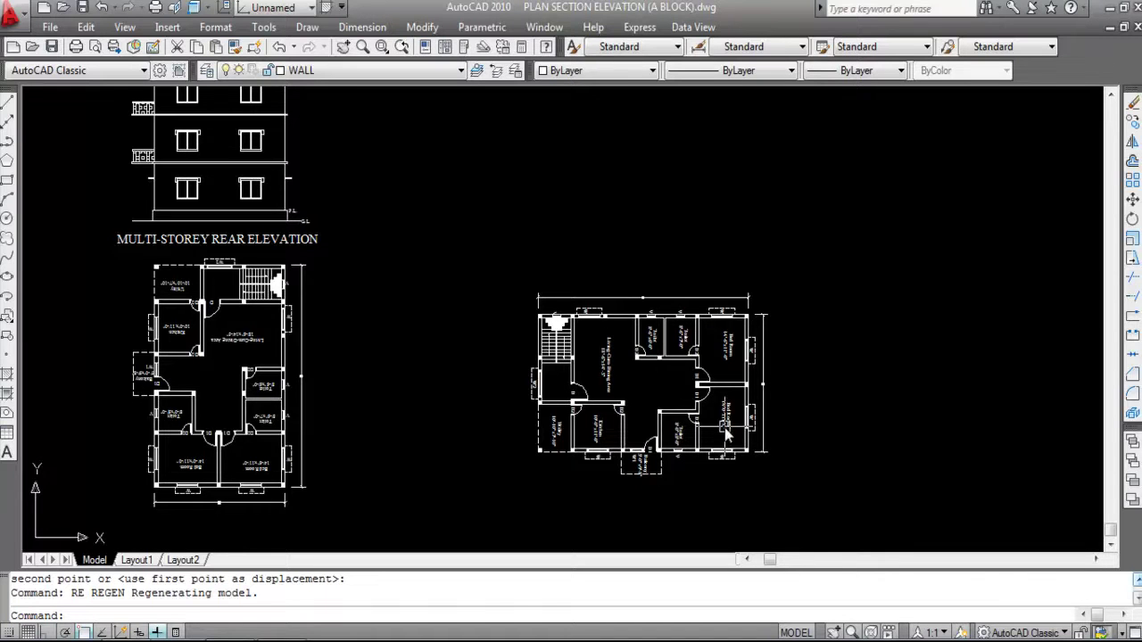
scroll(650, 475, up, 6)
scroll(552, 412, down, 2)
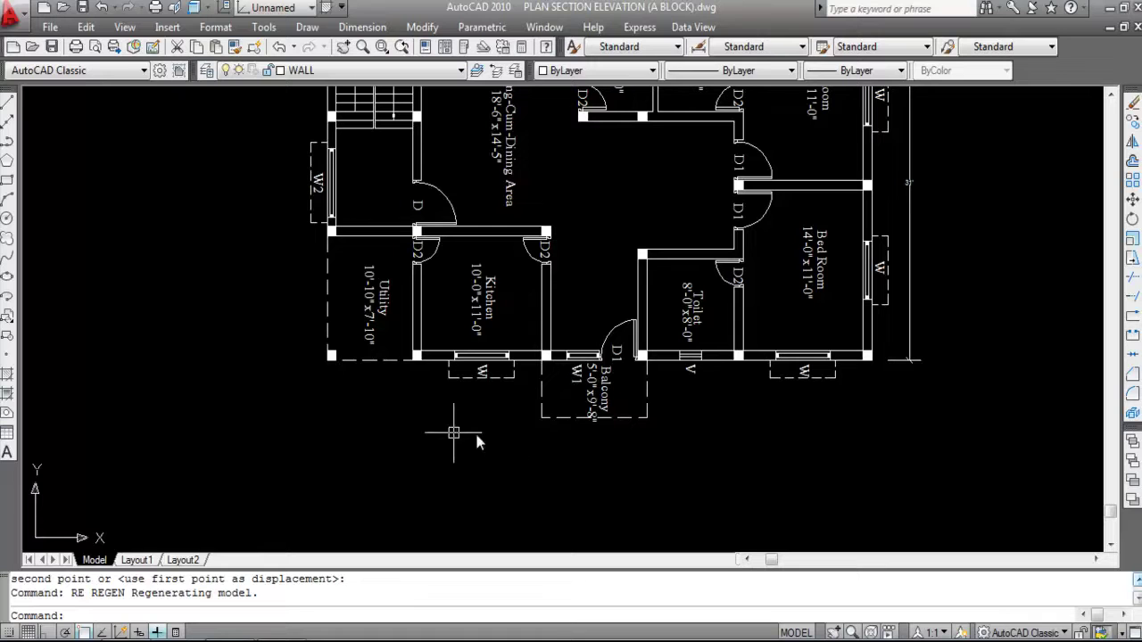
text(RE)
key(Return)
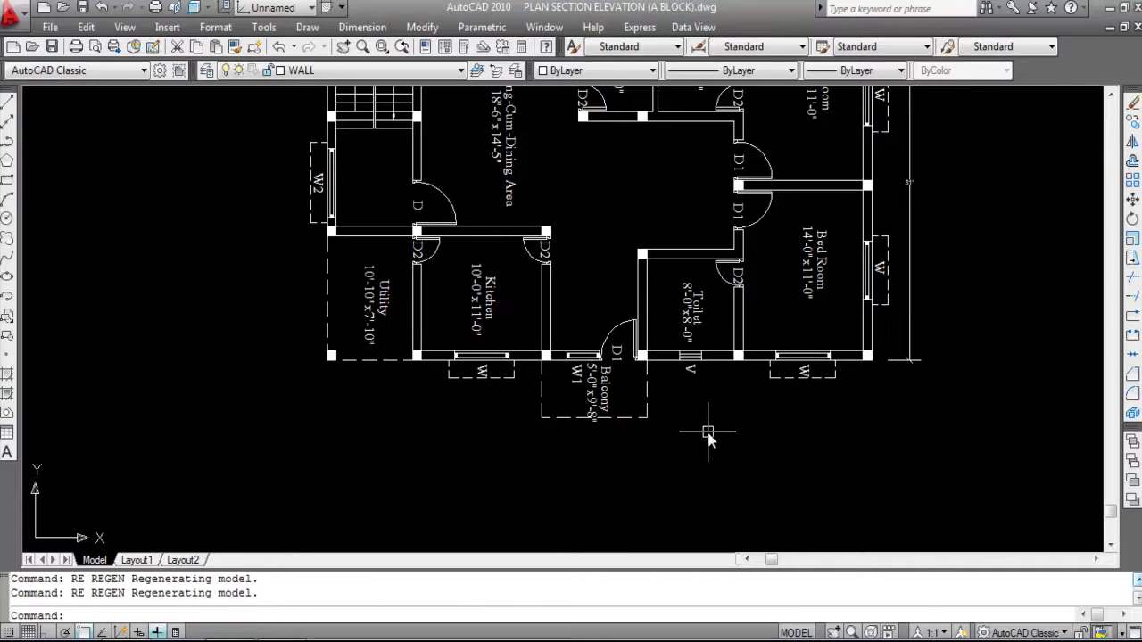
Draw a horizontal line about 70 feet long above the rotated plan with Ortho on, extending past both sides of it.
scroll(596, 463, down, 4)
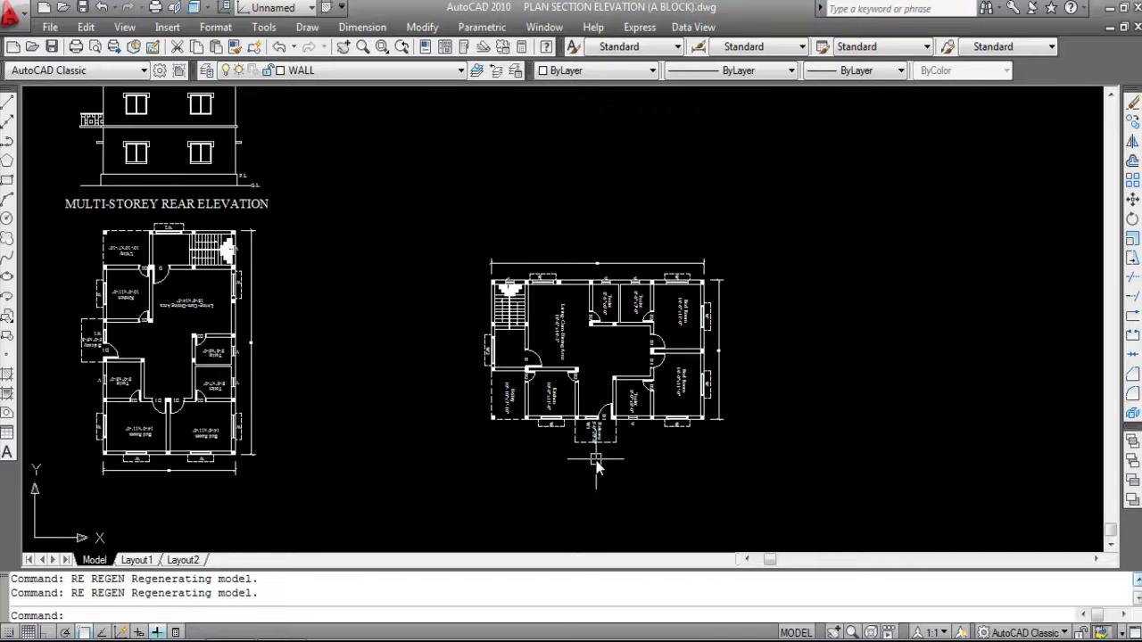
text(L)
key(Return)
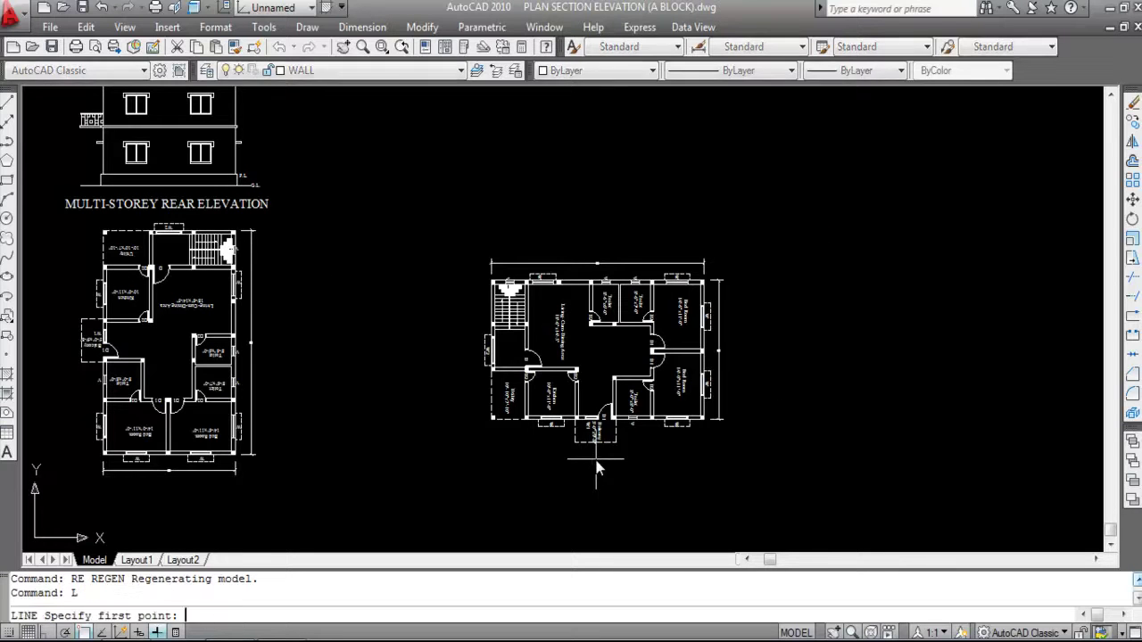
click(443, 215)
key(F8)
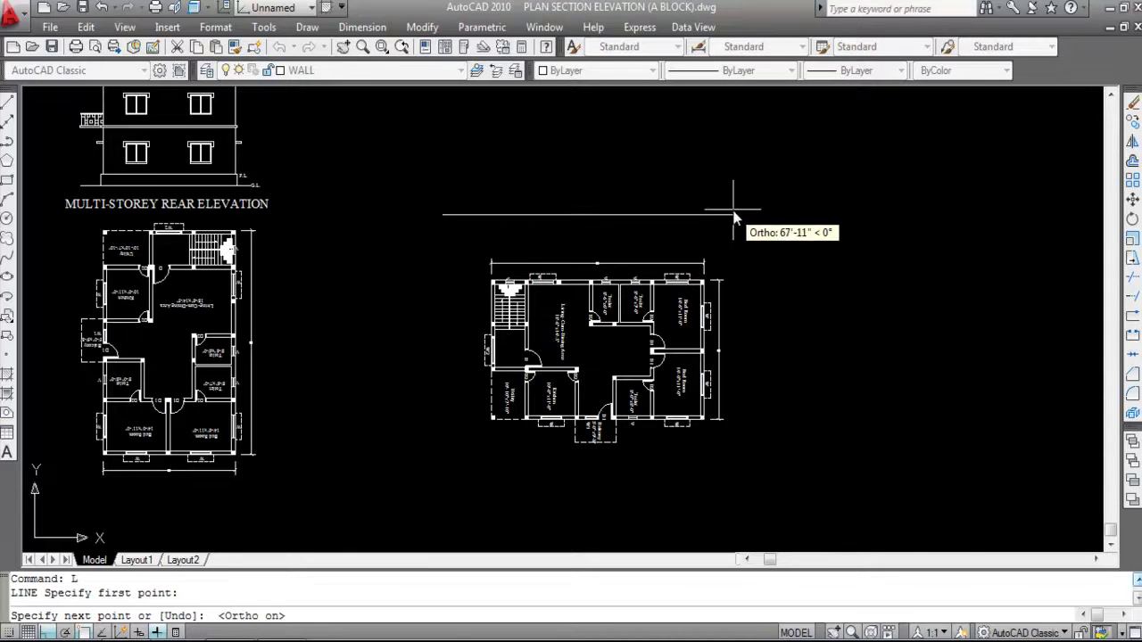
click(741, 210)
key(Escape)
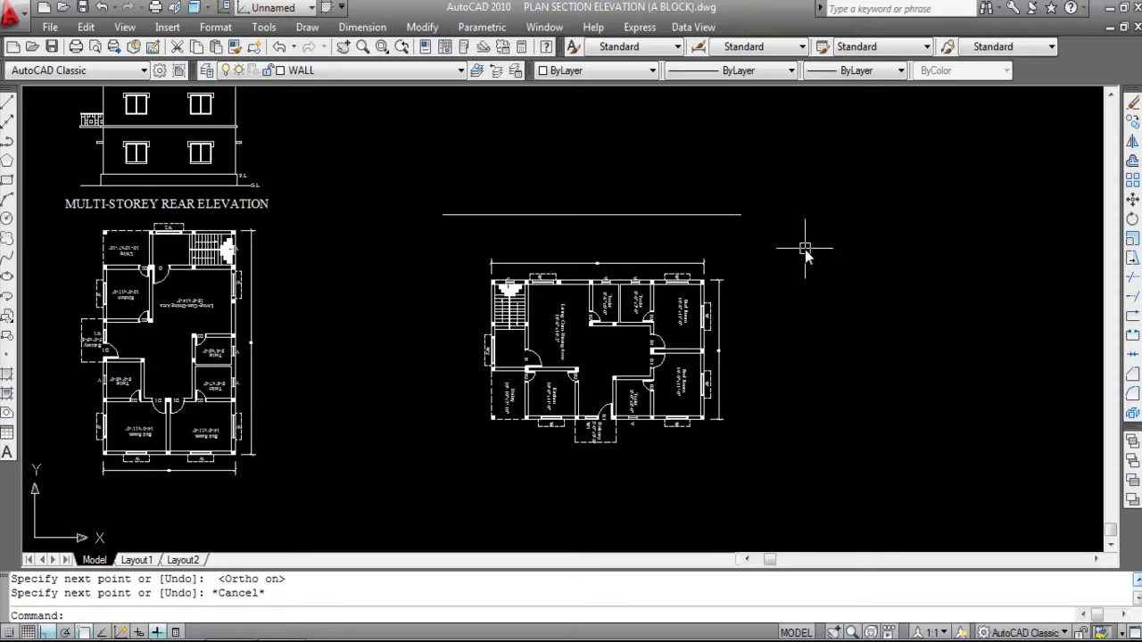
Offset the horizontal line above the rotated plan upward by 2'6".
text(o)
key(Return)
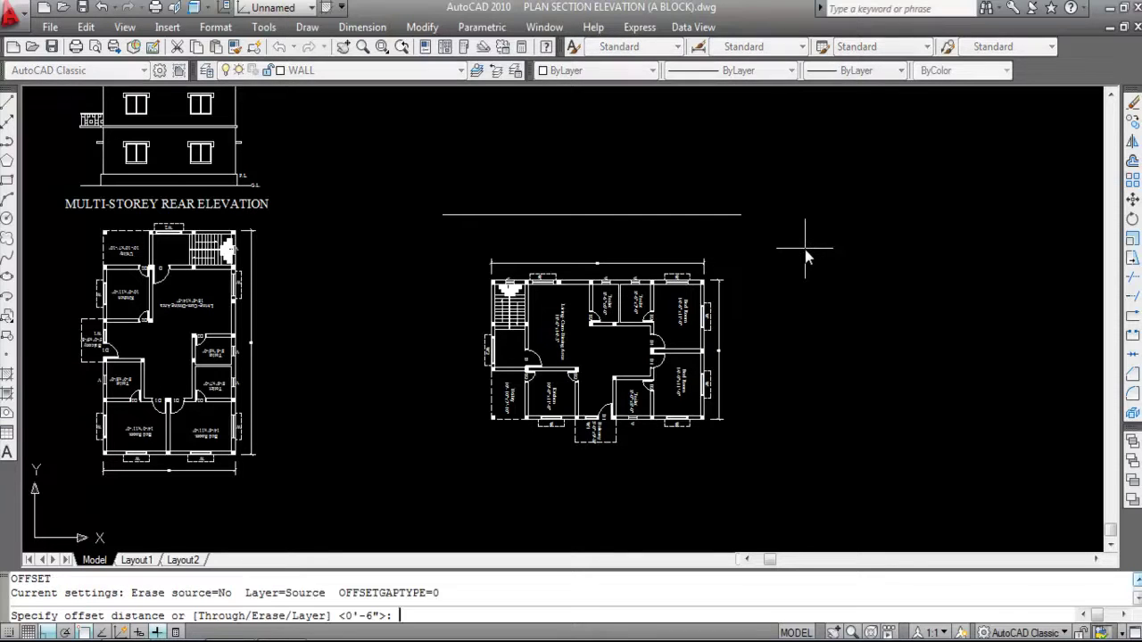
text(2'6)
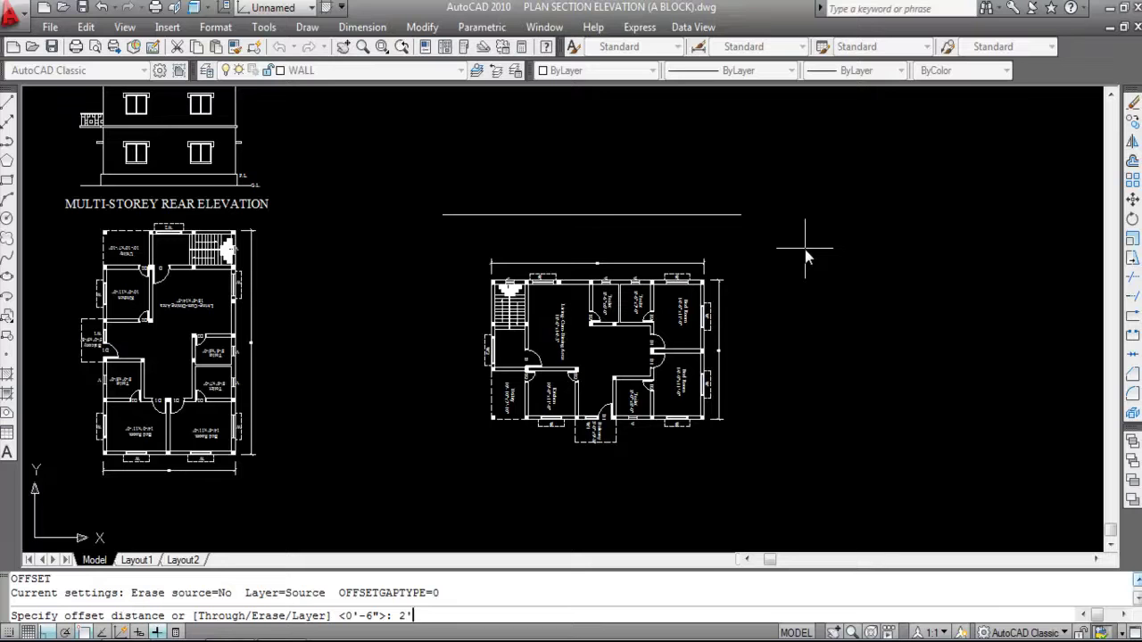
key(Return)
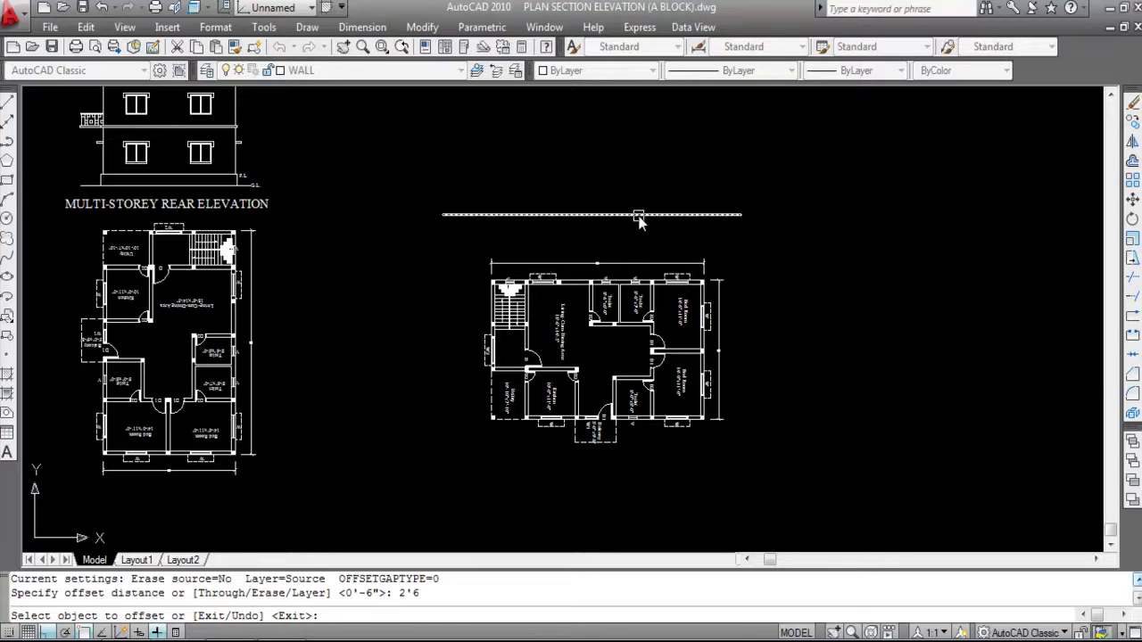
click(634, 216)
click(634, 154)
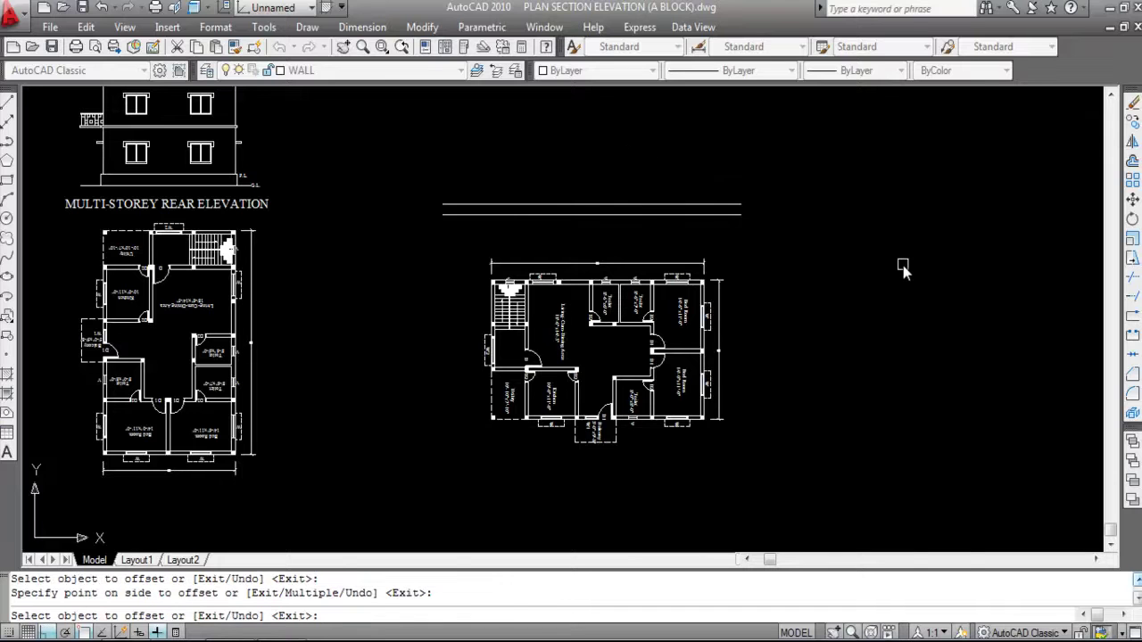
key(Escape)
Examine the balcony side of the rotated plan from the utility corner across to the bedroom corner.
scroll(482, 214, up, 1)
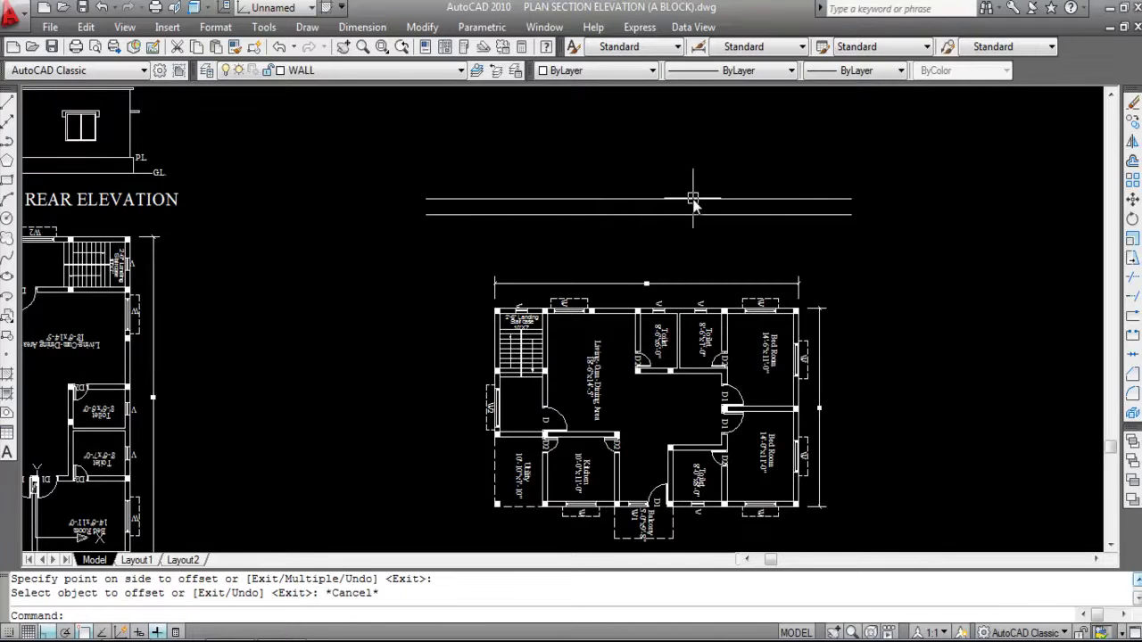
scroll(673, 161, down, 3)
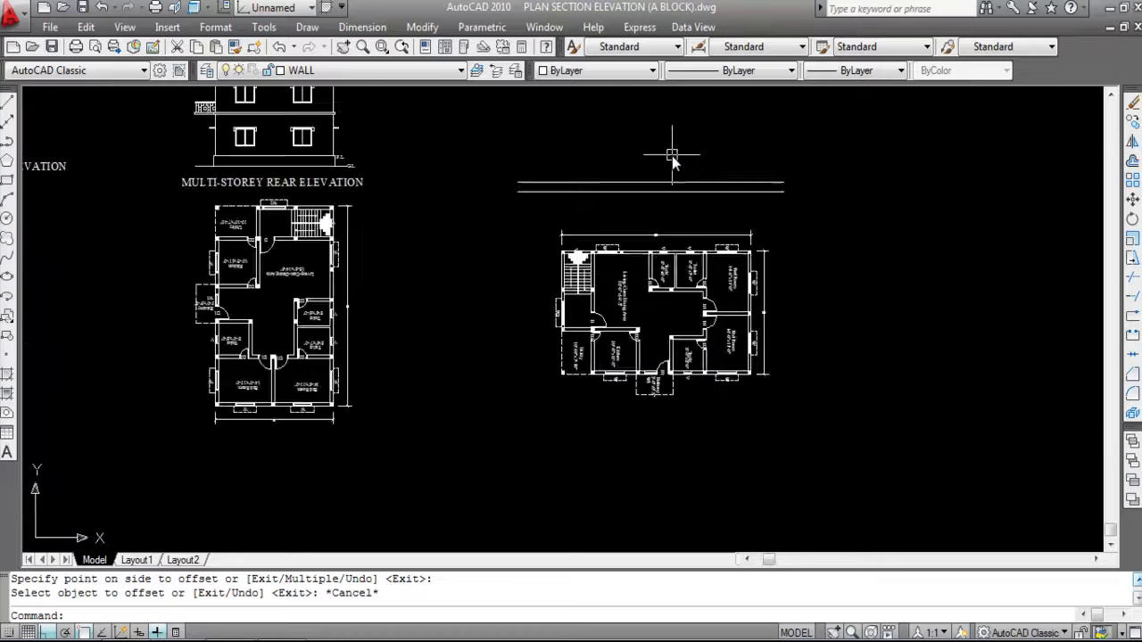
scroll(656, 268, up, 6)
scroll(578, 362, up, 3)
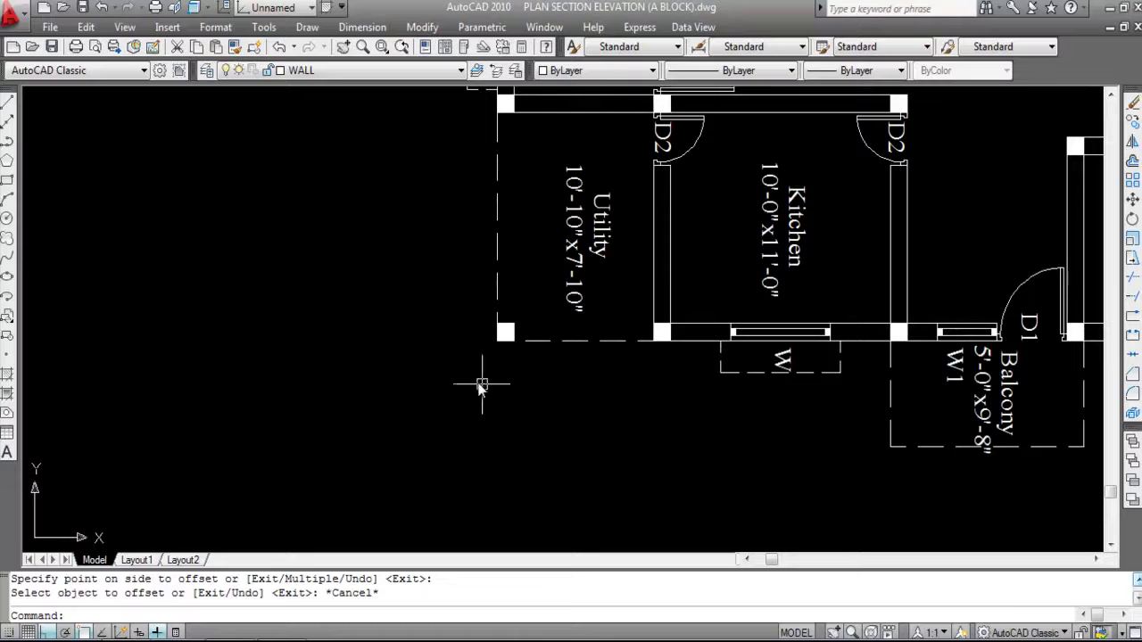
scroll(375, 337, down, 2)
scroll(589, 353, down, 2)
scroll(874, 357, up, 2)
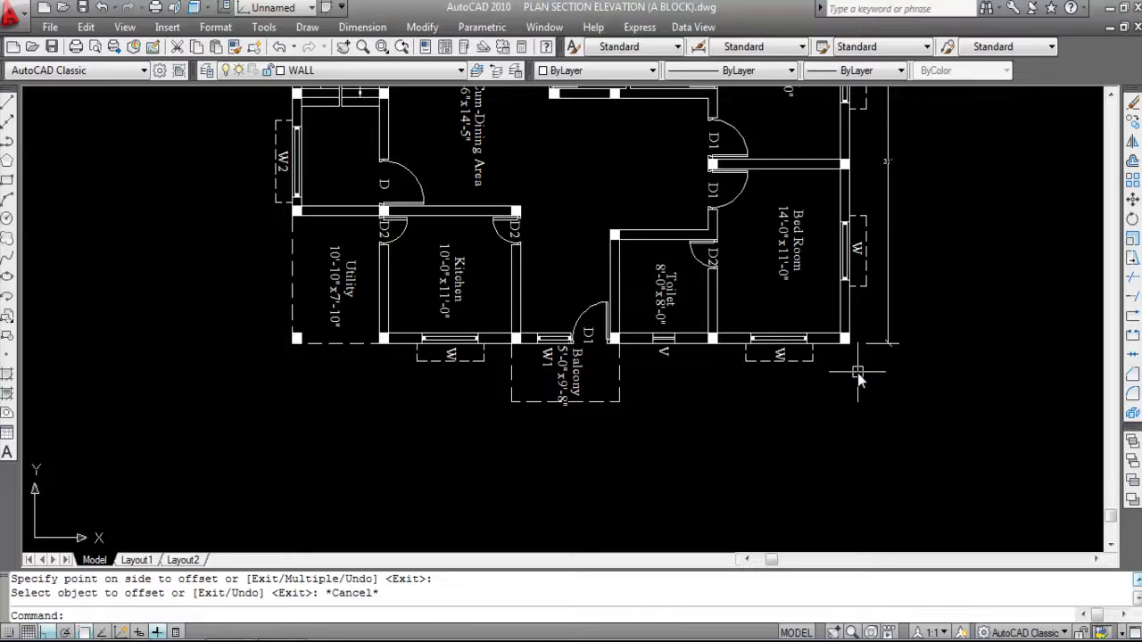
Place vertical construction lines (XLINE) through both side edges of the utility's outer corner column.
scroll(730, 409, down, 2)
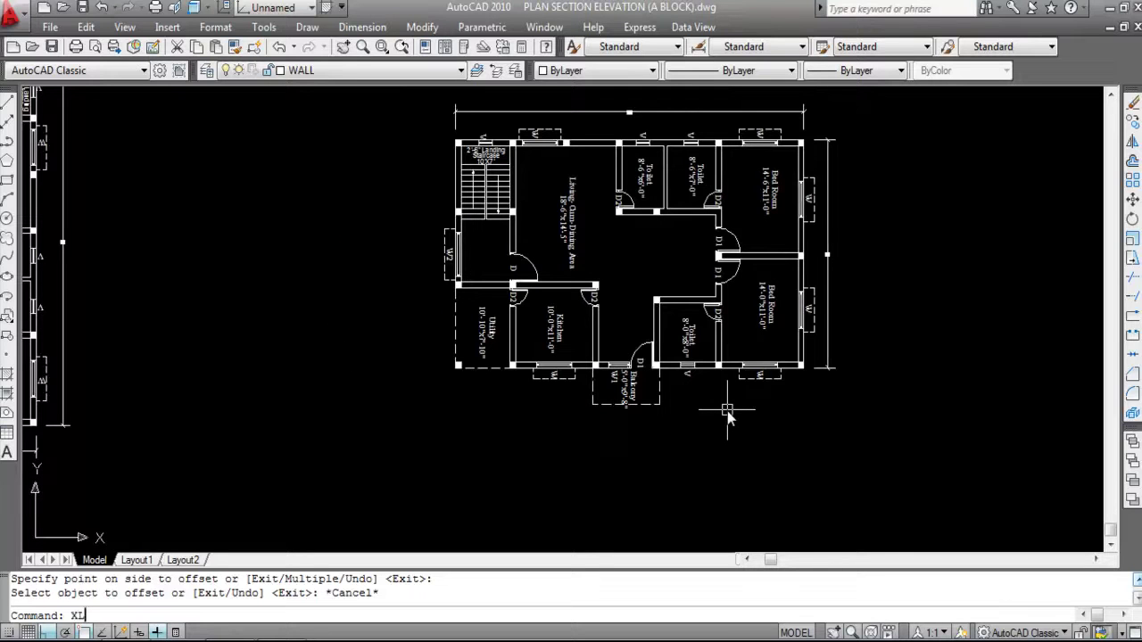
key(Return)
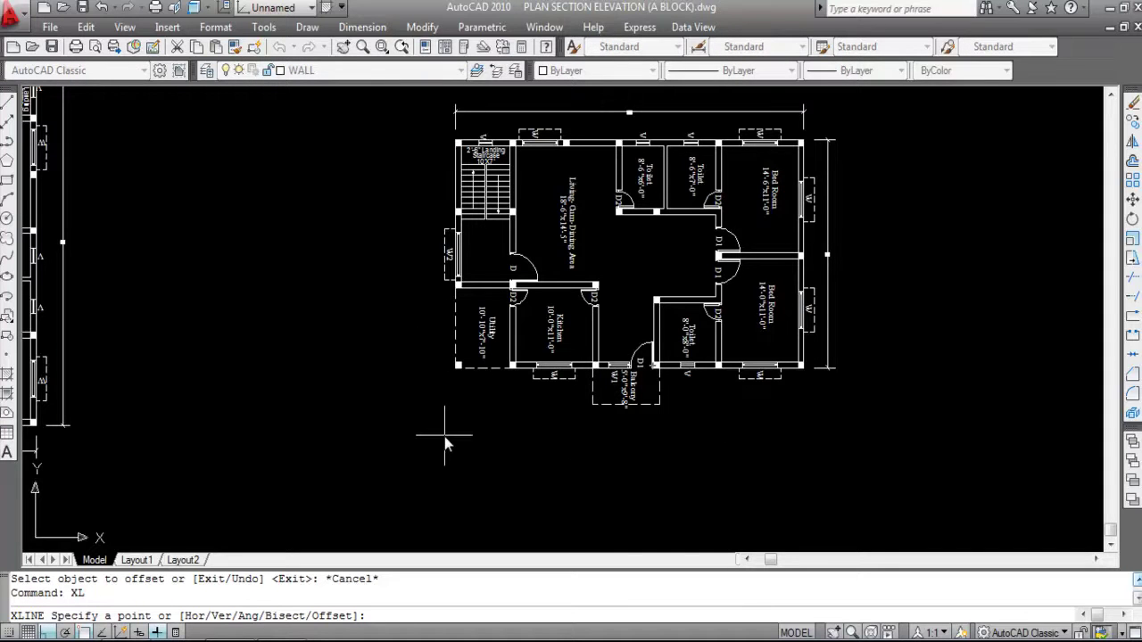
key(Return)
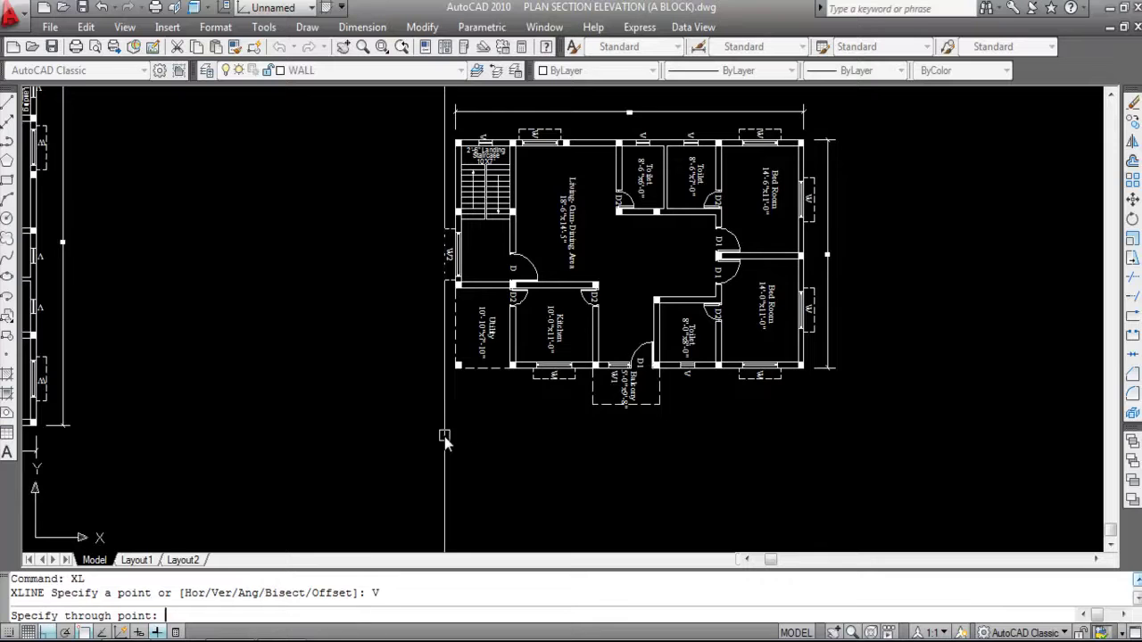
scroll(457, 359, up, 3)
scroll(474, 403, up, 4)
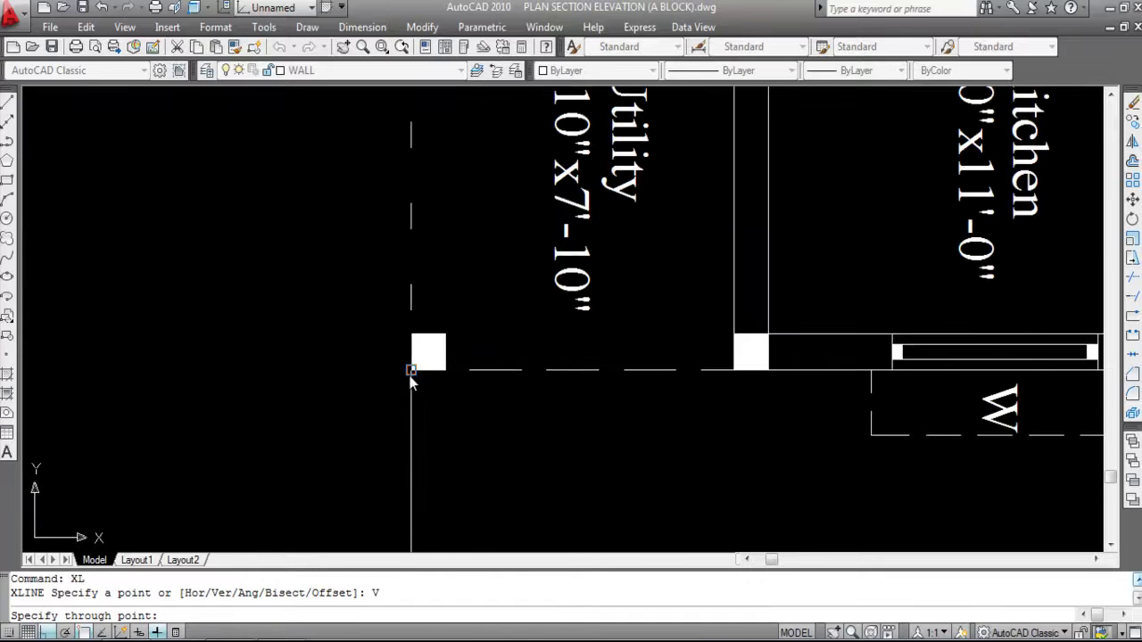
click(409, 370)
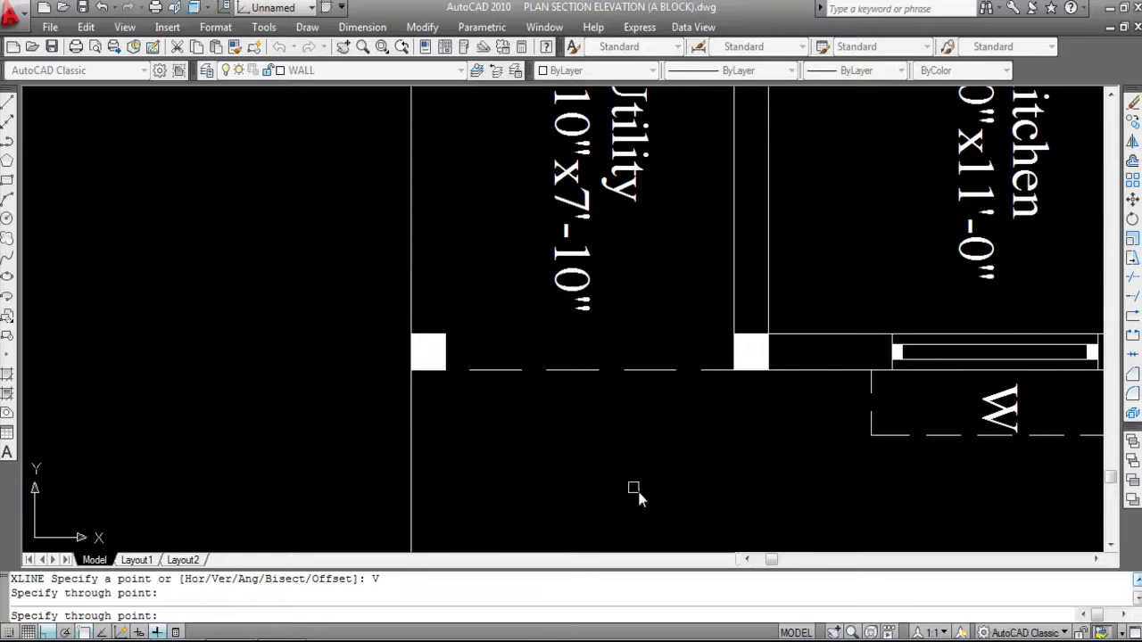
click(442, 370)
Add vertical construction lines through the utility-side edge of the column between Utility and Kitchen and through the outer bedroom corner.
scroll(482, 289, down, 5)
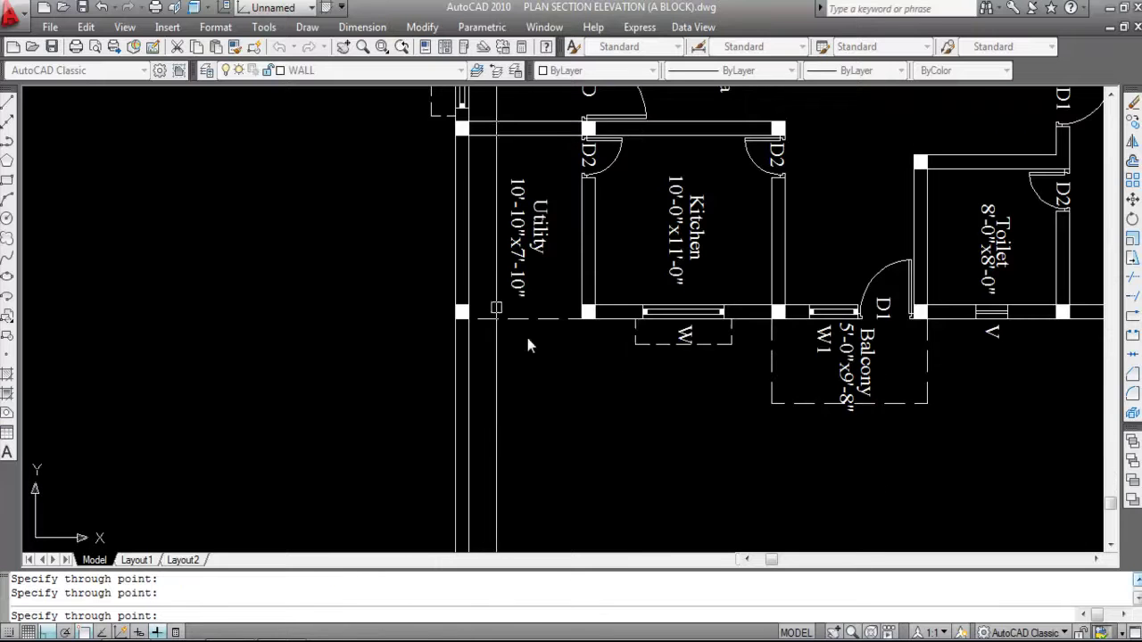
scroll(614, 374, up, 6)
click(593, 368)
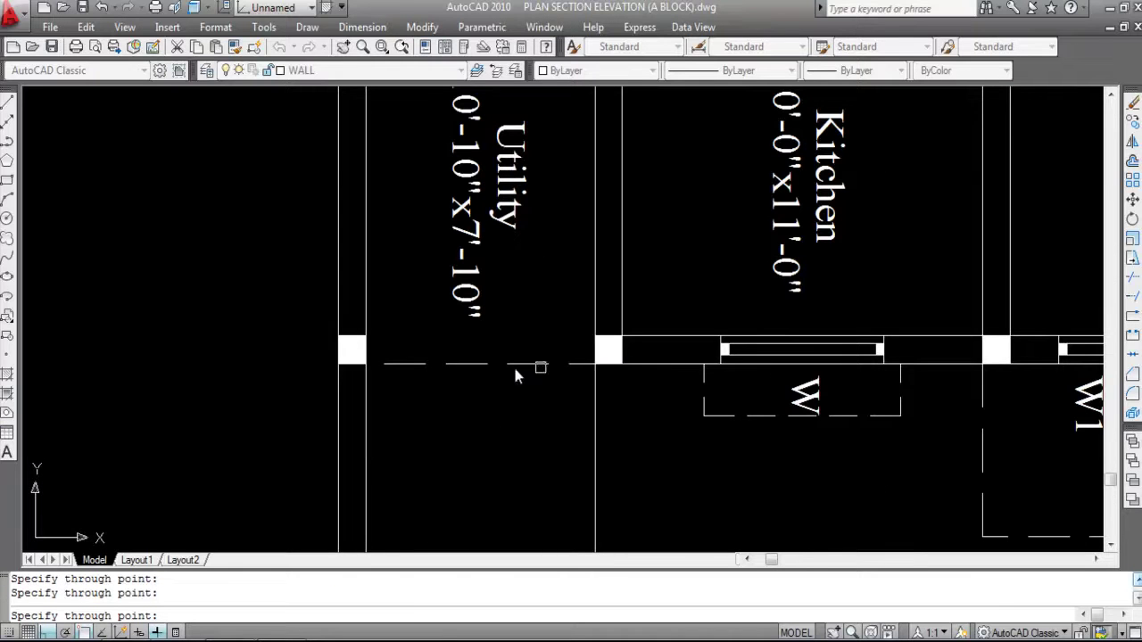
scroll(401, 402, down, 5)
scroll(803, 402, up, 4)
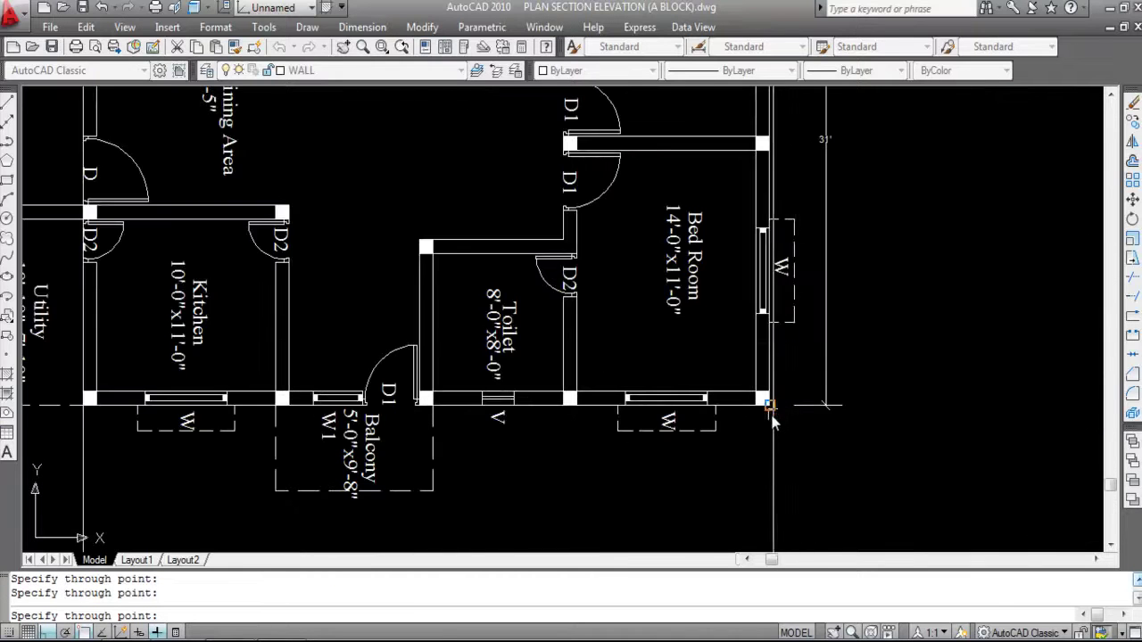
scroll(685, 461, down, 4)
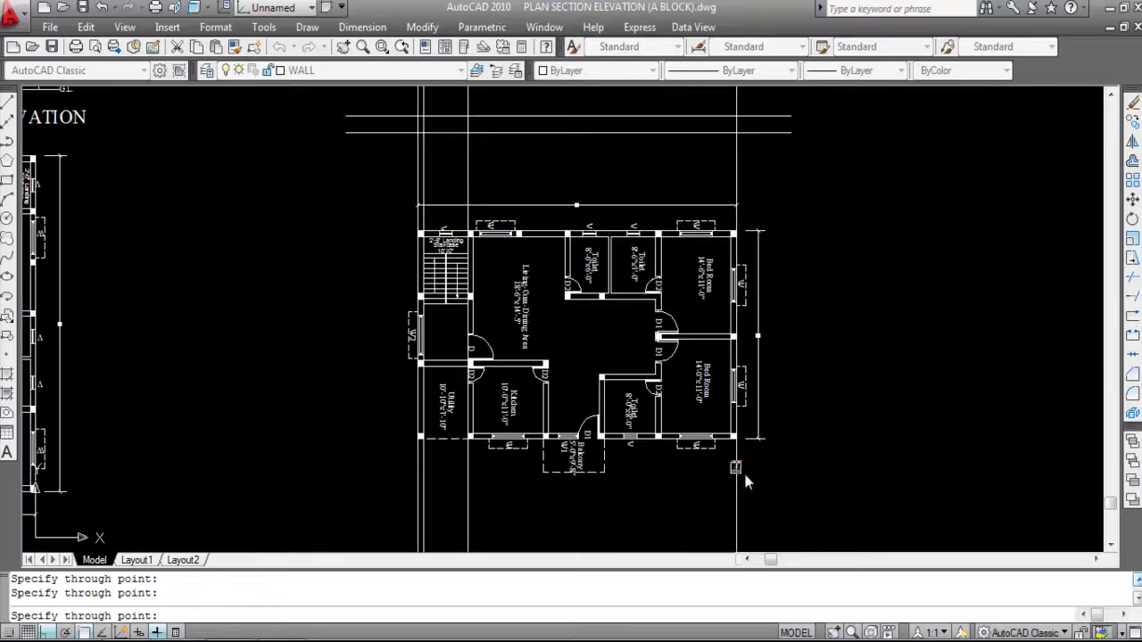
key(Escape)
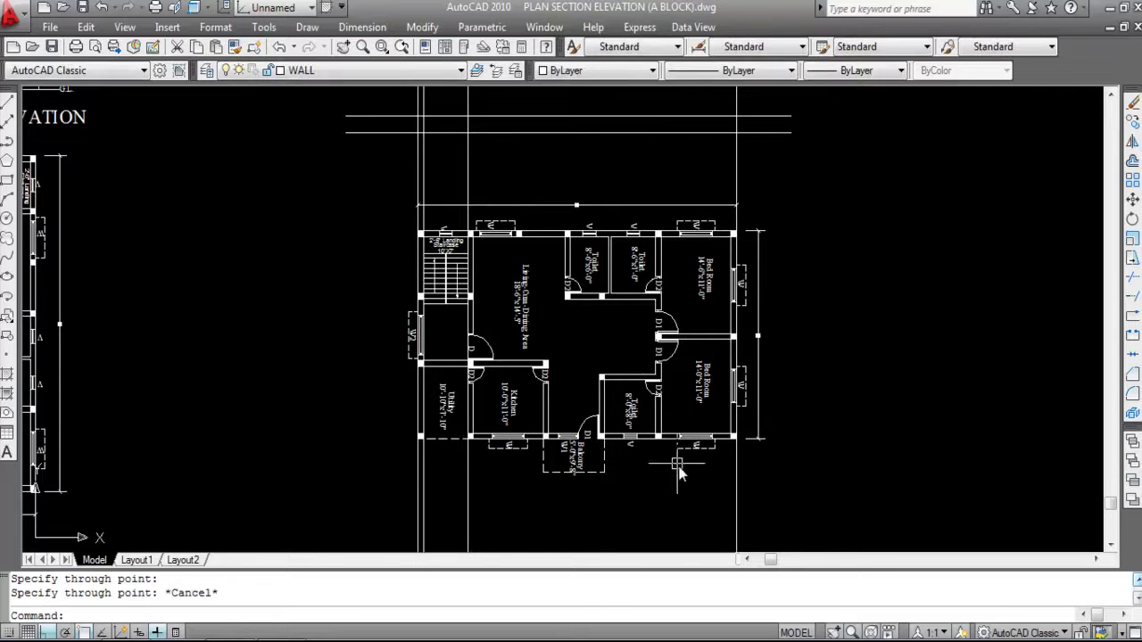
Offset the outermost vertical construction line on the staircase side outward by 6 inches.
scroll(685, 477, down, 3)
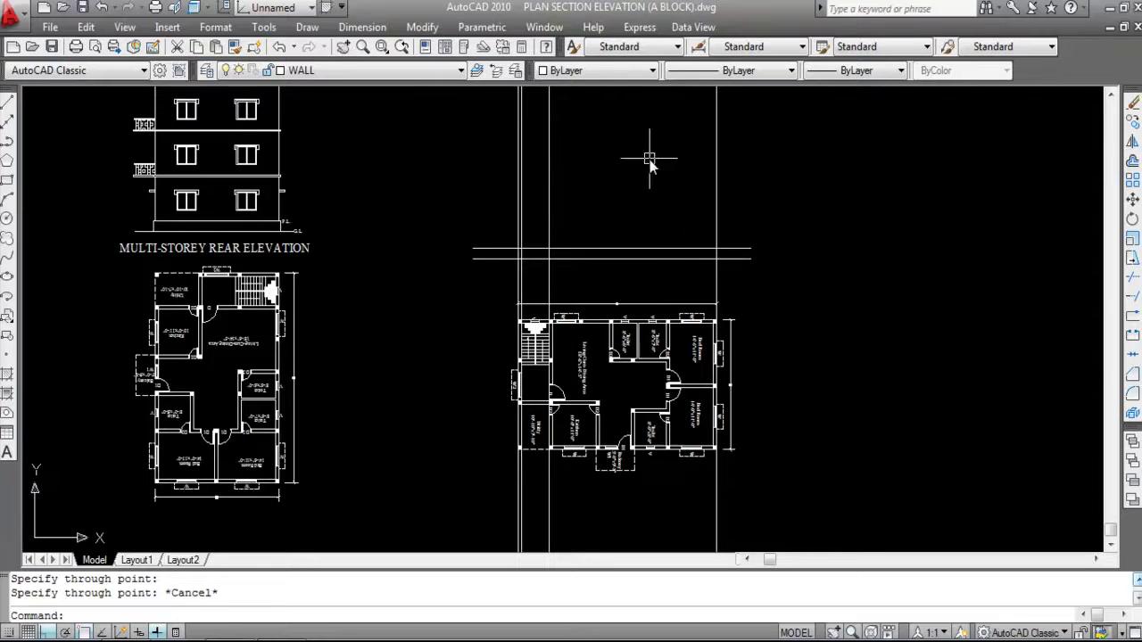
scroll(656, 275, down, 1)
scroll(617, 165, up, 1)
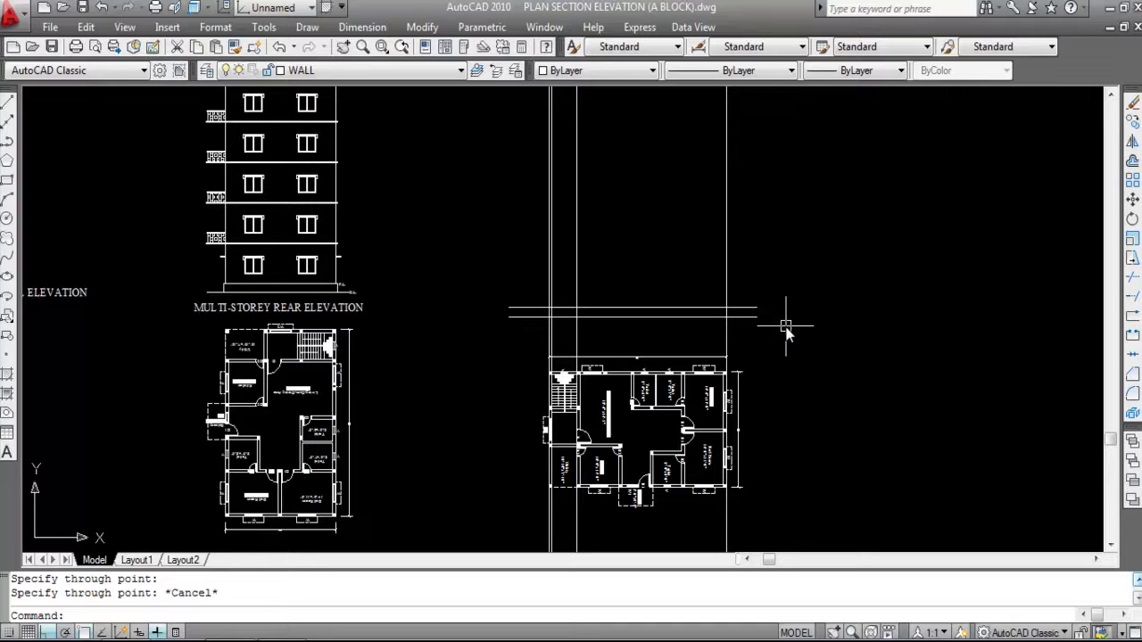
key(Return)
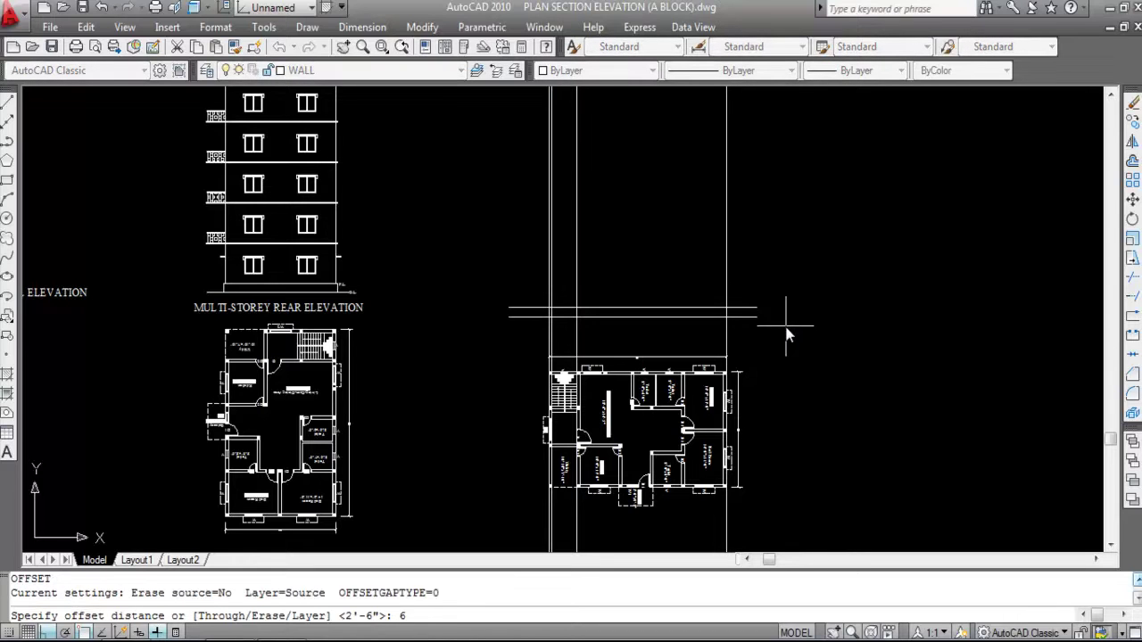
text(6)
key(Return)
scroll(563, 337, up, 6)
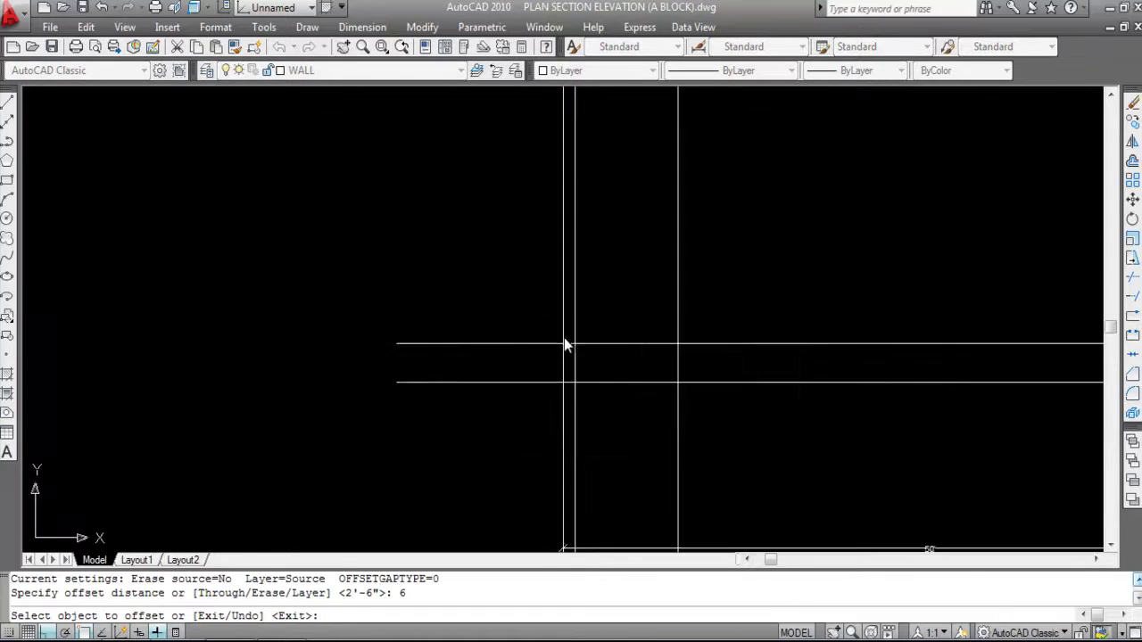
click(563, 305)
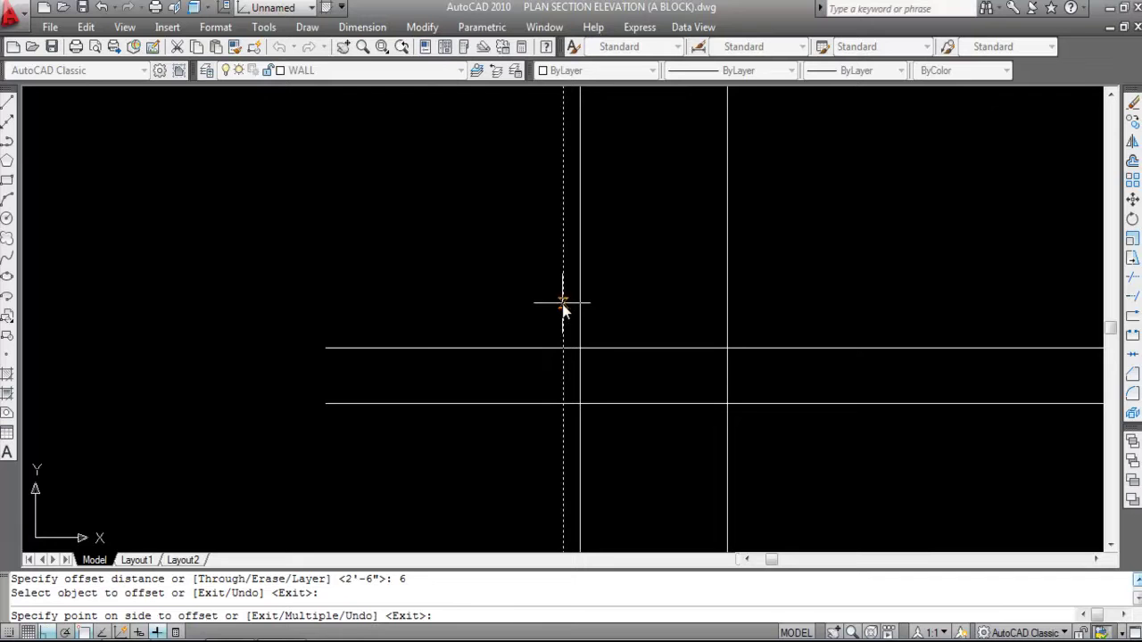
click(420, 298)
Offset the vertical construction line at the bedroom side outward by the same 6 inches.
scroll(406, 272, down, 5)
scroll(746, 291, up, 3)
click(707, 267)
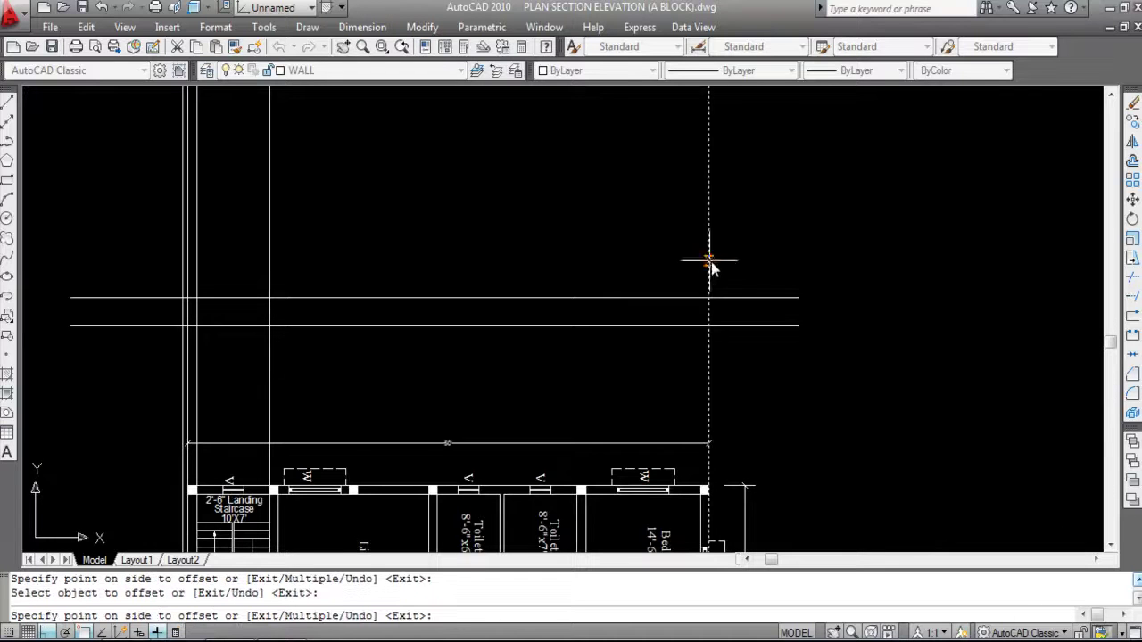
click(781, 261)
scroll(844, 265, down, 2)
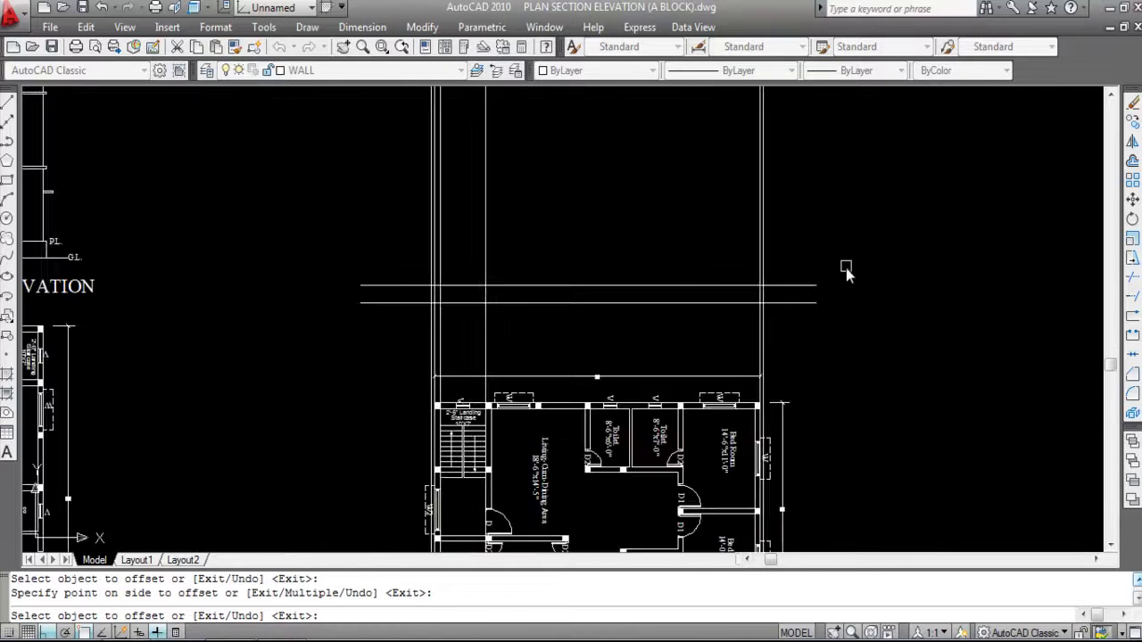
key(Escape)
scroll(589, 310, down, 2)
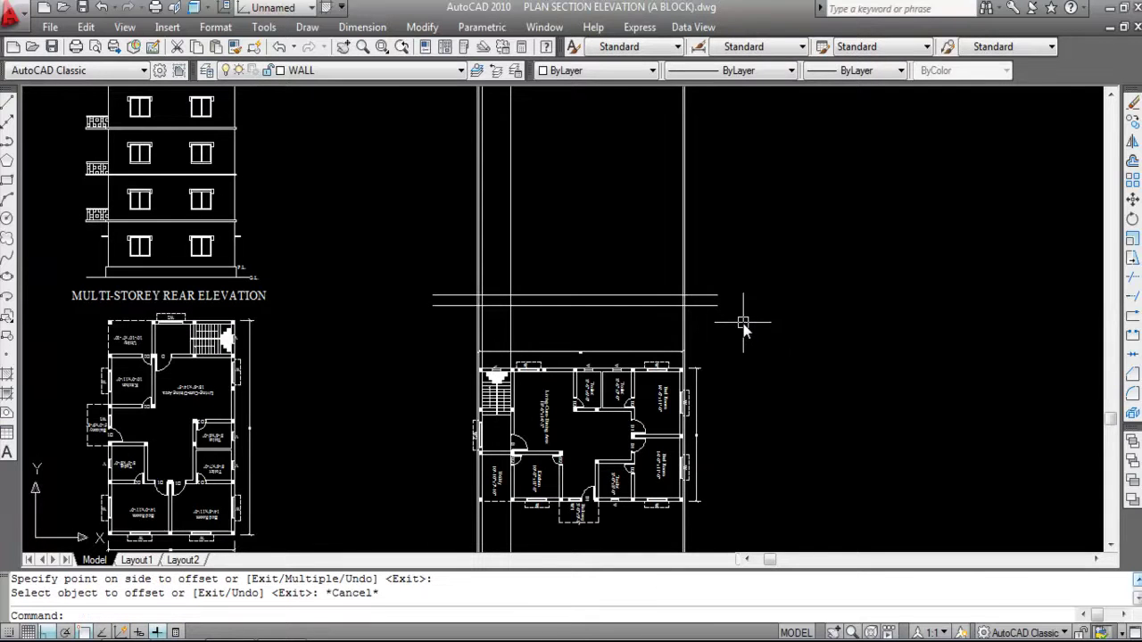
Using all horizontal and vertical construction lines as cutting edges, trim the upper horizontal and the outer vertical into a corner on the staircase side.
text(TR)
key(Return)
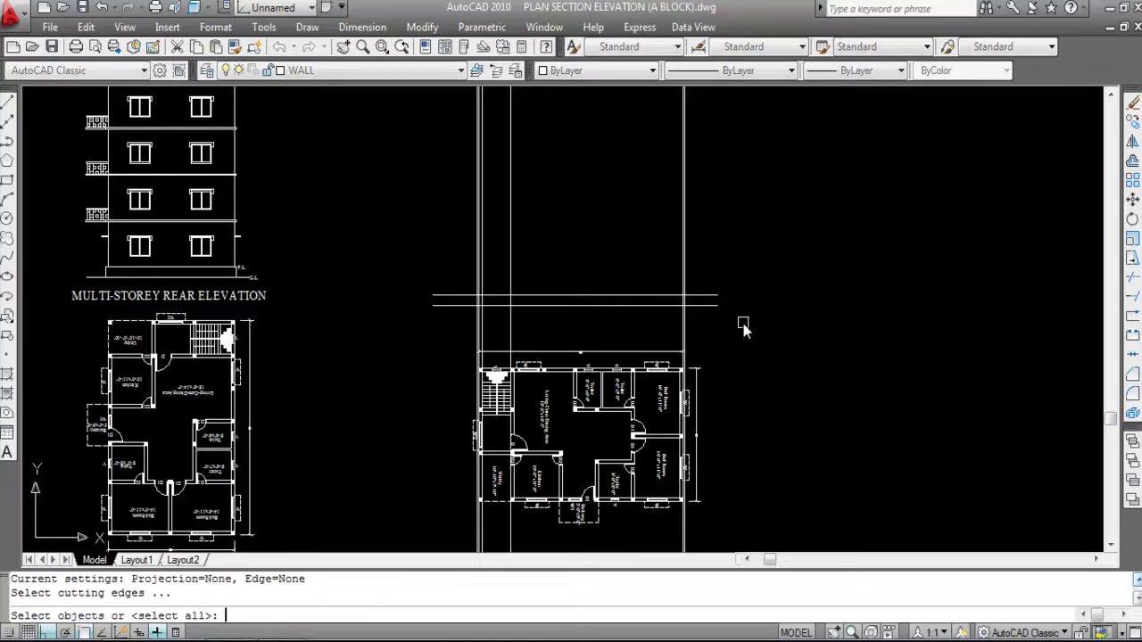
scroll(693, 319, up, 3)
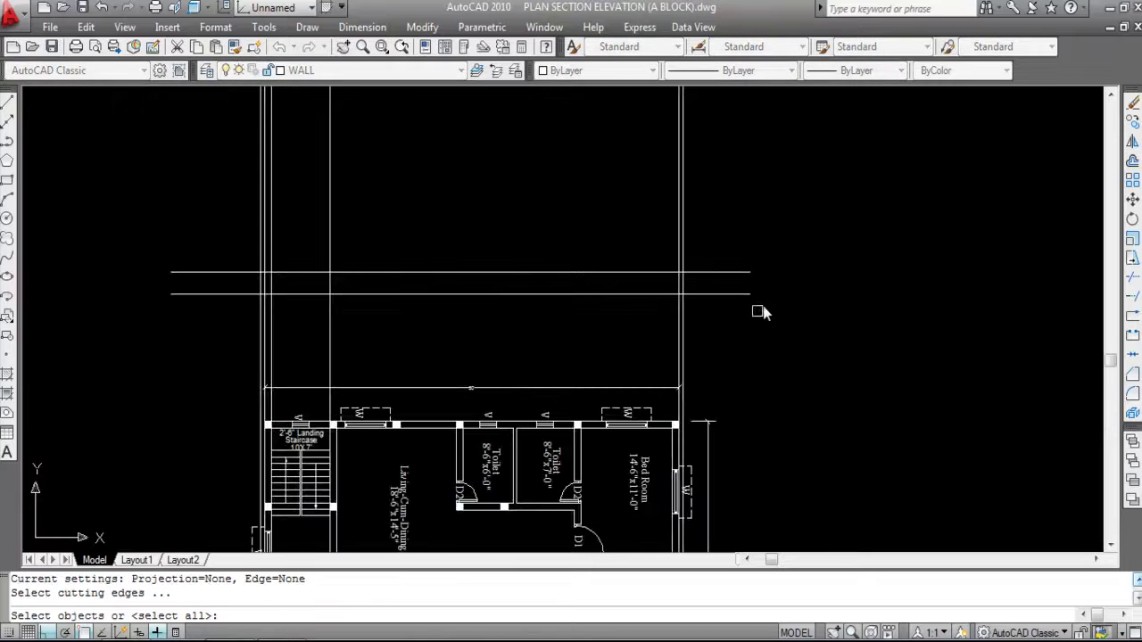
click(747, 243)
click(146, 188)
click(485, 333)
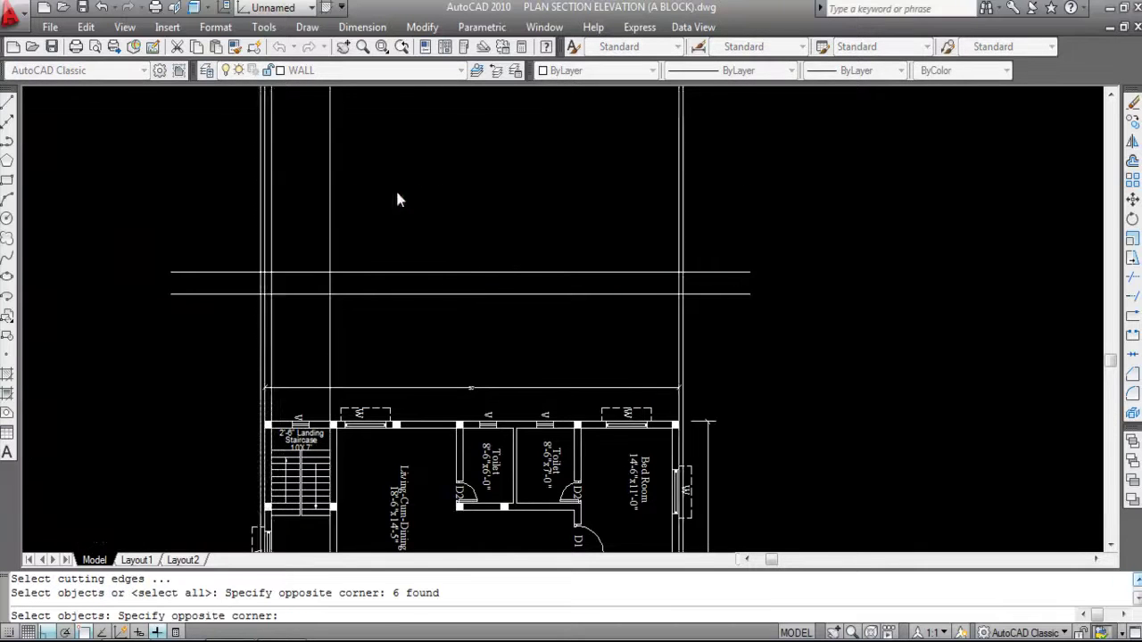
click(395, 184)
scroll(584, 283, down, 2)
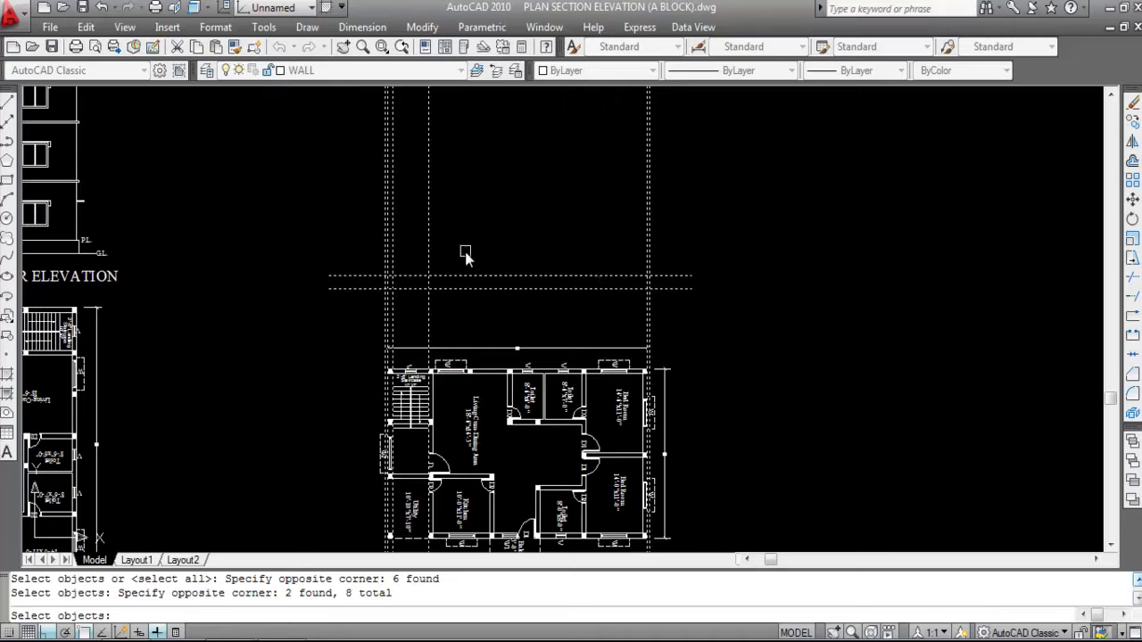
key(Return)
scroll(364, 277, up, 3)
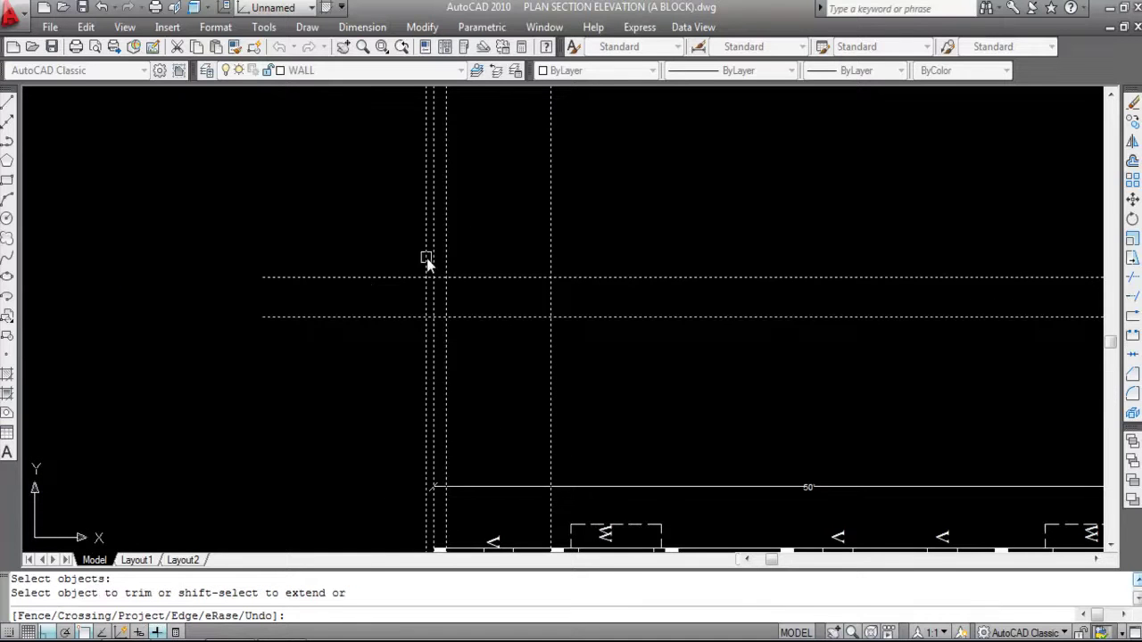
click(422, 259)
click(395, 276)
Trim the upper horizontal line and the outer vertical line into a matching corner on the bedroom side.
scroll(408, 223, down, 2)
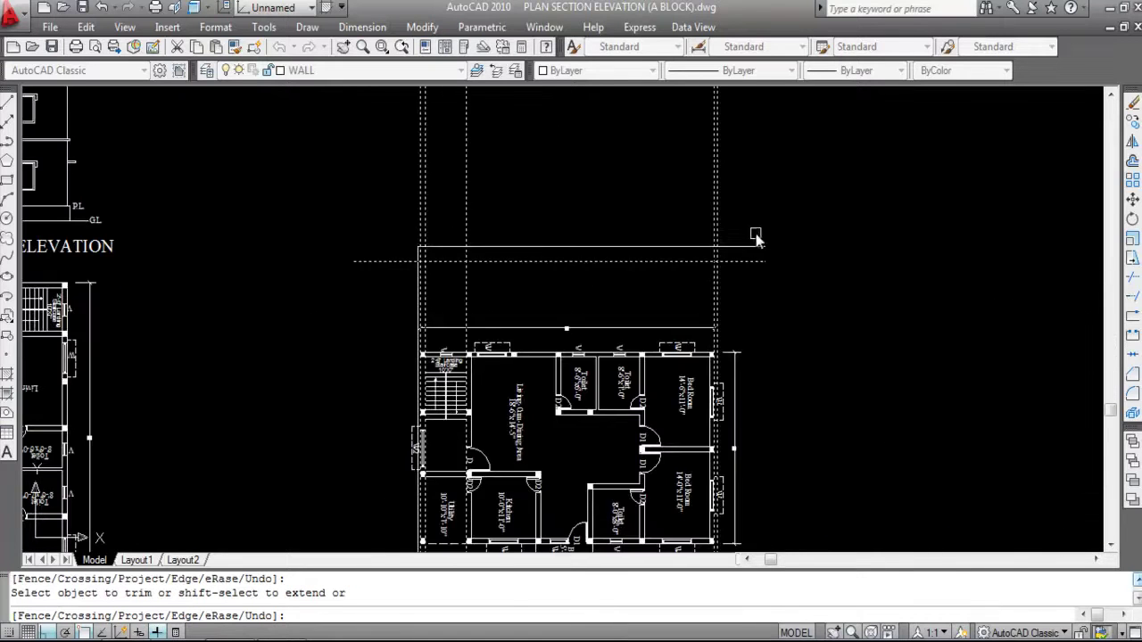
scroll(737, 246, up, 3)
click(694, 266)
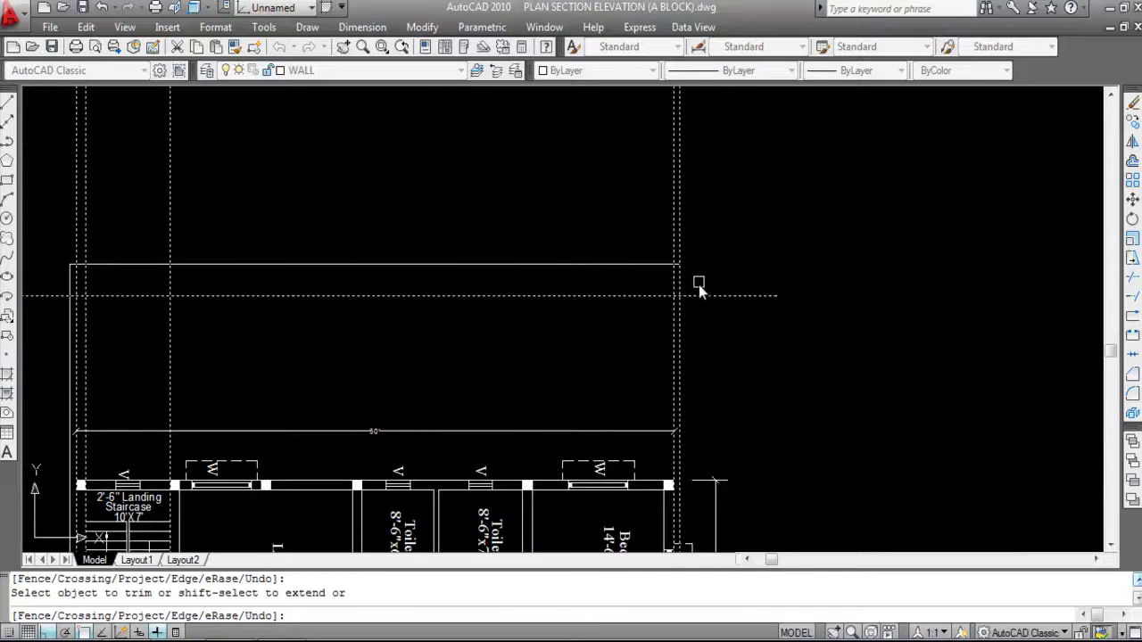
scroll(798, 250, down, 3)
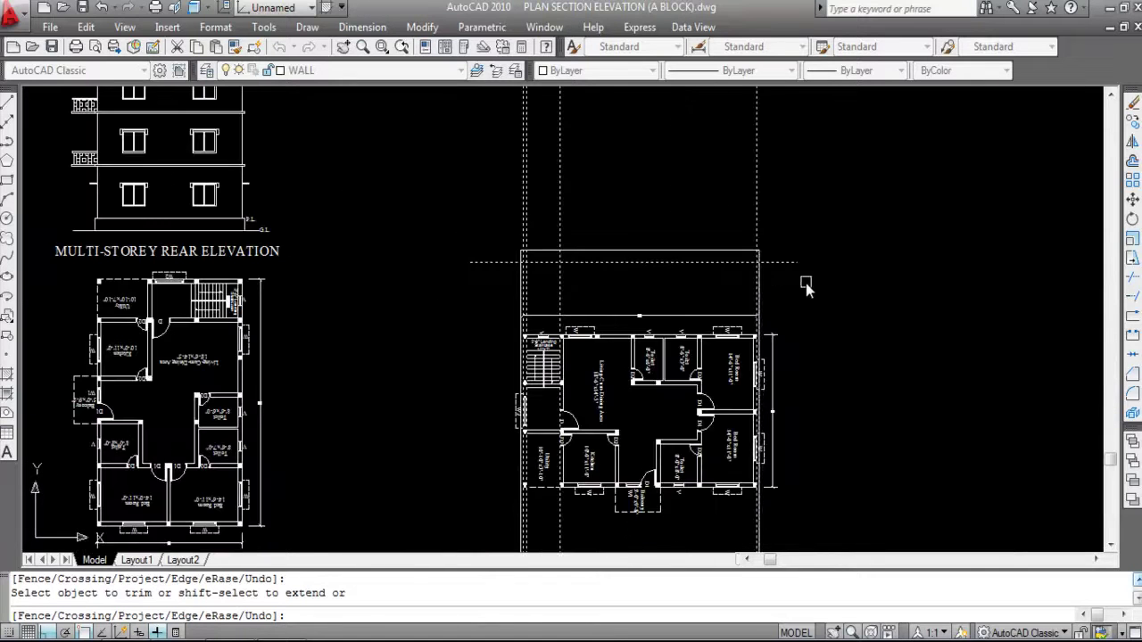
scroll(765, 282, up, 2)
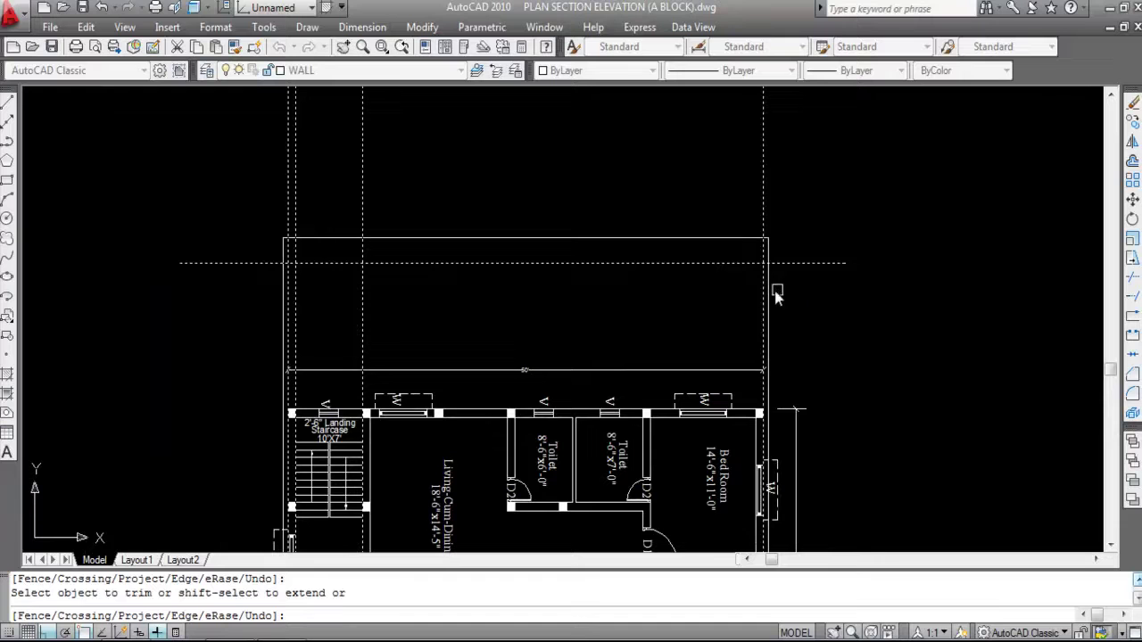
Trim all vertical lines below the ground line and the wall lines between the plinth and ground lines.
click(829, 334)
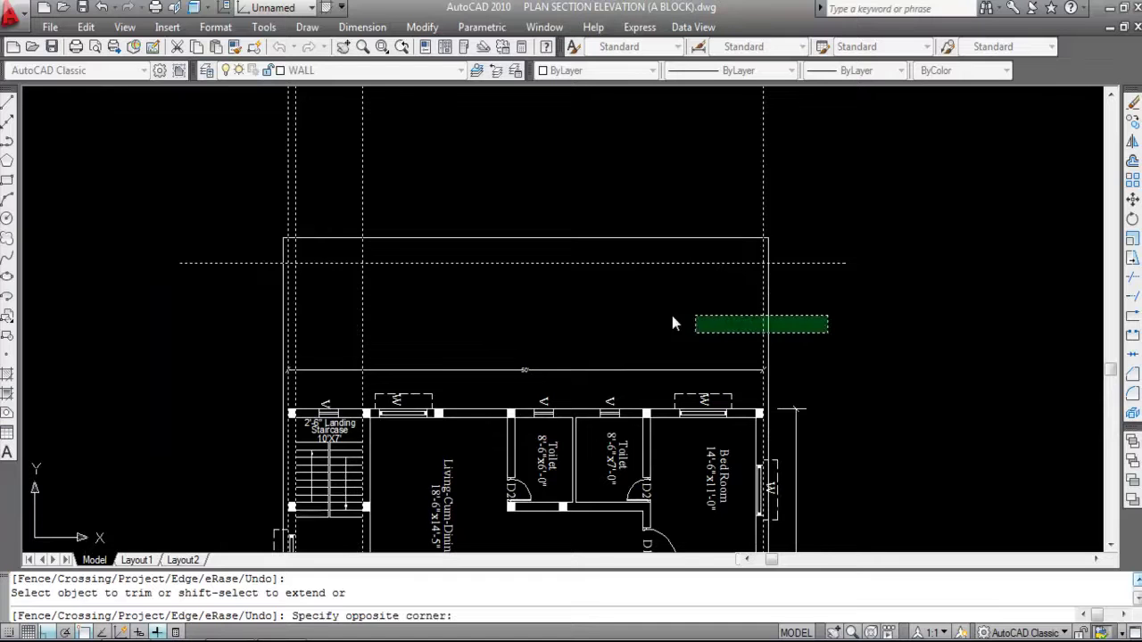
click(236, 303)
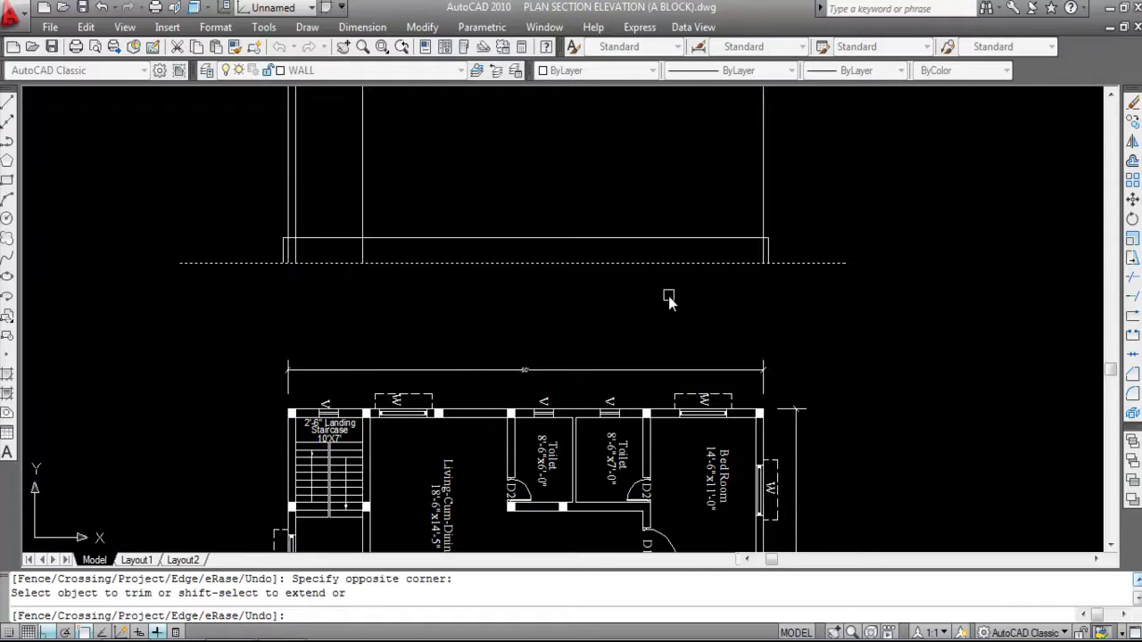
click(360, 251)
scroll(295, 250, up, 4)
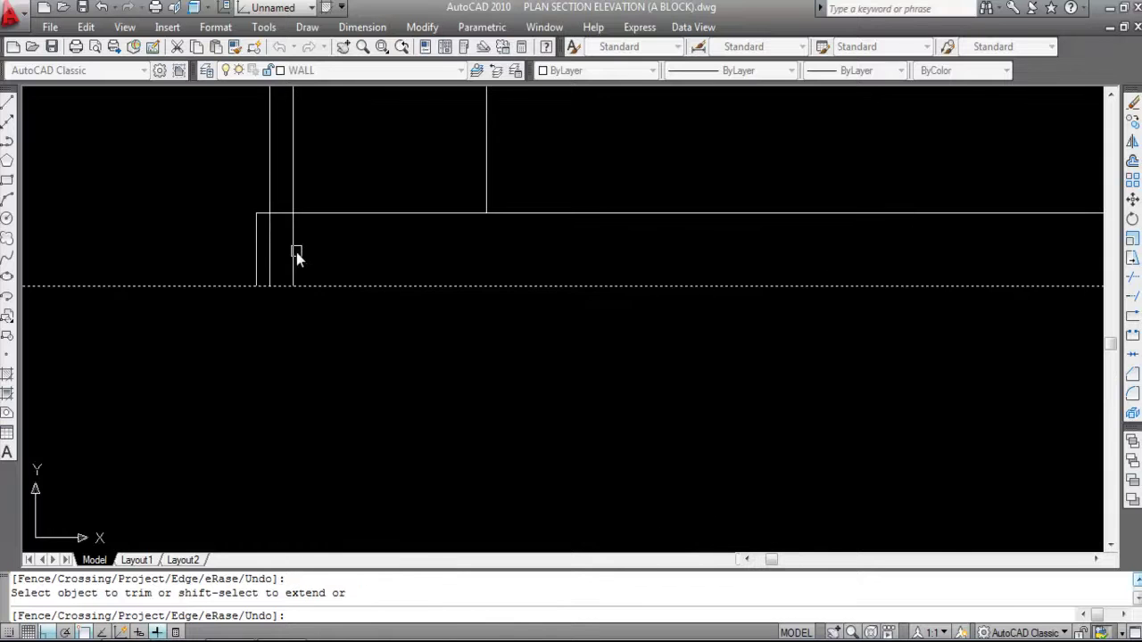
click(274, 254)
scroll(299, 251, down, 4)
scroll(614, 252, up, 3)
click(633, 241)
scroll(714, 339, down, 4)
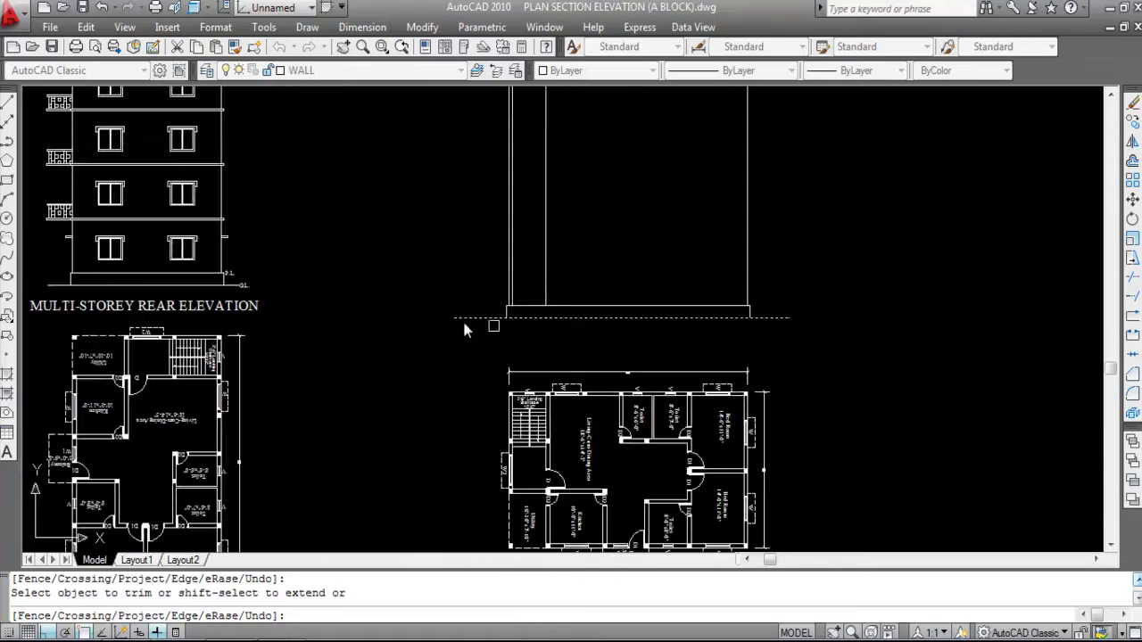
key(Escape)
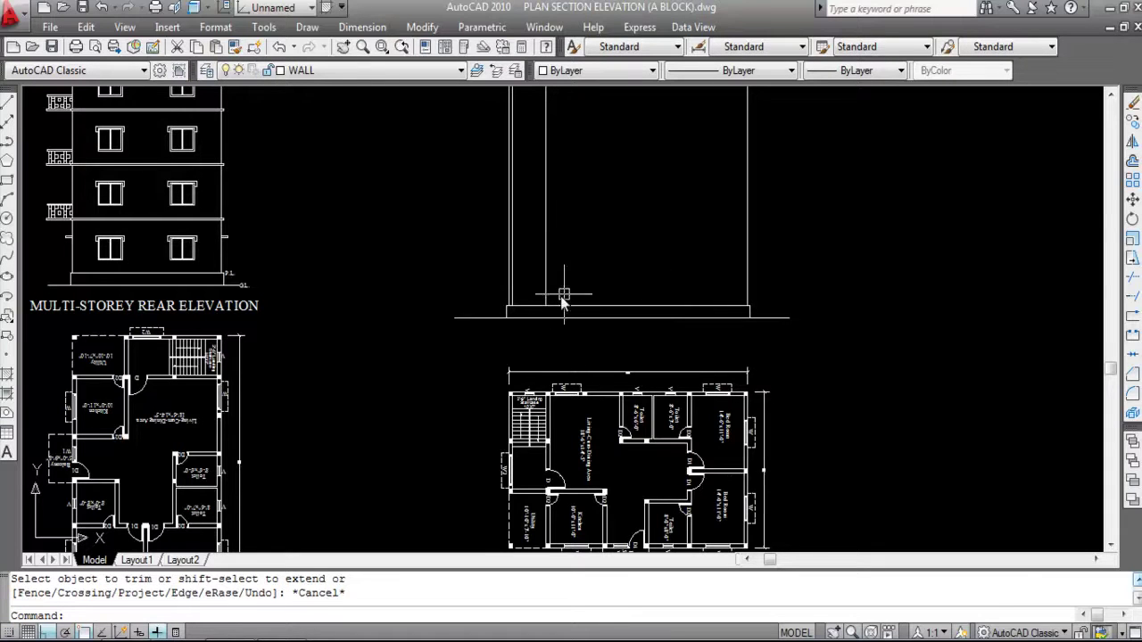
scroll(589, 299, up, 1)
scroll(854, 318, up, 3)
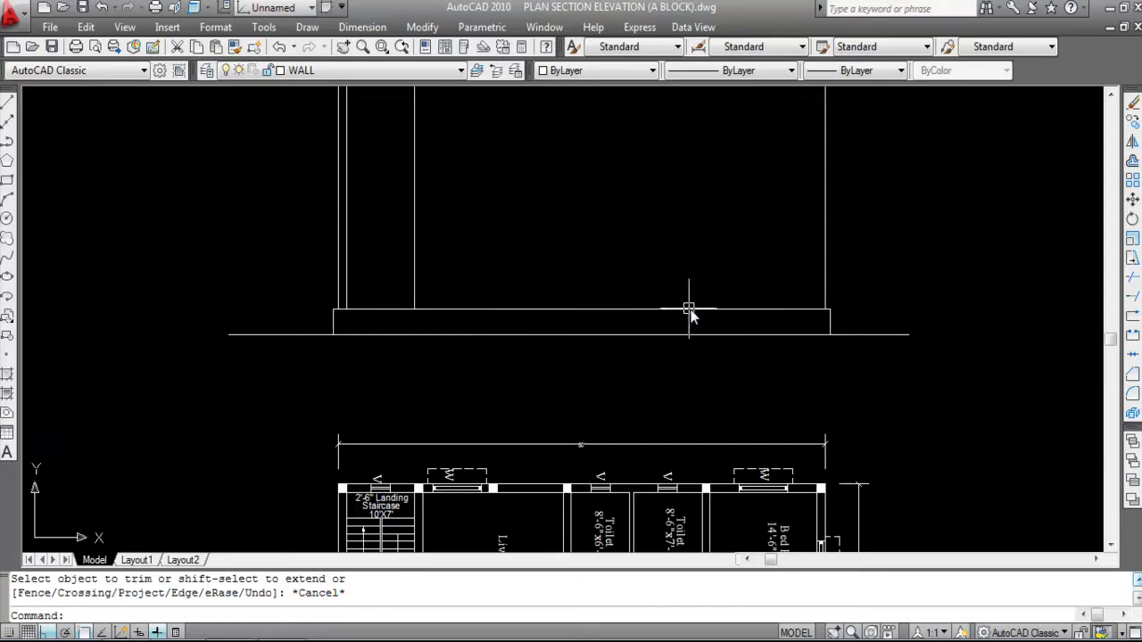
click(688, 309)
click(910, 350)
click(880, 287)
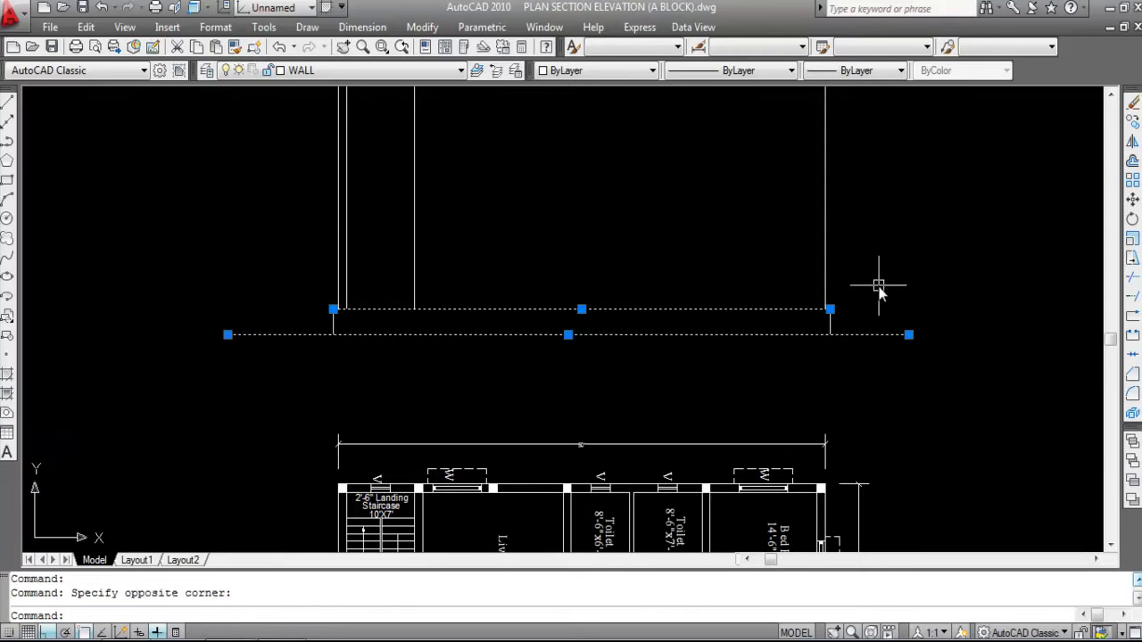
key(Escape)
Copy the P.L. and G.L. labels from the rear elevation's plinth corner to the matching plinth corner of the new elevation.
scroll(909, 378, down, 3)
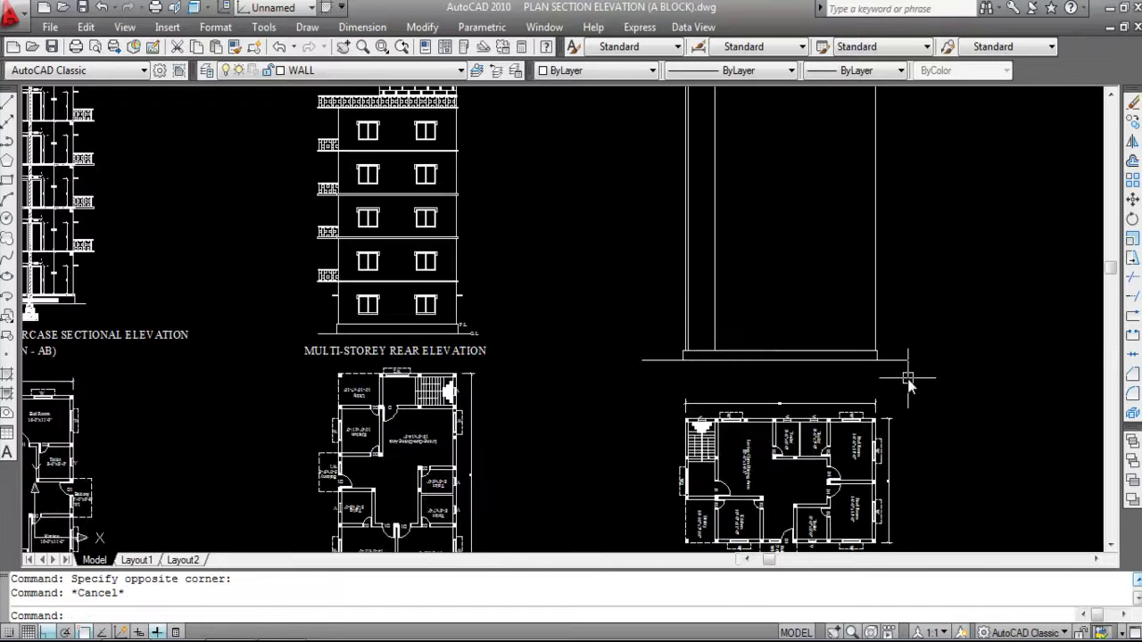
scroll(456, 338, up, 4)
click(466, 320)
click(522, 358)
text(CO)
key(Return)
scroll(446, 308, up, 3)
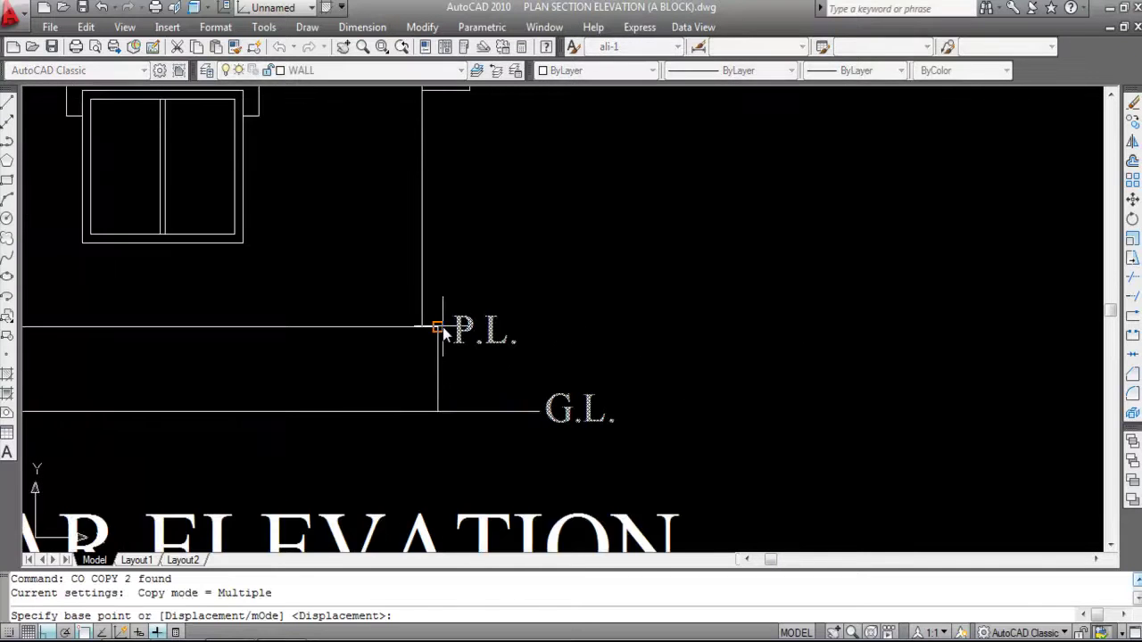
click(438, 328)
scroll(419, 327, down, 5)
scroll(755, 326, up, 5)
click(686, 363)
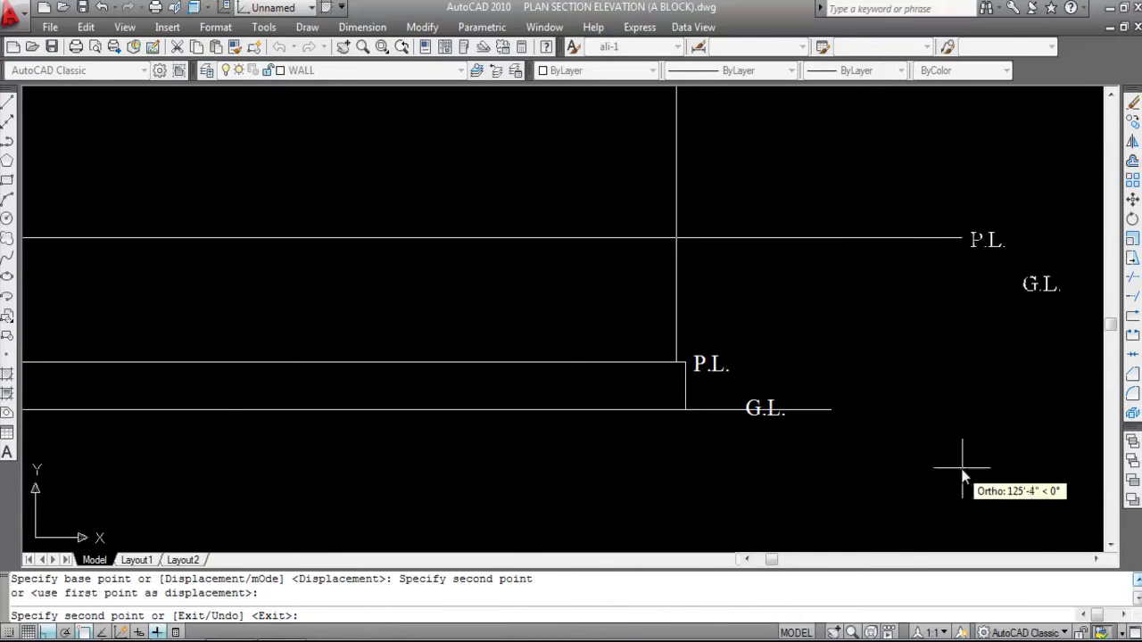
key(Escape)
Move the copied G.L. label horizontally to just beyond the end of the ground line.
click(770, 415)
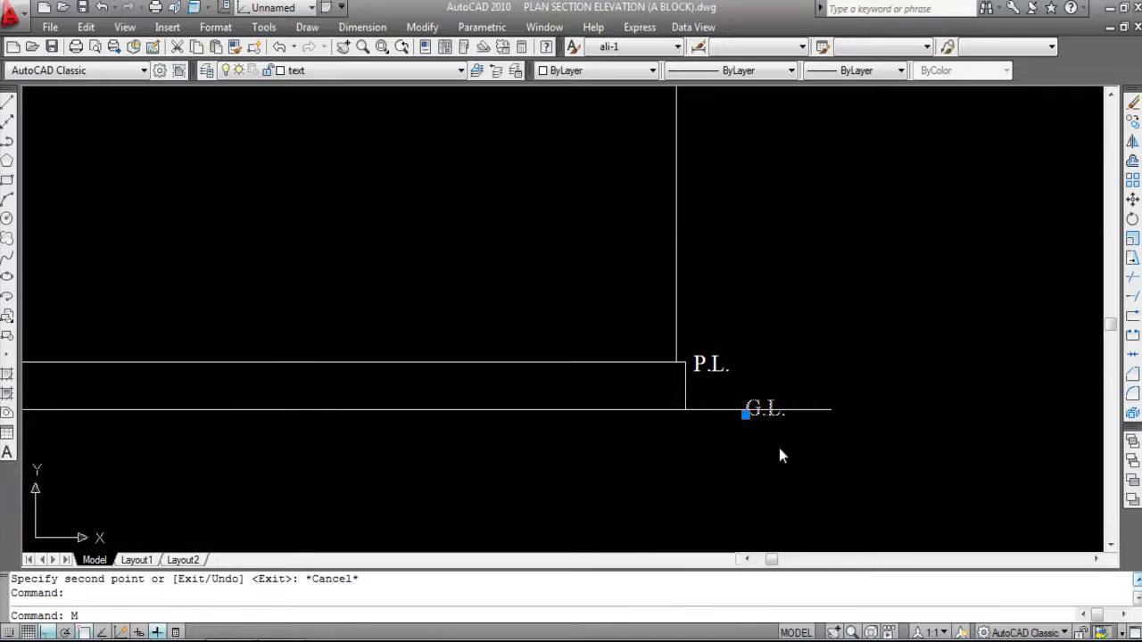
text(M)
key(Return)
click(747, 446)
click(838, 445)
scroll(854, 366, down, 3)
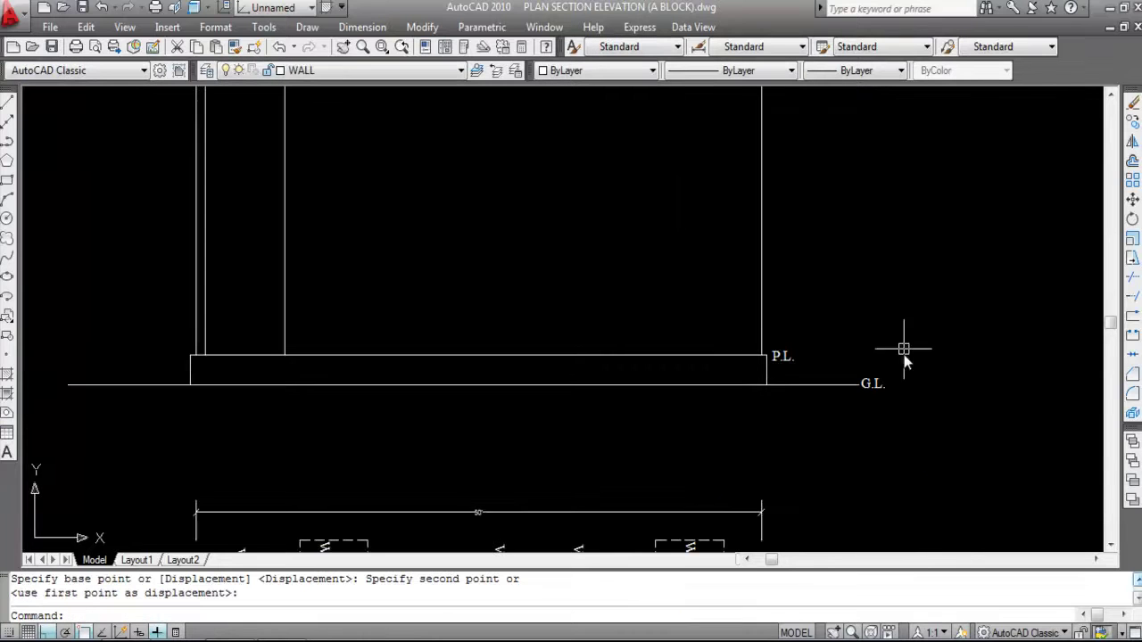
click(843, 423)
click(819, 348)
scroll(902, 436, down, 2)
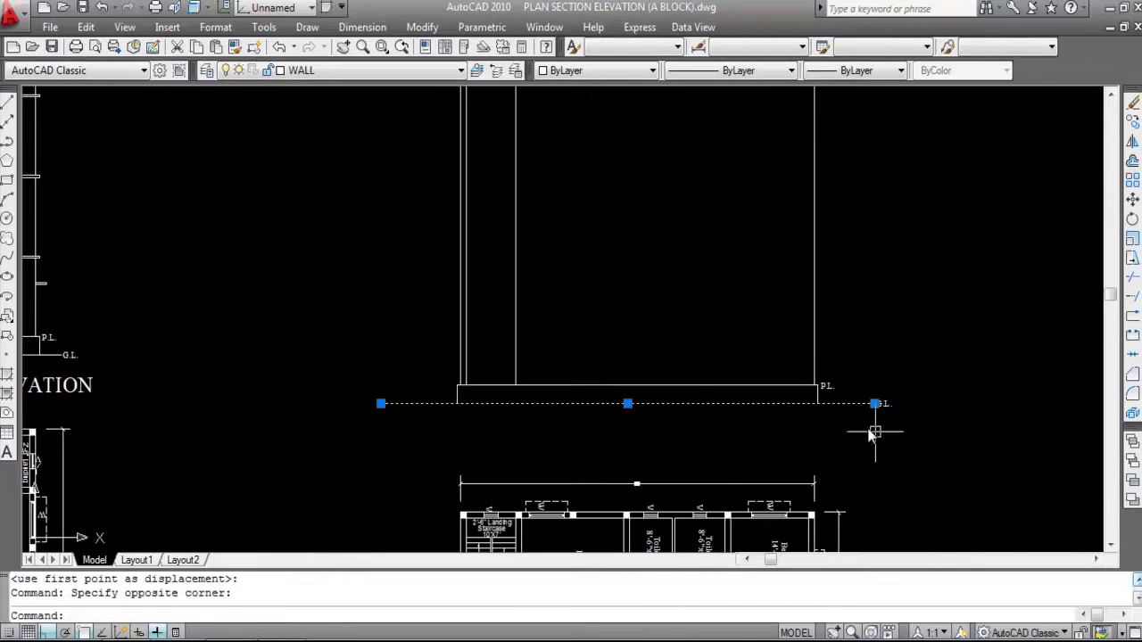
click(759, 395)
key(Escape)
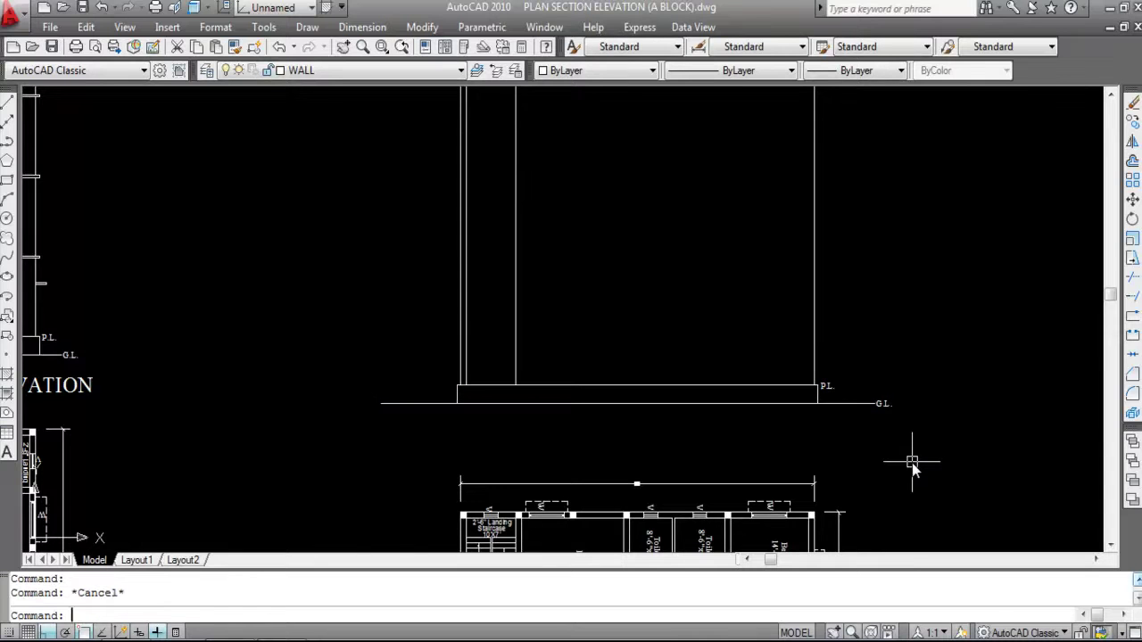
scroll(741, 462, down, 2)
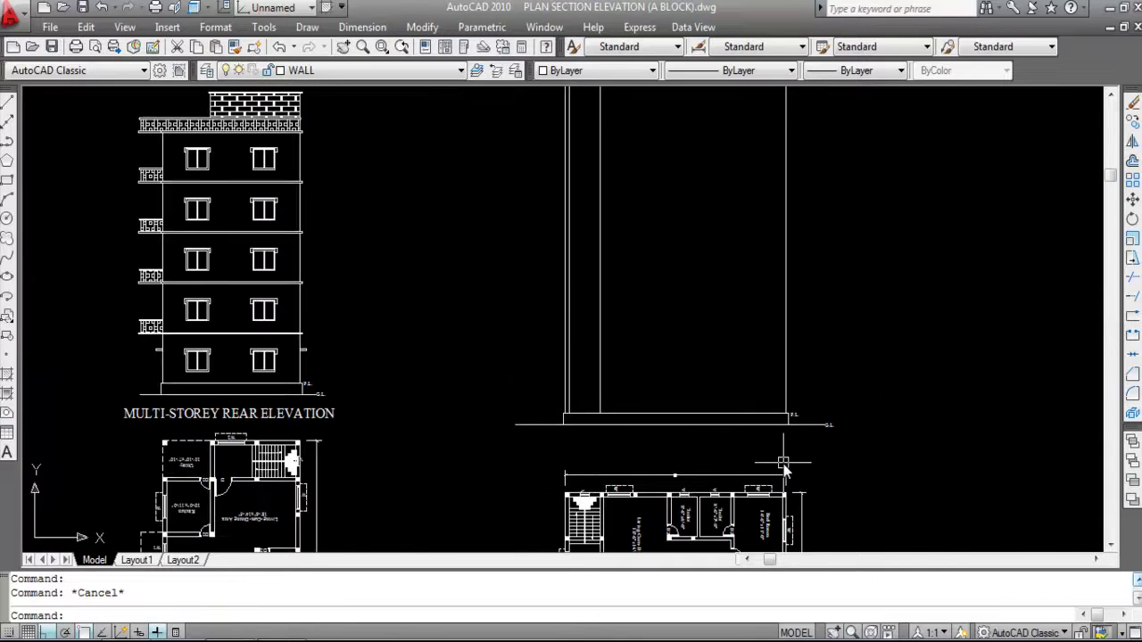
Measure the plinth's horizontal projection beyond the wall line with a temporary linear dimension.
scroll(786, 419, up, 5)
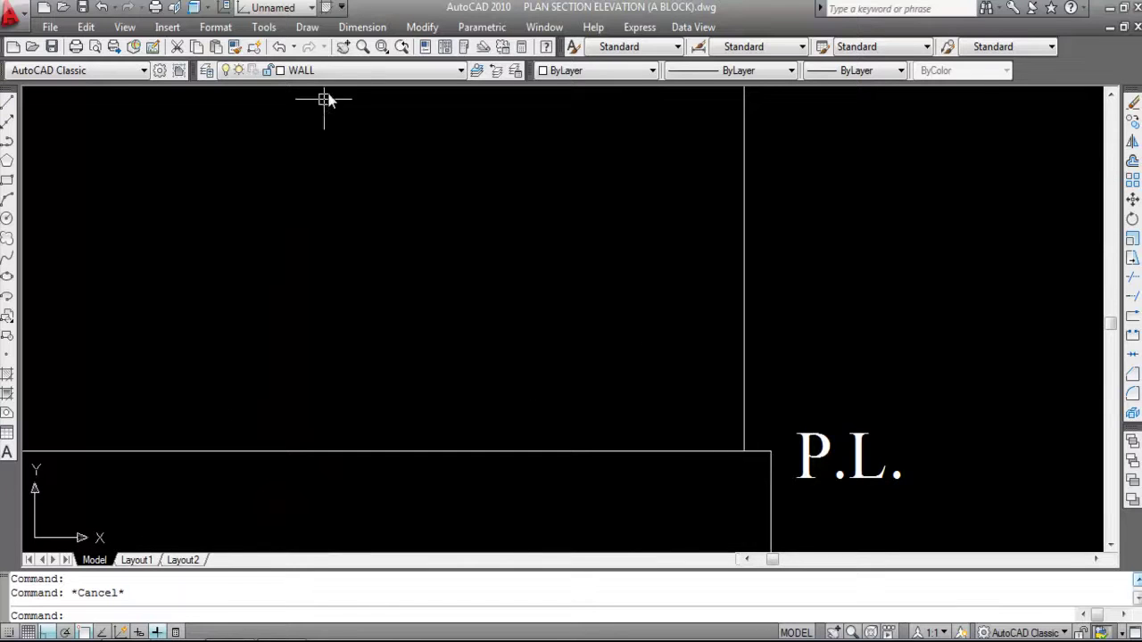
click(362, 27)
click(371, 77)
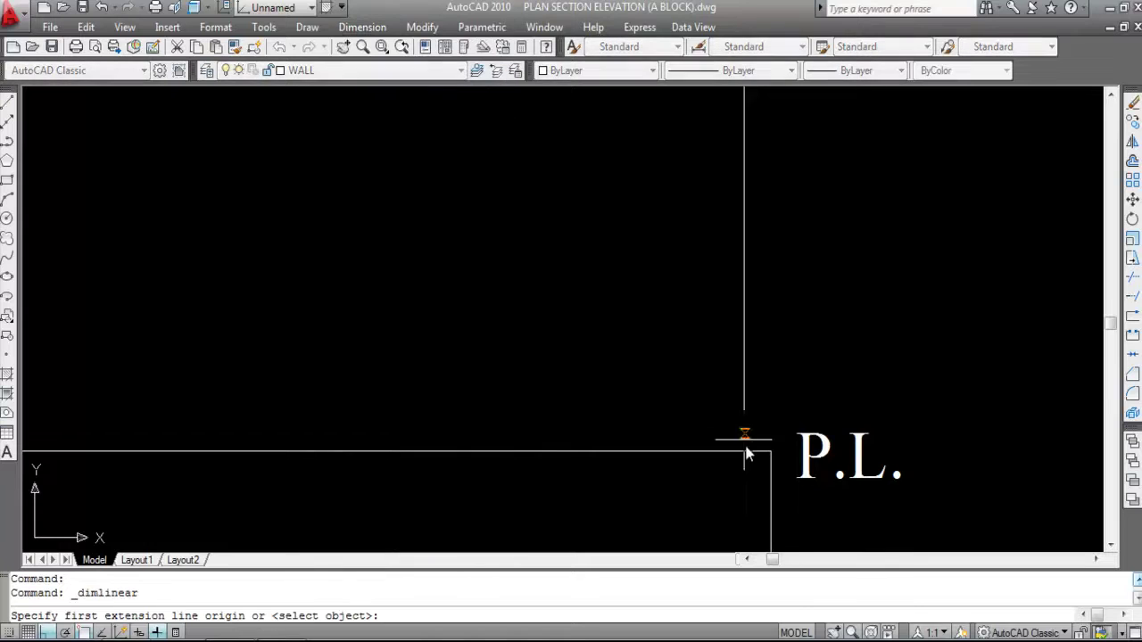
scroll(726, 414, up, 2)
click(739, 453)
click(794, 454)
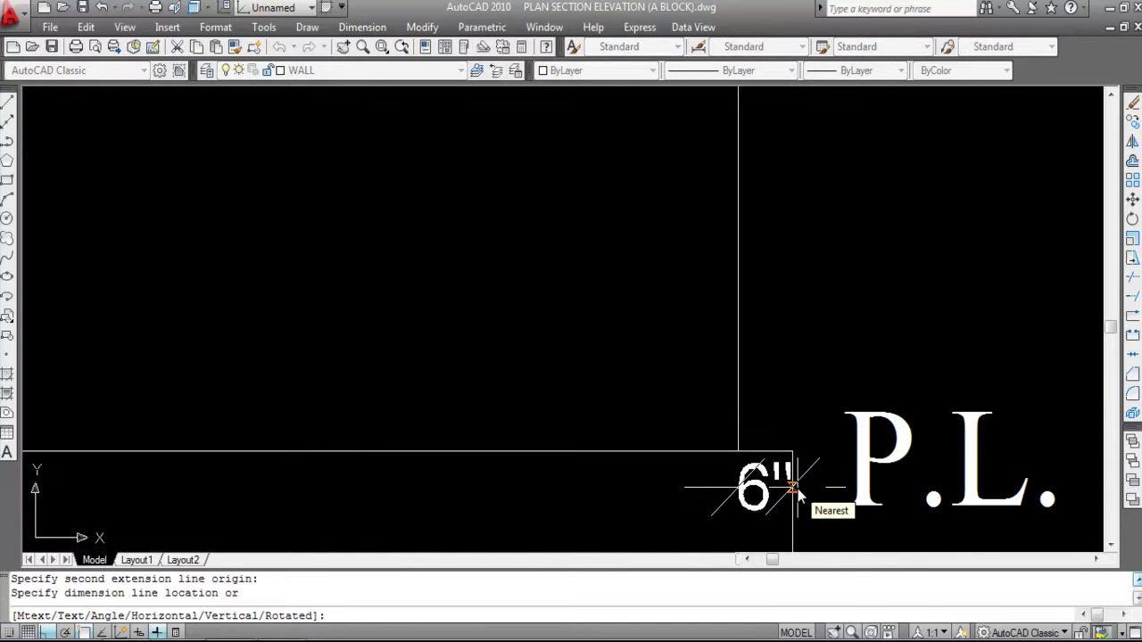
key(Escape)
scroll(738, 394, down, 8)
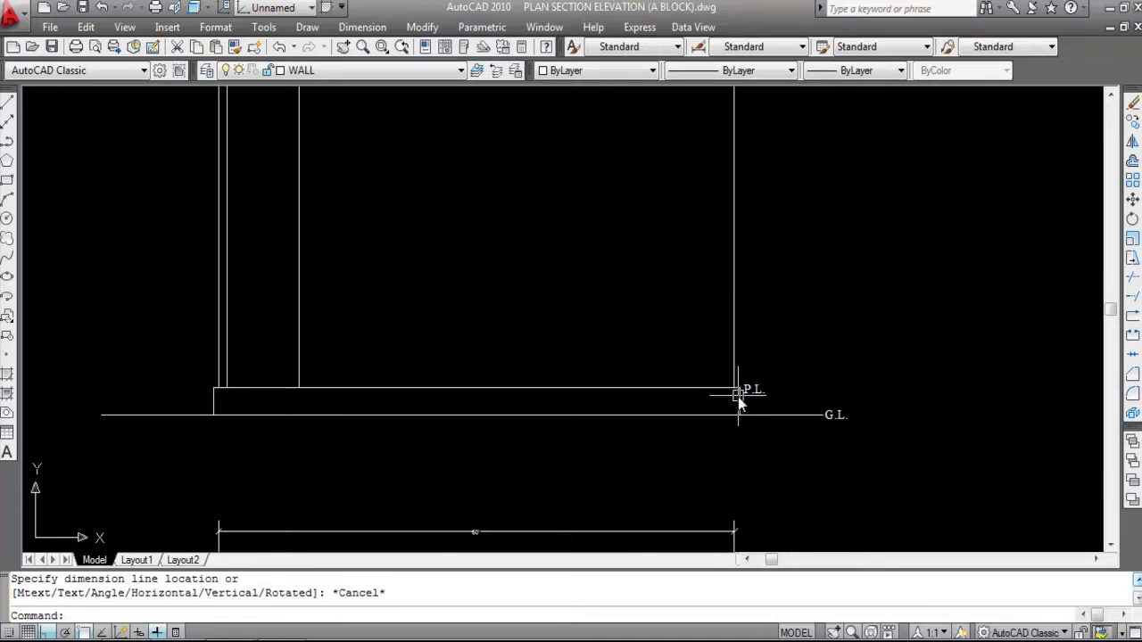
Offset the plinth line upward by 10'6 to mark the underside of the first floor slab.
scroll(764, 413, down, 3)
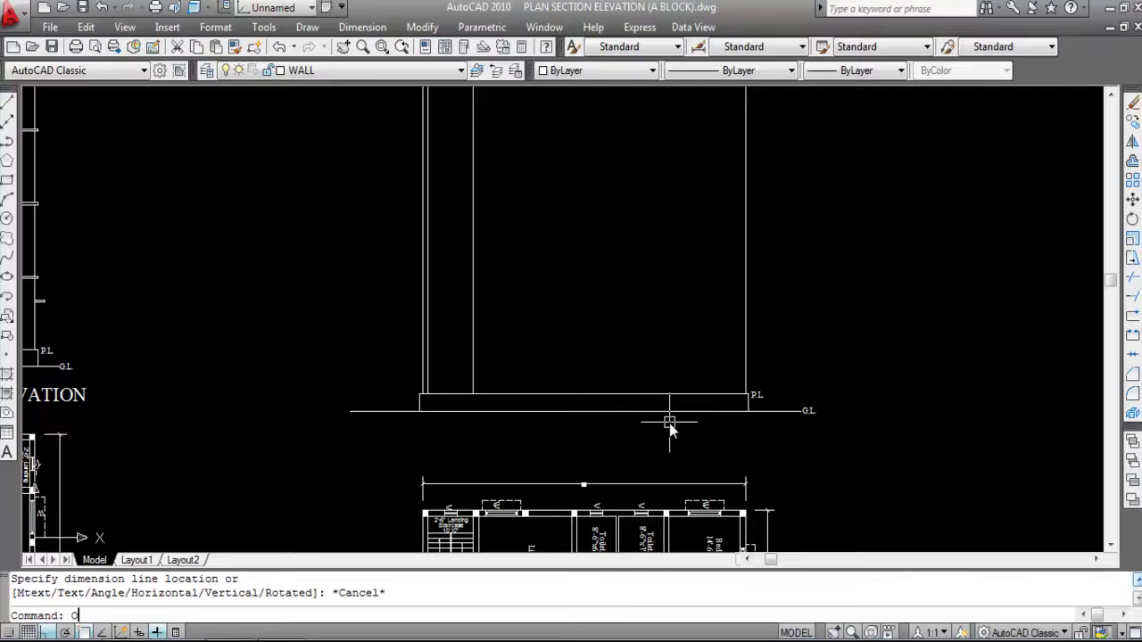
key(Return)
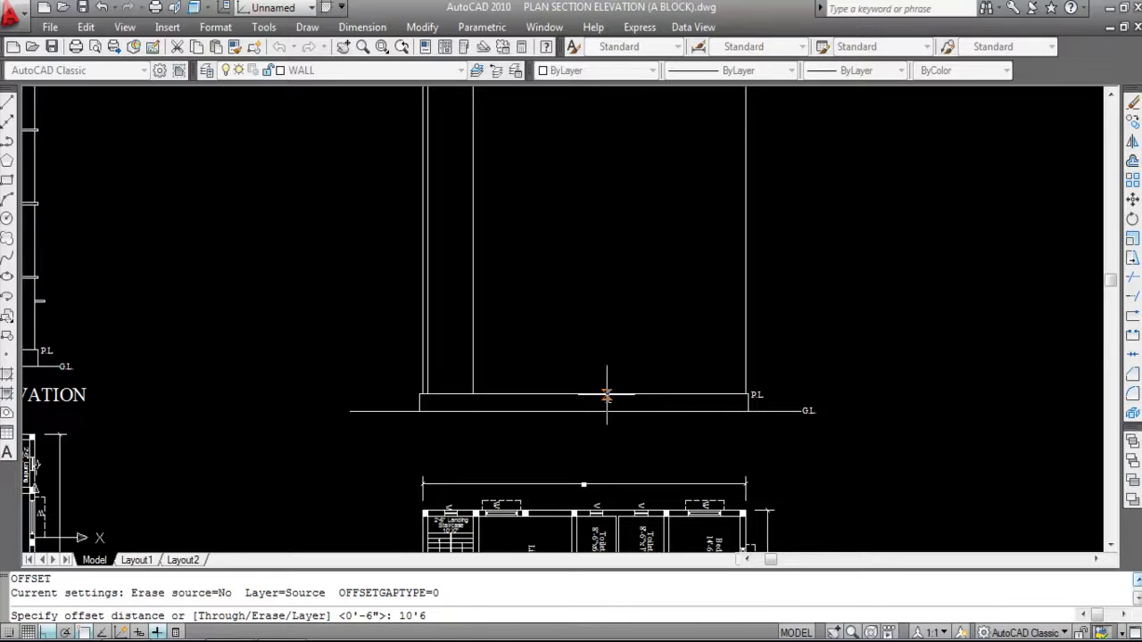
key(Return)
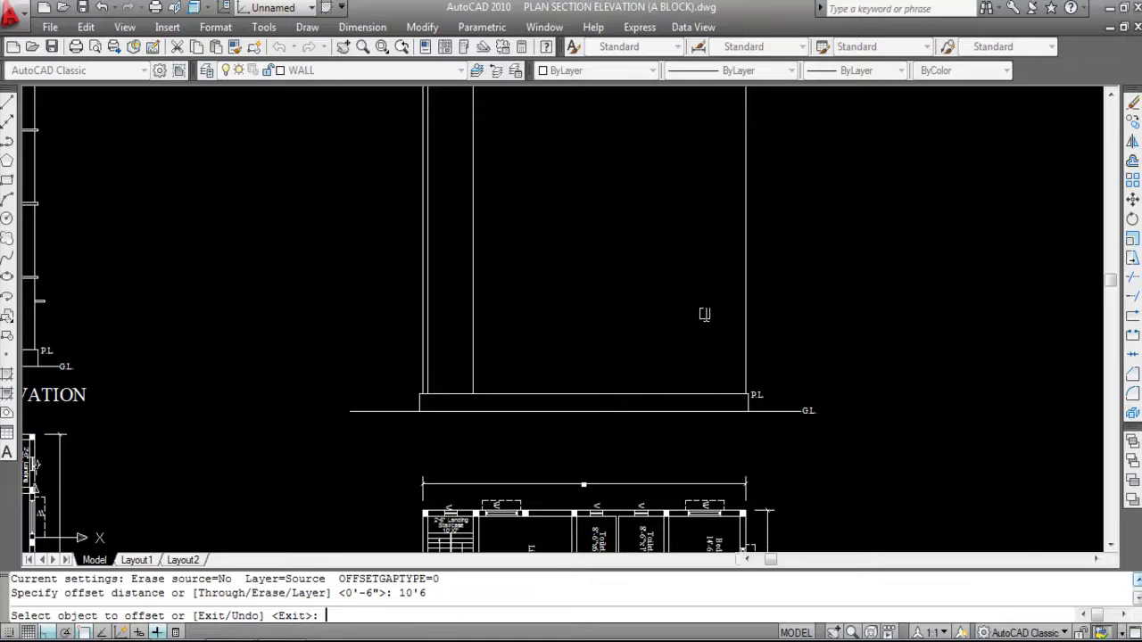
click(639, 394)
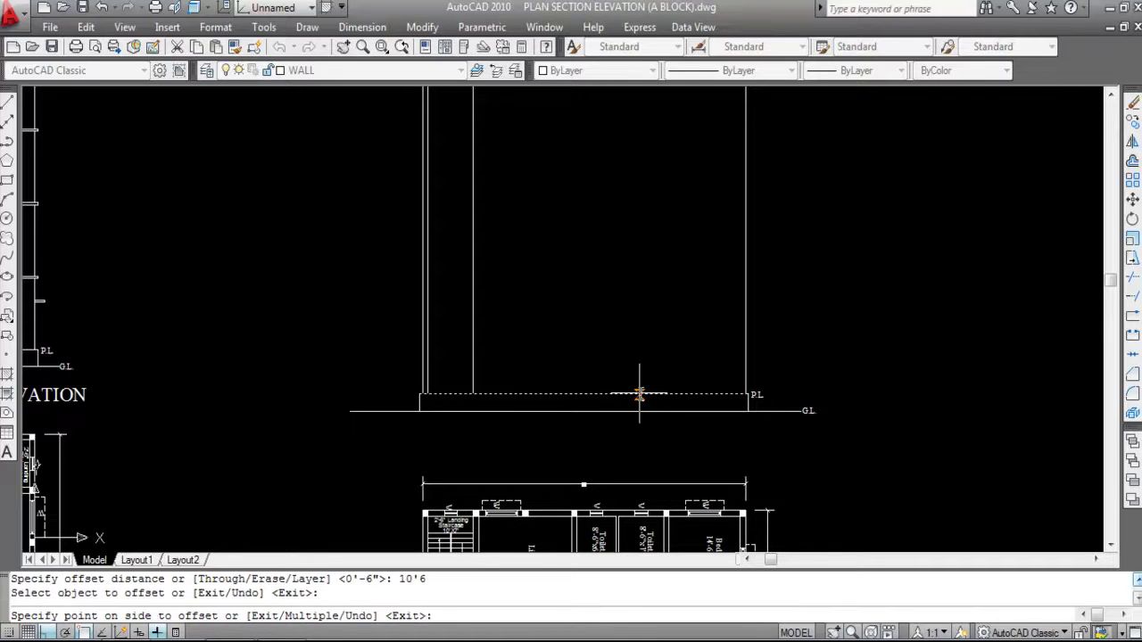
click(637, 198)
key(Escape)
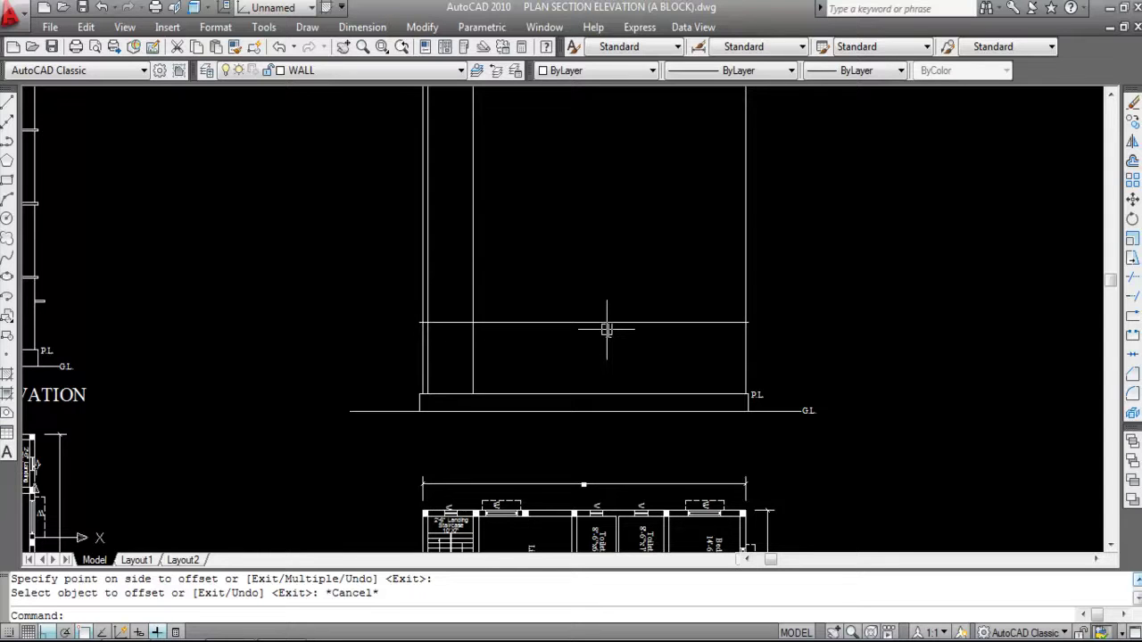
Offset the new slab line upward by 4 inches to form the slab thickness.
key(Return)
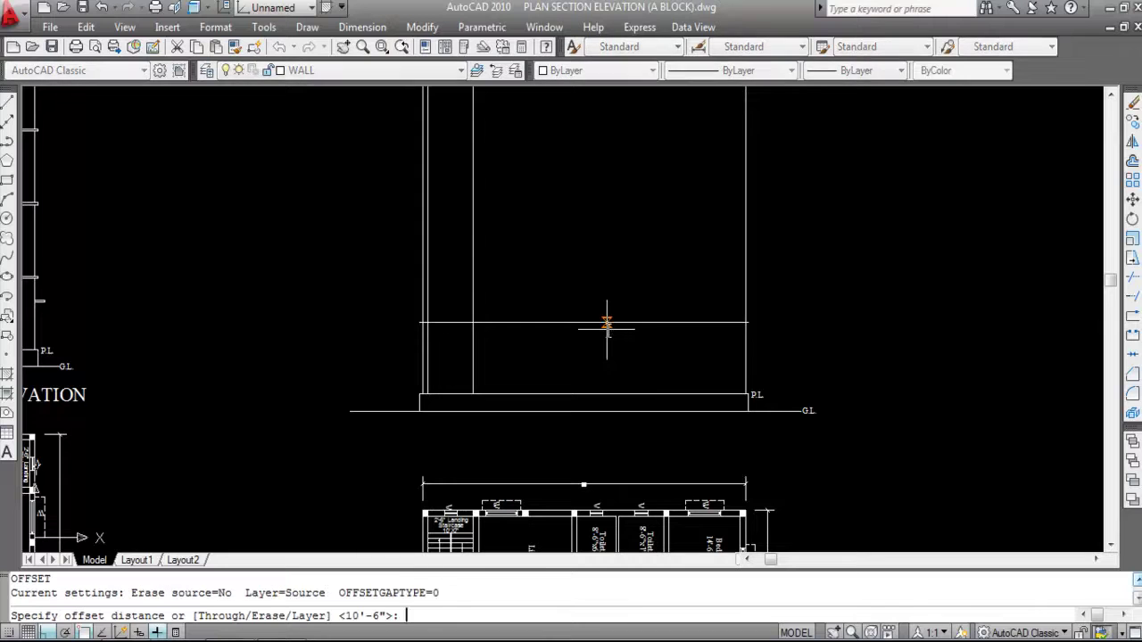
text(4)
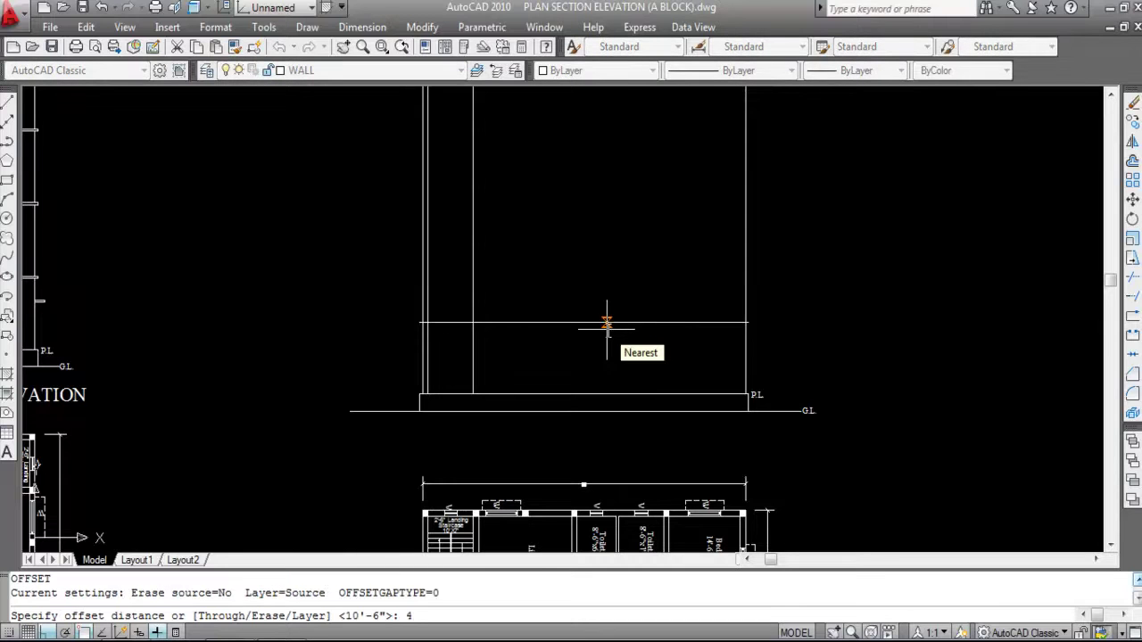
key(Return)
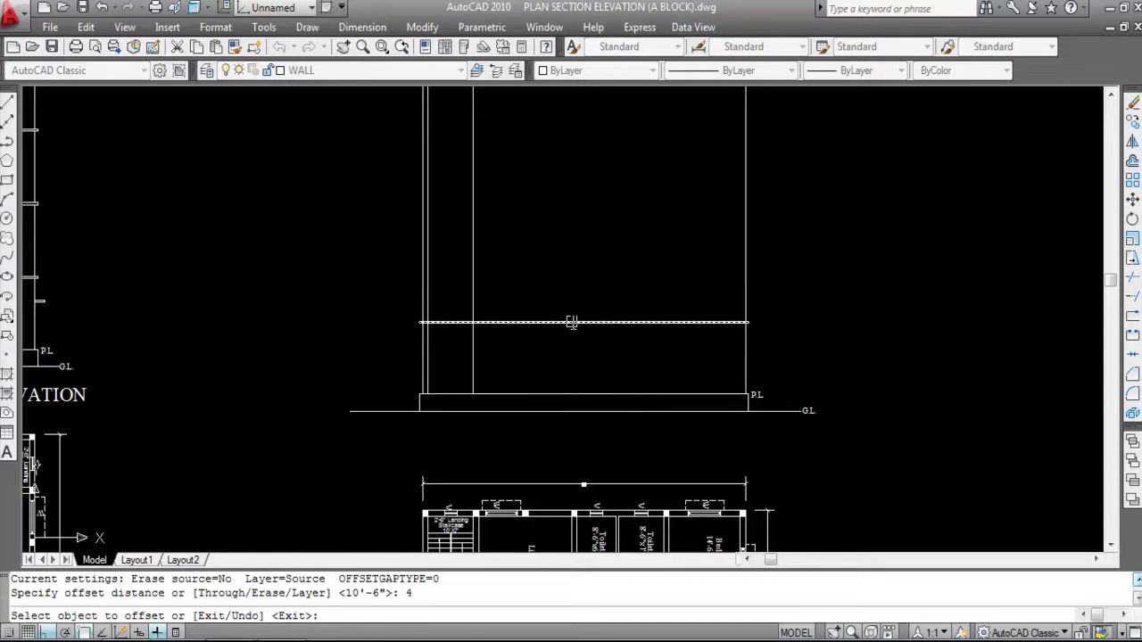
click(583, 321)
click(584, 247)
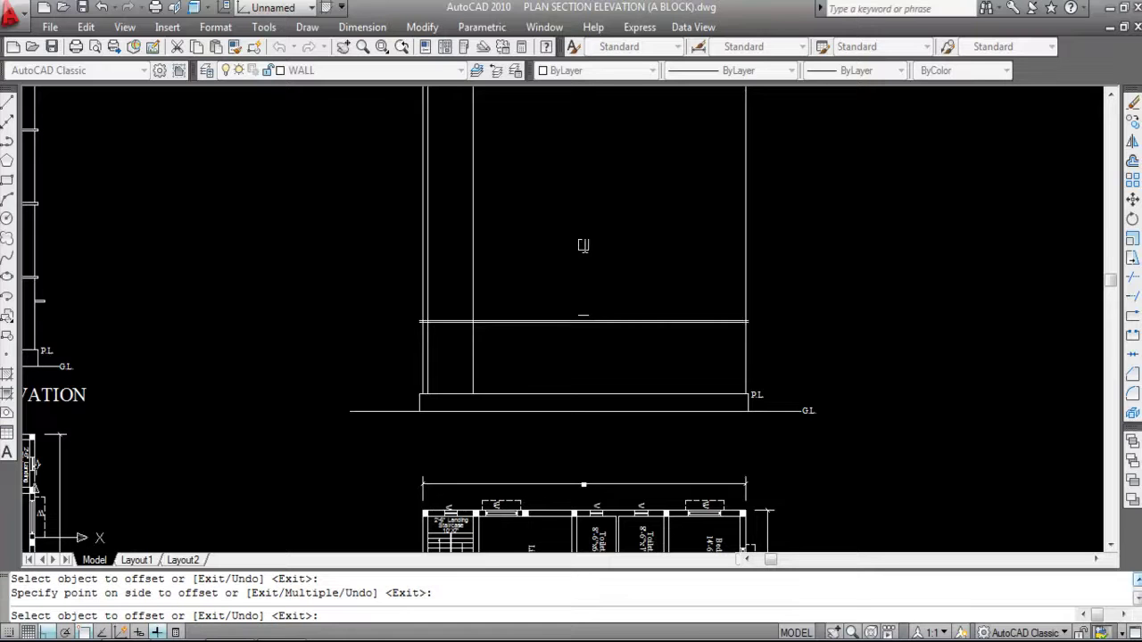
scroll(578, 327, up, 3)
key(Escape)
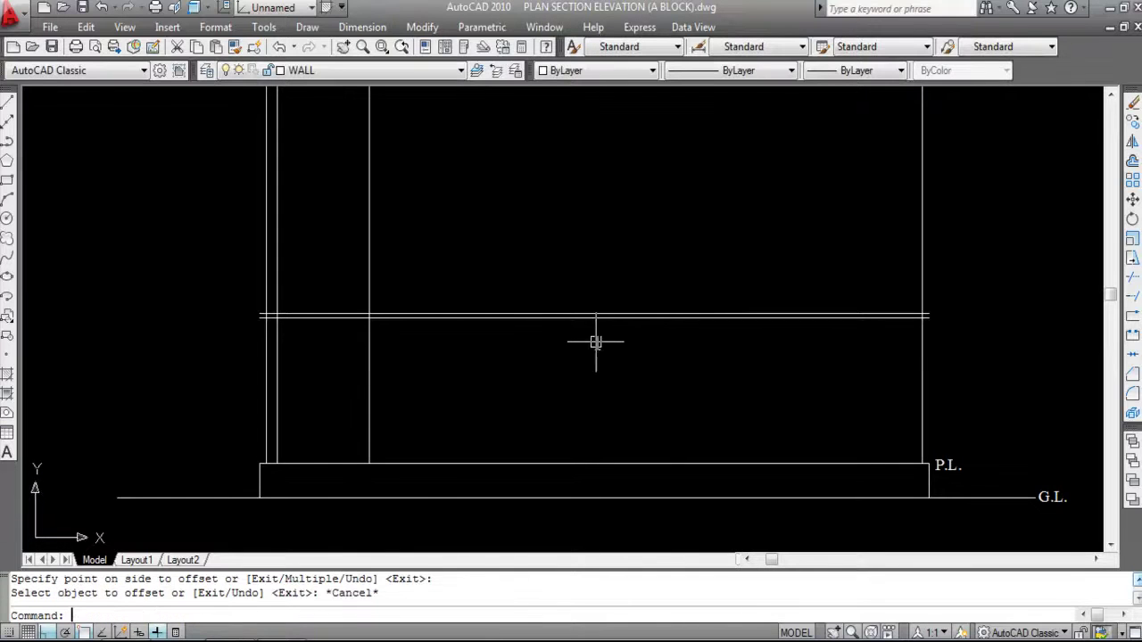
Measure the slab thickness between the two horizontal slab lines with a temporary linear dimension.
click(363, 27)
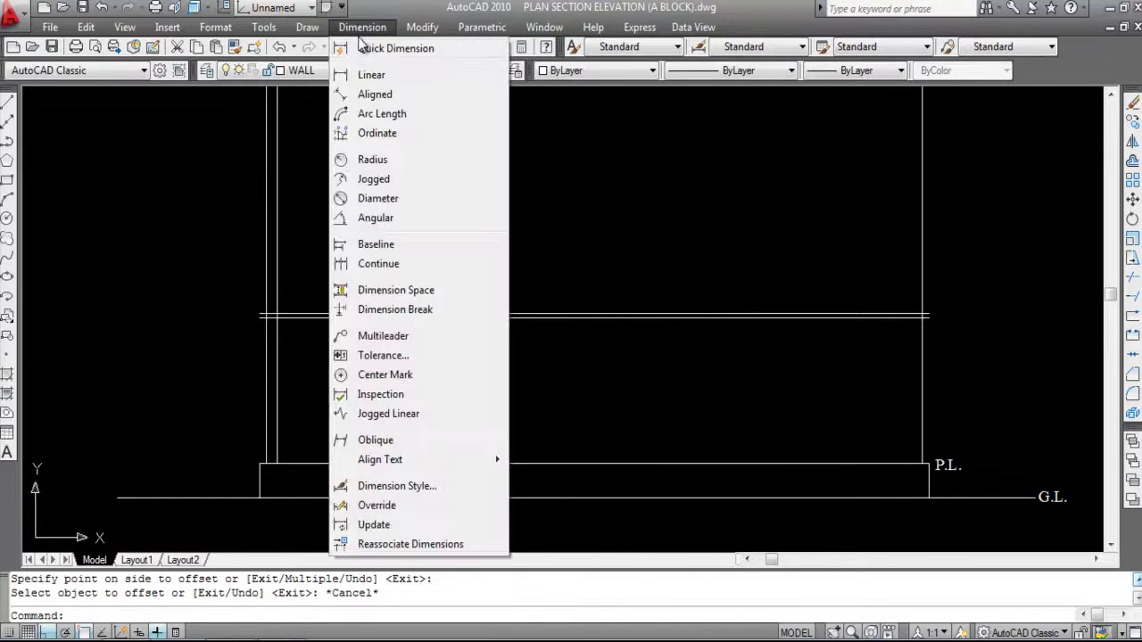
click(368, 77)
scroll(540, 317, up, 3)
click(540, 312)
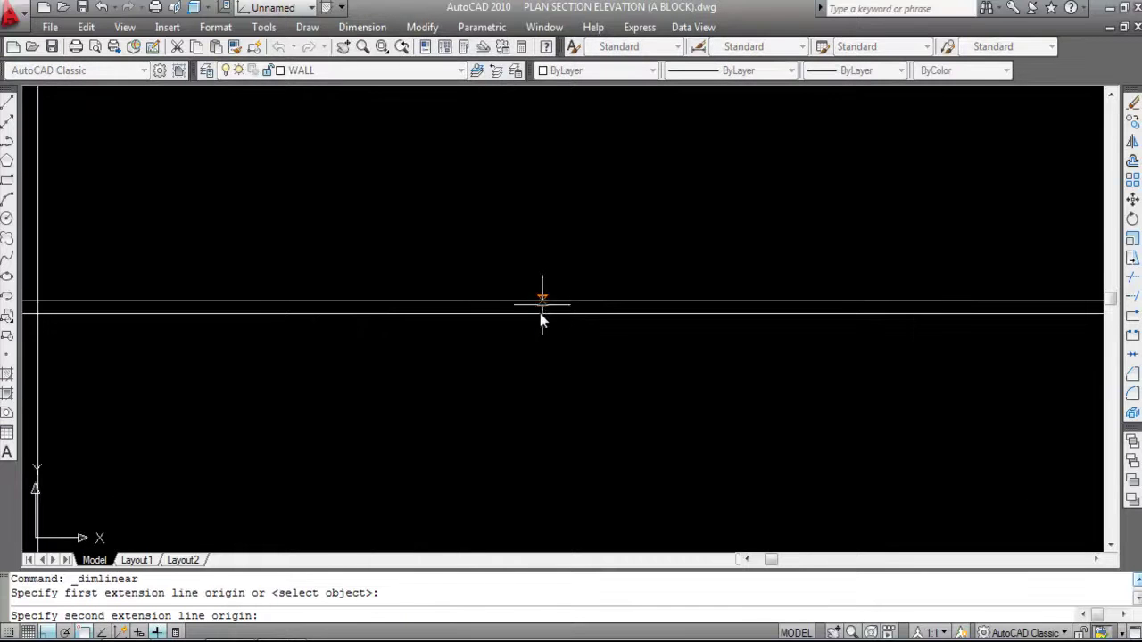
click(485, 301)
scroll(477, 301, up, 3)
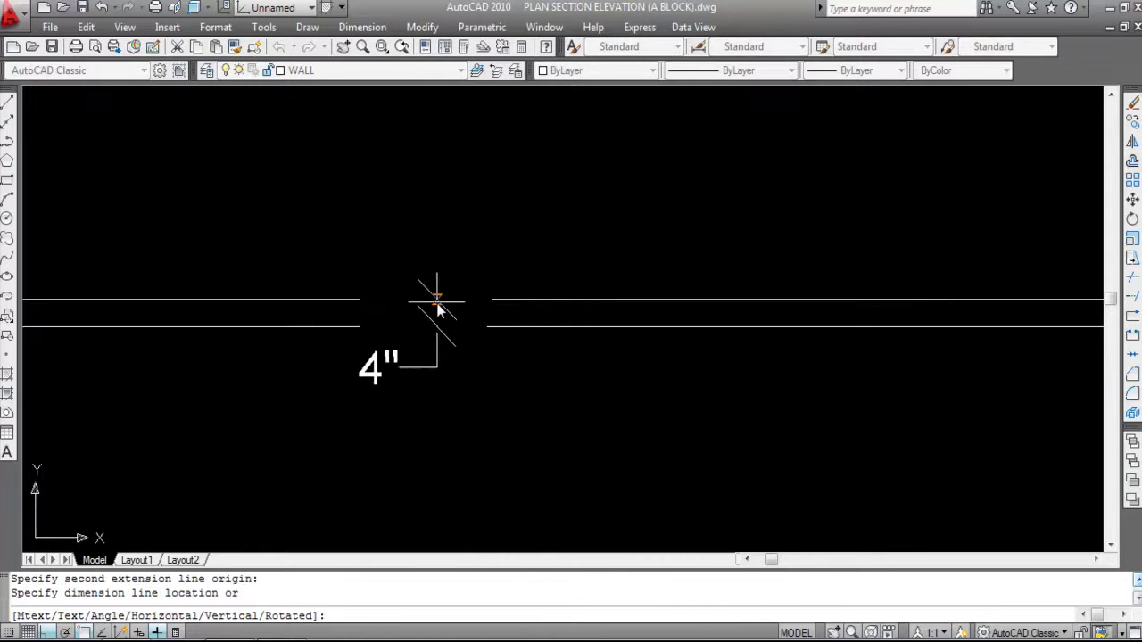
key(Escape)
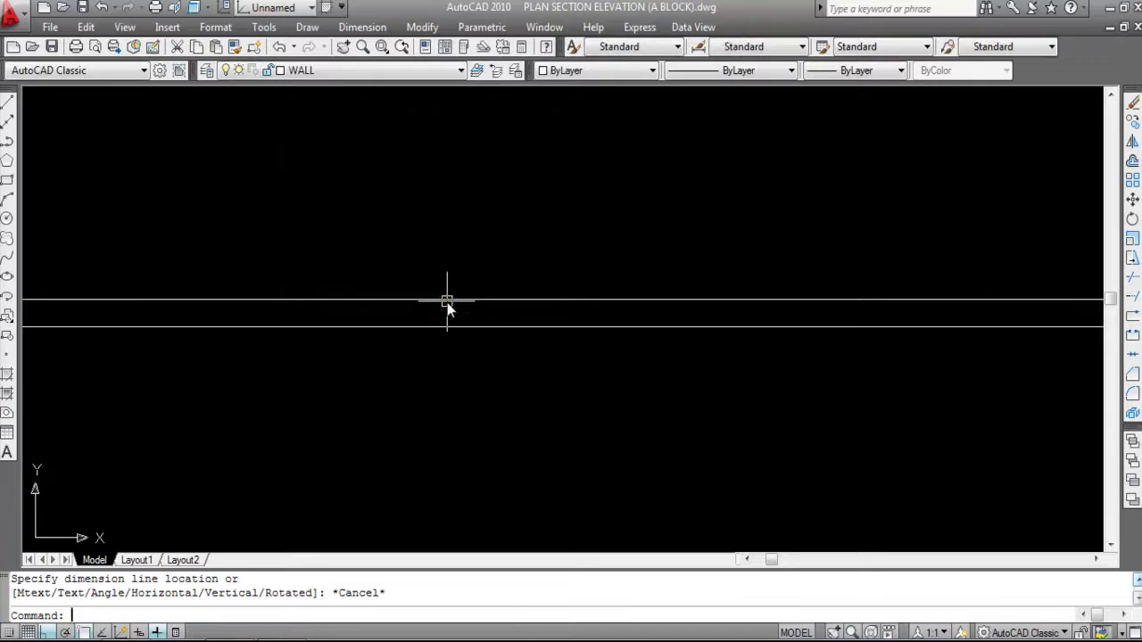
Measure the height between the floor slab and the plinth line with a temporary linear dimension.
scroll(497, 282, down, 5)
key(Return)
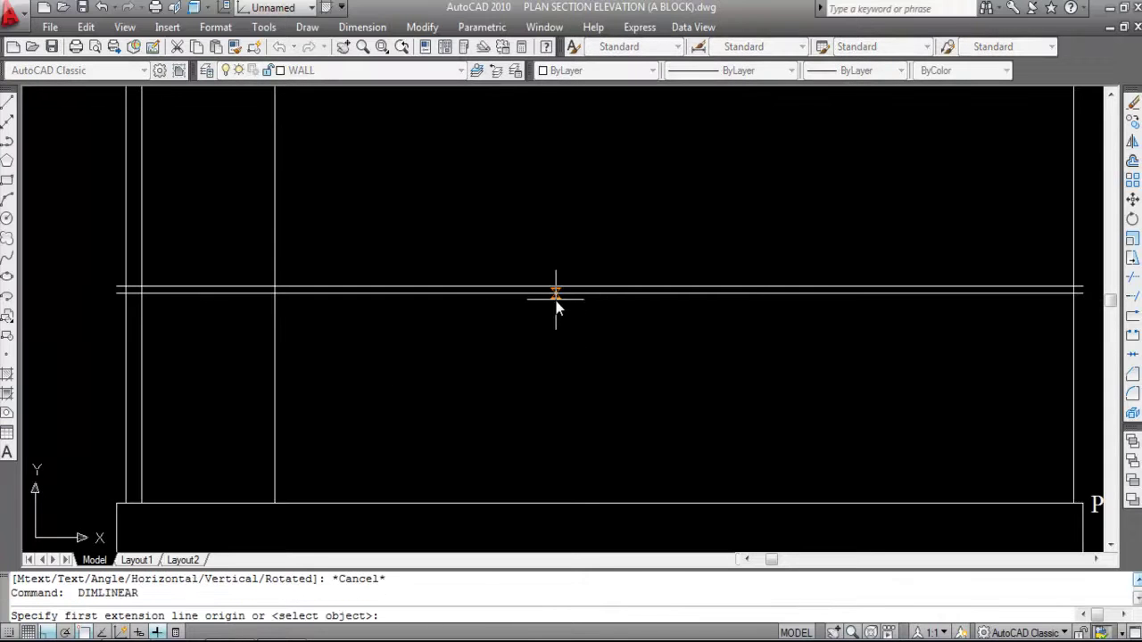
click(557, 290)
scroll(551, 426, down, 2)
click(557, 473)
scroll(620, 403, up, 5)
scroll(576, 340, down, 5)
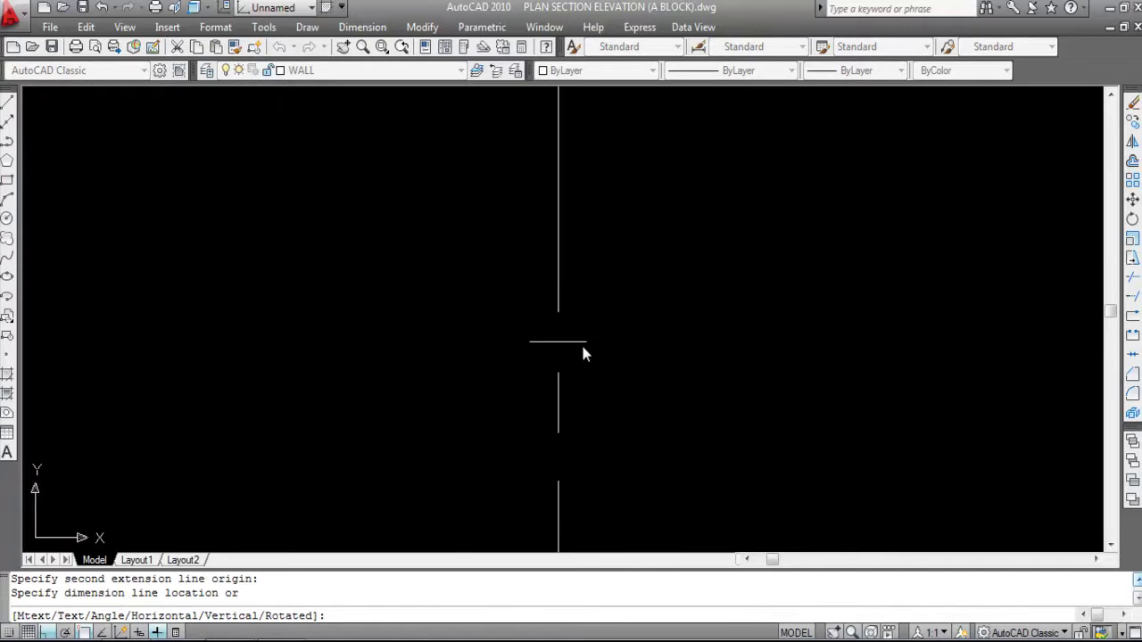
key(Escape)
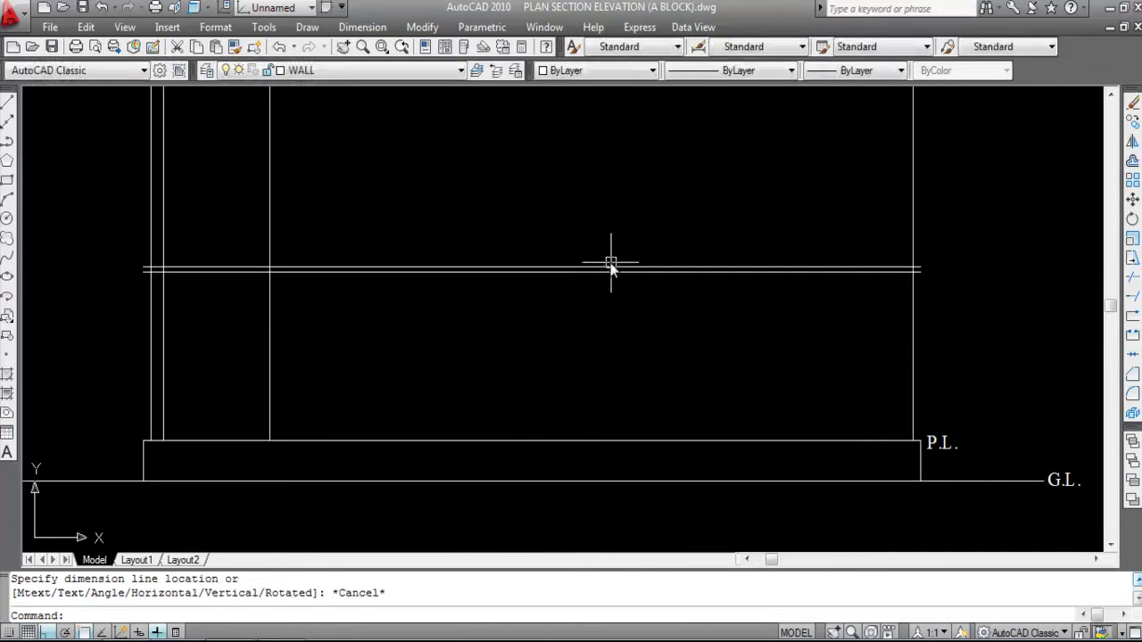
scroll(614, 277, up, 3)
scroll(634, 280, down, 3)
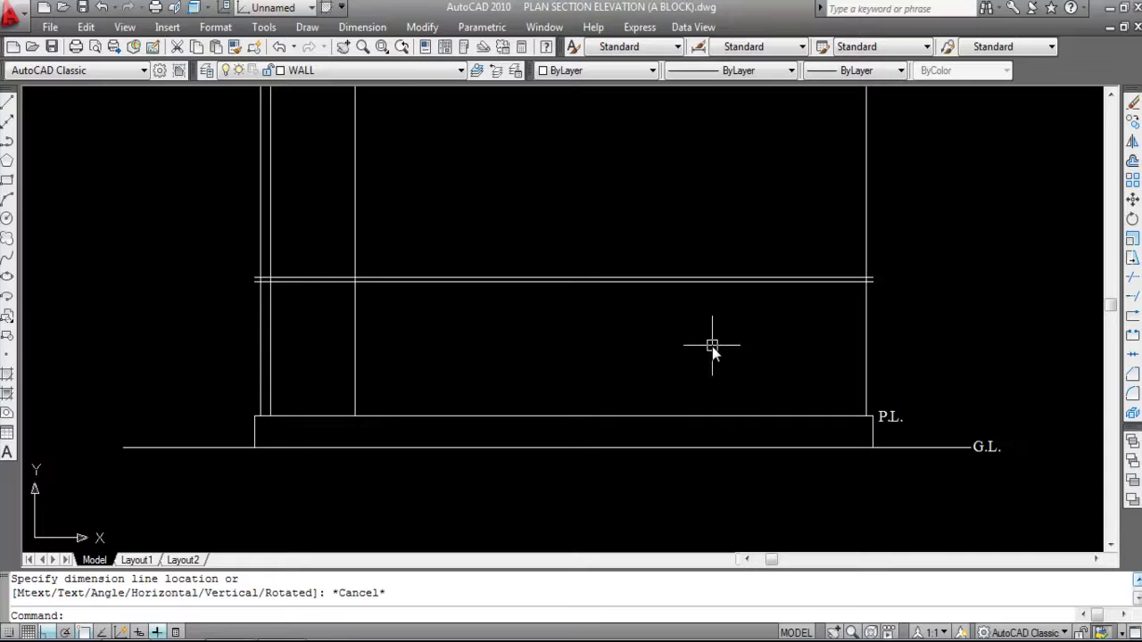
Offset the outermost wall line on each side of the elevation outward by 6 inches.
key(Return)
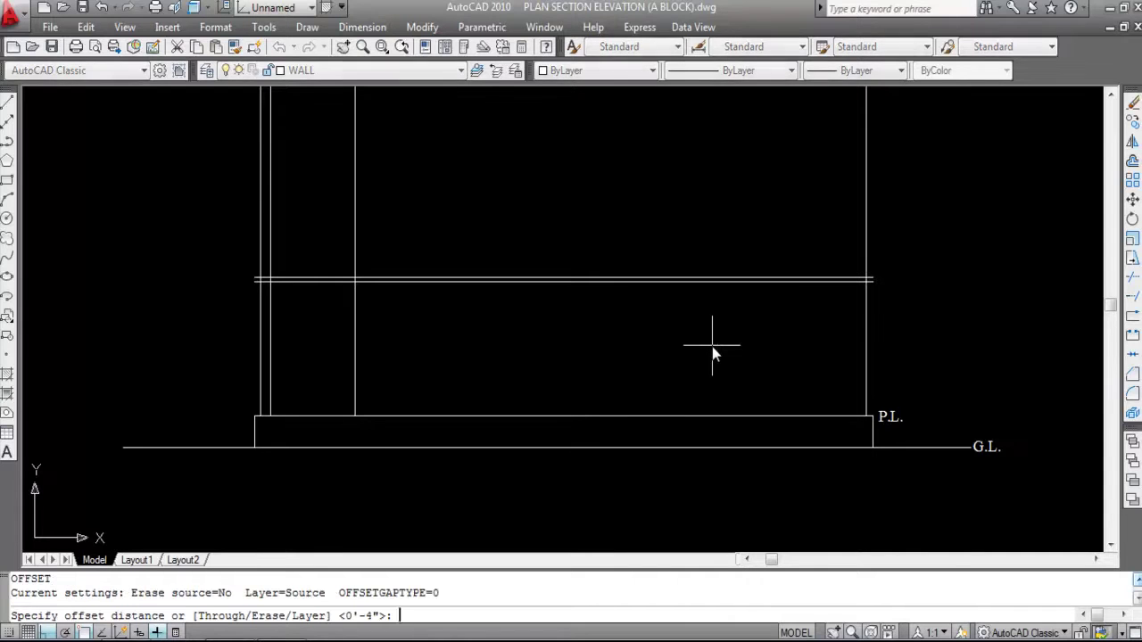
text(6)
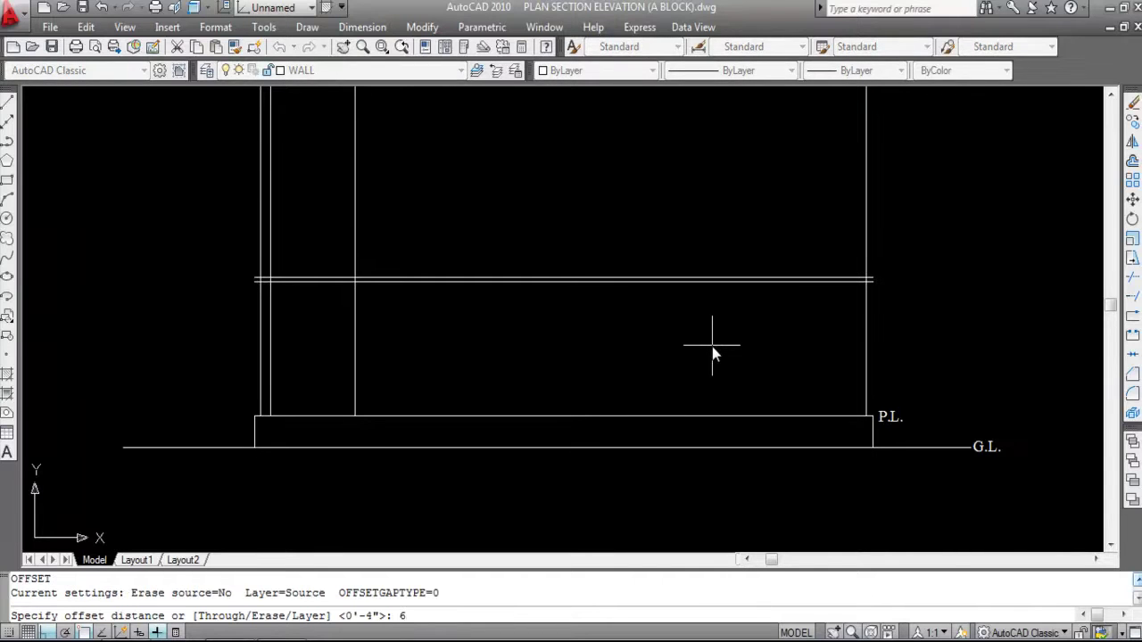
key(Return)
click(864, 316)
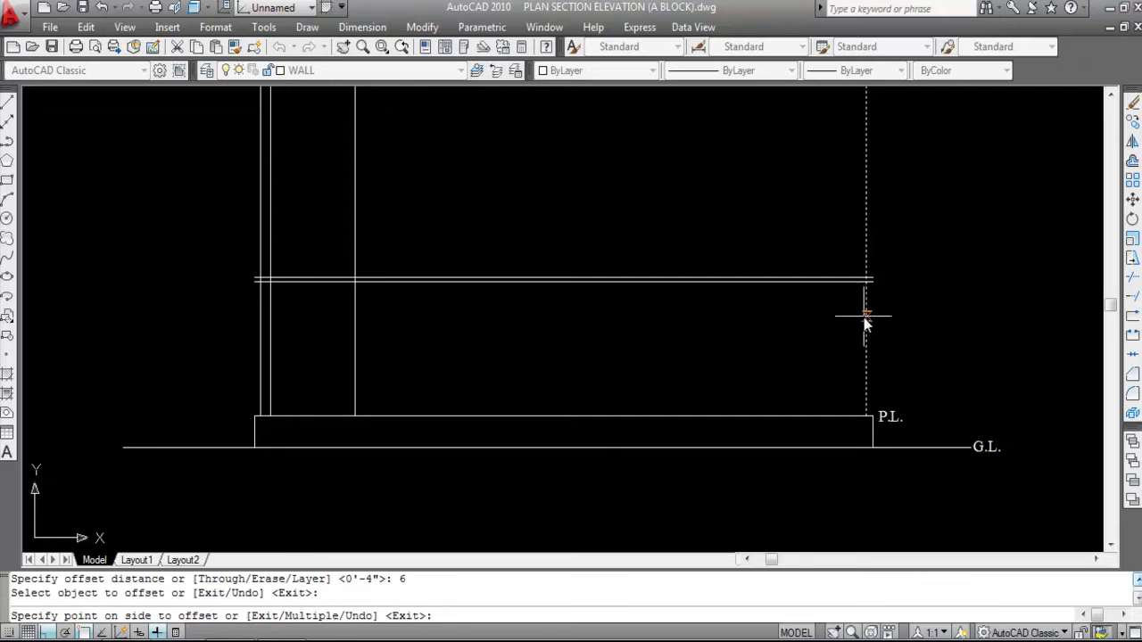
click(969, 320)
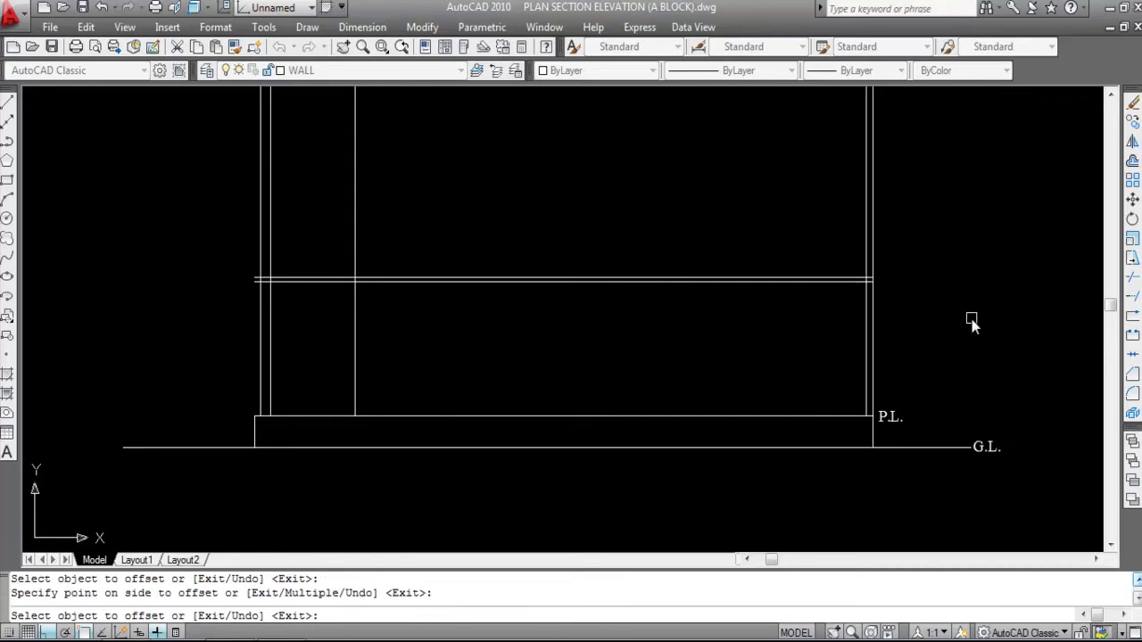
click(260, 303)
click(178, 304)
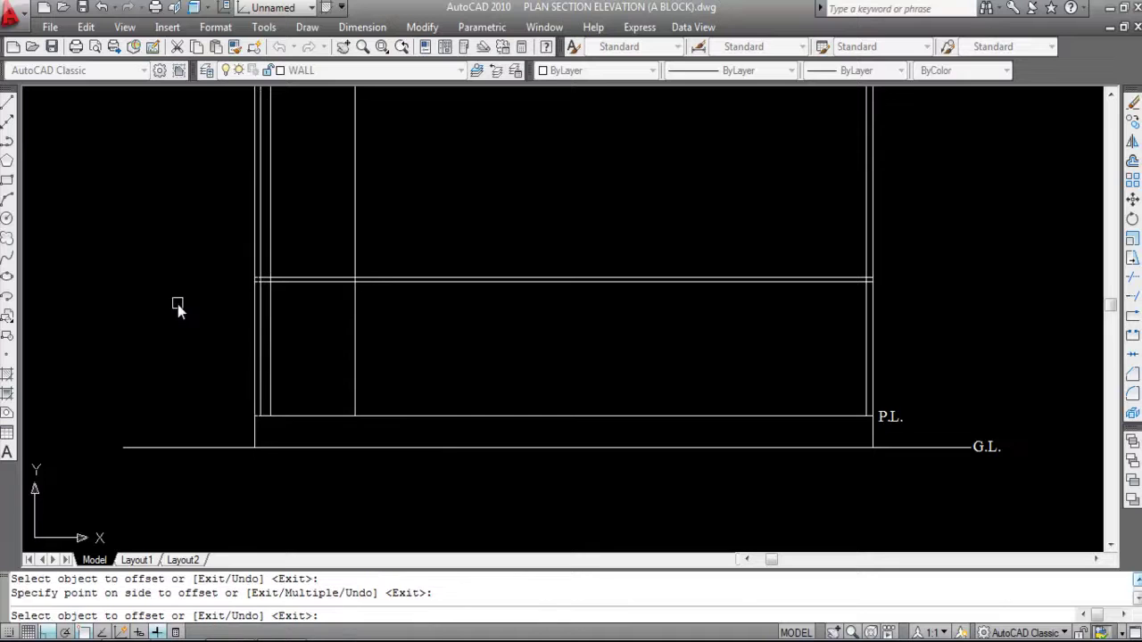
key(Escape)
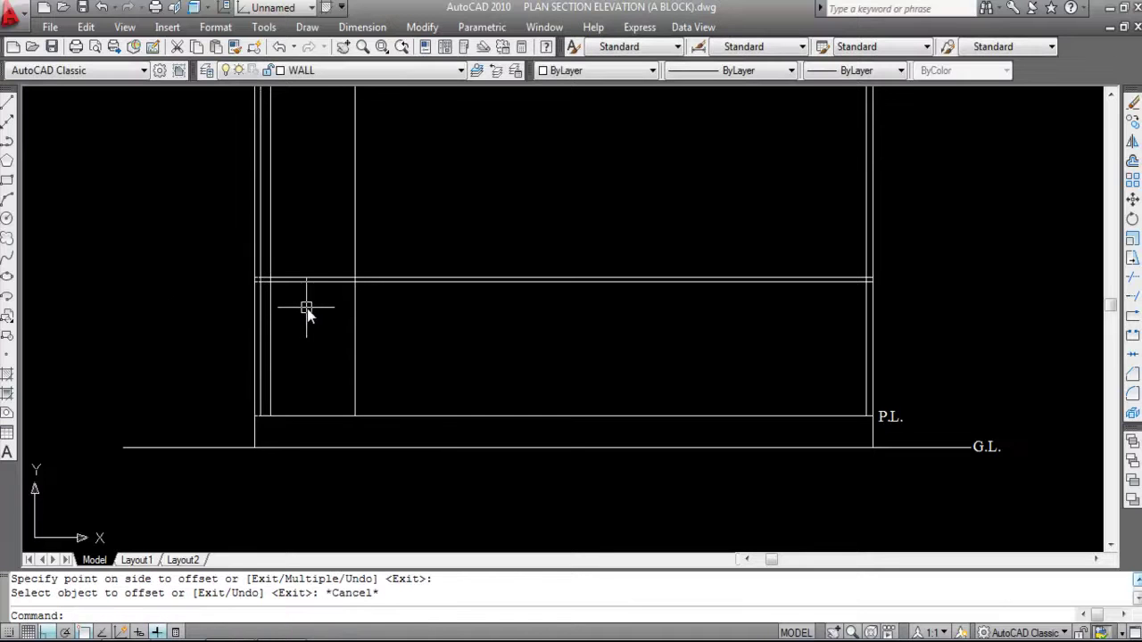
Trim the left outer offset line above and below the slab, using both slab lines as cutting edges.
text(TR)
key(Return)
scroll(278, 283, up, 4)
click(446, 352)
click(370, 214)
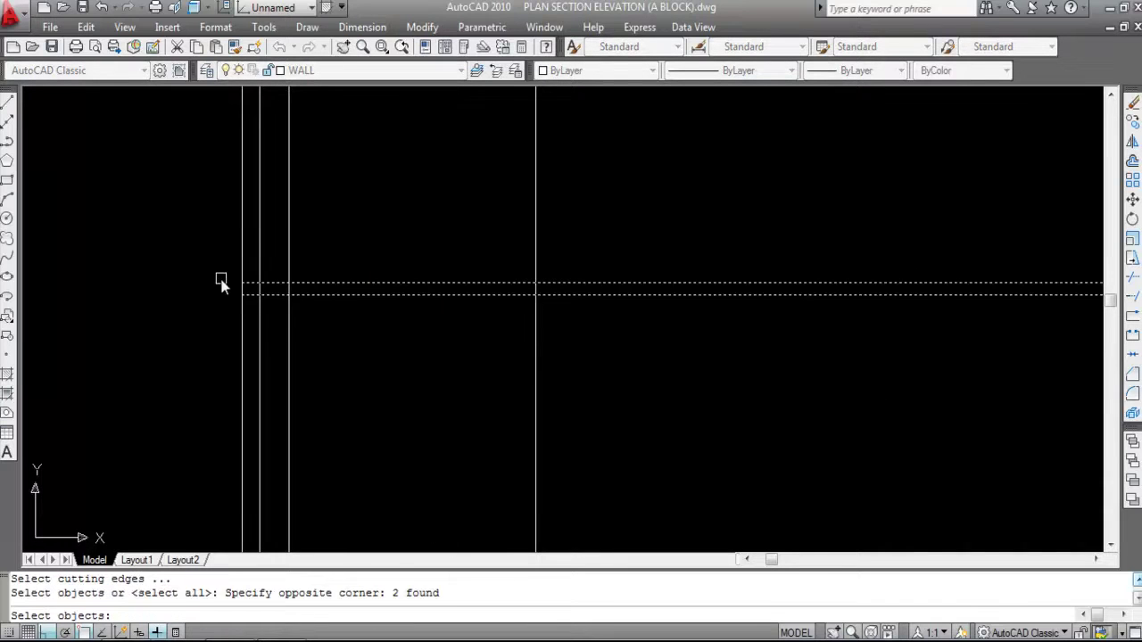
key(Return)
click(244, 251)
click(247, 328)
Trim the right outer offset line above and below the slab, leaving only the slab's closing edge.
scroll(127, 281, down, 5)
scroll(616, 267, up, 3)
click(587, 287)
click(592, 295)
click(585, 283)
click(585, 347)
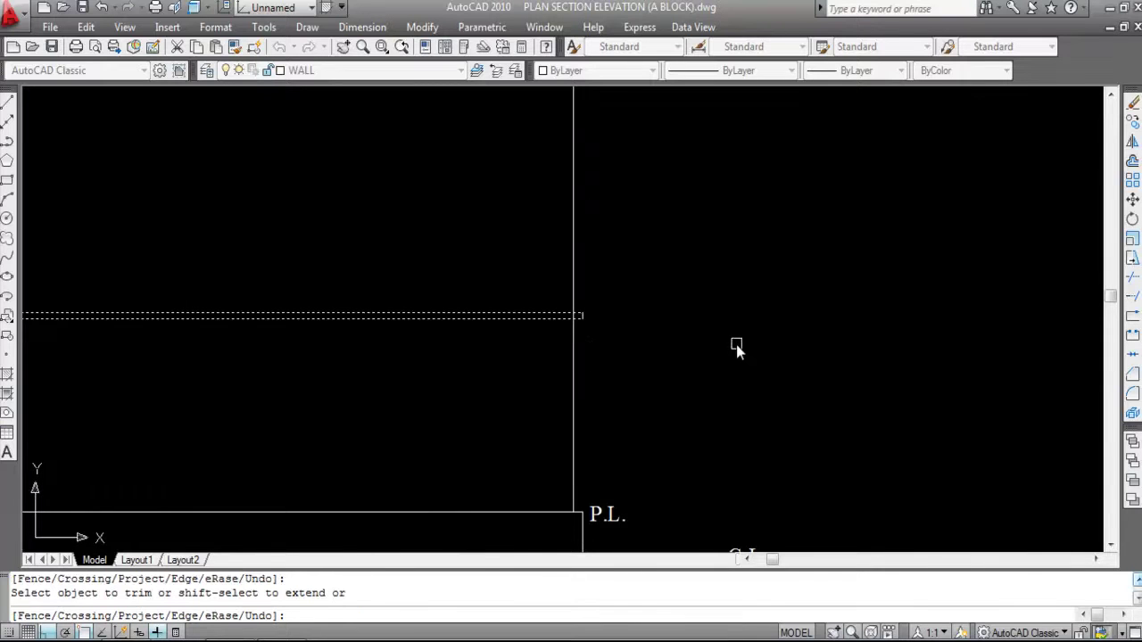
scroll(737, 353, down, 4)
key(Escape)
scroll(675, 360, up, 4)
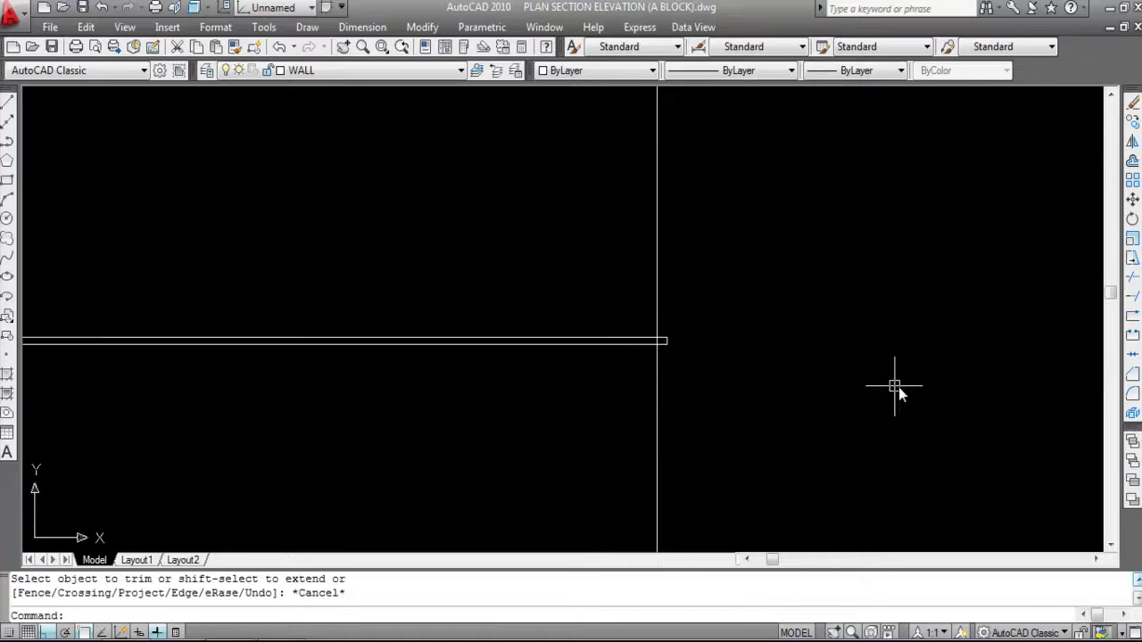
Trim all vertical wall lines above the slab, using the slab's lower line as the cutting edge.
scroll(892, 387, down, 3)
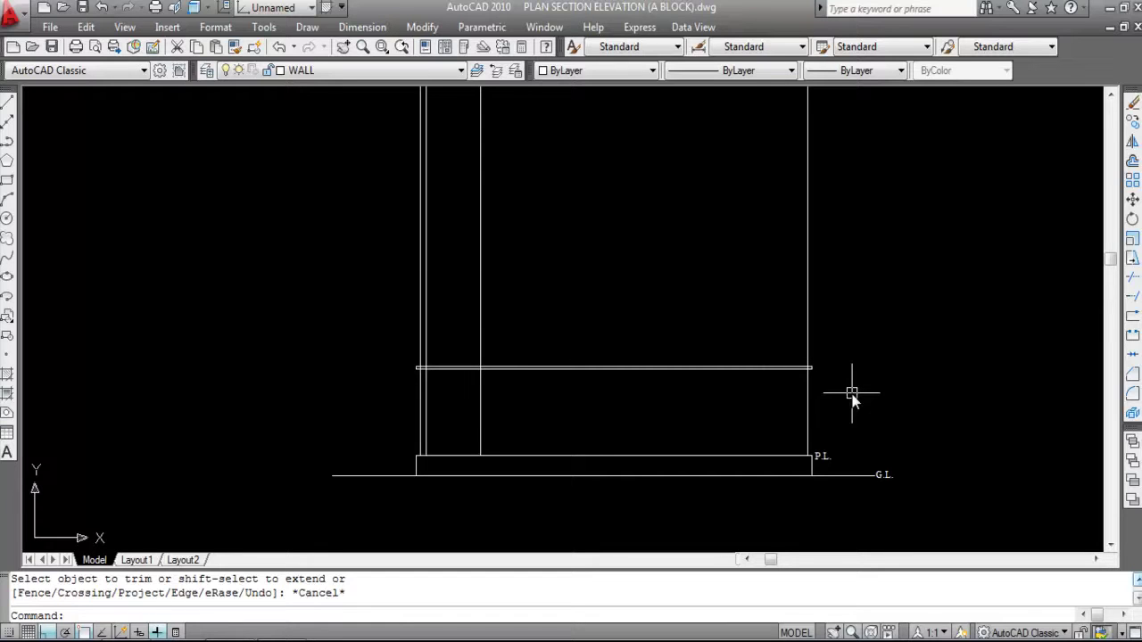
scroll(783, 376, up, 2)
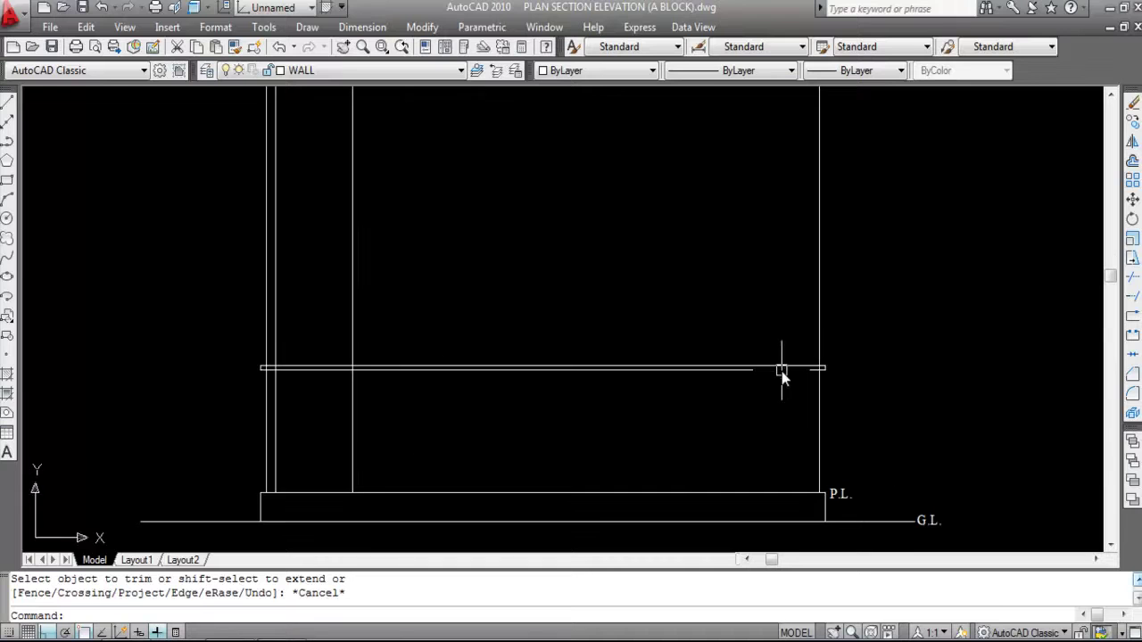
scroll(845, 384, up, 2)
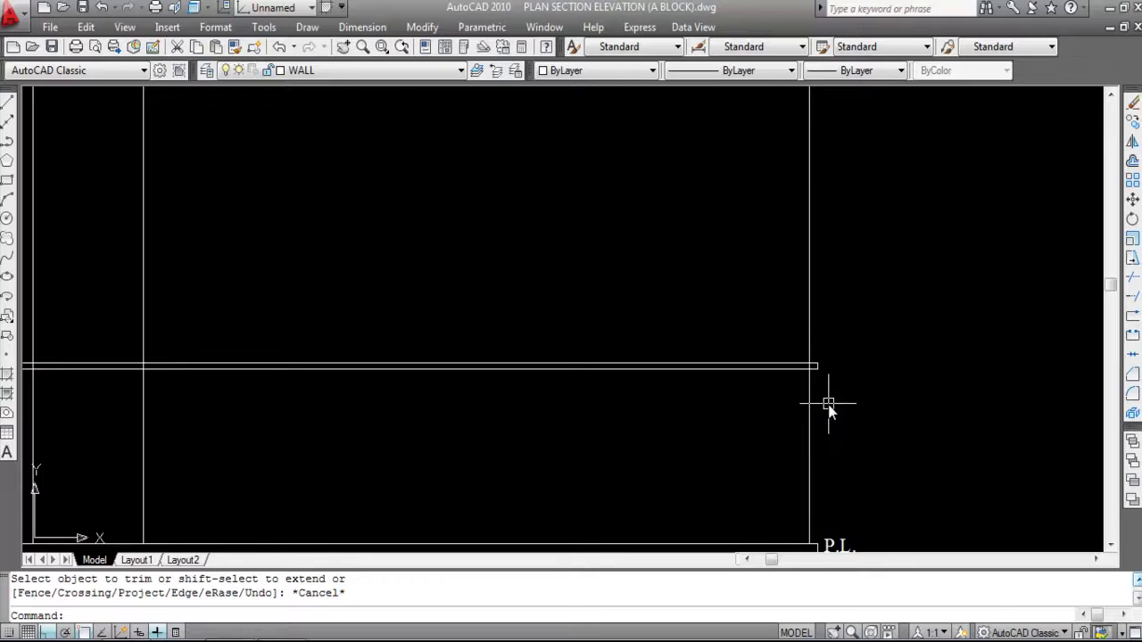
scroll(828, 406, down, 3)
scroll(413, 390, up, 2)
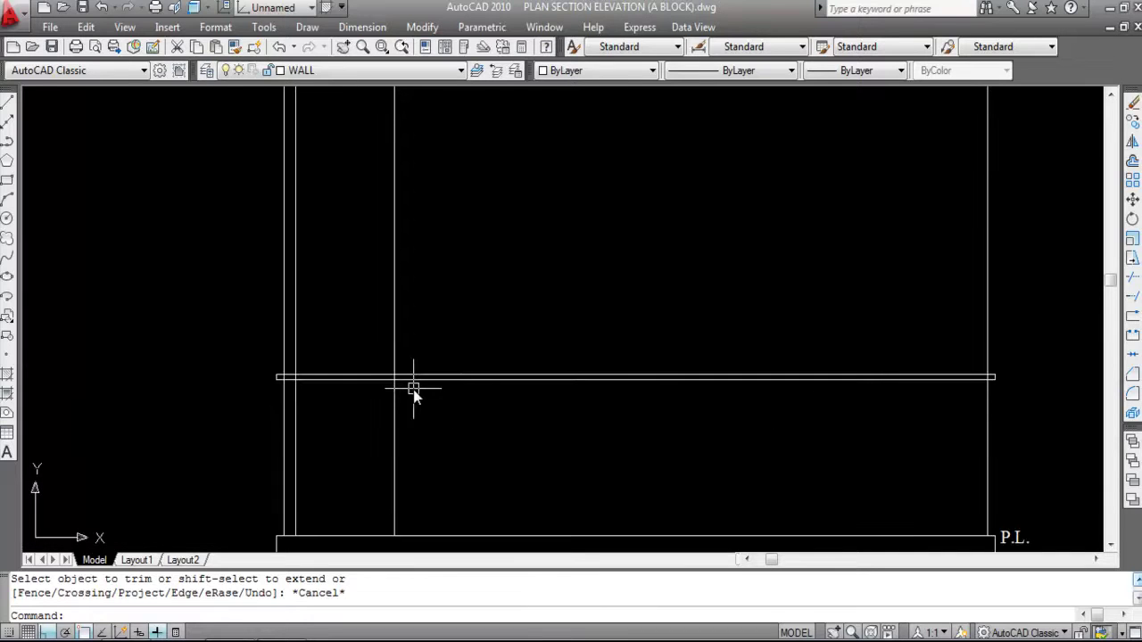
text(TR)
key(Return)
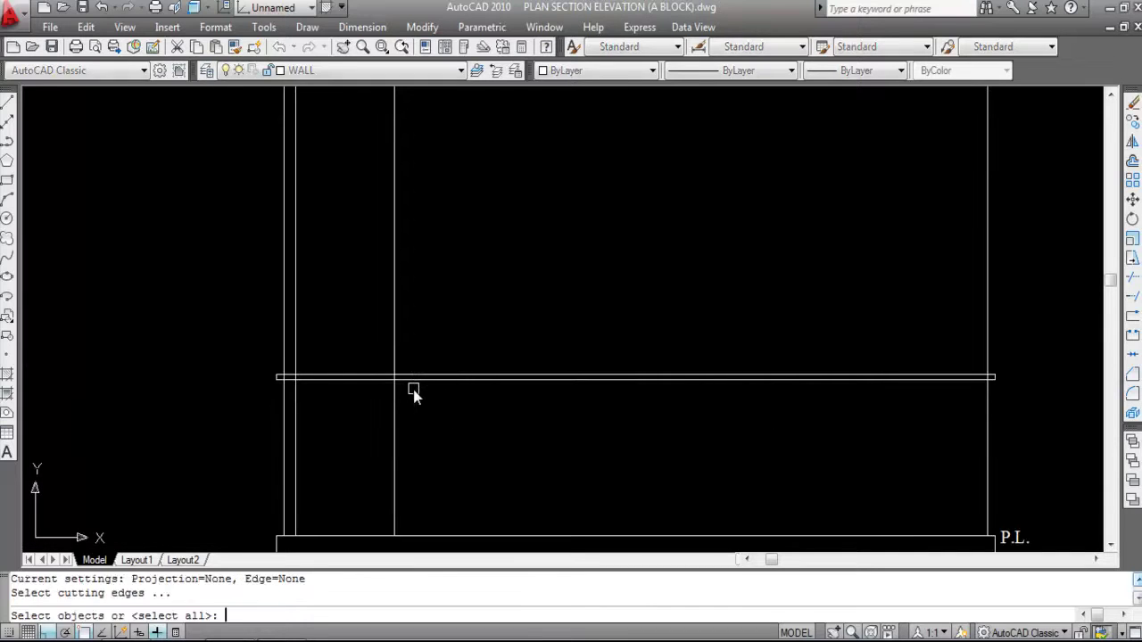
click(444, 379)
key(Return)
click(1019, 338)
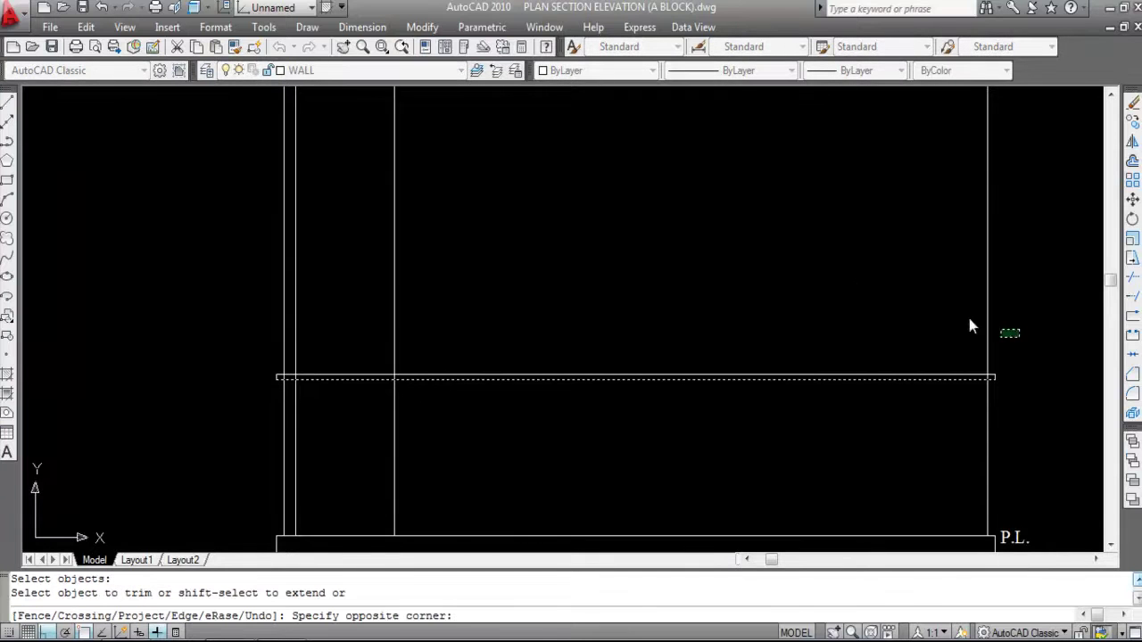
click(83, 185)
key(Escape)
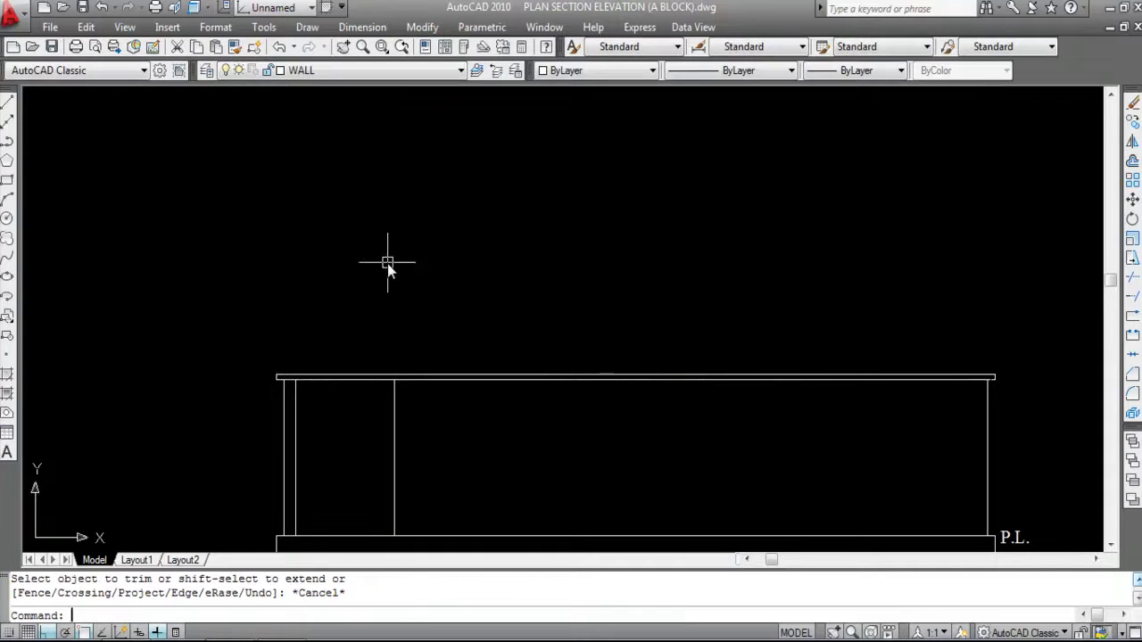
Offset the plinth line upward by 7' to add a horizontal line across the ground storey.
scroll(527, 318, down, 1)
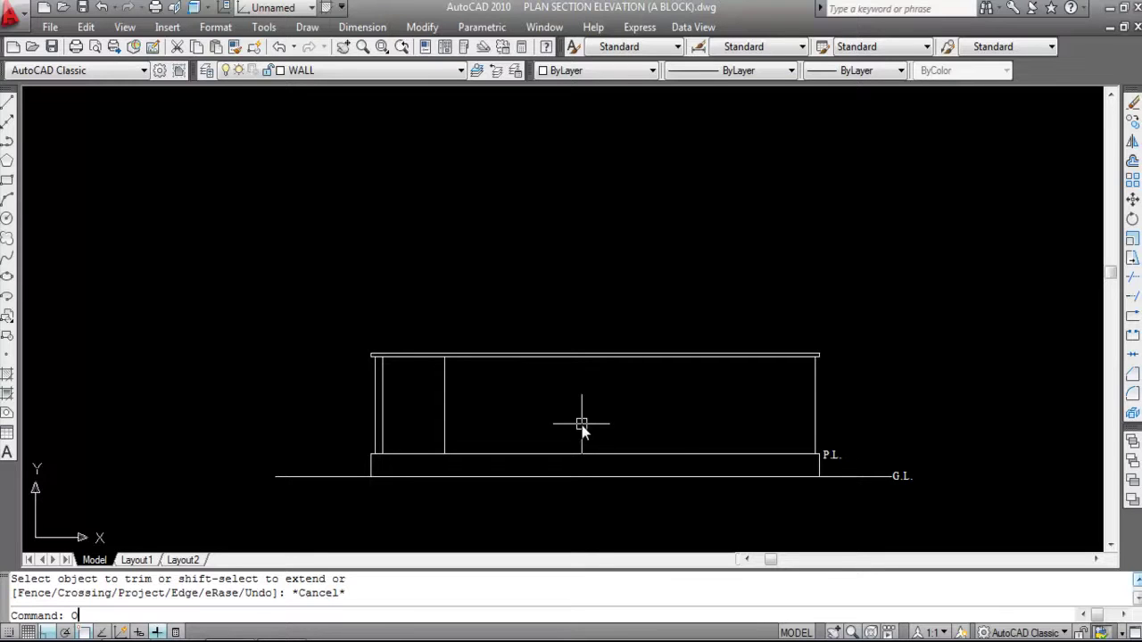
text(o)
key(Return)
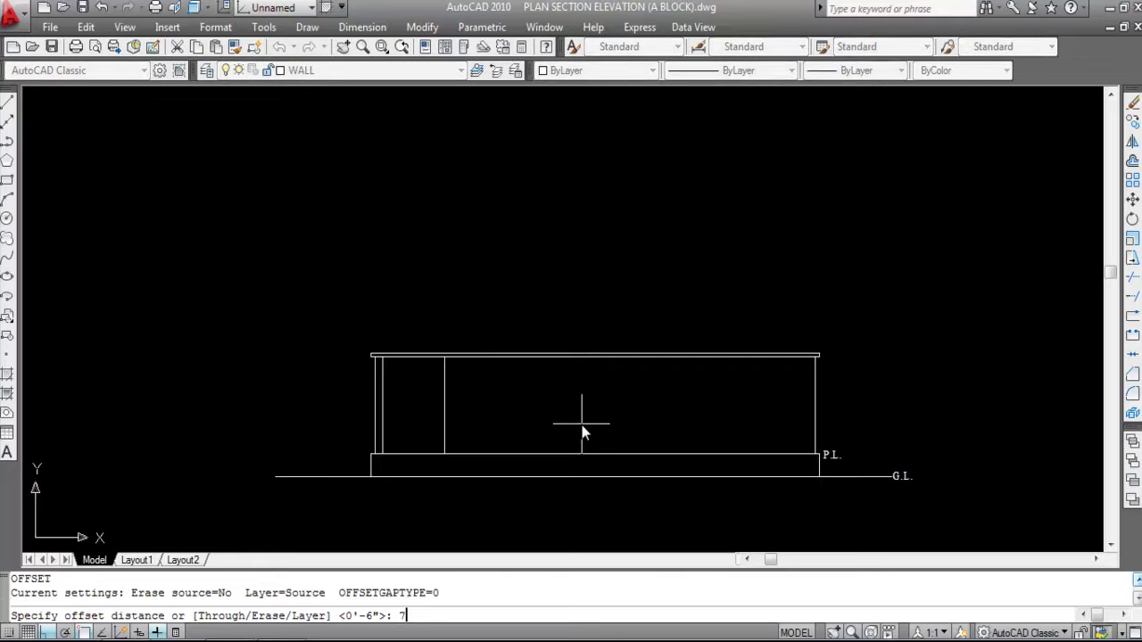
key(Return)
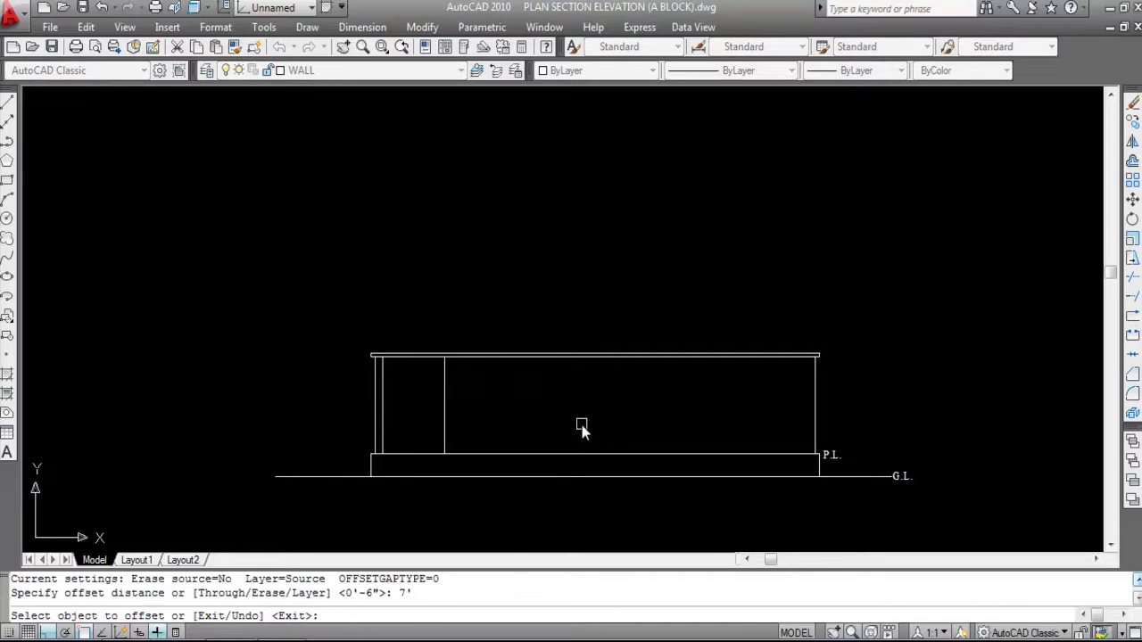
click(602, 455)
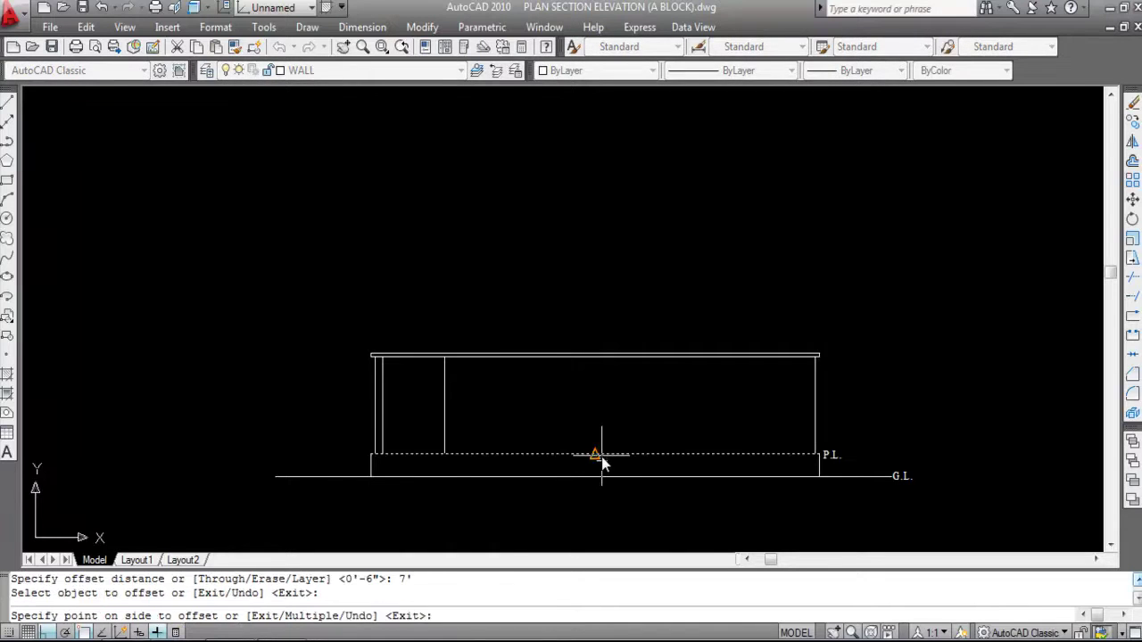
click(612, 402)
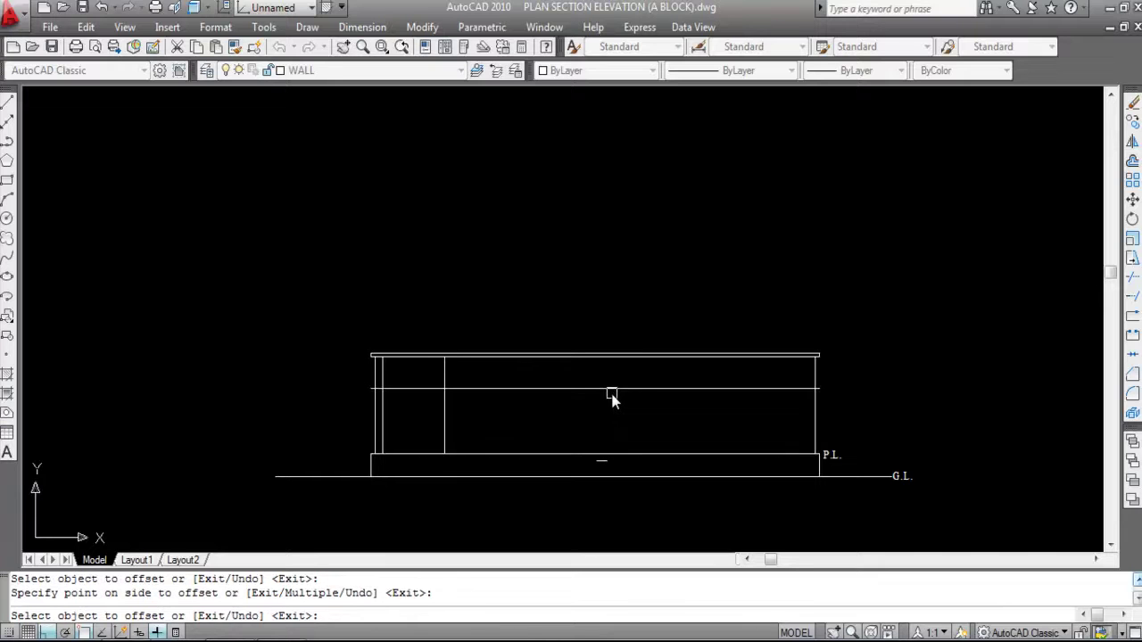
key(Return)
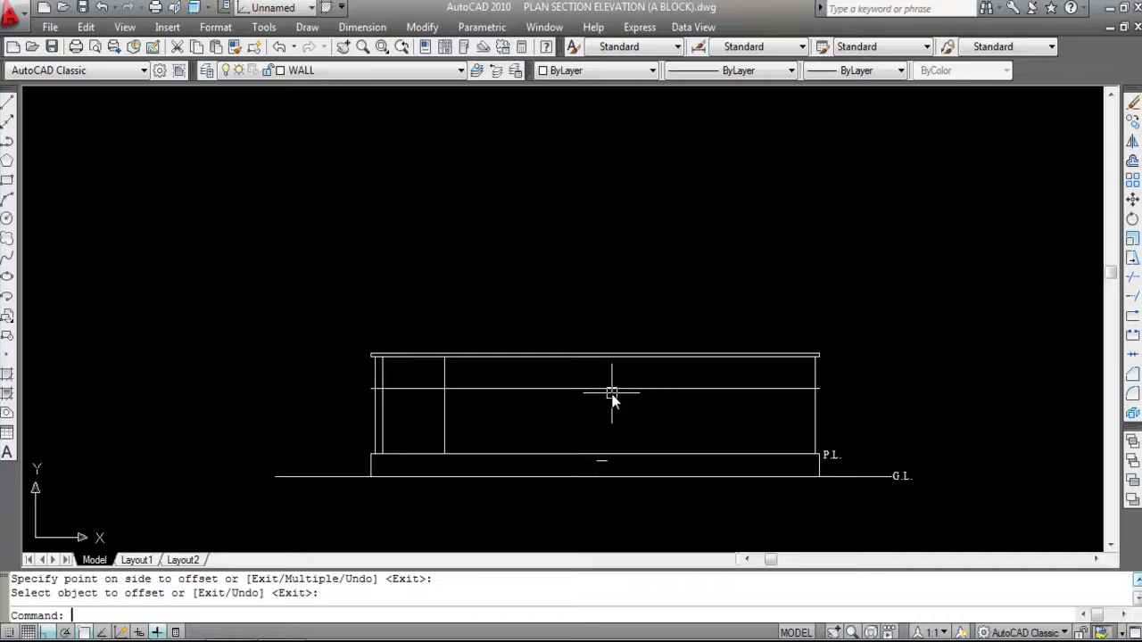
Offset the horizontal line 7' above the plinth upward by 3 inches.
text(O)
key(Return)
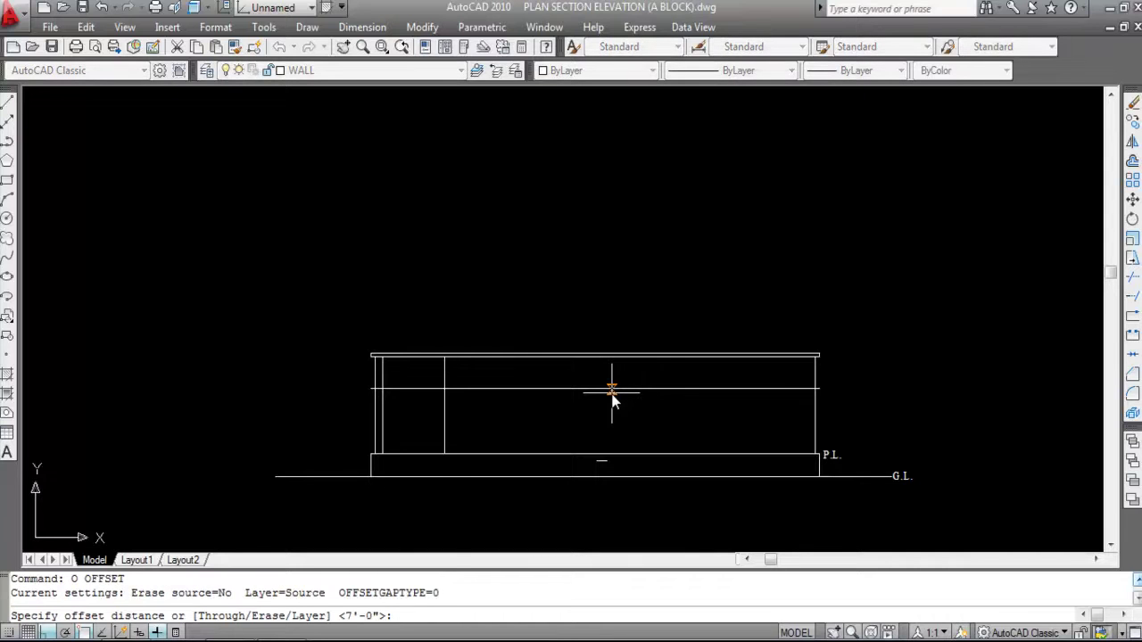
text(3)
key(Return)
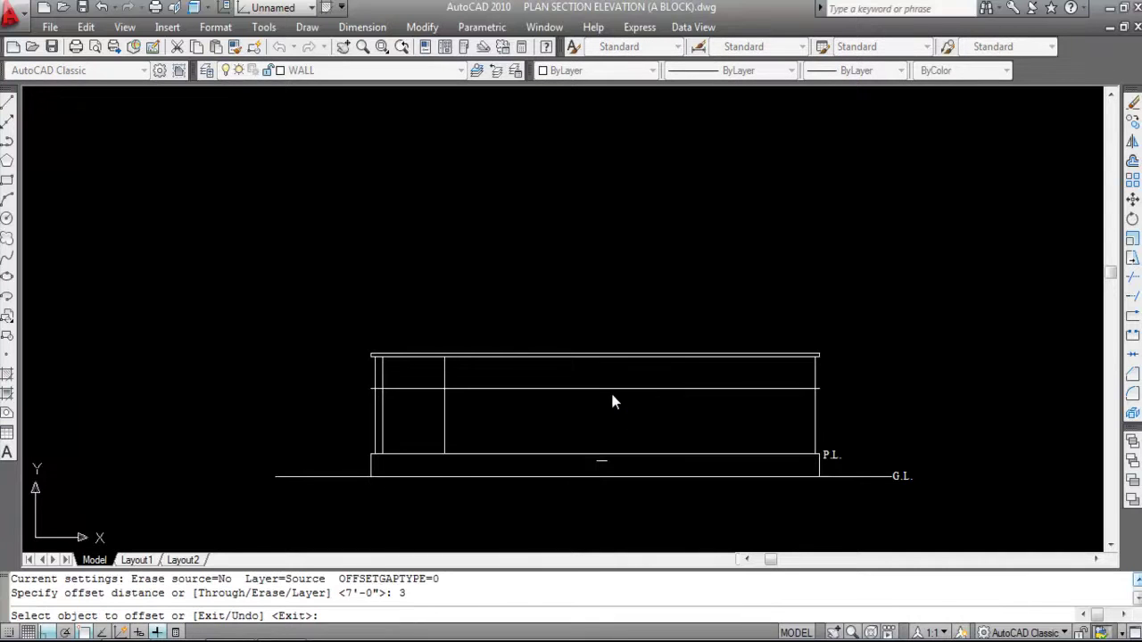
click(605, 388)
click(605, 308)
scroll(519, 412, up, 4)
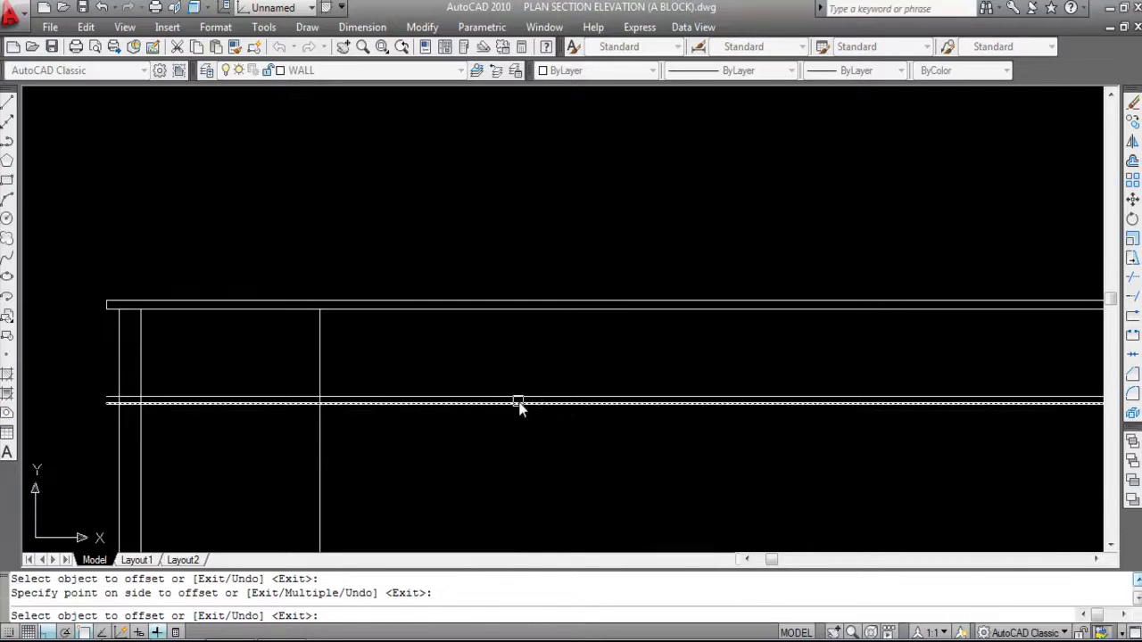
key(Escape)
scroll(571, 308, down, 3)
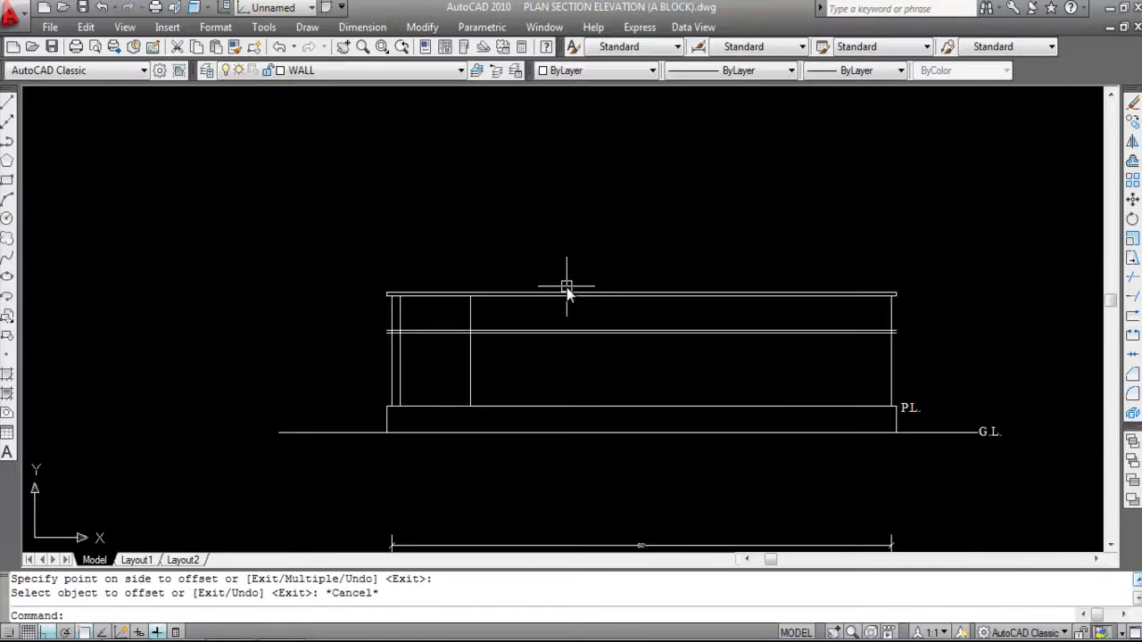
Draw vertical construction lines through the outer edges of the W2 window sunshade and the bedroom W sunshades on the plan's two opposite ends.
scroll(530, 259, down, 3)
scroll(483, 523, up, 3)
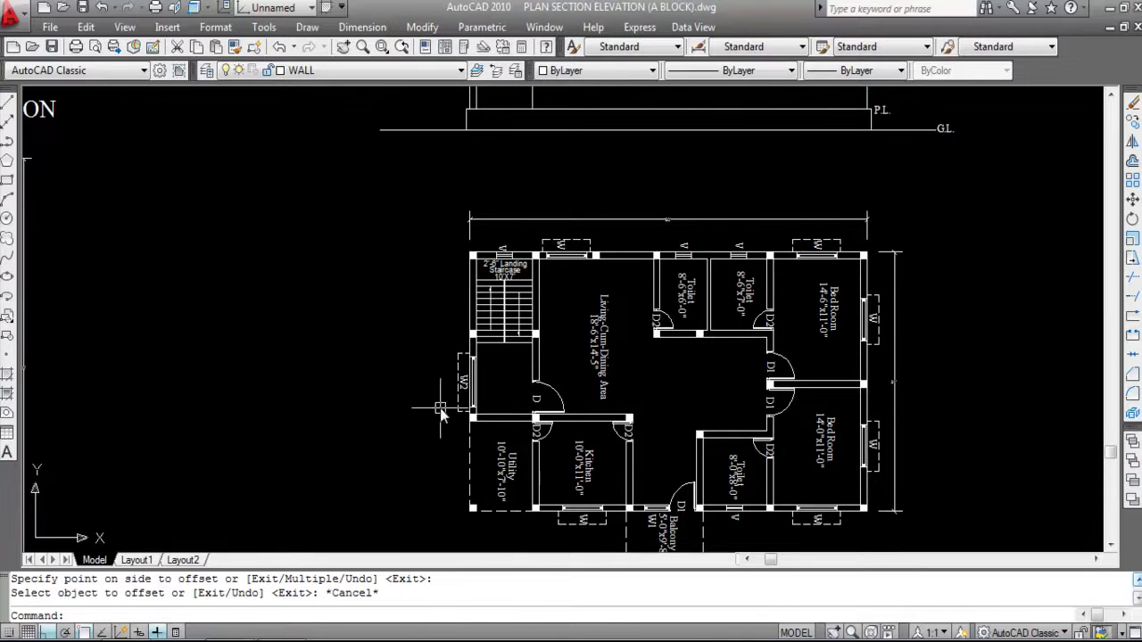
scroll(455, 403, down, 1)
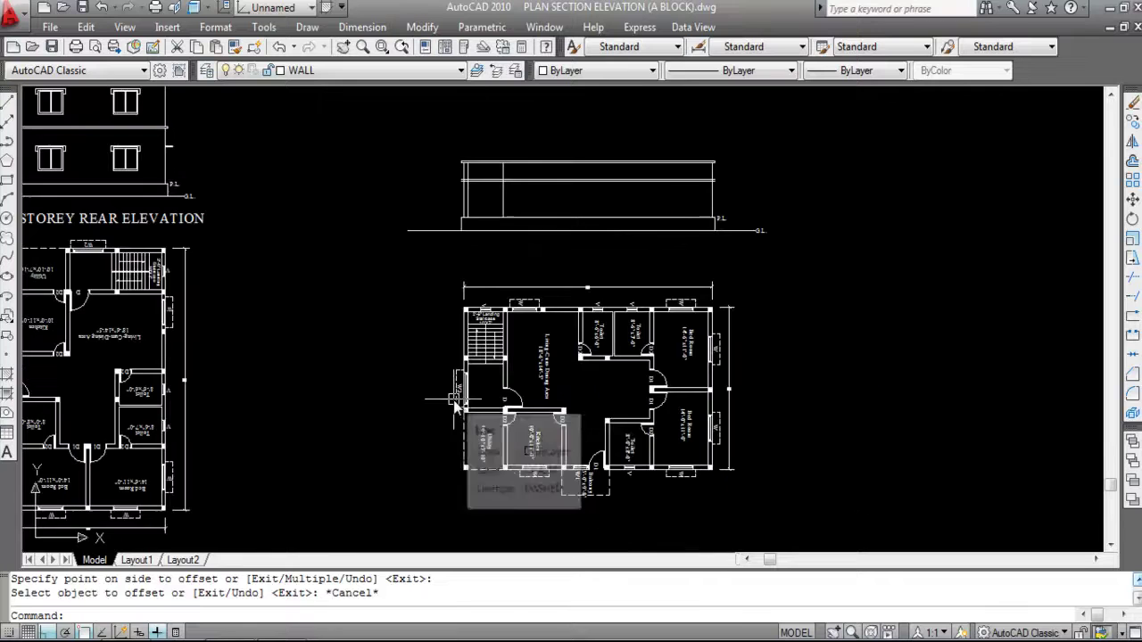
scroll(727, 419, up, 1)
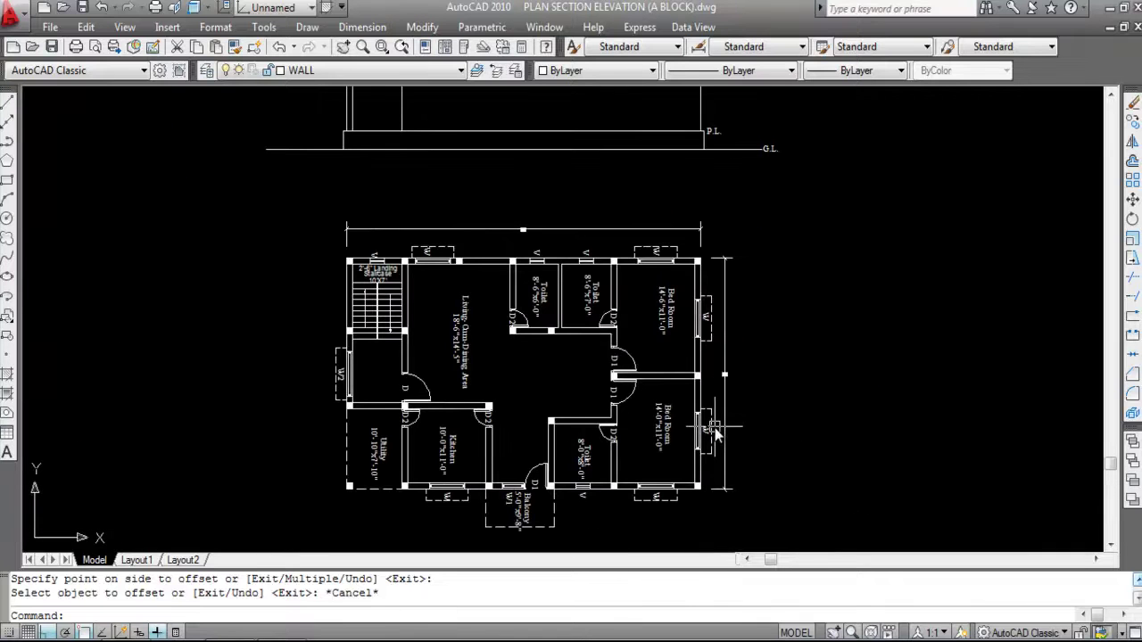
scroll(615, 500, down, 1)
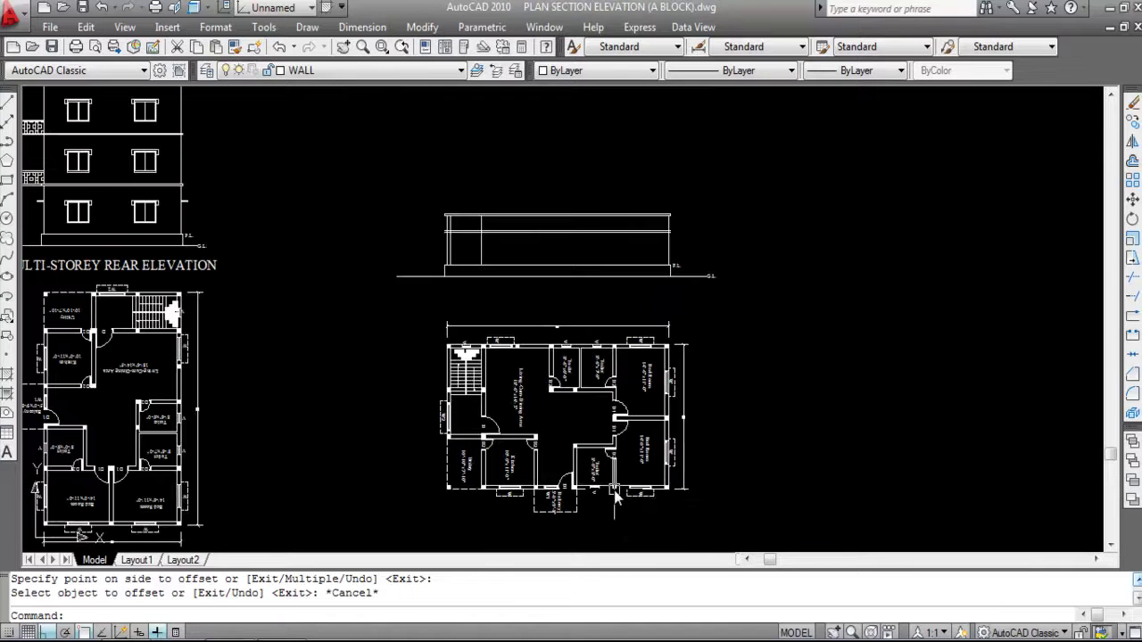
text(L)
key(Return)
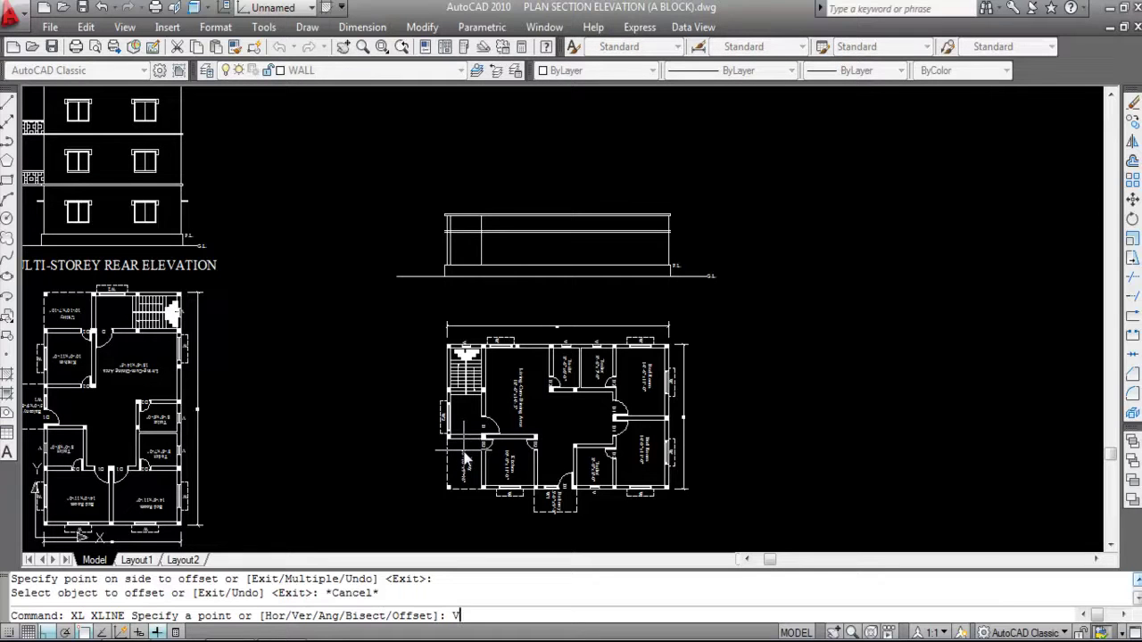
key(Return)
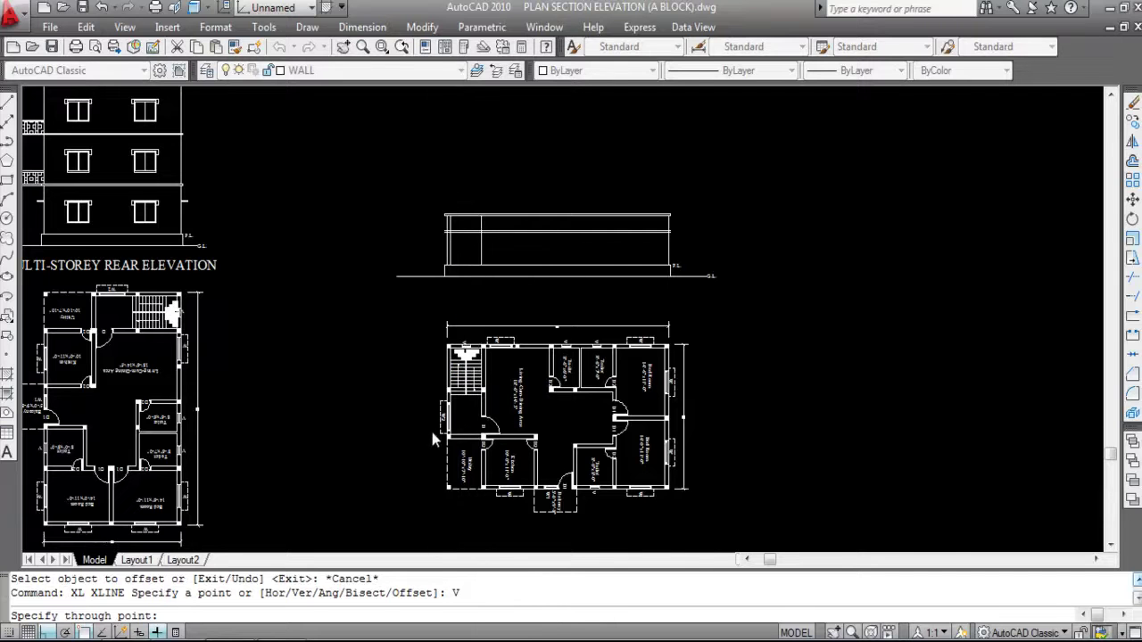
scroll(450, 437, up, 5)
scroll(455, 450, up, 3)
click(459, 446)
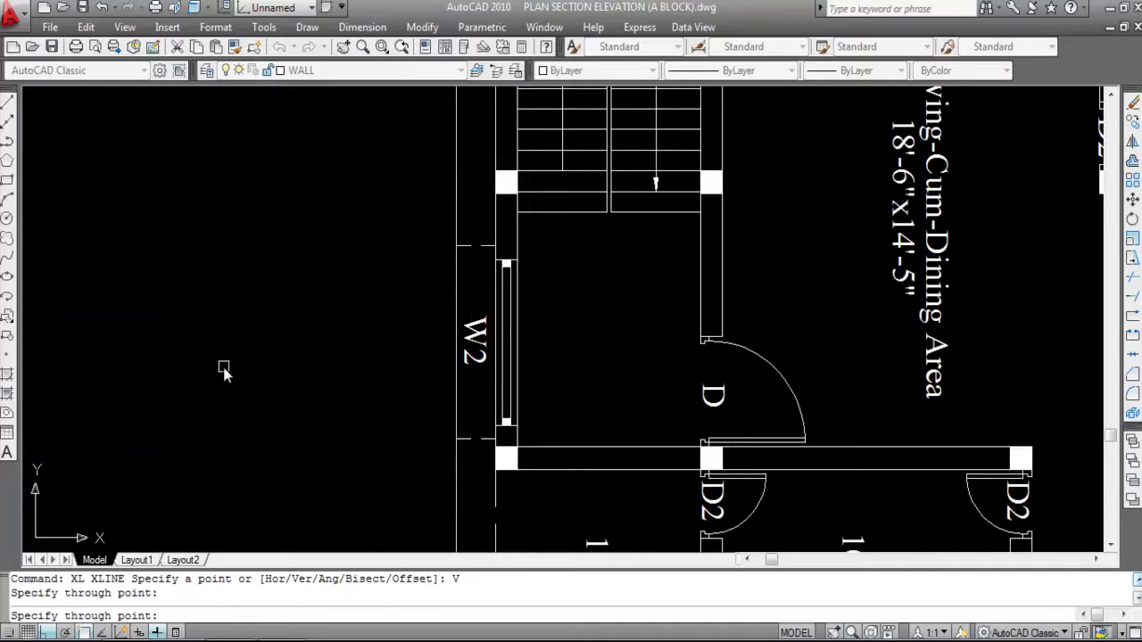
scroll(312, 375, down, 6)
scroll(607, 408, up, 3)
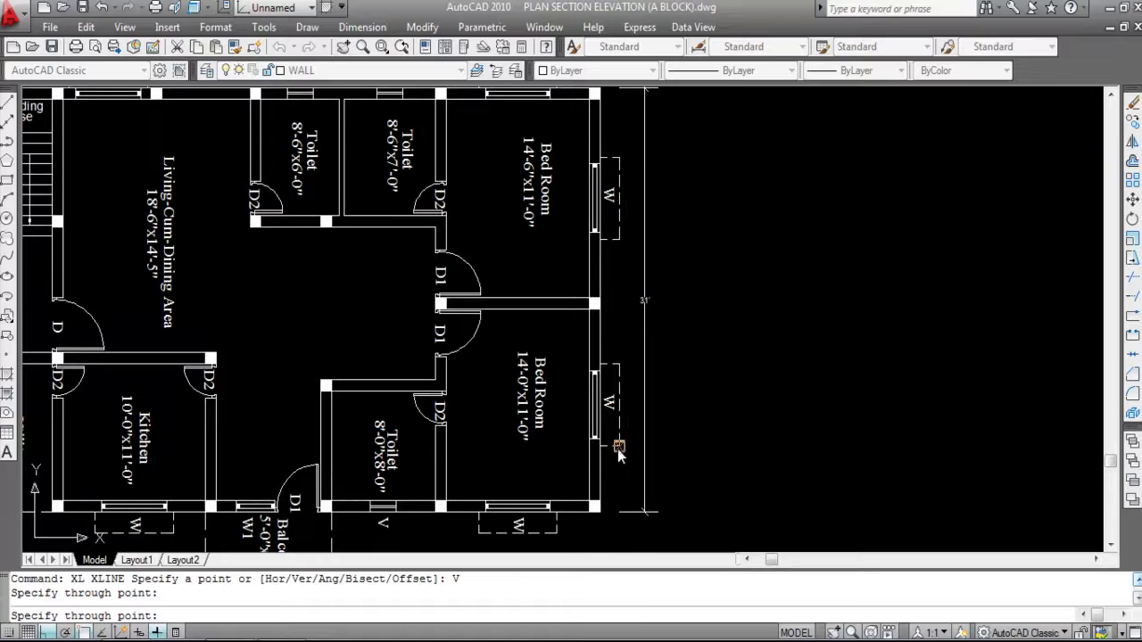
click(619, 451)
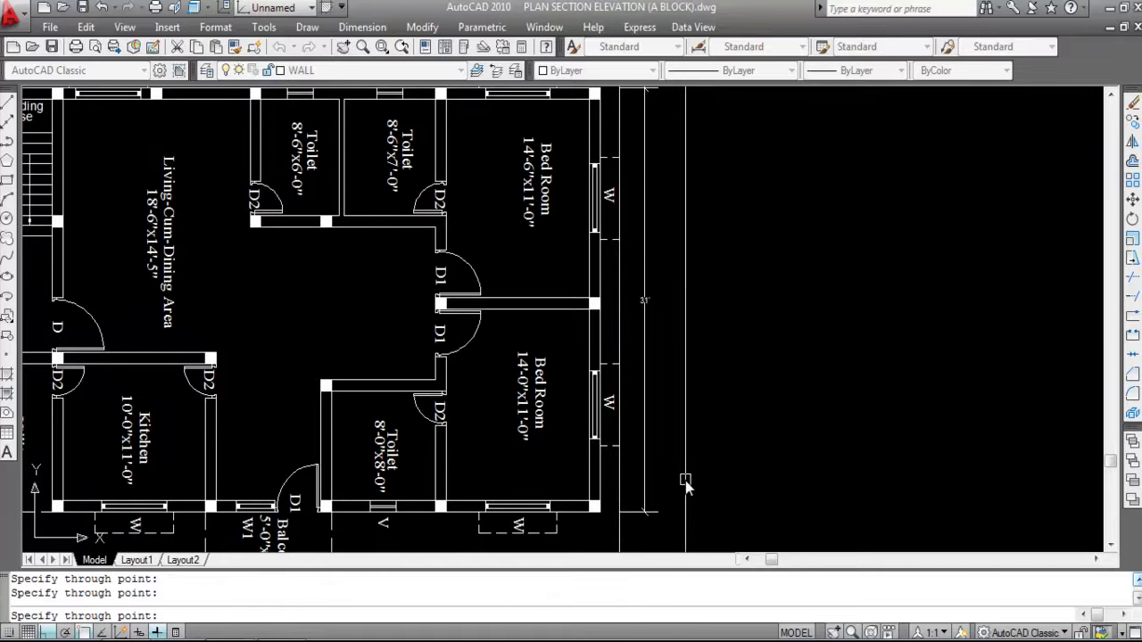
key(Escape)
Extend both horizontal lines at the 7' level to the two vertical construction lines on either side of the elevation.
scroll(675, 485, down, 5)
scroll(455, 312, up, 6)
scroll(454, 299, up, 2)
scroll(469, 274, down, 2)
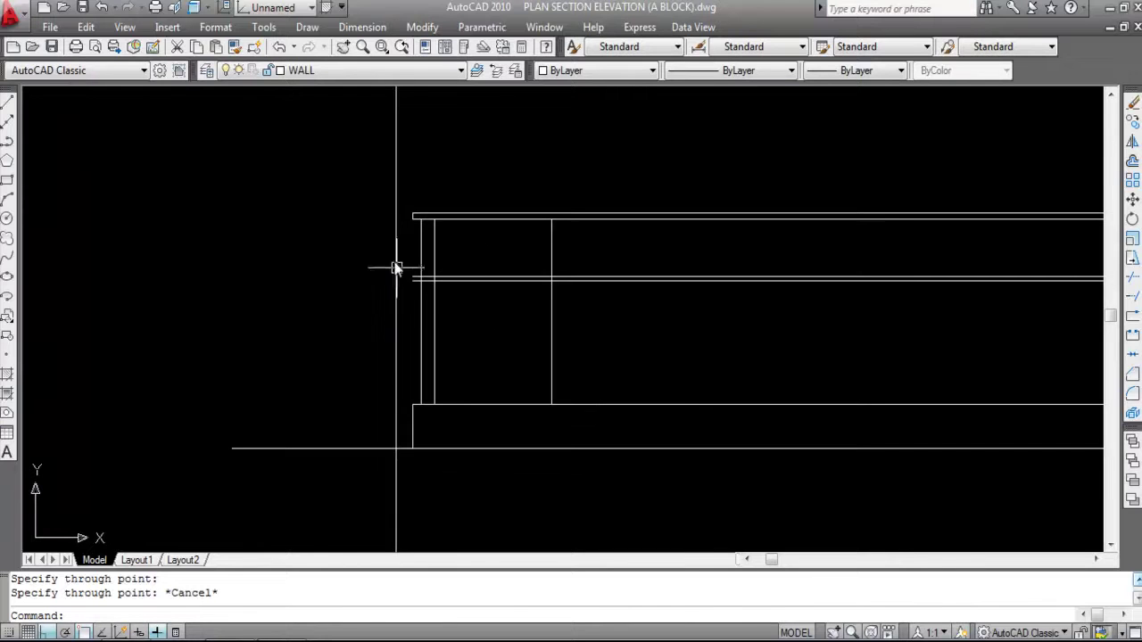
scroll(383, 280, down, 3)
scroll(753, 286, up, 4)
scroll(719, 287, down, 2)
scroll(675, 314, up, 1)
text(ex)
key(Return)
click(419, 250)
click(296, 189)
click(1005, 248)
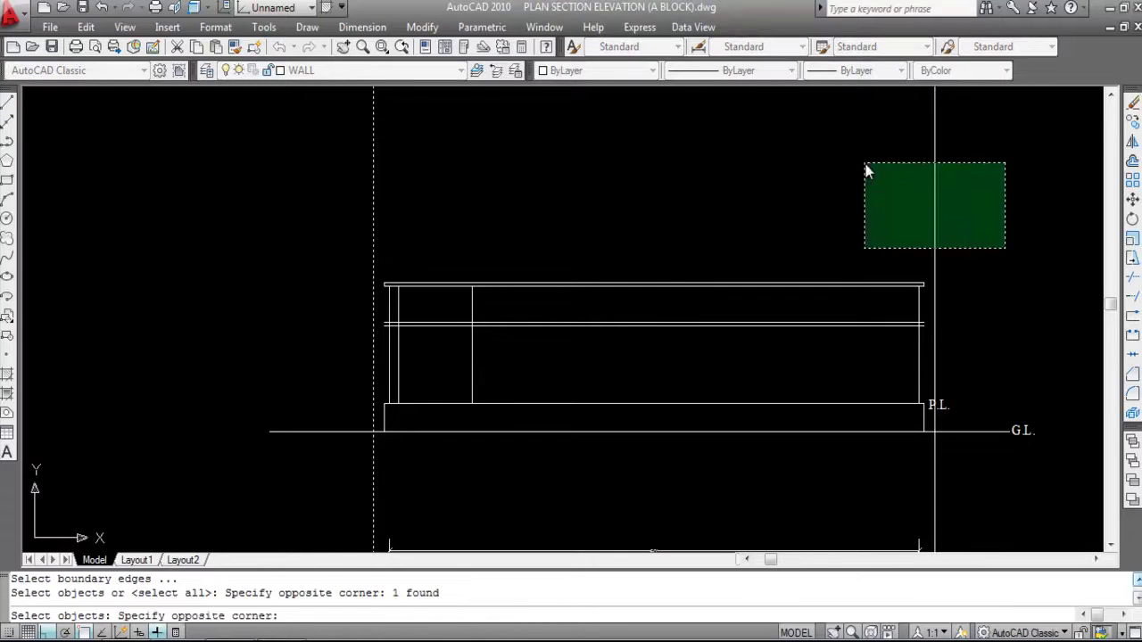
click(866, 170)
key(Return)
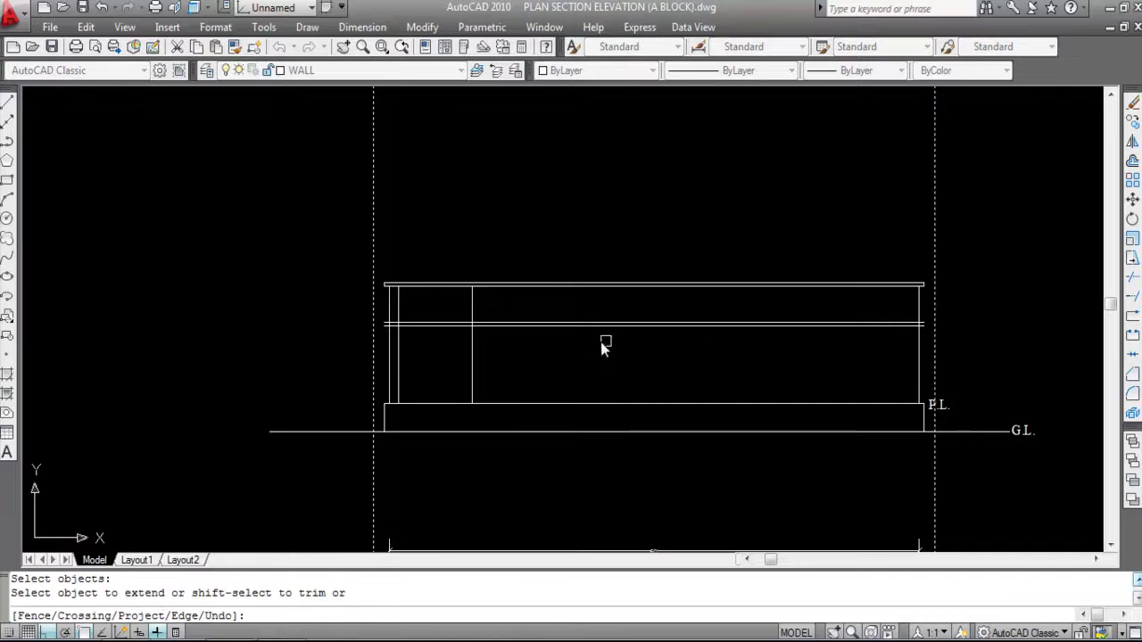
scroll(437, 339, up, 1)
click(439, 343)
click(418, 296)
scroll(407, 298, down, 1)
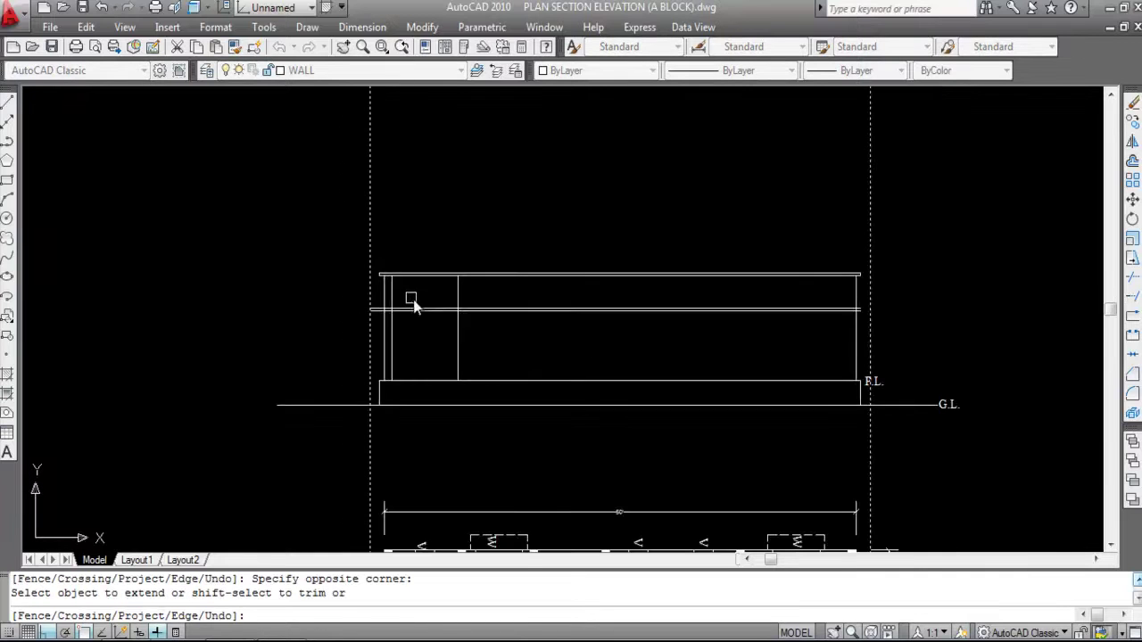
click(808, 335)
click(786, 299)
key(Escape)
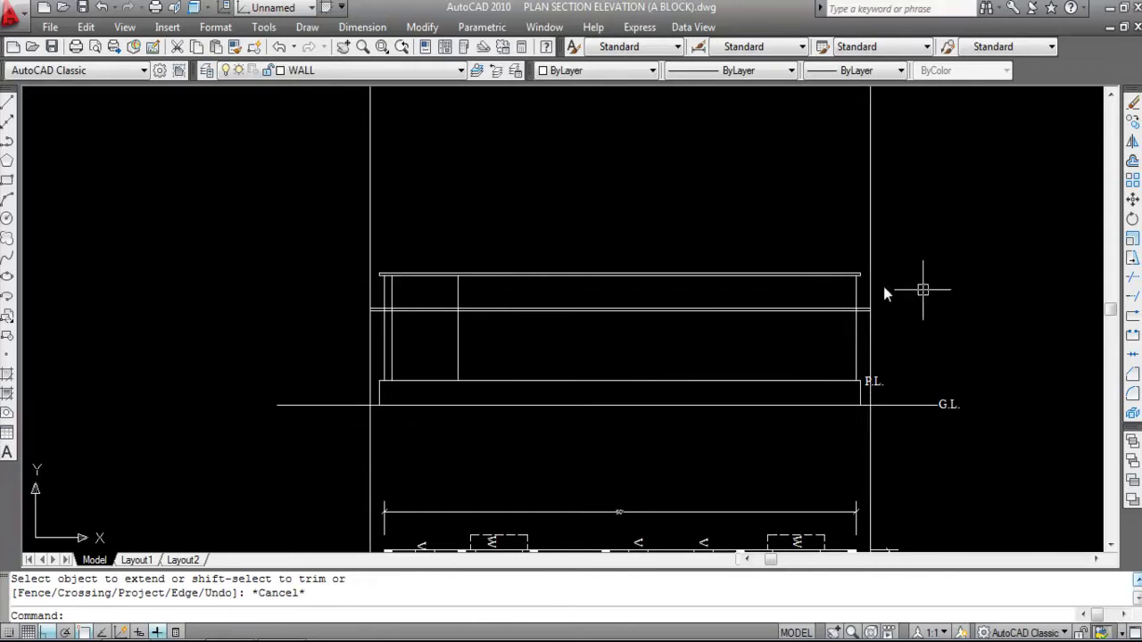
Trim both vertical construction lines above and below the pair of 7' level lines, leaving only the short closing edges between them.
text(TR)
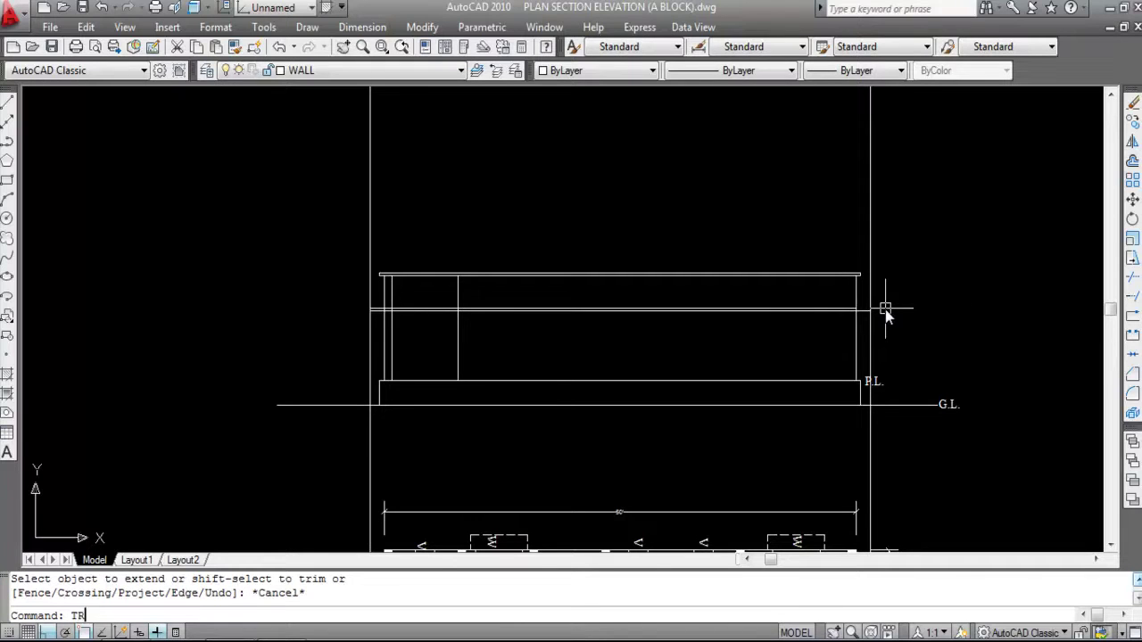
key(Return)
click(730, 337)
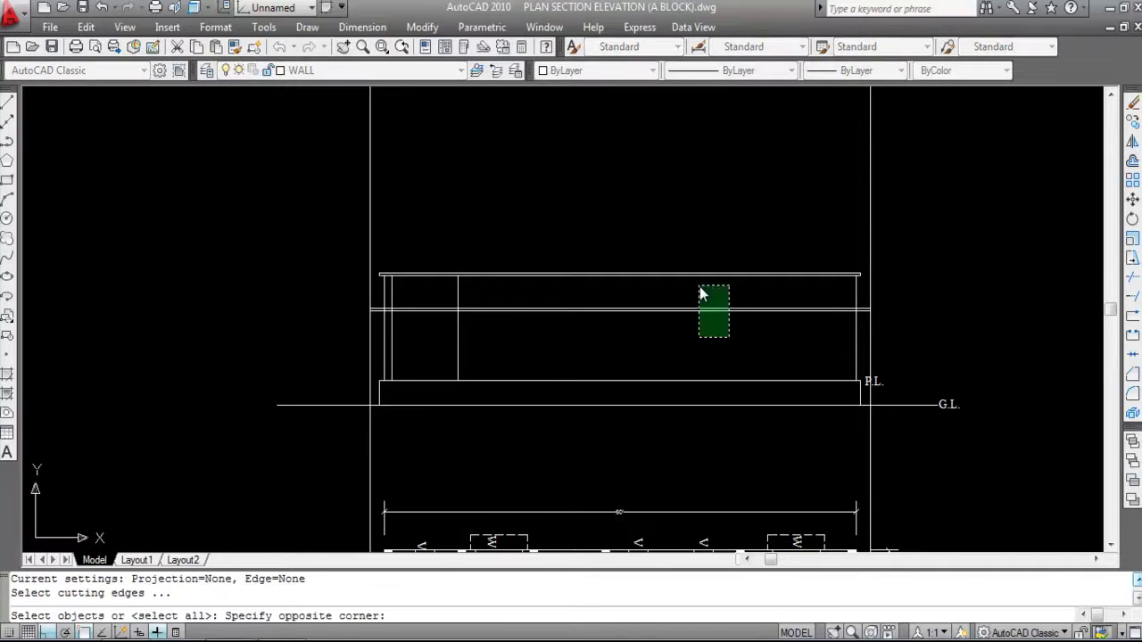
click(699, 285)
key(Return)
click(925, 221)
click(321, 168)
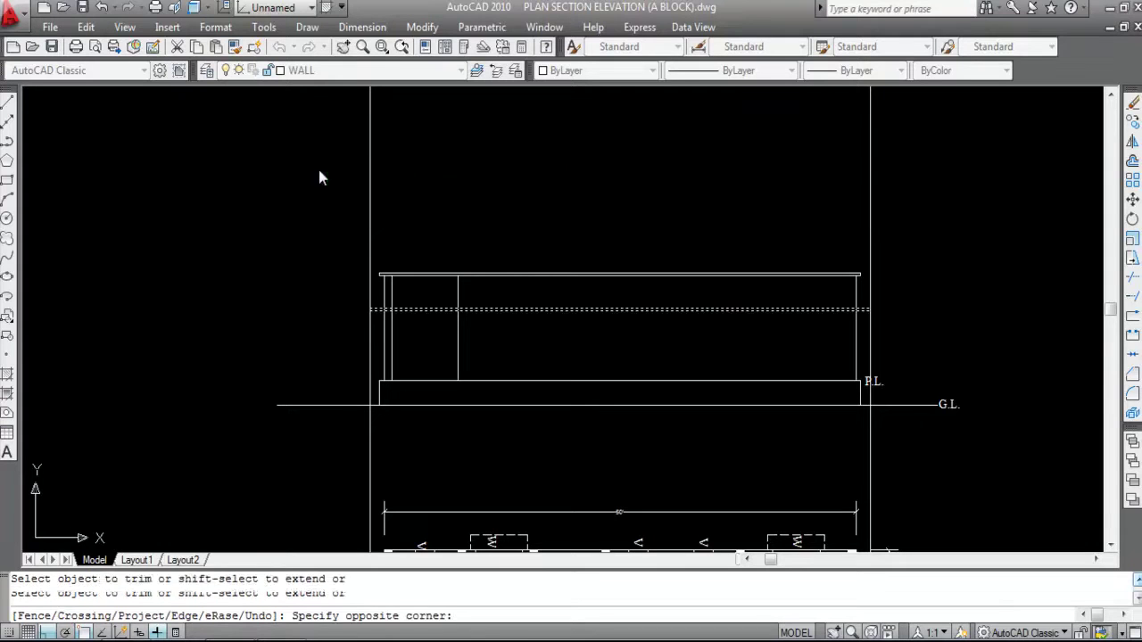
click(371, 341)
click(870, 350)
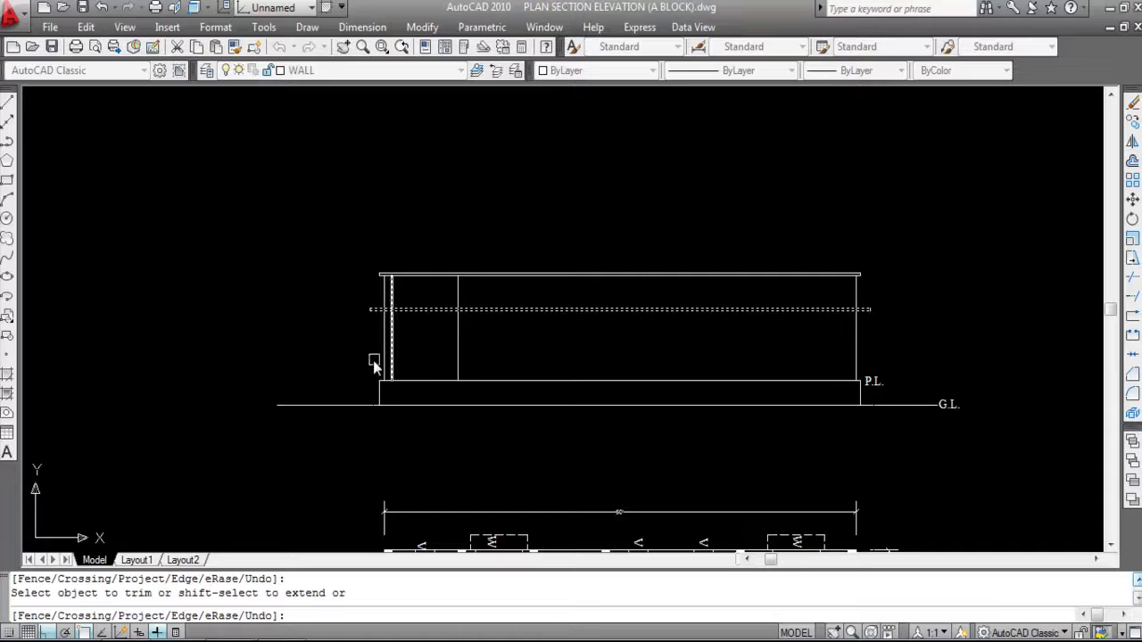
key(Escape)
Examine the windows, balcony door, ventilator and sunshades along the lower wall of the rotated plan against the elevation above.
scroll(594, 318, up, 2)
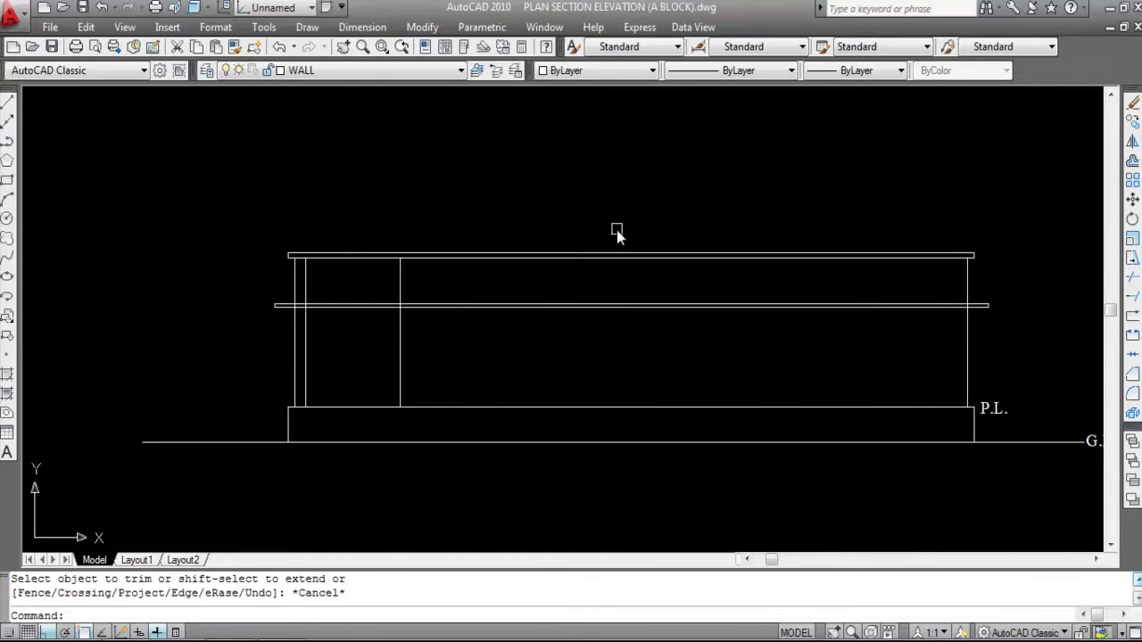
scroll(589, 190, down, 4)
scroll(587, 198, down, 2)
scroll(644, 510, up, 4)
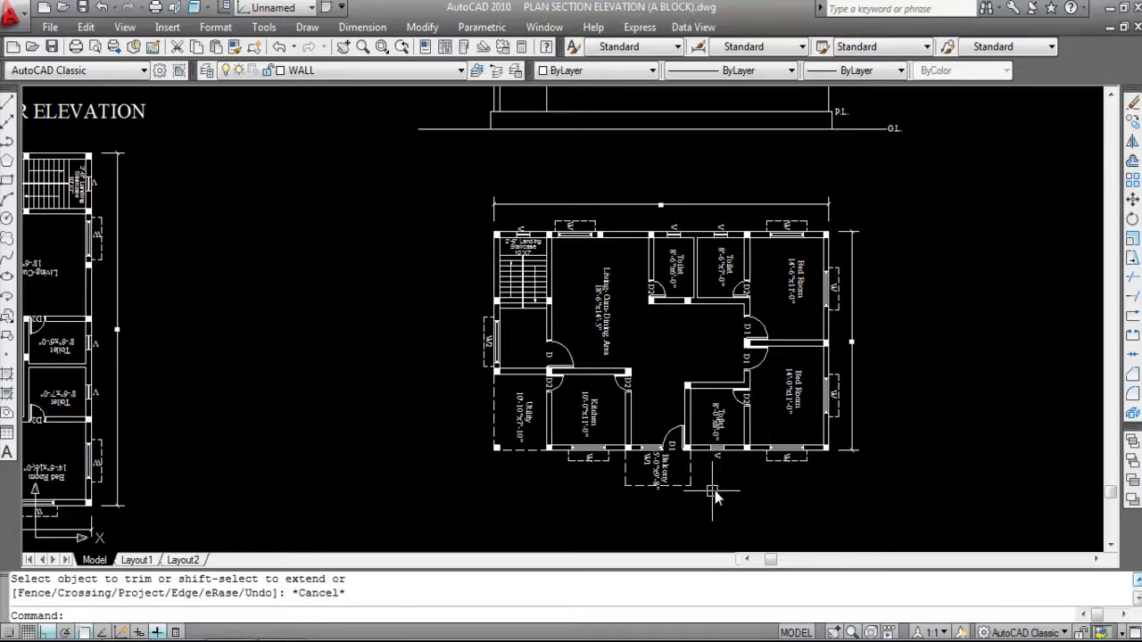
scroll(717, 482, up, 5)
scroll(717, 482, up, 2)
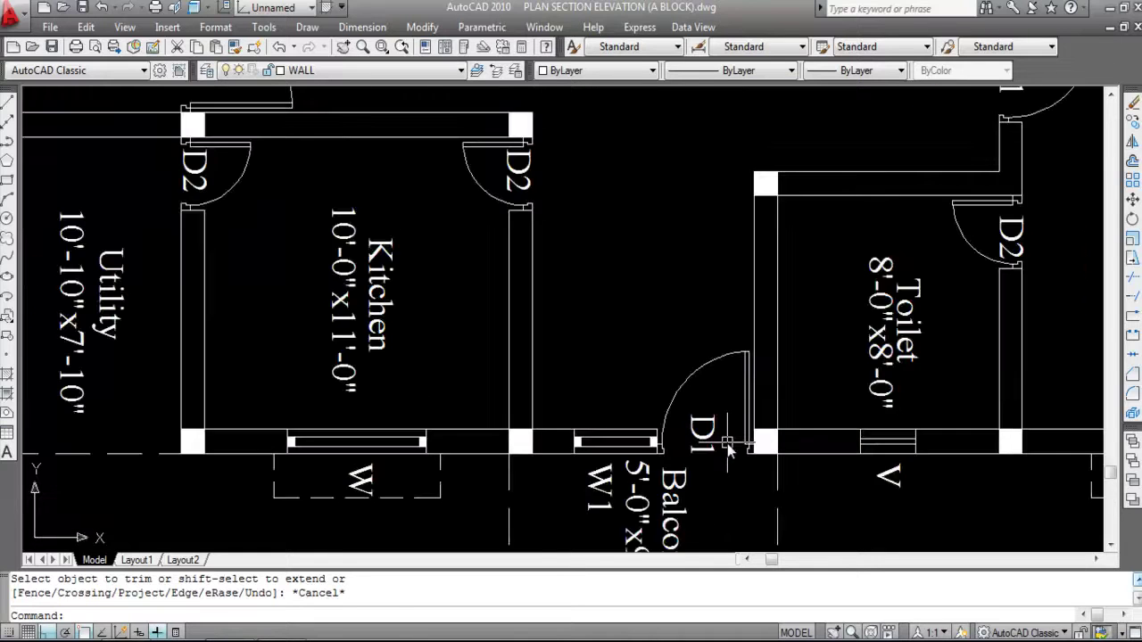
scroll(643, 457, down, 3)
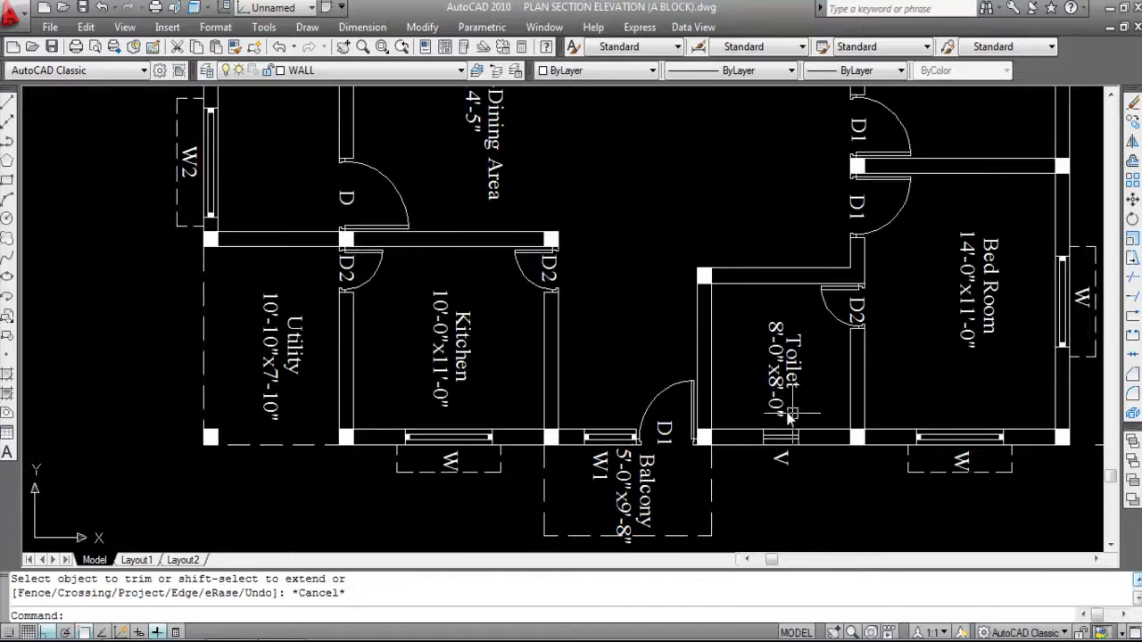
scroll(705, 424, down, 2)
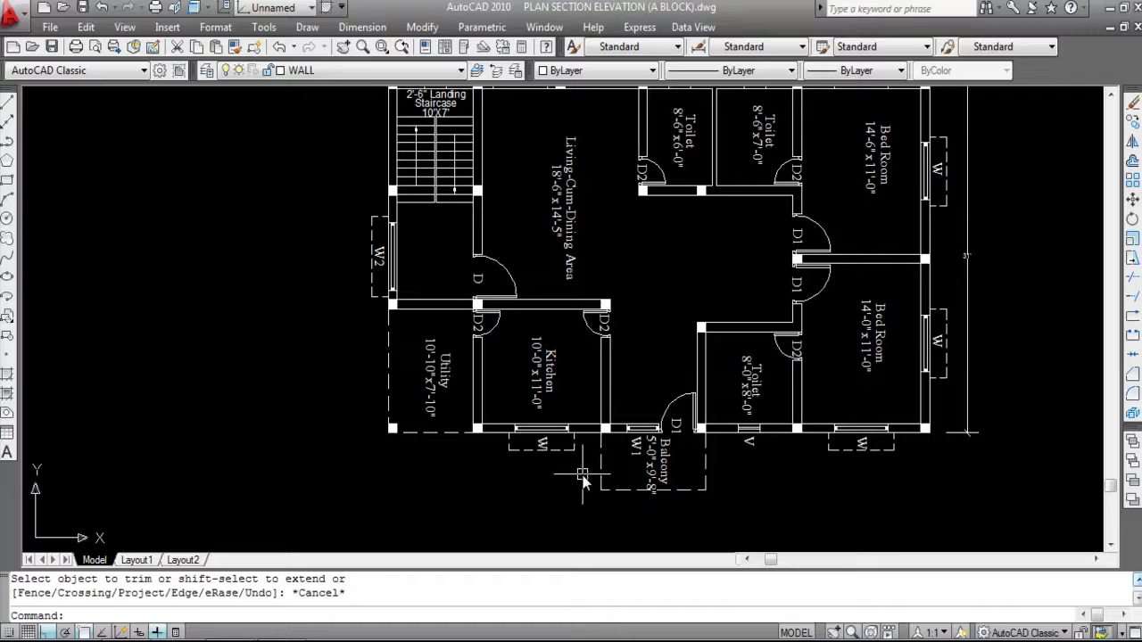
scroll(583, 478, down, 4)
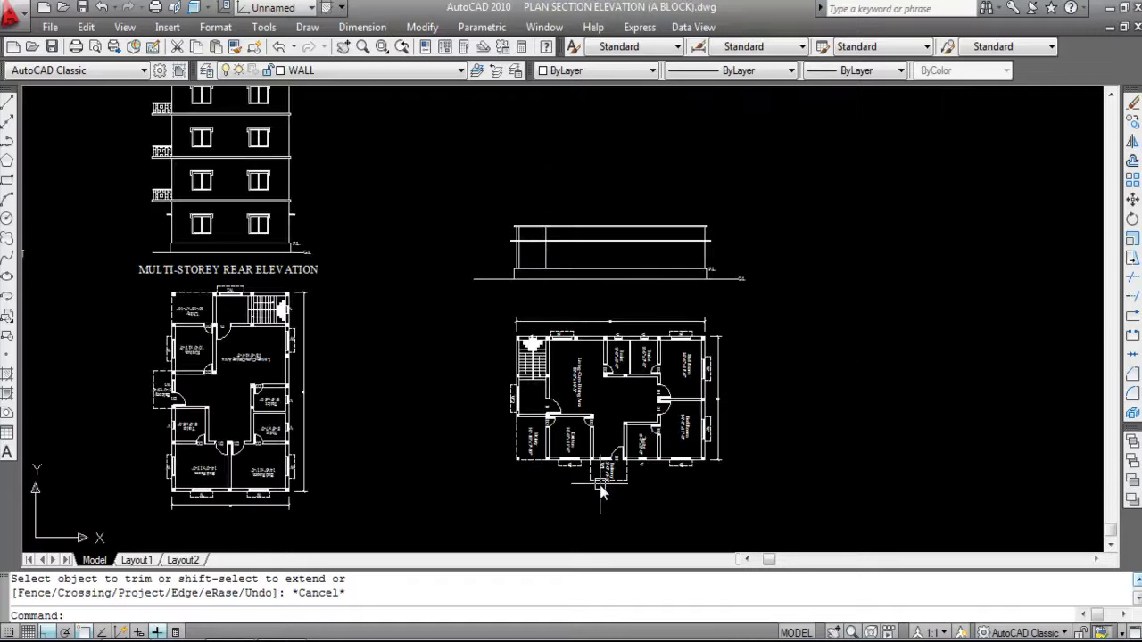
Draw vertical construction lines through both edges of the kitchen window W and both outer edges of its dashed sunshade.
scroll(602, 496, up, 3)
scroll(580, 466, up, 1)
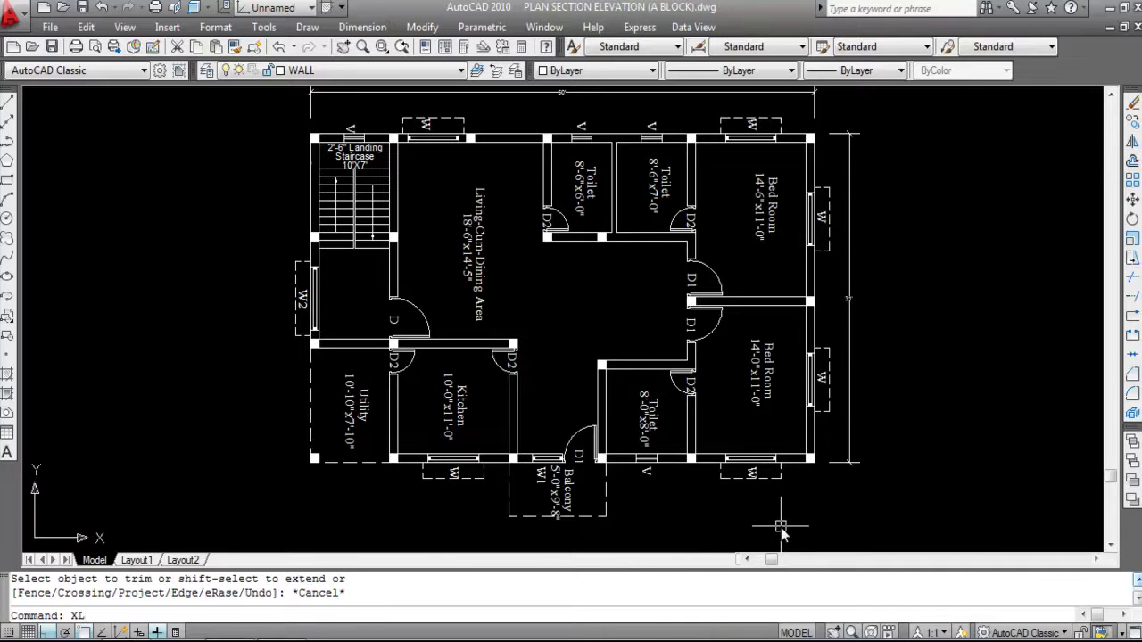
key(Return)
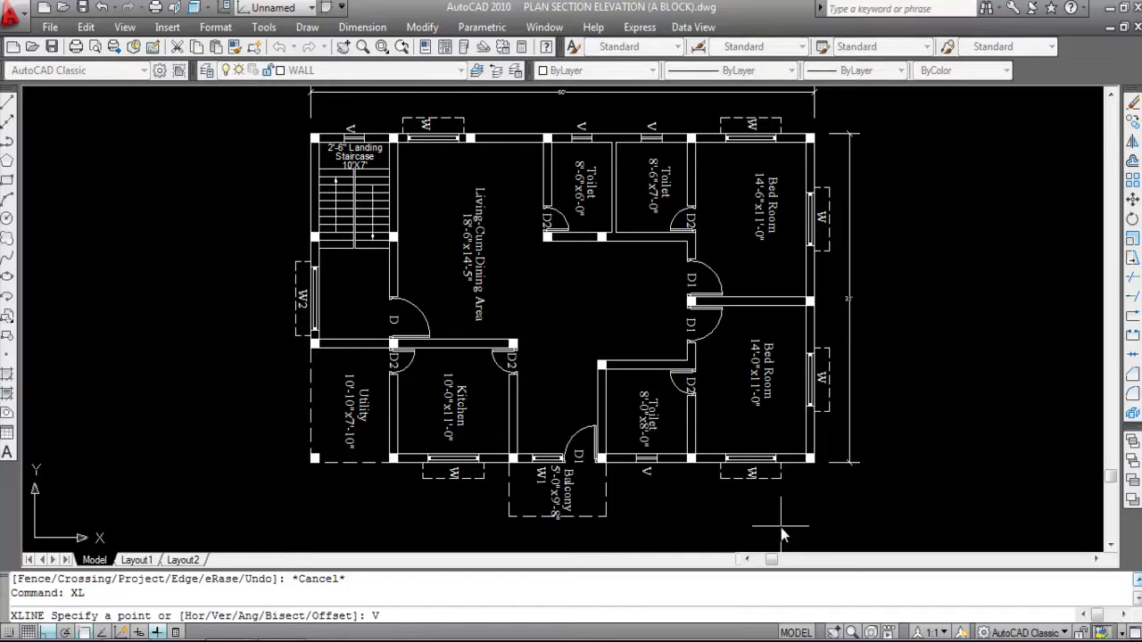
text(V)
key(Return)
scroll(433, 464, up, 5)
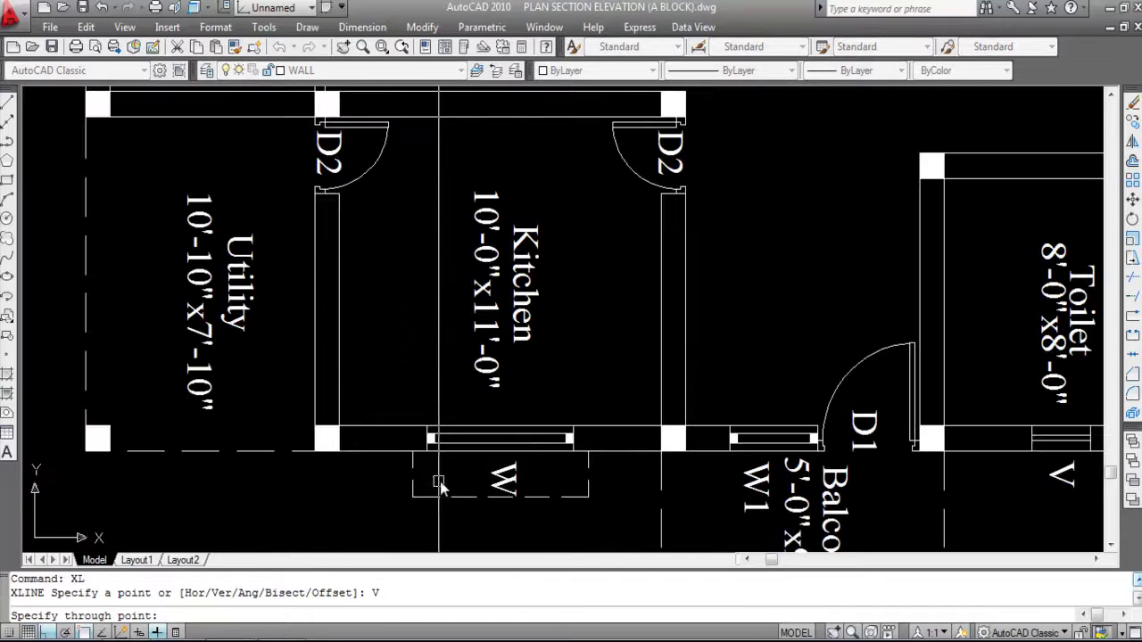
click(429, 455)
scroll(569, 444, up, 5)
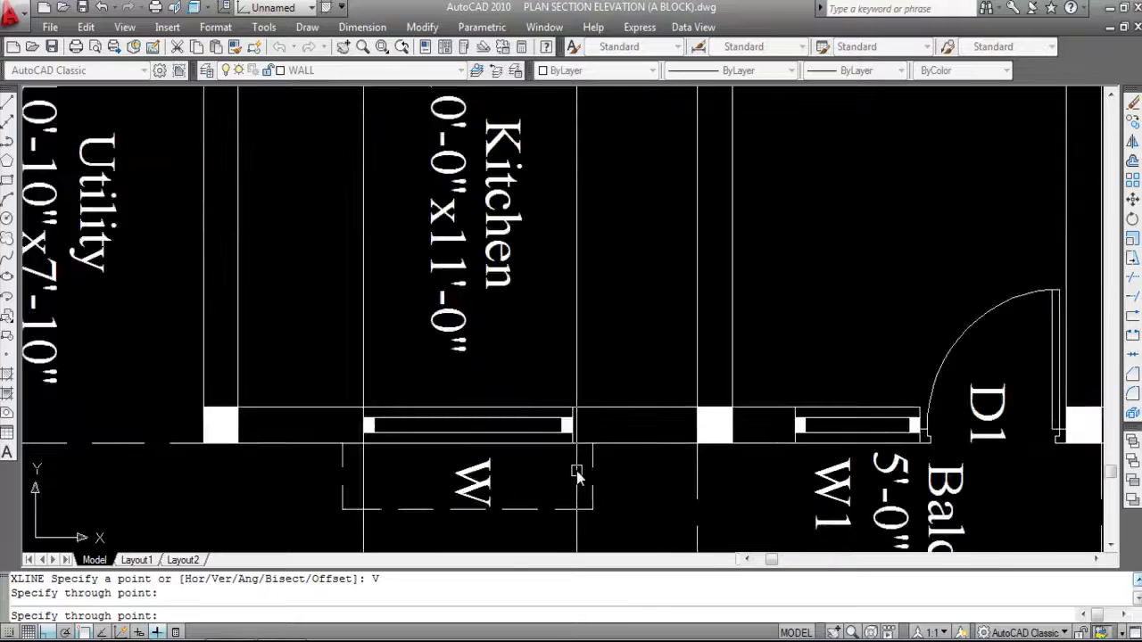
click(568, 435)
scroll(637, 419, down, 4)
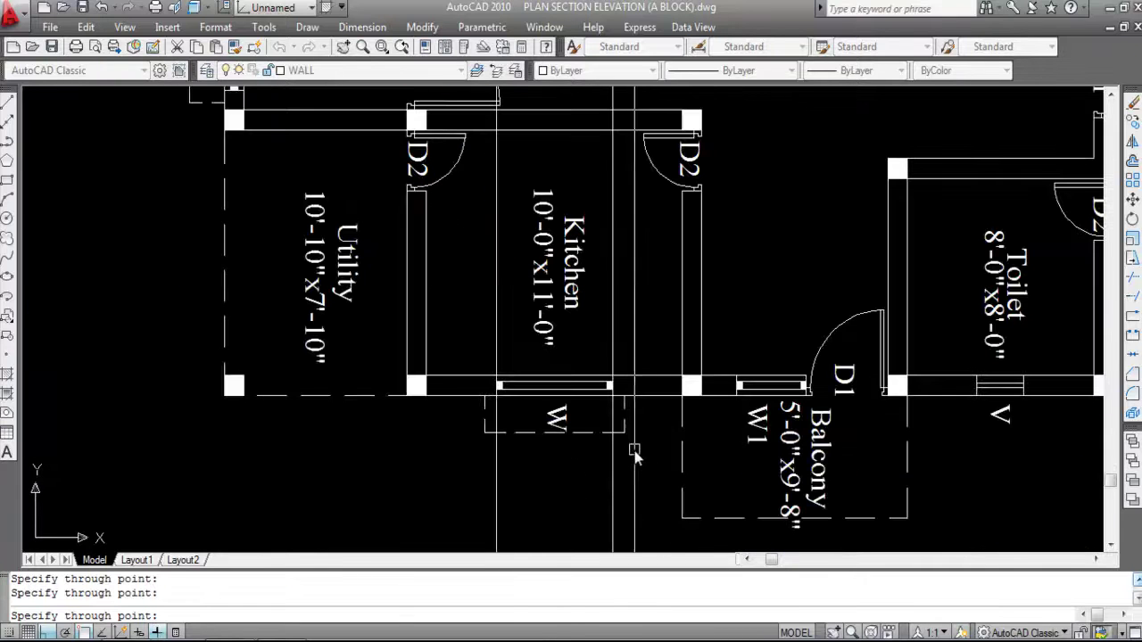
click(625, 436)
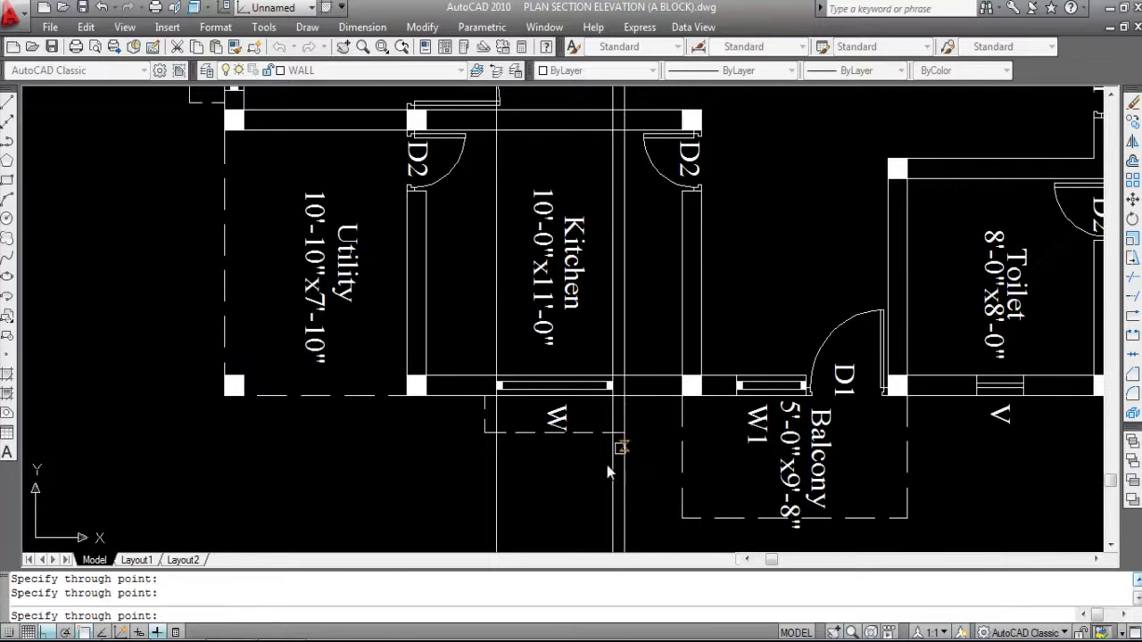
click(483, 434)
Add vertical construction lines through both edges of the balcony window W1.
scroll(303, 438, down, 3)
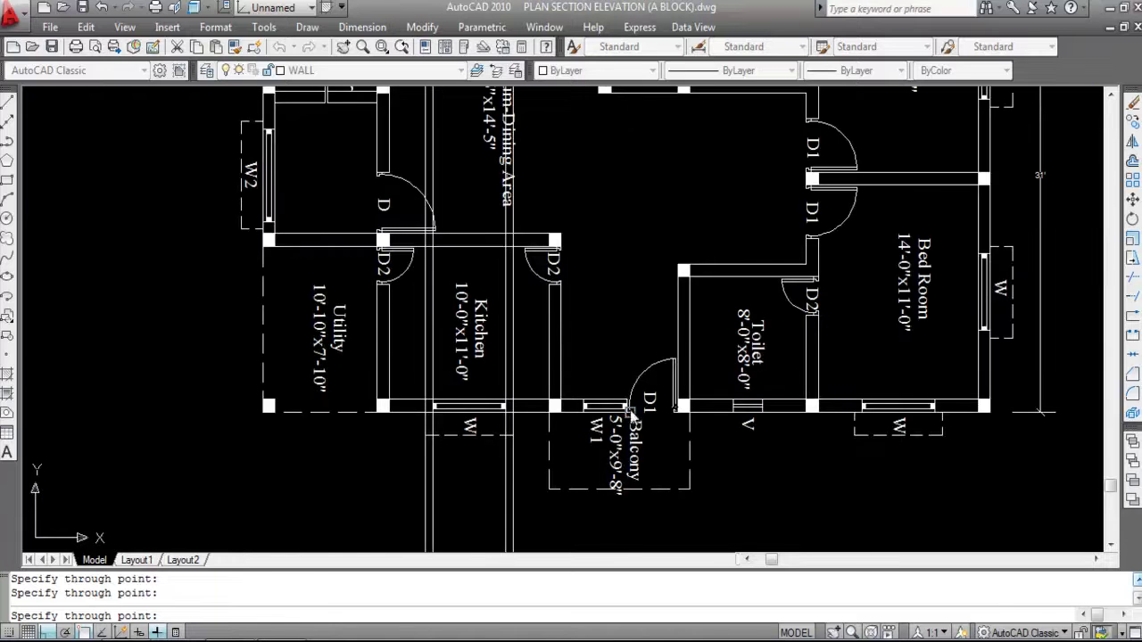
scroll(634, 429, up, 4)
click(549, 412)
scroll(631, 417, up, 3)
click(645, 401)
scroll(395, 382, down, 2)
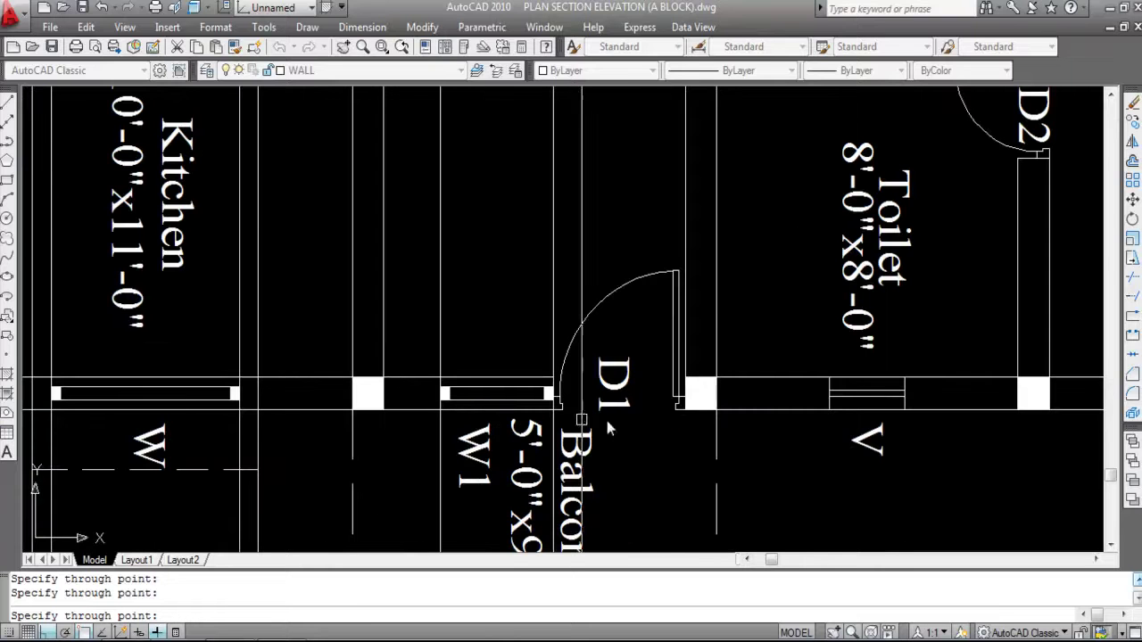
Add vertical construction lines through both edges of the lower-wall bedroom window W and both outer edges of its dashed sunshade.
scroll(477, 384, down, 3)
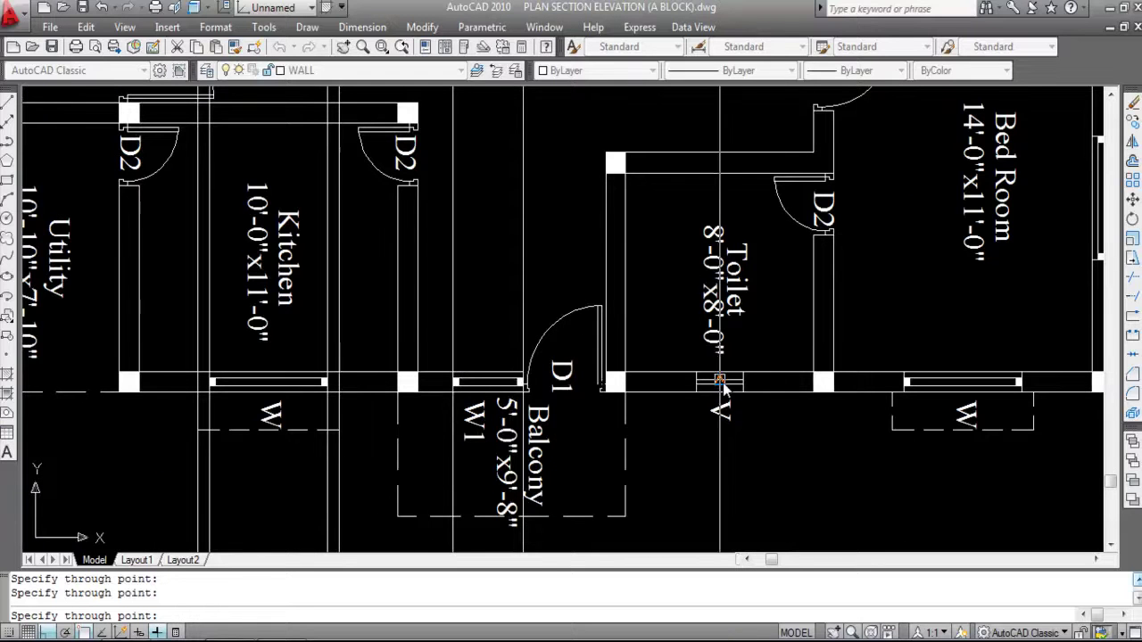
scroll(705, 410, up, 2)
scroll(665, 428, down, 3)
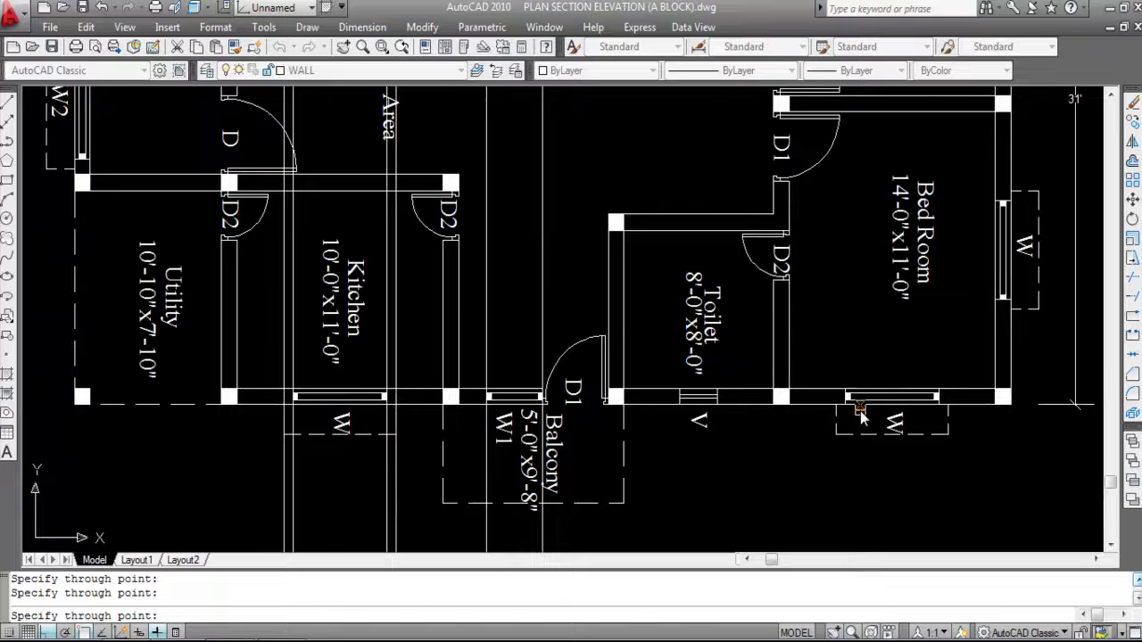
scroll(839, 409, up, 3)
click(832, 409)
click(1023, 402)
click(812, 463)
click(1040, 463)
scroll(859, 372, down, 5)
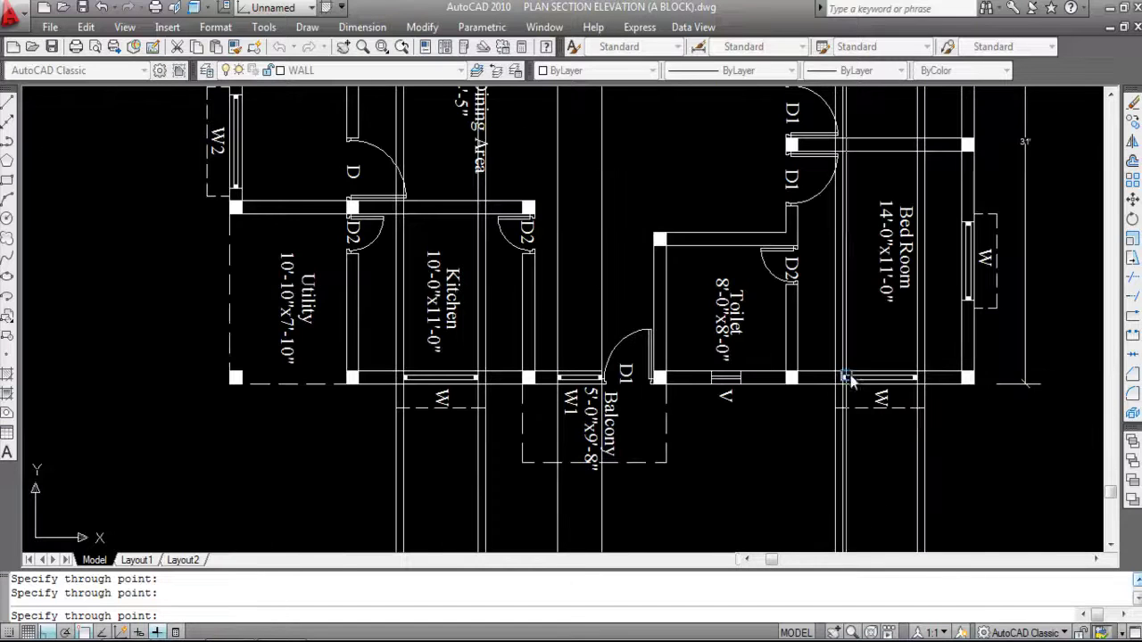
Examine the projected construction lines against the elevation and the kitchen, balcony and bedroom windows along the plan's lower wall.
key(Escape)
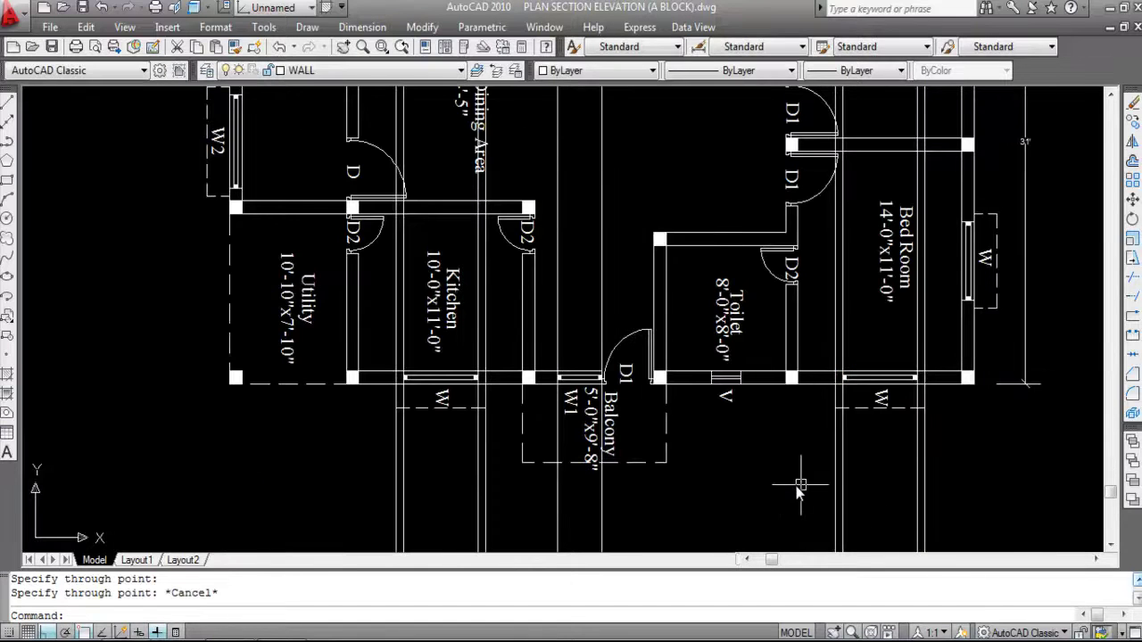
scroll(803, 498, down, 5)
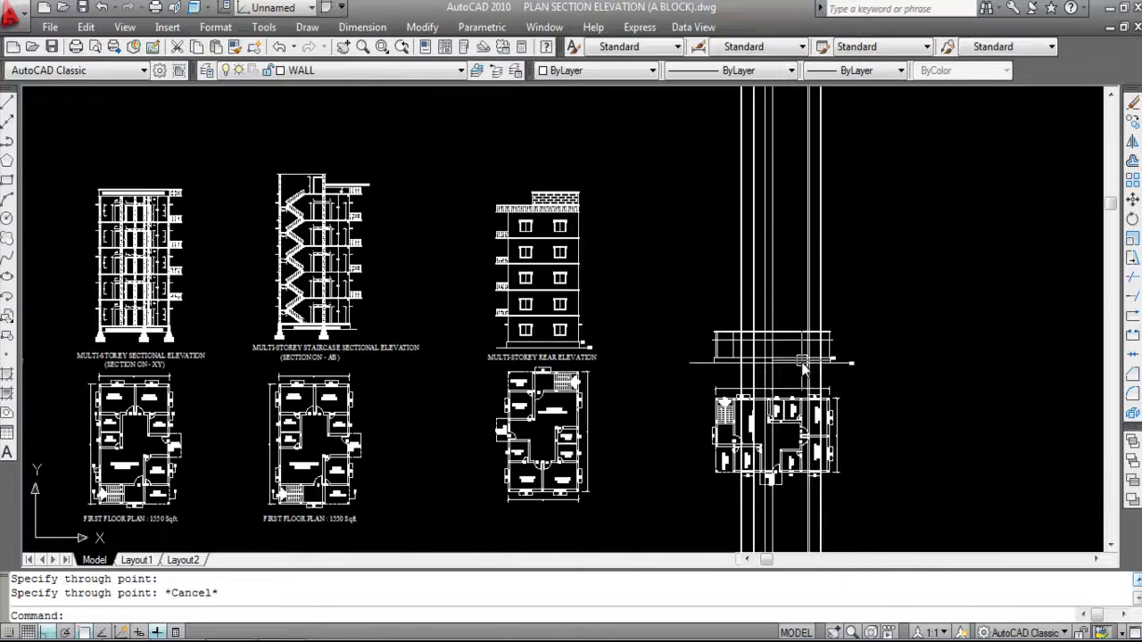
scroll(733, 332, up, 3)
scroll(734, 332, up, 3)
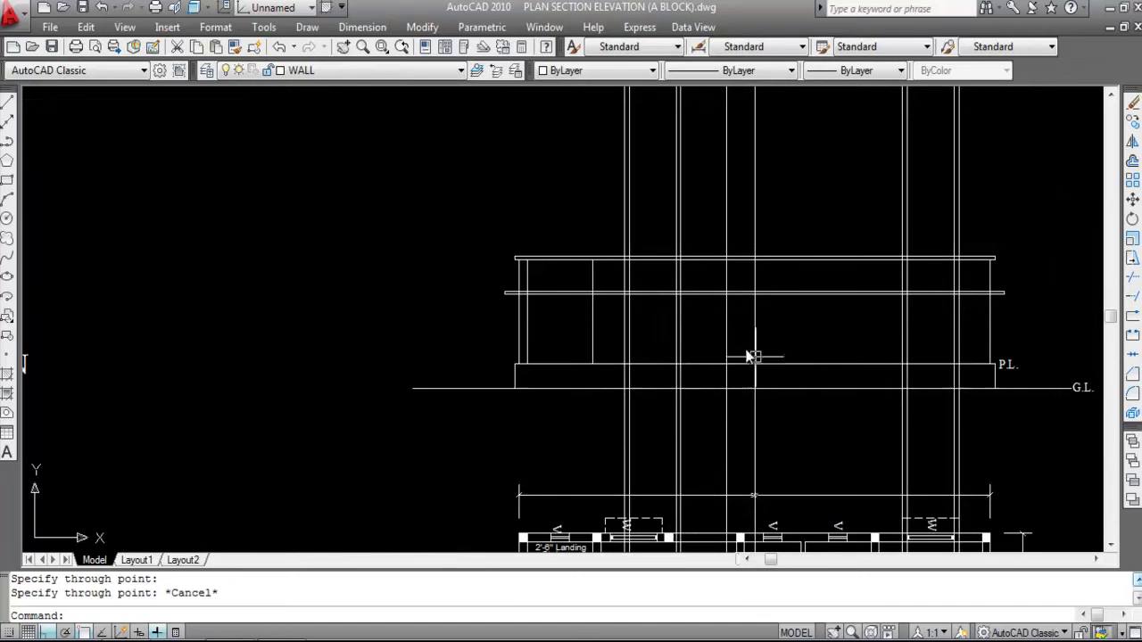
scroll(673, 277, down, 1)
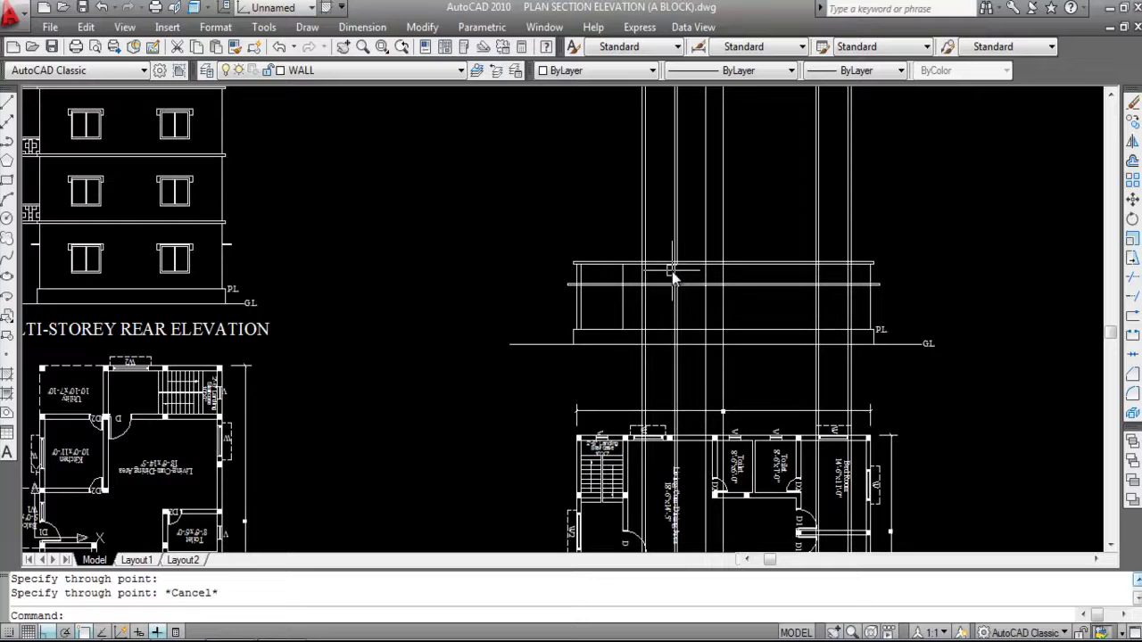
scroll(680, 295, down, 2)
scroll(636, 500, up, 3)
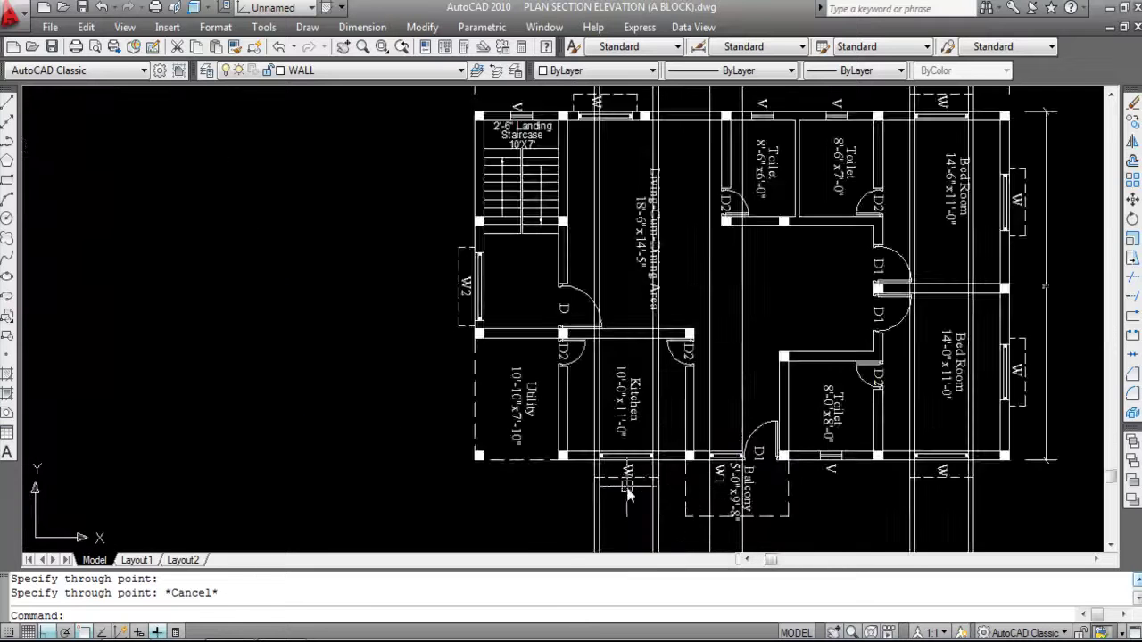
scroll(635, 500, up, 3)
scroll(622, 480, down, 3)
scroll(732, 472, up, 3)
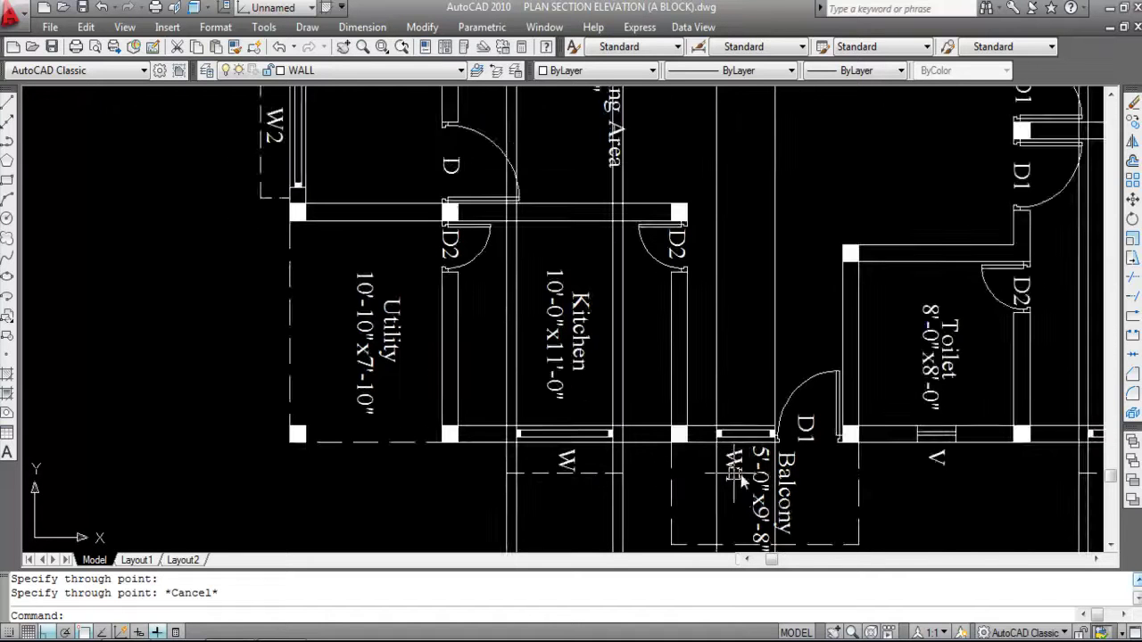
scroll(665, 428, down, 2)
scroll(982, 469, up, 2)
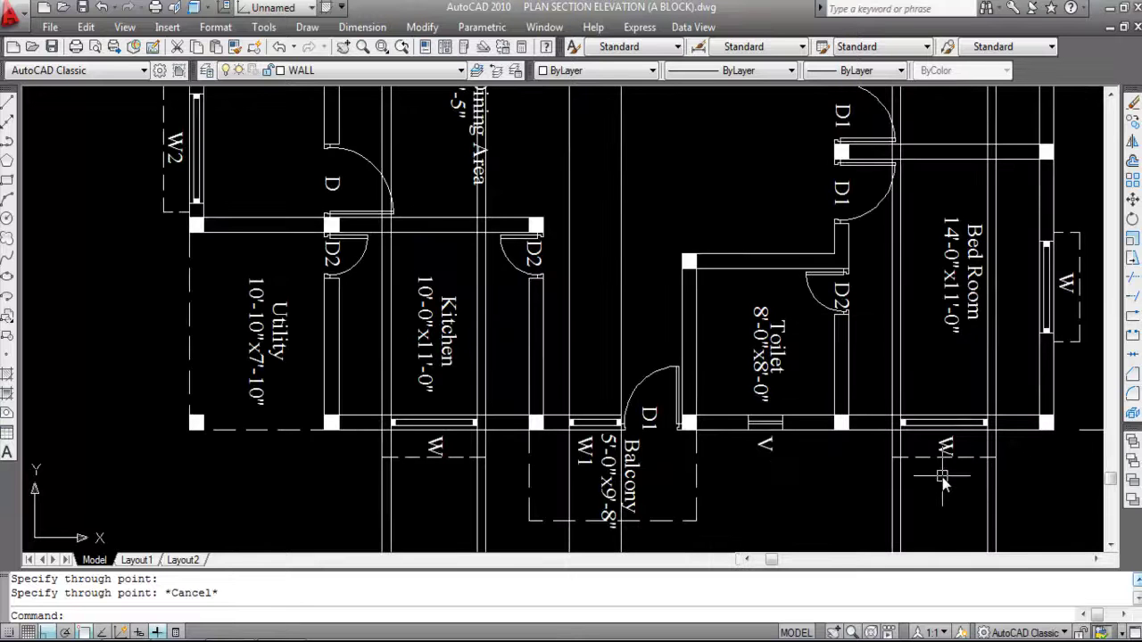
Move the door and window REFERENCE table into the gap between the staircase section's floor plan and the rear elevation's plan.
scroll(779, 425, down, 6)
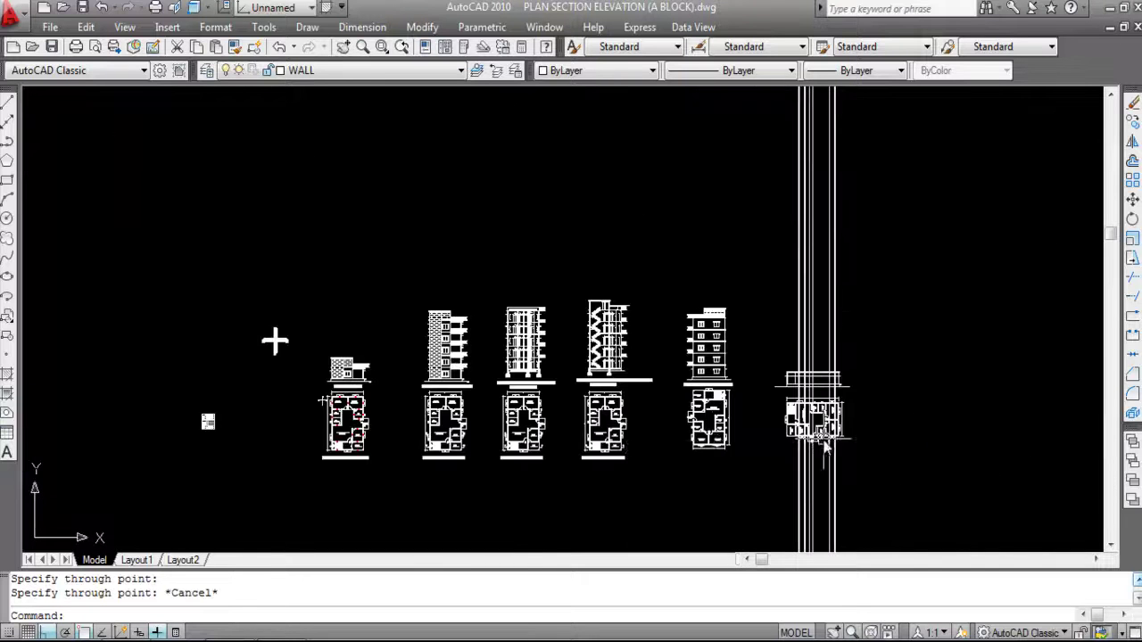
scroll(207, 446, up, 4)
scroll(207, 442, up, 4)
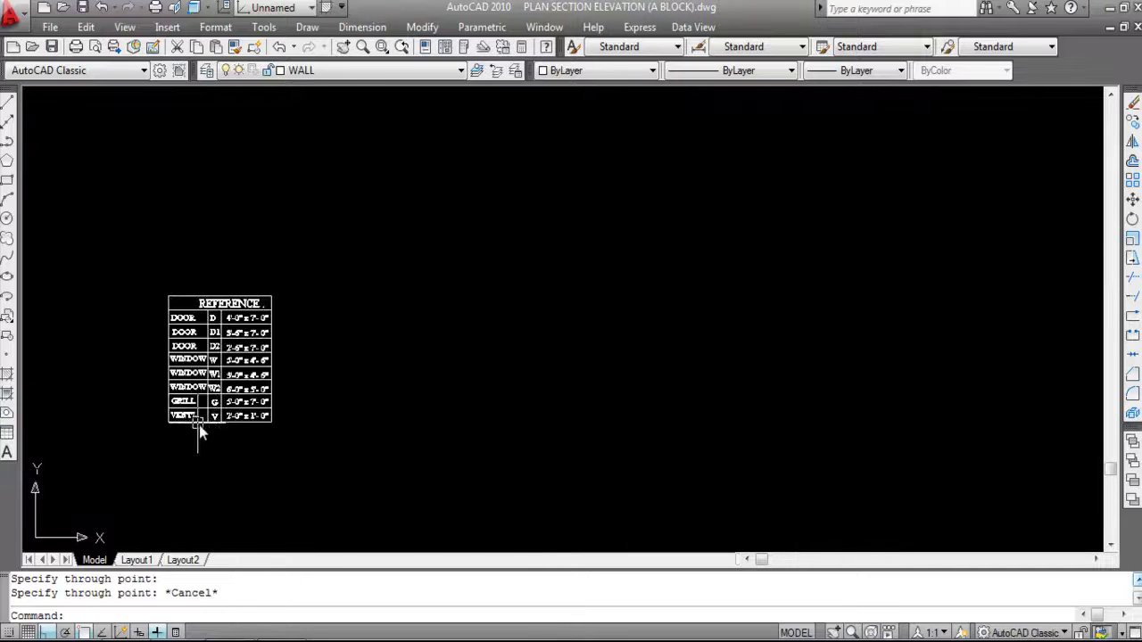
click(311, 459)
click(95, 229)
text(m)
key(Return)
click(214, 340)
scroll(210, 348, down, 4)
scroll(494, 352, up, 4)
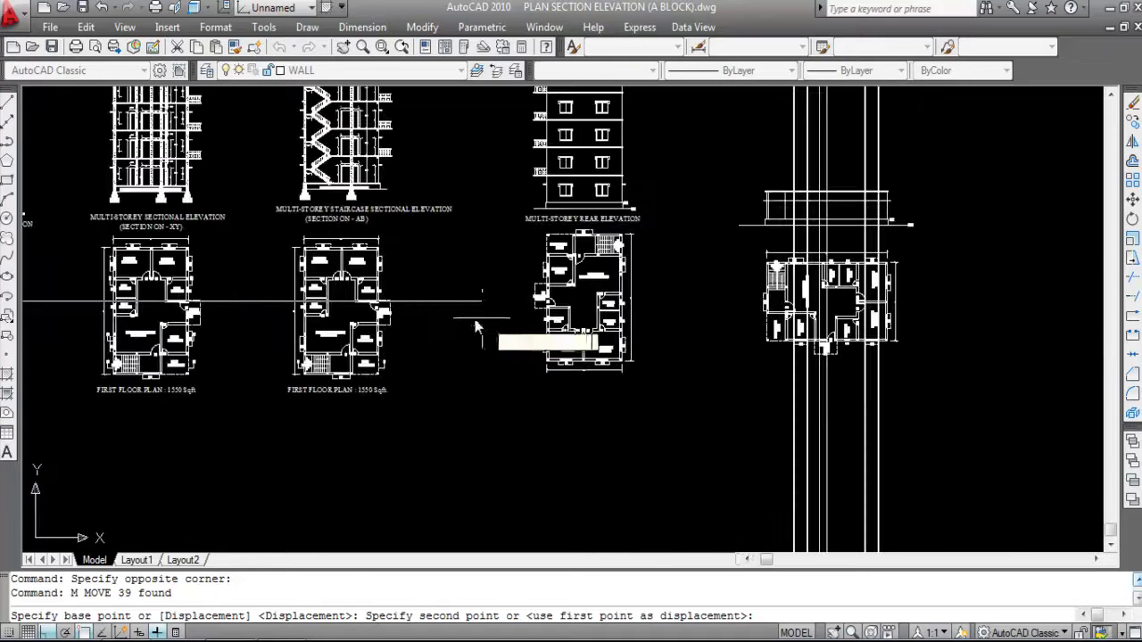
click(466, 301)
Draw window W as a 5' by 4'6" rectangle below the sunshade band, starting where its underside meets the kitchen window's left-edge line.
scroll(468, 299, up, 5)
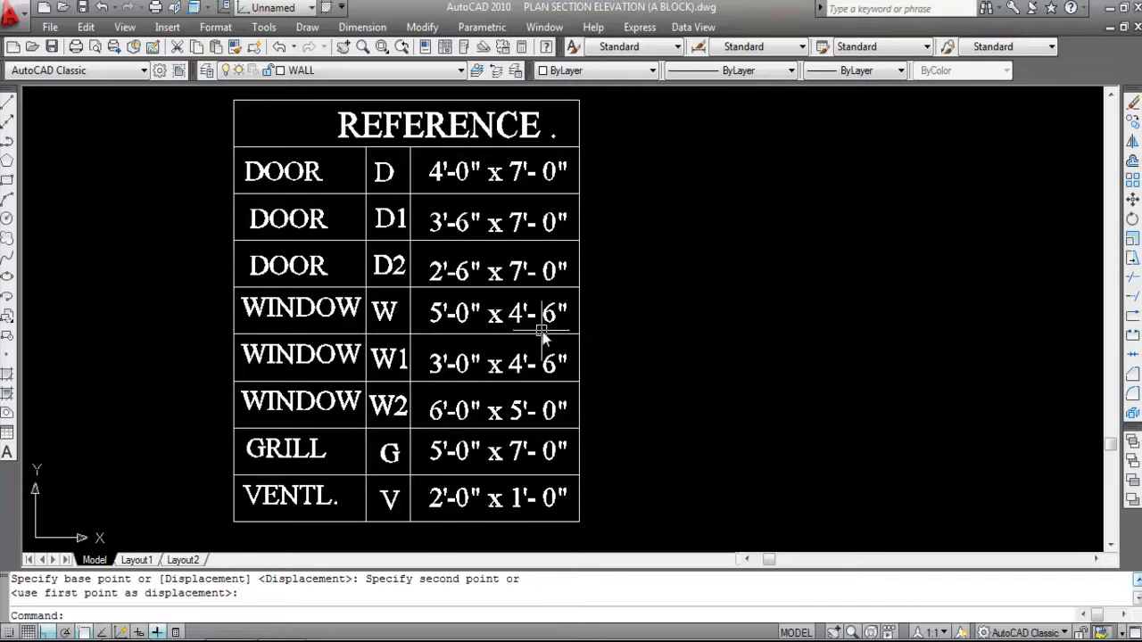
scroll(363, 323, down, 5)
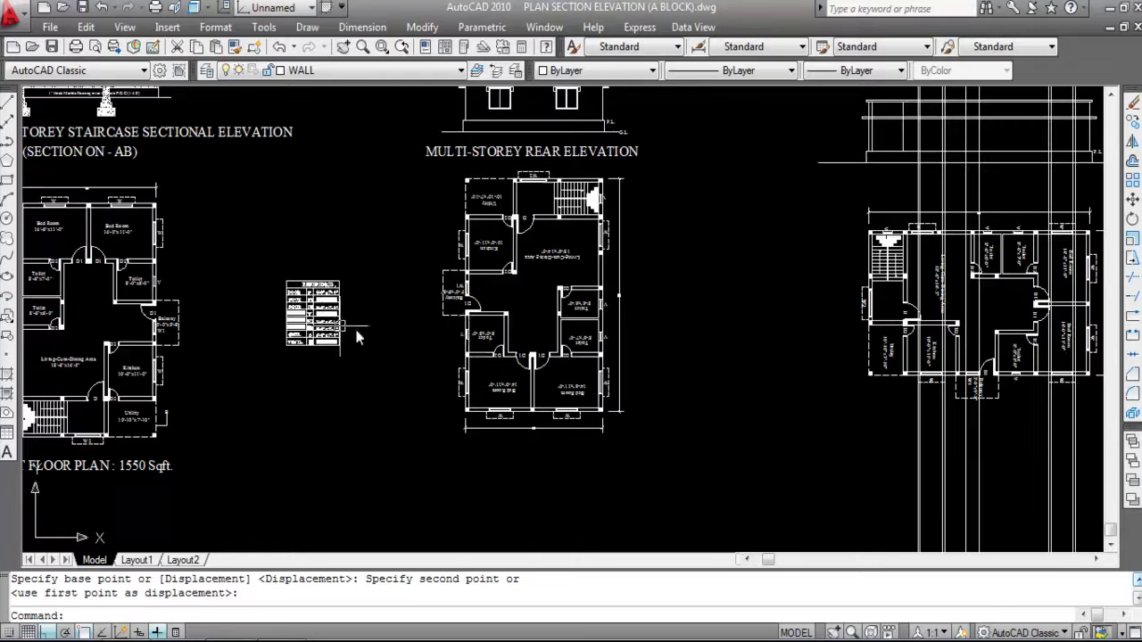
scroll(779, 176, up, 6)
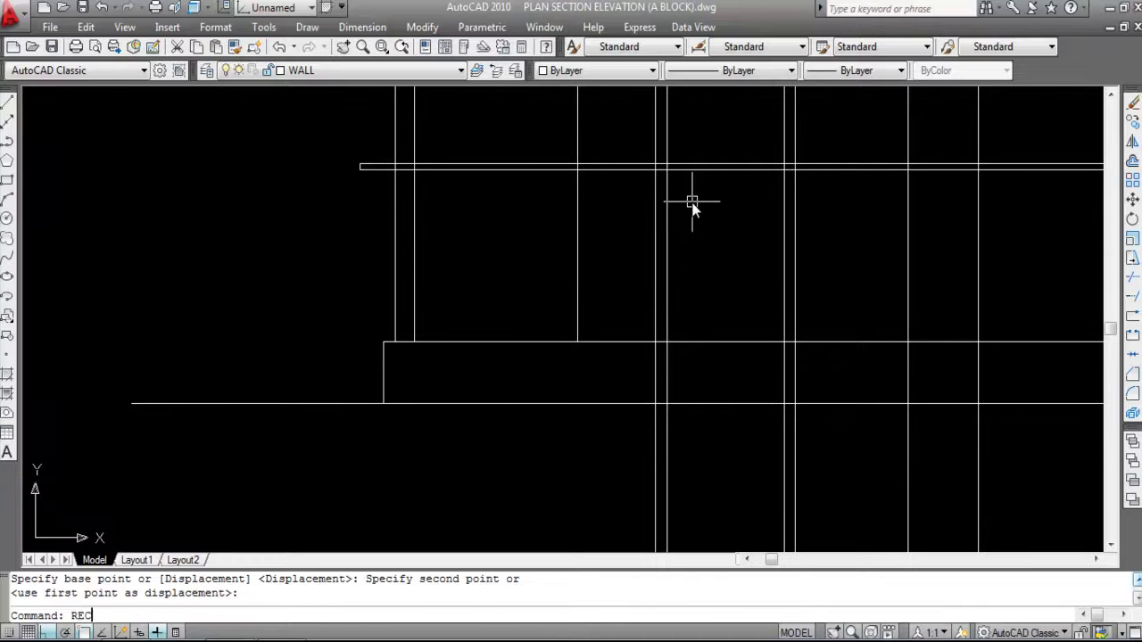
key(Return)
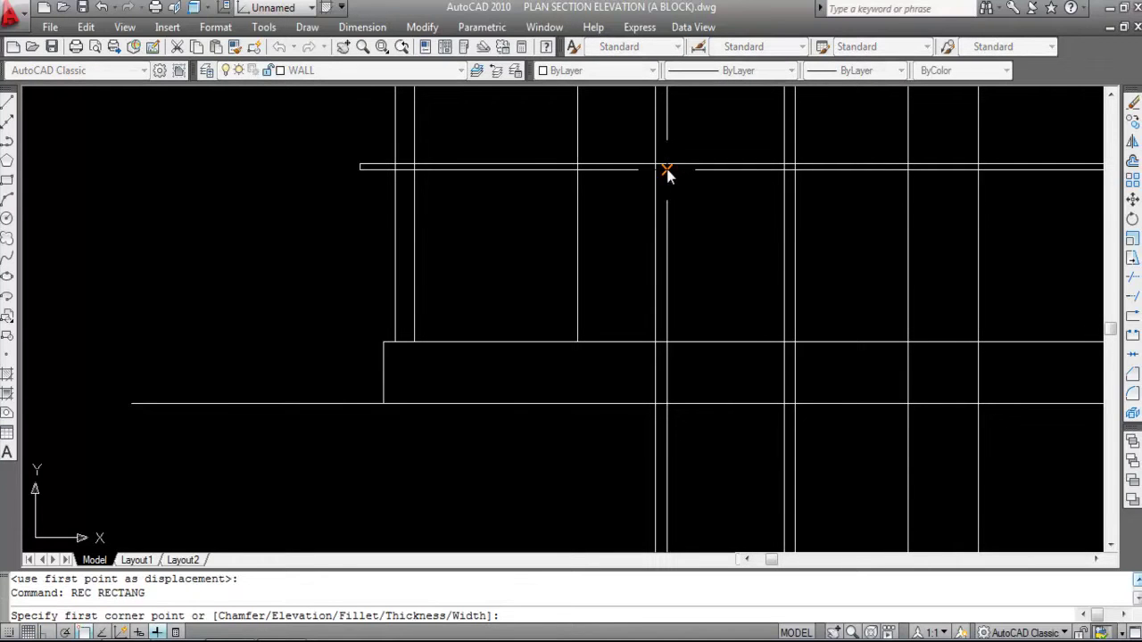
click(667, 169)
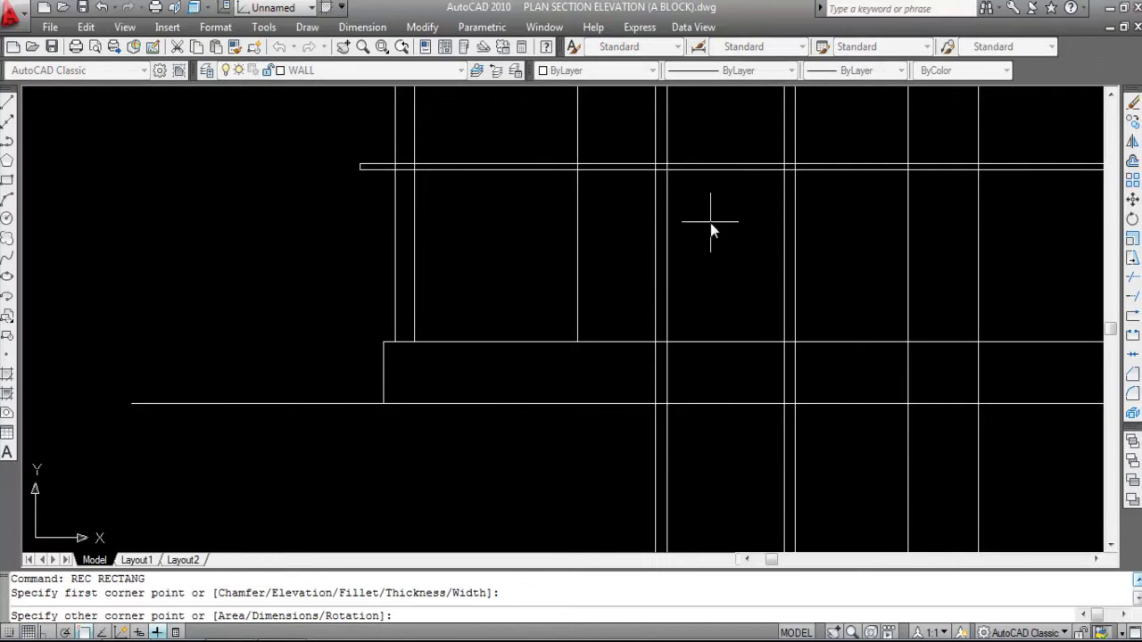
right_click(775, 293)
click(831, 382)
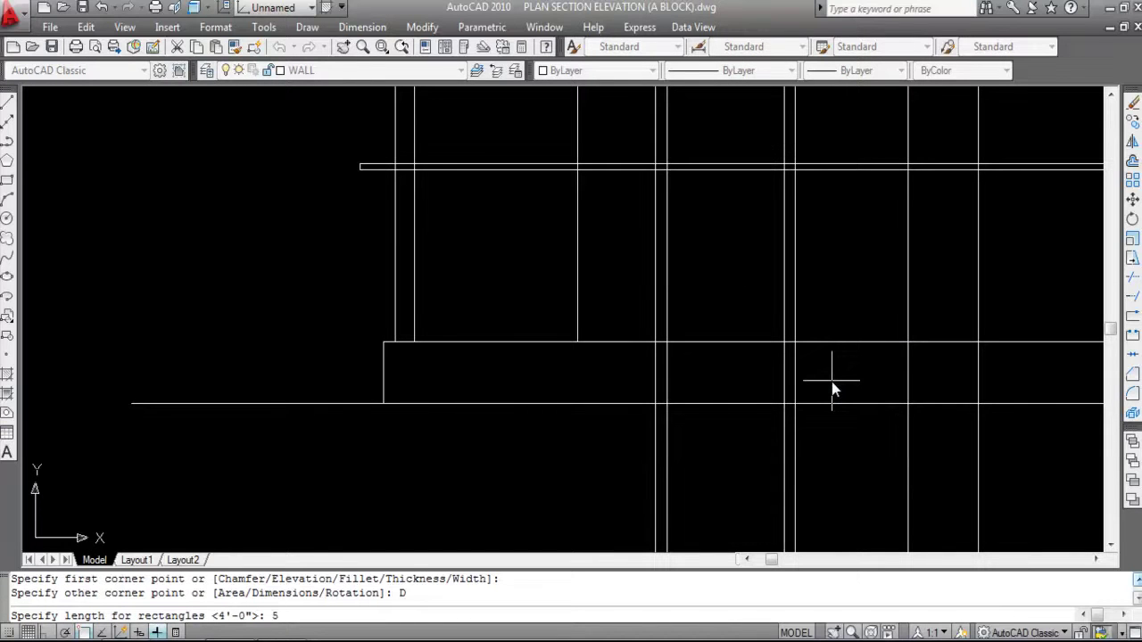
text(5')
key(Return)
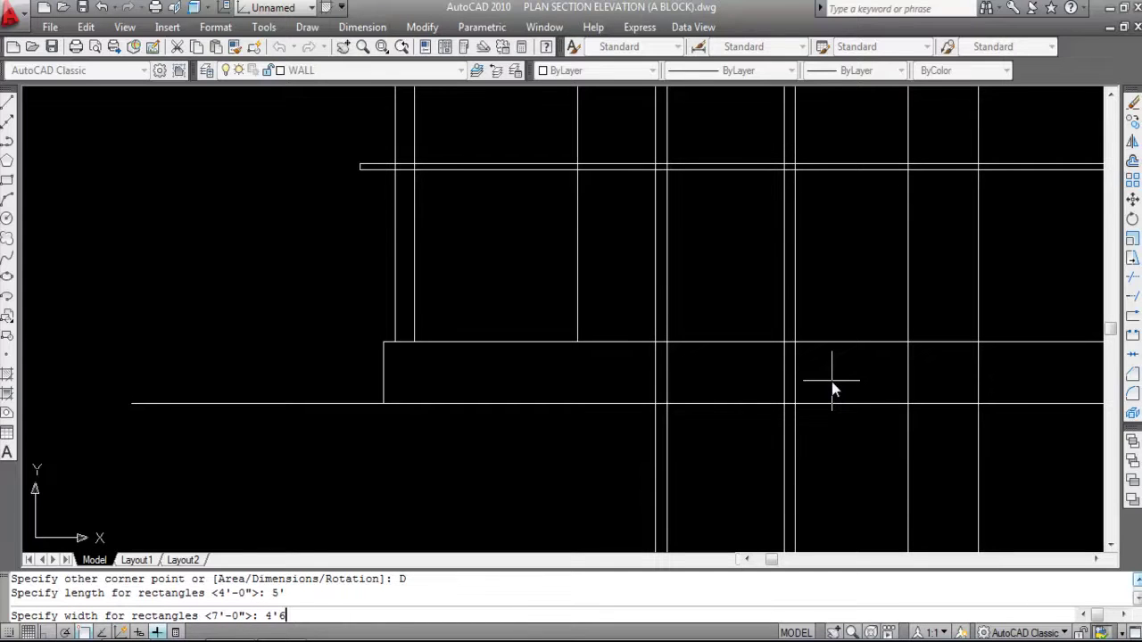
key(Return)
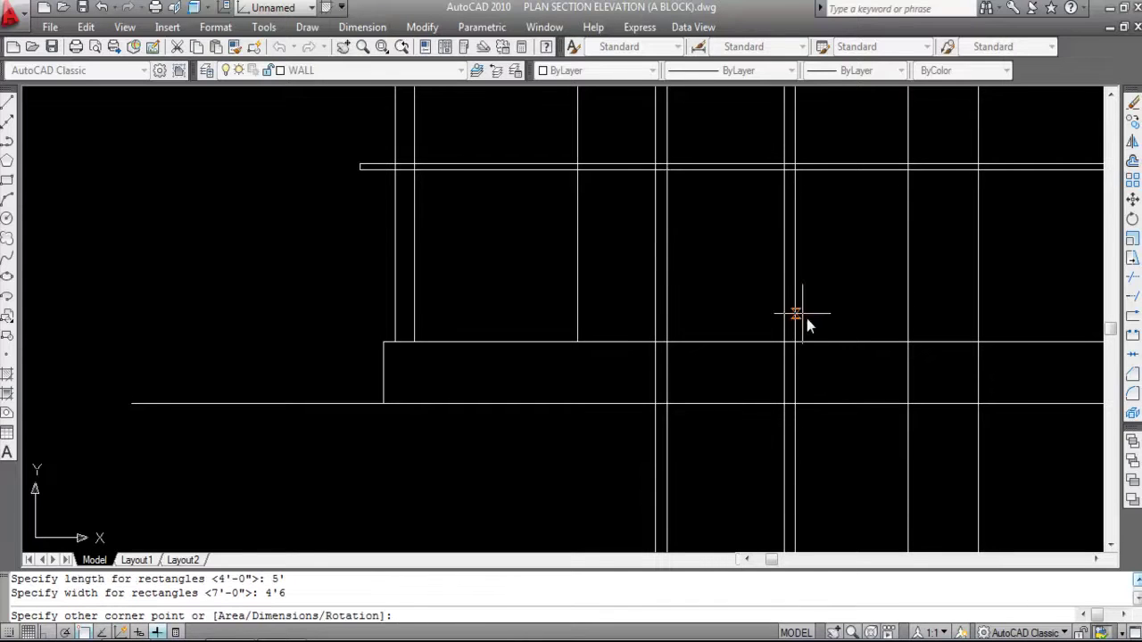
click(832, 328)
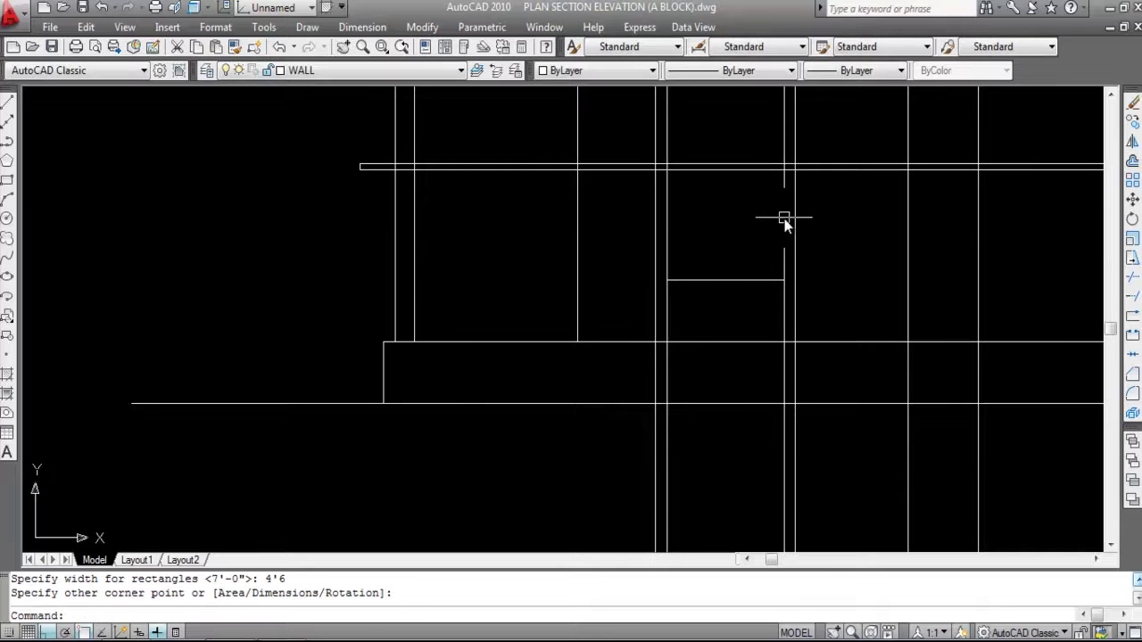
Erase the two vertical construction lines running through the left and right edges of the window rectangle.
click(784, 324)
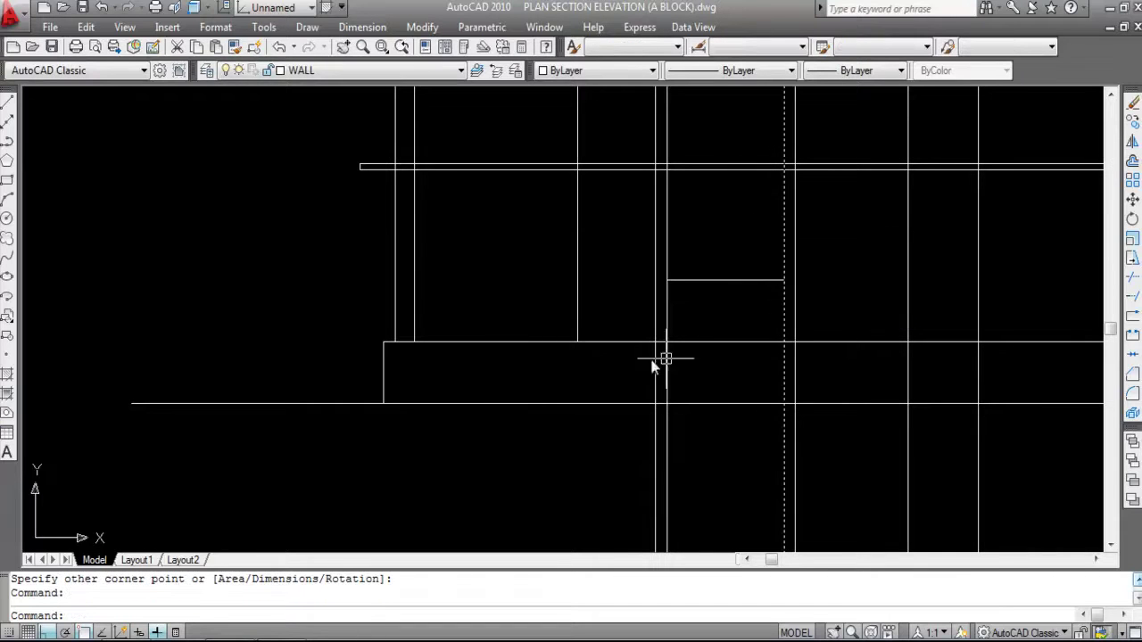
click(667, 321)
key(Delete)
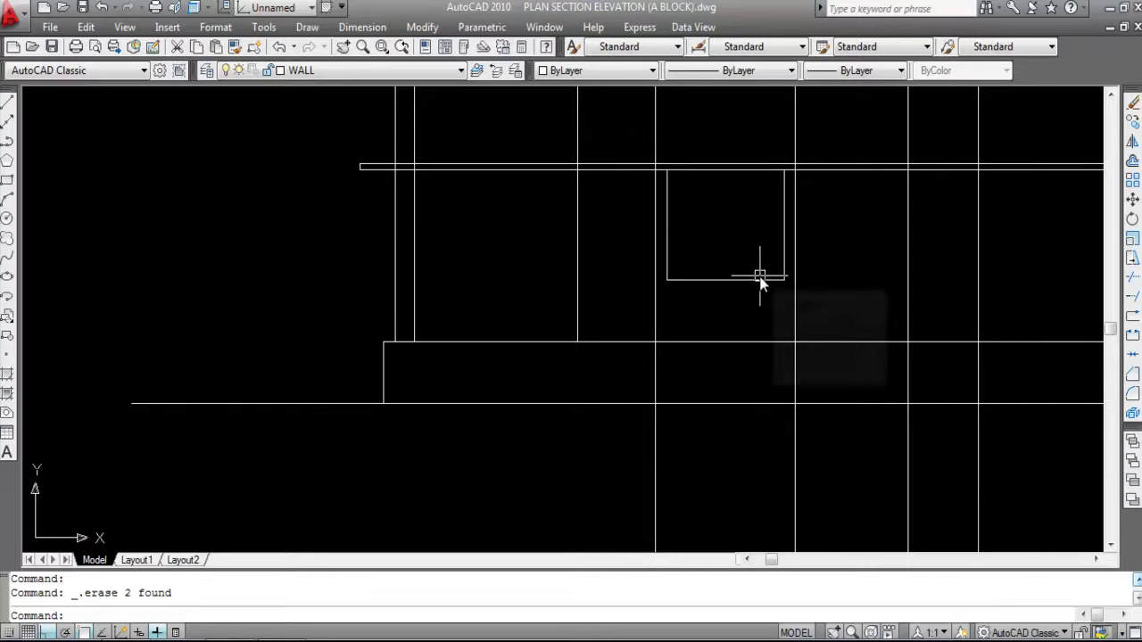
Offset the window rectangle 3" inward to form its frame.
text(O)
key(Return)
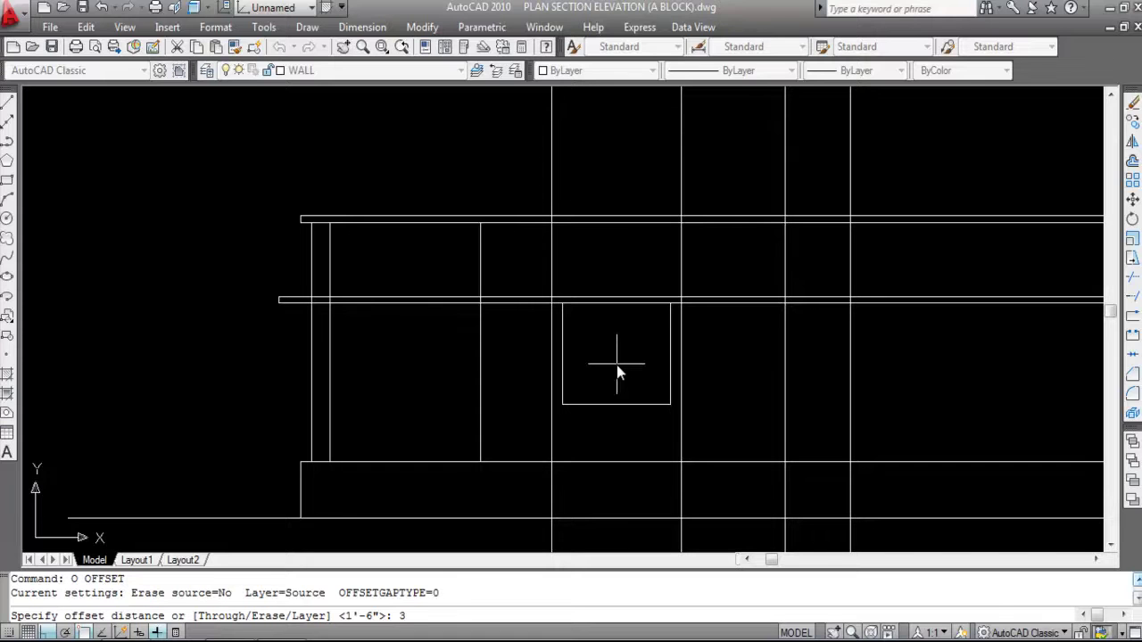
key(Return)
click(588, 403)
click(594, 339)
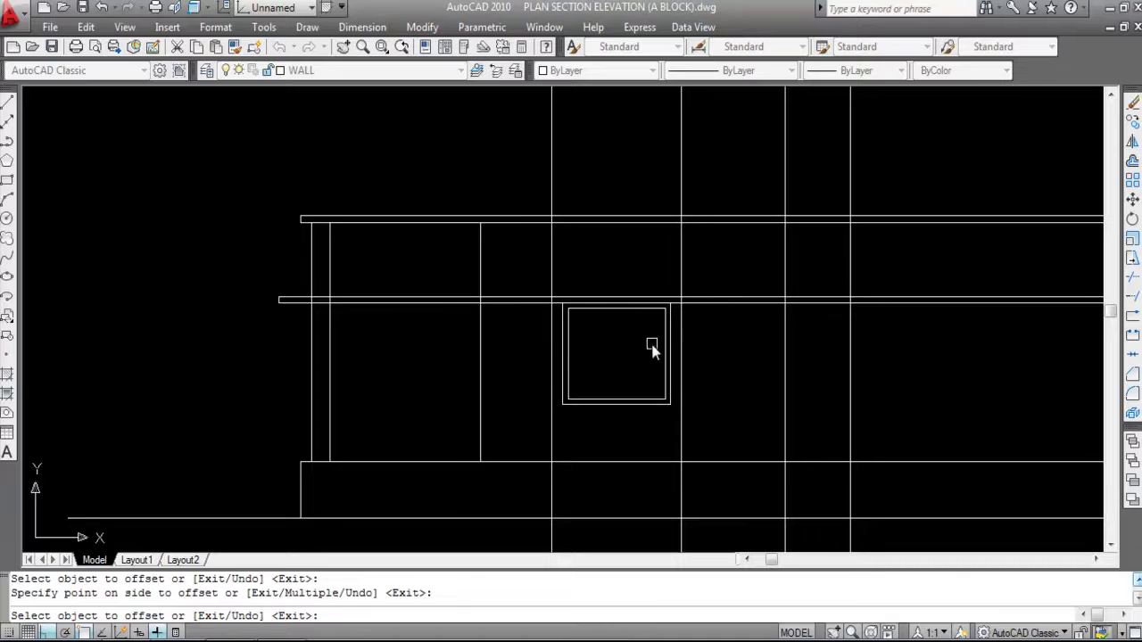
key(Escape)
Draw a vertical centre line inside the window from the midpoint of the inner frame's top edge to its bottom edge.
scroll(603, 316, up, 2)
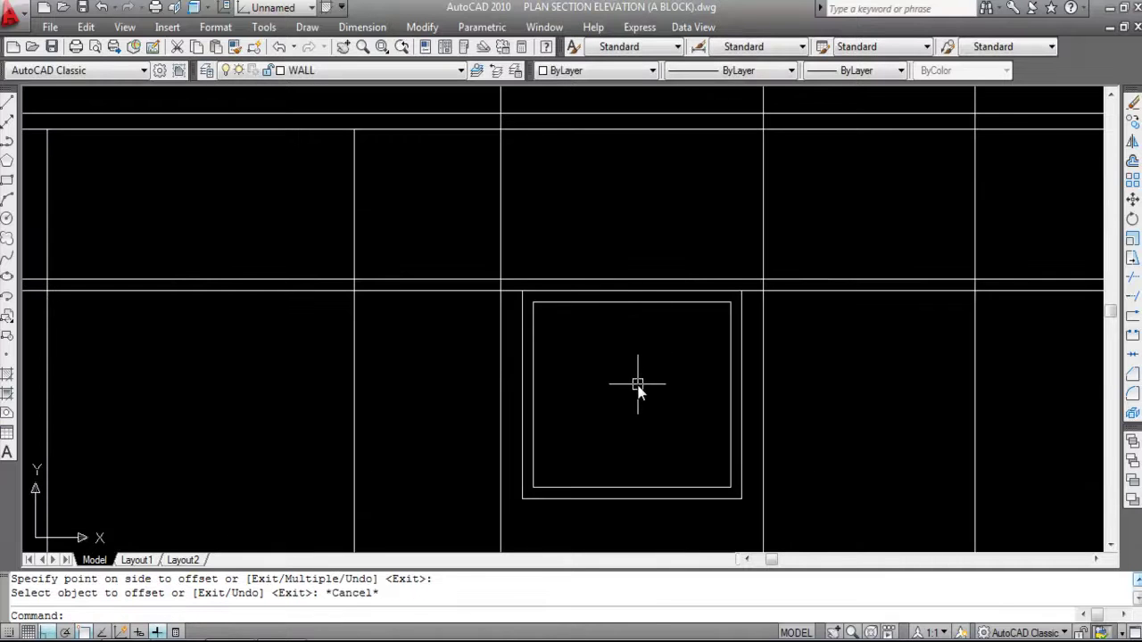
text(L)
key(Return)
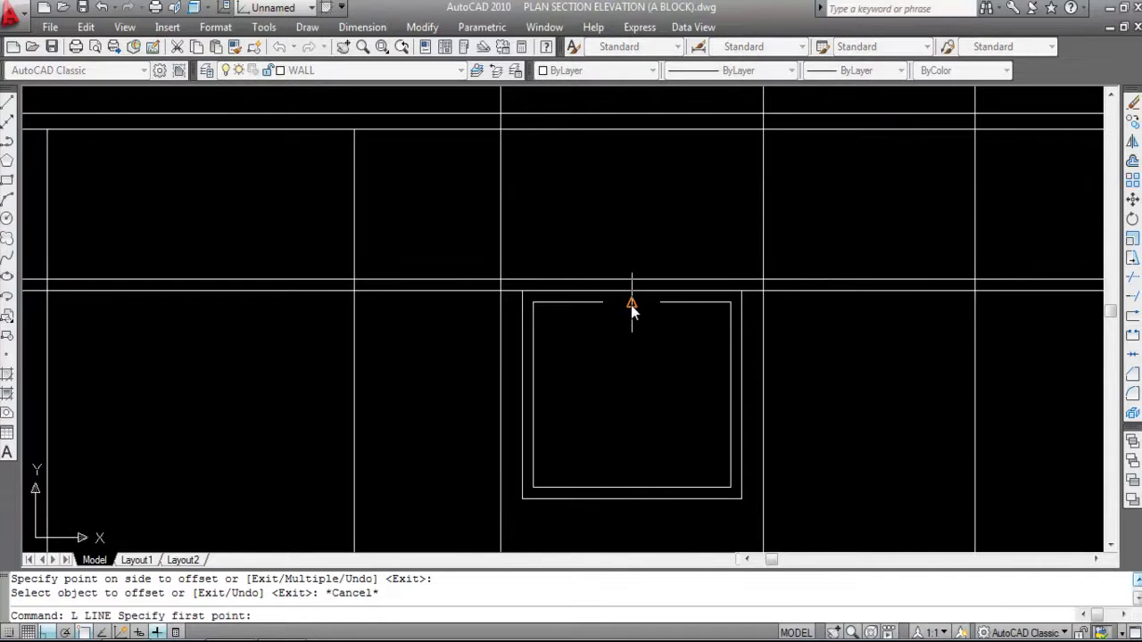
click(631, 304)
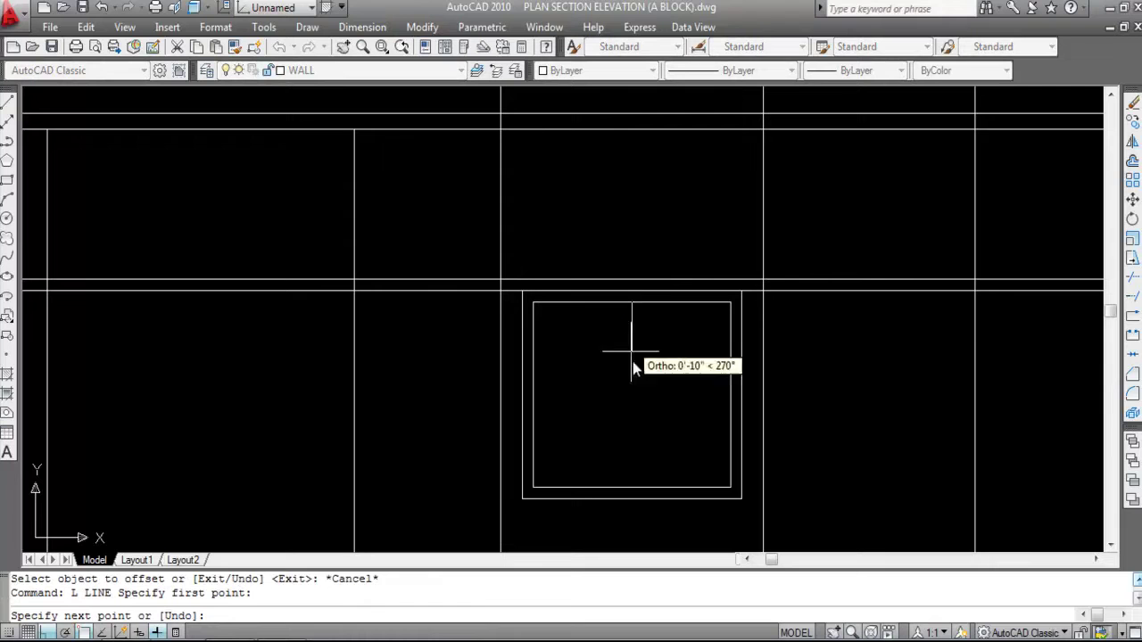
click(637, 484)
key(Escape)
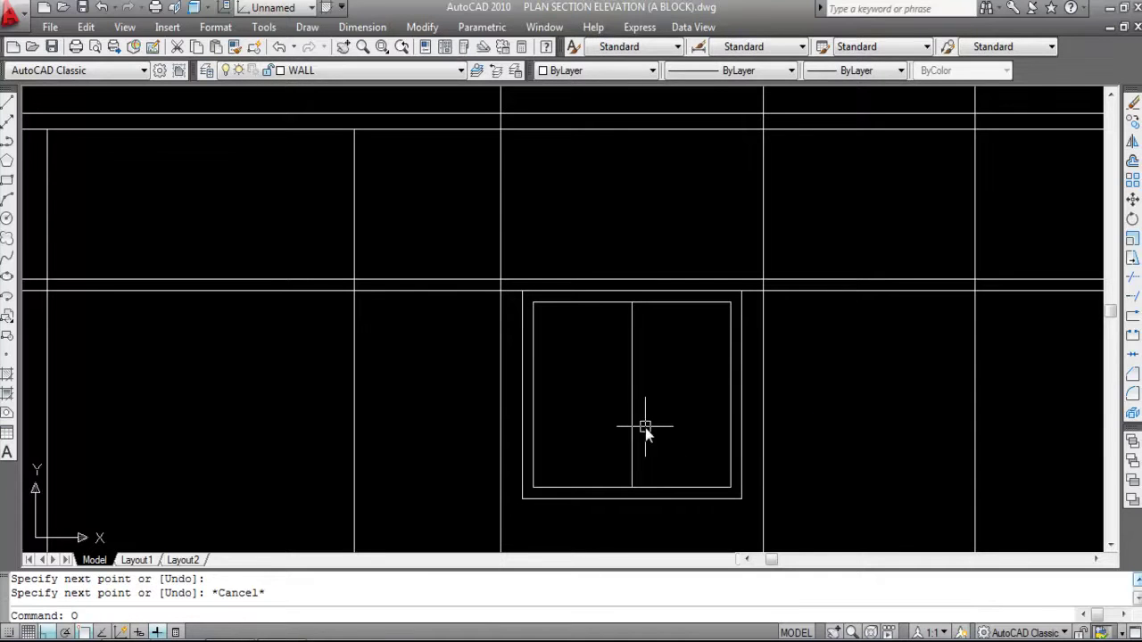
Offset the window's vertical centre line 1" to each side to form the mullion.
text(O)
key(Return)
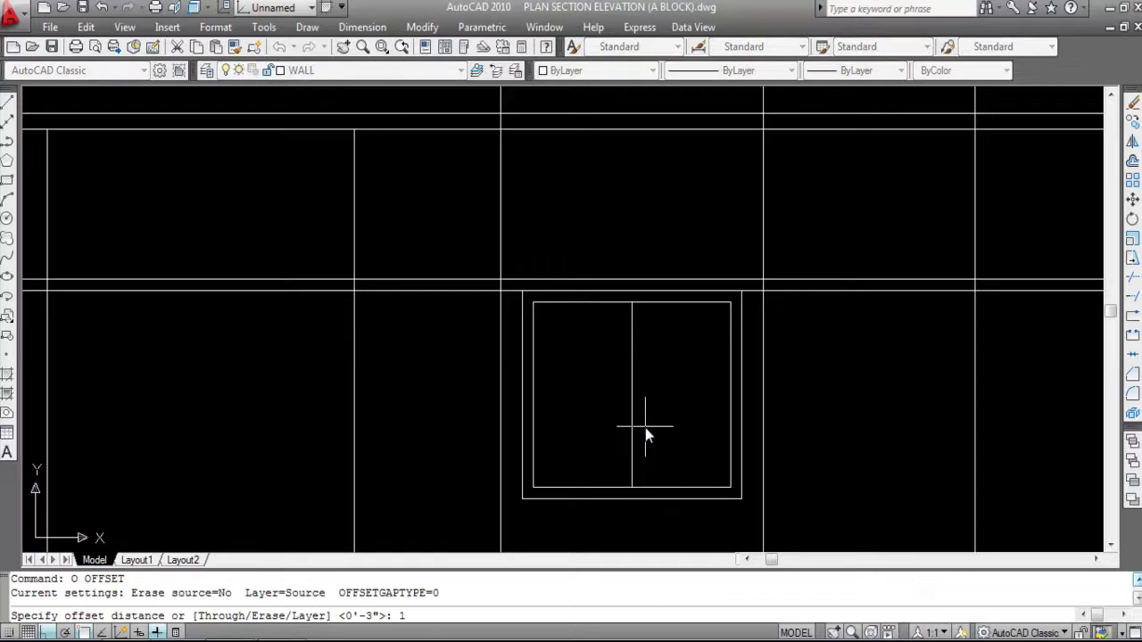
text(1)
key(Return)
click(633, 402)
click(588, 390)
scroll(644, 416, up, 3)
click(622, 413)
click(710, 428)
key(Escape)
Erase the original centre line between the two mullion lines of the window.
scroll(619, 321, up, 2)
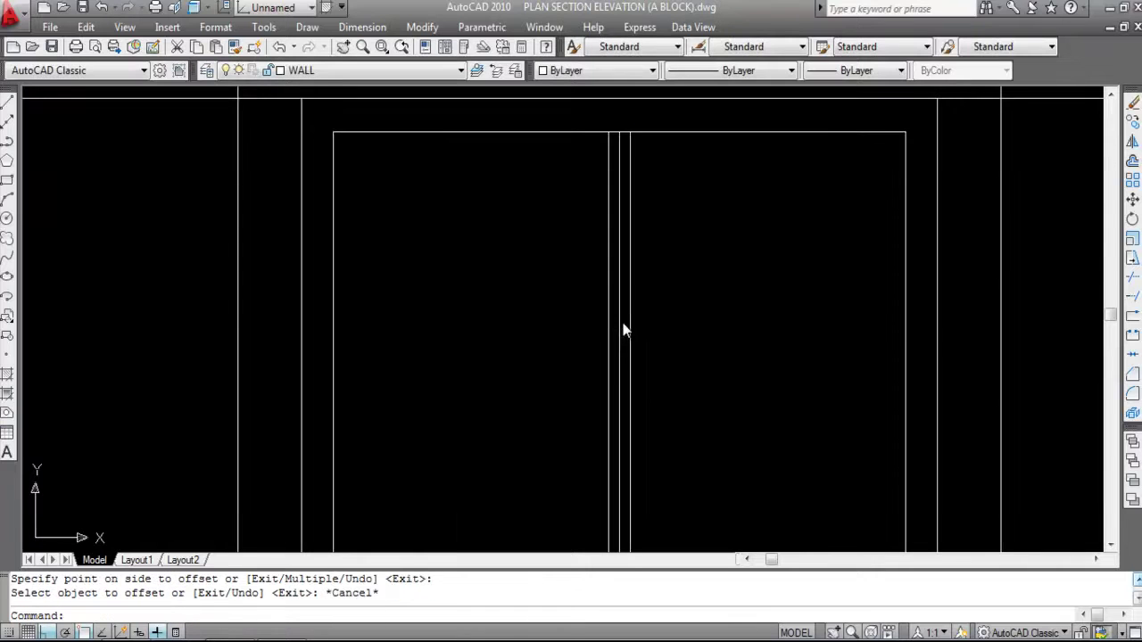
click(620, 322)
key(Delete)
scroll(556, 265, down, 5)
scroll(684, 377, down, 1)
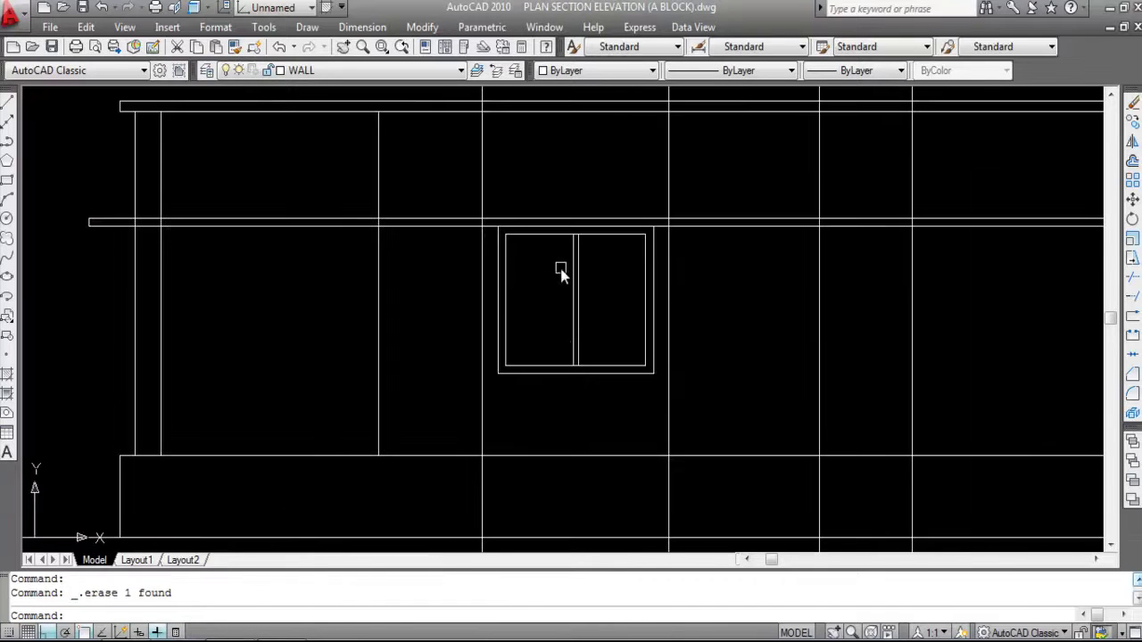
Offset the top line of the sunshade band 1' downward across the window.
mouse_move(637, 378)
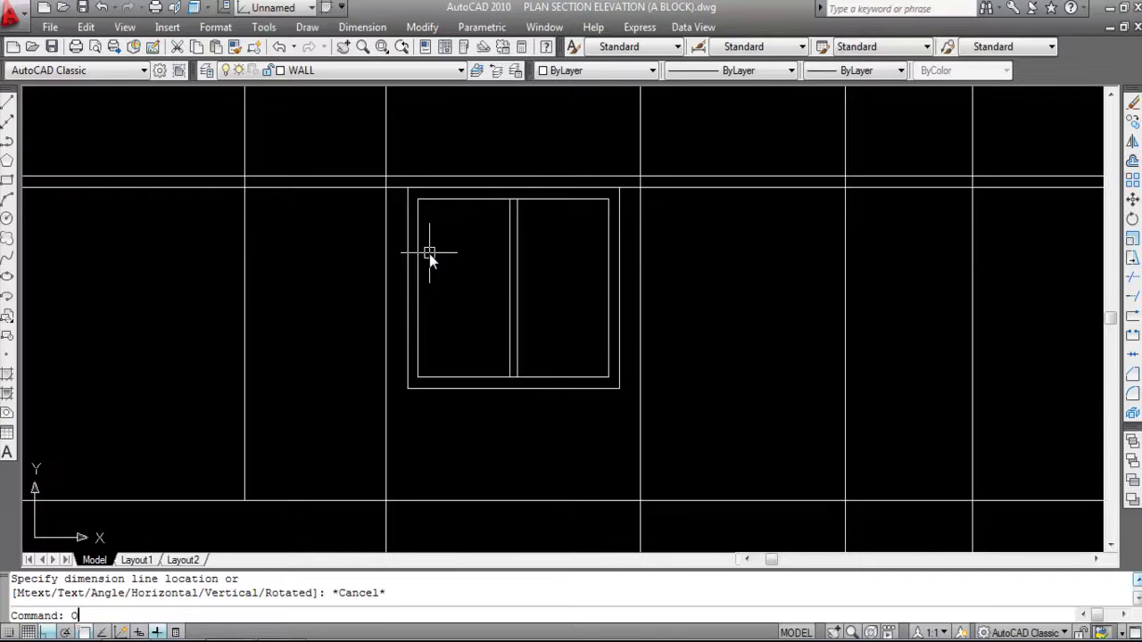
key(Escape)
text(O)
key(Return)
text(1)
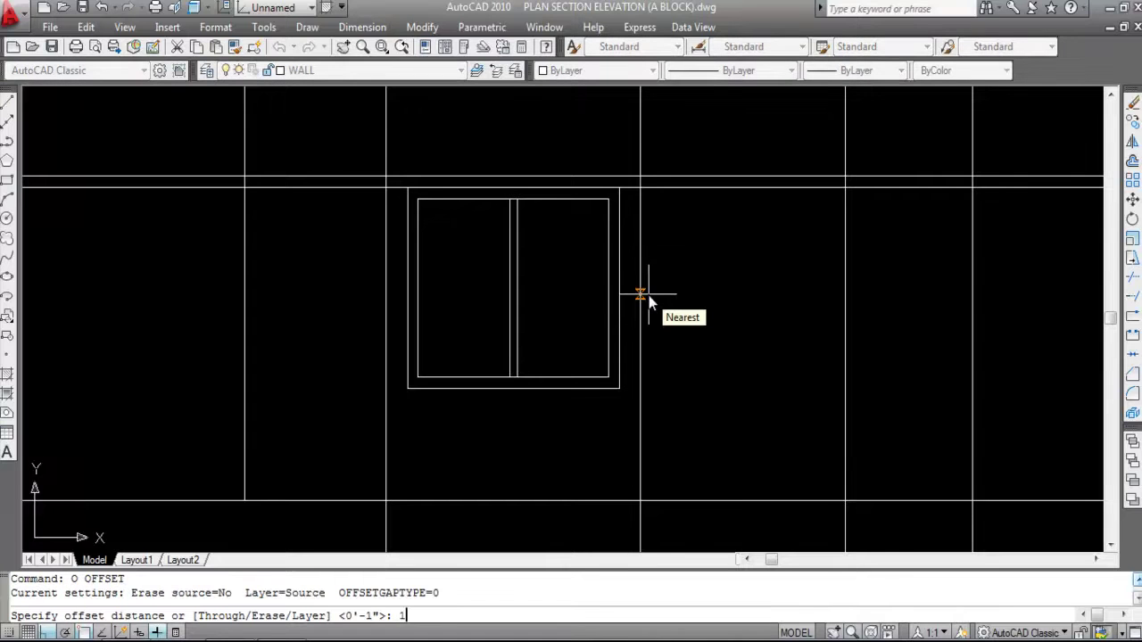
text(')
key(Return)
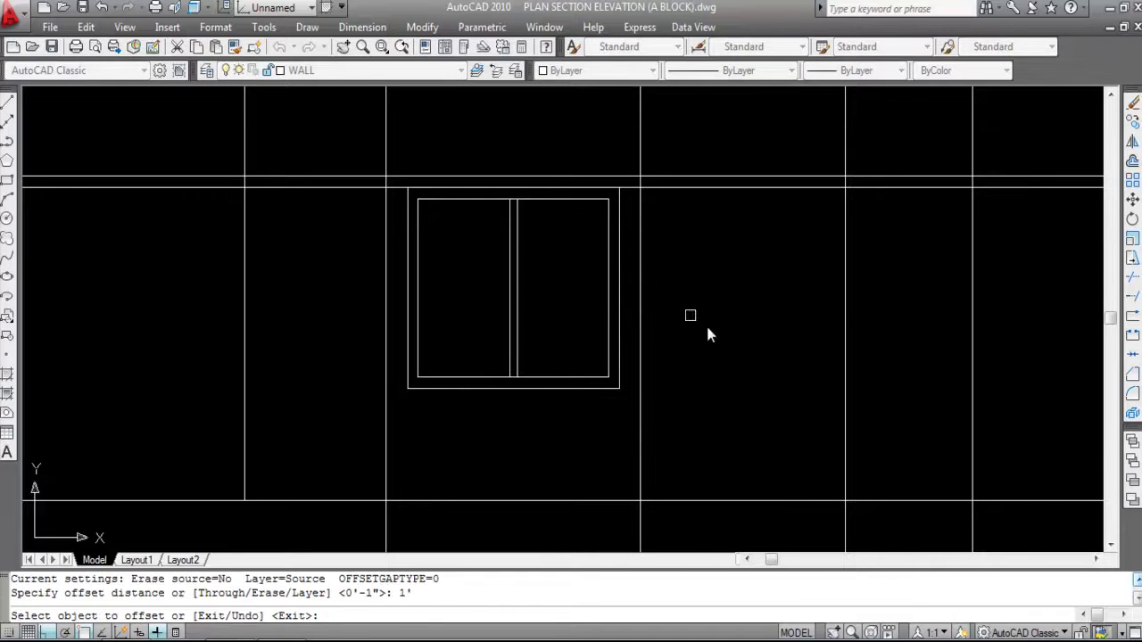
scroll(768, 330, down, 2)
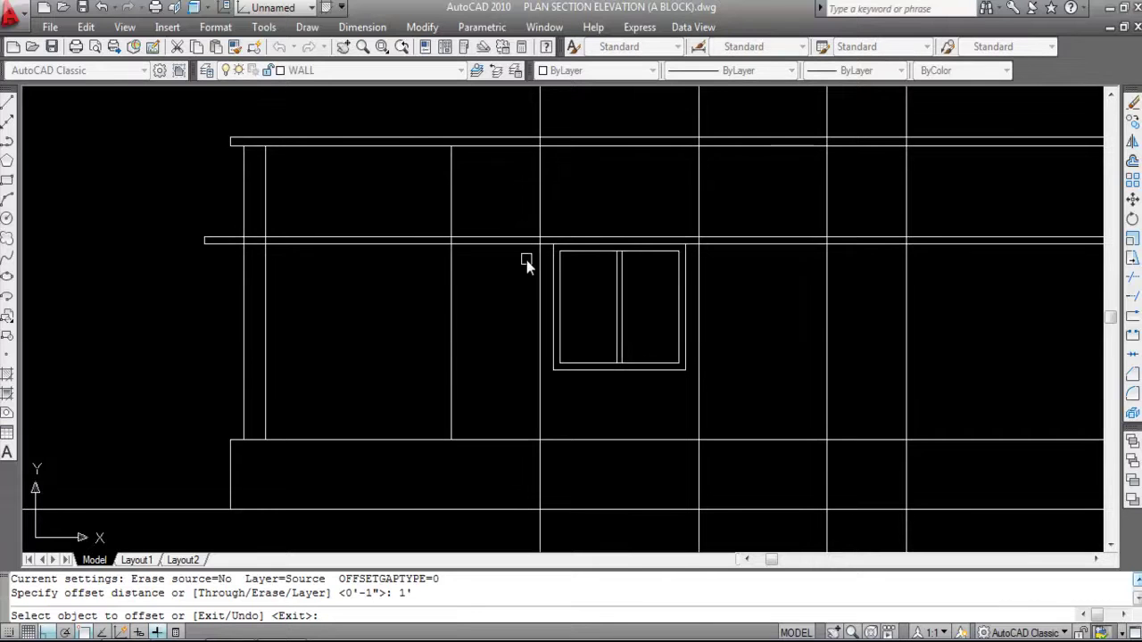
scroll(574, 283, up, 2)
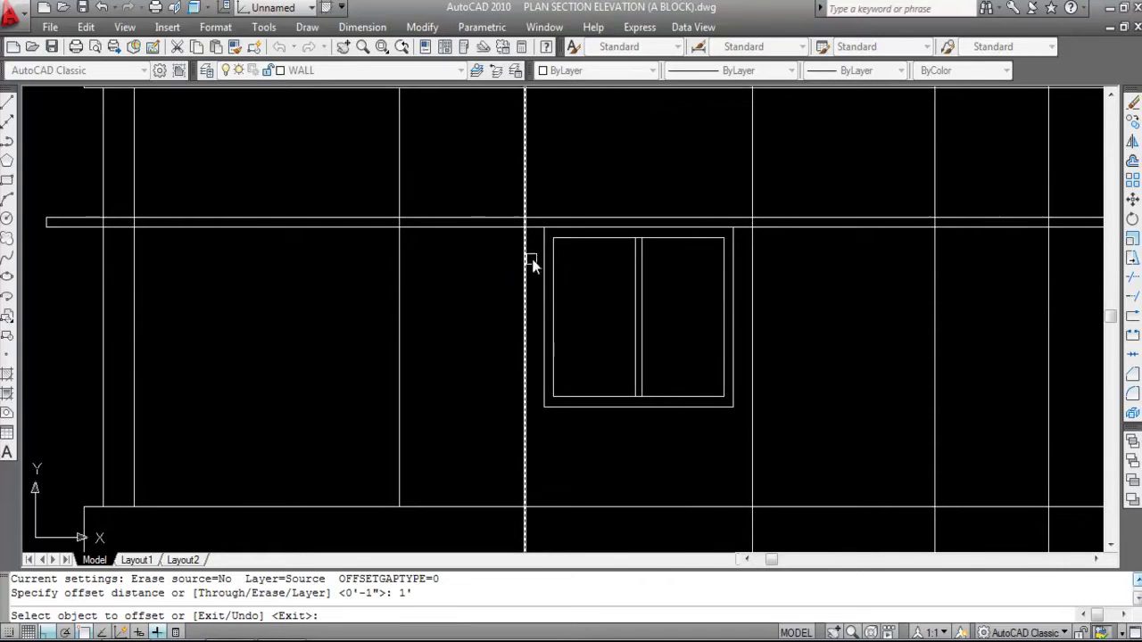
scroll(592, 291, down, 2)
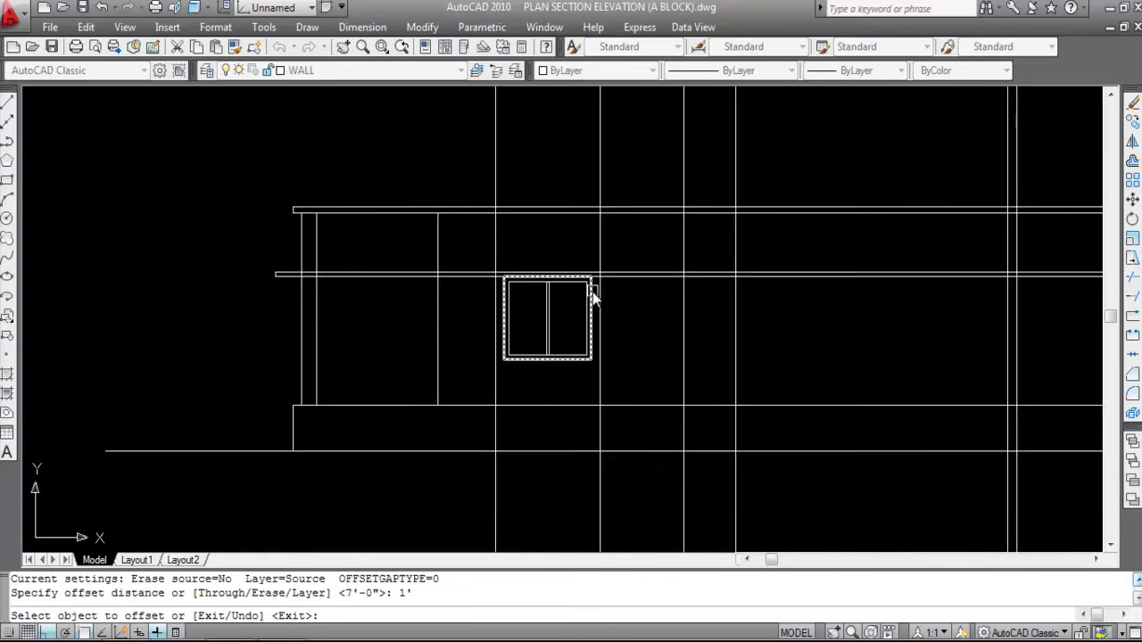
scroll(505, 268, up, 2)
click(491, 267)
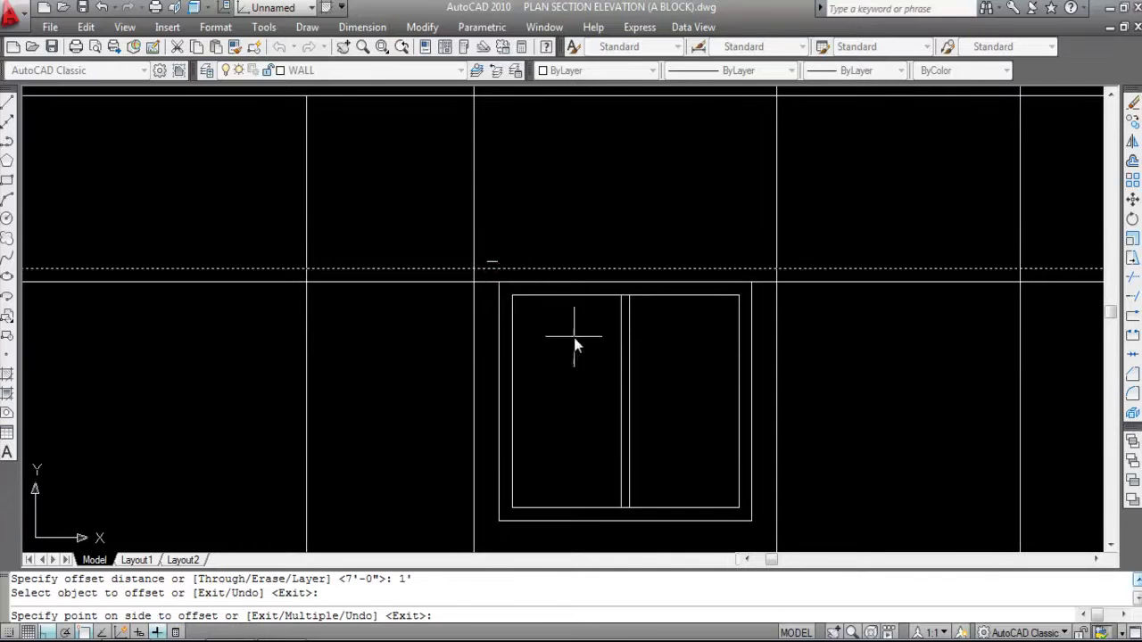
scroll(565, 324, down, 2)
click(501, 368)
scroll(535, 317, up, 1)
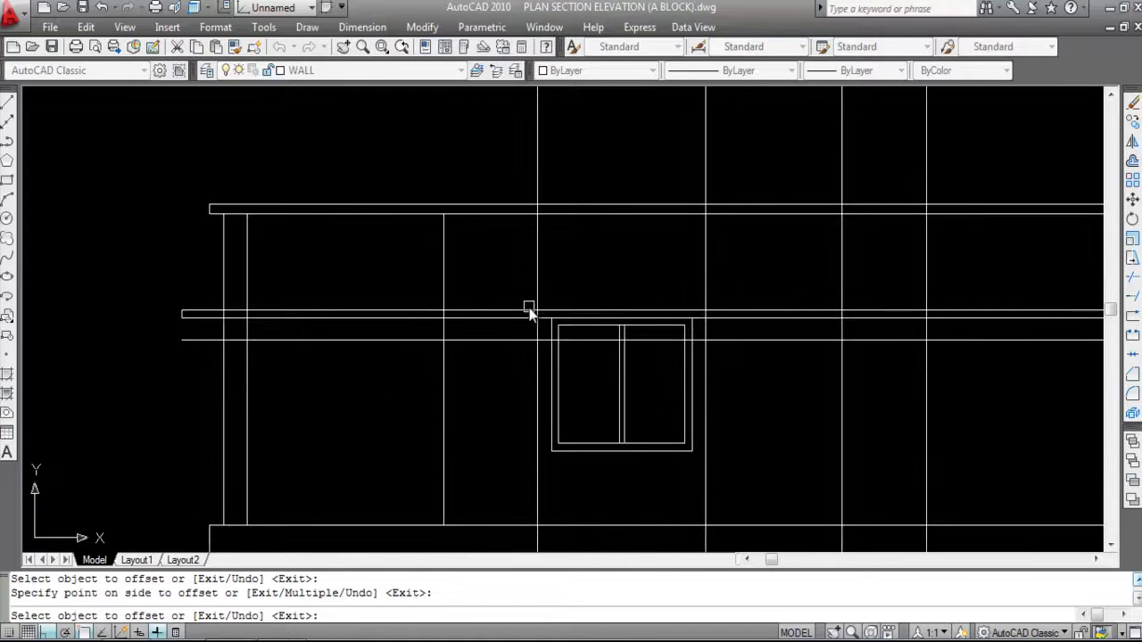
scroll(555, 355, up, 2)
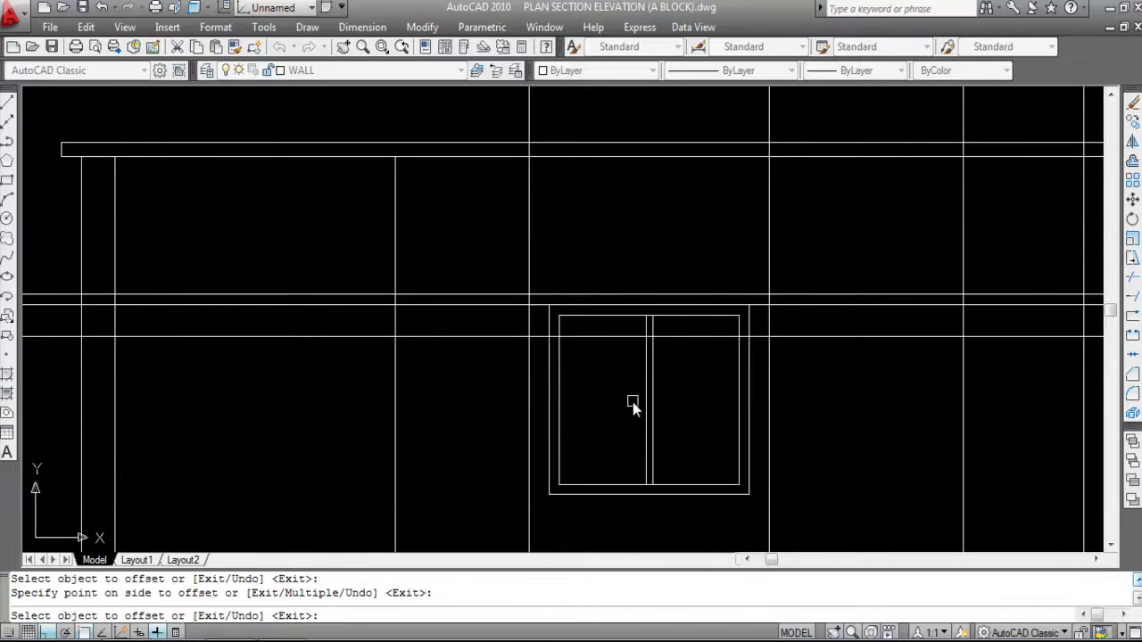
key(Escape)
scroll(566, 356, down, 2)
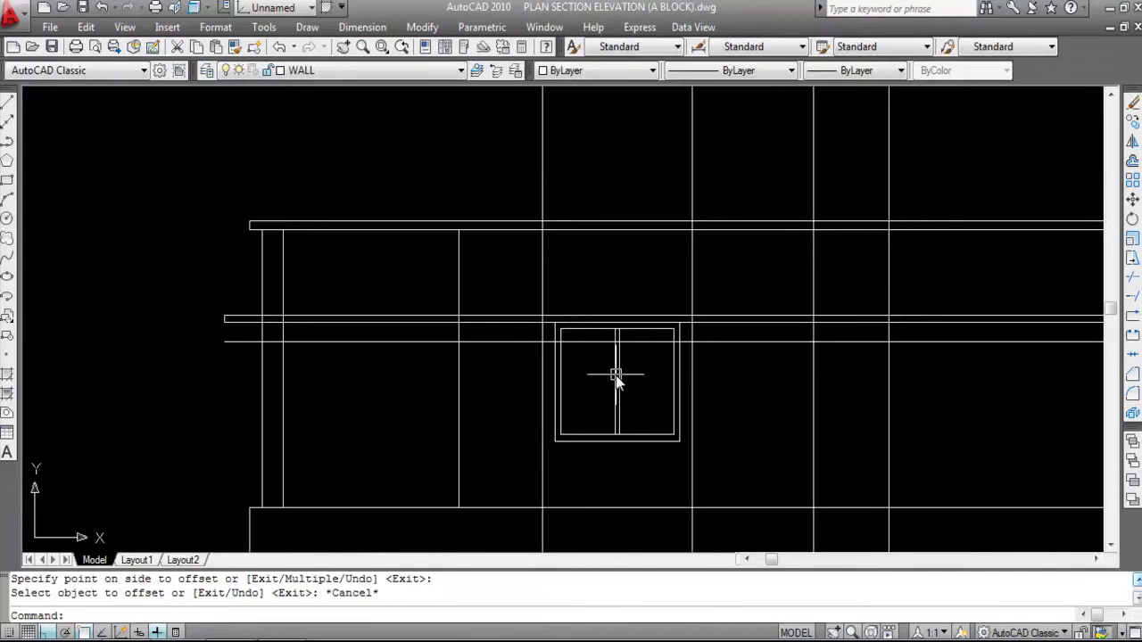
Draw a sunshade rectangle between the two vertical construction lines flanking the window, from the band's top line down to the offset line.
text(REC)
key(Return)
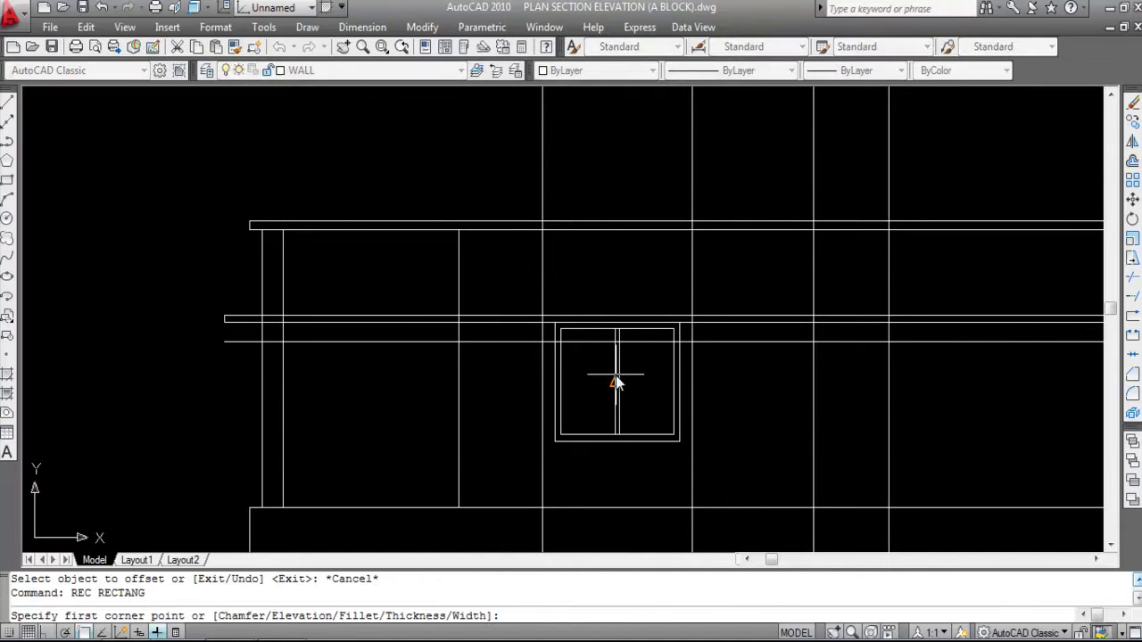
scroll(566, 348, up, 2)
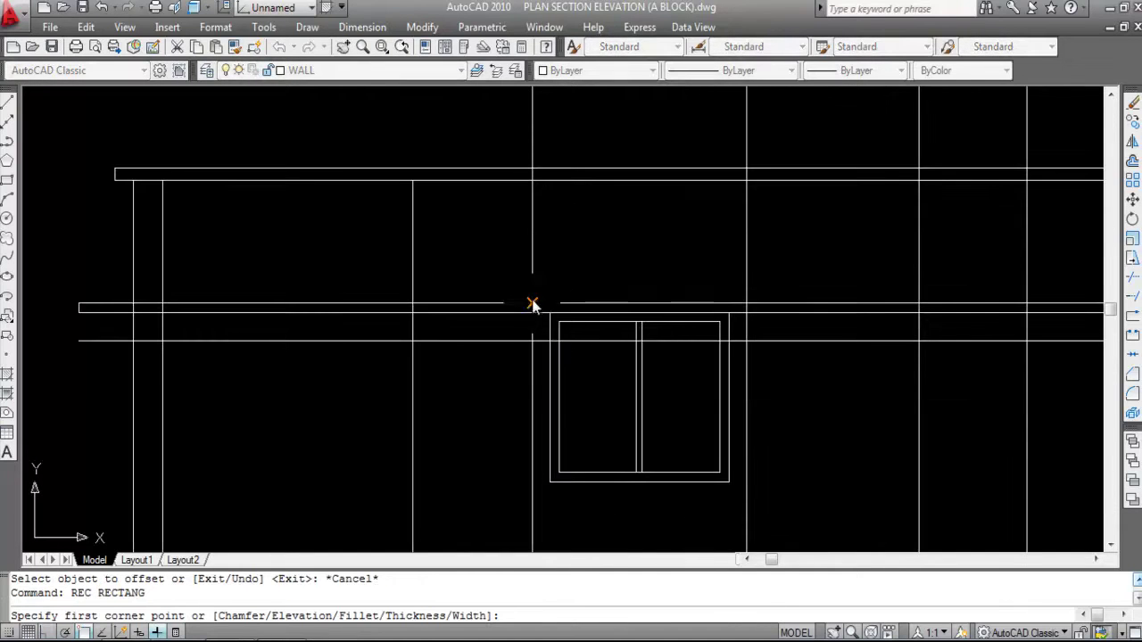
click(533, 306)
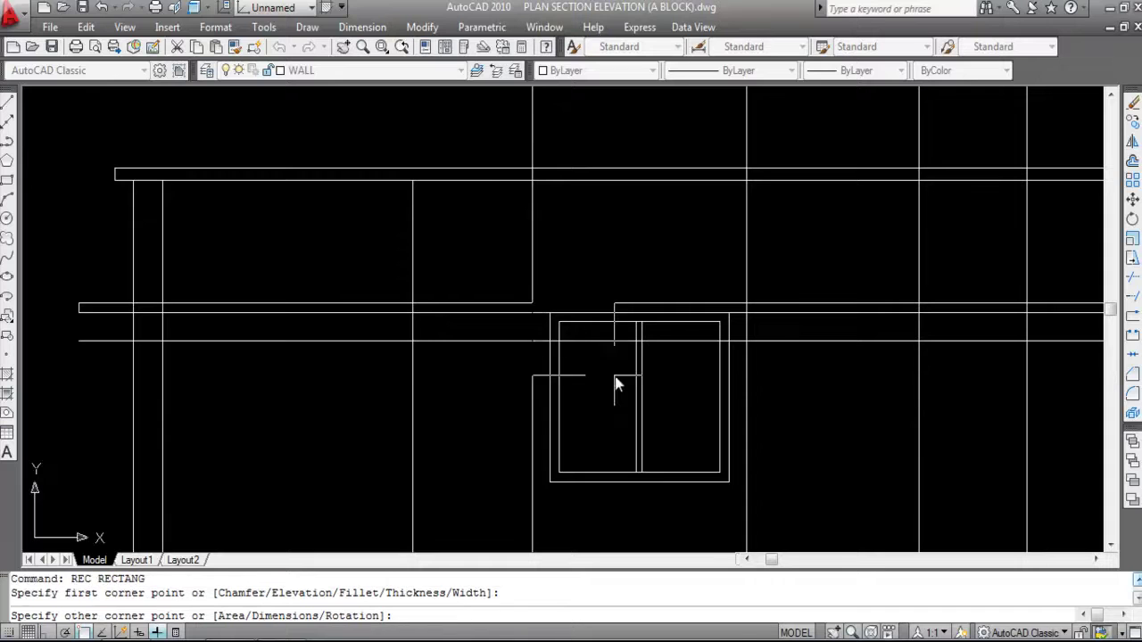
click(747, 346)
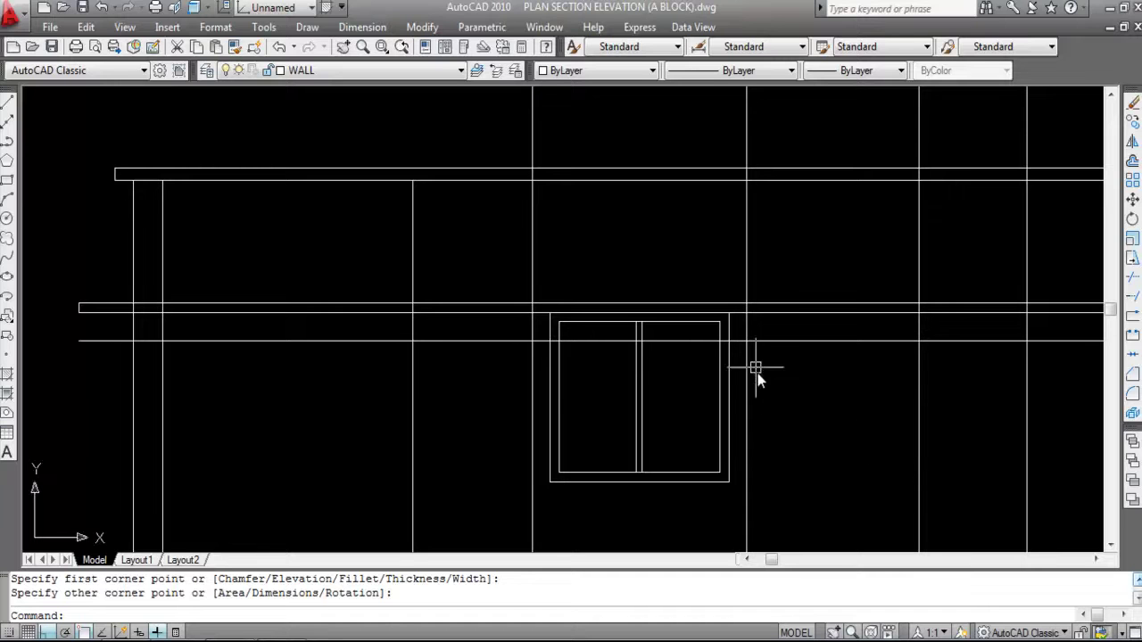
Erase the two vertical construction lines flanking the window.
scroll(702, 268, down, 2)
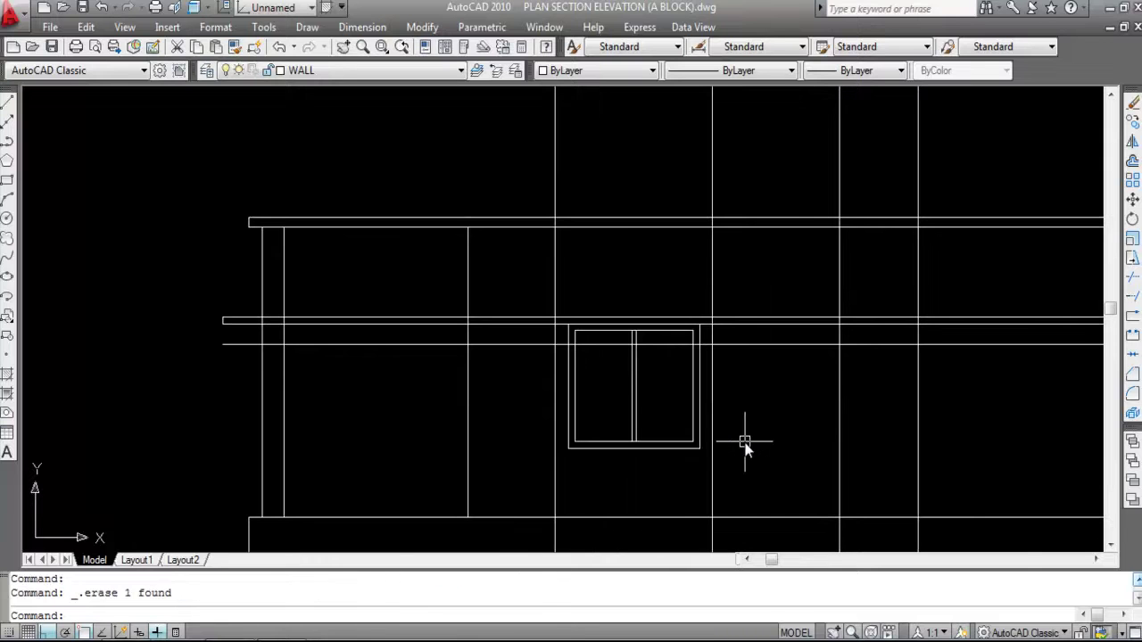
scroll(693, 410, down, 2)
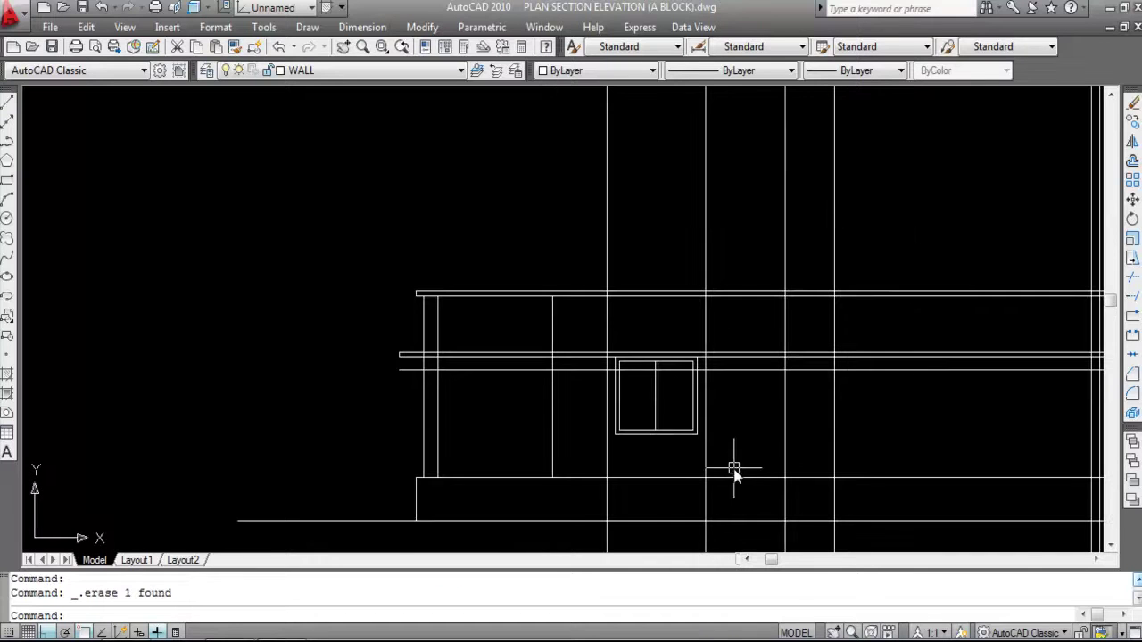
click(729, 460)
click(587, 464)
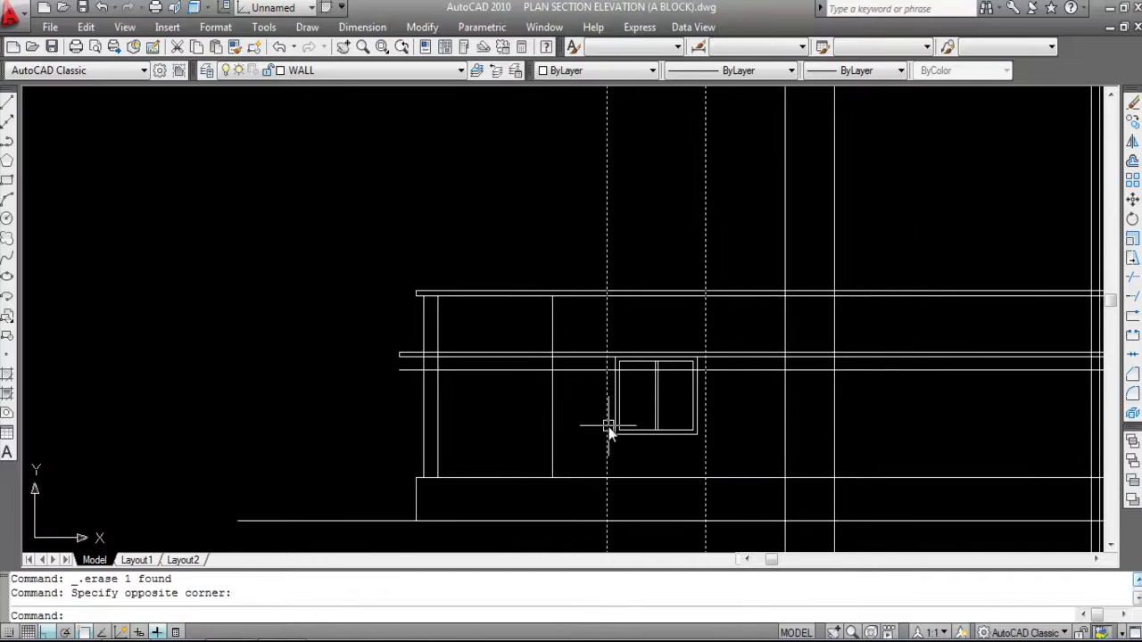
key(Delete)
Erase the long horizontal offset line below the sunshade band.
scroll(627, 366, up, 3)
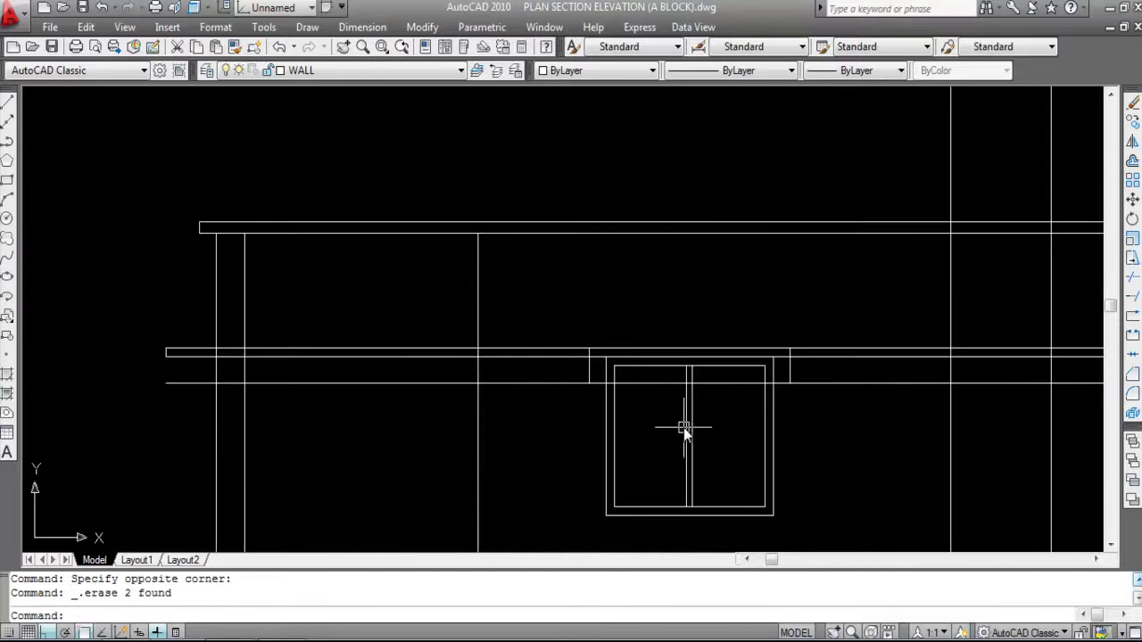
click(369, 384)
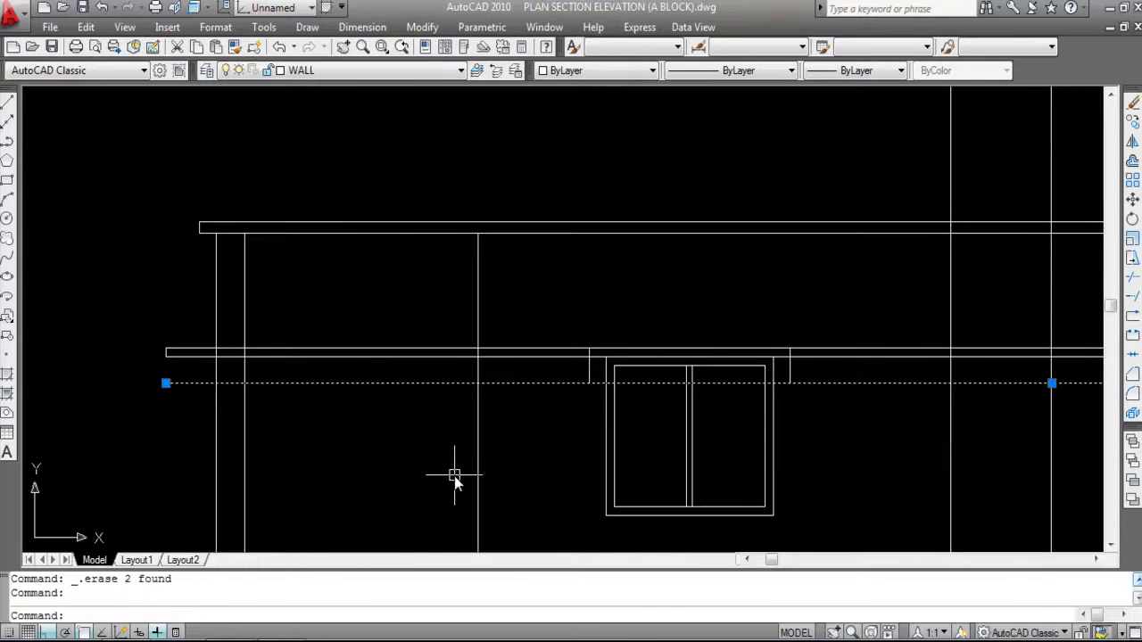
key(Delete)
scroll(639, 380, up, 2)
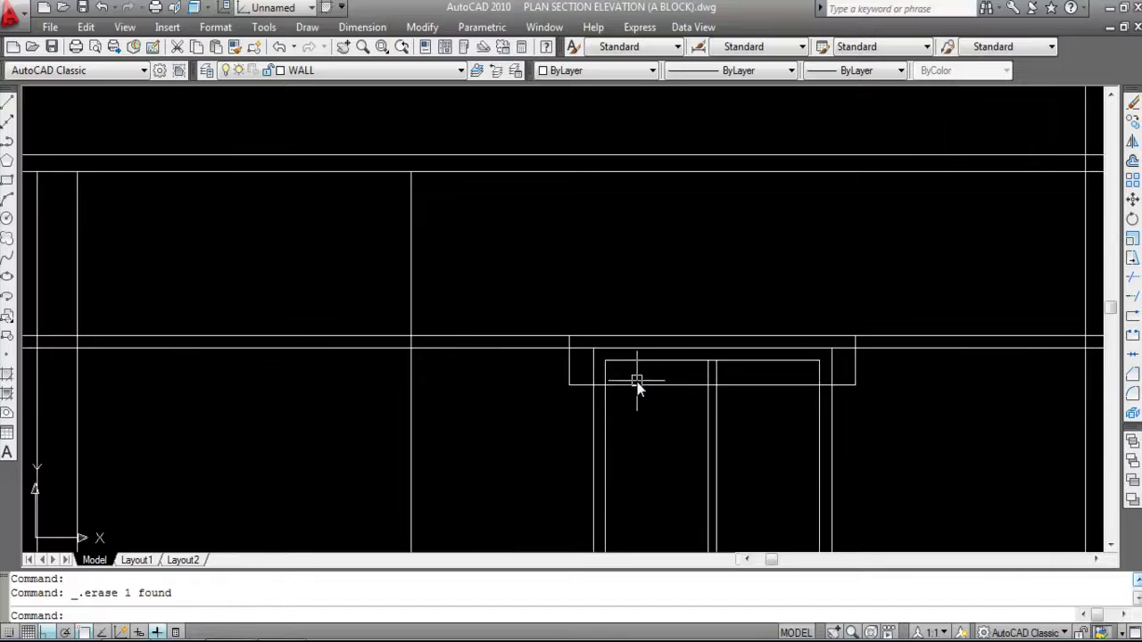
Trim the bottom edge of the sunshade rectangle inside the window, using the outer window frame as the cutting edge.
scroll(575, 372, down, 3)
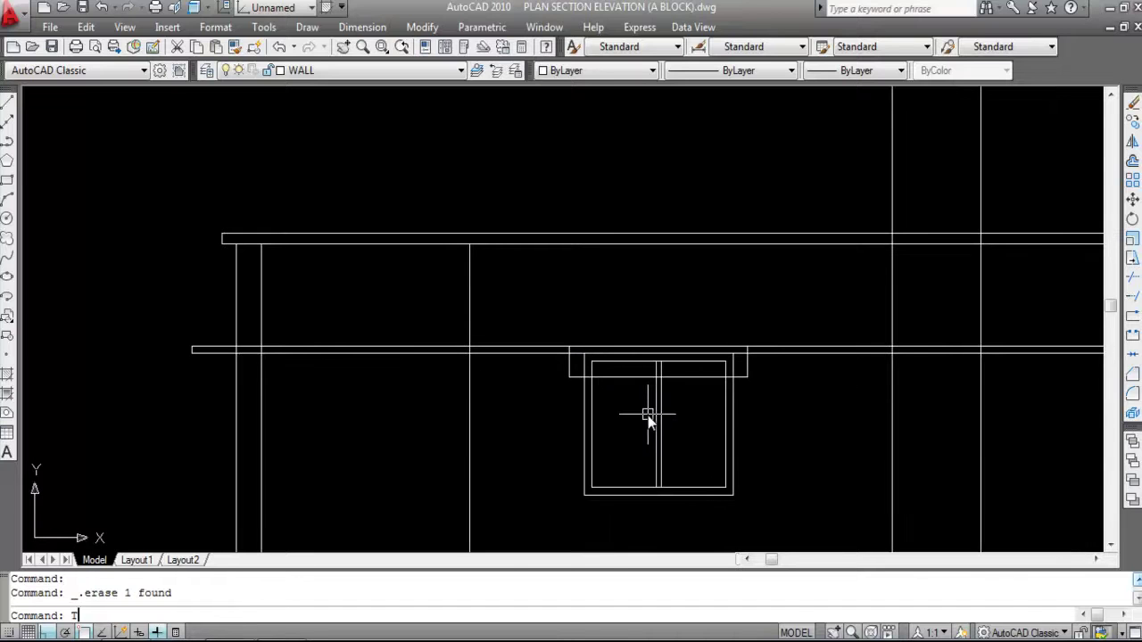
key(Return)
scroll(598, 375, up, 3)
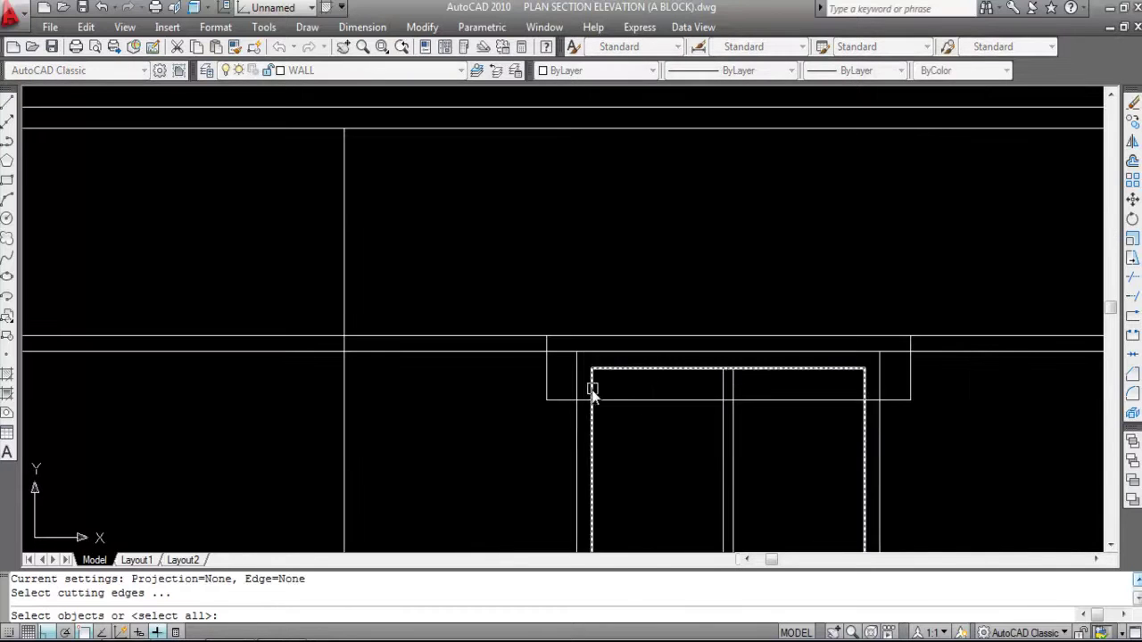
click(584, 370)
scroll(682, 380, down, 2)
key(Return)
click(671, 393)
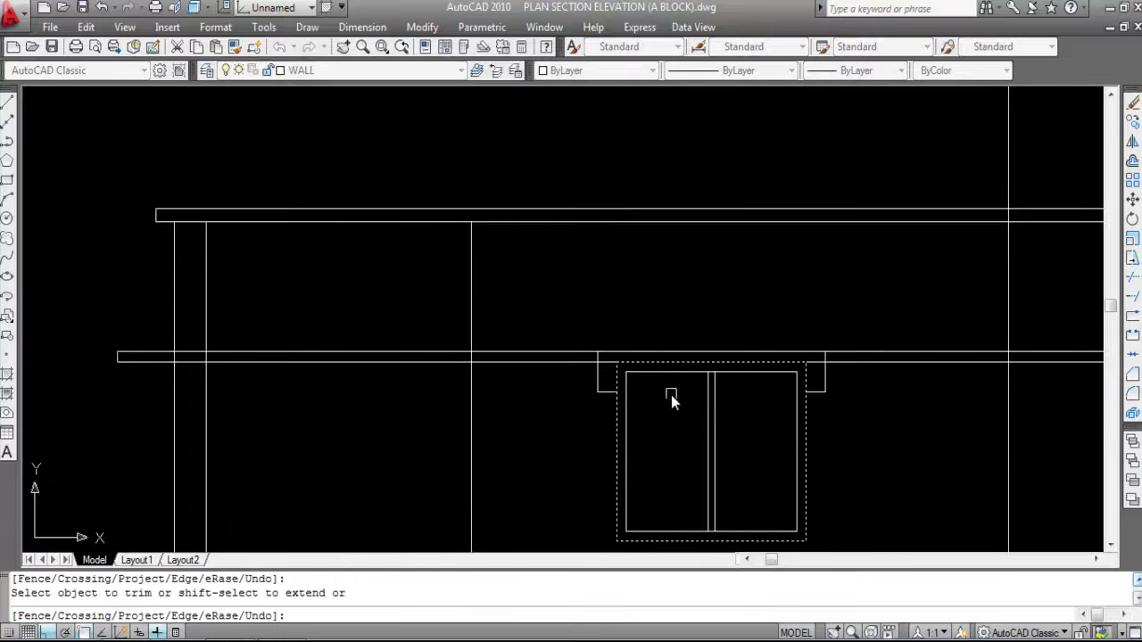
key(Escape)
Examine the side elevation against the floor plan below and the rear elevation beside it.
scroll(647, 369, down, 1)
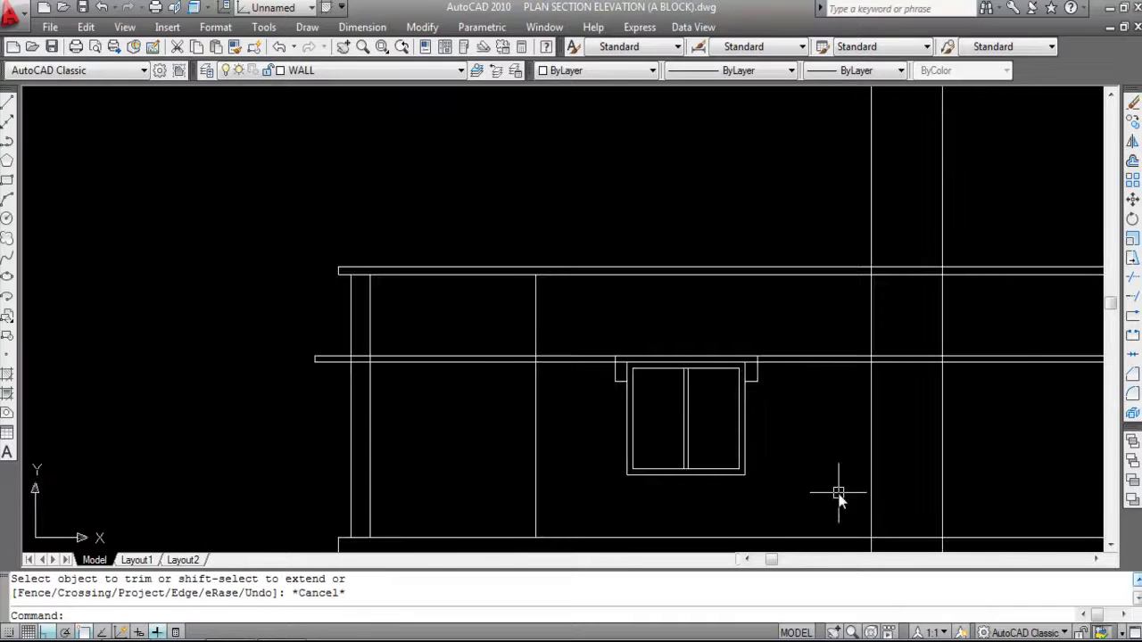
scroll(530, 321, down, 4)
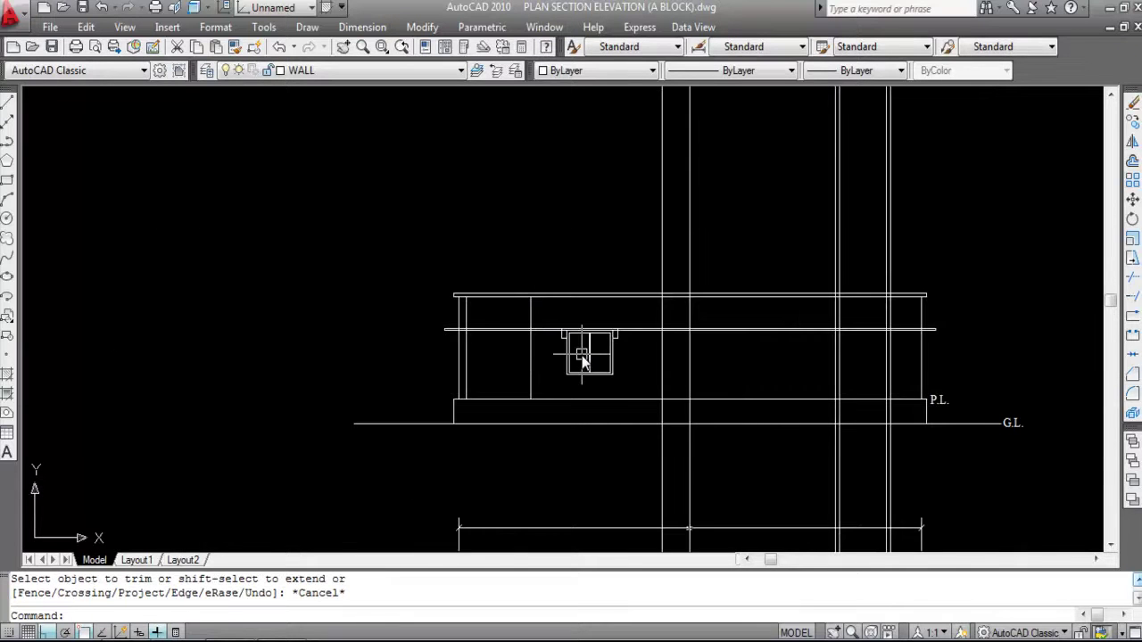
scroll(884, 371, up, 2)
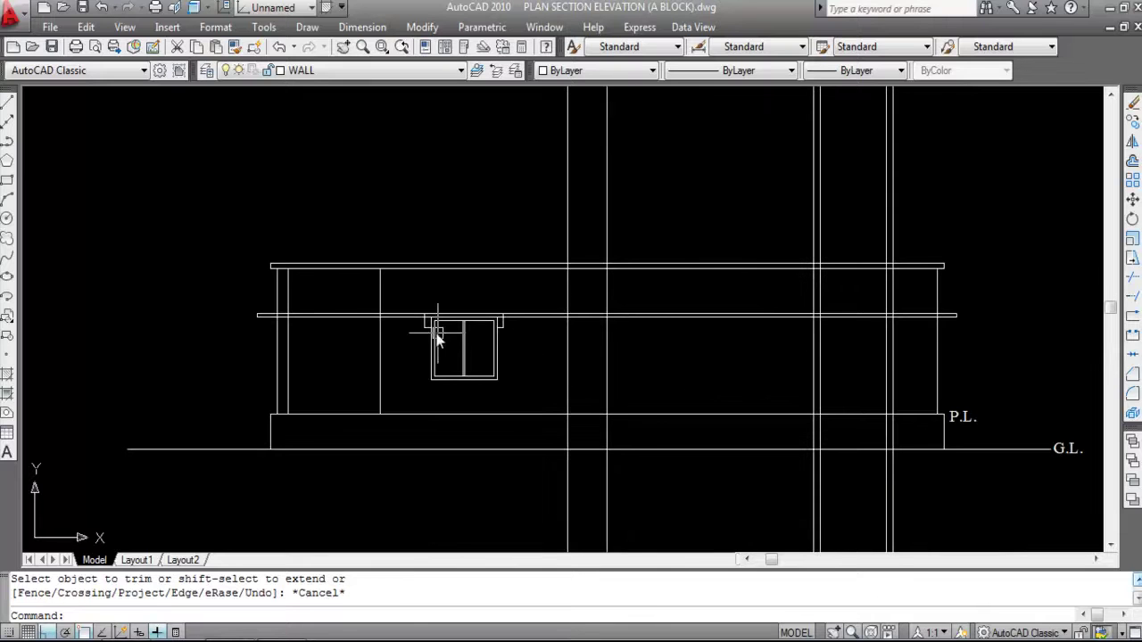
scroll(607, 306, down, 4)
scroll(714, 284, up, 3)
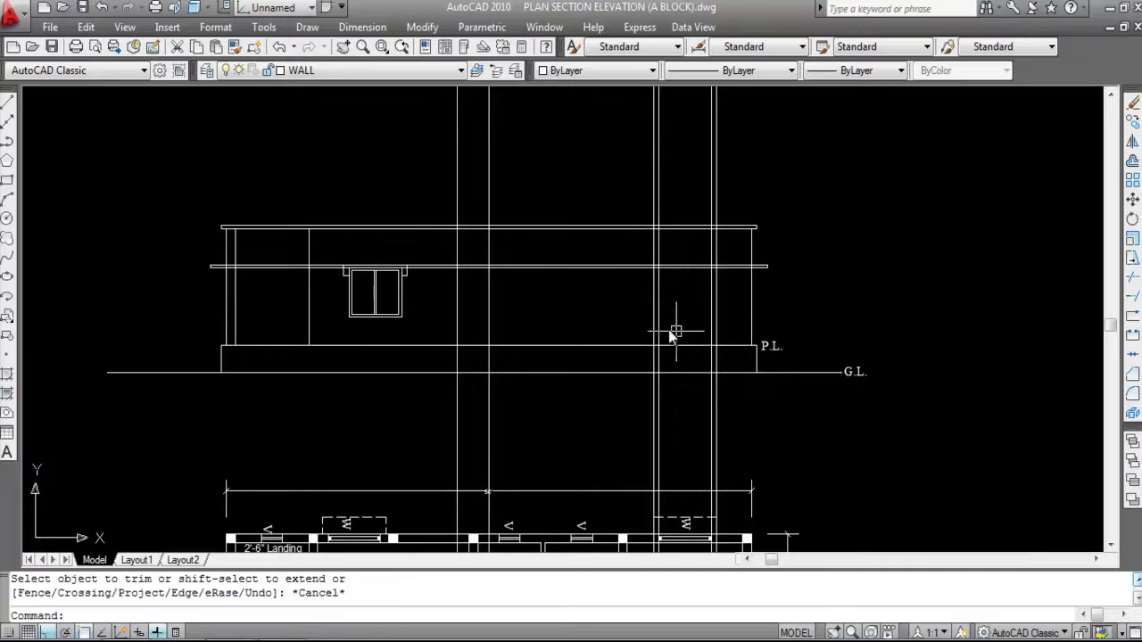
scroll(648, 217, down, 4)
mouse_move(614, 334)
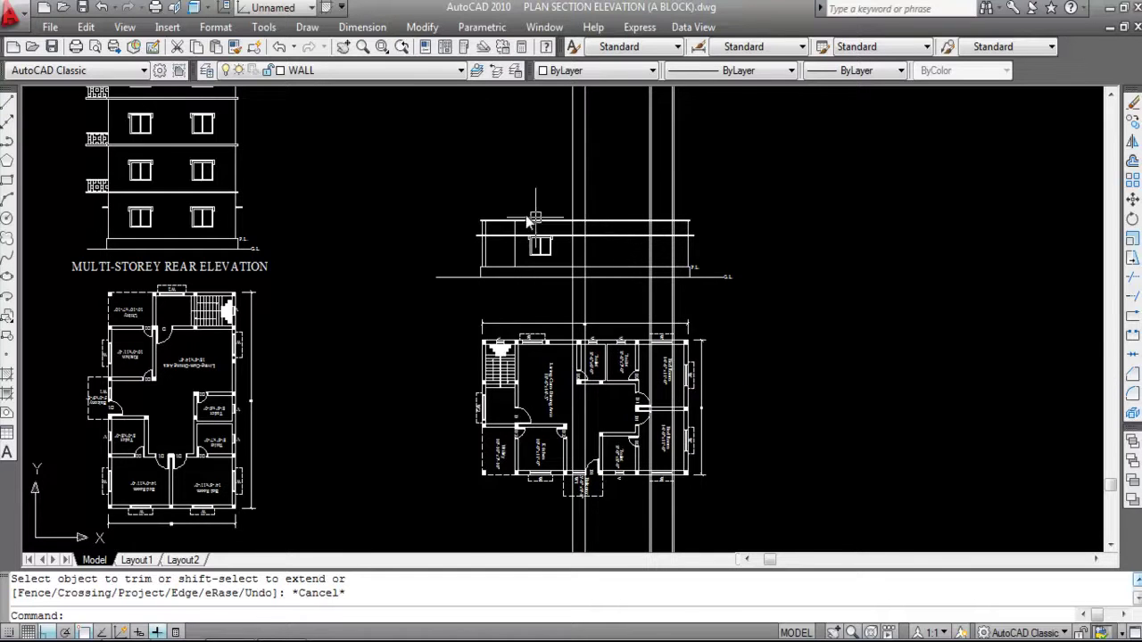
Trim away both lines of the long sunshade band between the left outer wall edge and the left construction line of the right-hand window.
scroll(550, 237, up, 5)
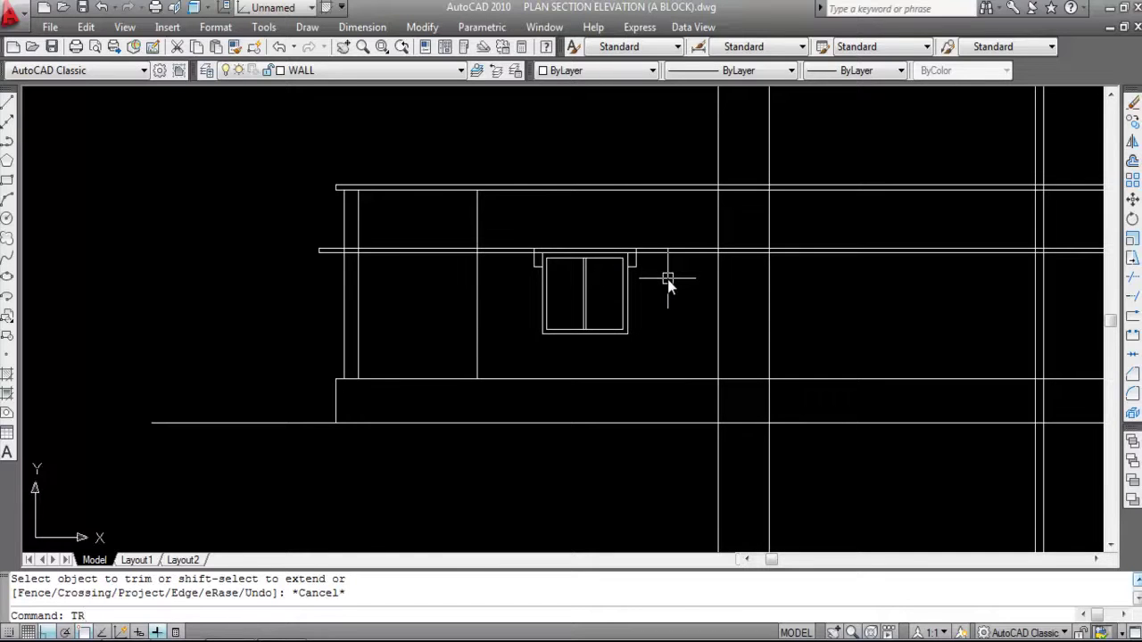
key(Return)
scroll(369, 262, up, 3)
click(327, 295)
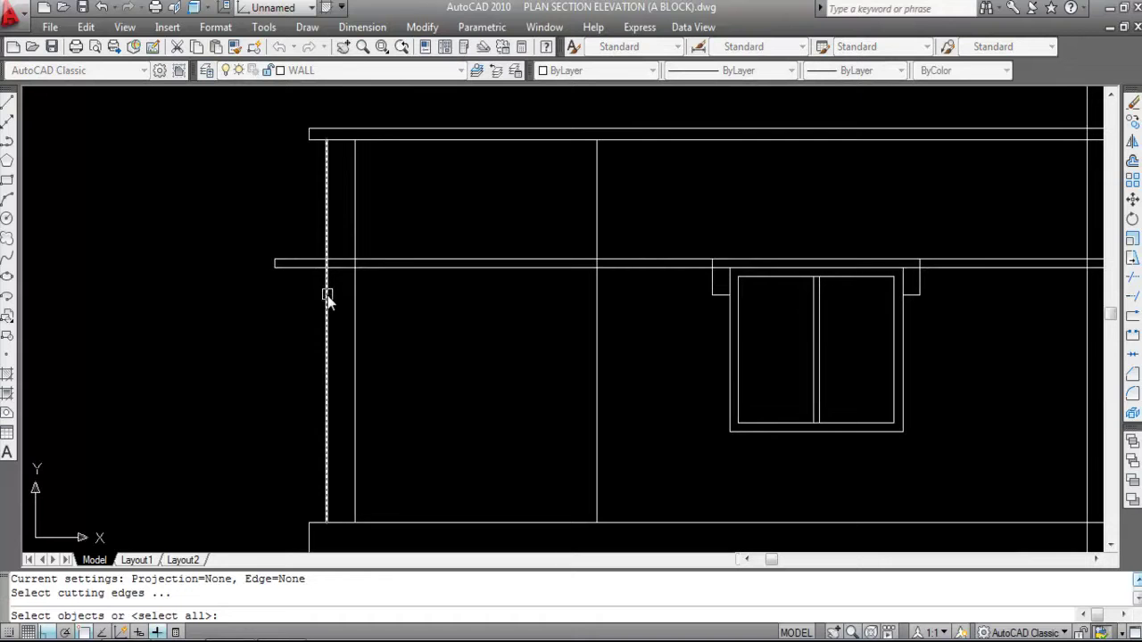
click(327, 296)
scroll(299, 261, down, 2)
scroll(898, 316, down, 4)
scroll(991, 295, up, 3)
click(962, 308)
scroll(880, 320, down, 2)
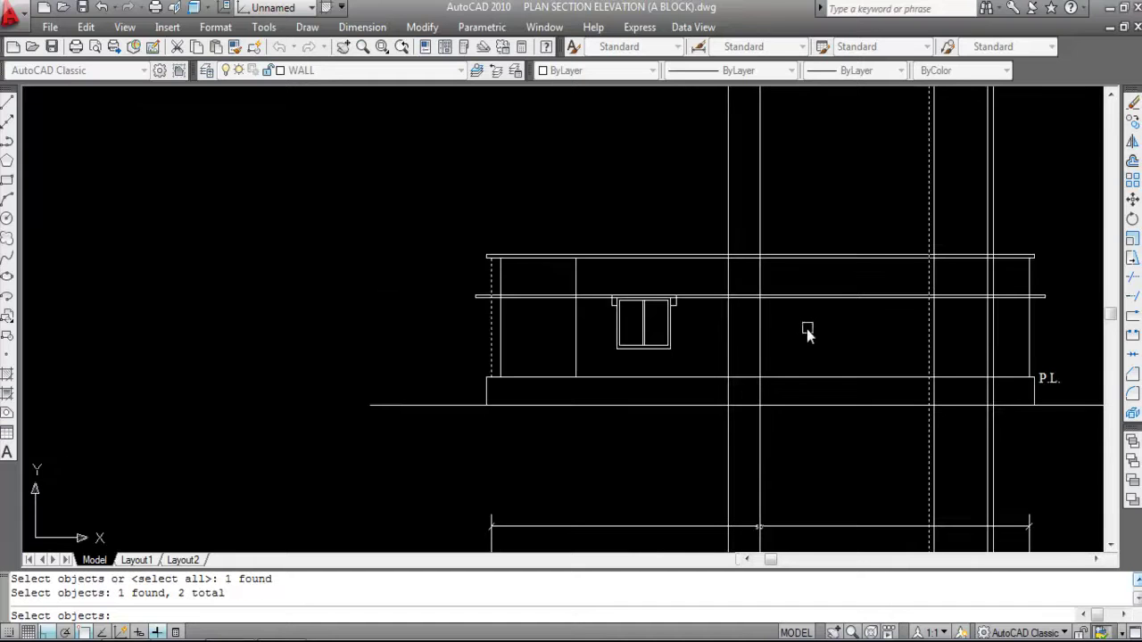
key(Return)
click(864, 328)
click(840, 288)
scroll(622, 317, up, 4)
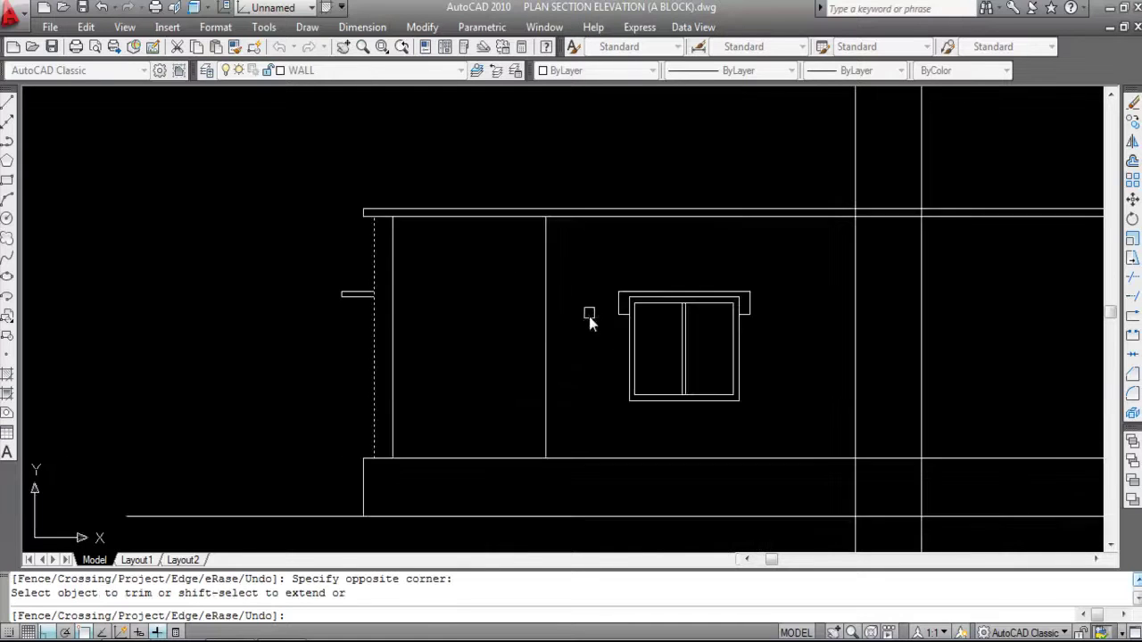
key(Escape)
scroll(493, 316, down, 2)
scroll(568, 312, down, 2)
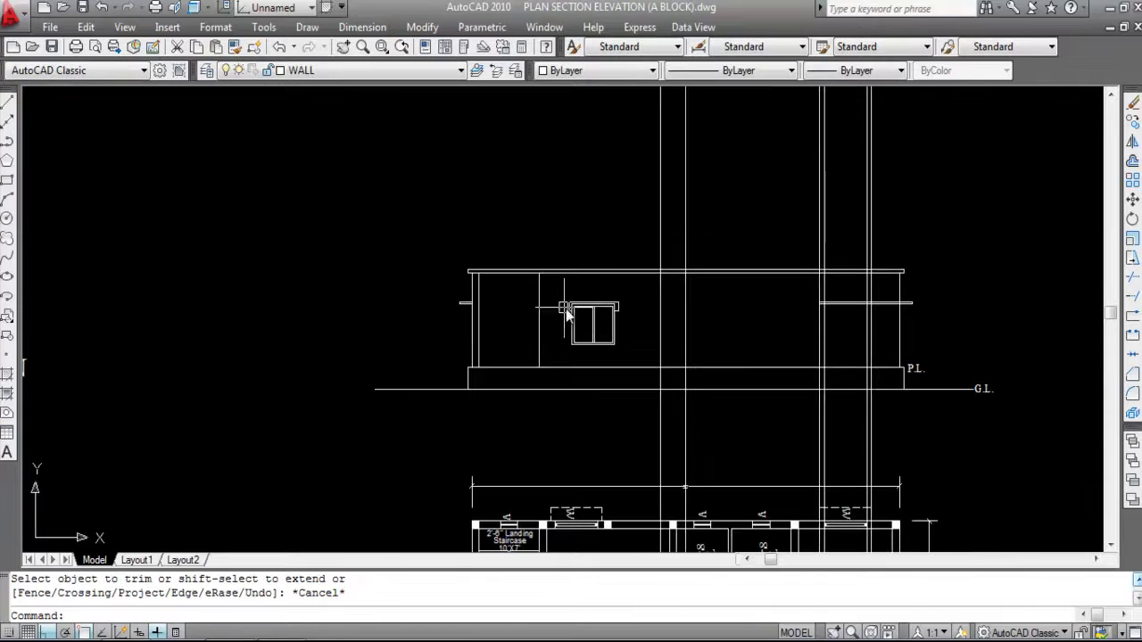
scroll(678, 374, up, 1)
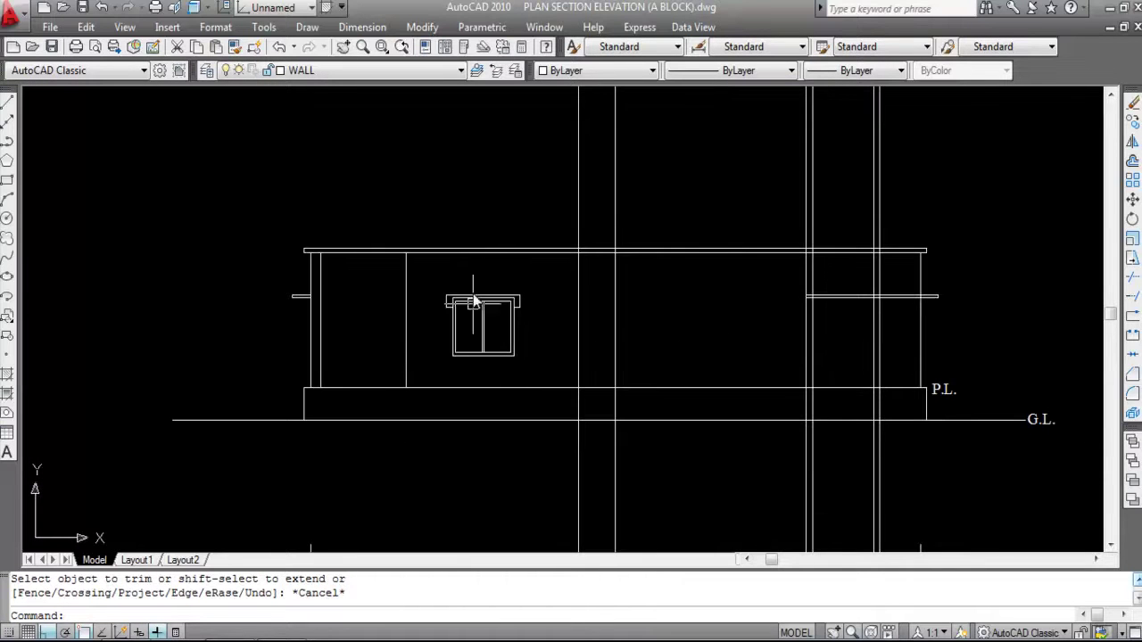
scroll(856, 329, up, 1)
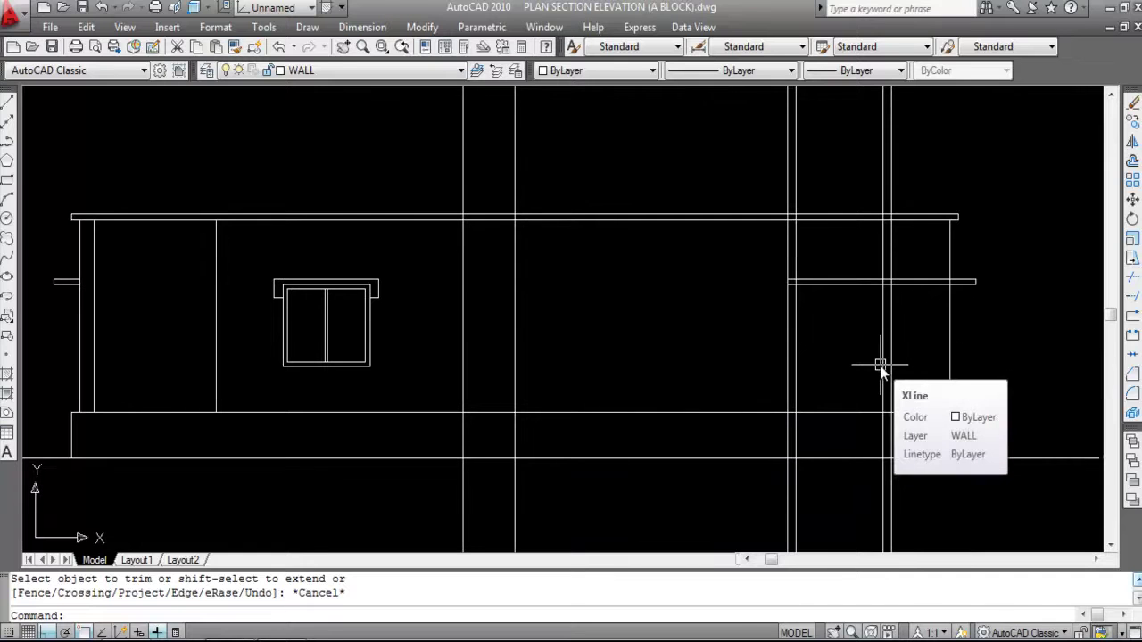
Copy the left window with its sunshade to the right-hand window opening, from the frame's upper-left corner to the left jamb construction line.
click(390, 390)
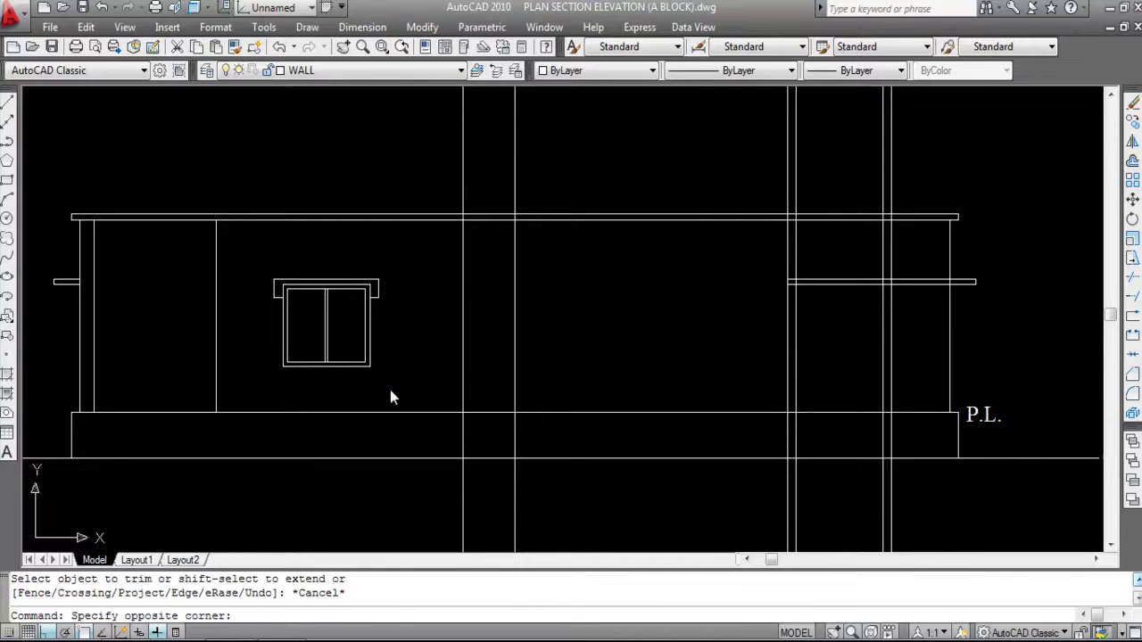
click(239, 249)
click(251, 246)
click(411, 396)
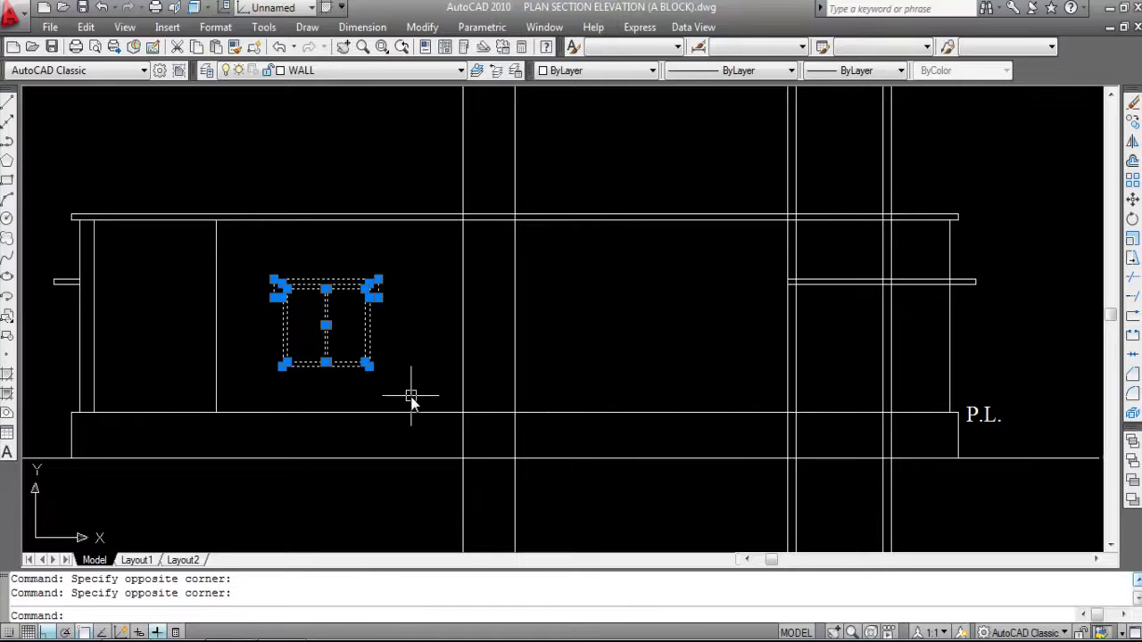
text(CO)
key(Return)
scroll(295, 280, up, 4)
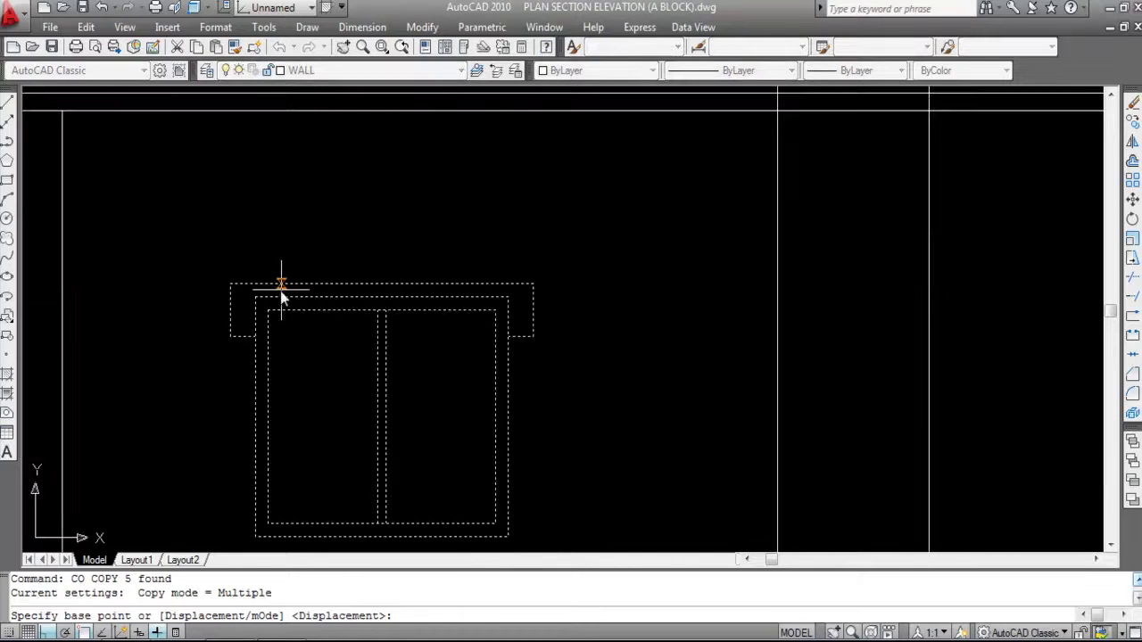
click(255, 298)
scroll(240, 289, down, 4)
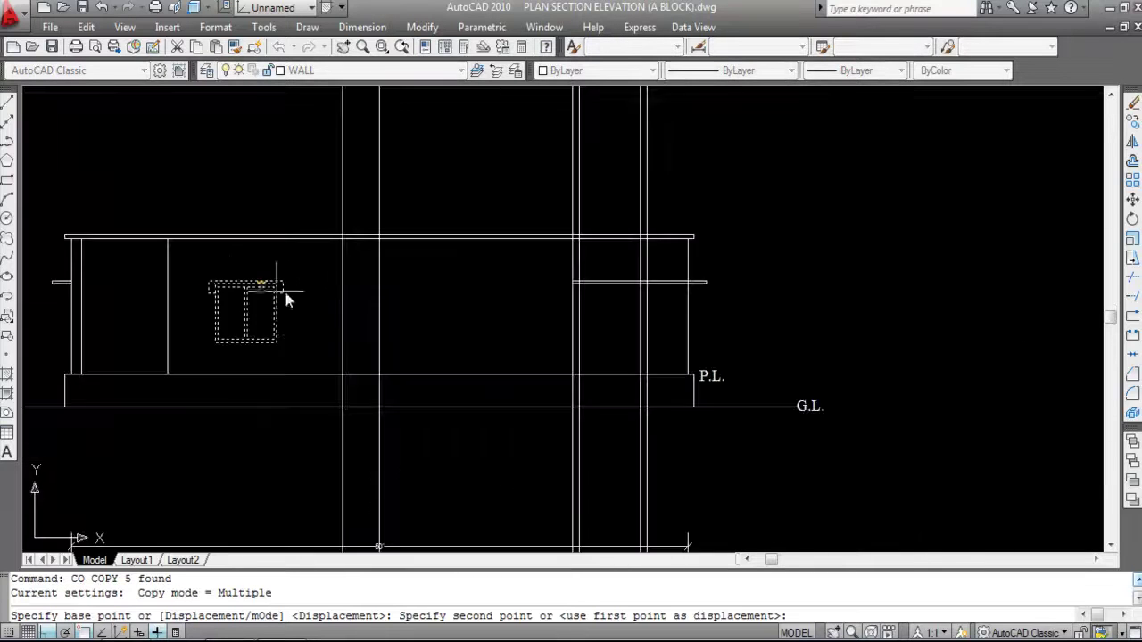
scroll(579, 292, up, 4)
scroll(576, 288, up, 2)
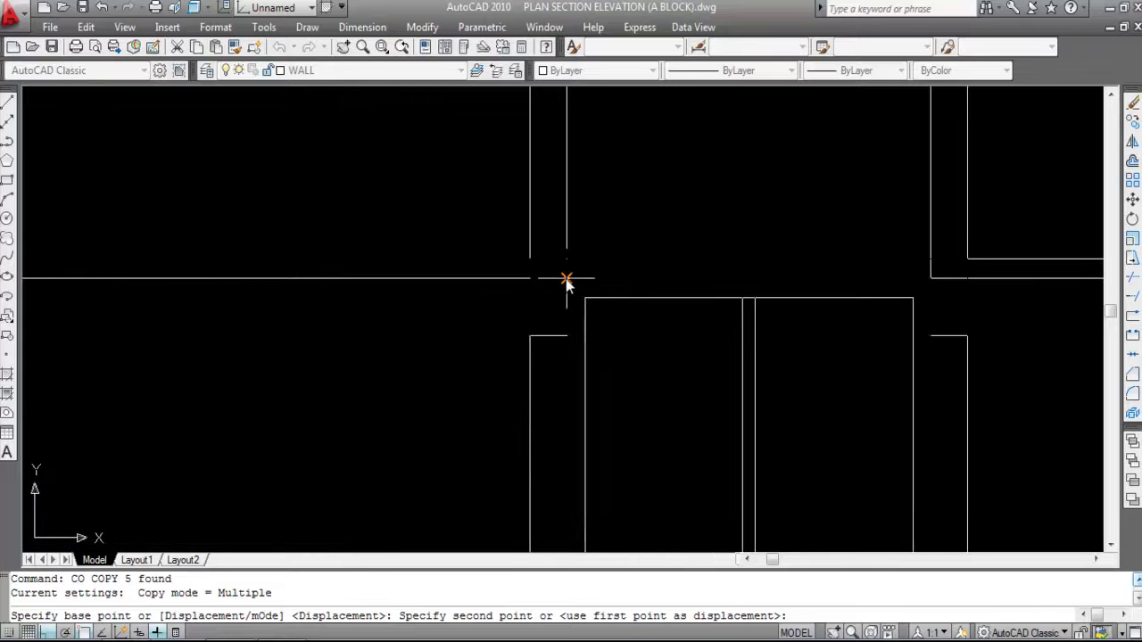
click(565, 280)
scroll(312, 264, down, 1)
key(Escape)
Trim the sunshade band between the right-hand window and the right outer wall, using the wall line as the cutting edge.
scroll(751, 290, down, 1)
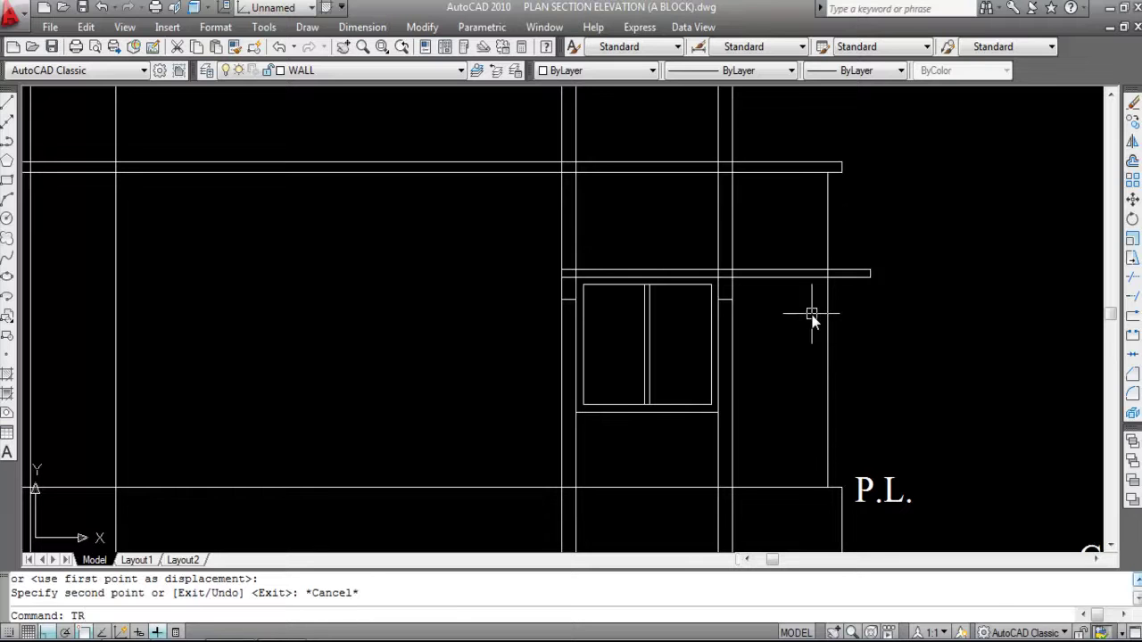
key(Return)
click(828, 308)
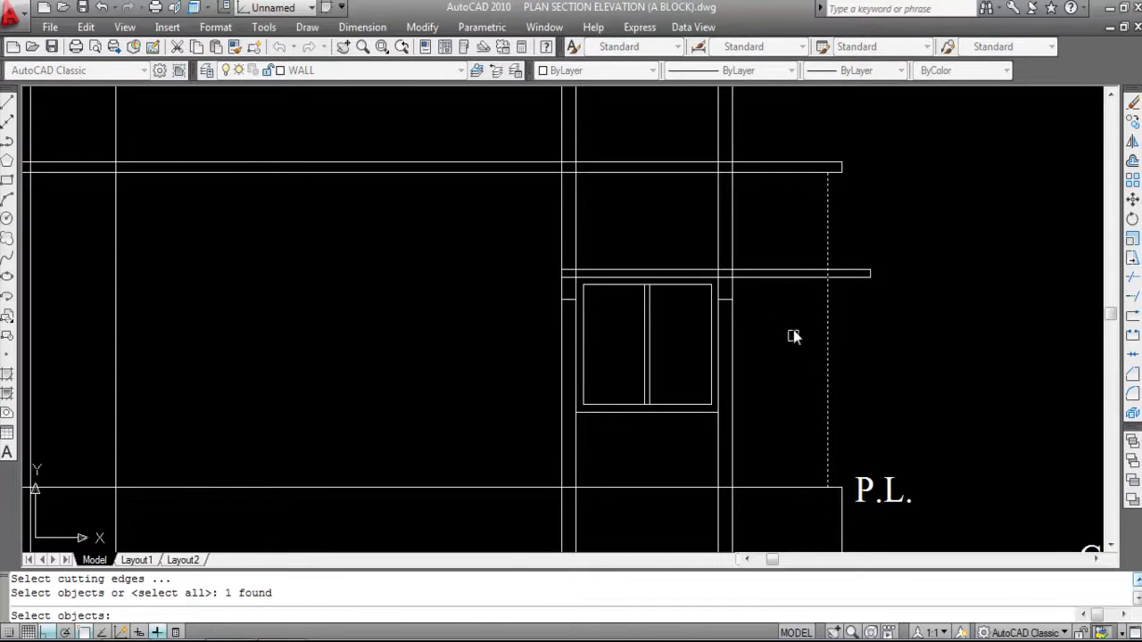
key(Return)
click(793, 219)
click(775, 339)
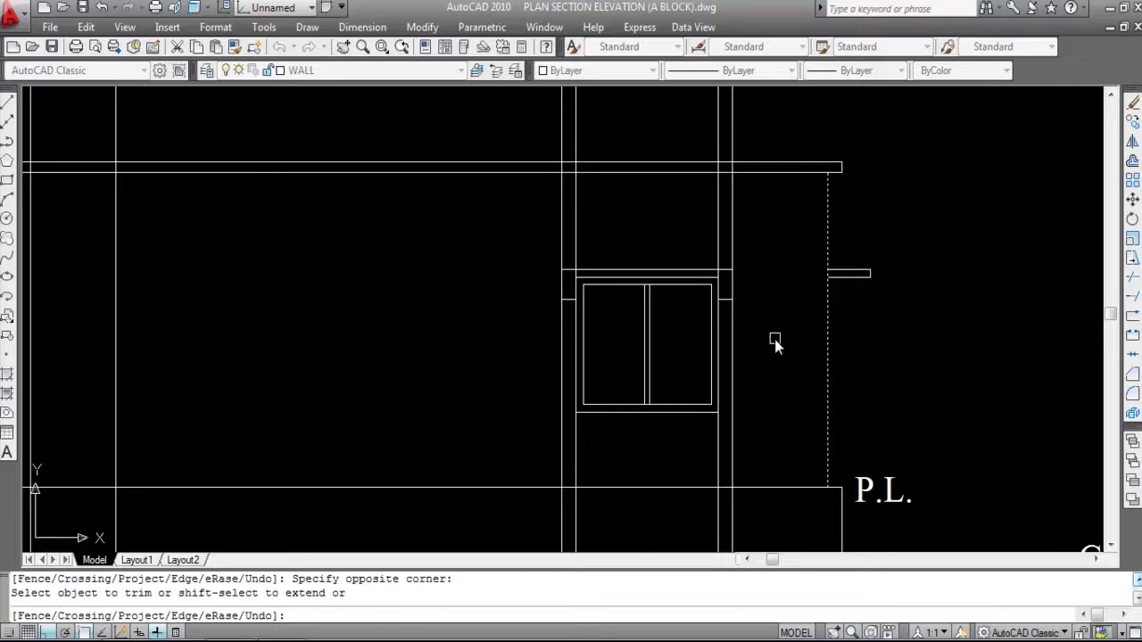
key(Escape)
Erase the four vertical construction lines running through the right-hand window and its sunshade.
scroll(758, 370, down, 2)
click(760, 423)
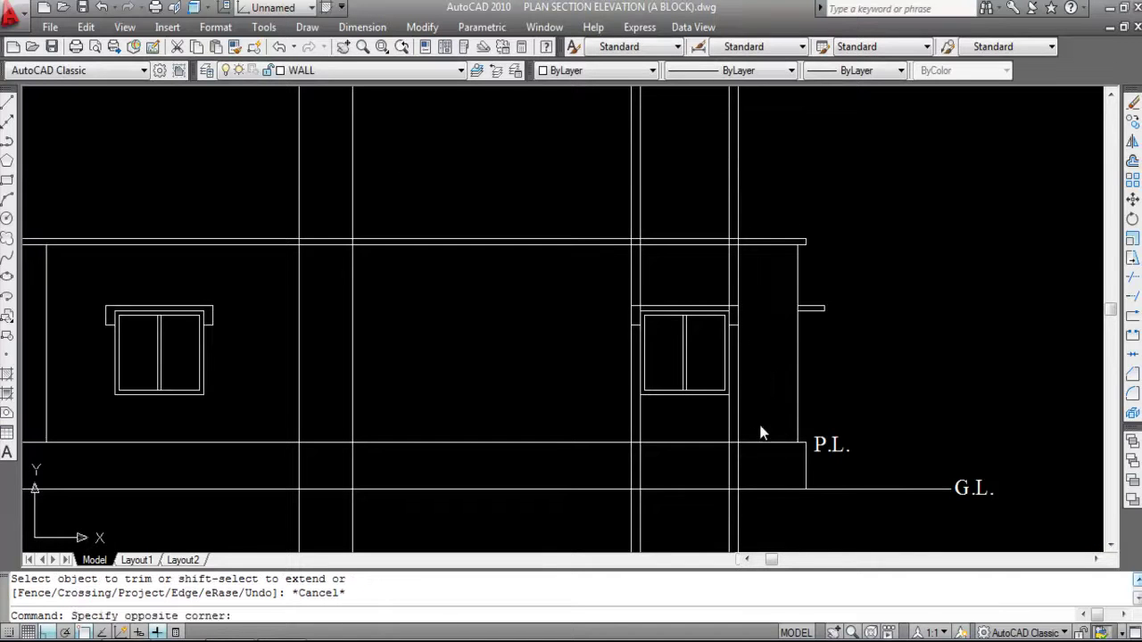
click(562, 426)
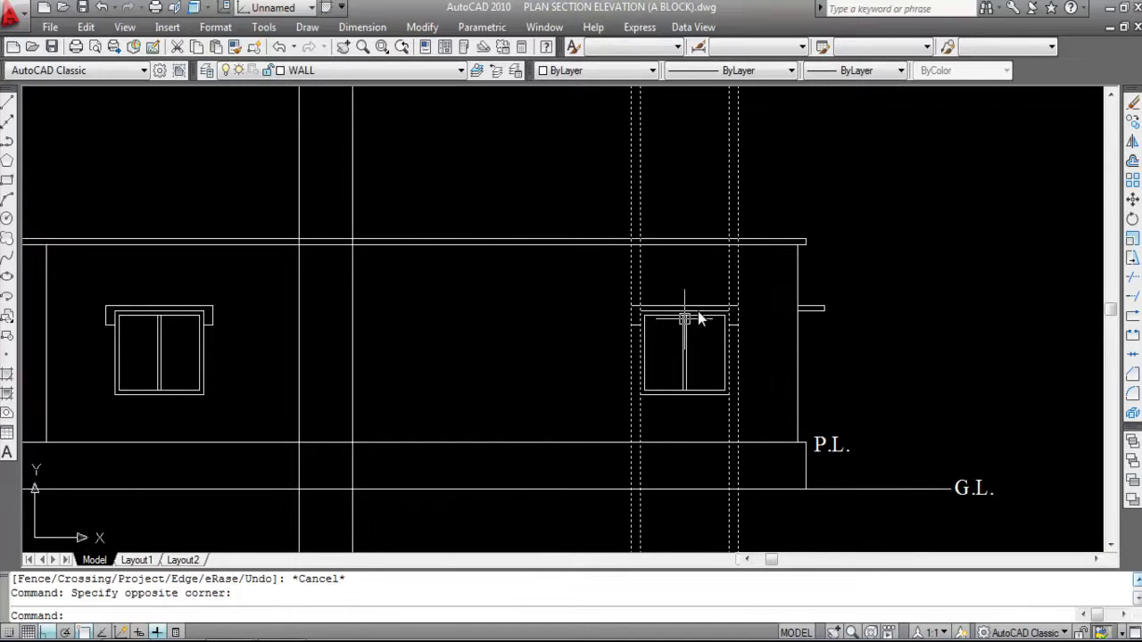
scroll(731, 289, up, 2)
key(Delete)
scroll(785, 321, down, 3)
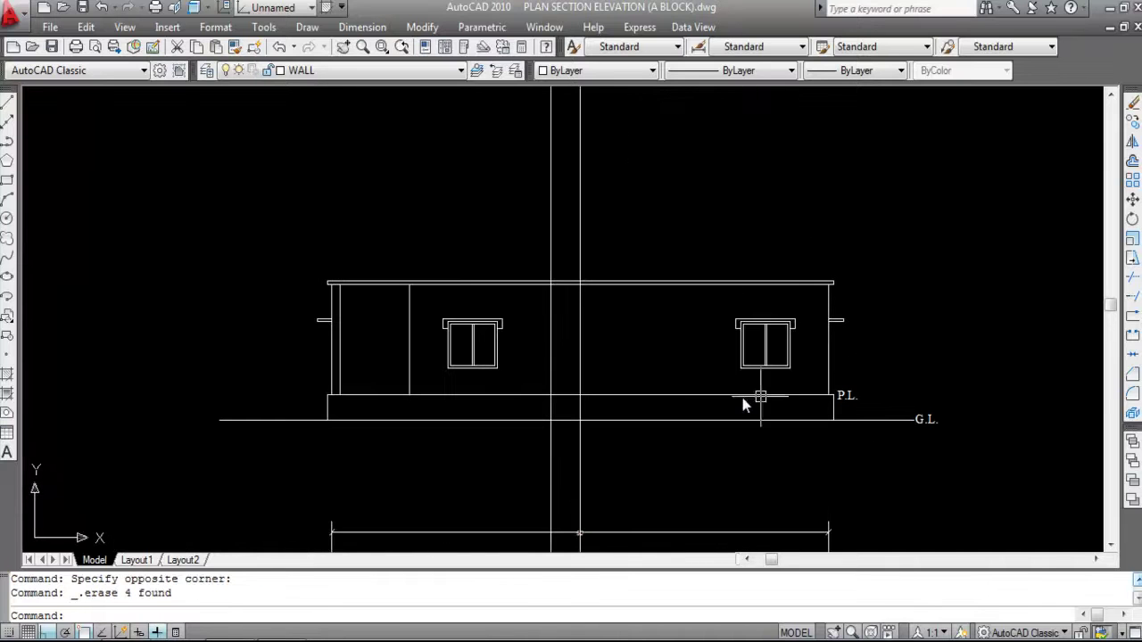
Project vertical construction lines from both jambs of the lower bedroom window W in the plan to check the right-hand elevation window's alignment.
scroll(726, 290, down, 5)
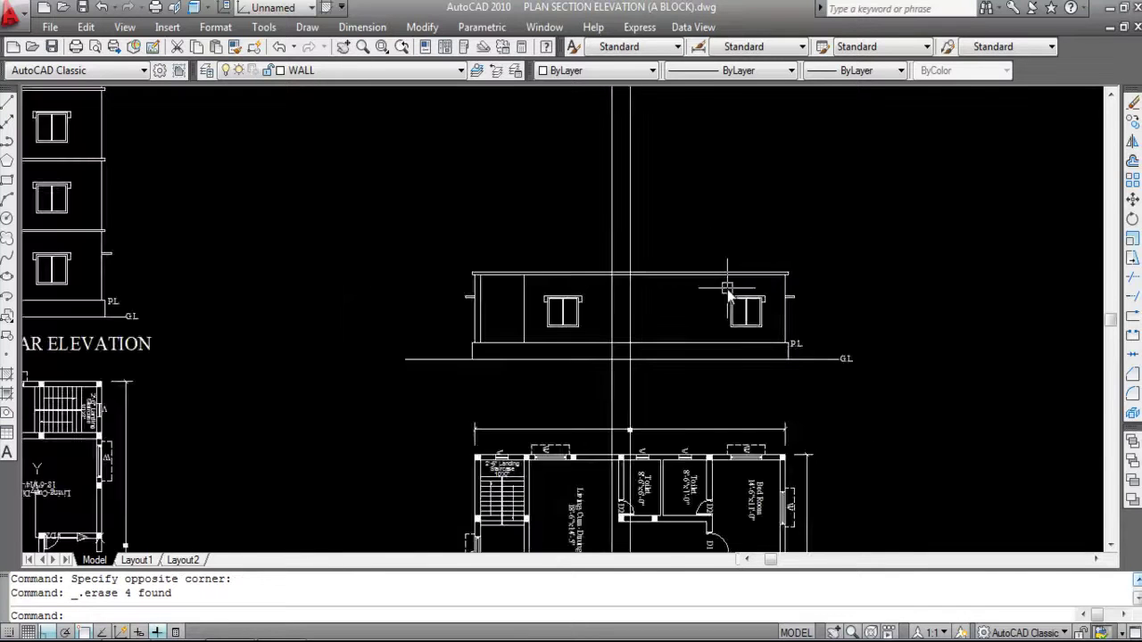
scroll(705, 448, up, 5)
text(XL)
key(Return)
text(V)
key(Return)
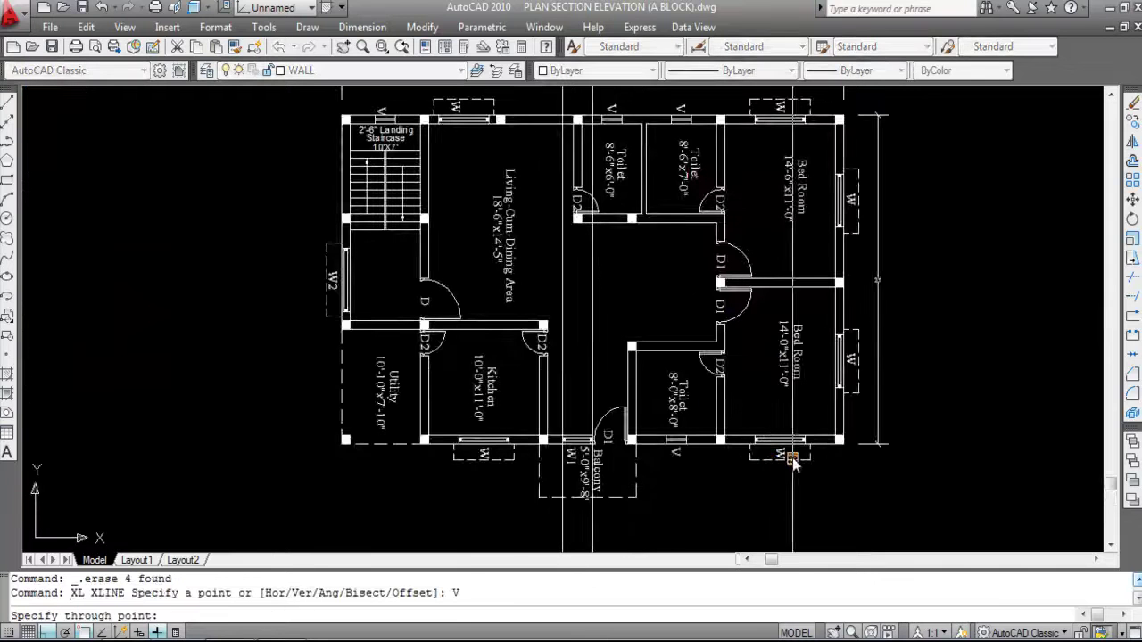
scroll(769, 464, up, 3)
click(720, 451)
scroll(824, 451, up, 3)
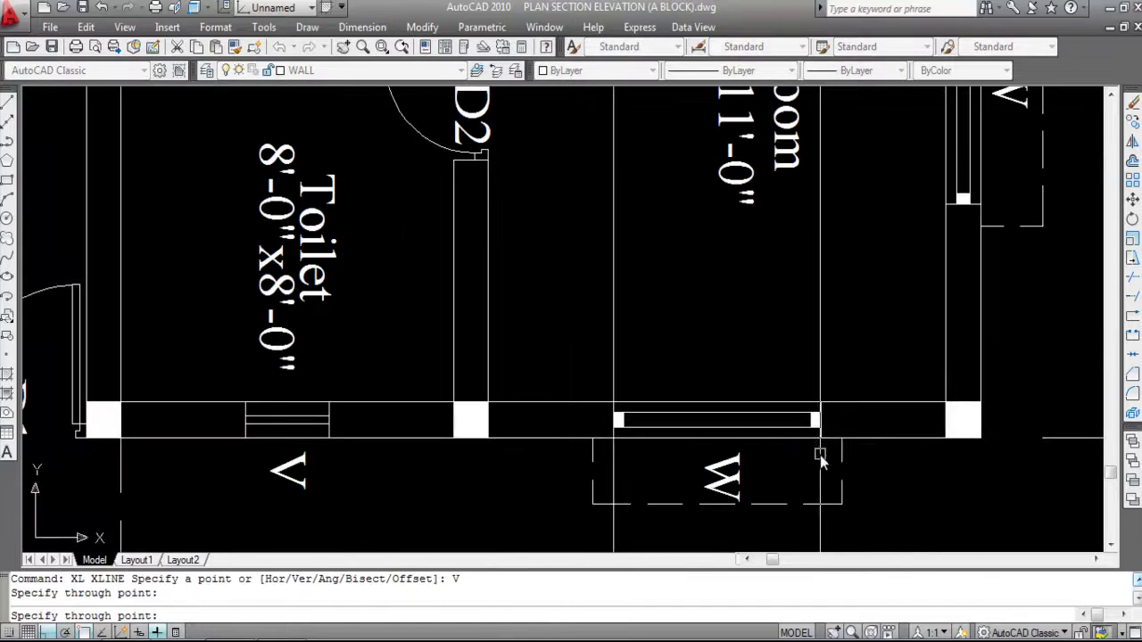
click(823, 442)
scroll(779, 467, down, 5)
scroll(783, 323, up, 5)
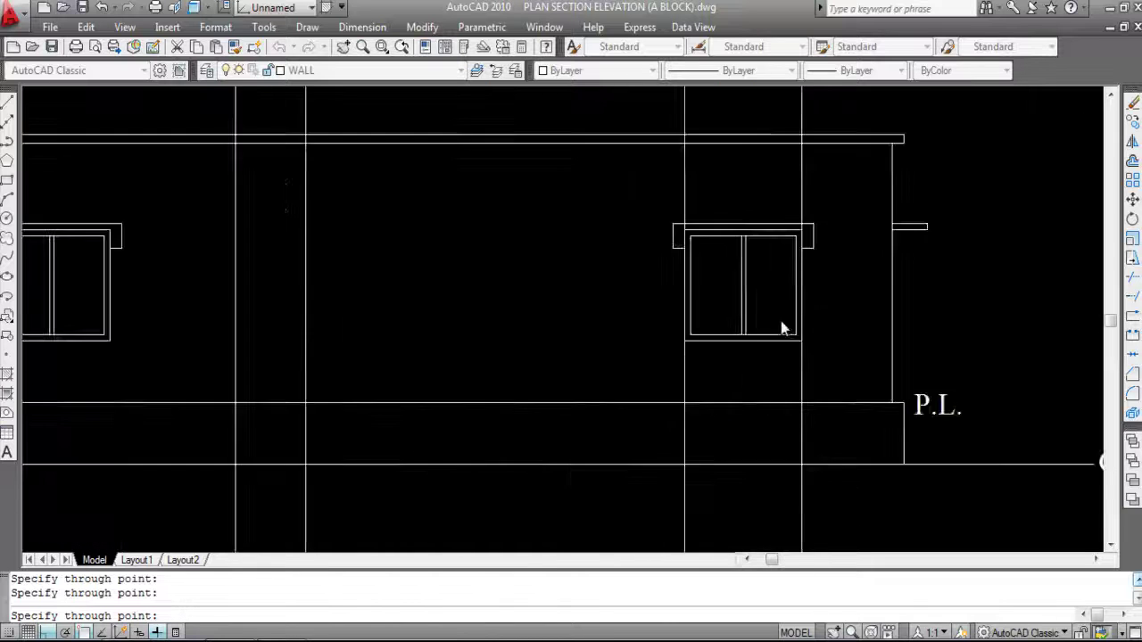
scroll(676, 247, down, 5)
key(Escape)
Erase the two vertical check lines passing through the right-hand window.
click(751, 302)
click(603, 304)
key(Delete)
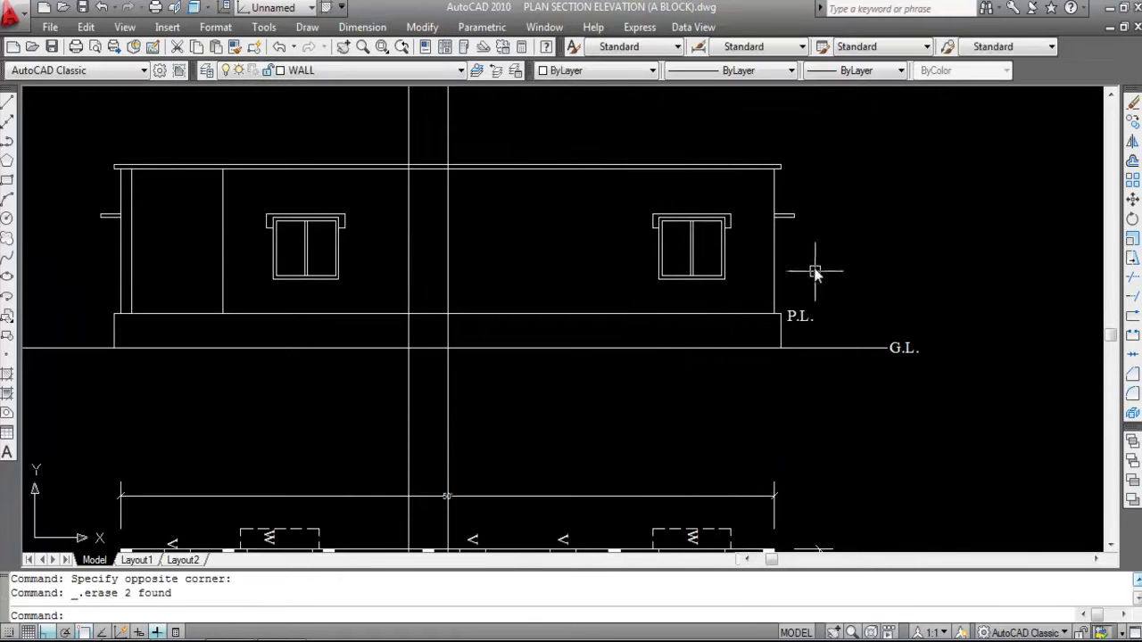
Examine balcony window W1 and its construction lines in the rotated plan against the side elevation.
scroll(799, 241, down, 4)
scroll(659, 526, up, 6)
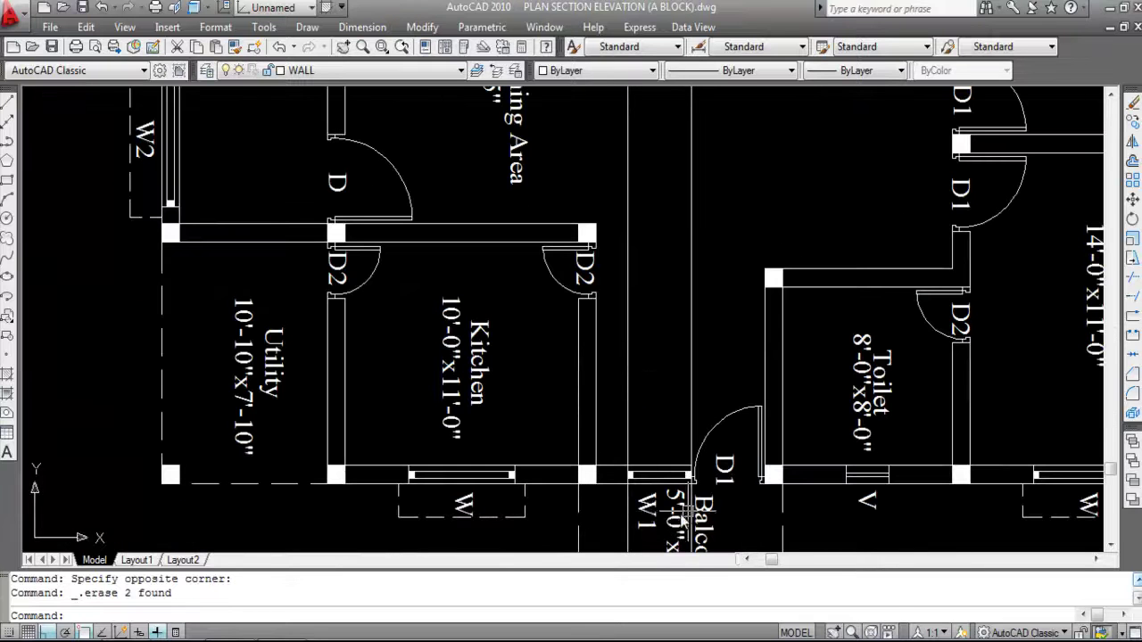
scroll(680, 500, down, 6)
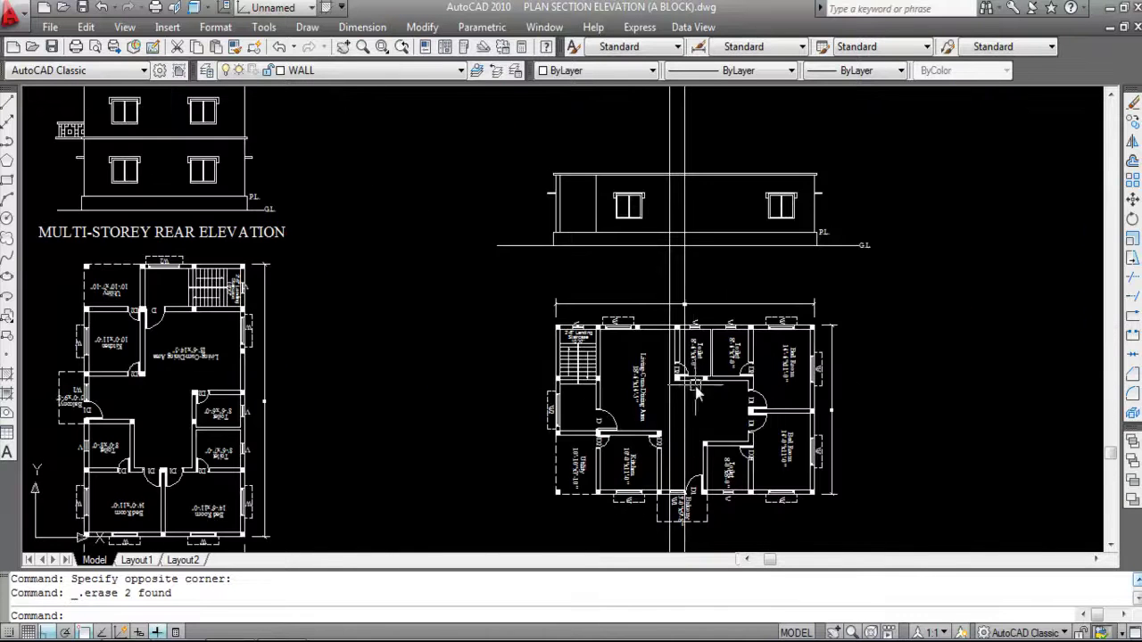
scroll(696, 278, down, 2)
scroll(696, 206, up, 5)
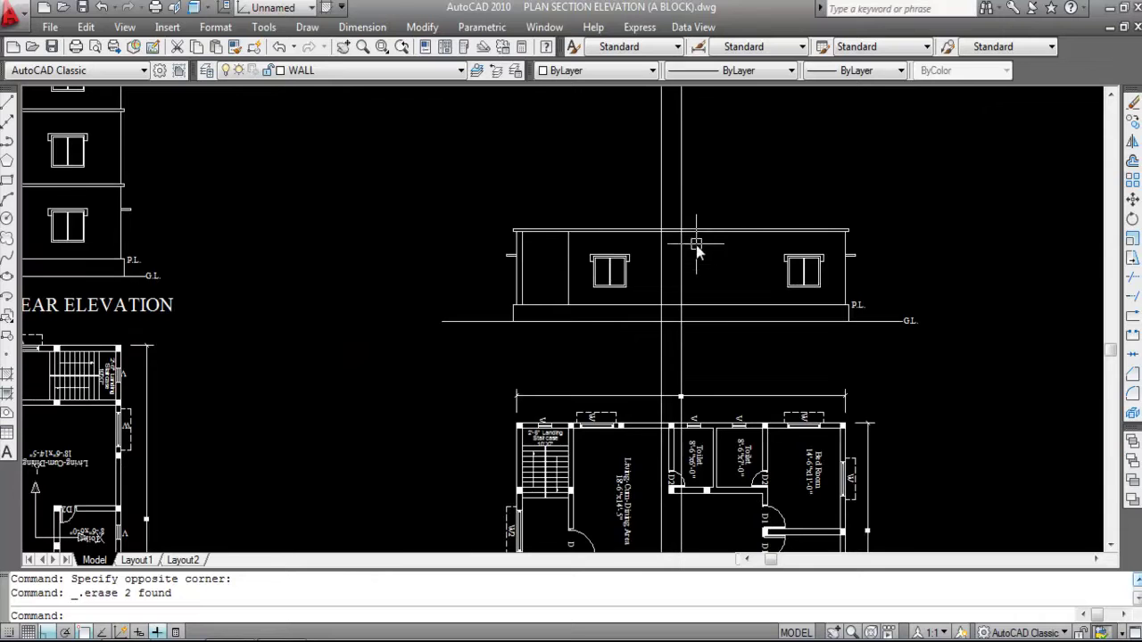
scroll(679, 262, up, 2)
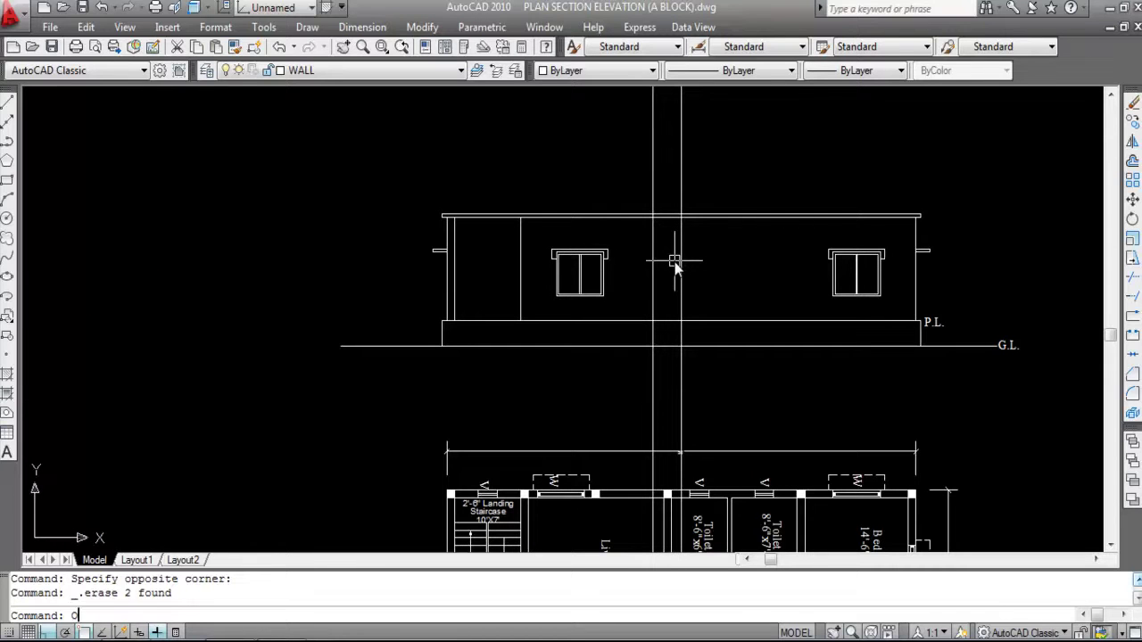
key(Escape)
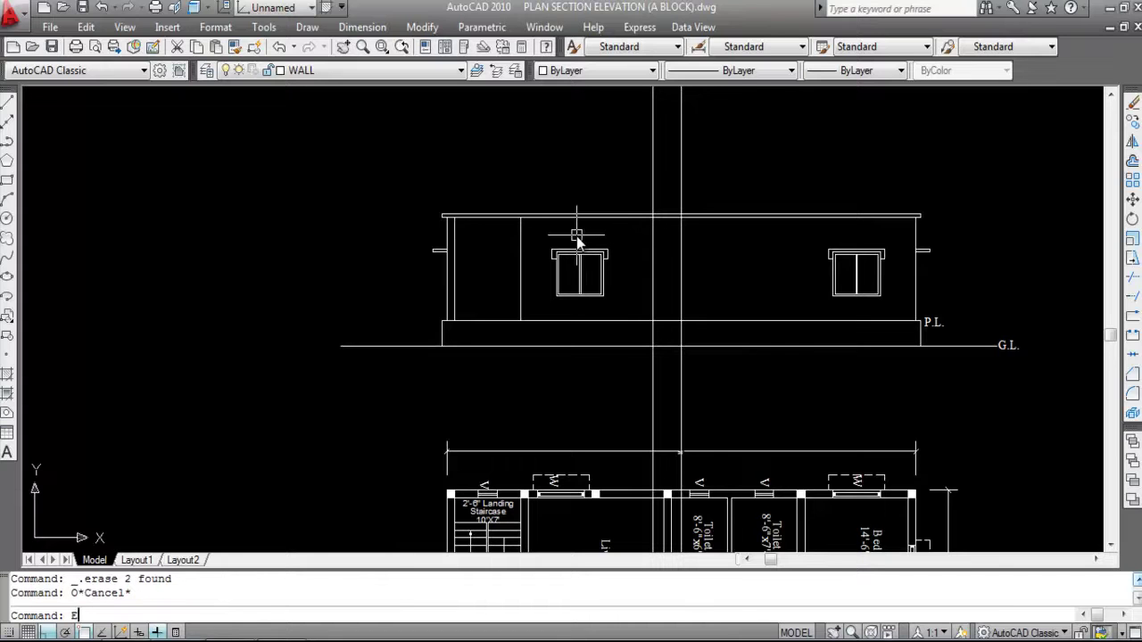
Extend both lines of the left sunshade across the facade to the right-hand construction line of window W1.
text(EX)
key(Return)
scroll(678, 231, up, 2)
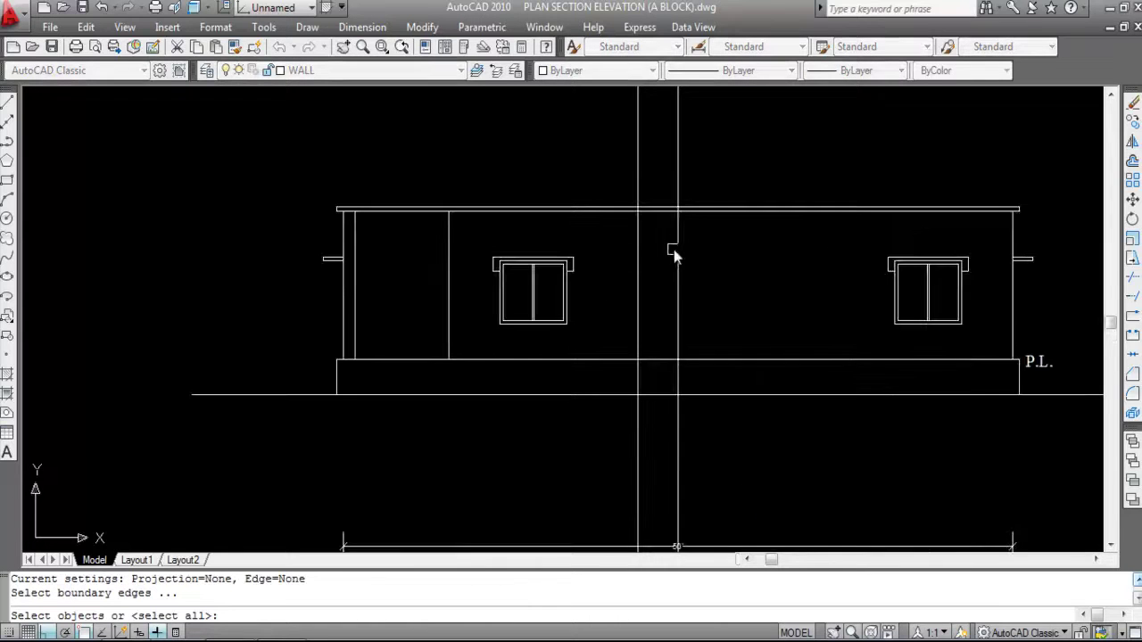
click(678, 245)
key(Return)
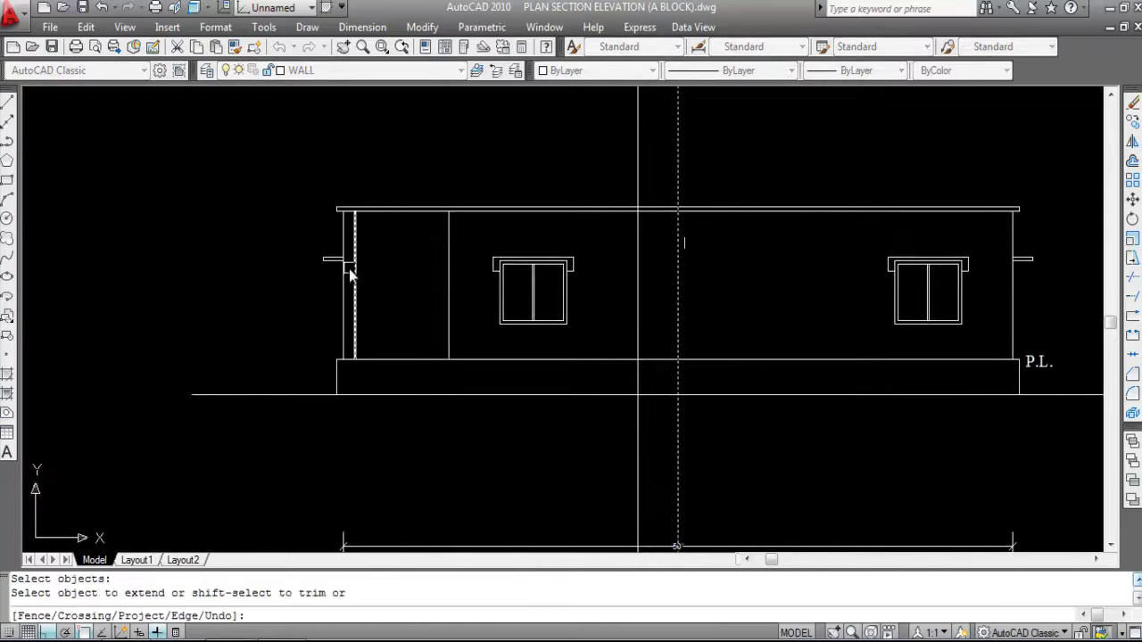
scroll(348, 276, up, 3)
click(323, 283)
click(302, 180)
scroll(312, 198, down, 3)
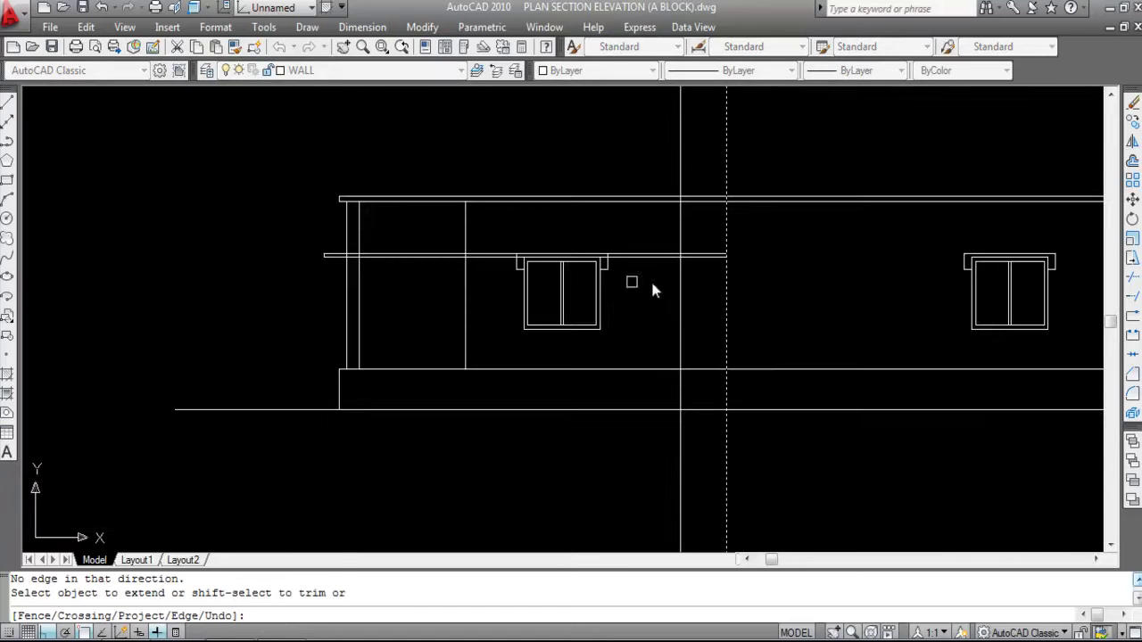
key(Escape)
Look up the size of window W1 in the door and window reference table and compare its location in the elevation.
scroll(727, 247, down, 5)
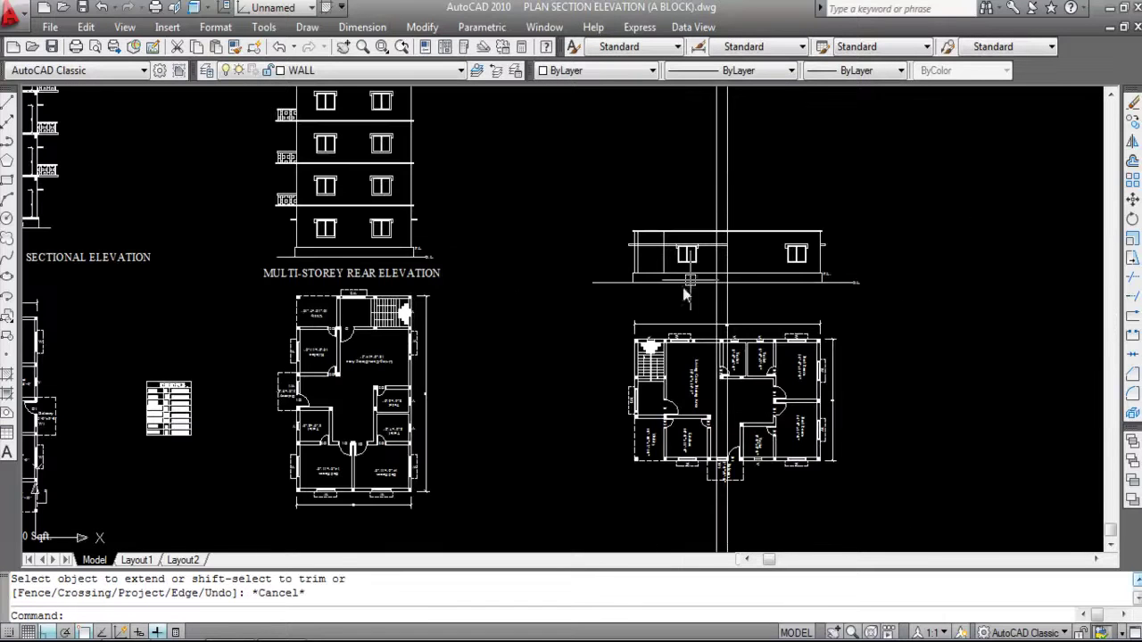
scroll(165, 428, up, 3)
scroll(152, 408, up, 2)
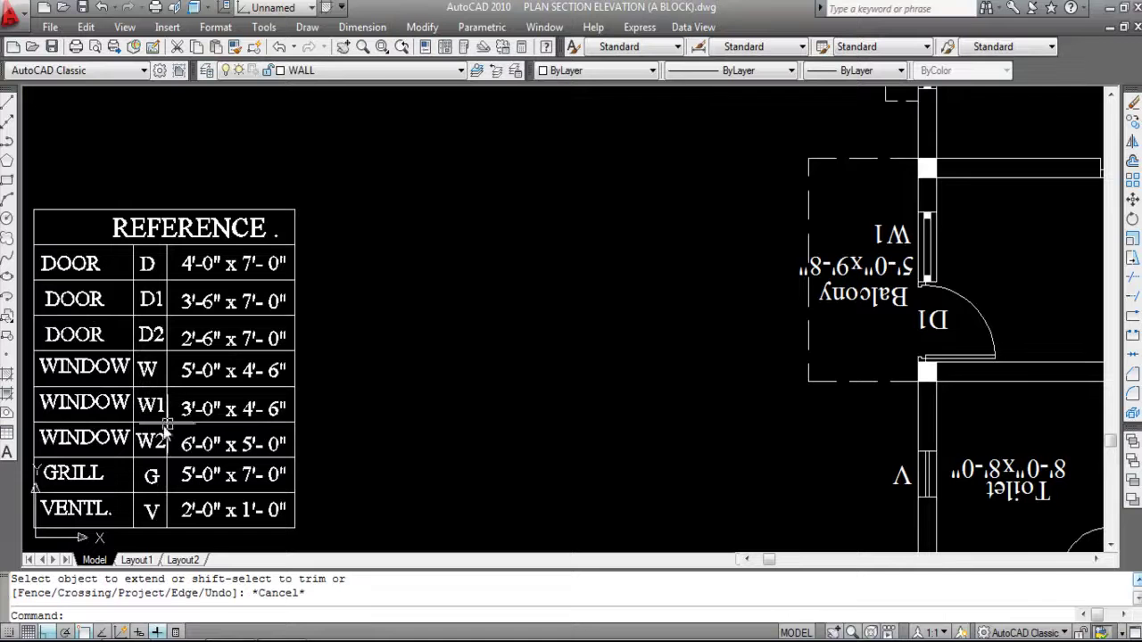
scroll(108, 299, down, 5)
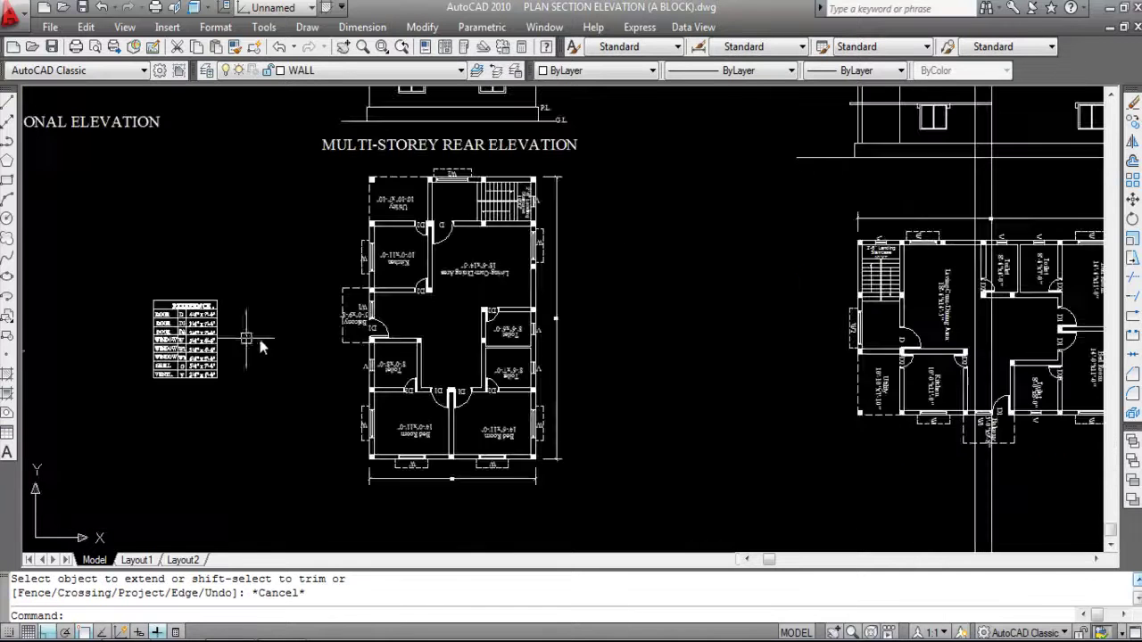
scroll(727, 226, up, 4)
scroll(726, 226, up, 3)
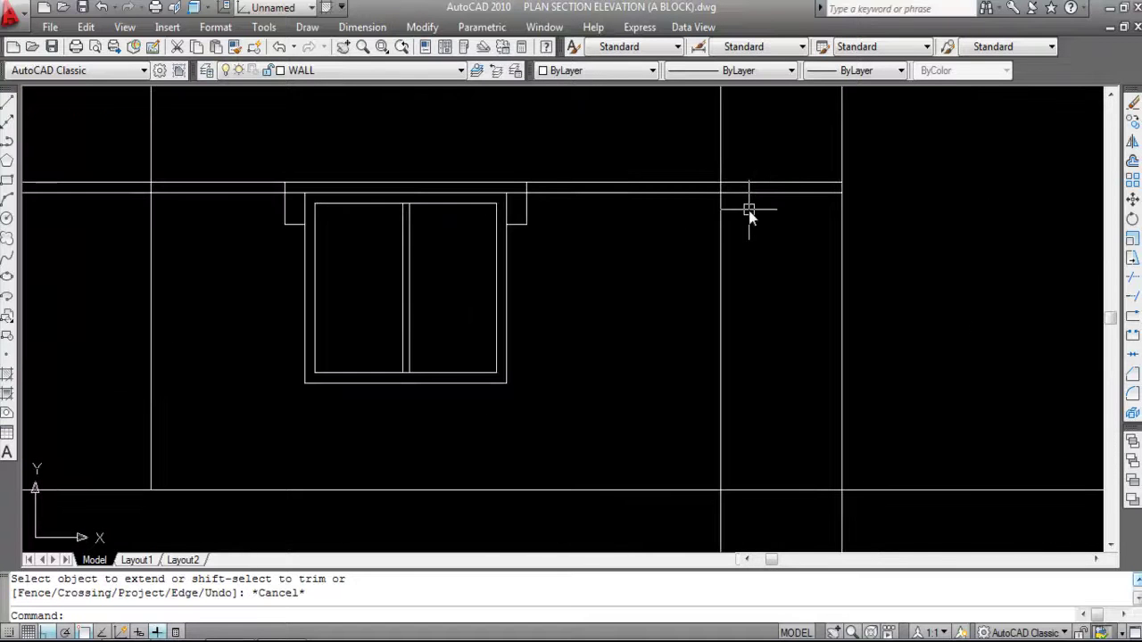
scroll(749, 215, down, 6)
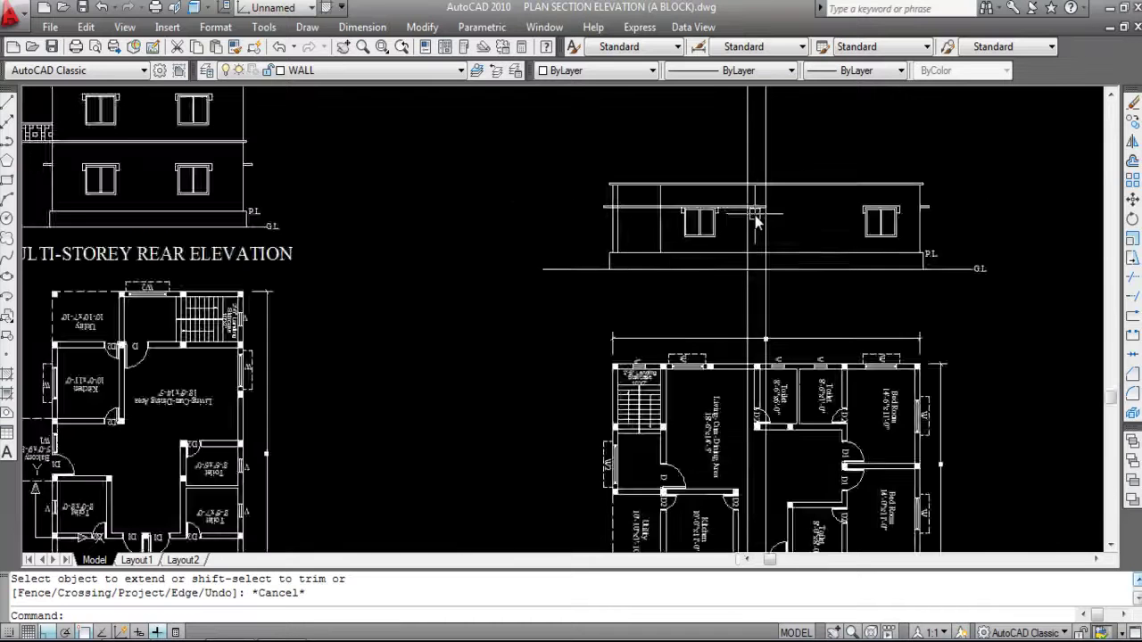
scroll(195, 428, up, 4)
scroll(194, 426, up, 3)
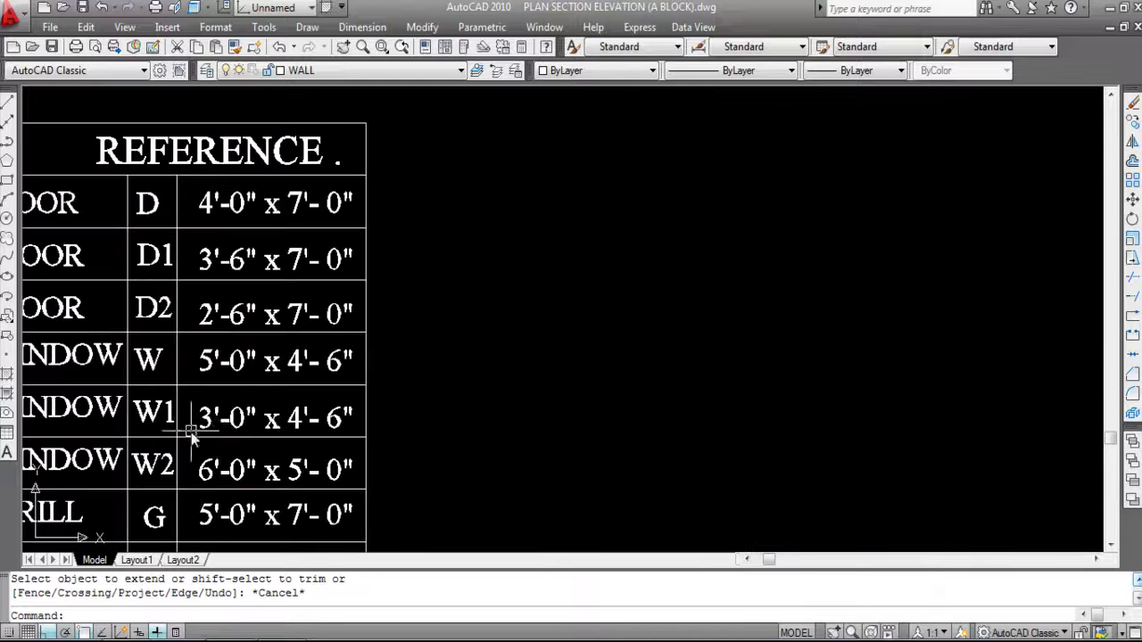
scroll(119, 369, down, 6)
scroll(119, 371, down, 2)
scroll(544, 242, up, 8)
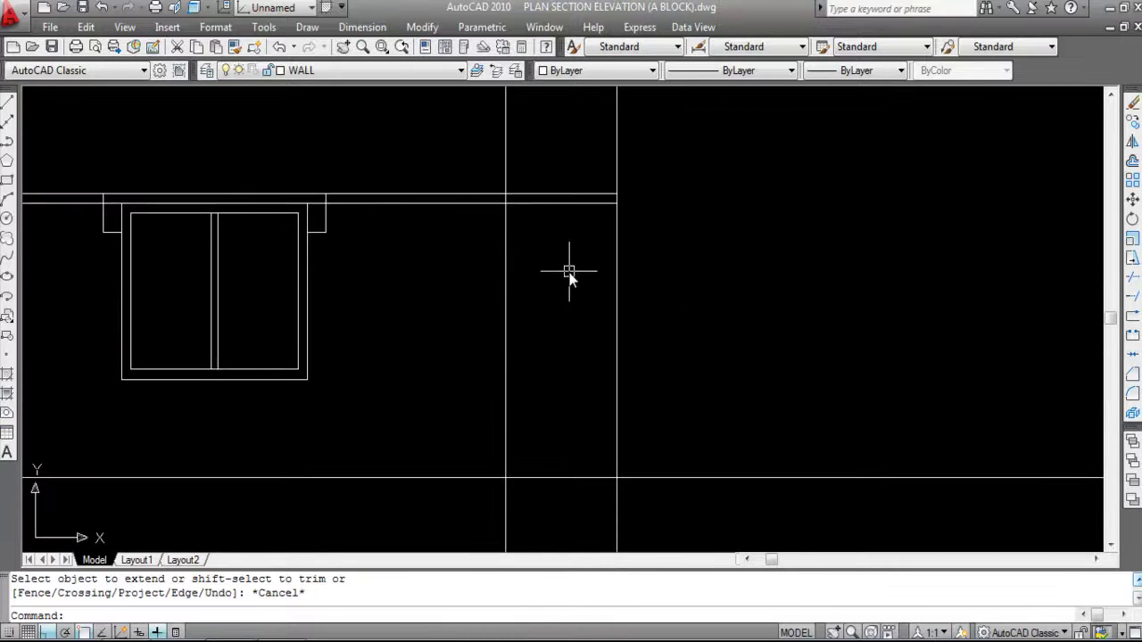
Draw a 3' by 4'6" rectangle for window W1 between its construction lines, hanging from the lower line of the extended sunshade.
key(Return)
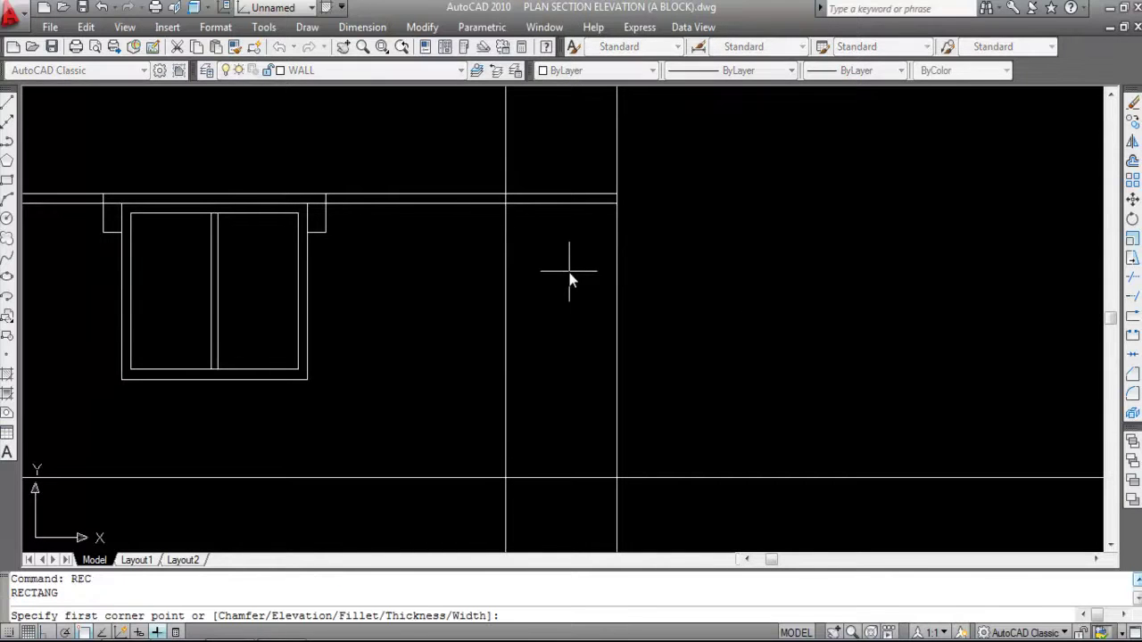
click(505, 203)
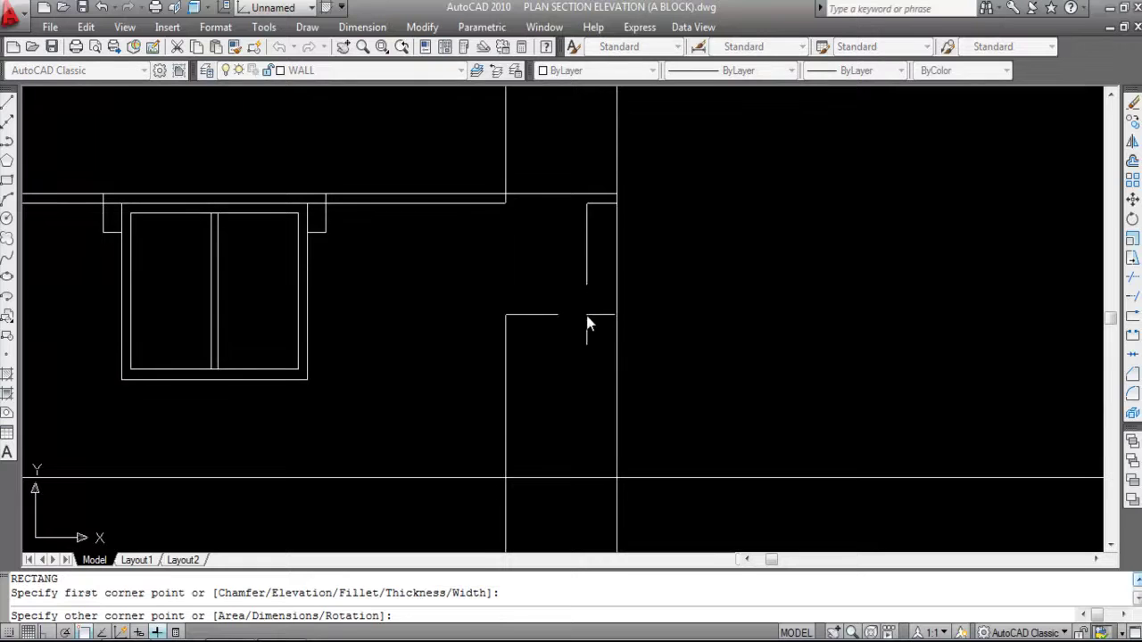
right_click(593, 307)
click(661, 404)
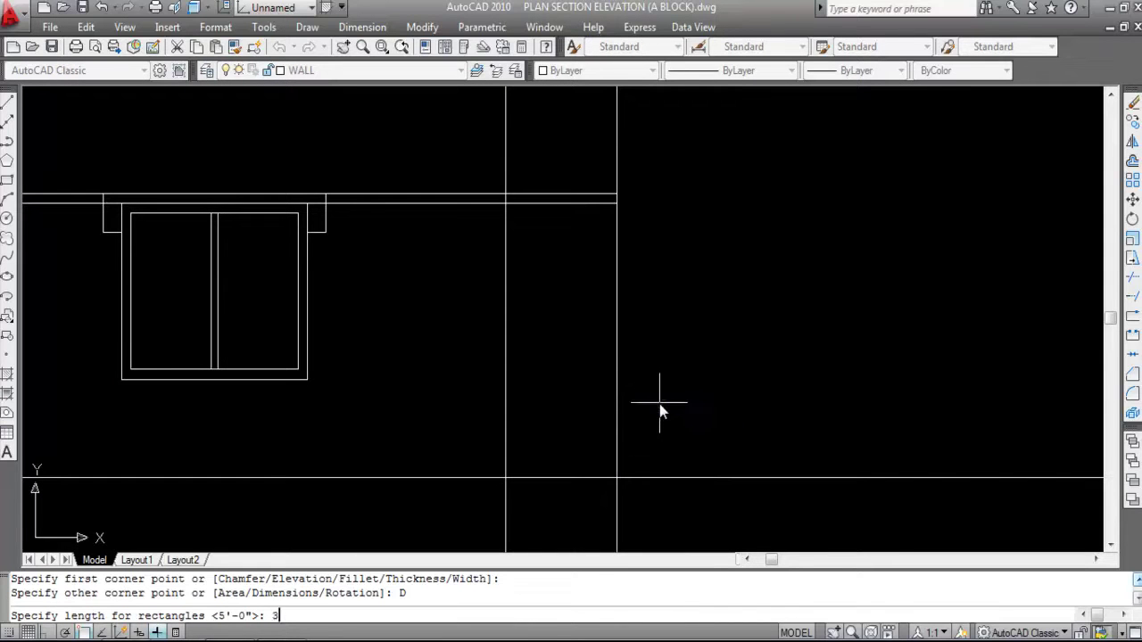
text(3')
key(Return)
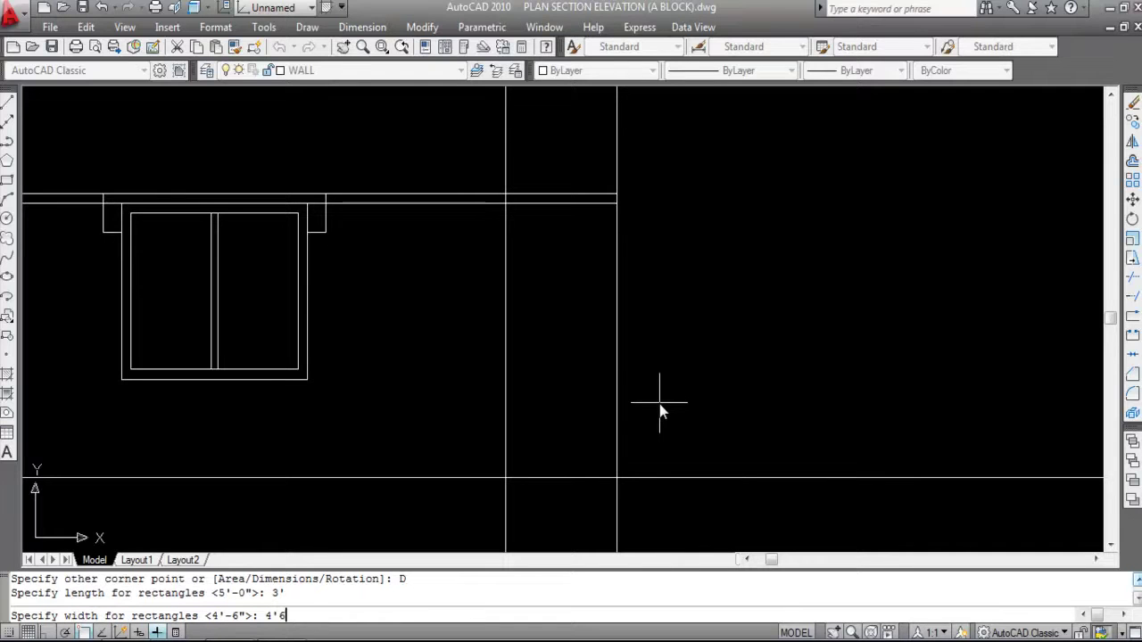
key(Return)
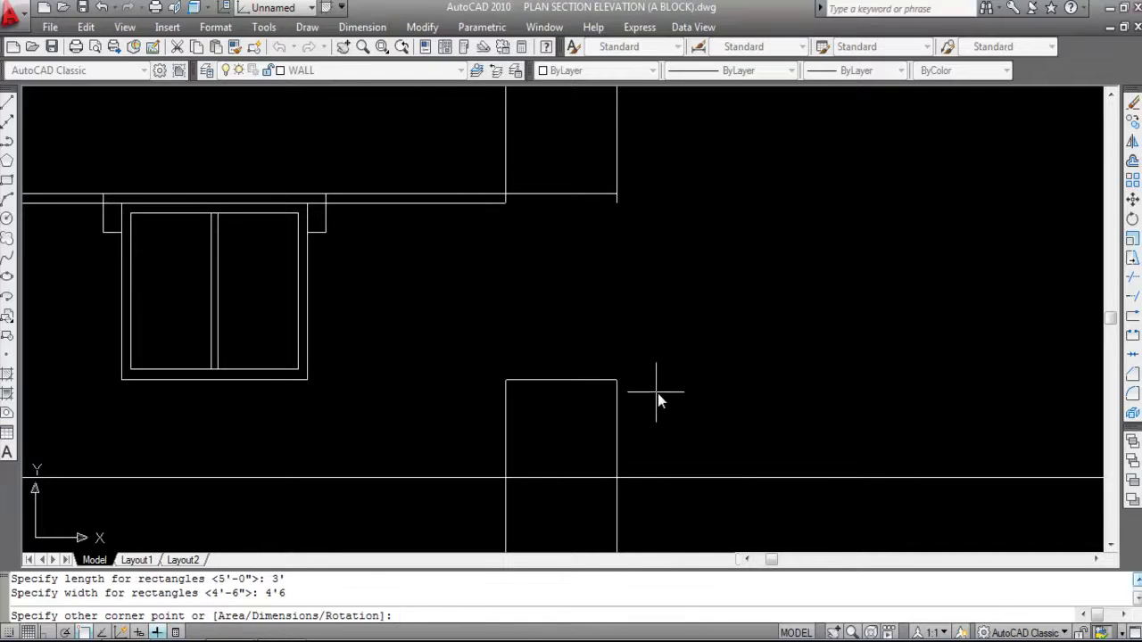
click(669, 406)
Erase the two vertical construction lines running along the sides of window W1.
scroll(704, 280, down, 4)
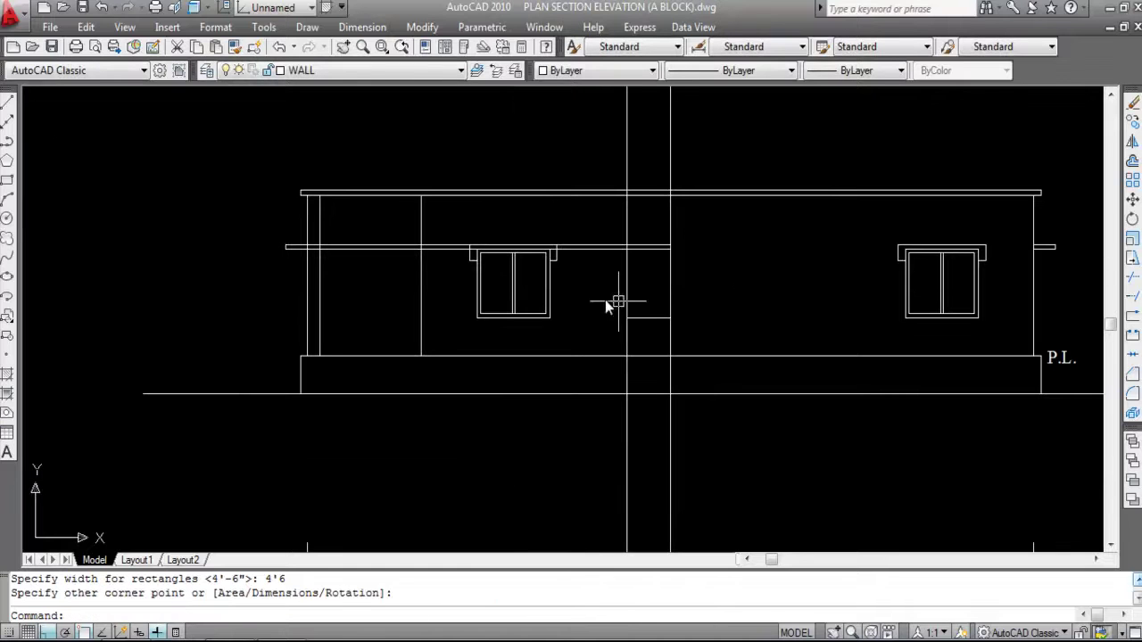
scroll(663, 326, up, 2)
click(734, 367)
click(557, 348)
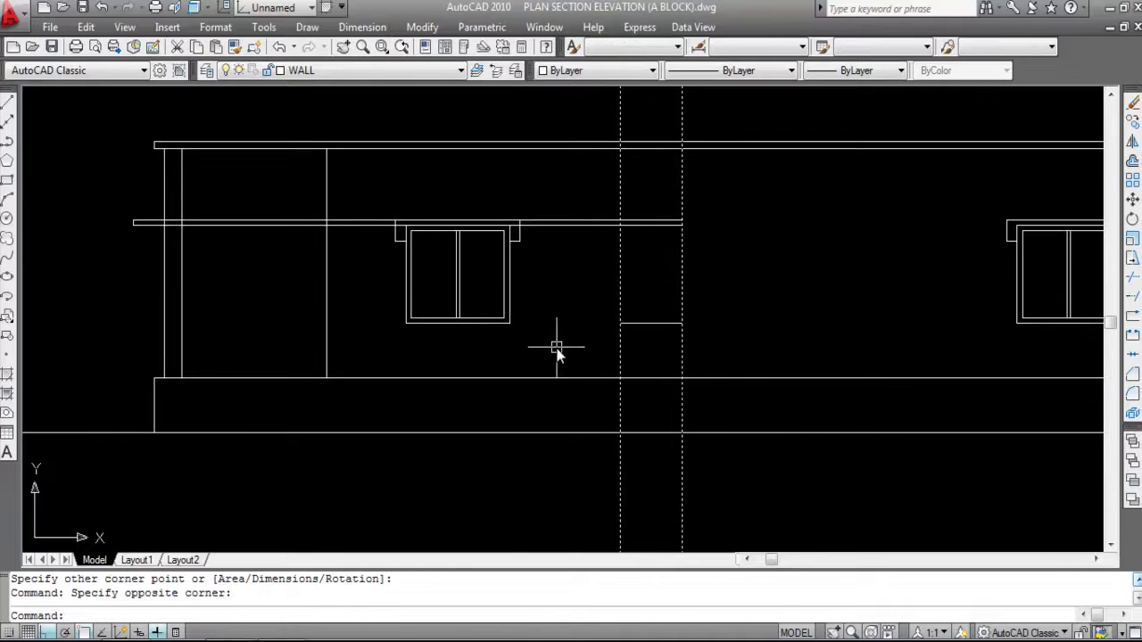
key(Delete)
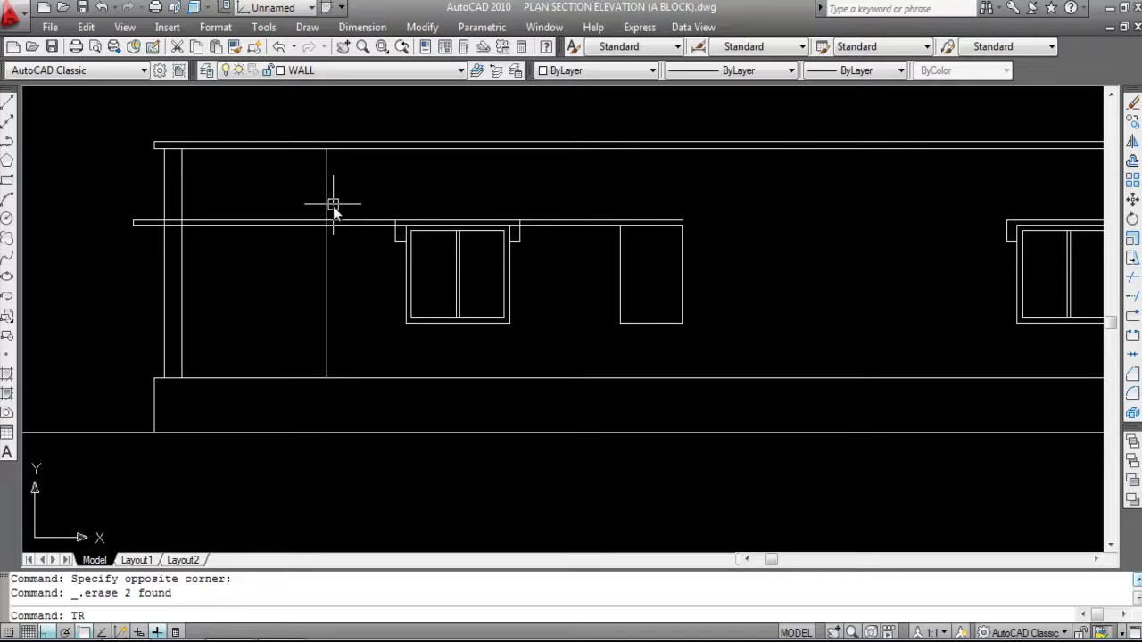
Trim both extended sunshade lines across the facade back to the outer left wall line.
key(Return)
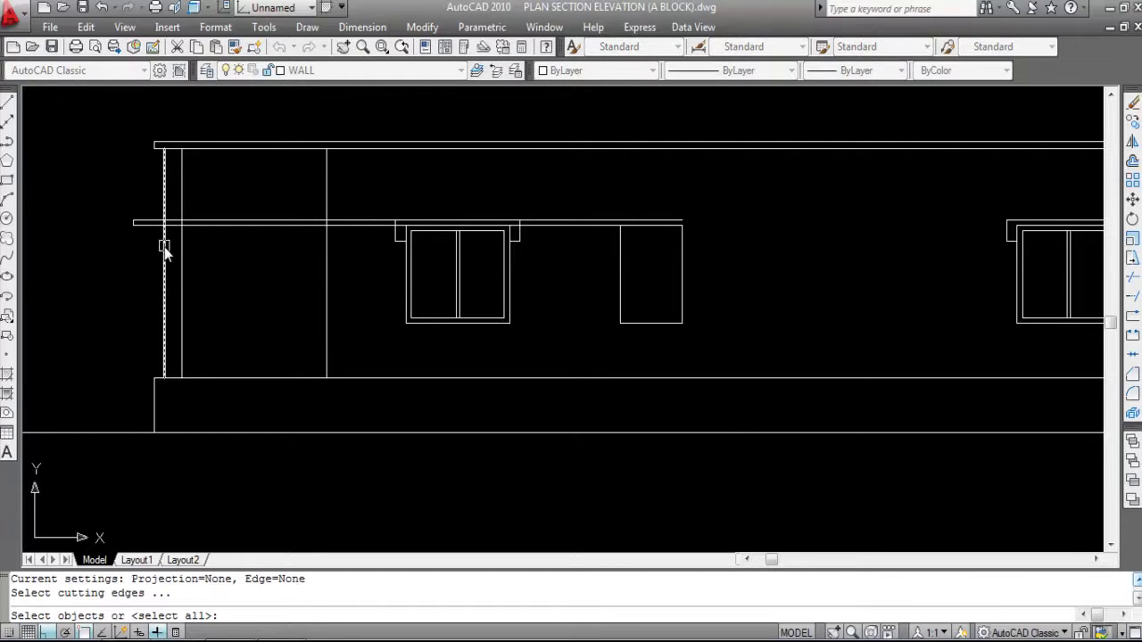
click(164, 246)
right_click(243, 252)
right_click(243, 252)
click(250, 225)
click(247, 221)
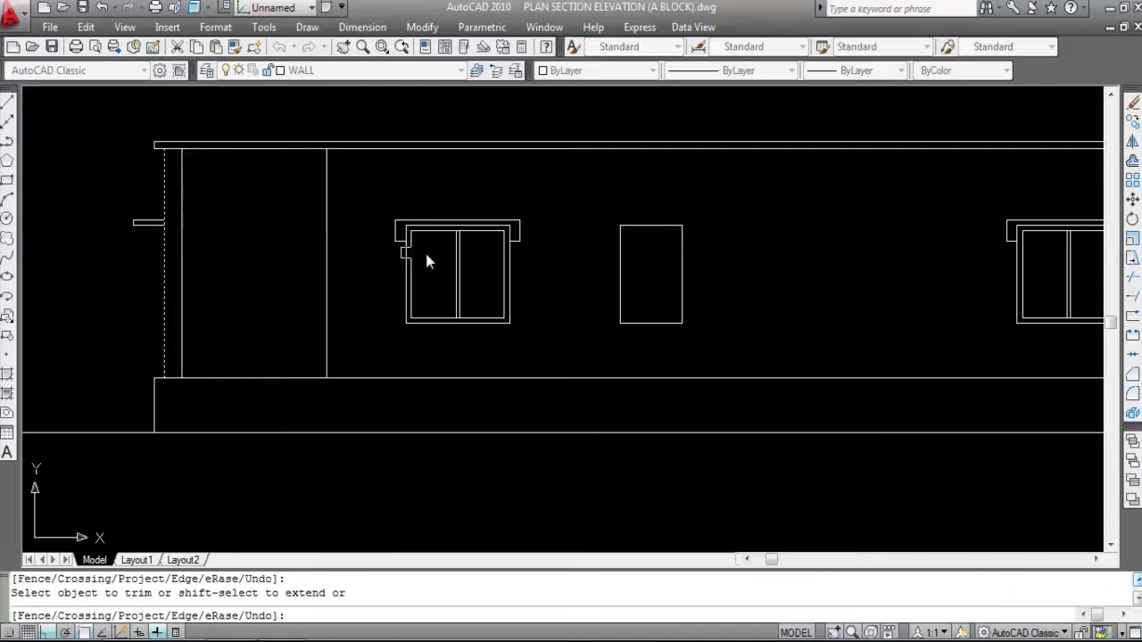
key(Escape)
click(613, 217)
click(757, 250)
Offset the window W1 rectangle inward by 3" to form its frame.
scroll(633, 230, up, 2)
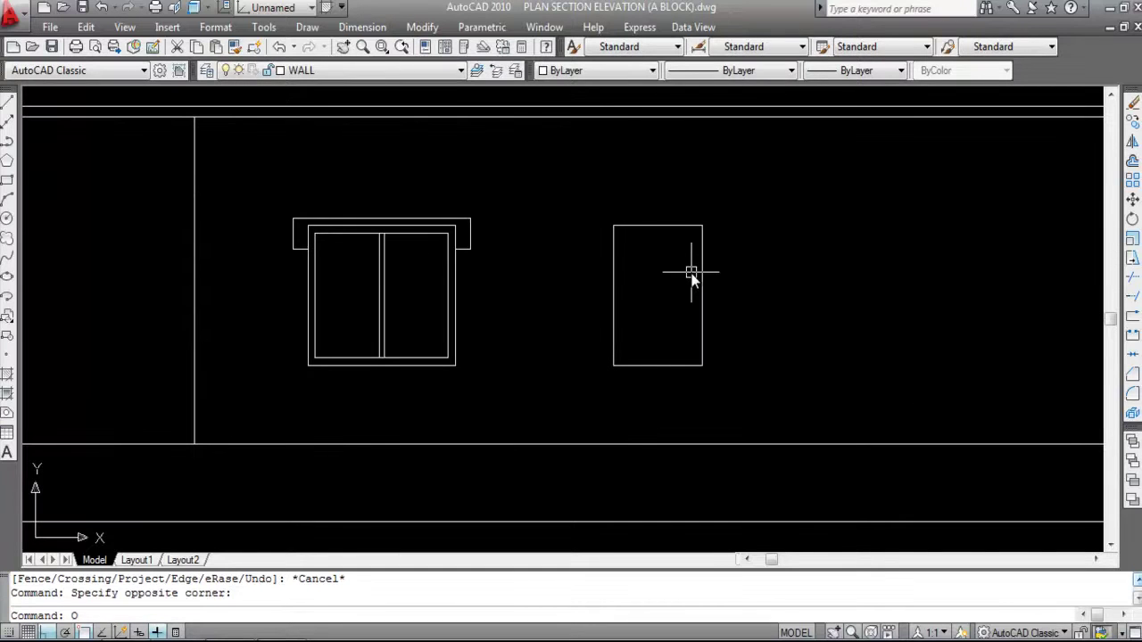
text(O)
key(Return)
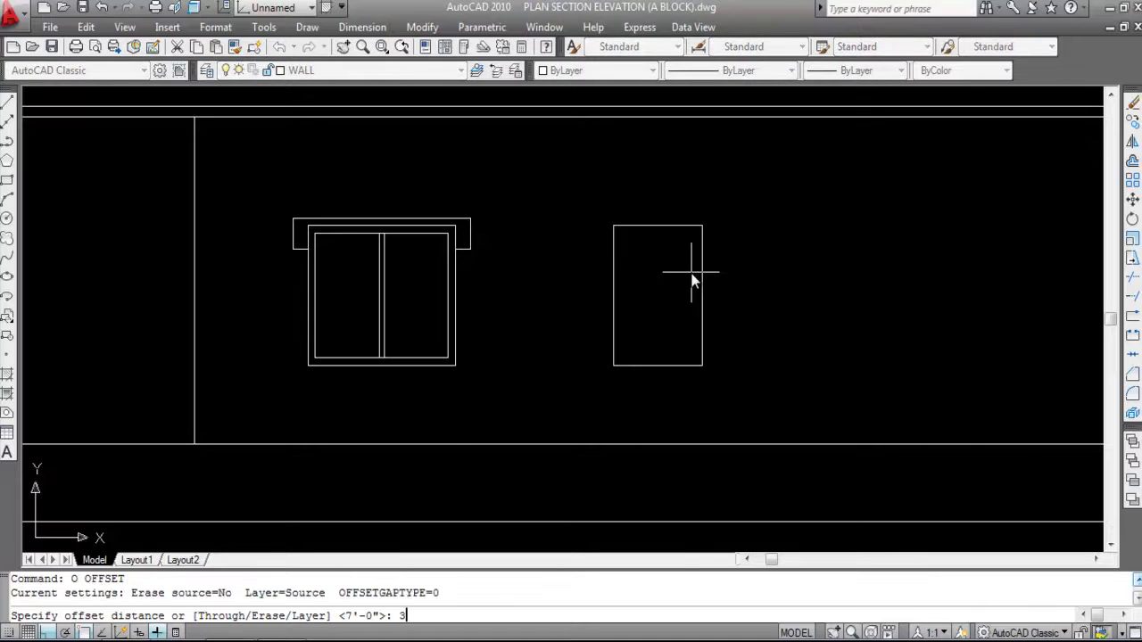
text(3)
key(Return)
click(702, 299)
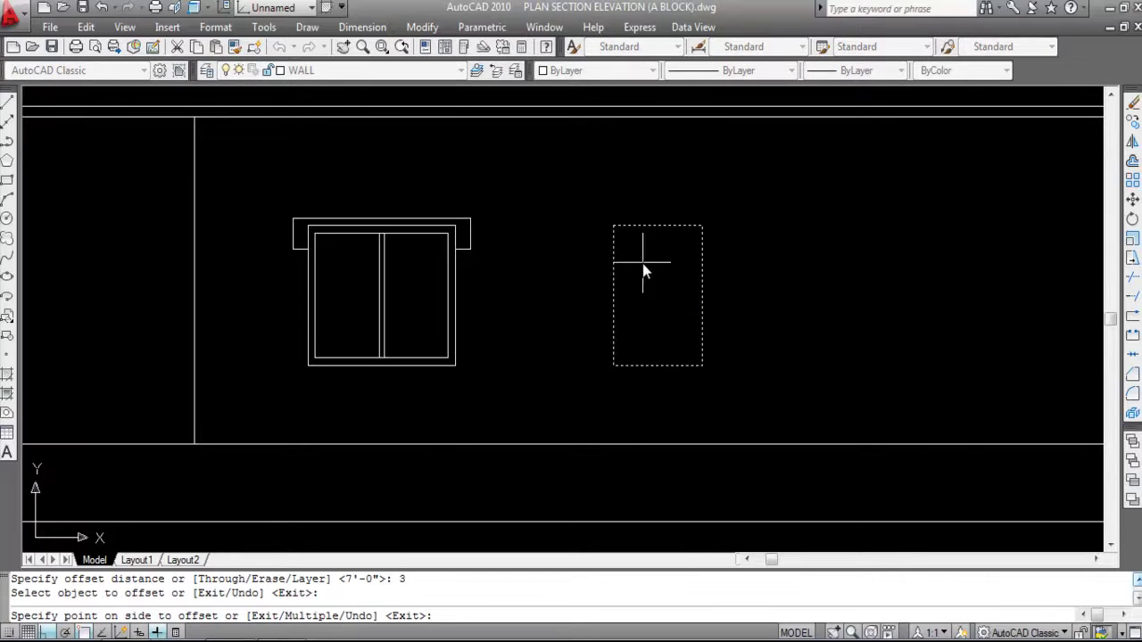
click(651, 268)
key(Escape)
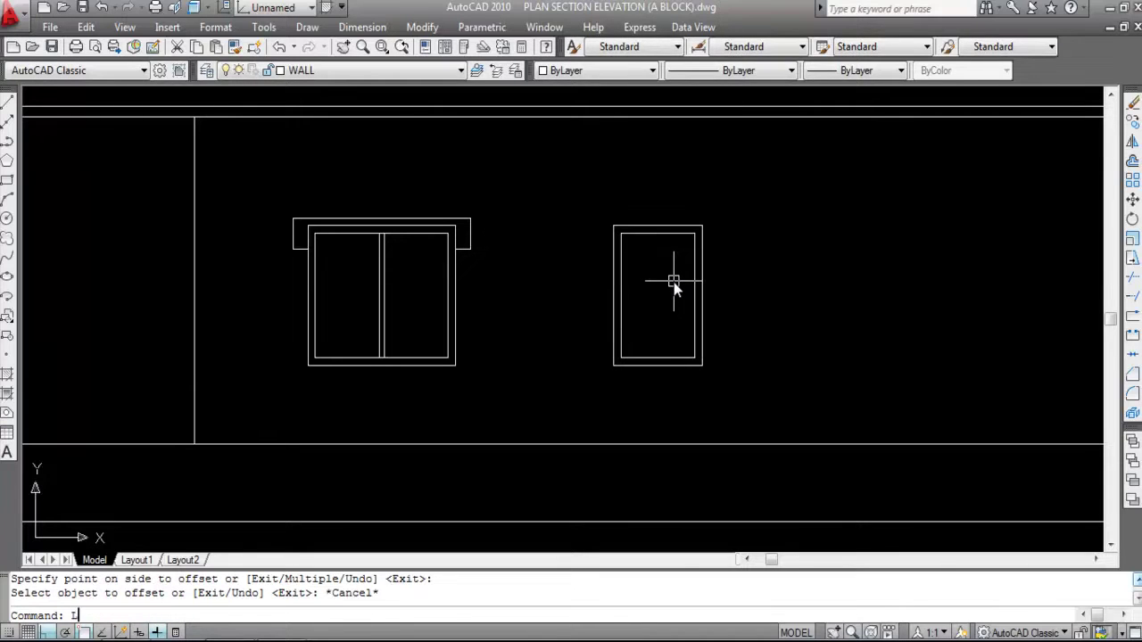
Draw a vertical centre line between the top and bottom midpoints of window W1's inner frame.
text(L)
key(Return)
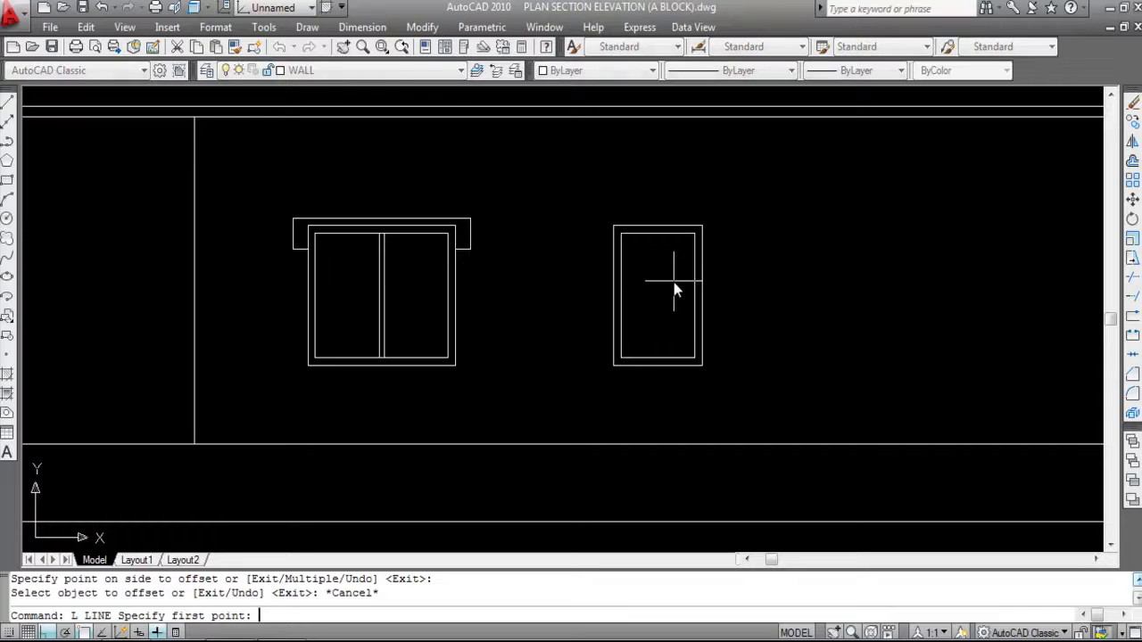
click(657, 234)
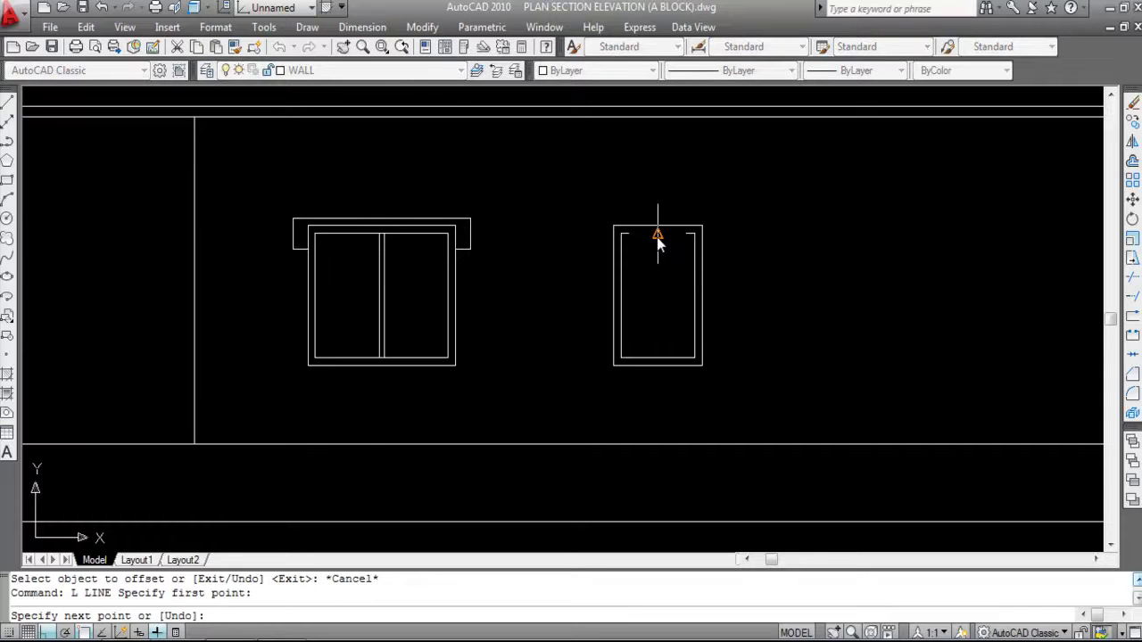
click(659, 357)
key(Escape)
scroll(682, 355, up, 3)
scroll(684, 354, down, 1)
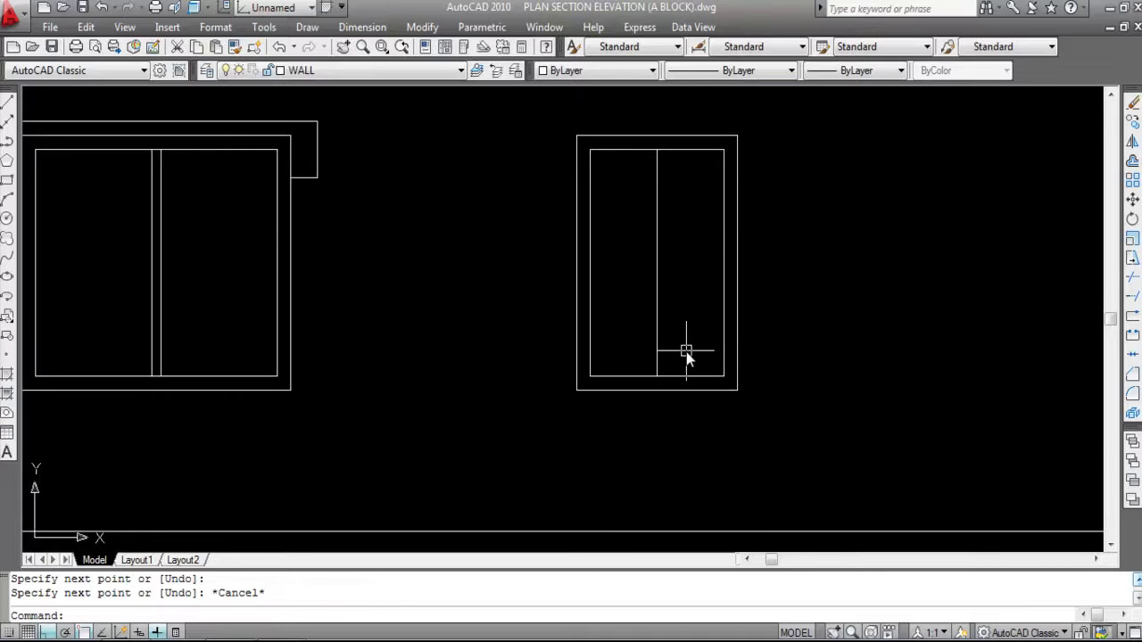
Offset window W1's vertical centre line by 1" to each side to form the mullion.
key(Return)
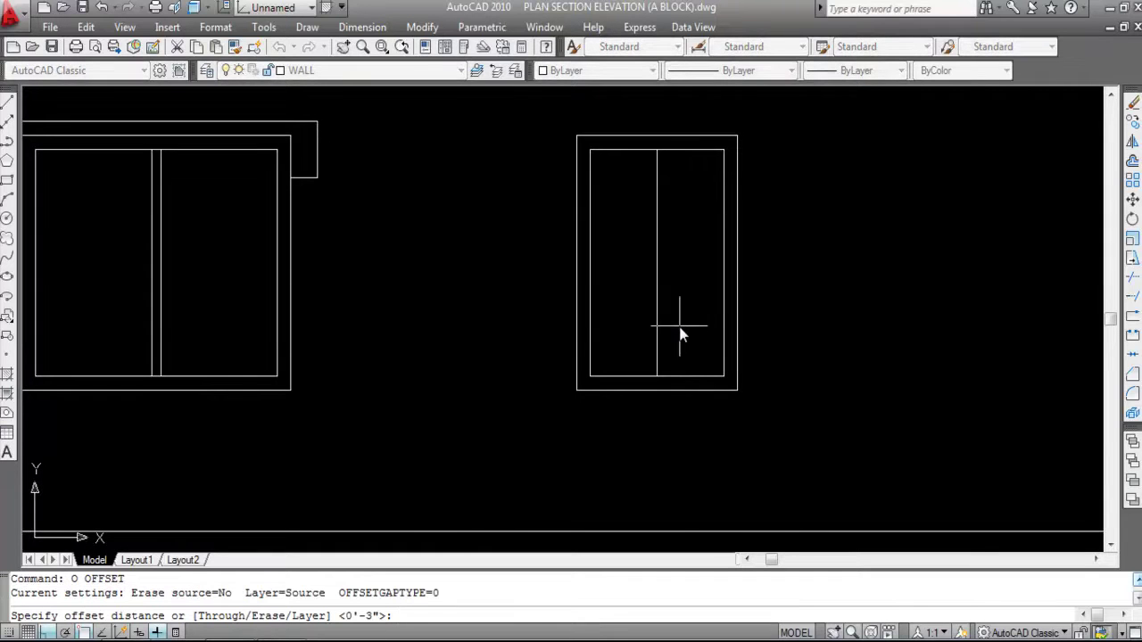
text(1)
key(Return)
click(658, 260)
click(481, 282)
scroll(654, 275, up, 1)
click(660, 284)
click(734, 317)
key(Escape)
Erase the original centre line between the two mullion lines of window W1.
scroll(662, 267, up, 3)
click(652, 285)
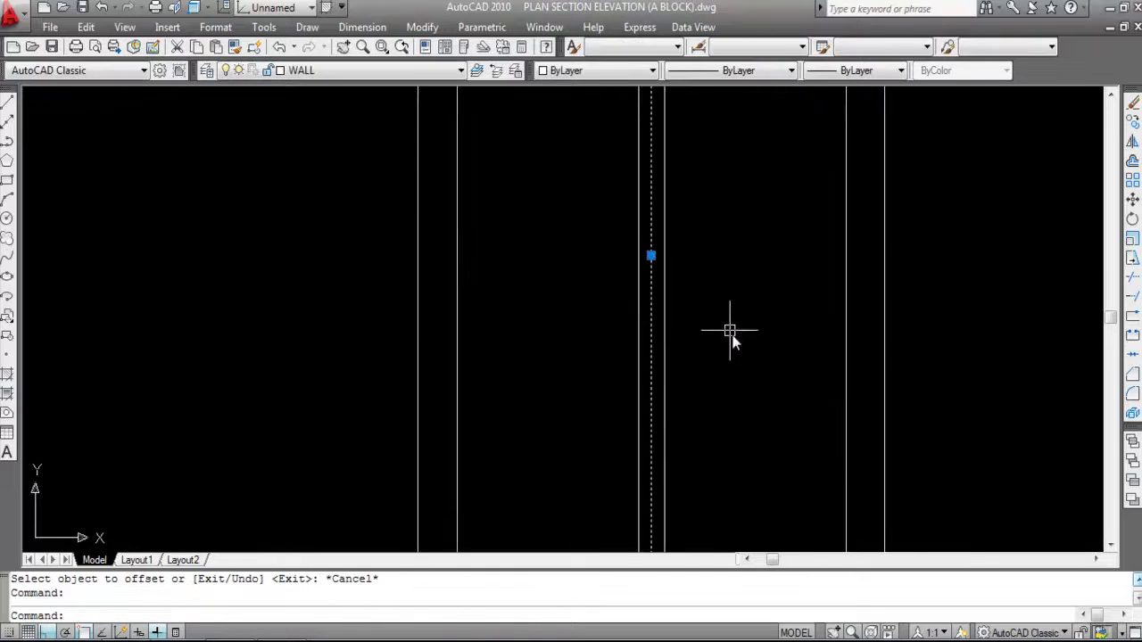
scroll(705, 321, down, 5)
key(Delete)
scroll(513, 312, down, 4)
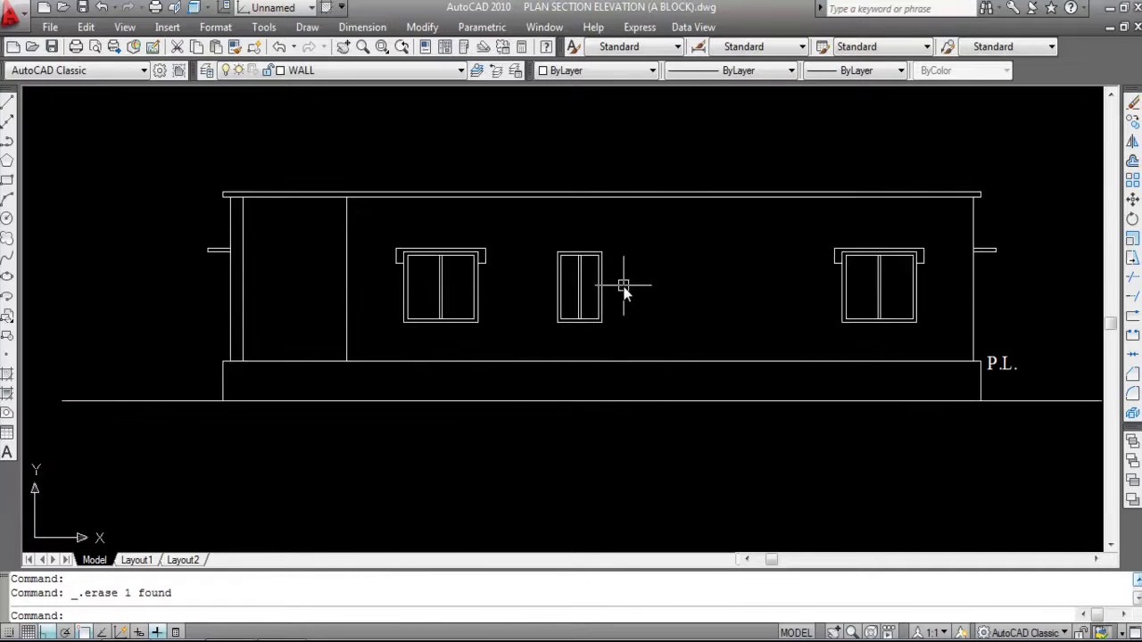
Place vertical construction lines through both edges of balcony door D1 in the rotated plan, running up through the side elevation.
scroll(455, 234, down, 4)
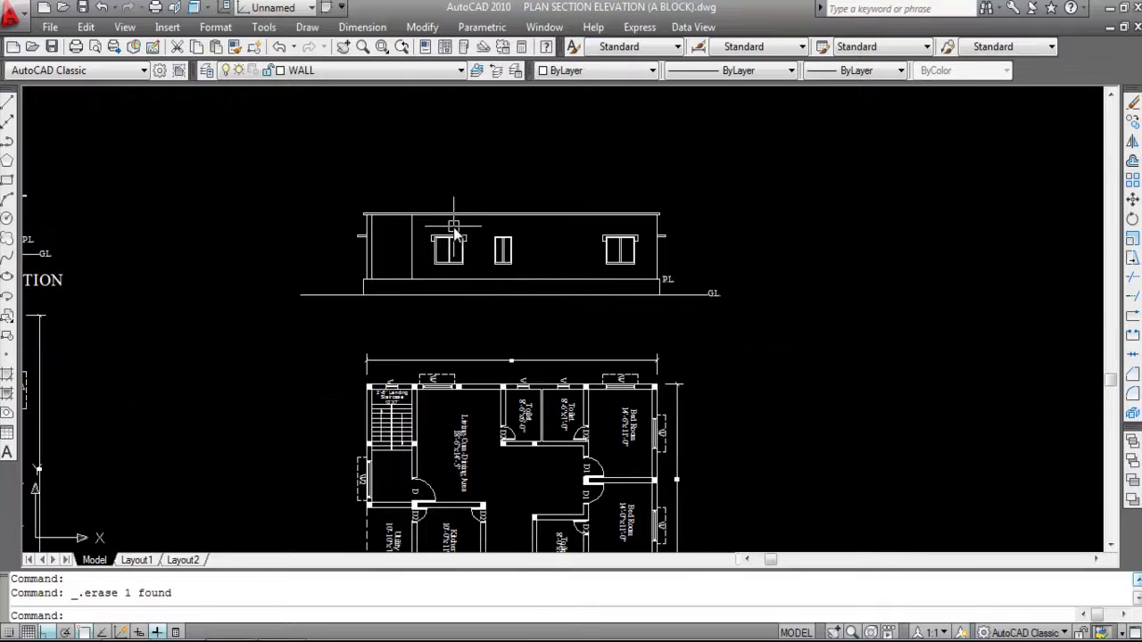
scroll(450, 246, up, 3)
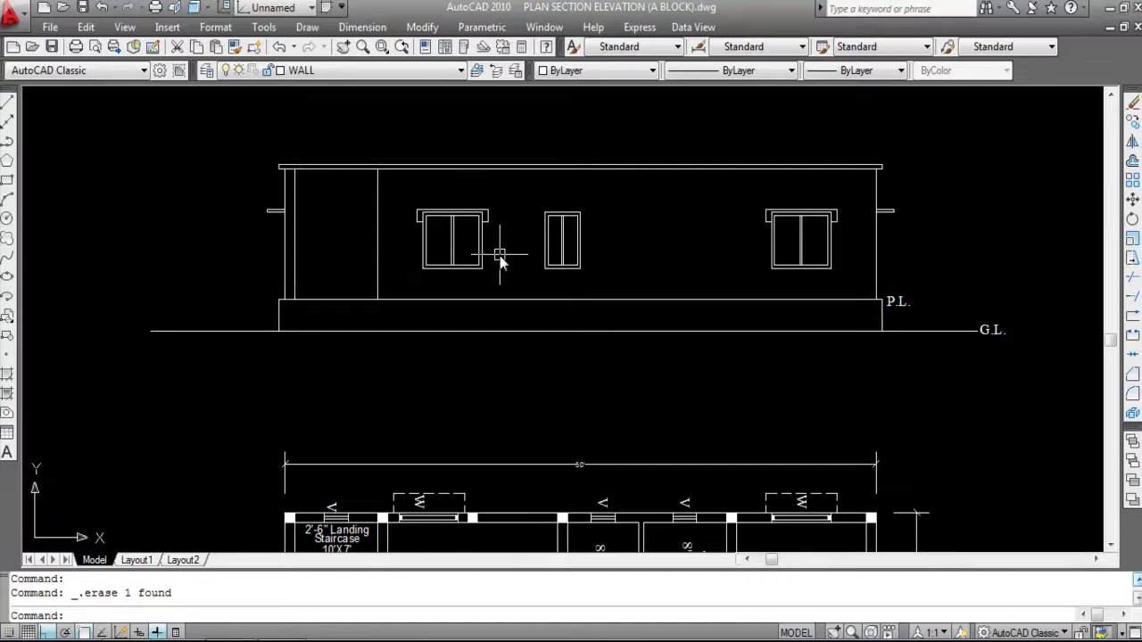
scroll(562, 154, down, 3)
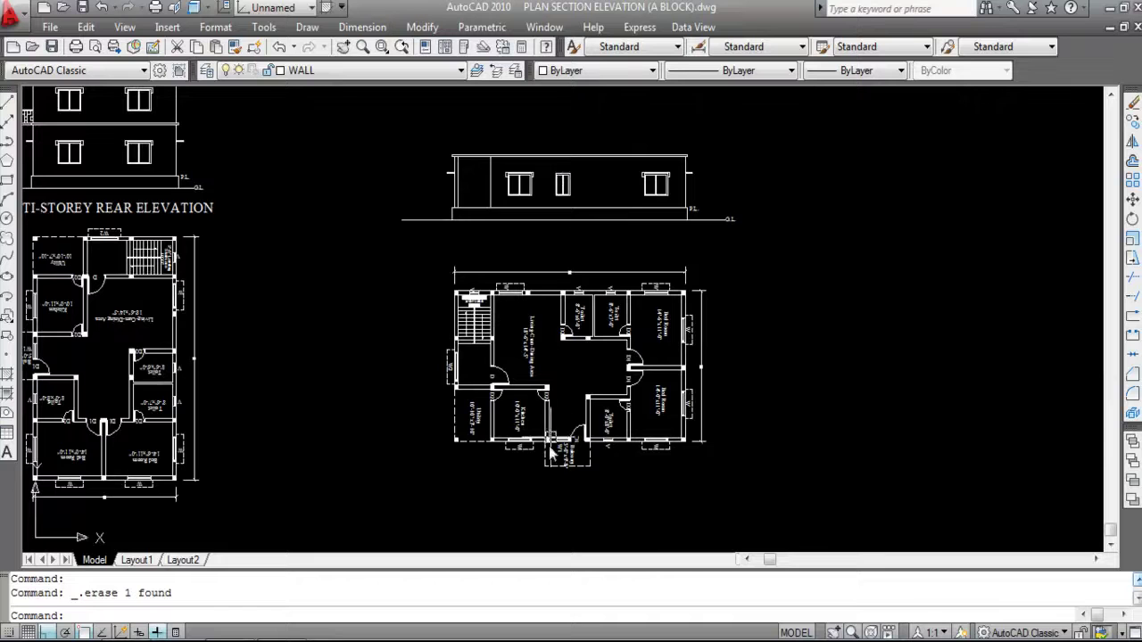
scroll(553, 428, up, 6)
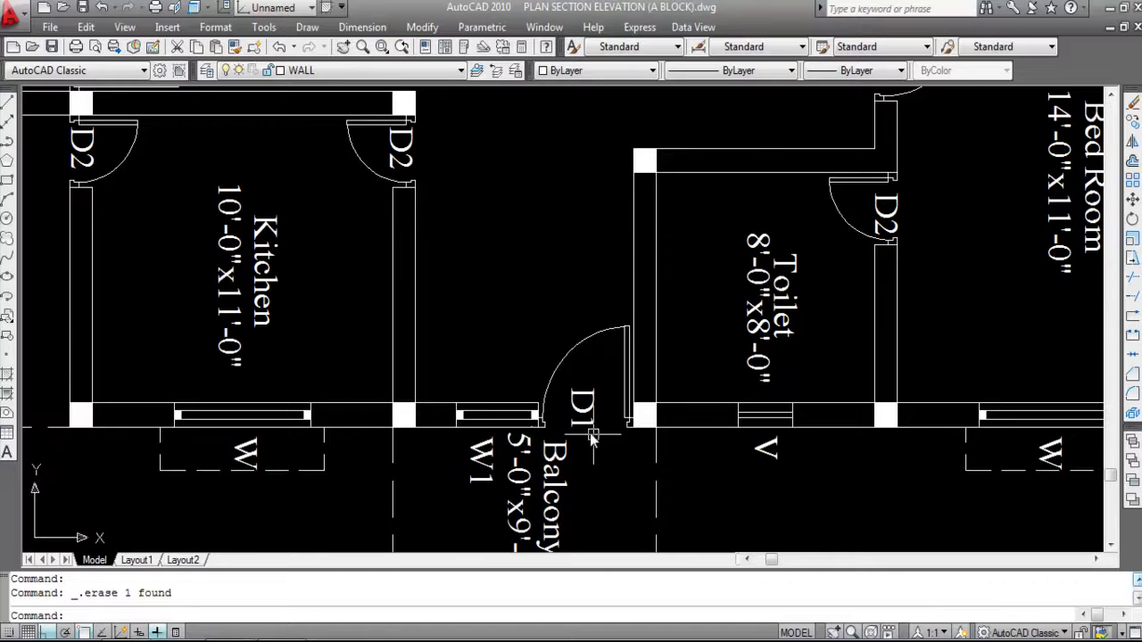
scroll(612, 446, down, 2)
text(XL)
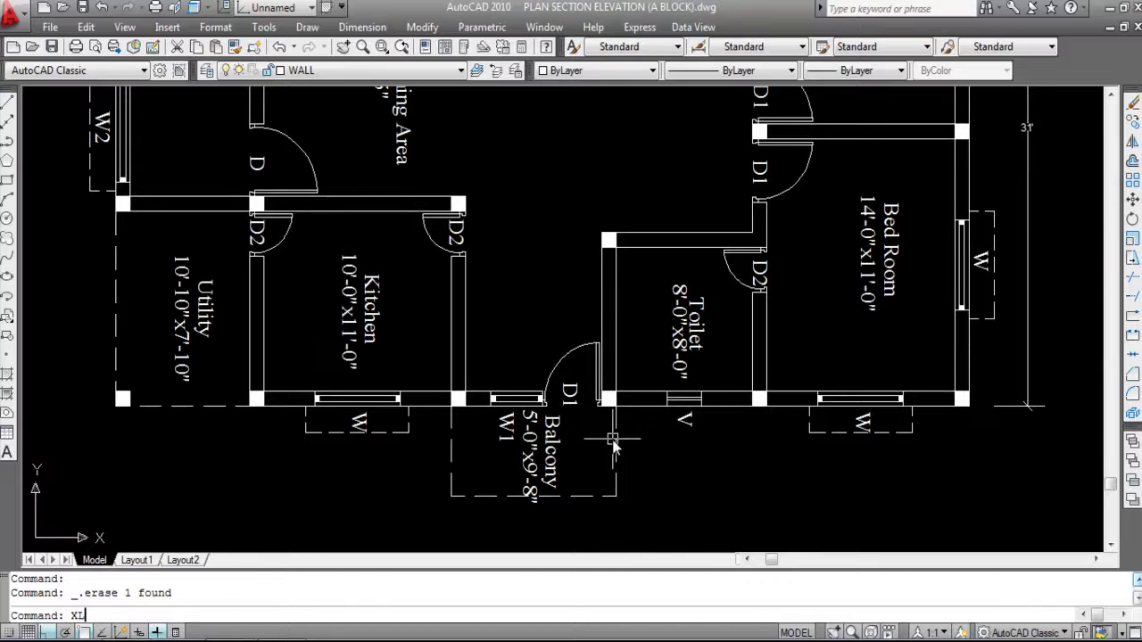
key(Return)
text(V)
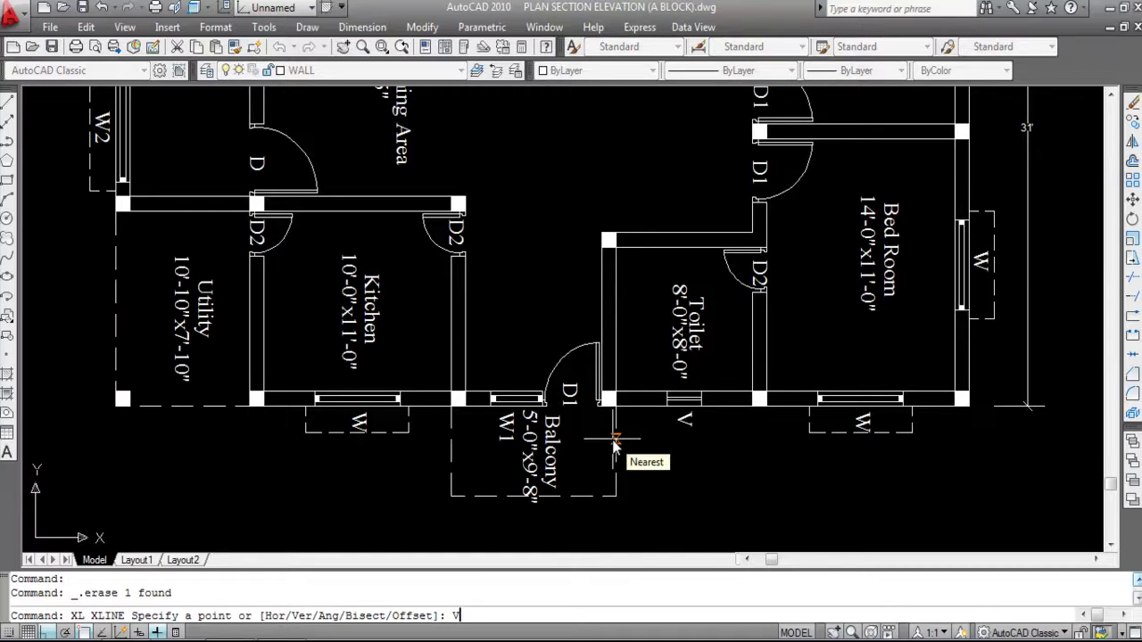
key(Return)
scroll(613, 437, up, 4)
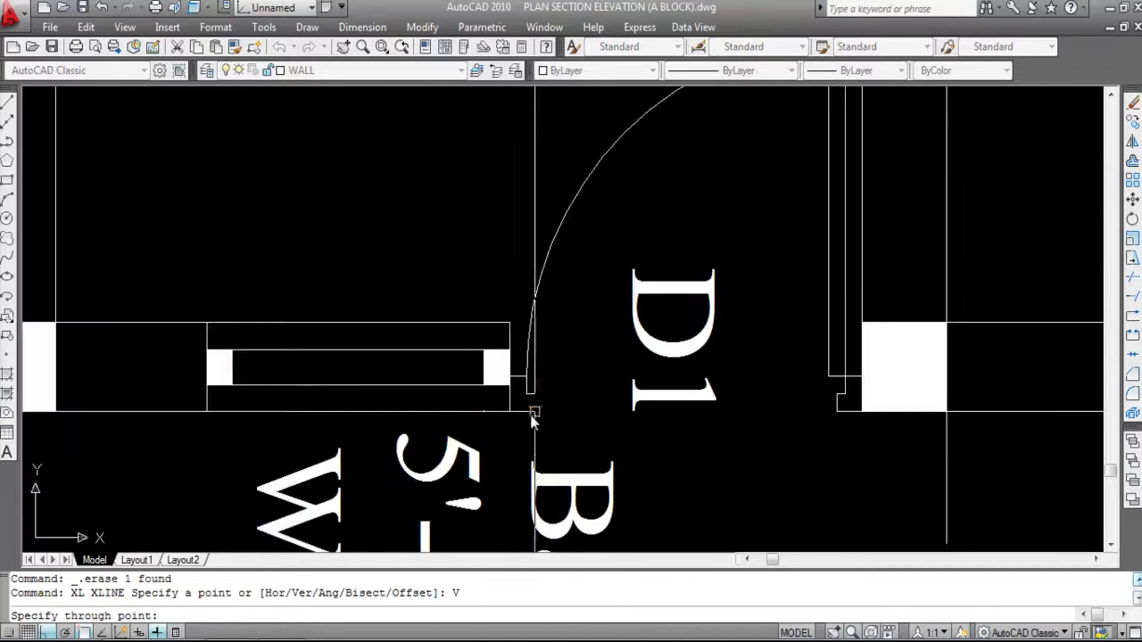
click(509, 414)
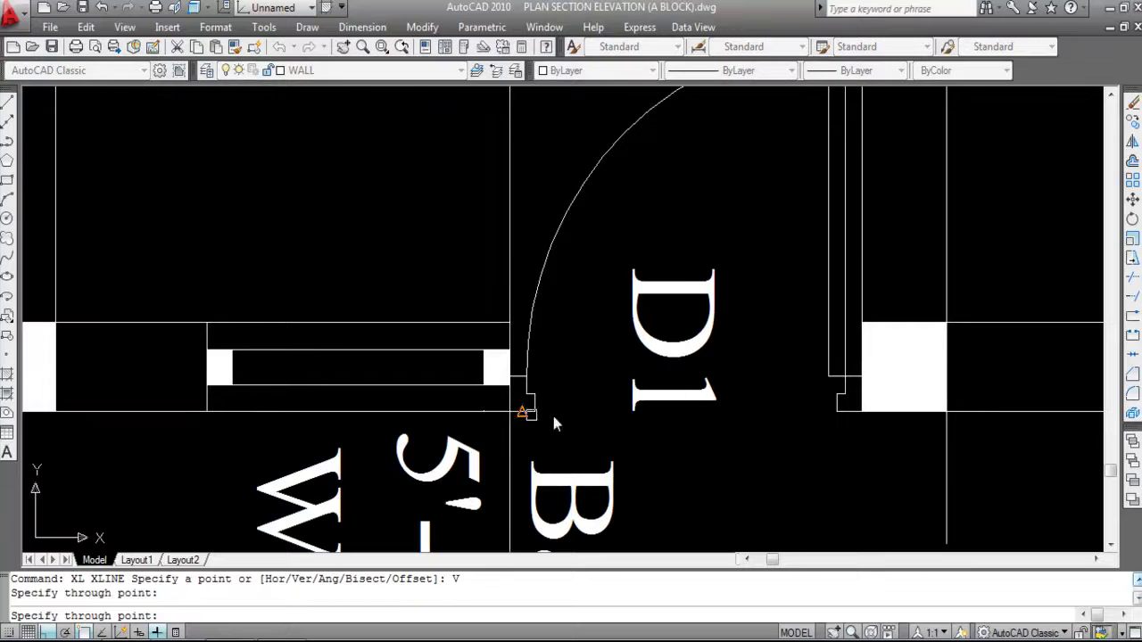
click(863, 418)
scroll(637, 290, down, 4)
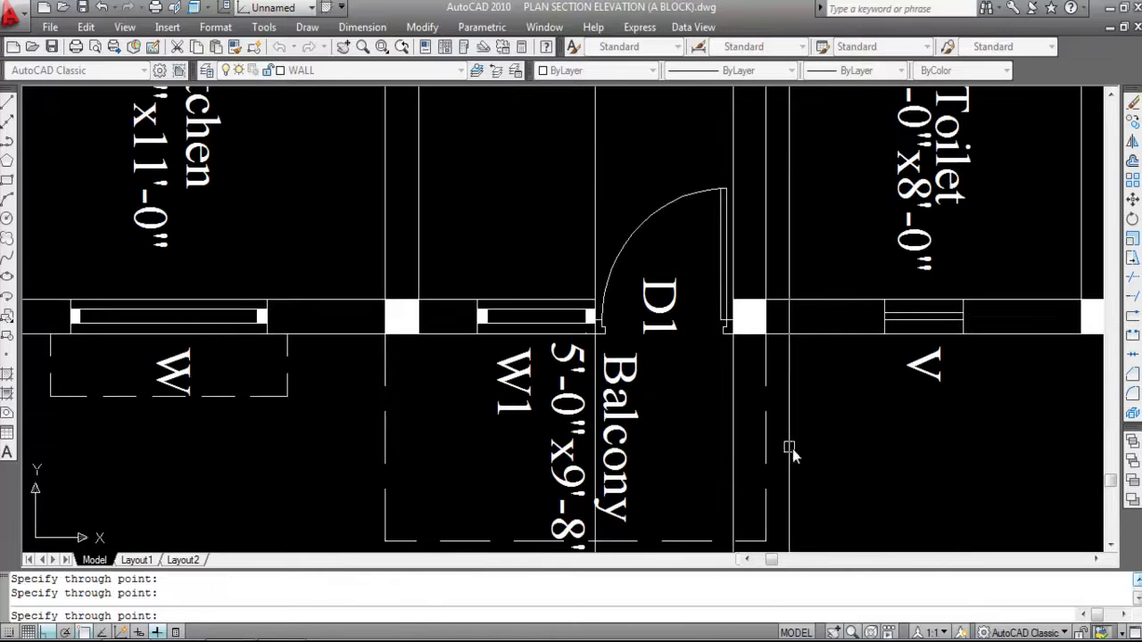
scroll(665, 356, down, 6)
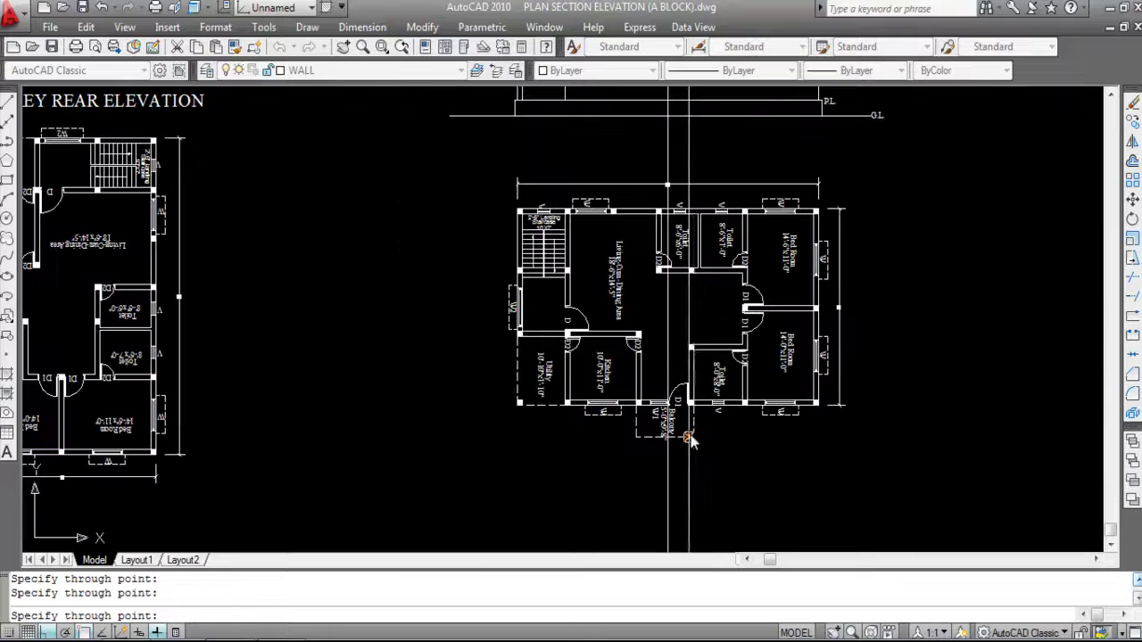
scroll(673, 178, down, 5)
scroll(680, 223, up, 10)
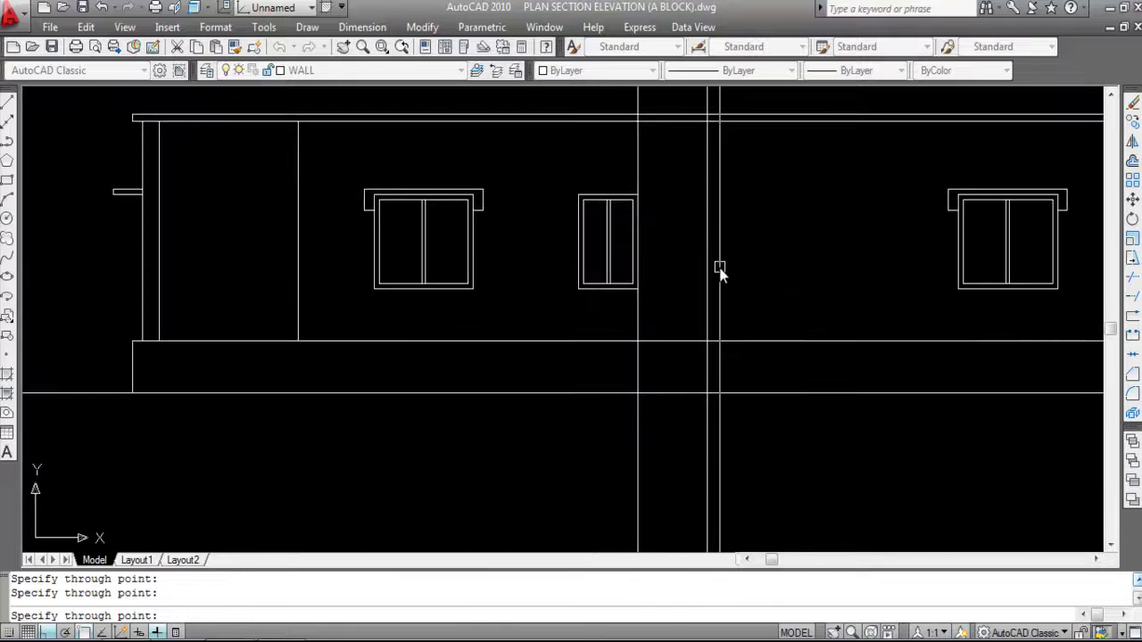
key(Escape)
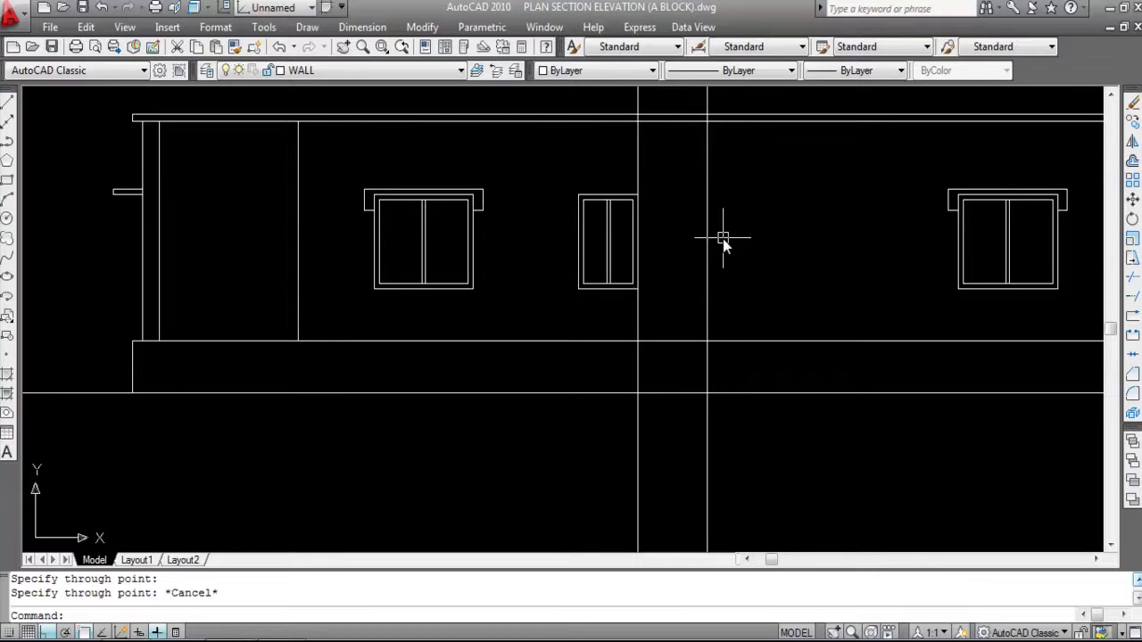
Draw a horizontal line from window W1's top right corner across both construction lines of door D1.
key(Escape)
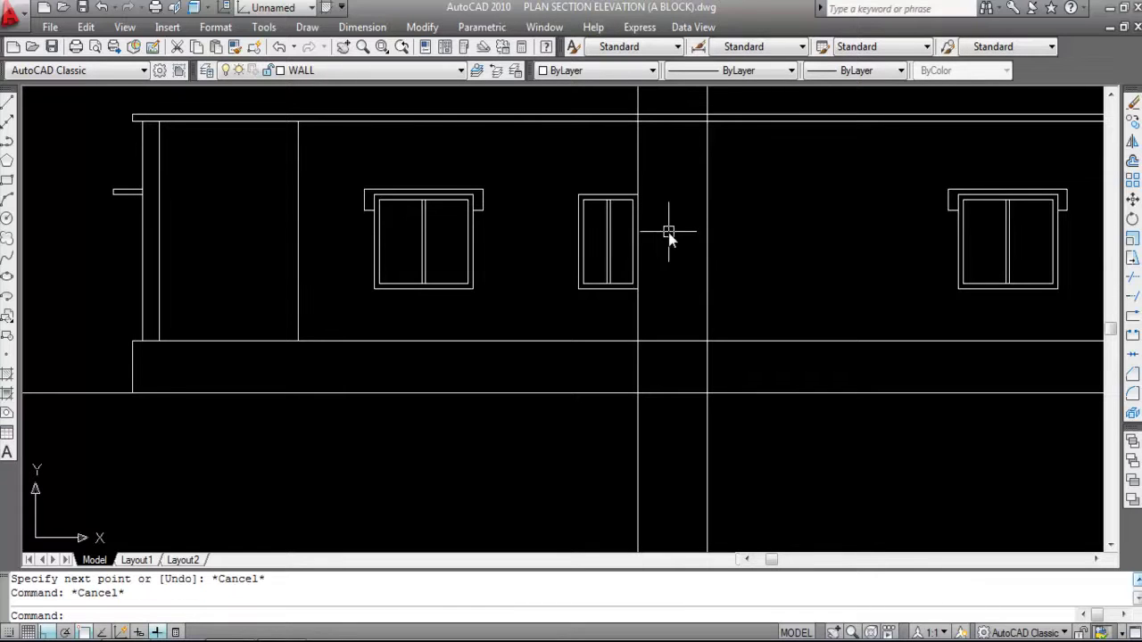
text(L)
key(Return)
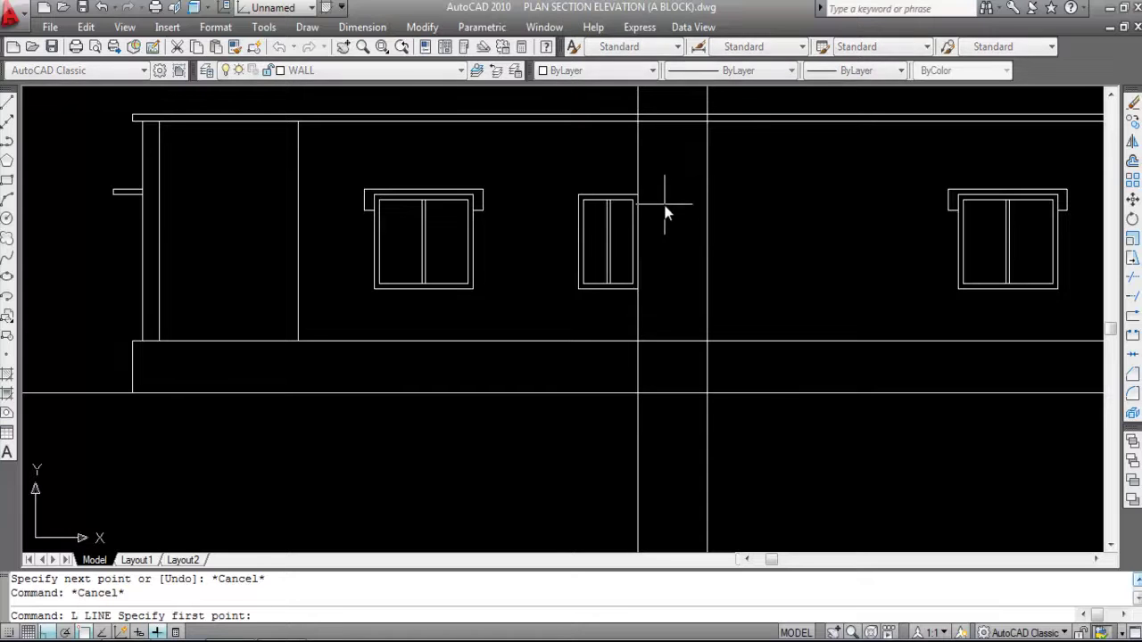
click(637, 195)
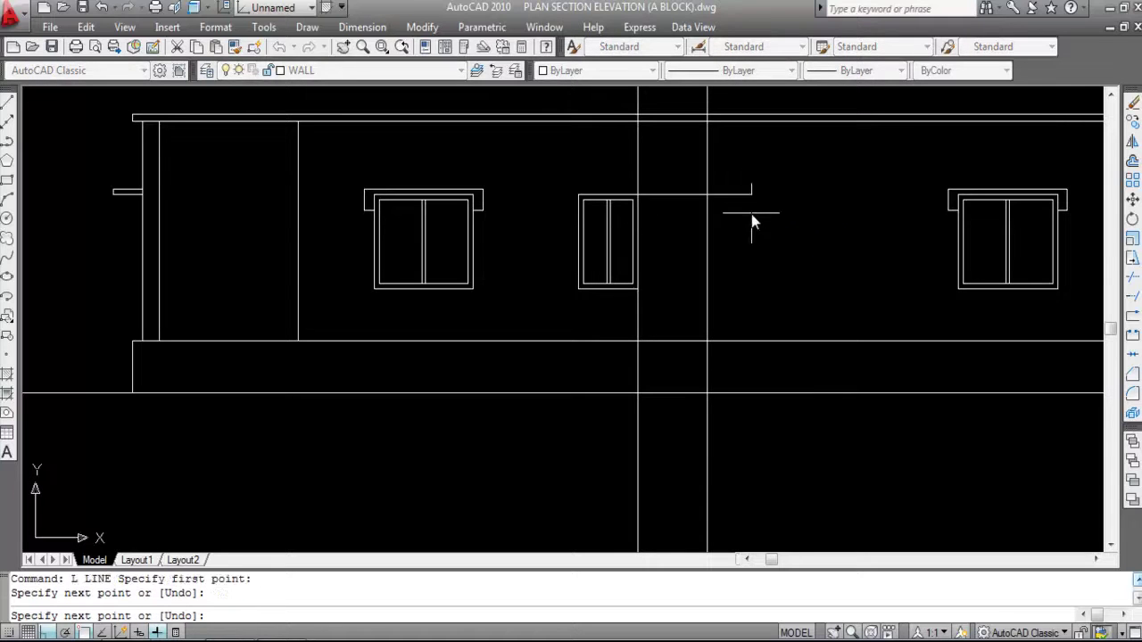
key(Escape)
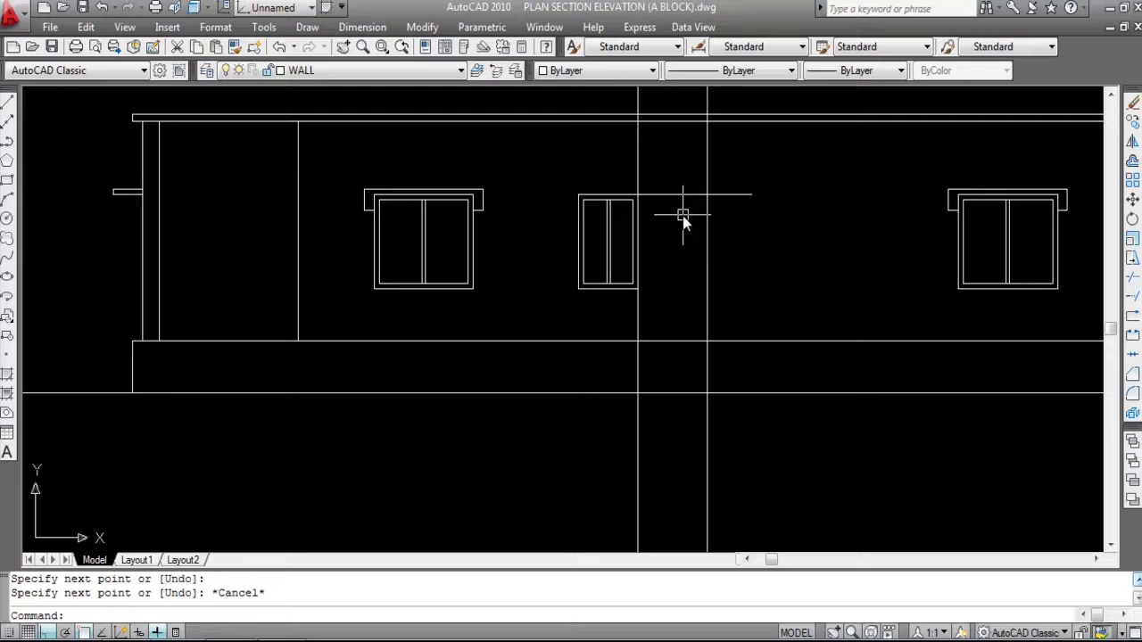
Check the size of door D1 in the door and window reference table.
scroll(701, 218, down, 6)
scroll(705, 397, up, 4)
scroll(683, 382, up, 2)
scroll(683, 382, down, 6)
scroll(352, 343, up, 8)
scroll(473, 254, up, 2)
scroll(483, 268, up, 2)
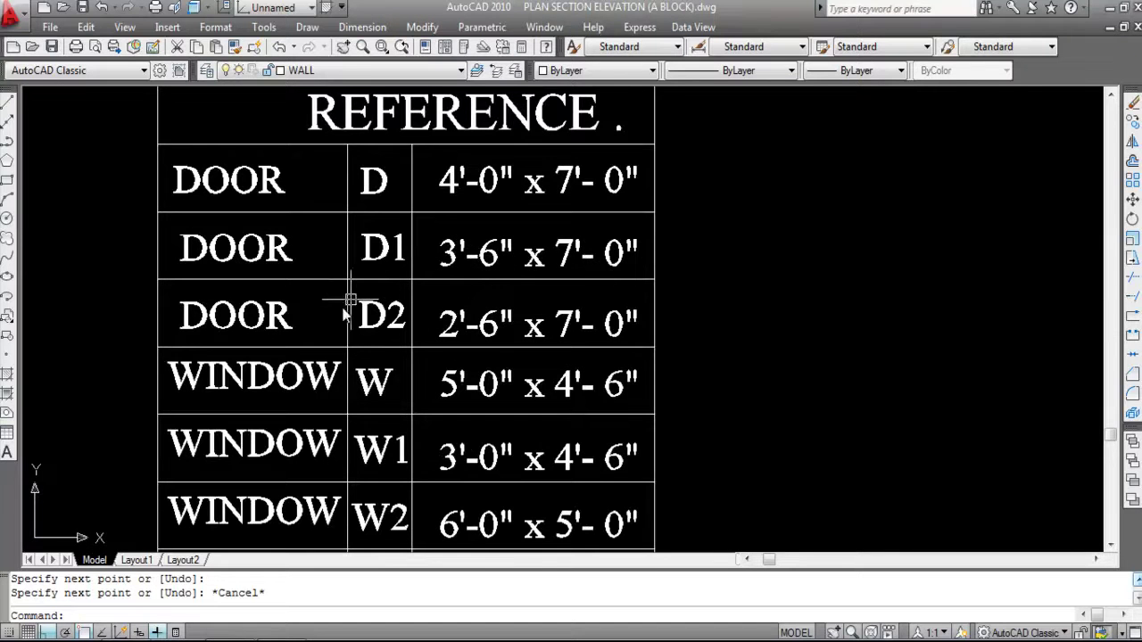
Erase the short horizontal line running from window W1's top right corner across the door construction lines.
scroll(379, 334, down, 8)
scroll(379, 344, down, 5)
scroll(684, 234, up, 10)
click(733, 241)
click(707, 191)
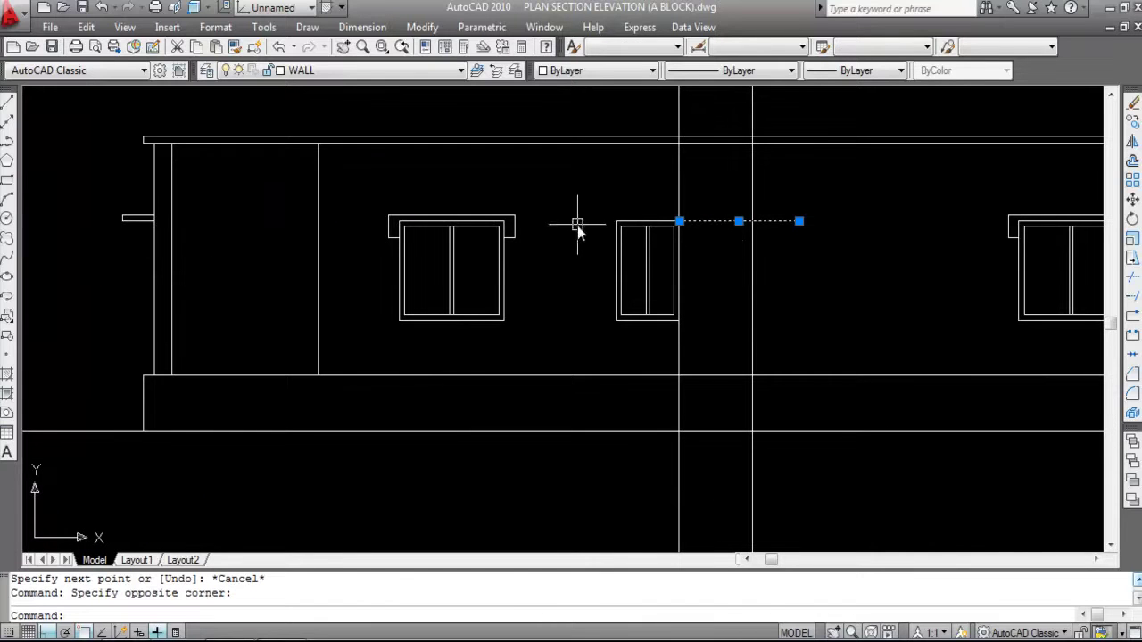
key(Escape)
click(737, 243)
click(709, 191)
key(Delete)
Extend the lower edge of the sunshade at the elevation's left end to the right-hand construction line of door D1.
text(E)
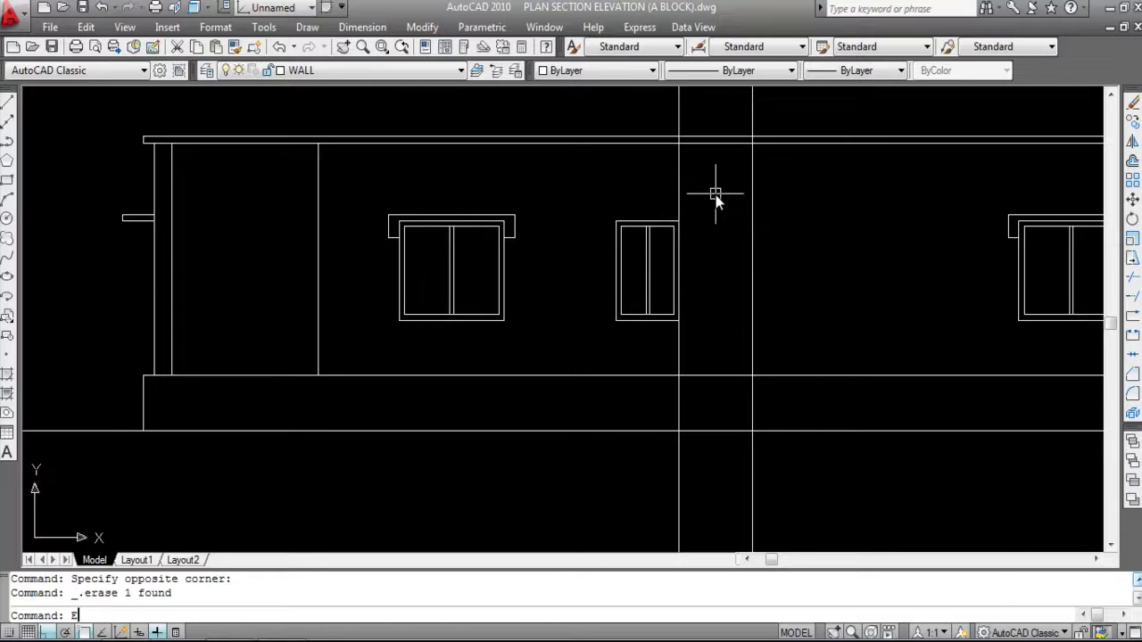
text(X)
key(Return)
click(753, 204)
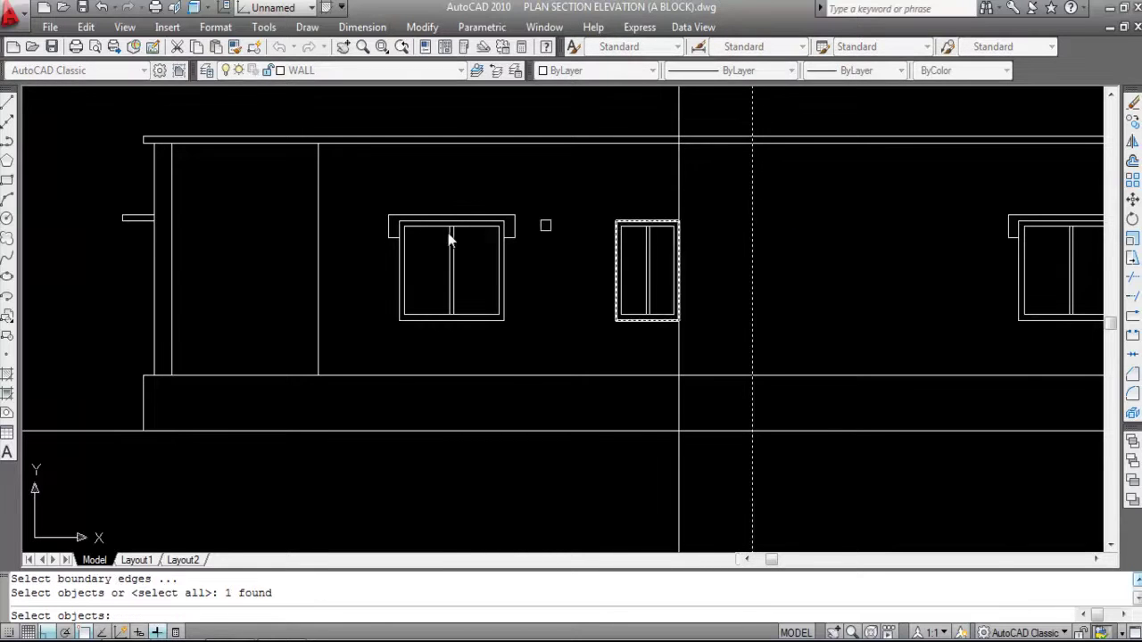
key(Return)
click(135, 224)
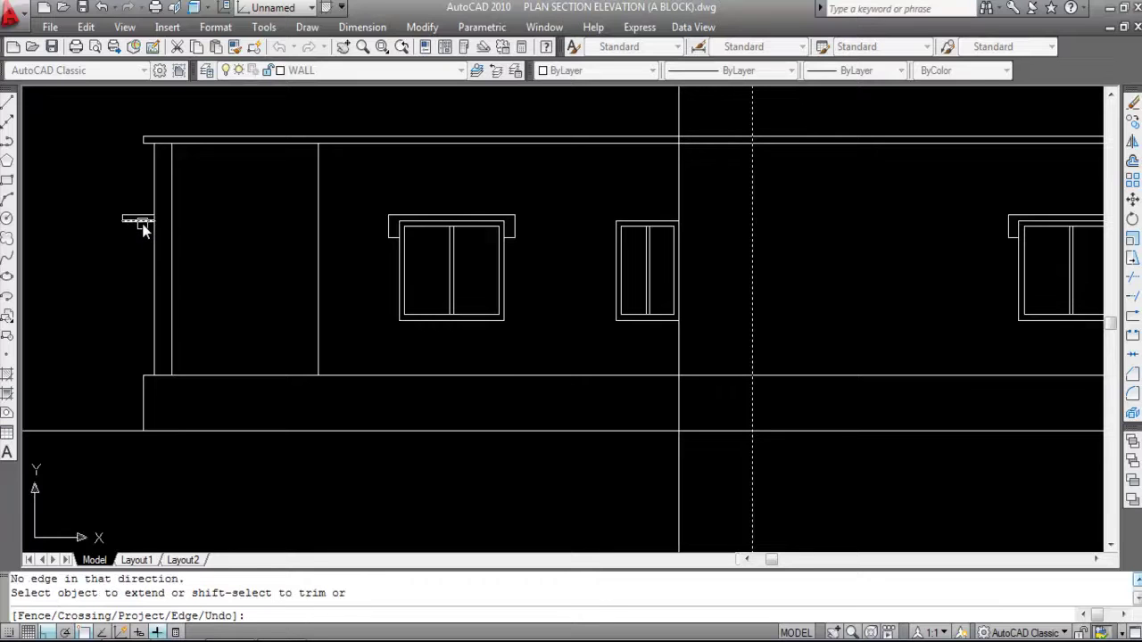
click(145, 223)
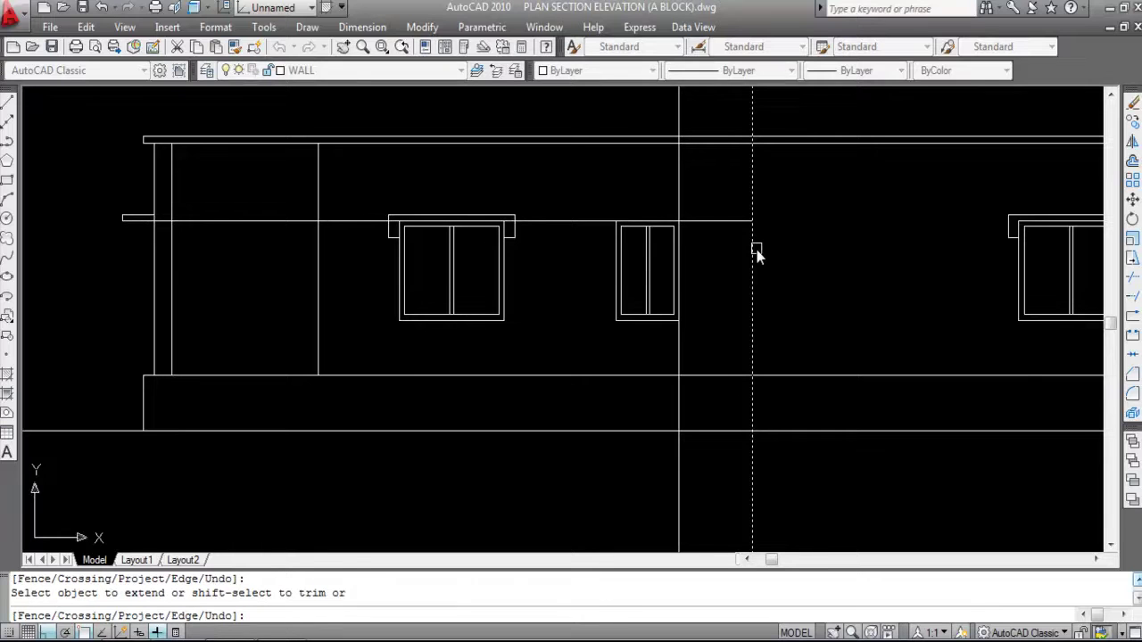
key(Escape)
click(726, 234)
click(703, 207)
key(Escape)
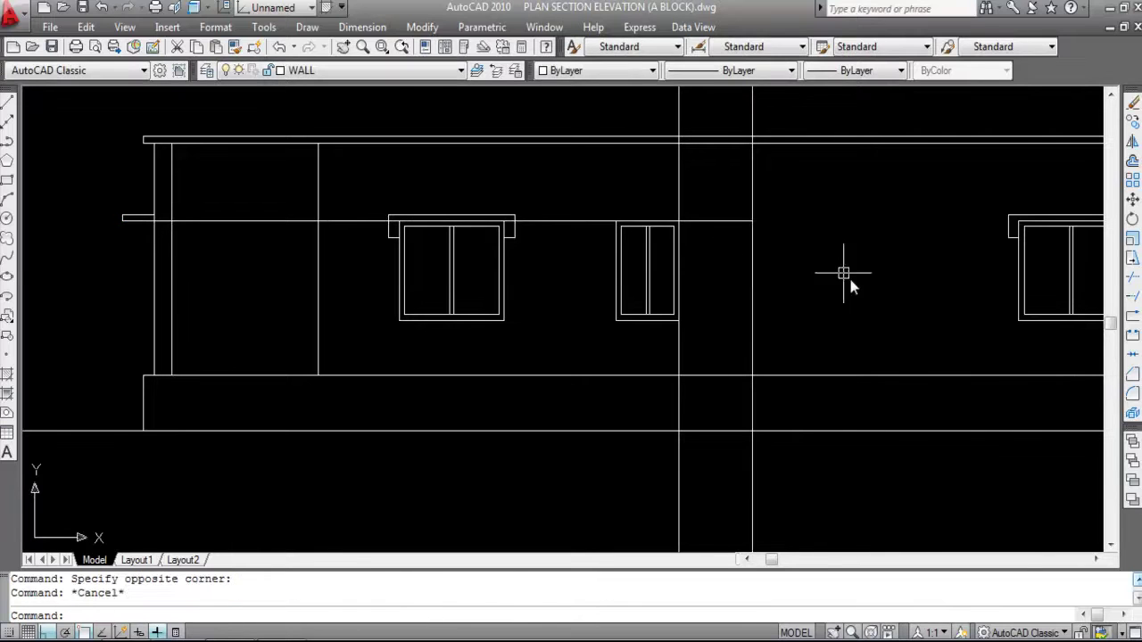
Draw a 3'6 by 7' door rectangle from the upper right corner of the narrow window down to the plinth line.
scroll(732, 214, down, 6)
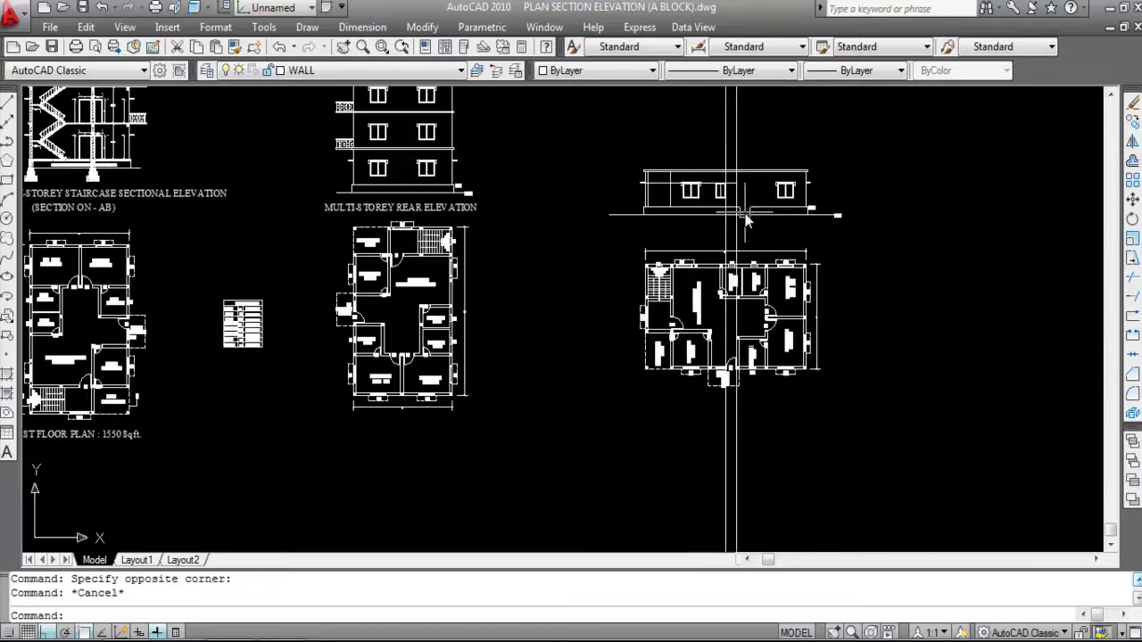
scroll(232, 348, up, 8)
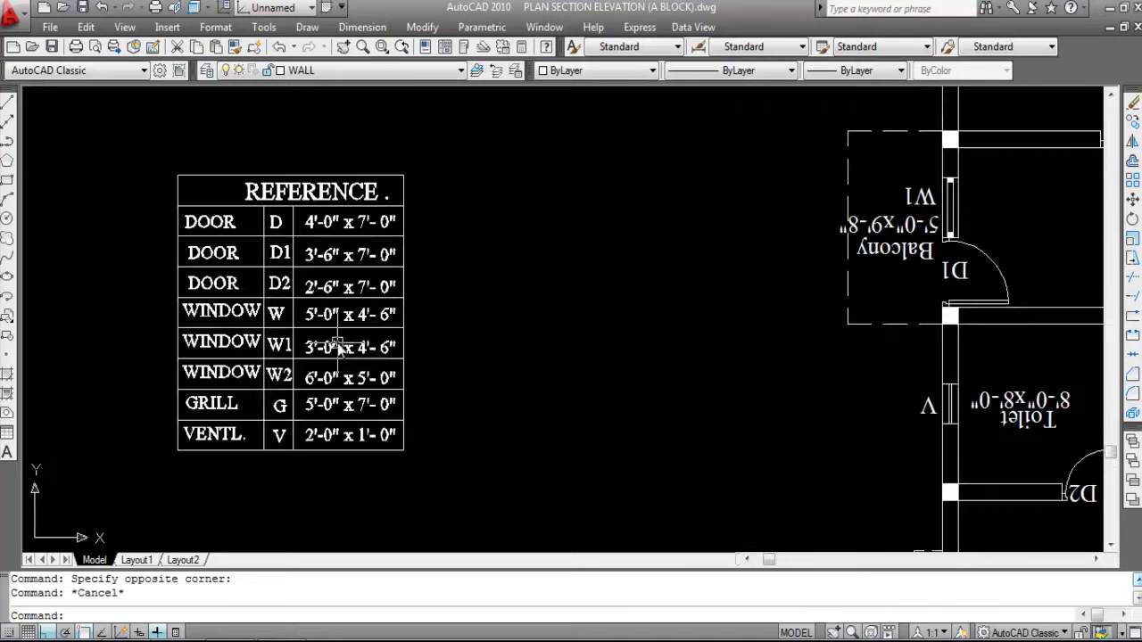
scroll(223, 285, down, 10)
scroll(397, 273, up, 10)
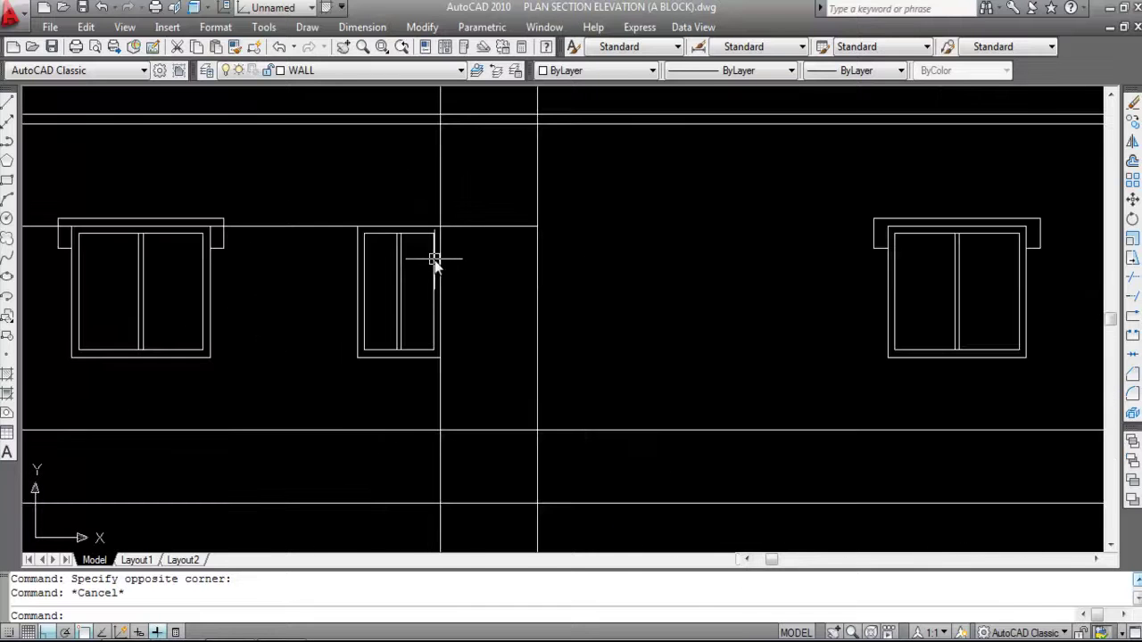
key(Return)
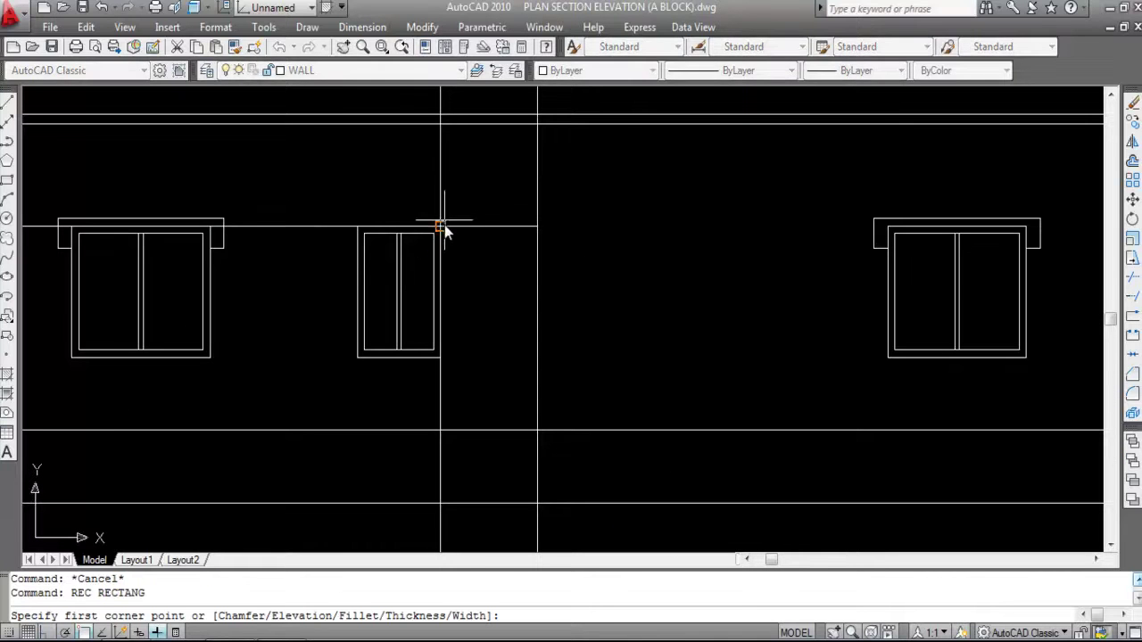
scroll(447, 244, up, 3)
click(433, 209)
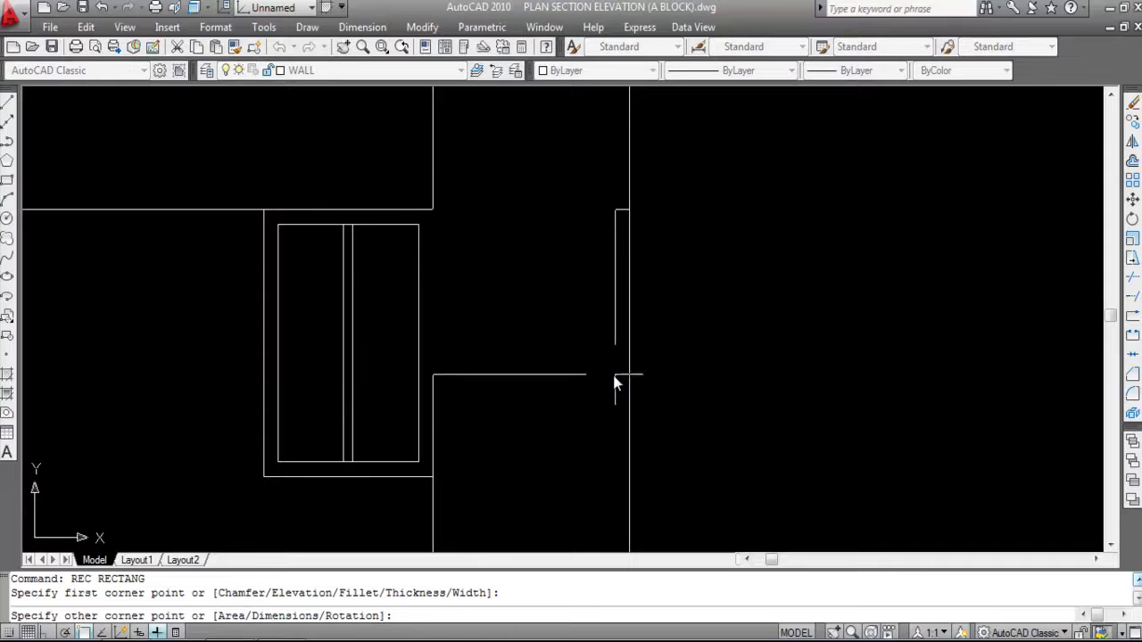
right_click(589, 316)
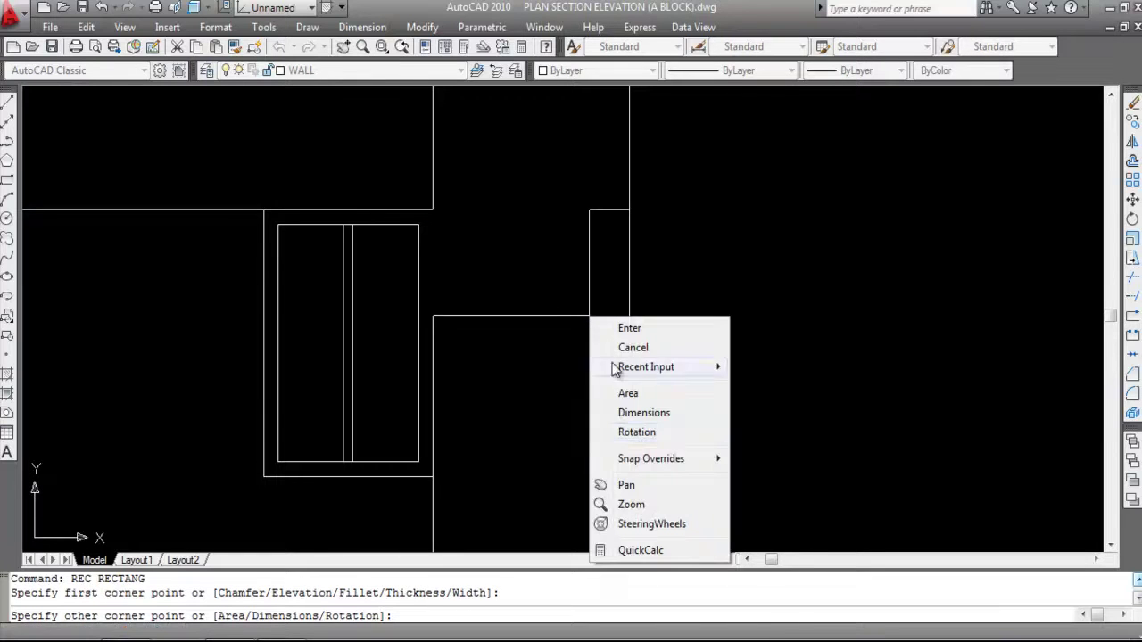
click(653, 412)
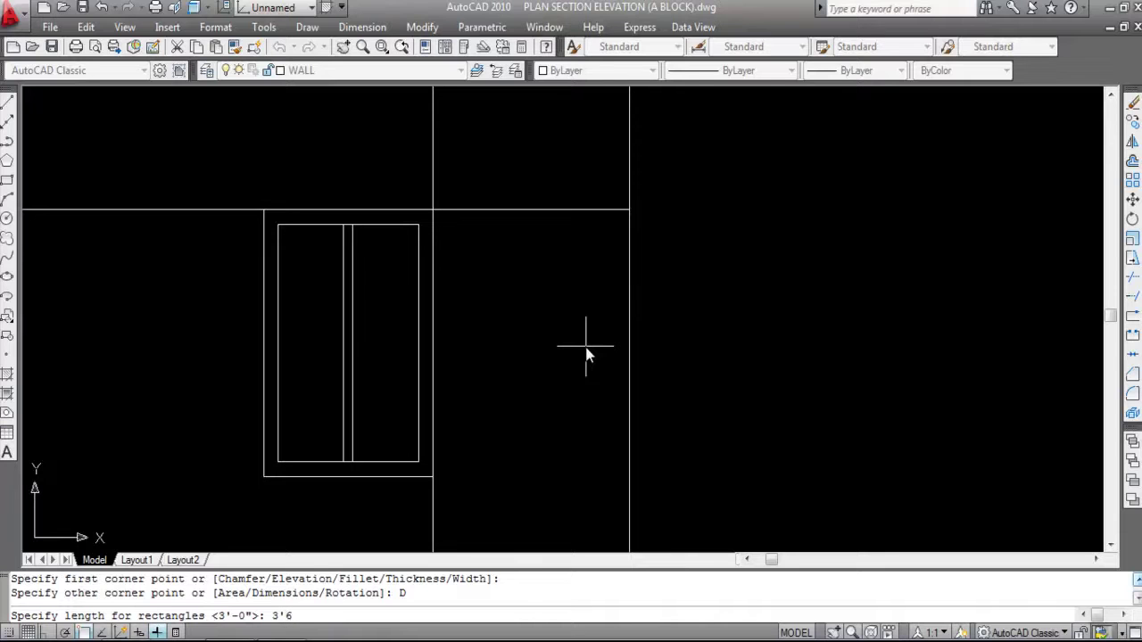
key(Return)
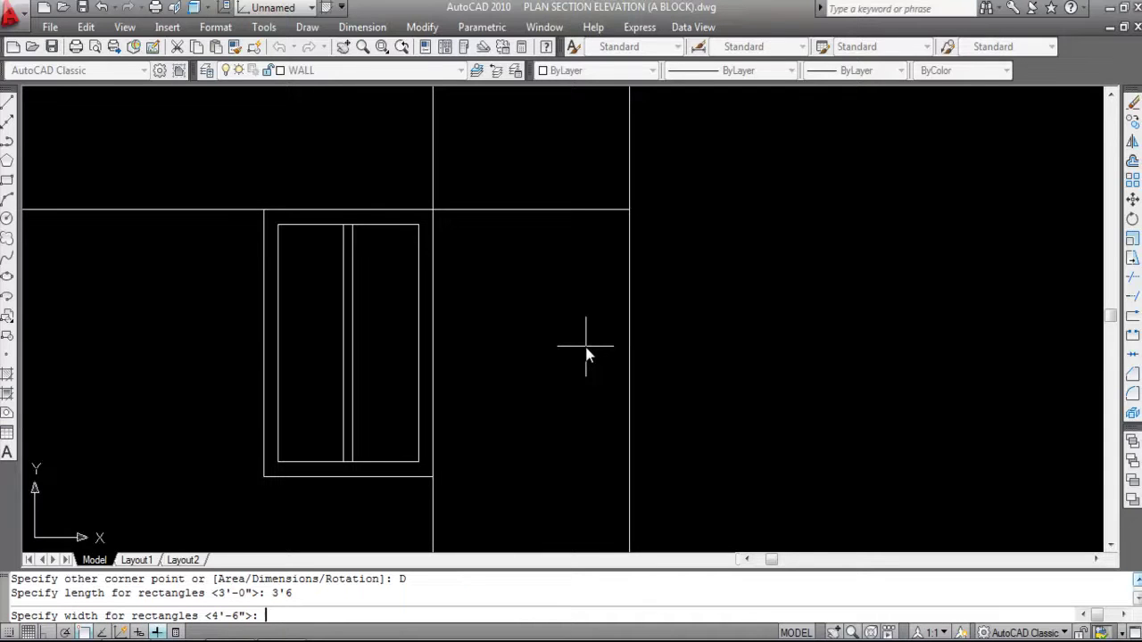
key(Return)
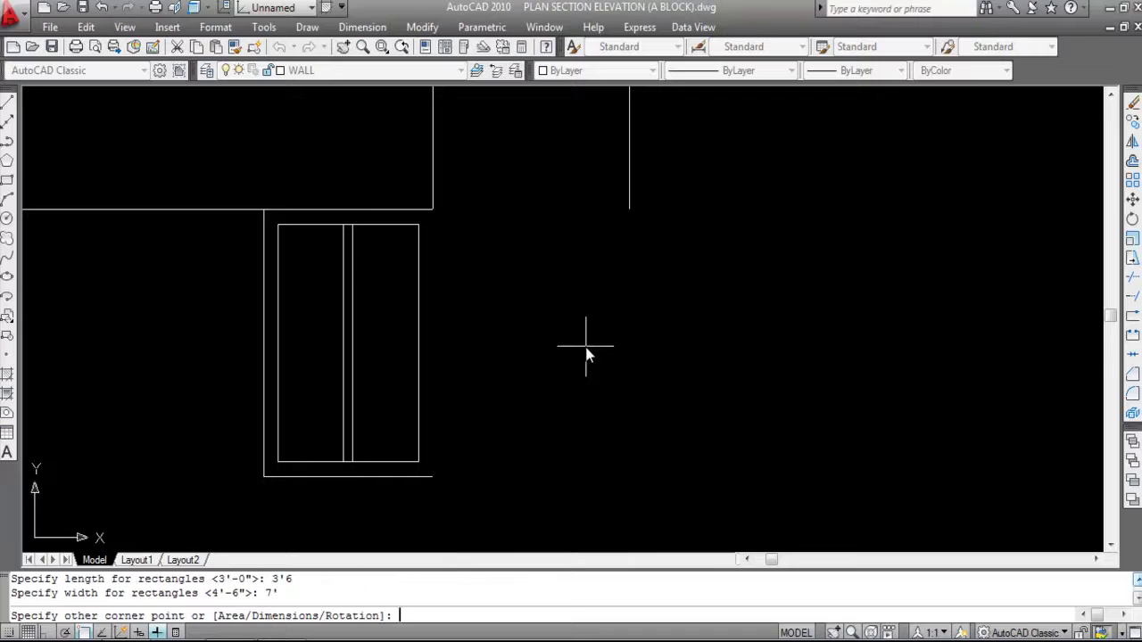
scroll(586, 346, down, 4)
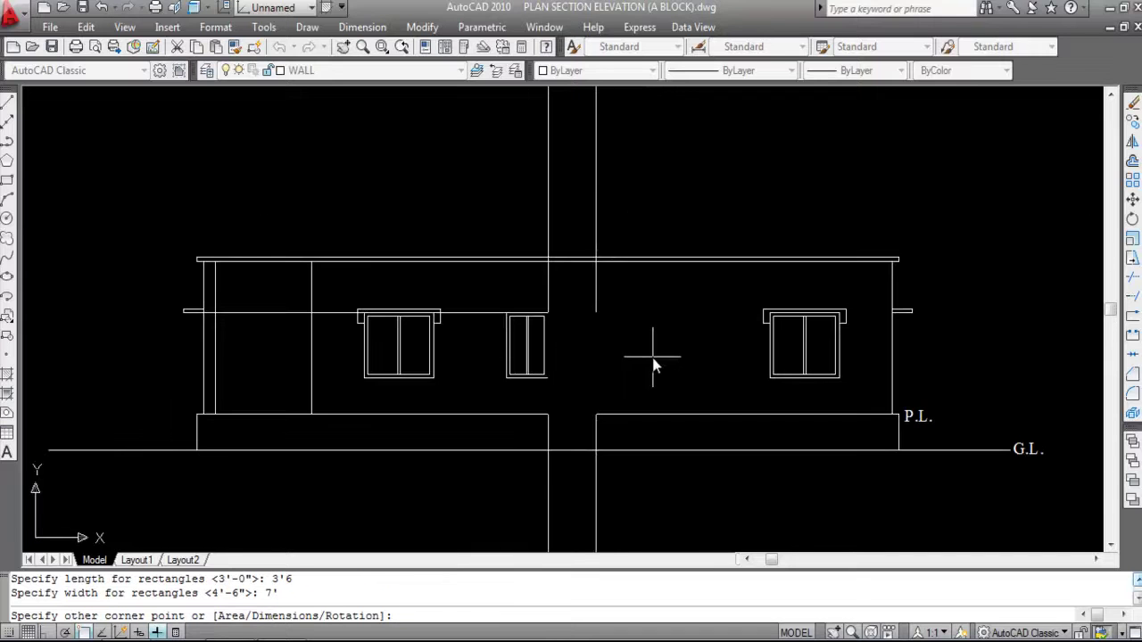
click(517, 390)
Trim away the horizontal guide line at window-head level, using the outermost left wall line as the cutting edge.
text(TR)
key(Return)
scroll(205, 331, up, 3)
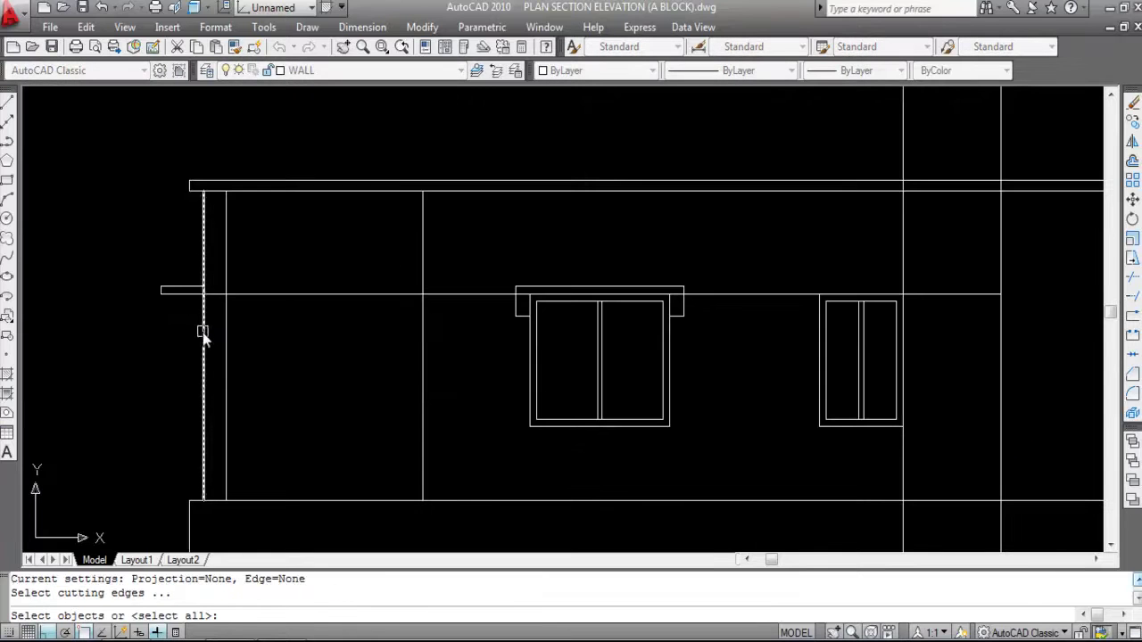
click(204, 331)
right_click(289, 328)
click(287, 308)
click(280, 284)
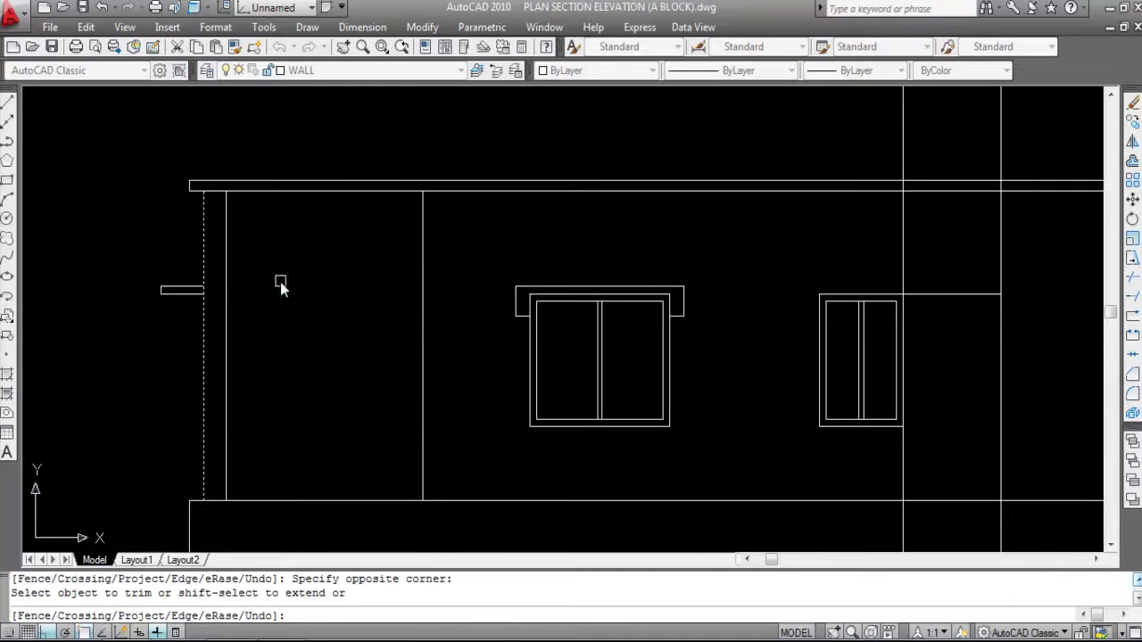
key(Escape)
Erase the two vertical construction lines running through the sides of the door.
scroll(936, 327, down, 4)
scroll(912, 372, up, 3)
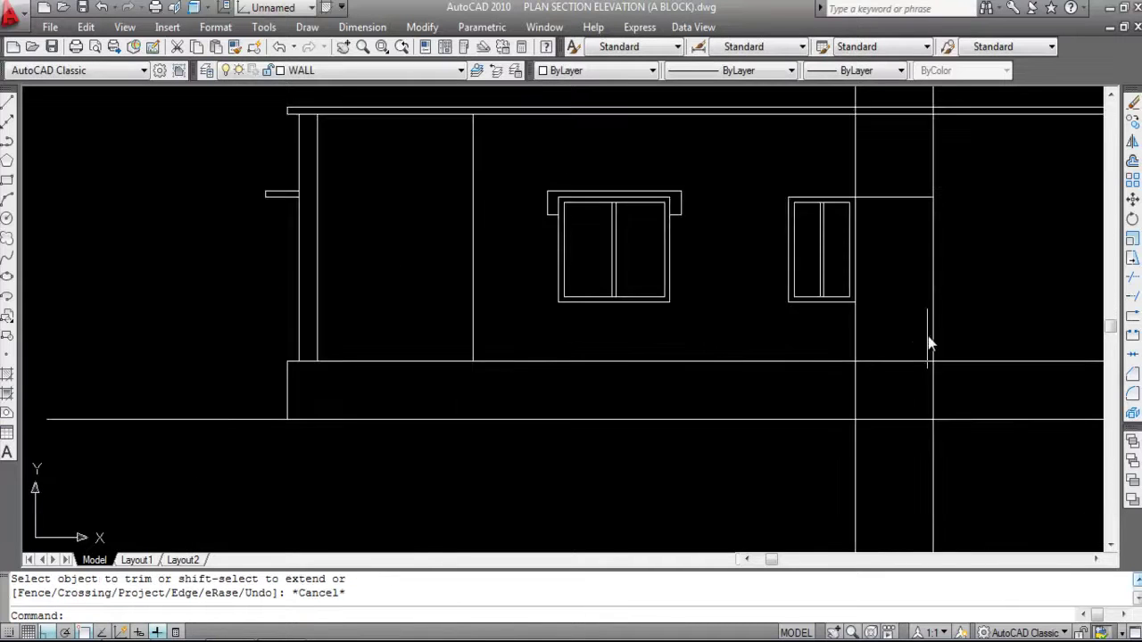
click(933, 216)
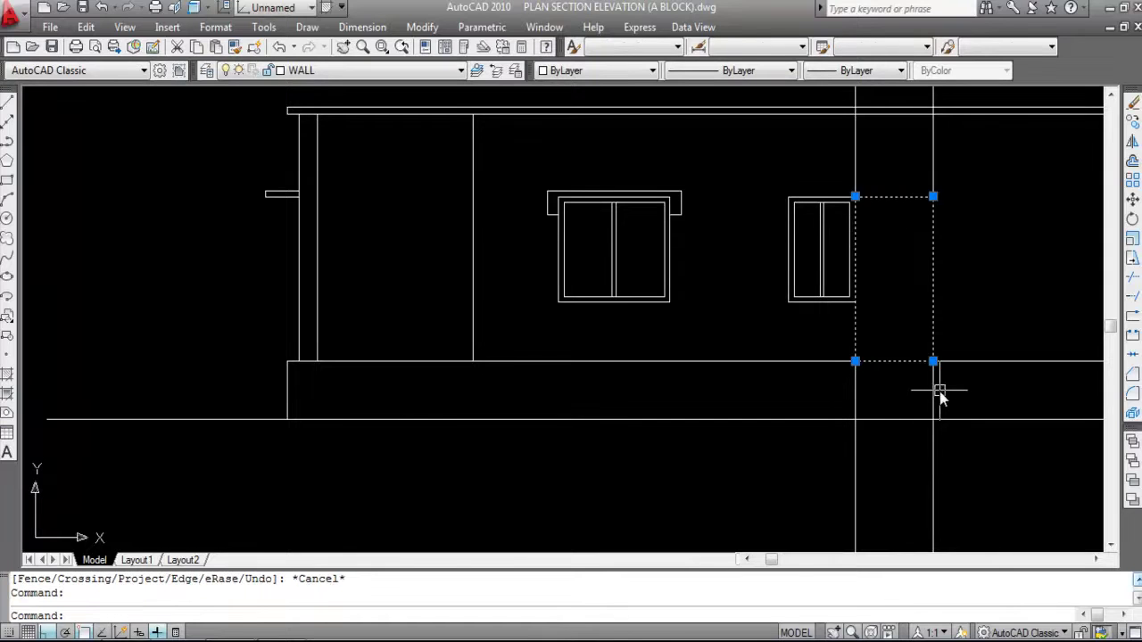
key(Escape)
scroll(901, 348, down, 2)
click(923, 220)
click(780, 223)
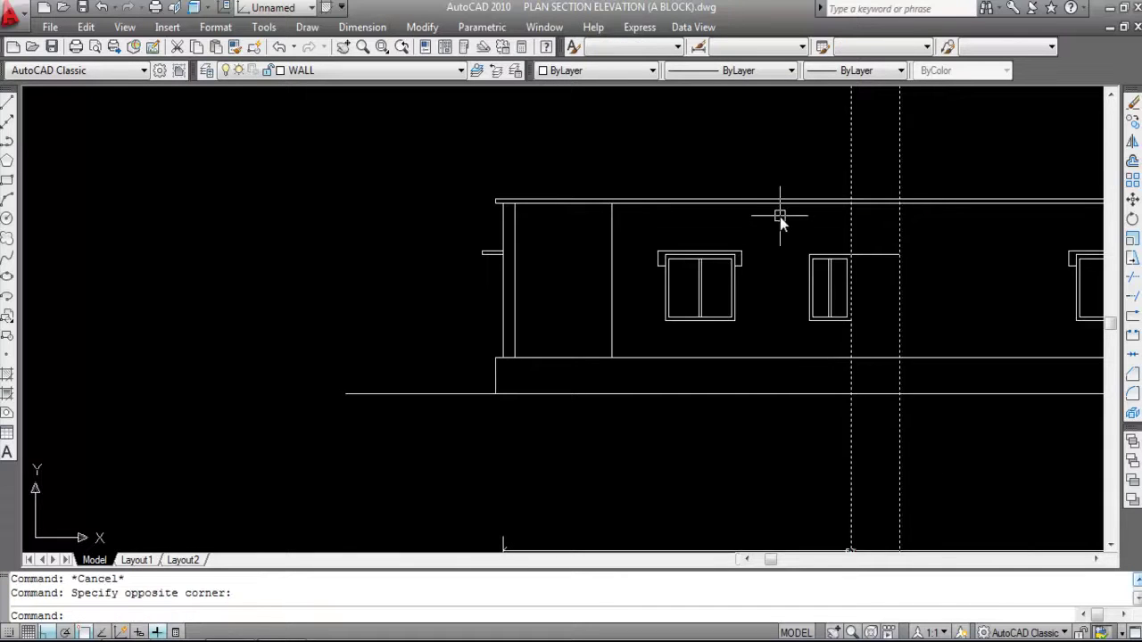
key(Delete)
scroll(902, 348, up, 2)
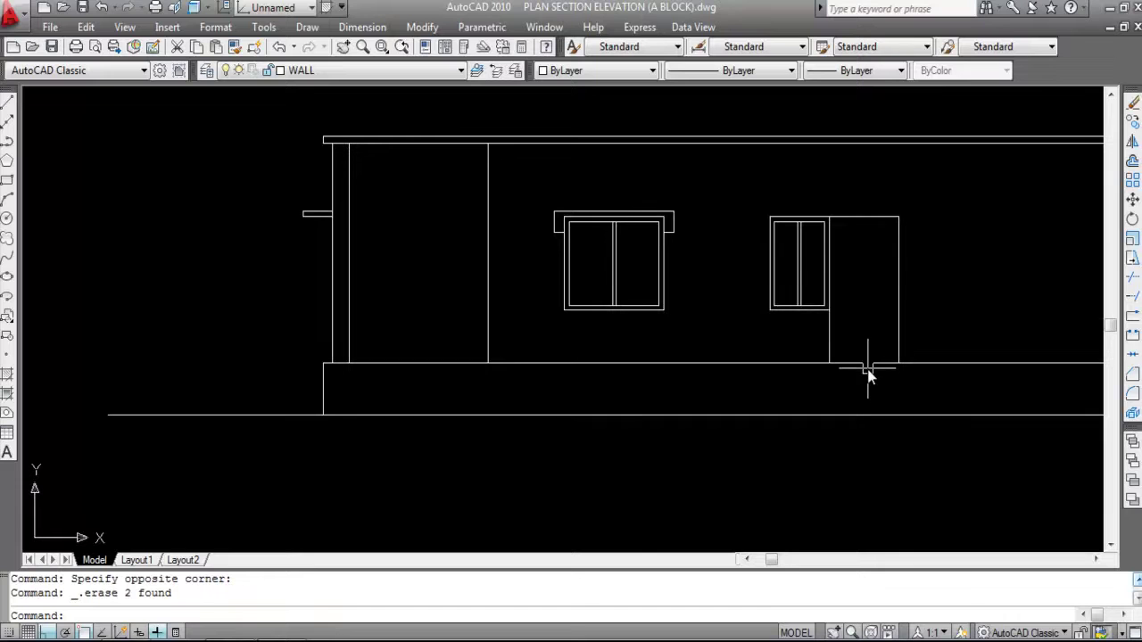
key(Return)
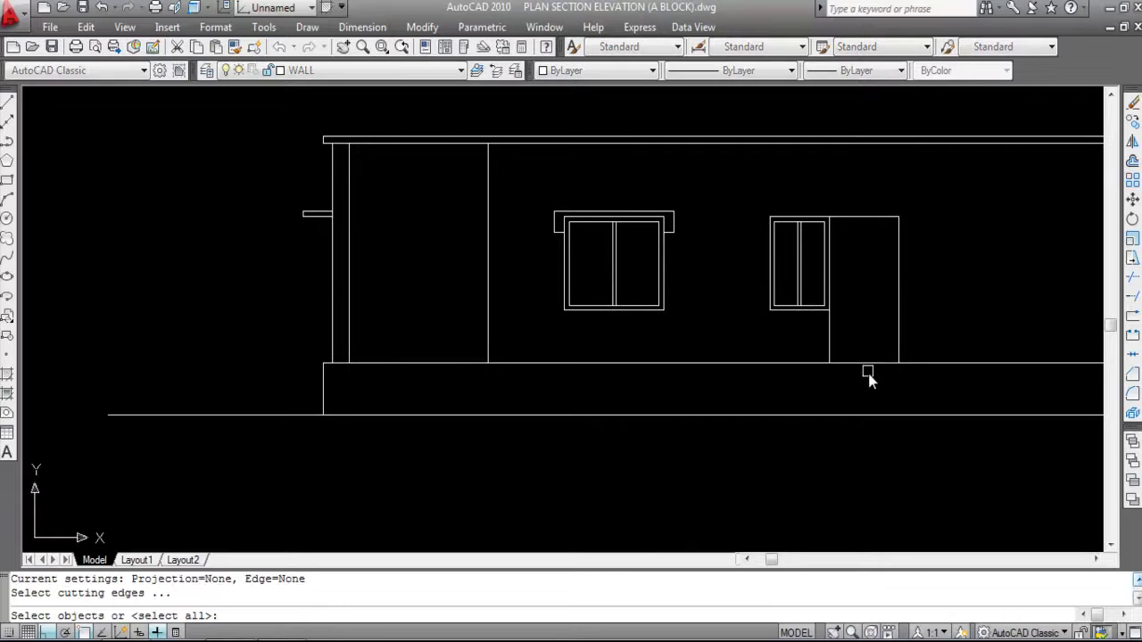
click(868, 364)
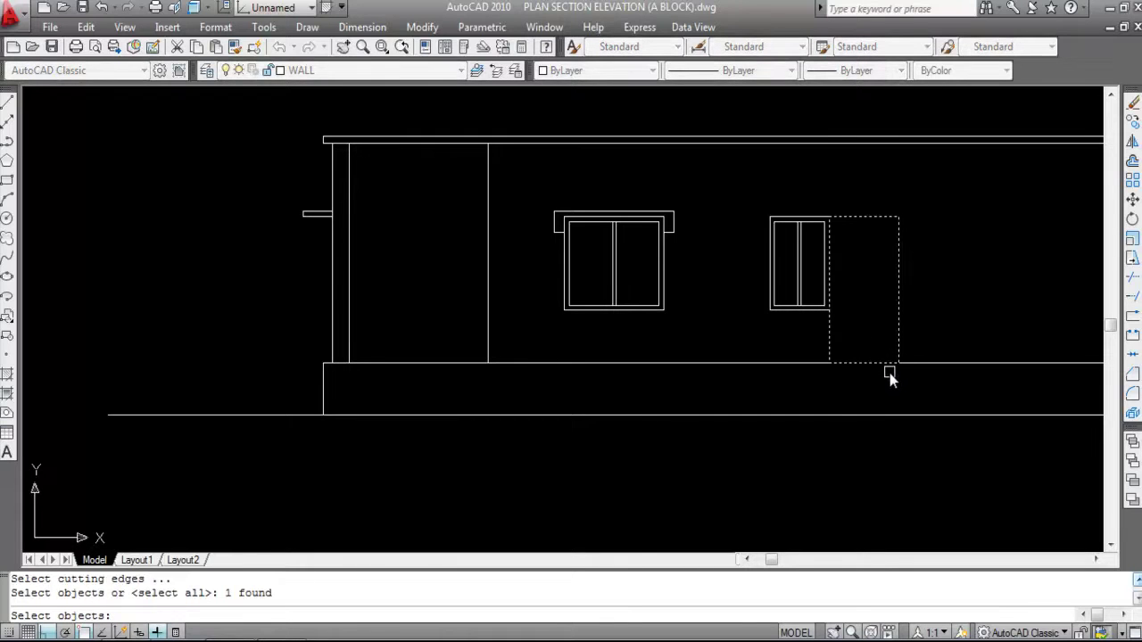
key(Return)
key(Escape)
click(828, 347)
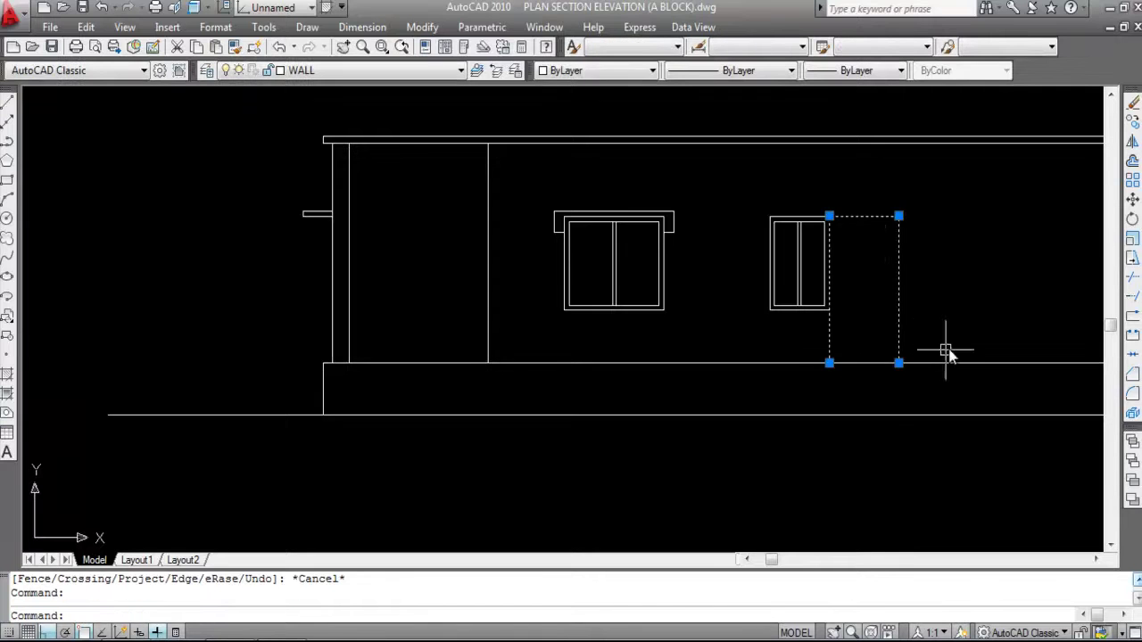
scroll(884, 254, up, 2)
key(Escape)
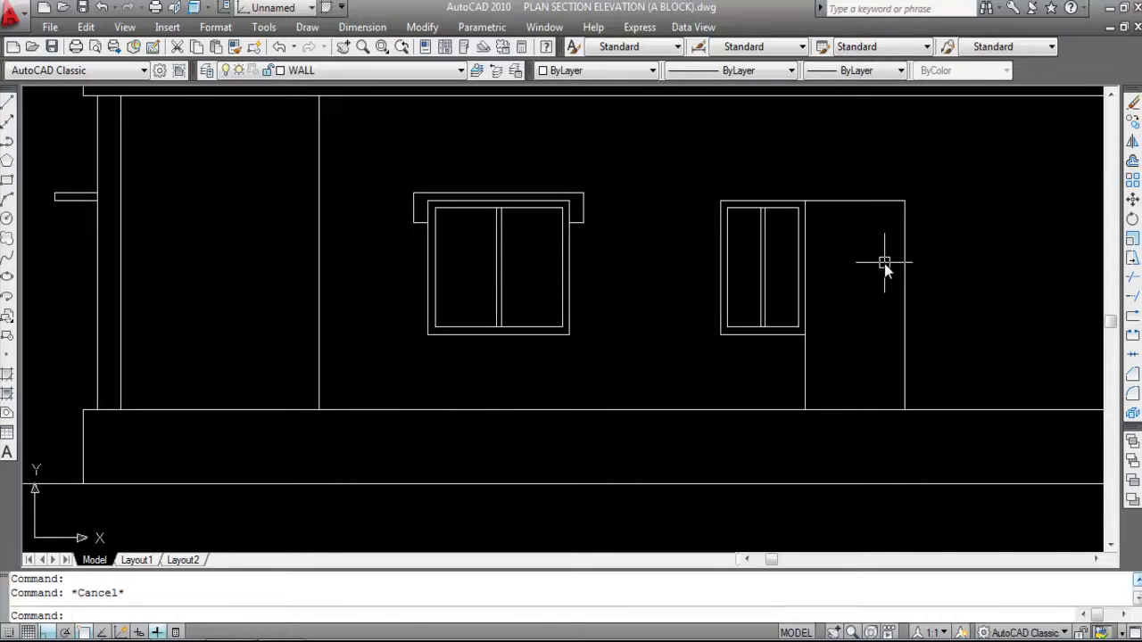
Offset the door rectangle 3 inches inward to form the door frame.
scroll(740, 224, down, 2)
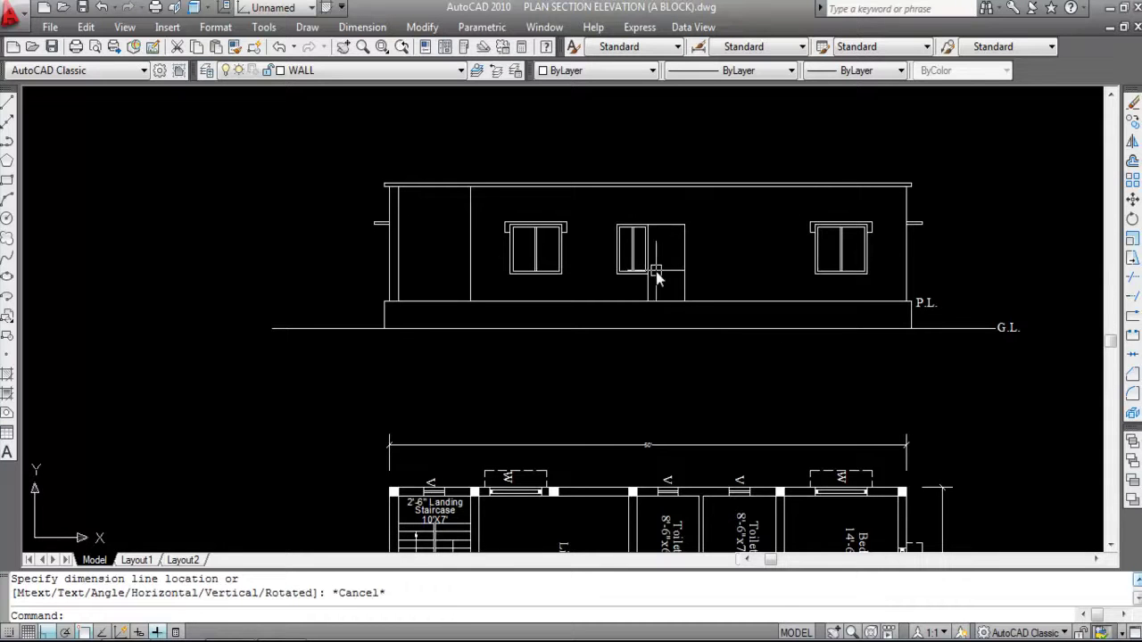
key(Return)
text(3)
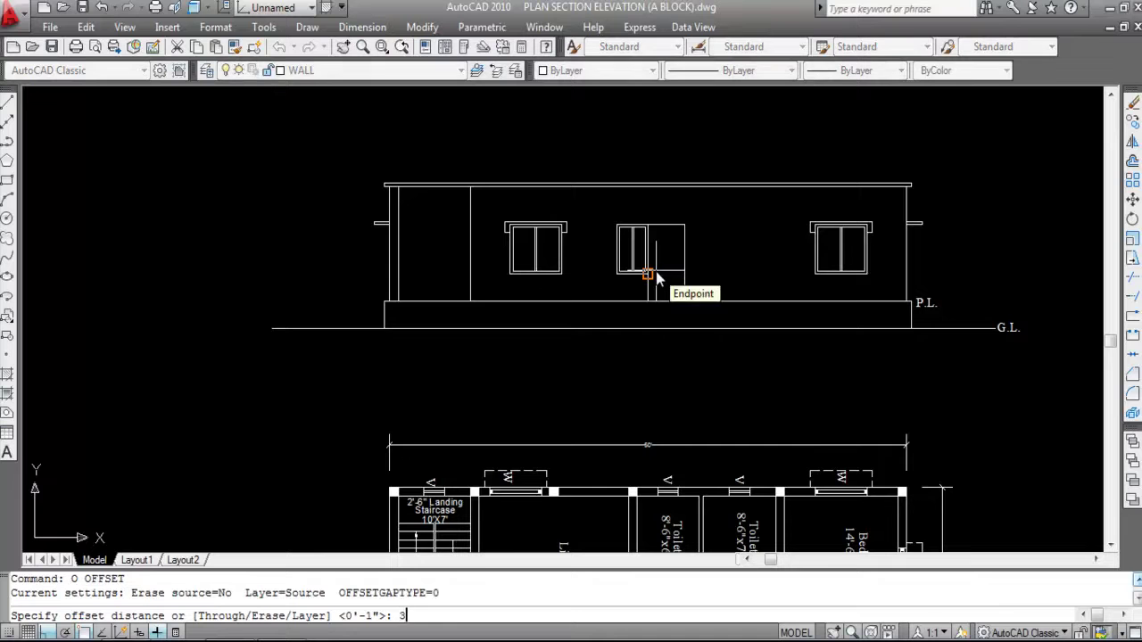
key(Return)
scroll(684, 241, up, 2)
click(685, 254)
click(665, 257)
scroll(665, 257, up, 1)
key(Escape)
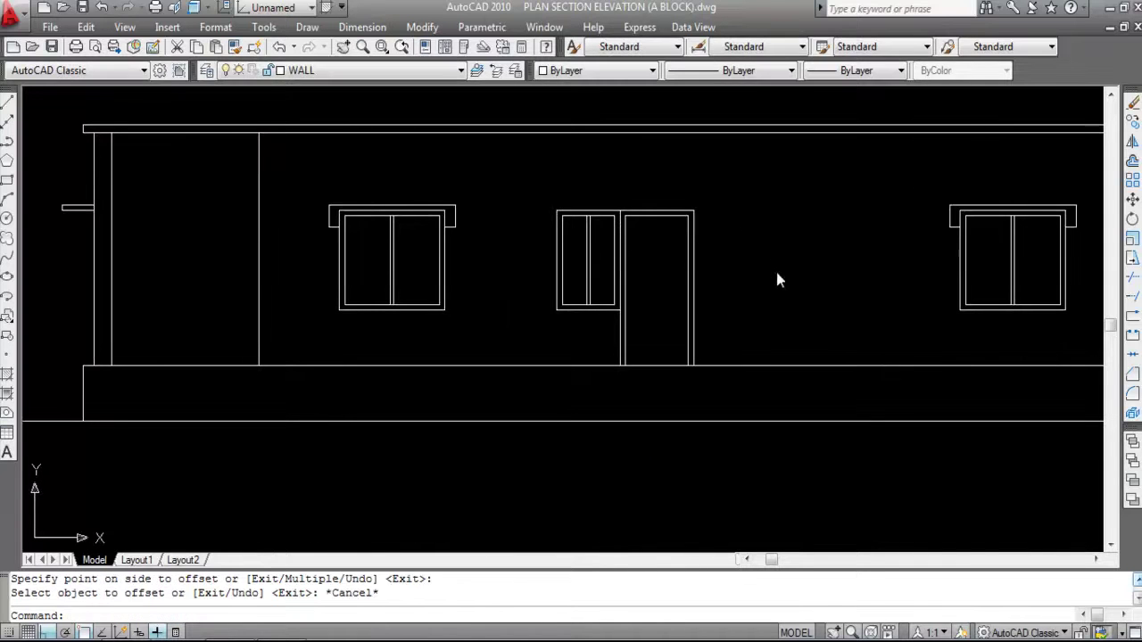
Place vertical construction lines through both edges of the ventilator V of the 8'-0"x8'-0" toilet in the plan.
scroll(776, 223, down, 4)
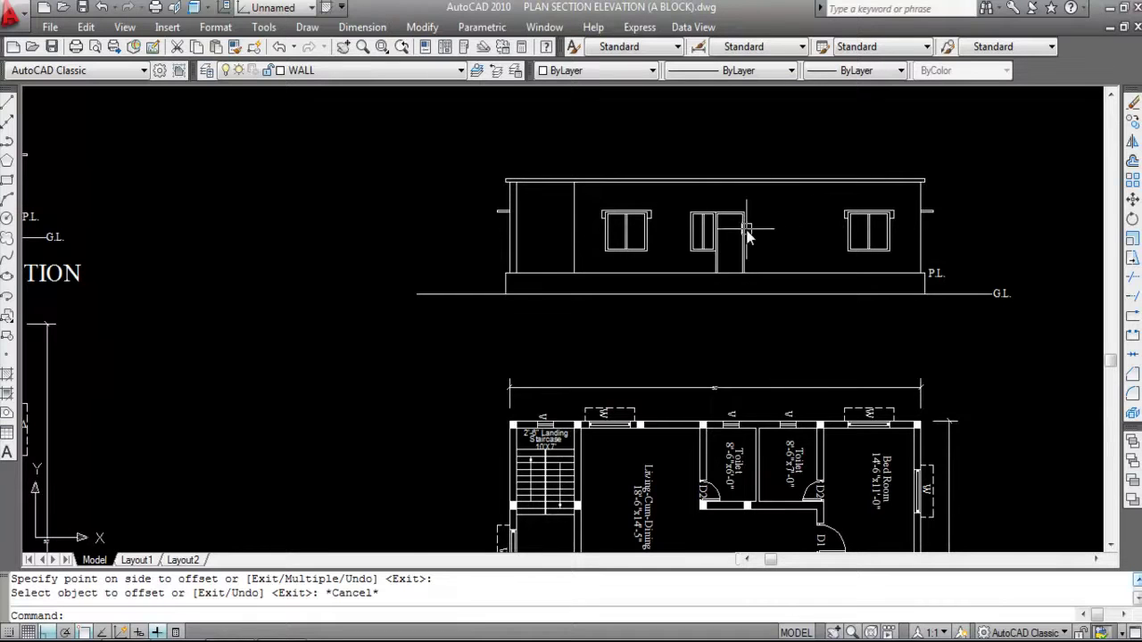
scroll(732, 247, up, 2)
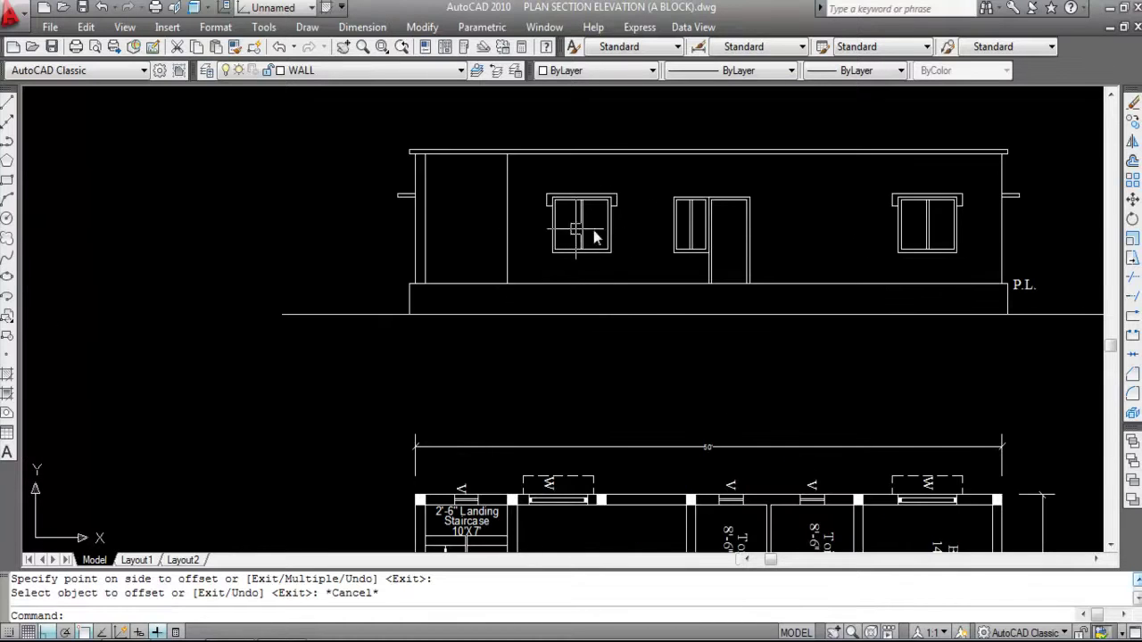
scroll(681, 240, up, 2)
scroll(624, 224, down, 1)
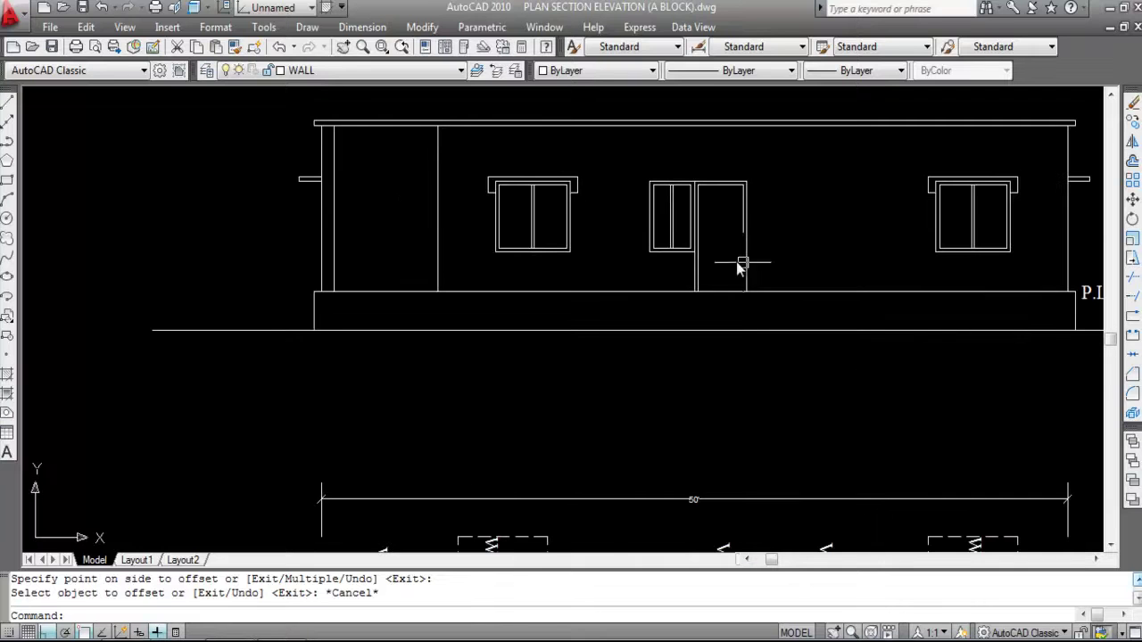
scroll(708, 222, down, 2)
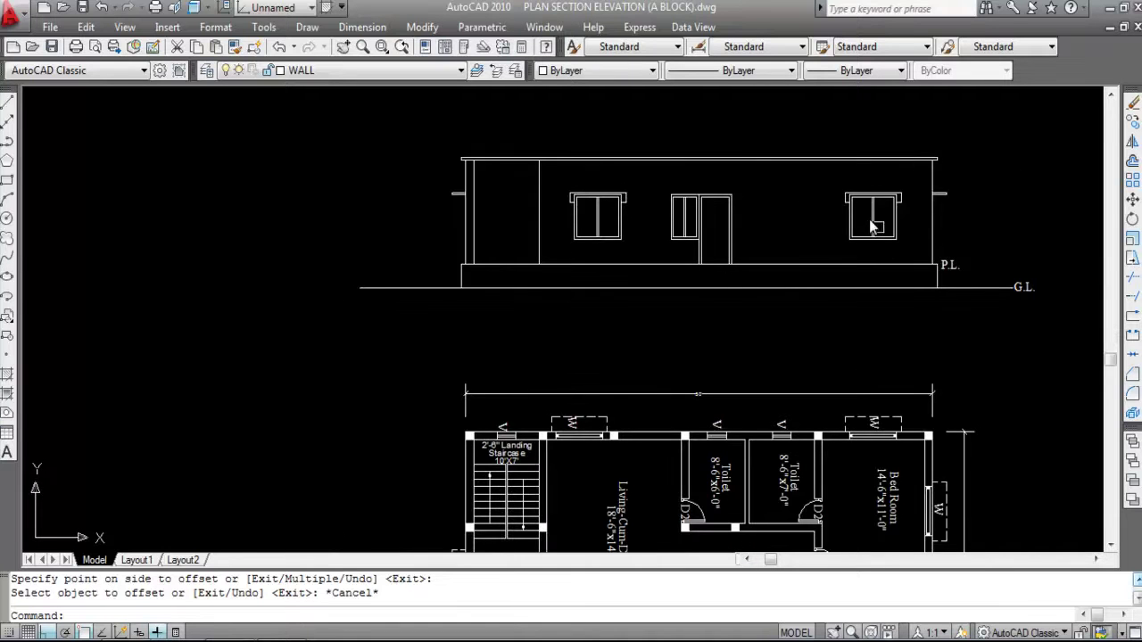
scroll(714, 223, down, 3)
scroll(697, 379, up, 5)
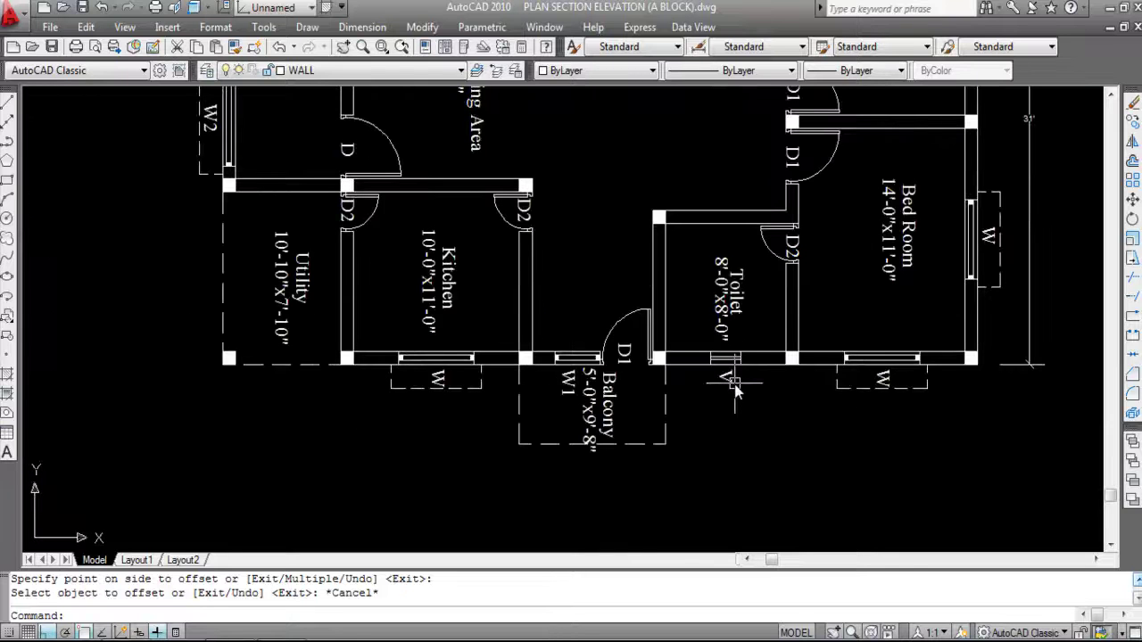
text(XL)
key(Return)
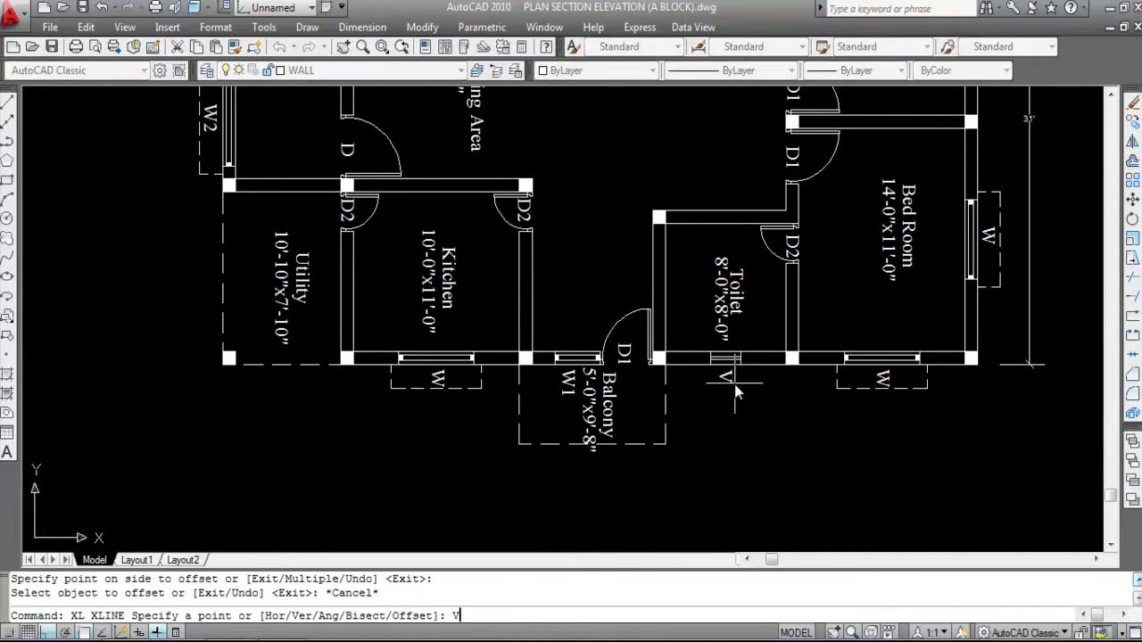
text(V)
key(Return)
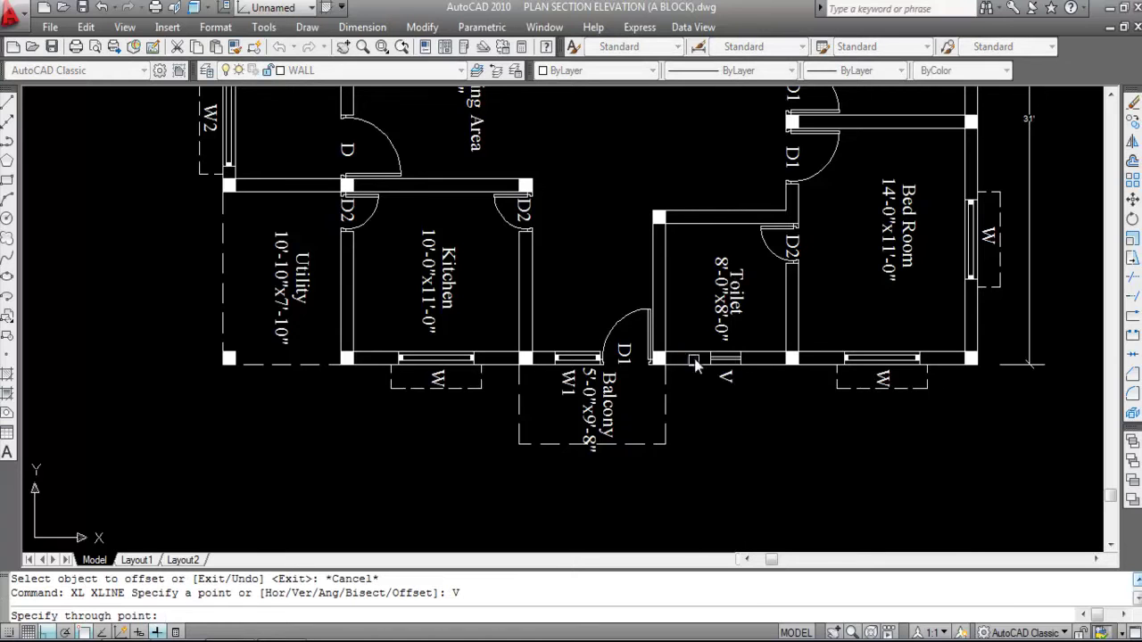
scroll(737, 383, up, 3)
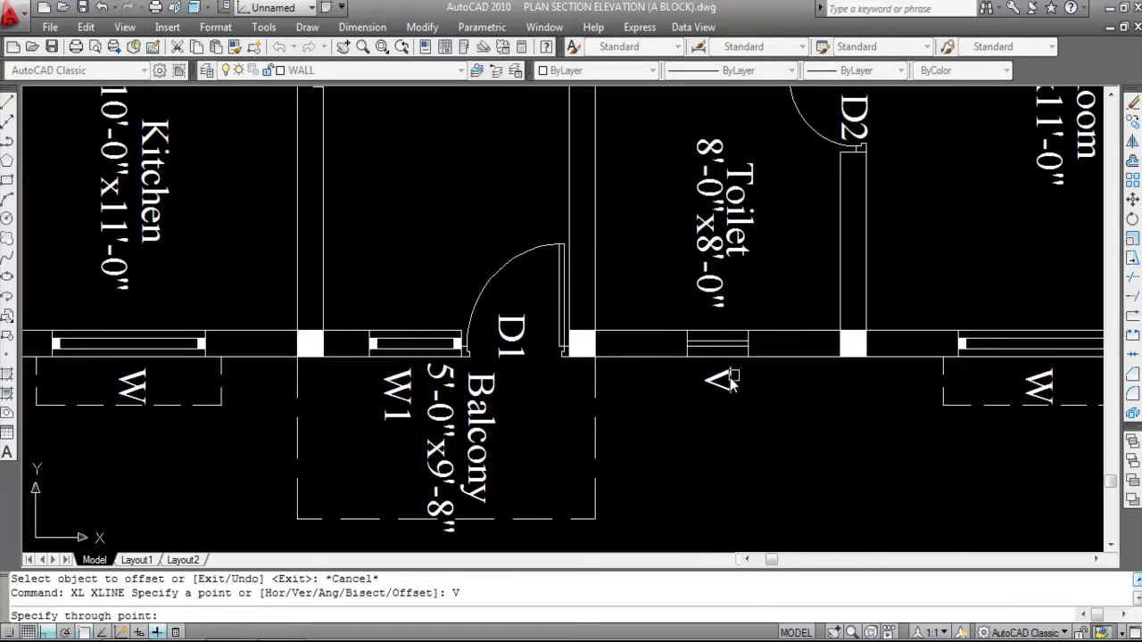
click(687, 357)
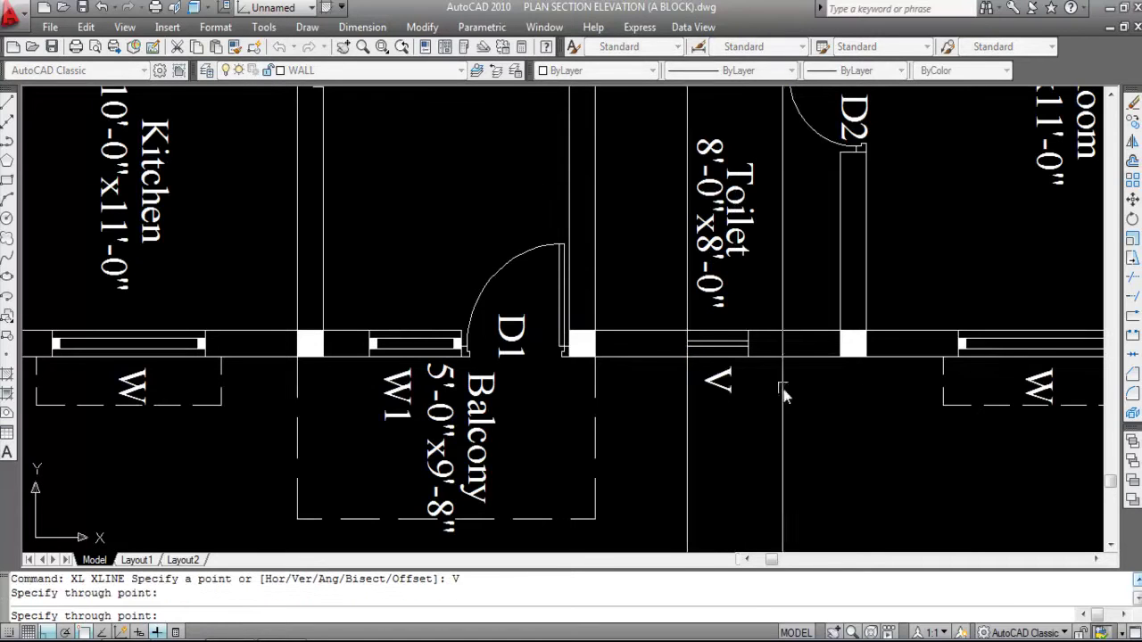
click(747, 349)
scroll(772, 407, down, 10)
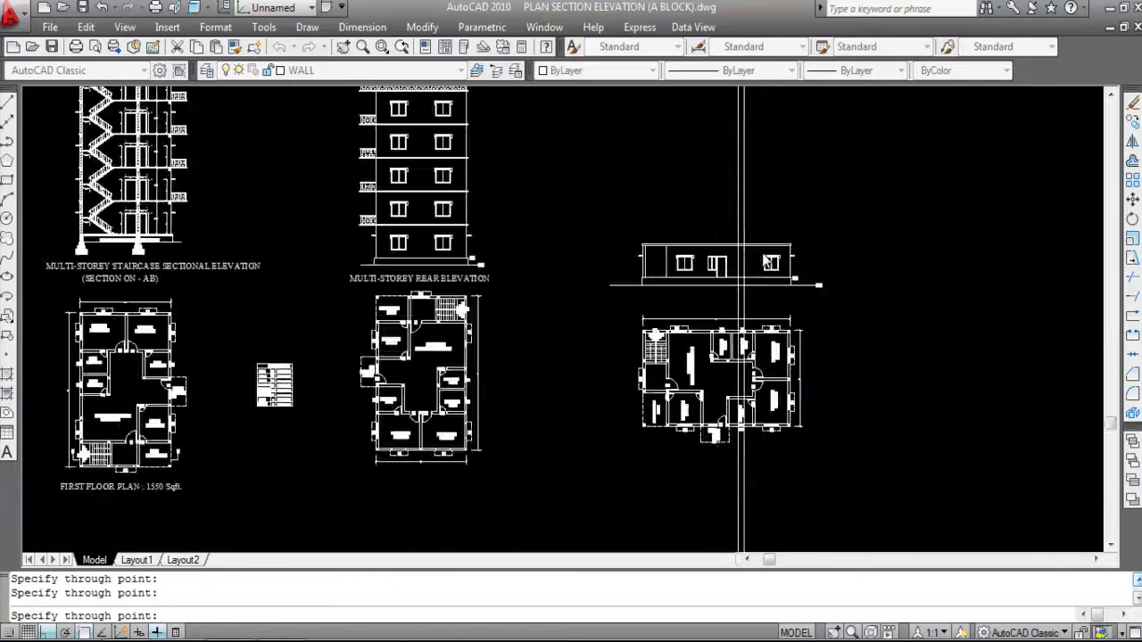
scroll(708, 265, up, 8)
key(Escape)
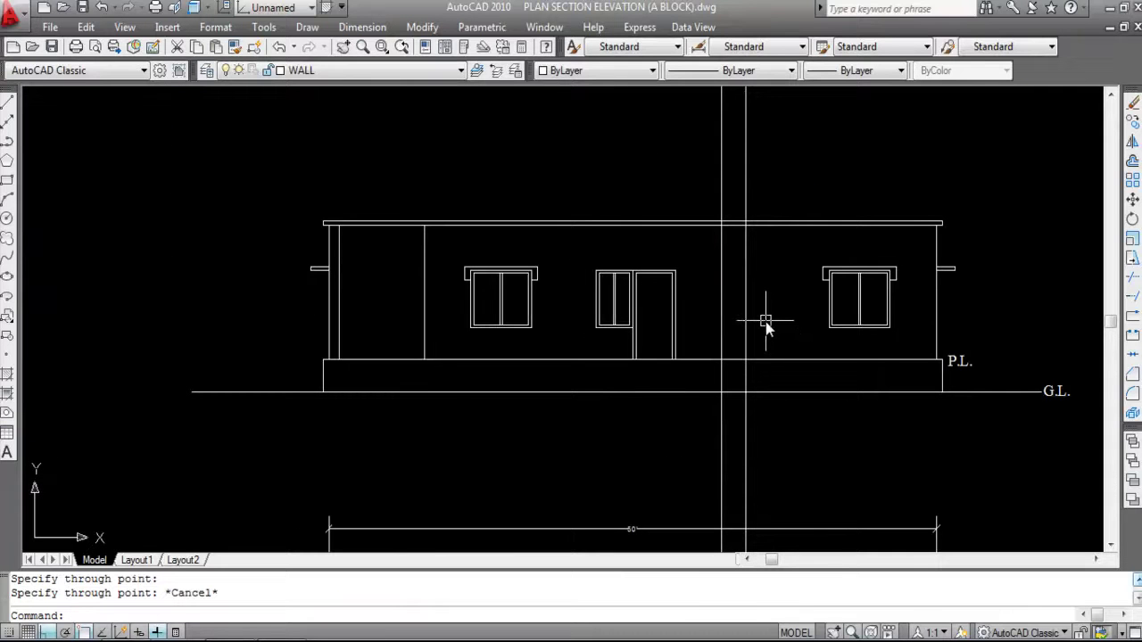
Draw a horizontal guide line from the door's upper right corner across both ventilator construction lines.
text(L)
key(Return)
scroll(755, 318, up, 3)
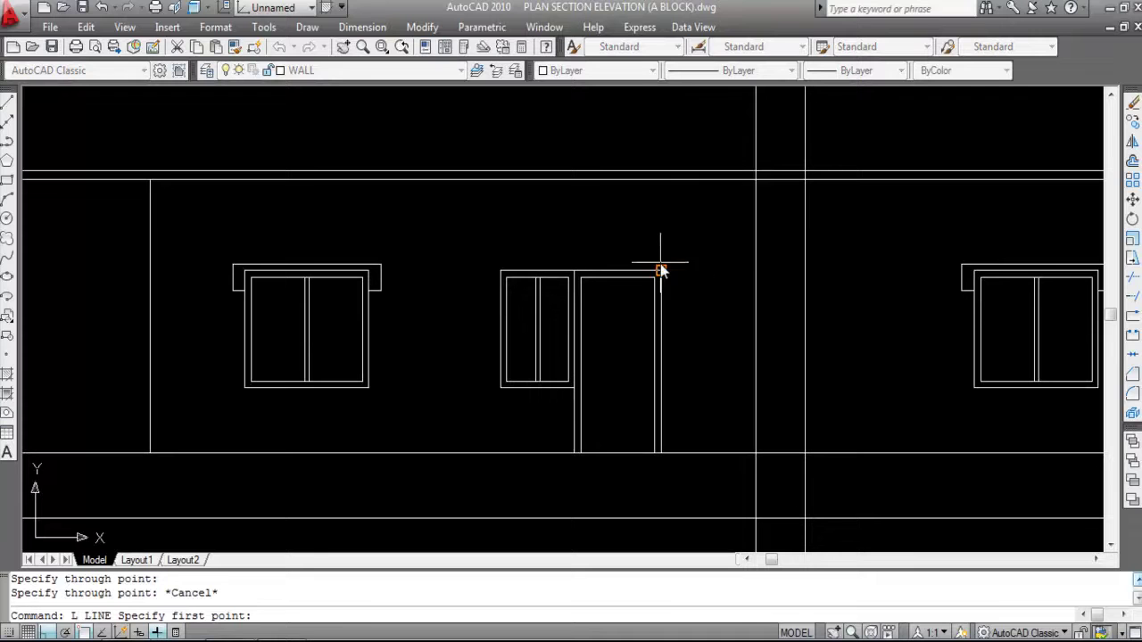
click(661, 271)
click(892, 294)
key(Escape)
Draw the ventilator as a 2' by 1' rectangle hanging below the guide line, between the two vertical construction lines, using the schedule size.
scroll(796, 232, down, 3)
scroll(796, 232, down, 5)
scroll(428, 339, up, 6)
scroll(444, 348, up, 3)
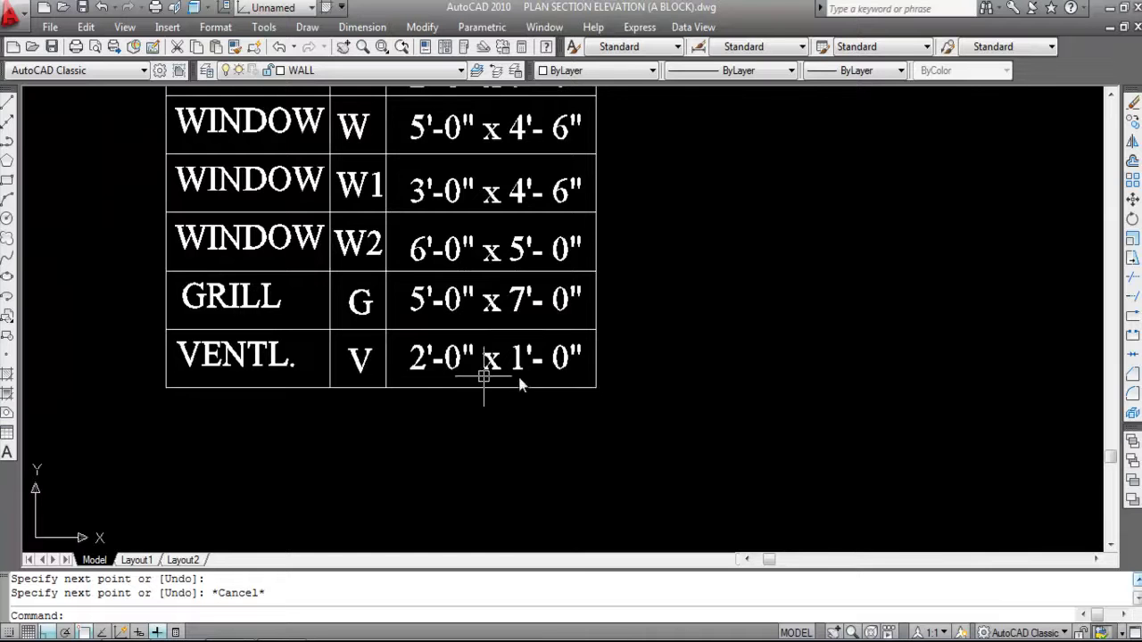
scroll(374, 386, down, 5)
scroll(763, 251, up, 6)
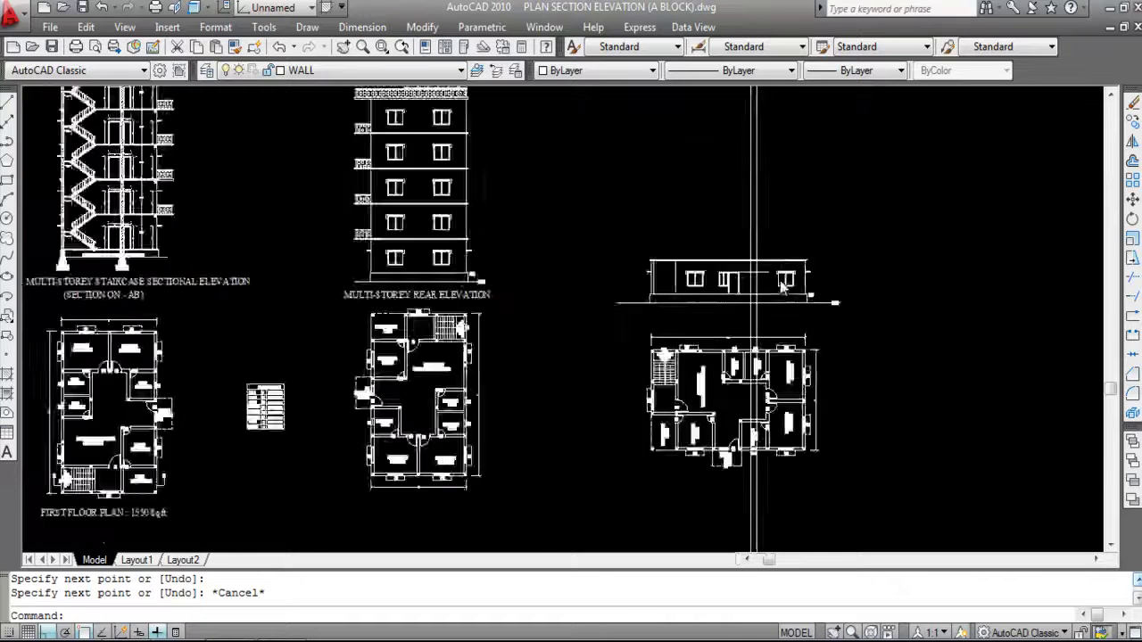
text(C)
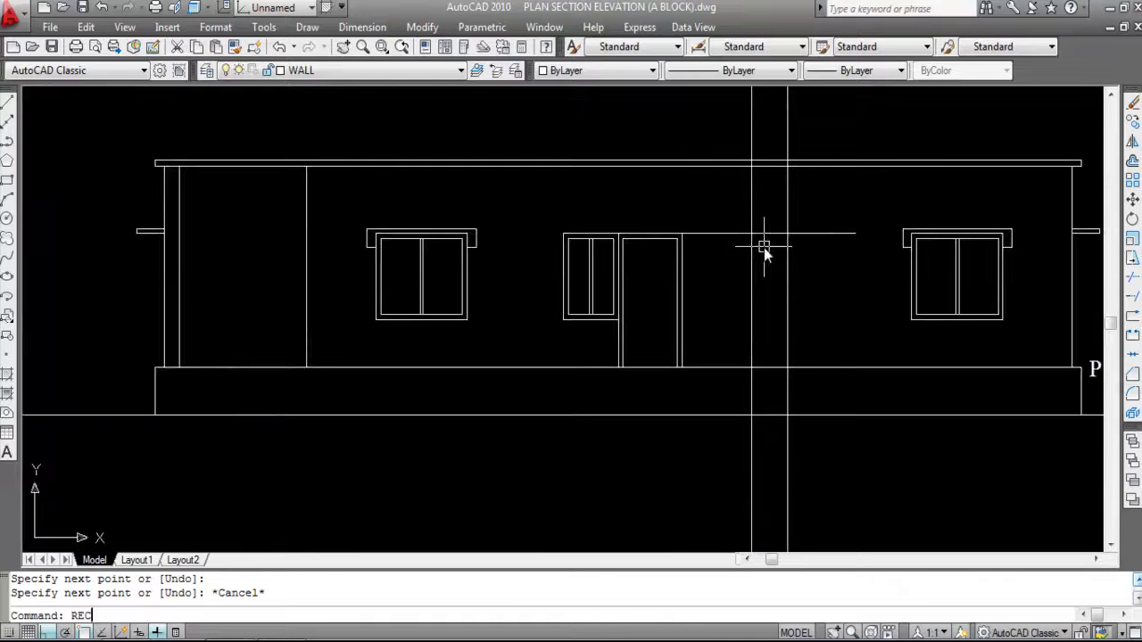
key(Return)
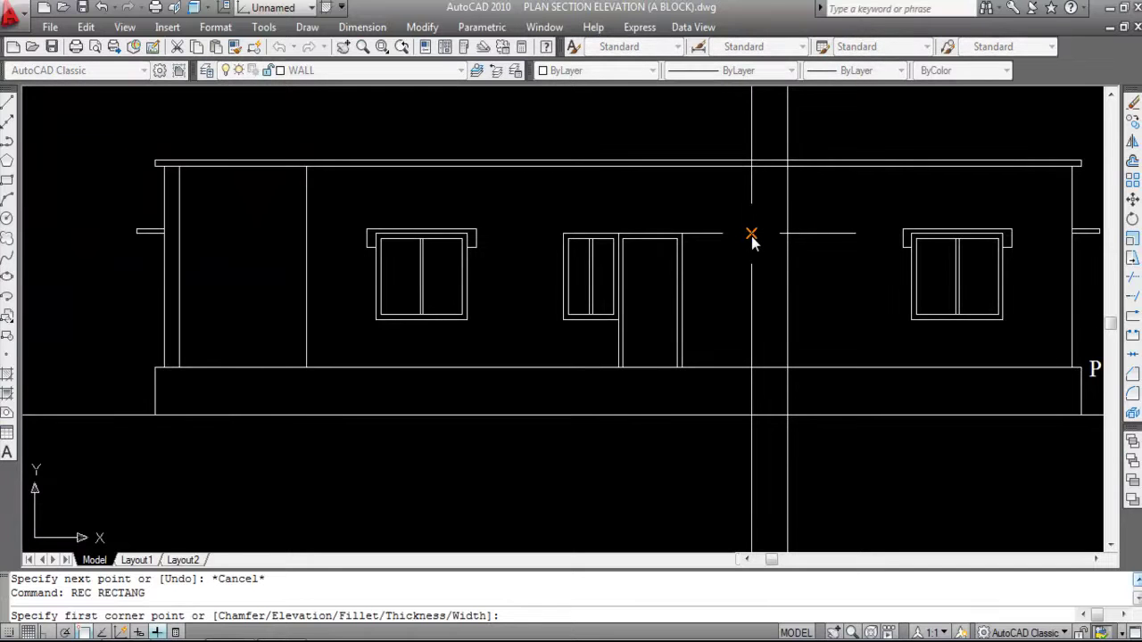
click(751, 235)
scroll(780, 279, up, 3)
right_click(777, 277)
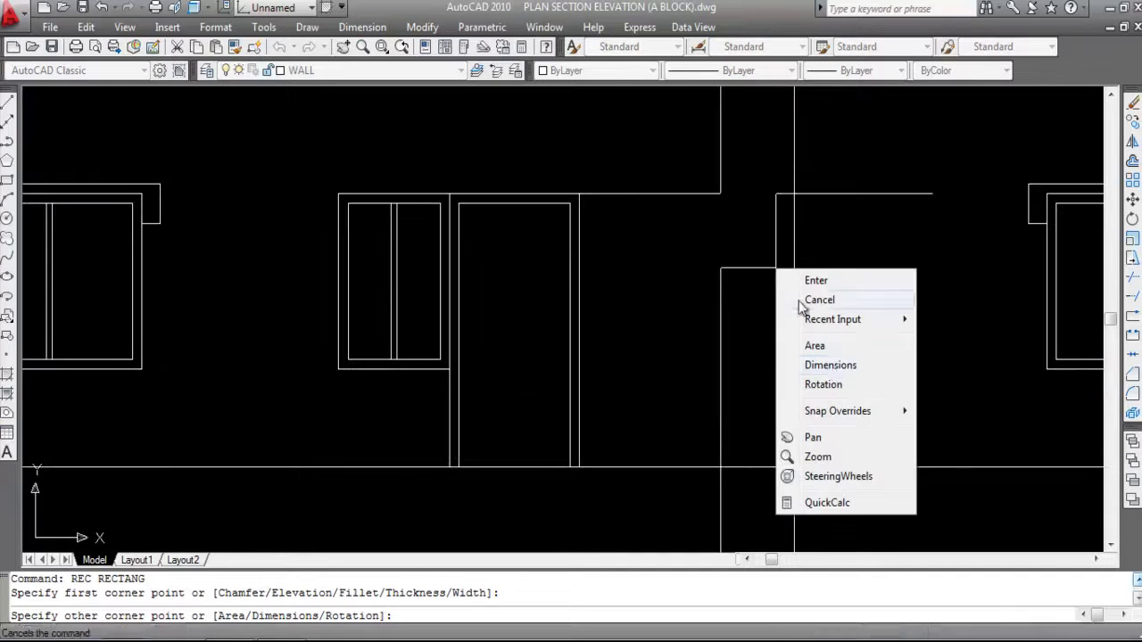
click(832, 366)
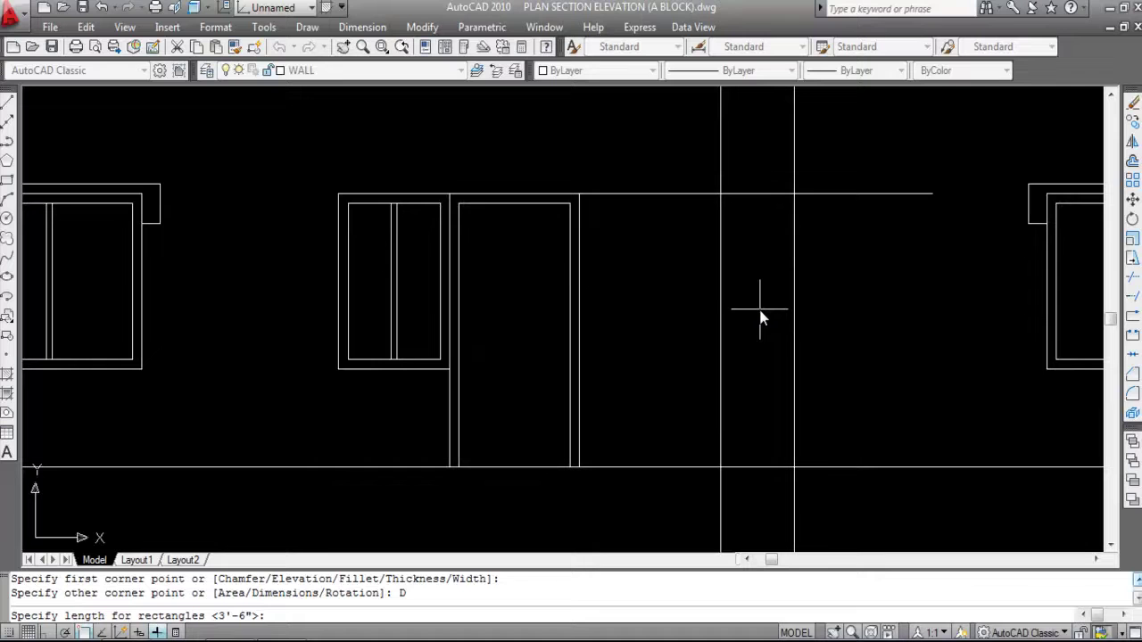
text(2')
key(Return)
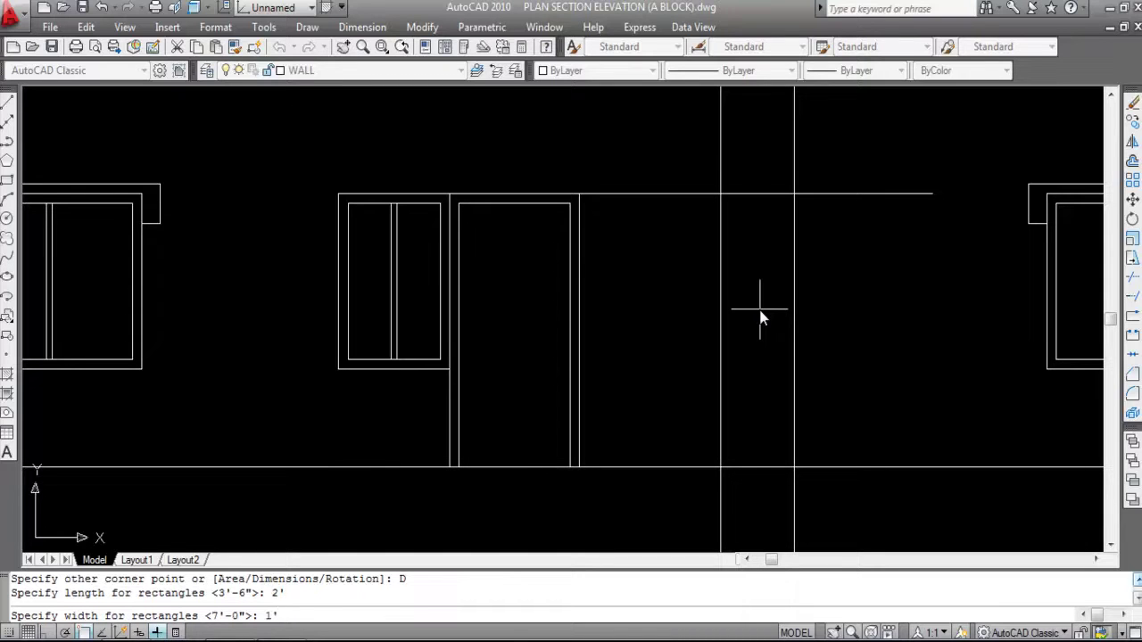
key(Return)
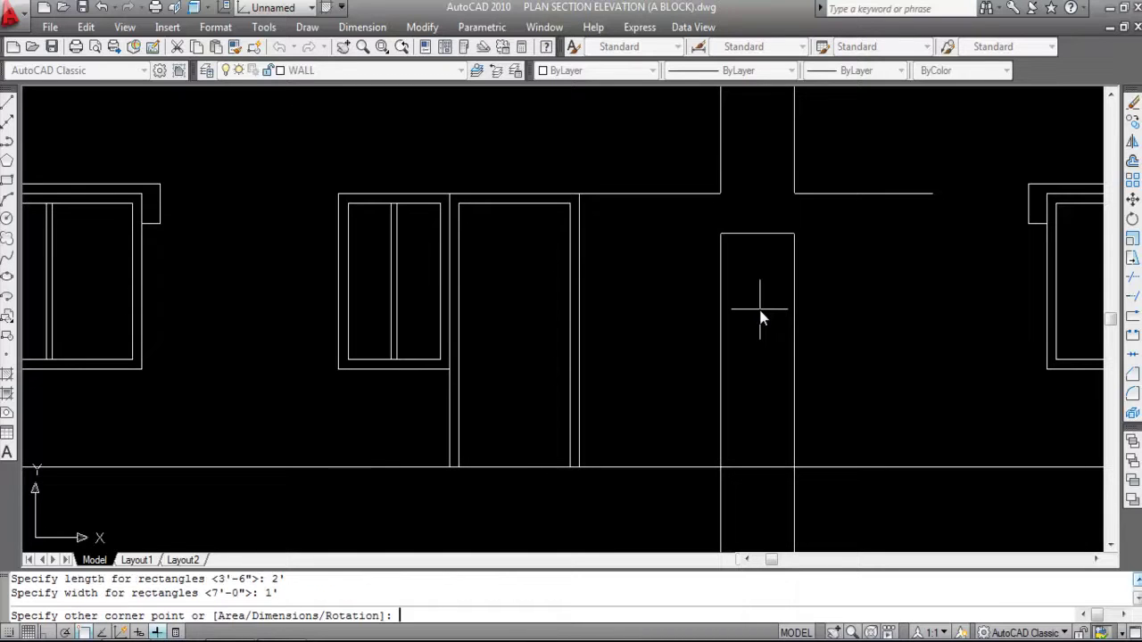
click(859, 279)
Erase the horizontal guide line and the two vertical construction lines around the ventilator, and save the drawing.
scroll(839, 280, down, 2)
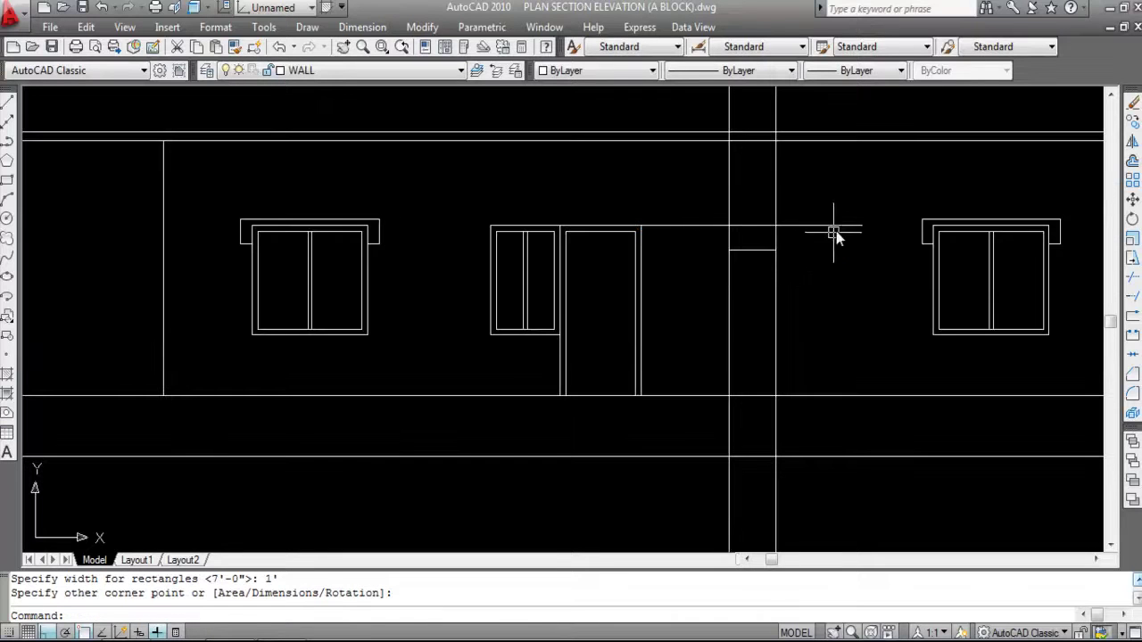
click(816, 225)
click(827, 330)
click(710, 318)
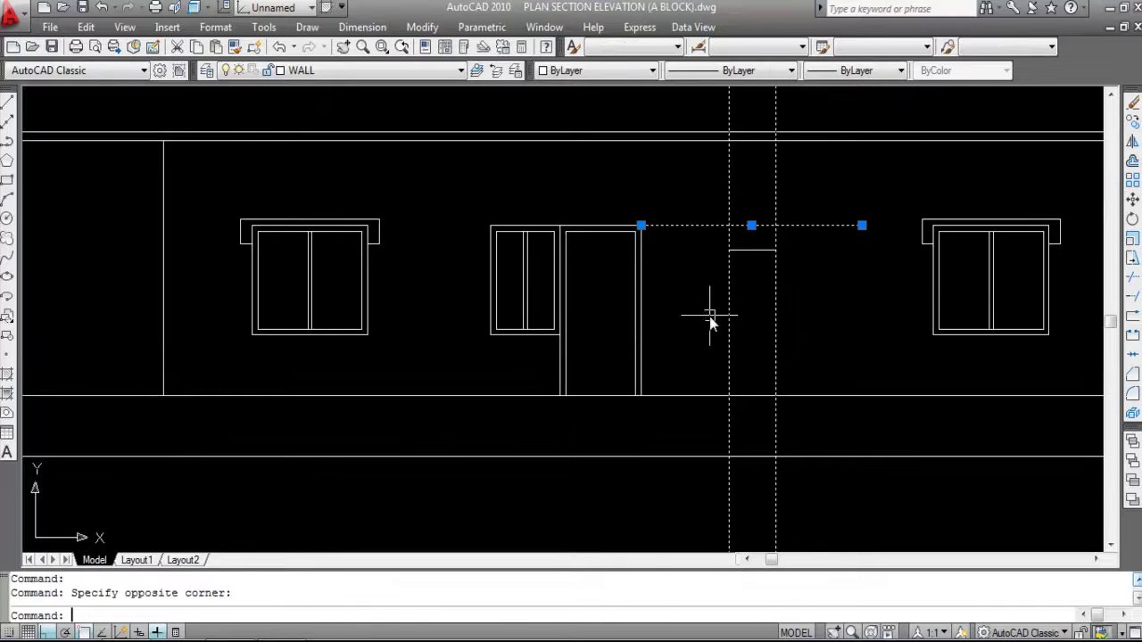
key(Delete)
key(ctrl+s)
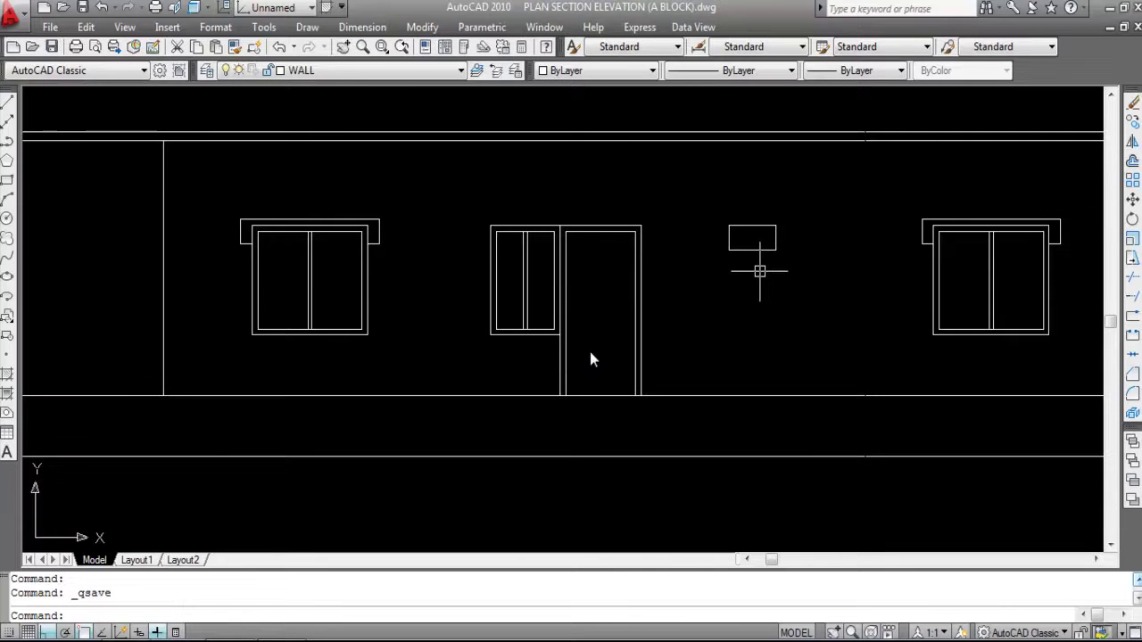
Offset the ventilator rectangle 2 inches inward to form its frame.
scroll(589, 351, up, 1)
scroll(714, 353, down, 2)
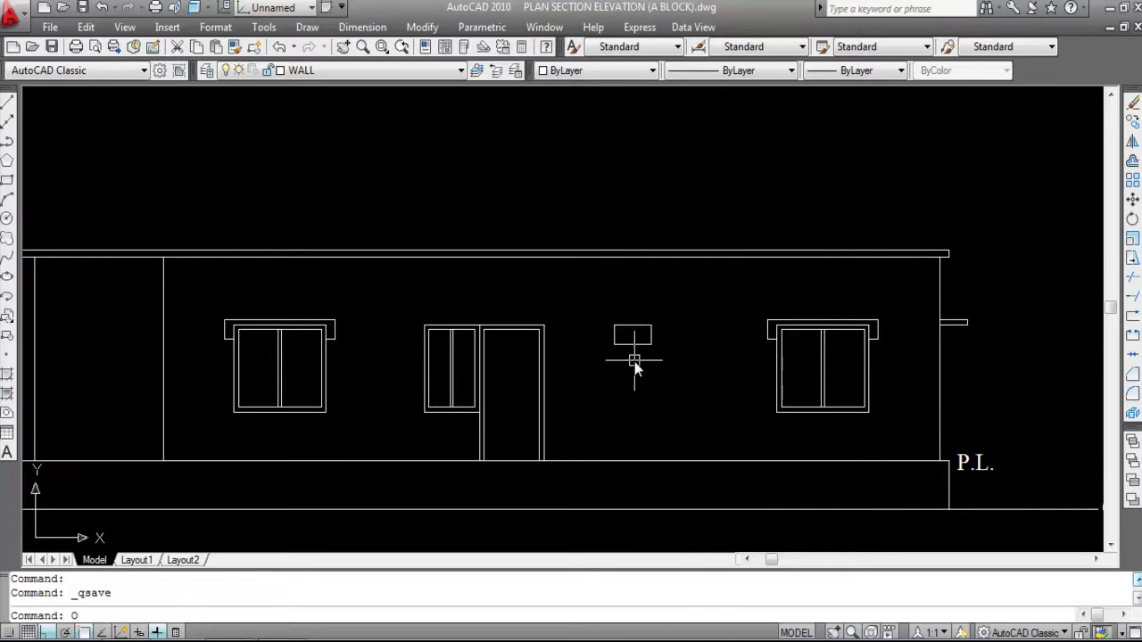
key(Return)
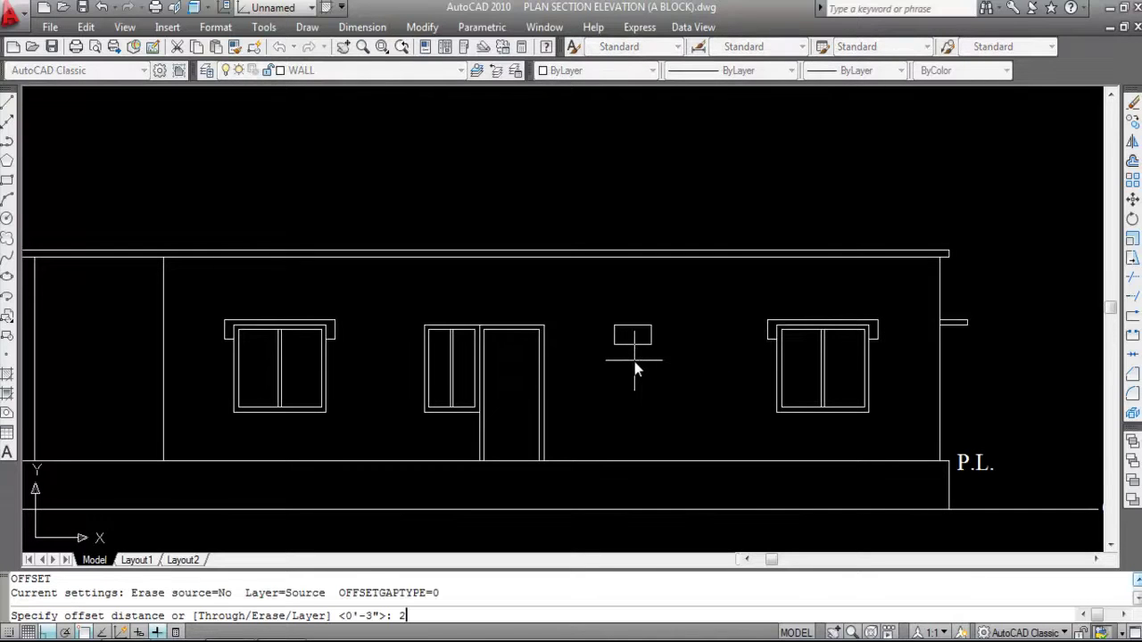
key(Return)
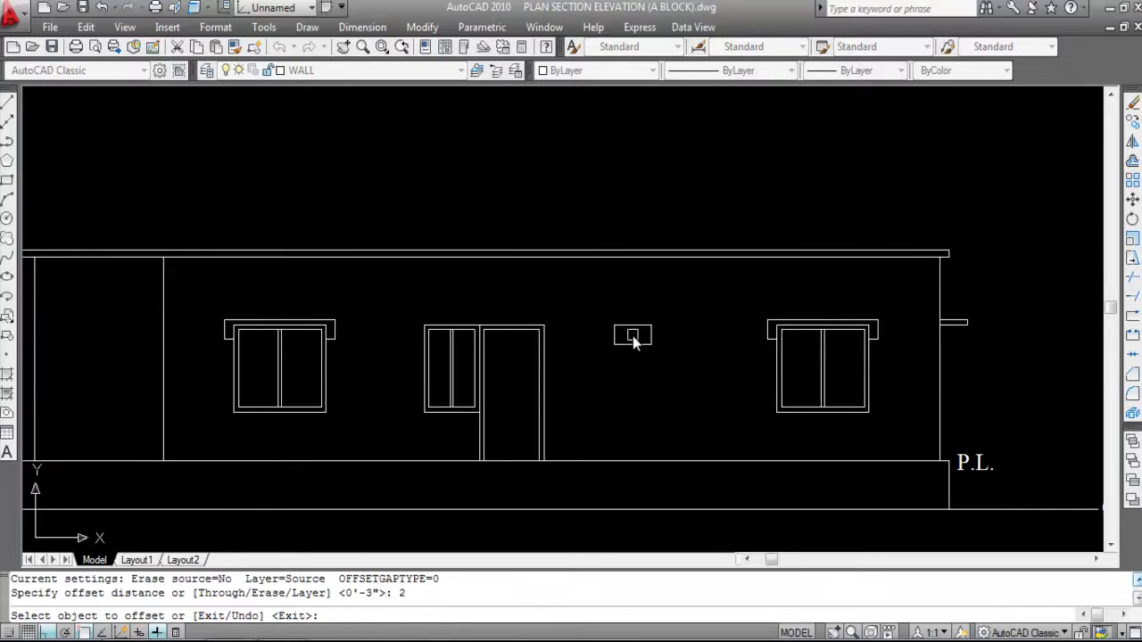
click(633, 326)
scroll(637, 335, up, 4)
click(636, 352)
scroll(926, 408, down, 5)
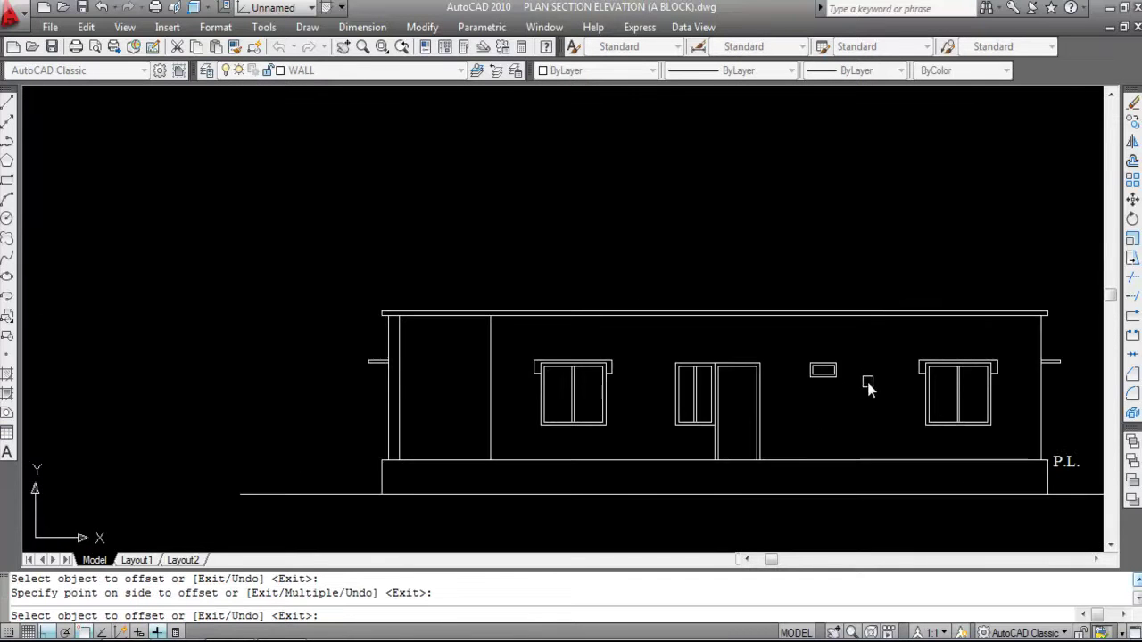
key(Escape)
Compare the windows, door, ventilator and balcony along the plan's lower wall with the openings drawn in the elevation.
scroll(740, 330, down, 4)
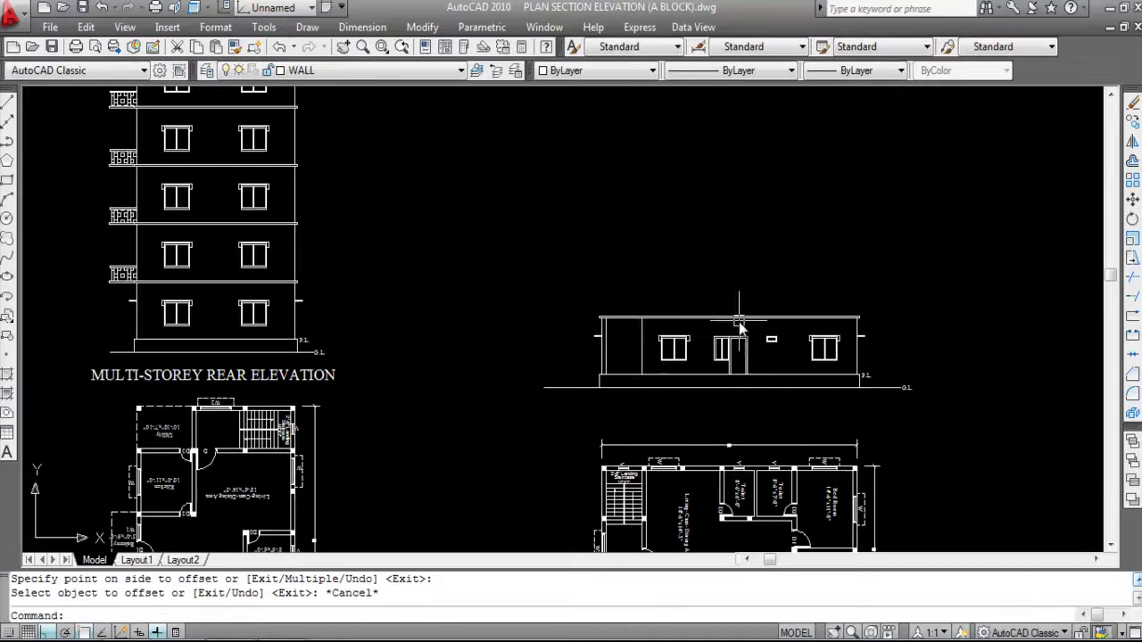
scroll(740, 331, down, 2)
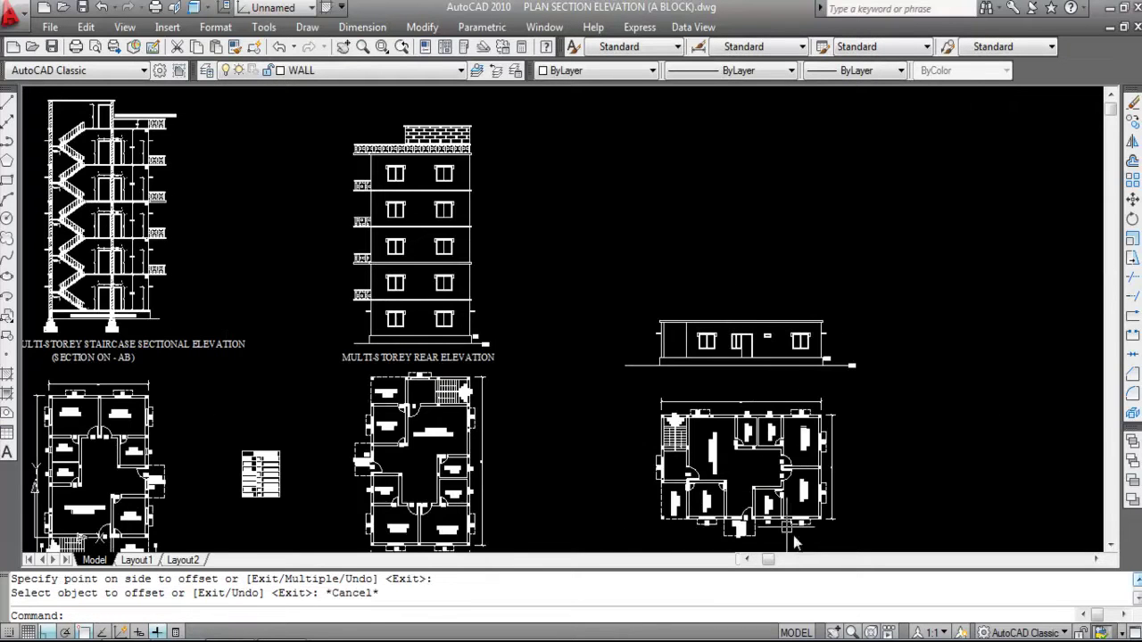
scroll(766, 504, up, 3)
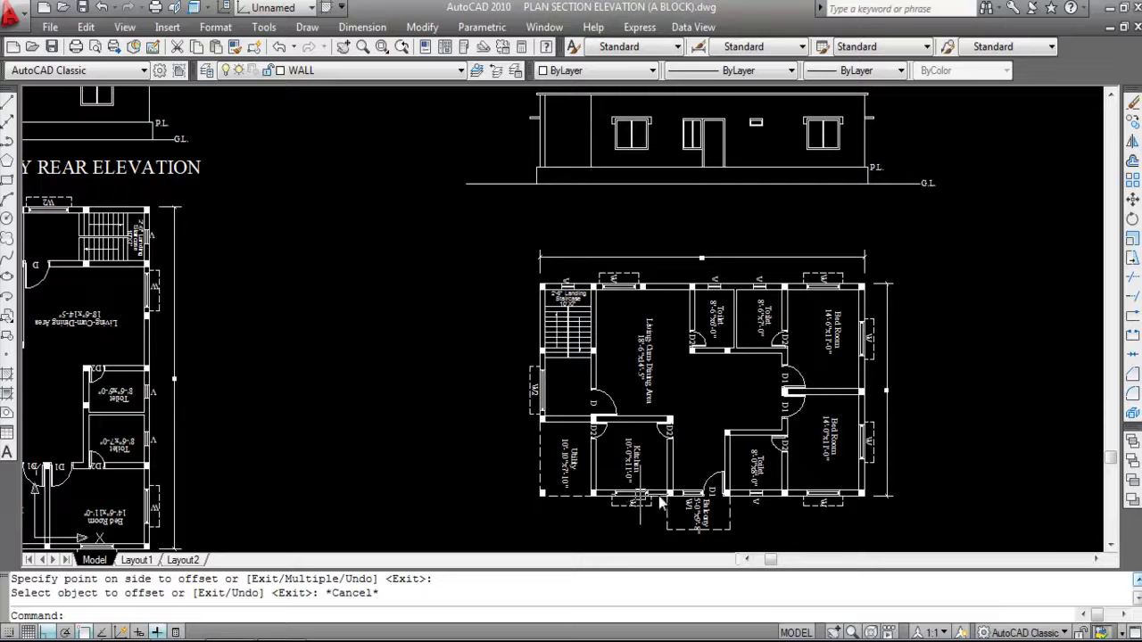
scroll(624, 509, down, 2)
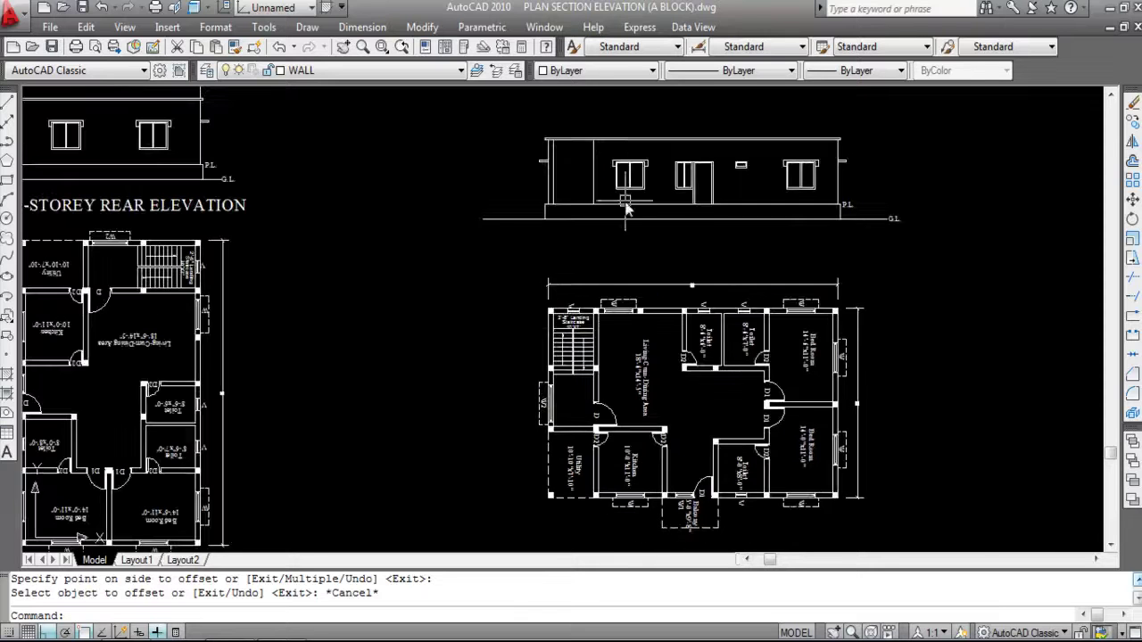
scroll(632, 178, up, 2)
scroll(618, 186, up, 3)
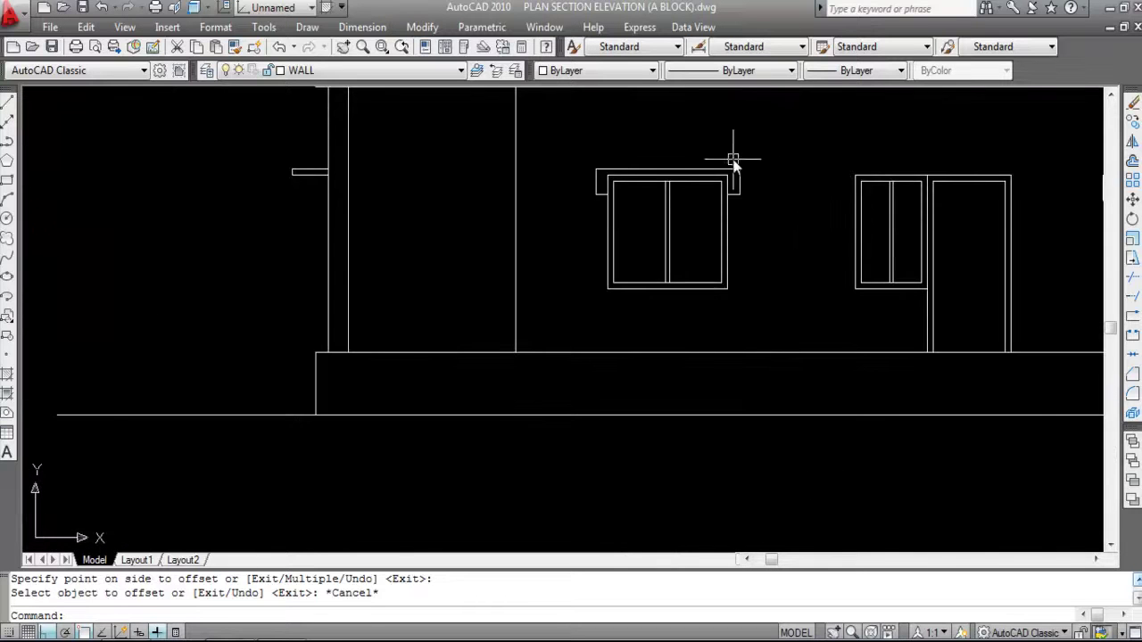
scroll(763, 283, down, 3)
scroll(675, 319, down, 2)
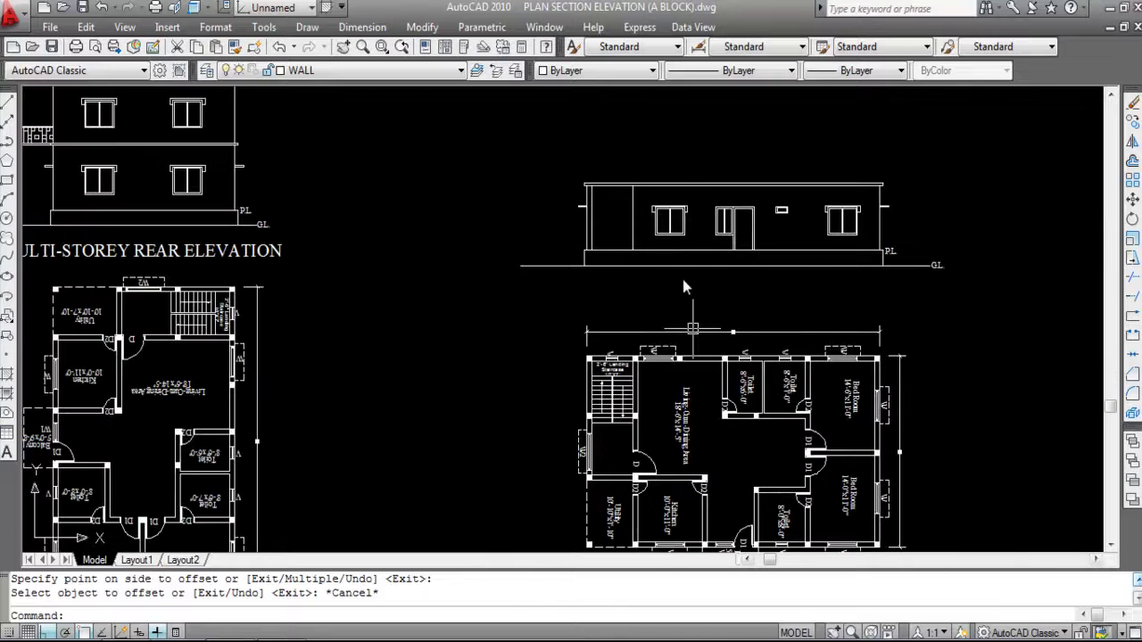
scroll(660, 202, down, 2)
scroll(740, 438, up, 5)
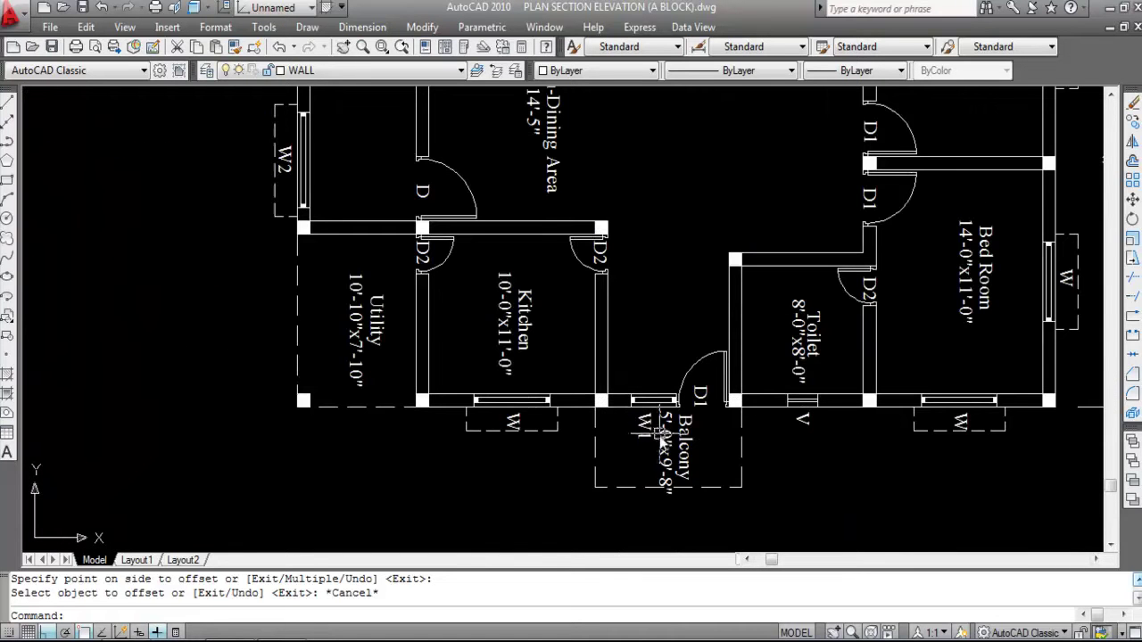
scroll(739, 432, down, 5)
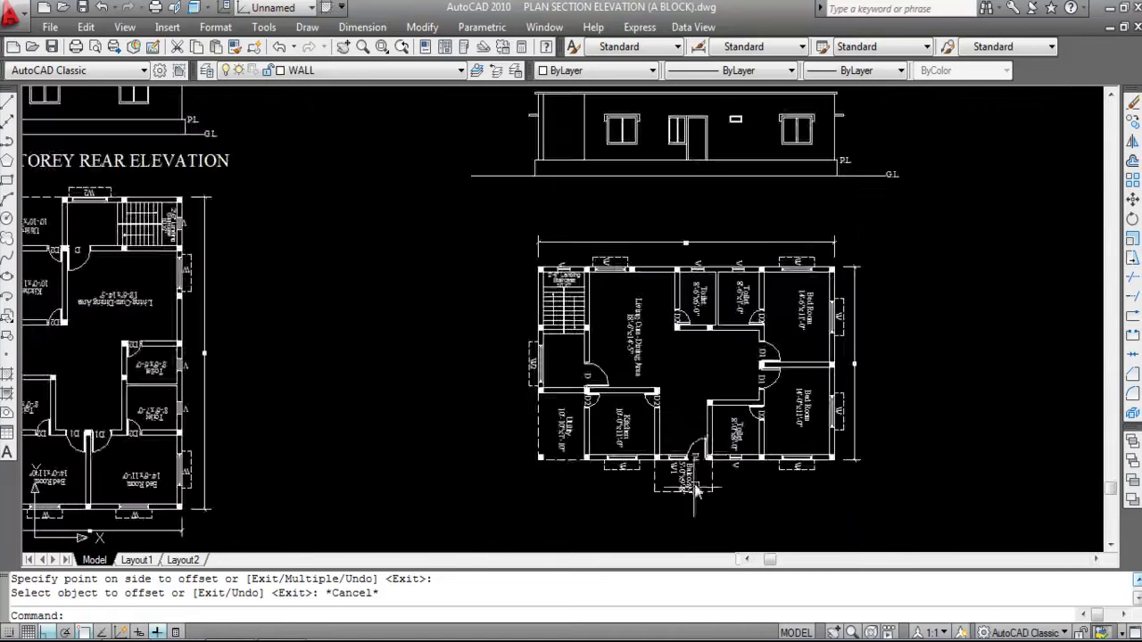
scroll(650, 103, up, 5)
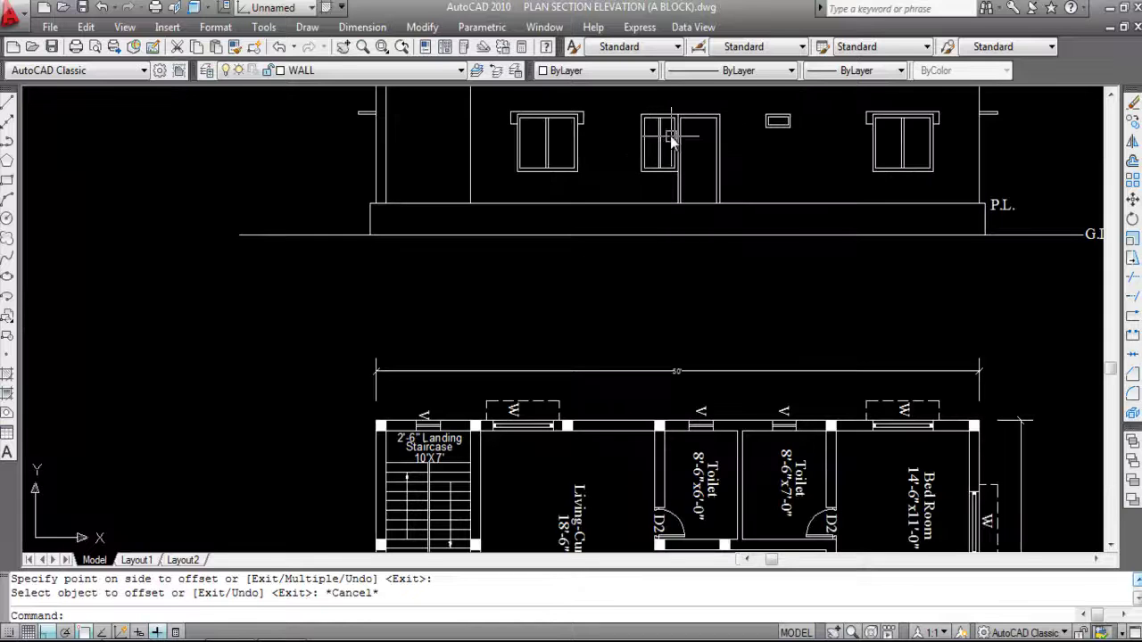
scroll(683, 166, down, 5)
scroll(725, 417, up, 4)
scroll(724, 417, up, 1)
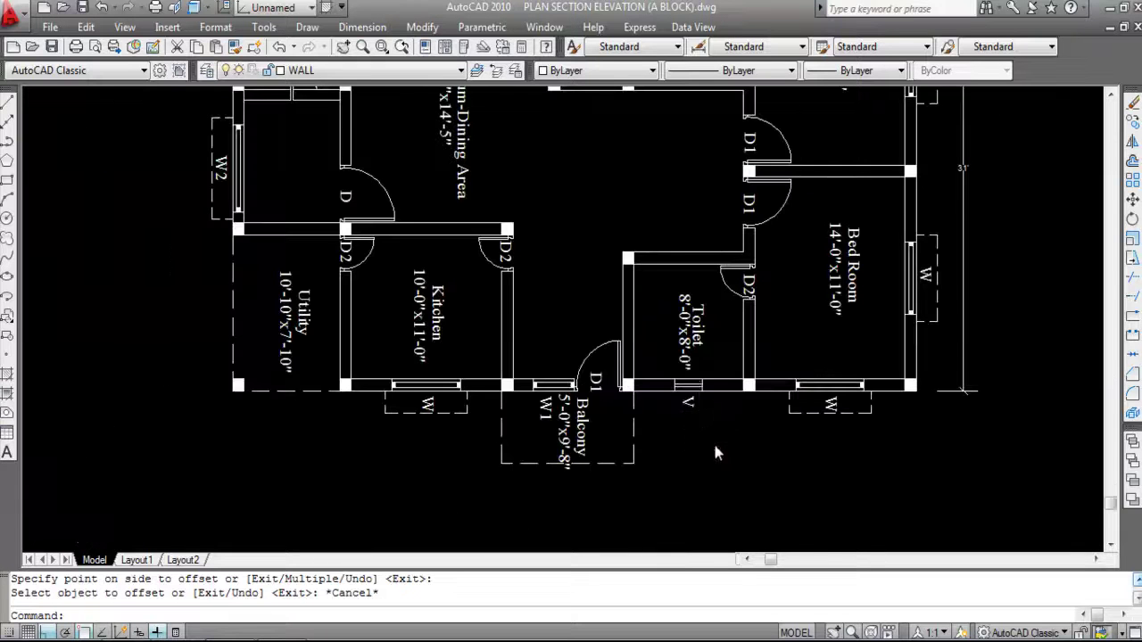
scroll(705, 420, down, 5)
scroll(715, 103, up, 5)
scroll(685, 166, down, 5)
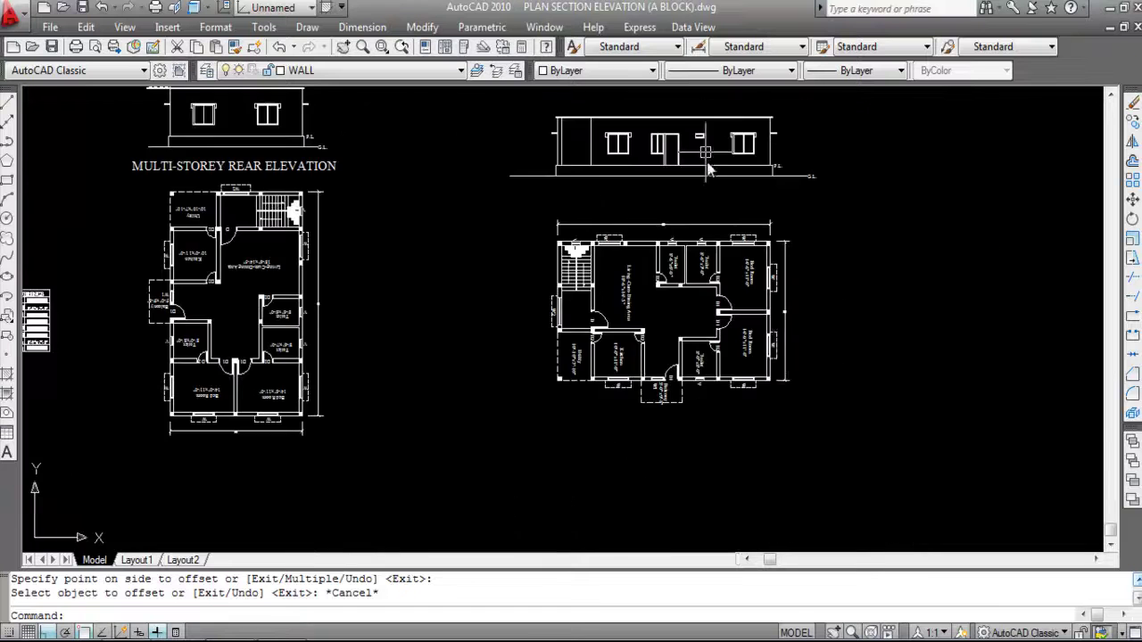
scroll(749, 389, up, 5)
scroll(772, 419, down, 5)
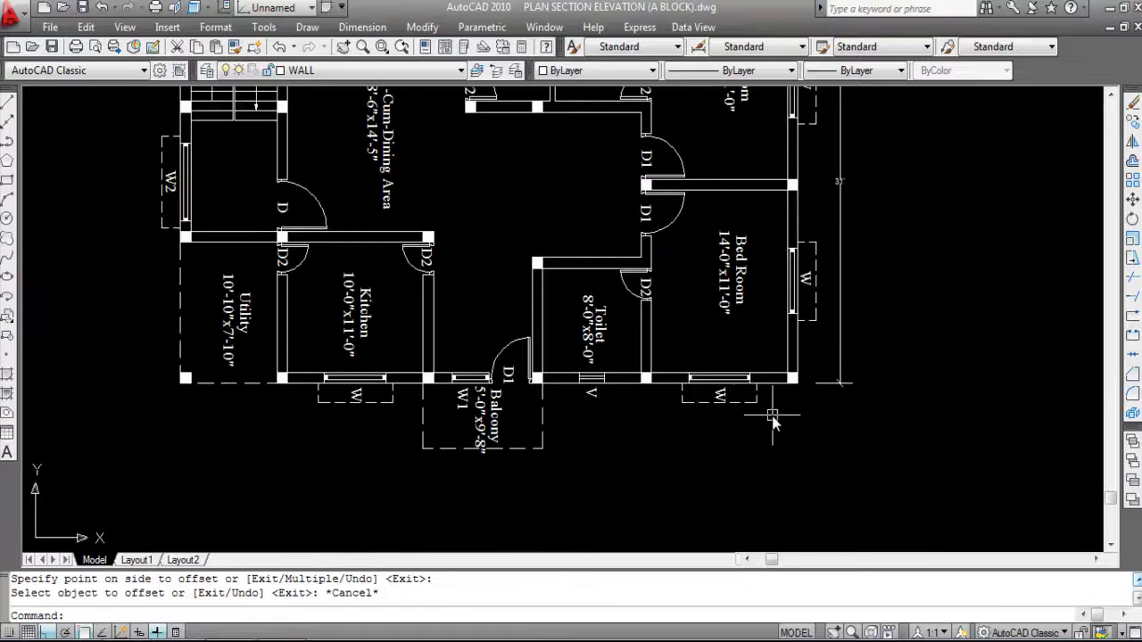
scroll(770, 154, up, 5)
scroll(770, 154, up, 4)
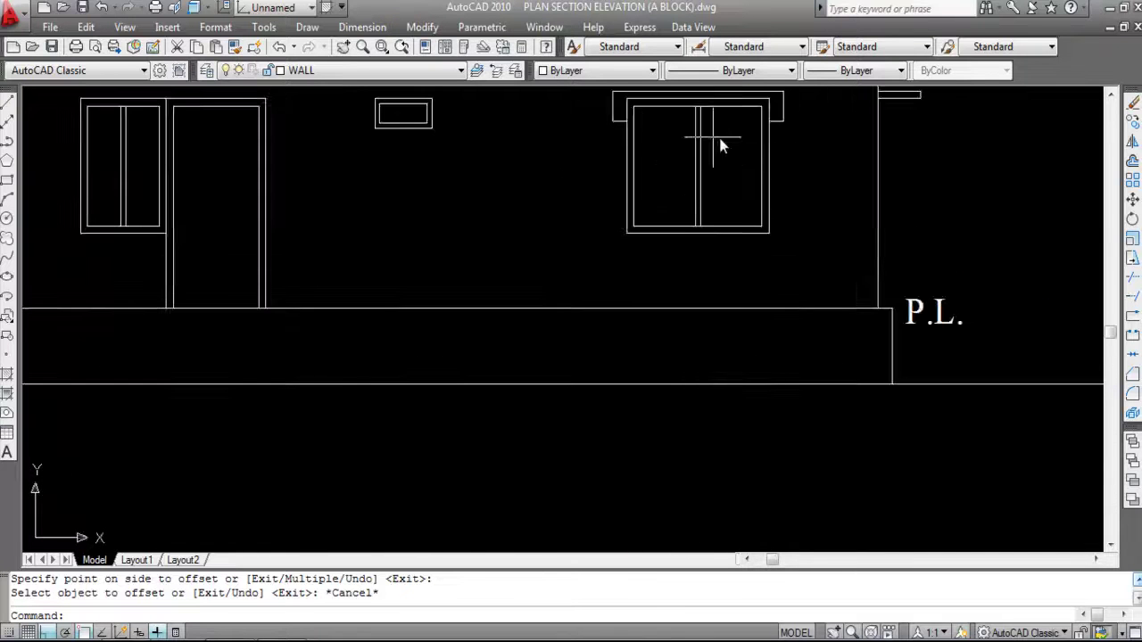
scroll(777, 222, down, 1)
scroll(952, 182, down, 4)
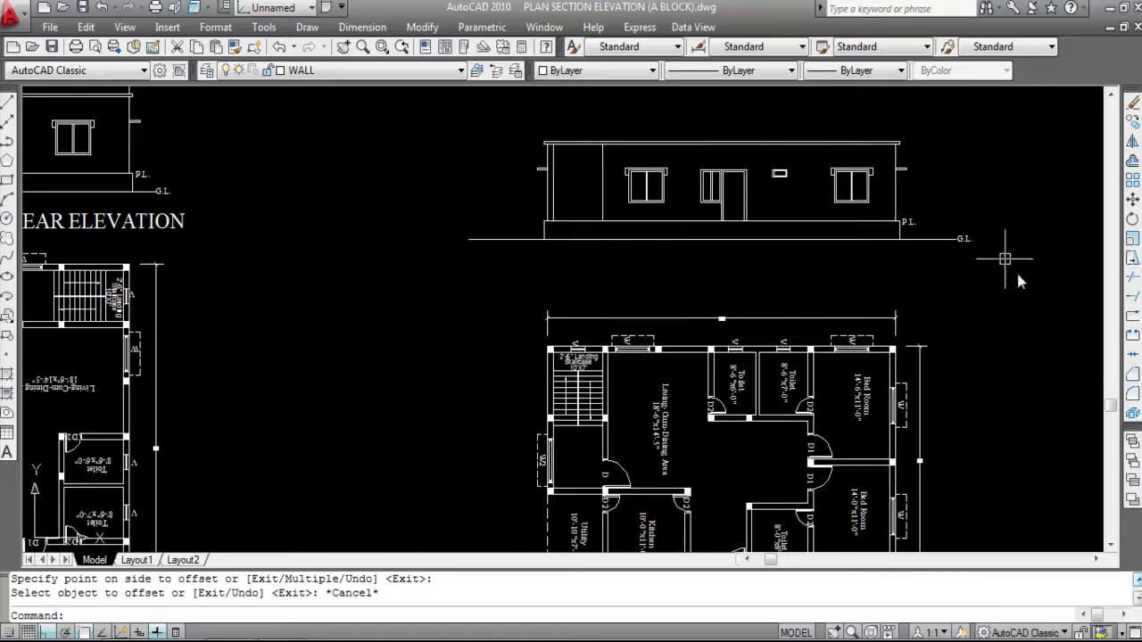
scroll(924, 333, down, 1)
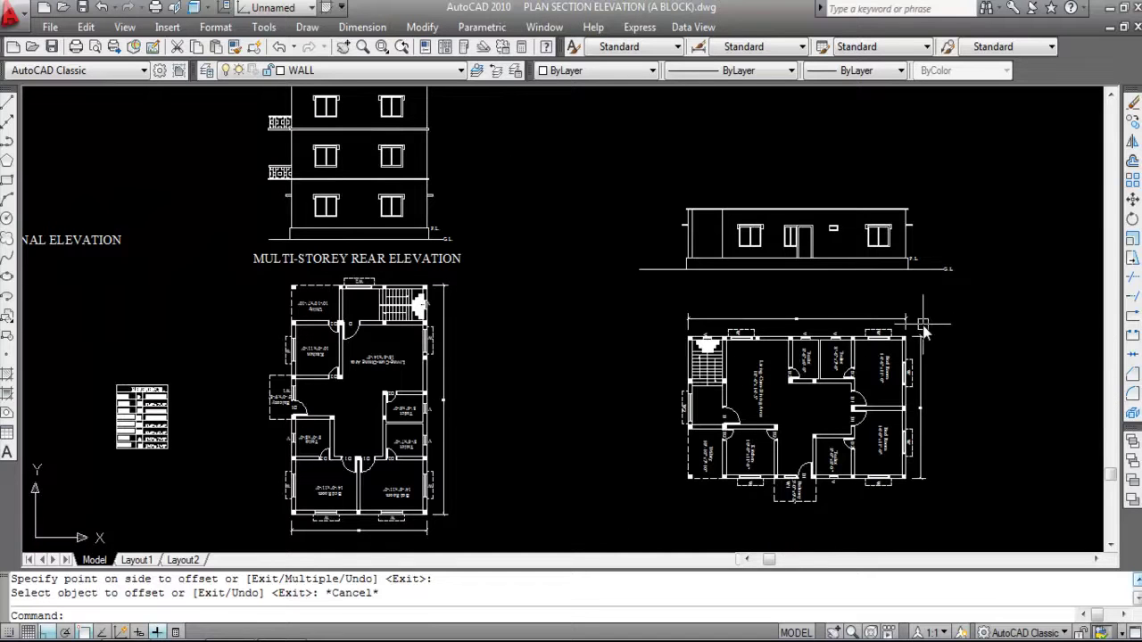
Place vertical construction lines through both outer corners of the dashed balcony outline in the plan.
scroll(758, 514, up, 3)
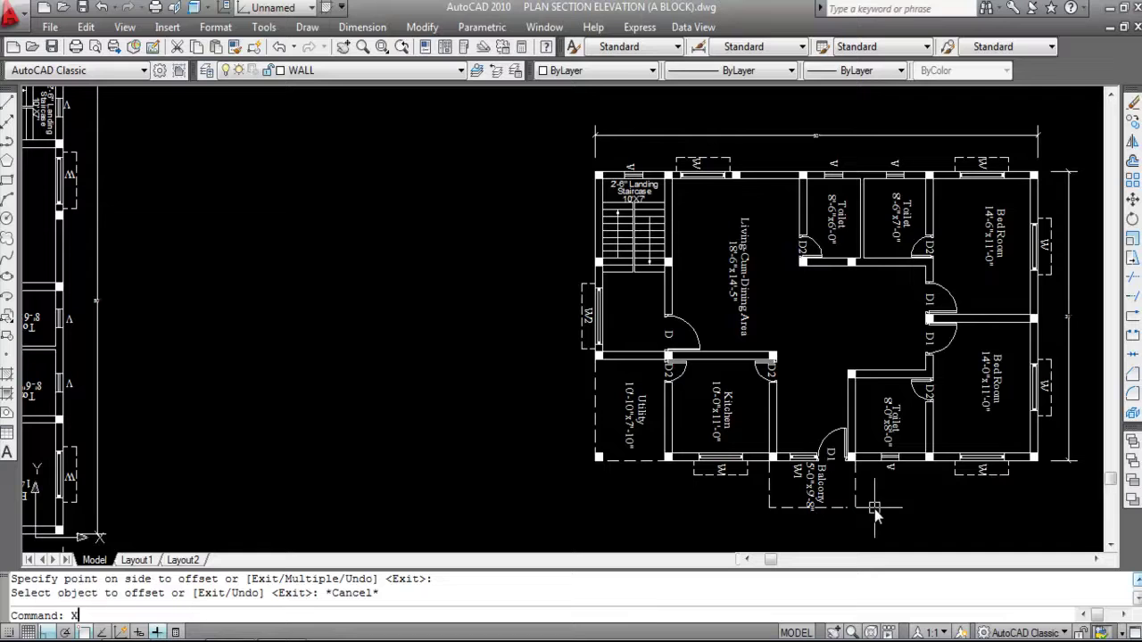
key(Return)
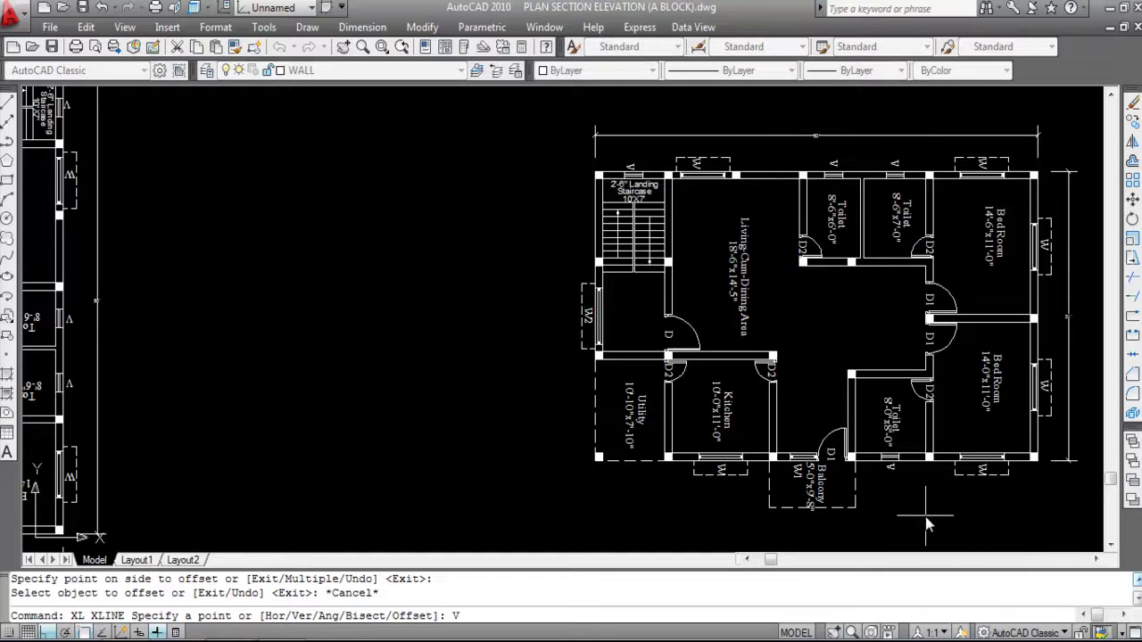
key(Return)
scroll(763, 500, up, 3)
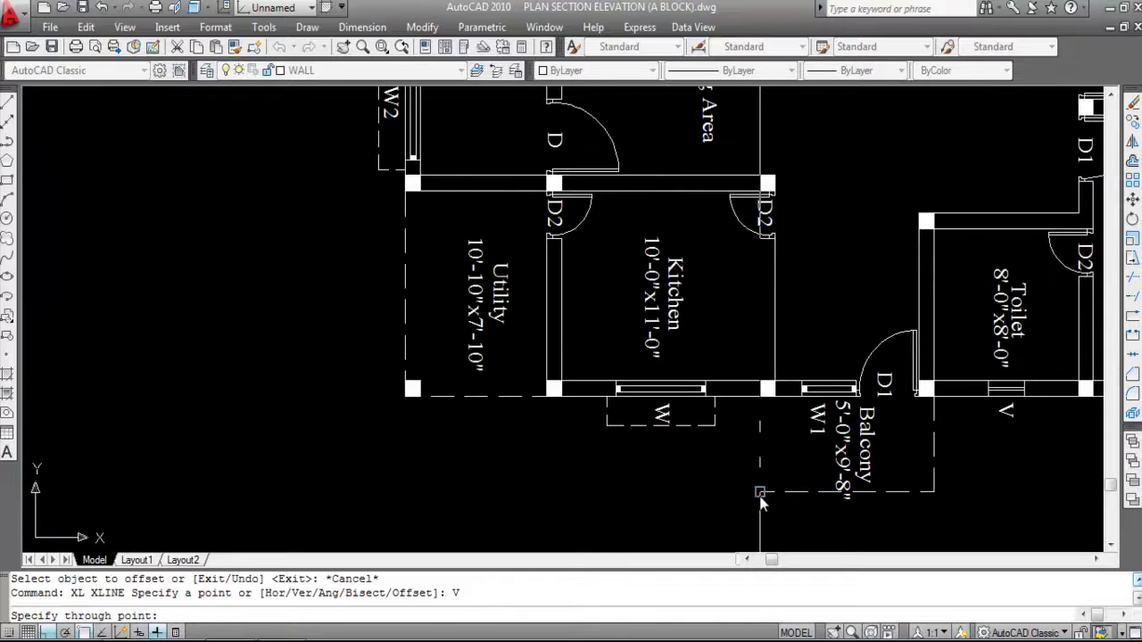
click(760, 494)
click(933, 493)
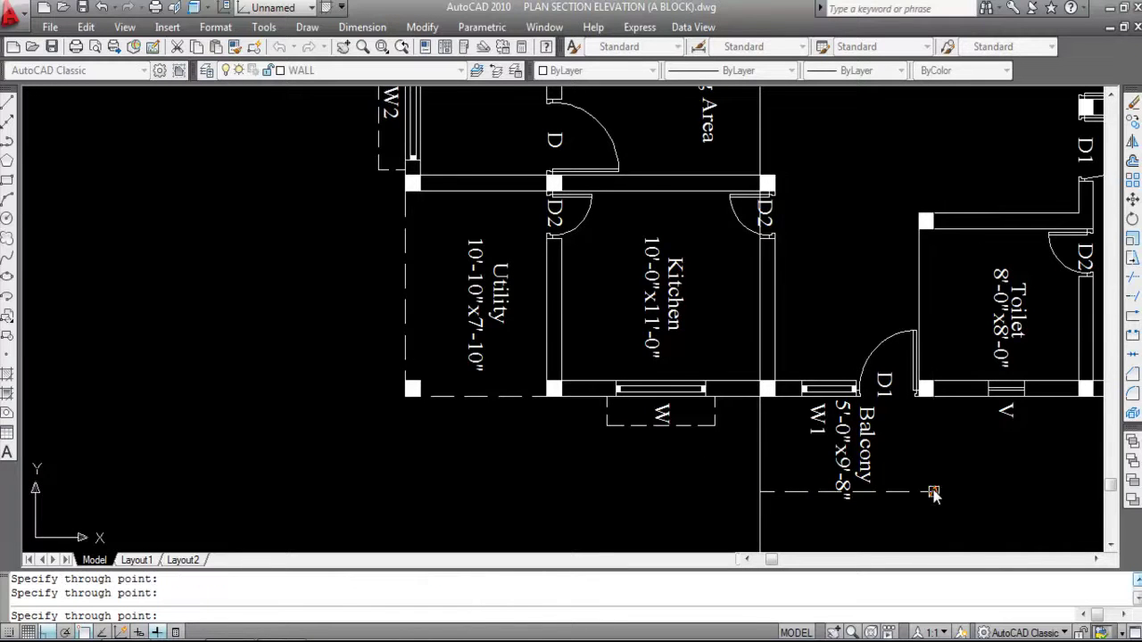
Compare the verandah outline in the unrotated floor plan with the balcony in the rotated plan and its projected lines in the elevation.
scroll(652, 346, down, 2)
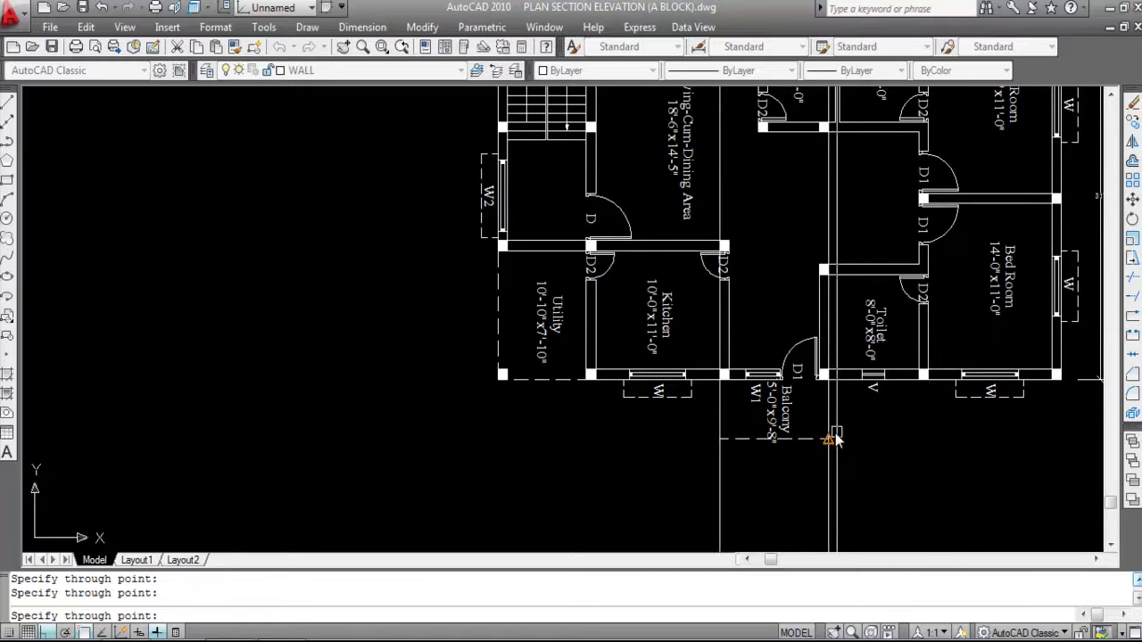
key(Escape)
scroll(810, 437, down, 5)
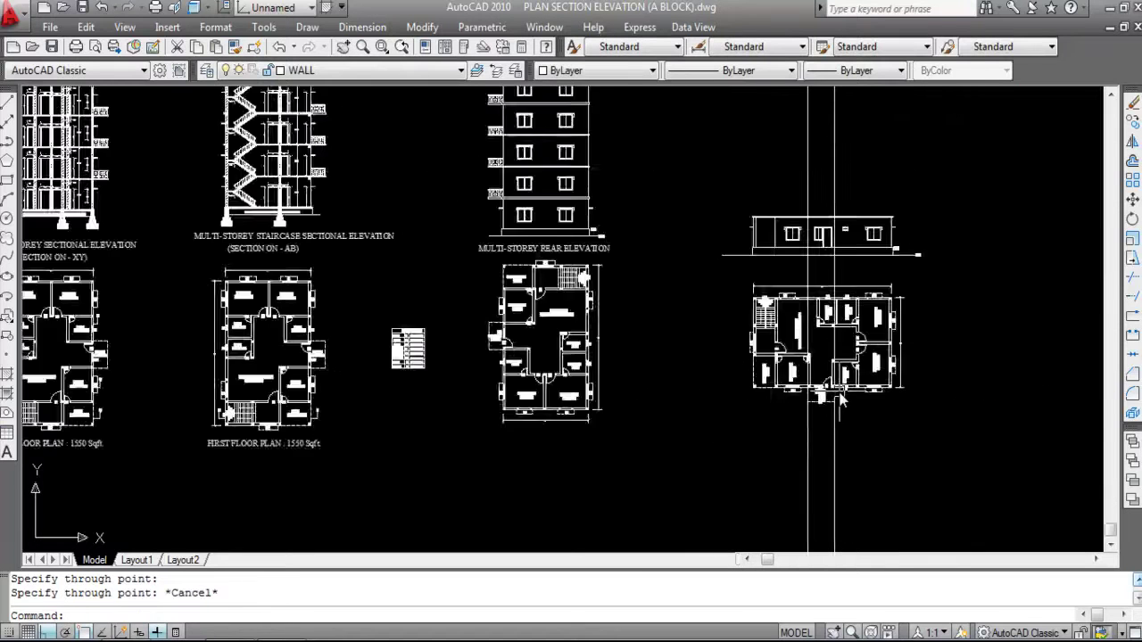
scroll(364, 383, up, 2)
scroll(364, 383, up, 6)
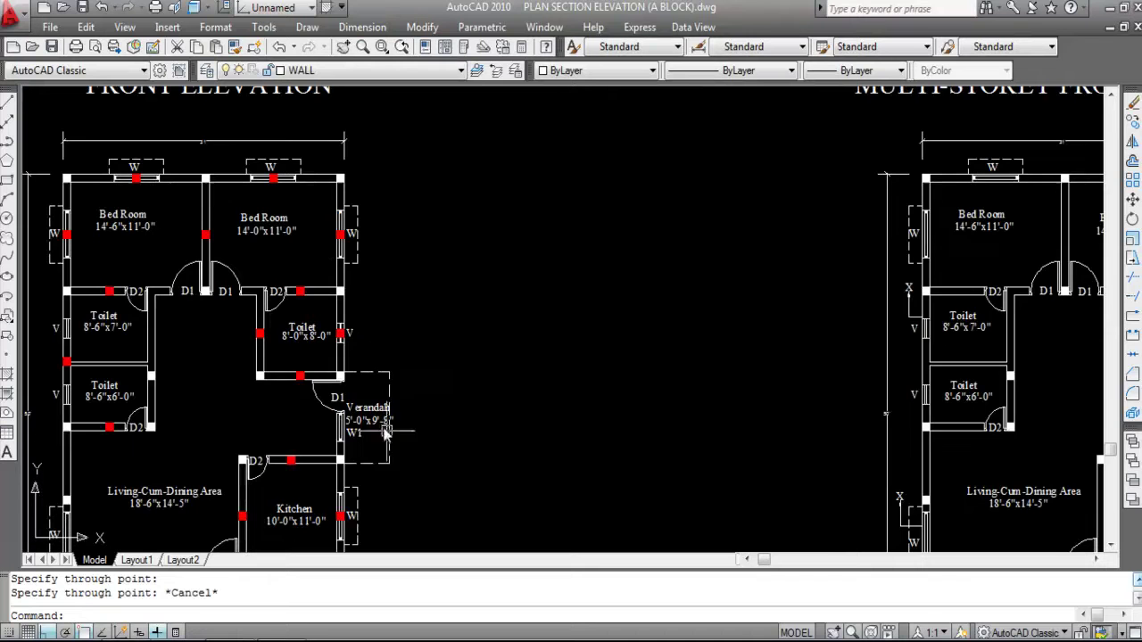
scroll(347, 433, up, 3)
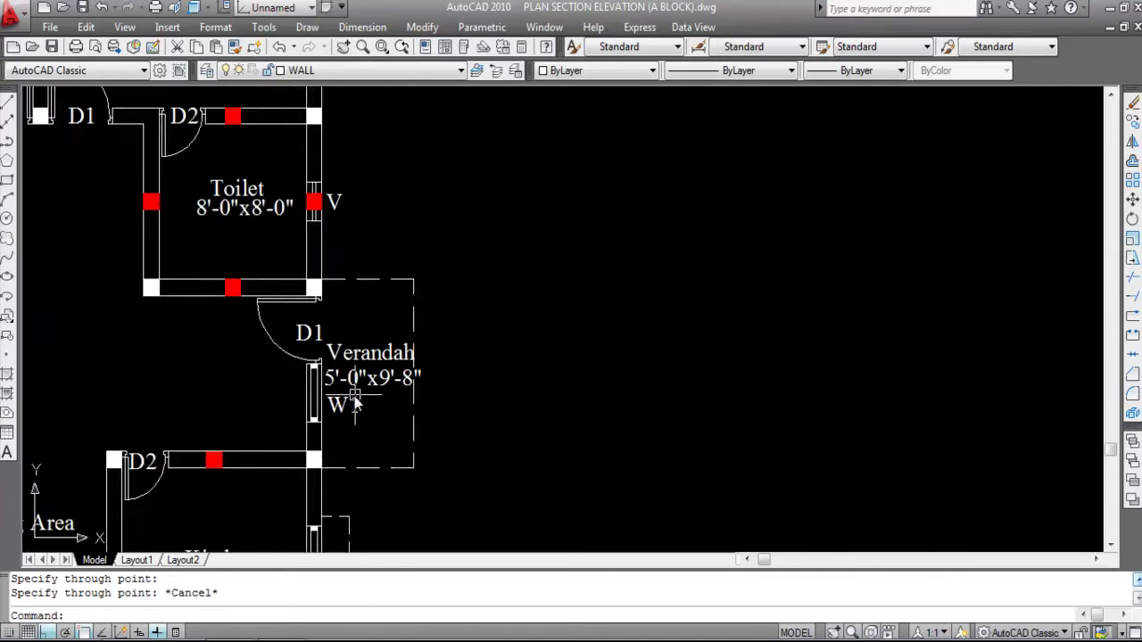
scroll(253, 333, down, 8)
scroll(550, 354, up, 2)
scroll(550, 354, up, 6)
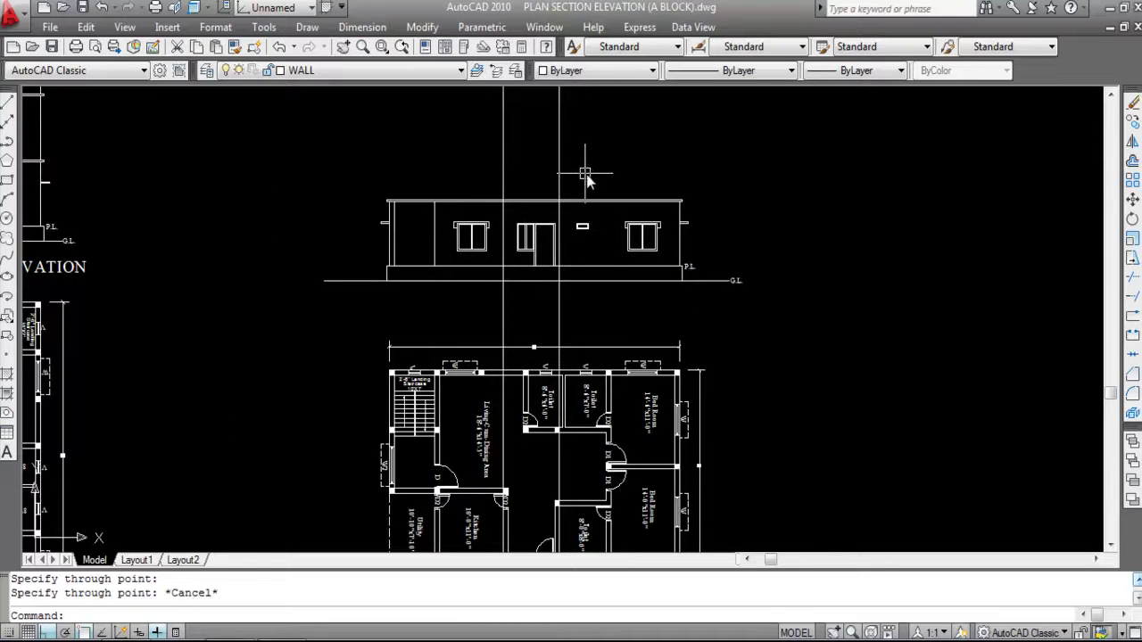
scroll(580, 178, down, 4)
scroll(580, 384, up, 5)
scroll(592, 459, up, 3)
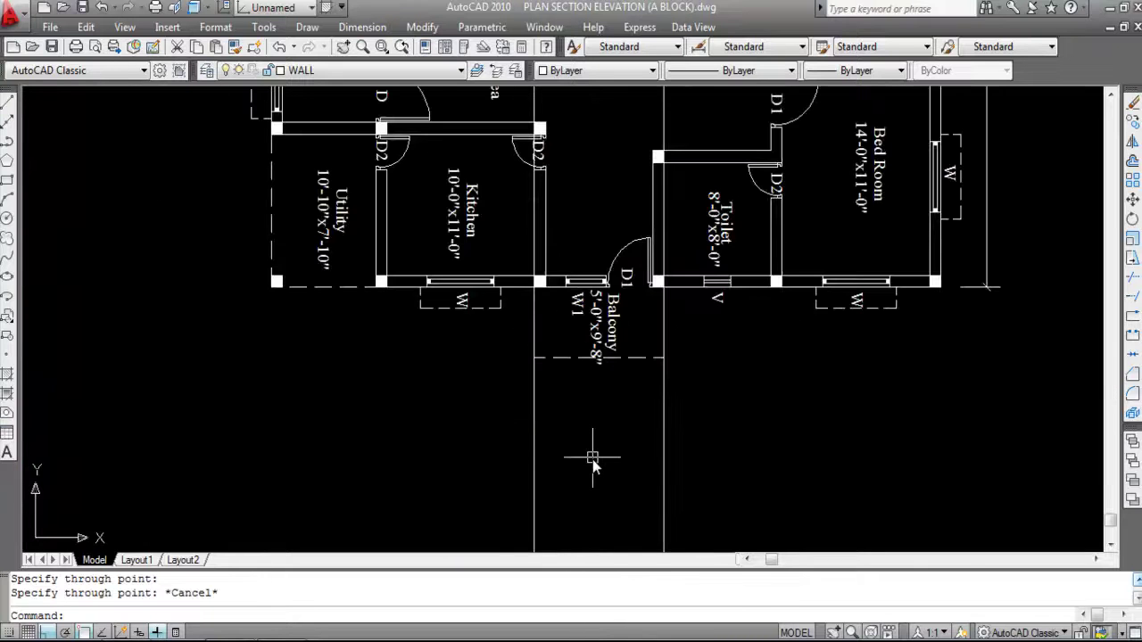
scroll(592, 459, down, 7)
scroll(577, 234, up, 8)
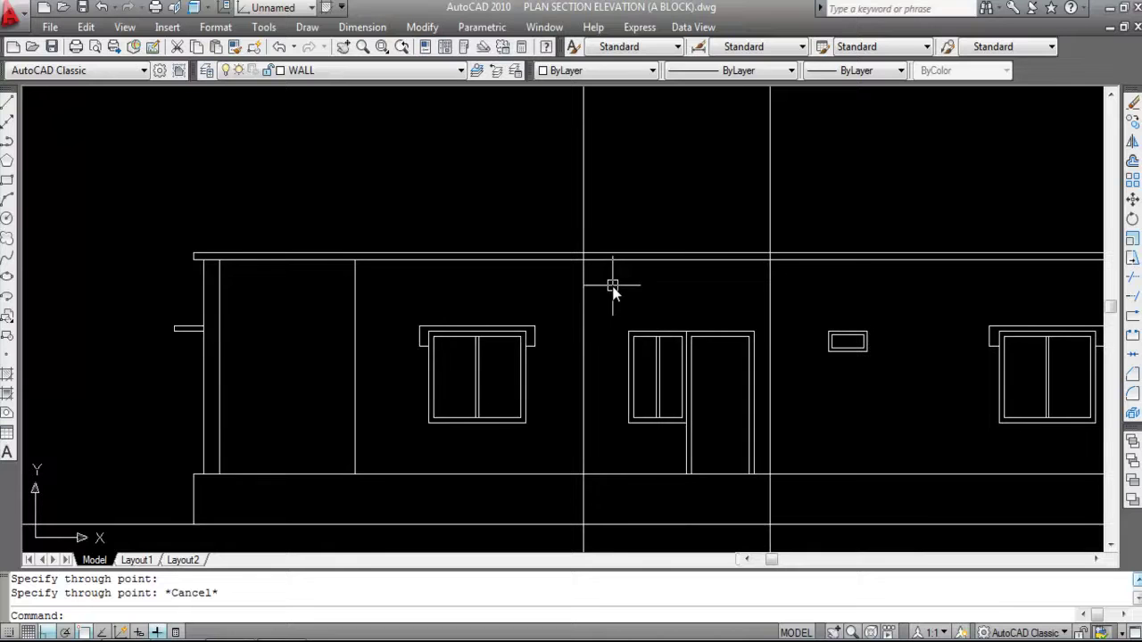
Offset the two vertical balcony construction lines 6 inches outward, one to each side.
key(Return)
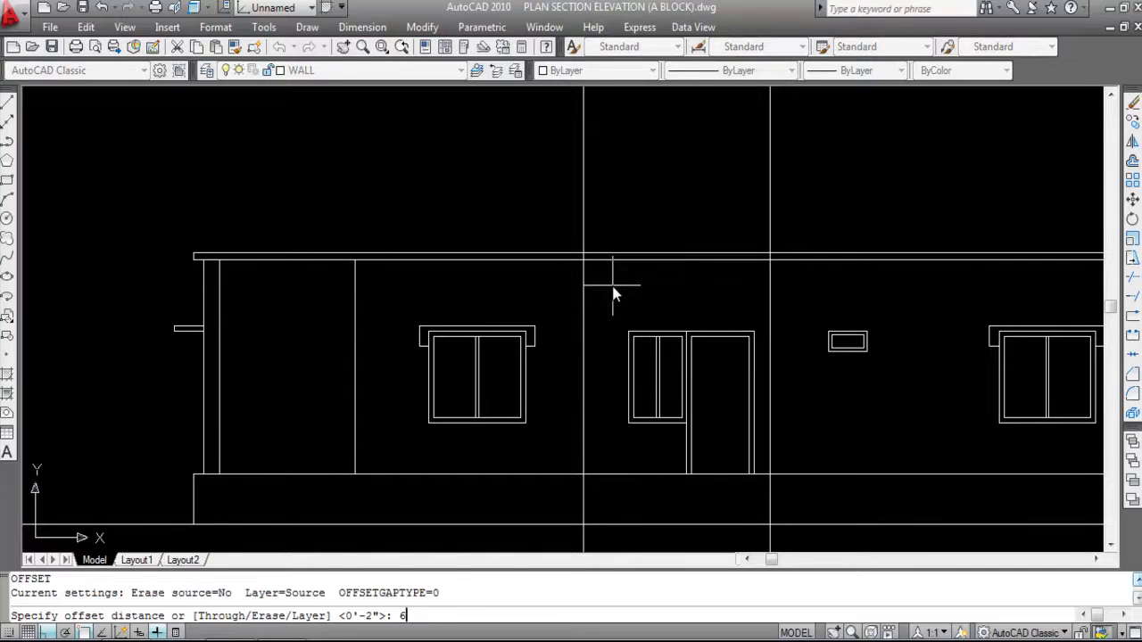
key(Return)
click(581, 216)
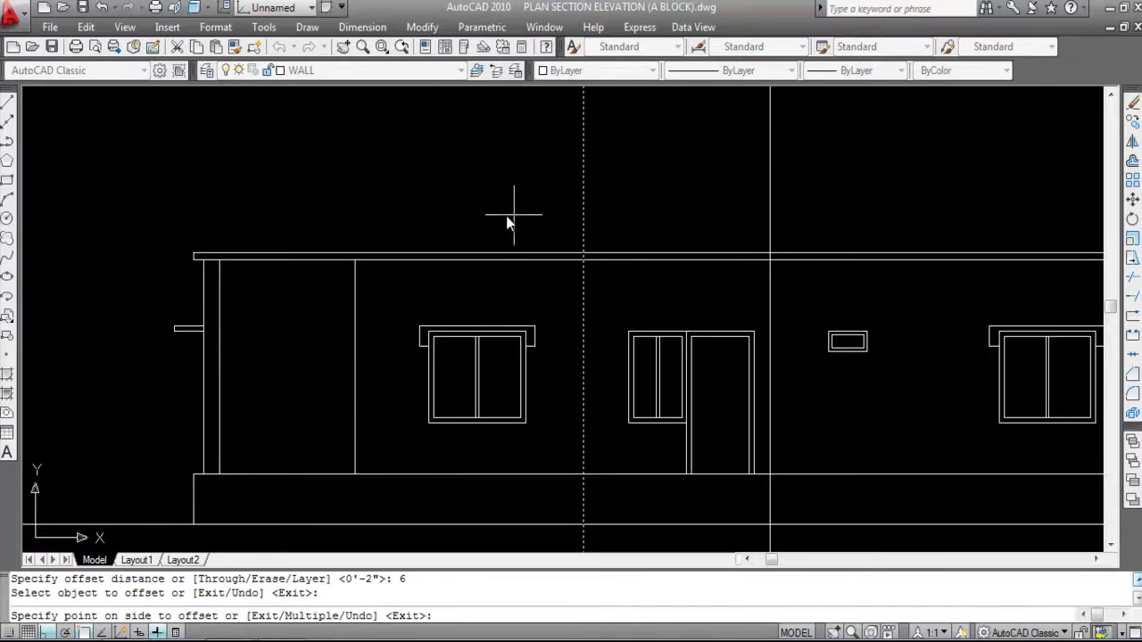
click(465, 217)
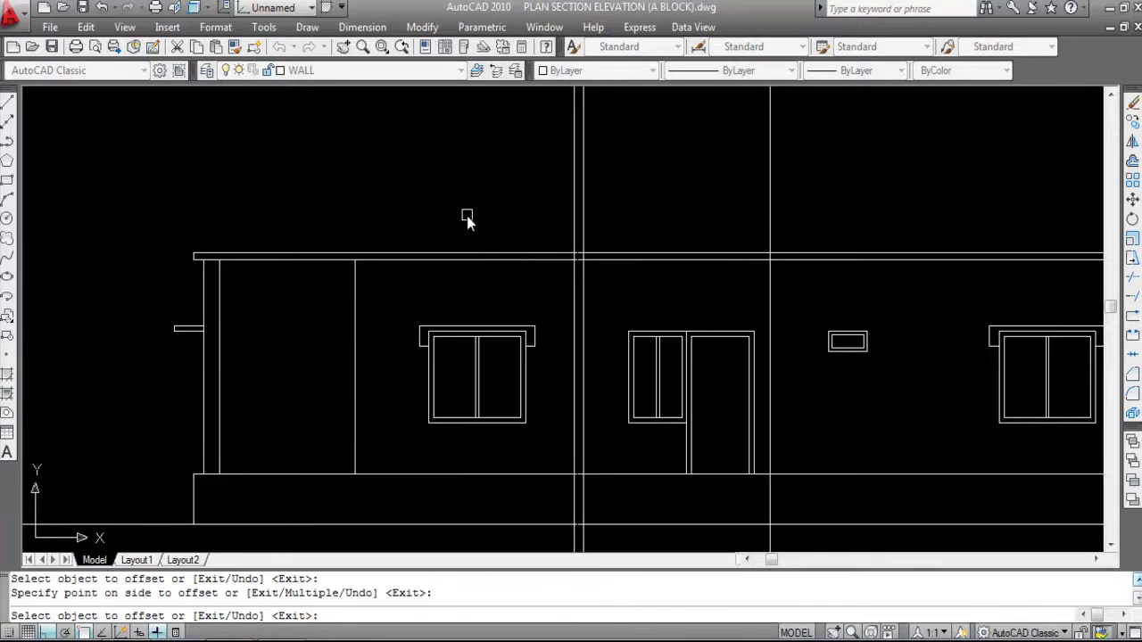
click(770, 224)
click(890, 226)
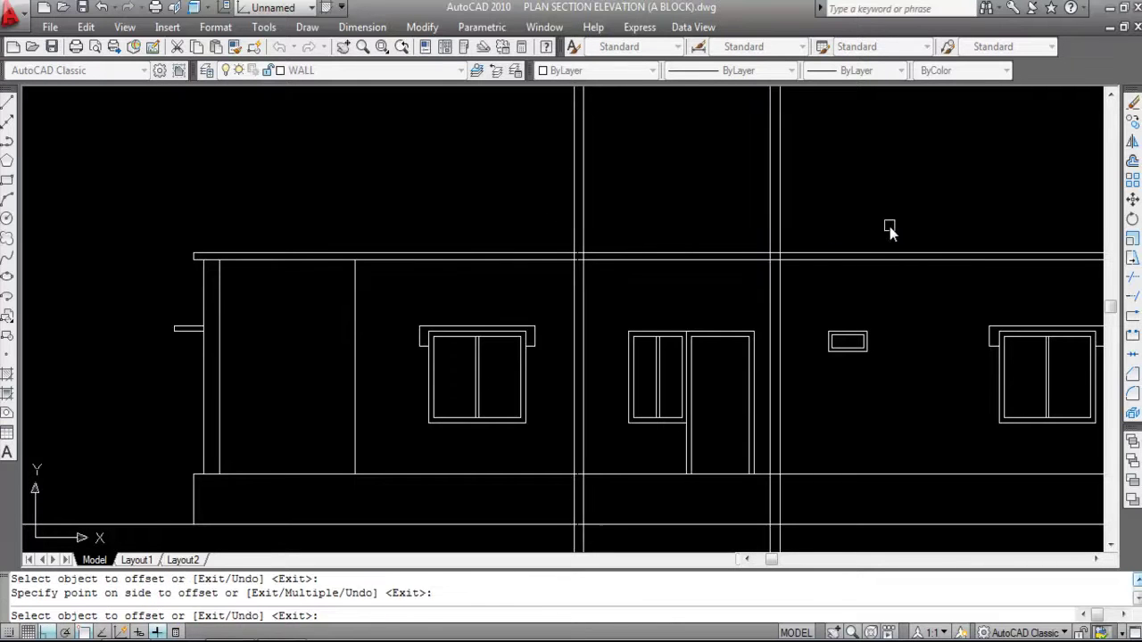
key(Escape)
Trim the two outer offset lines above and below the roof slab, keeping only the short segments within its thickness.
scroll(793, 272, up, 2)
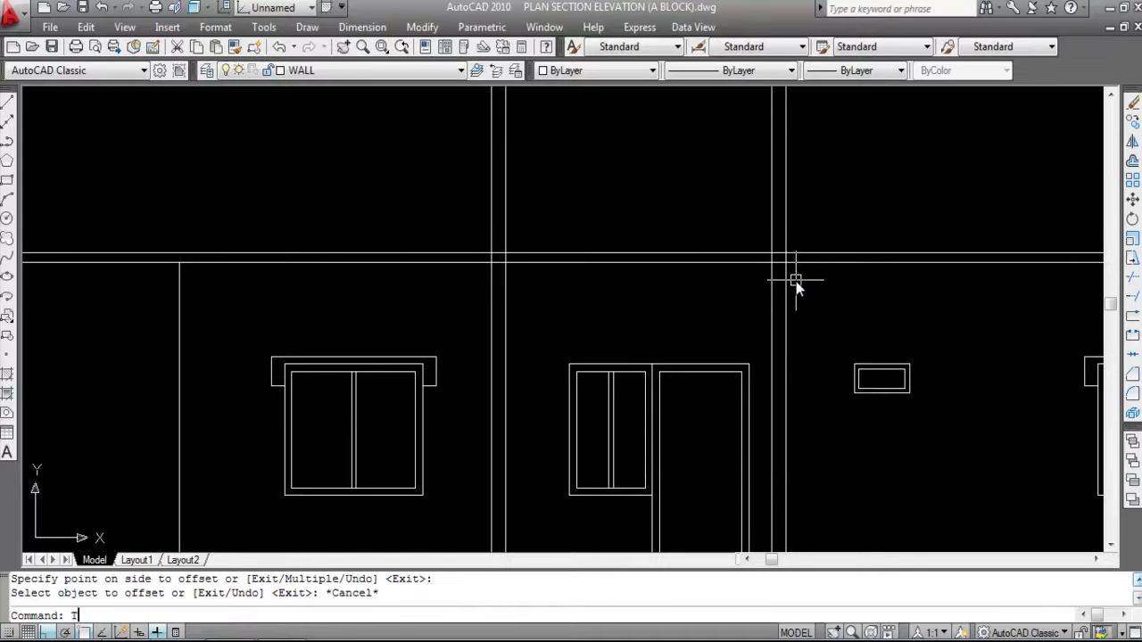
text(TR)
key(Return)
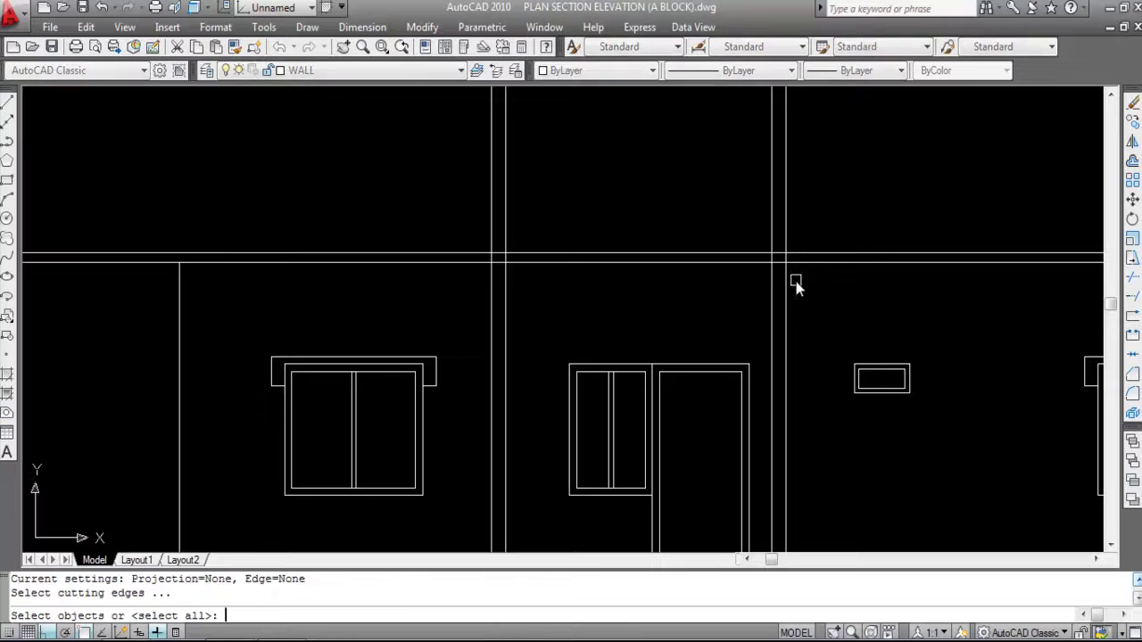
click(871, 285)
click(828, 177)
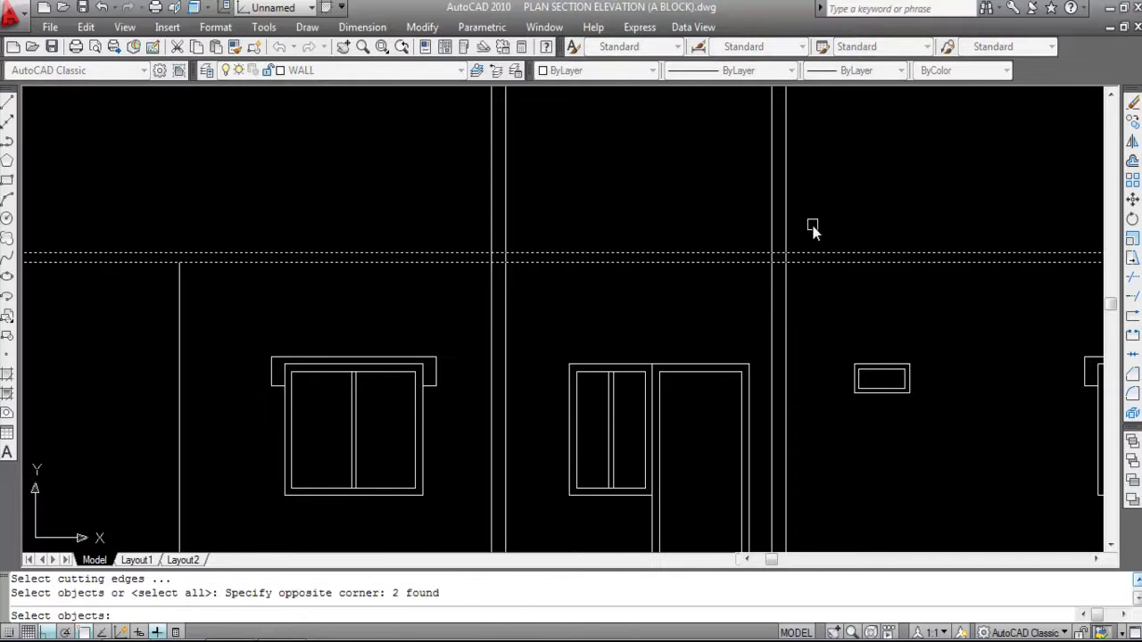
key(Return)
click(786, 223)
click(789, 297)
click(487, 179)
click(489, 291)
key(Escape)
Offset the roof slab's bottom line 1'6" downward.
scroll(770, 254, up, 2)
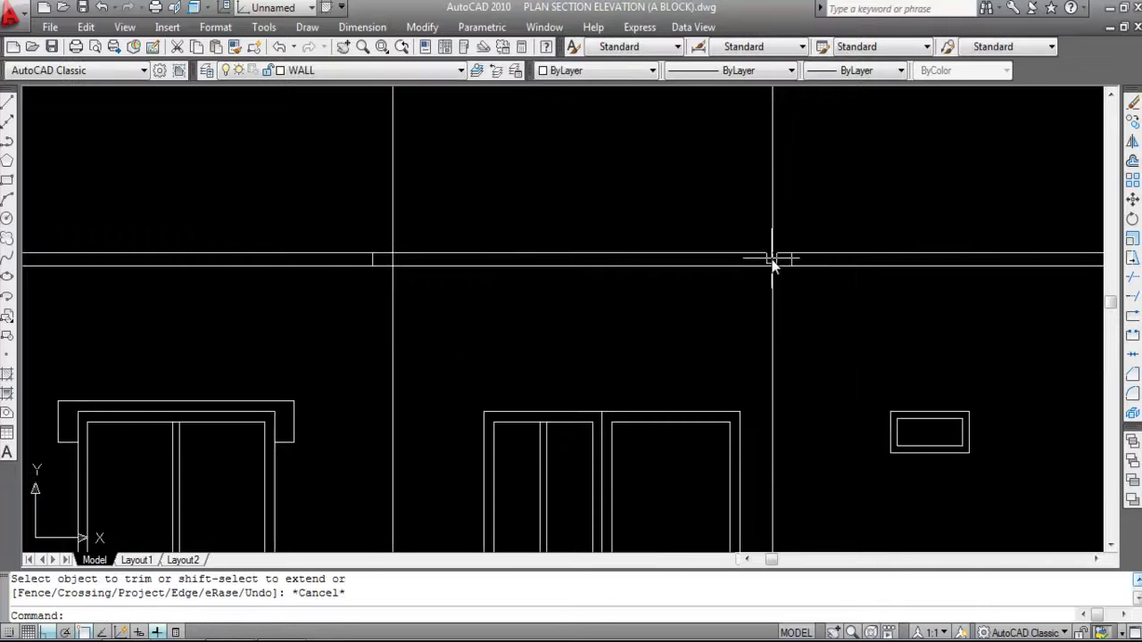
scroll(854, 268, down, 2)
scroll(806, 287, down, 2)
scroll(789, 287, up, 2)
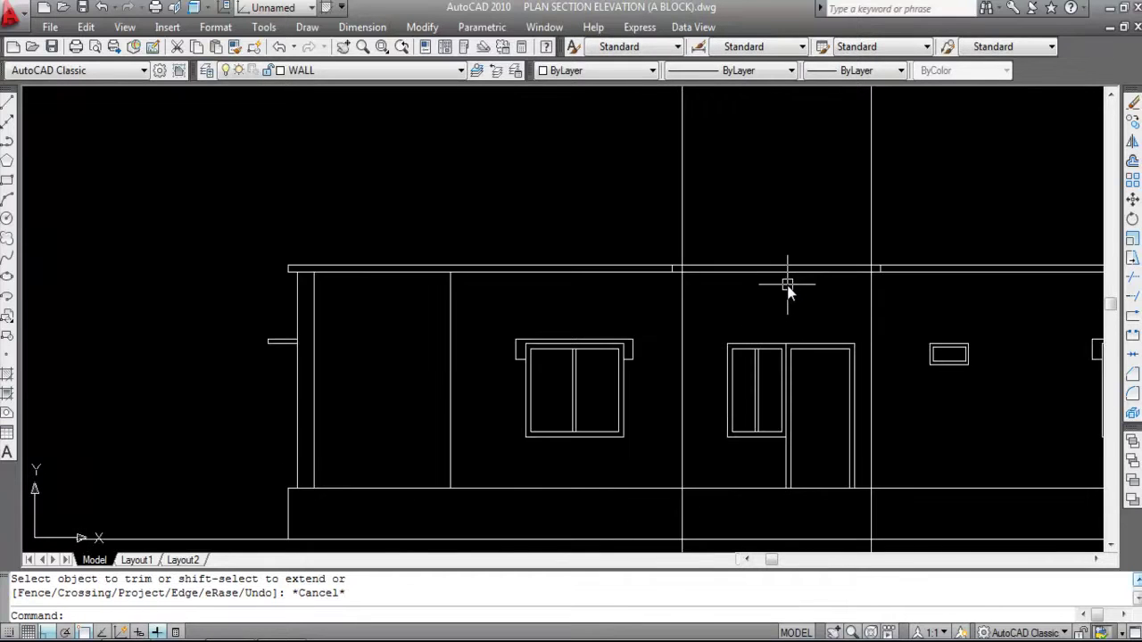
scroll(724, 284, down, 2)
scroll(714, 250, down, 3)
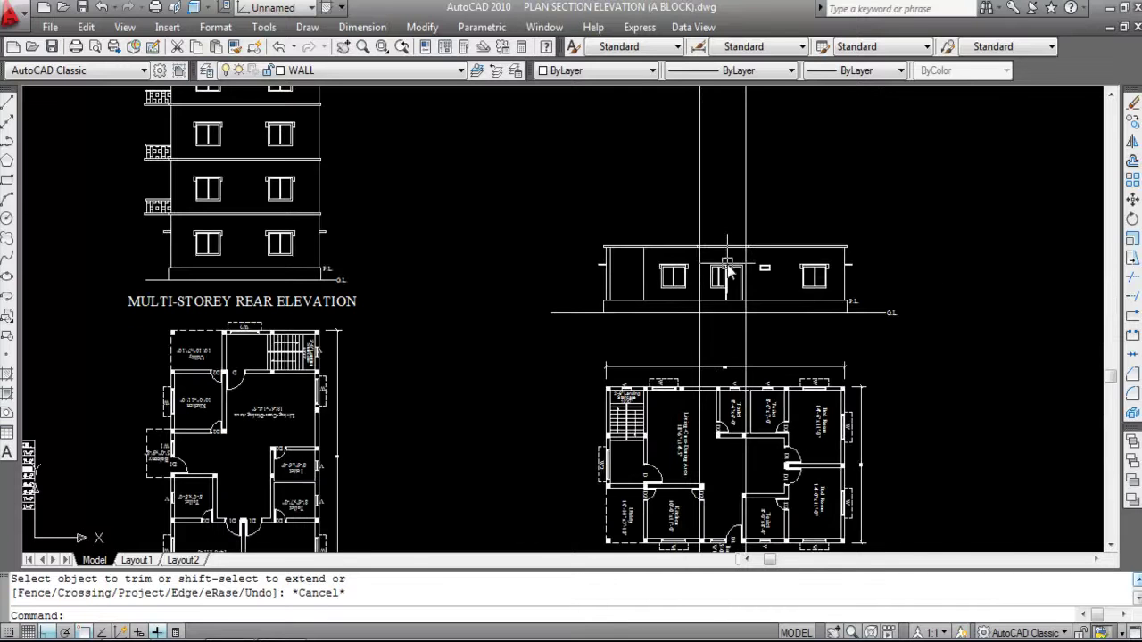
scroll(723, 263, up, 4)
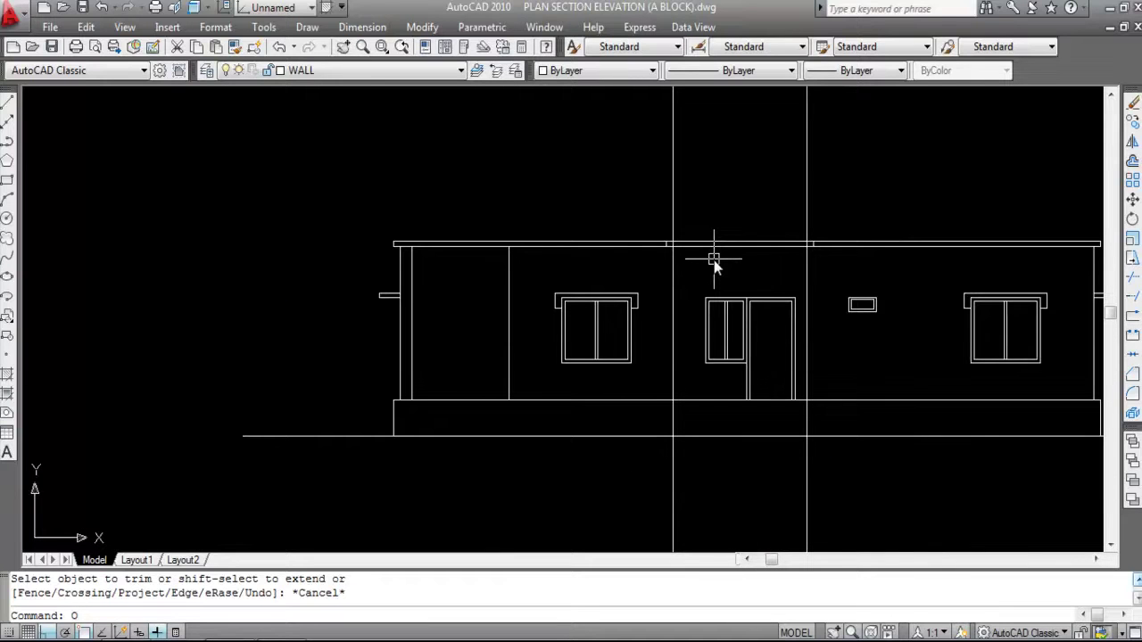
key(Return)
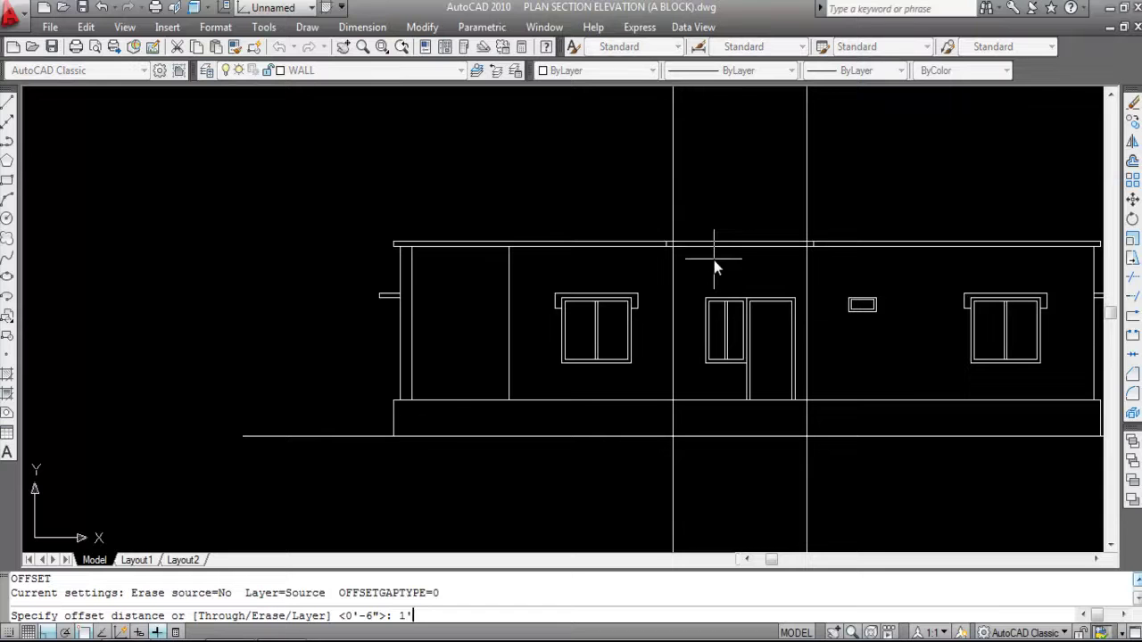
key(Return)
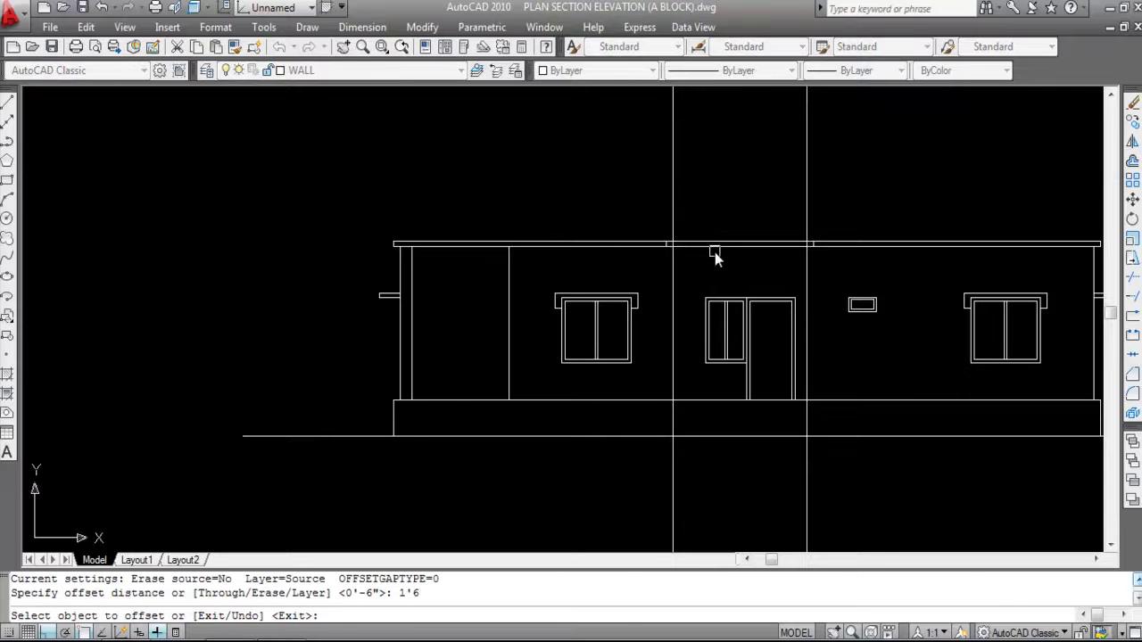
scroll(714, 252, up, 2)
click(715, 244)
scroll(726, 279, up, 2)
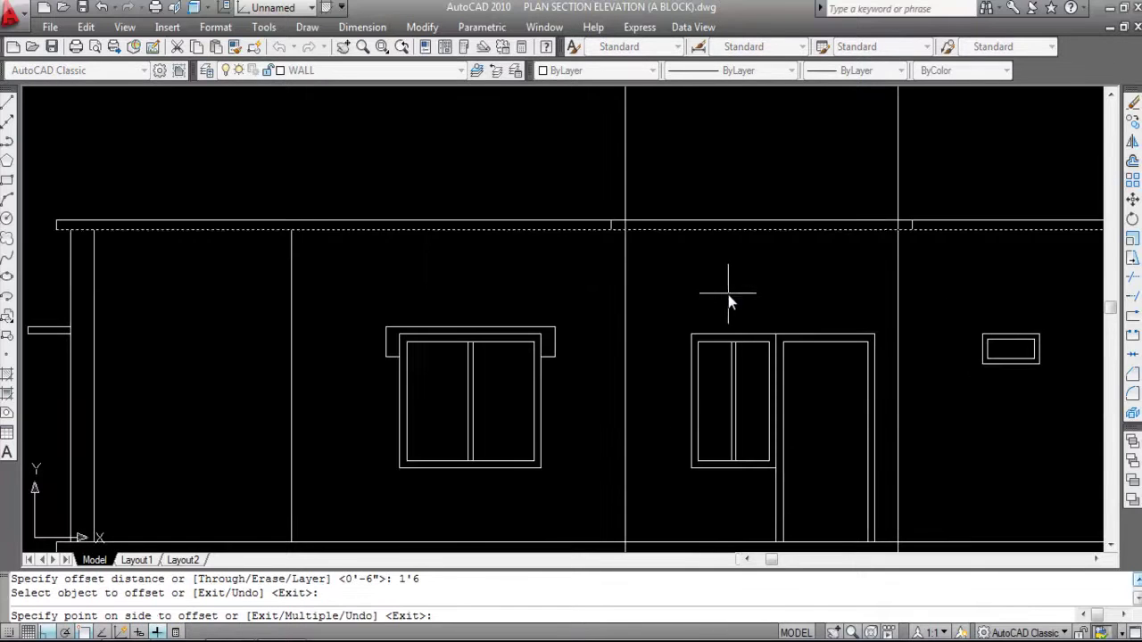
click(728, 295)
Offset both vertical balcony construction lines 1'6" outward, one to each side.
click(627, 251)
click(492, 250)
click(897, 257)
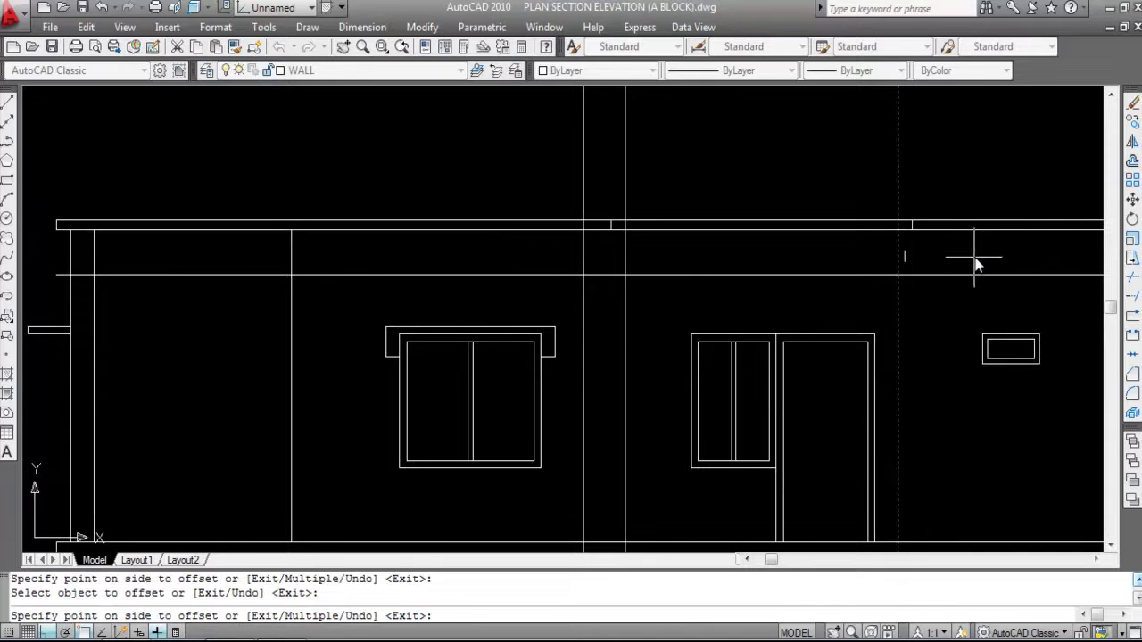
click(977, 255)
scroll(755, 257, down, 2)
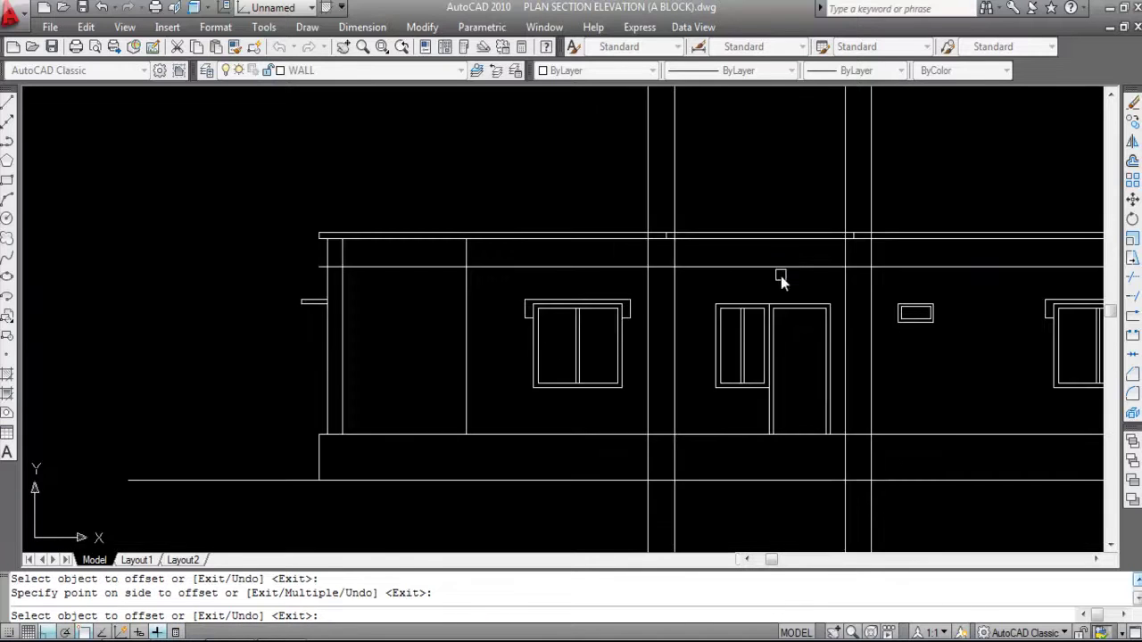
key(Escape)
Draw the balcony's left profile from the outer guide intersection 6 inches up, then sloping to the slab underside at the inner guide.
scroll(659, 259, up, 2)
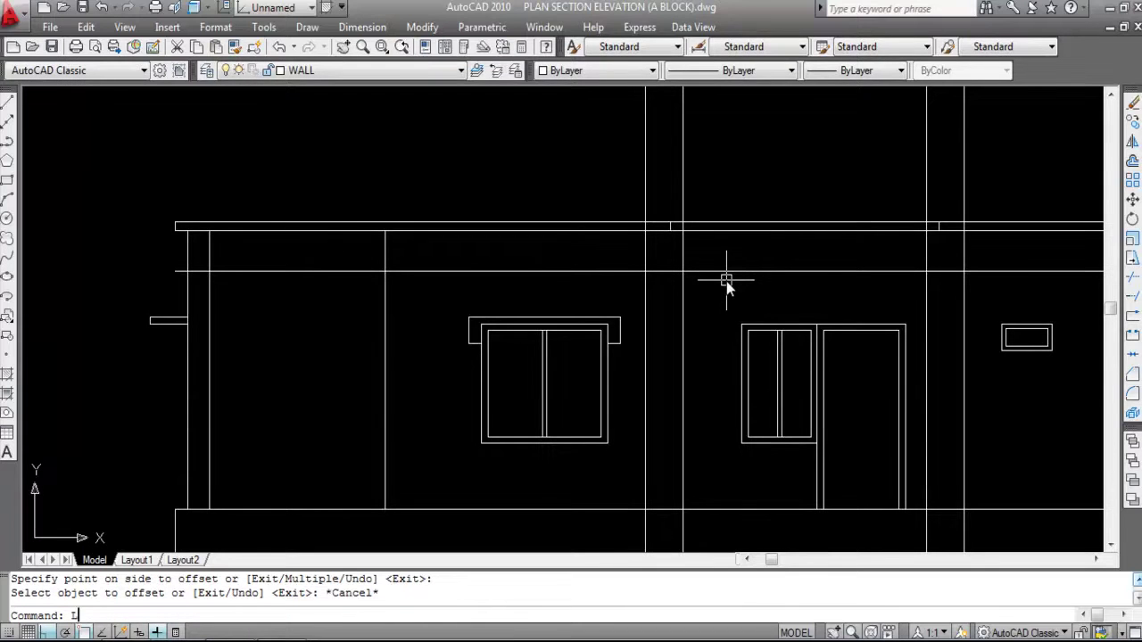
key(Return)
scroll(664, 267, up, 2)
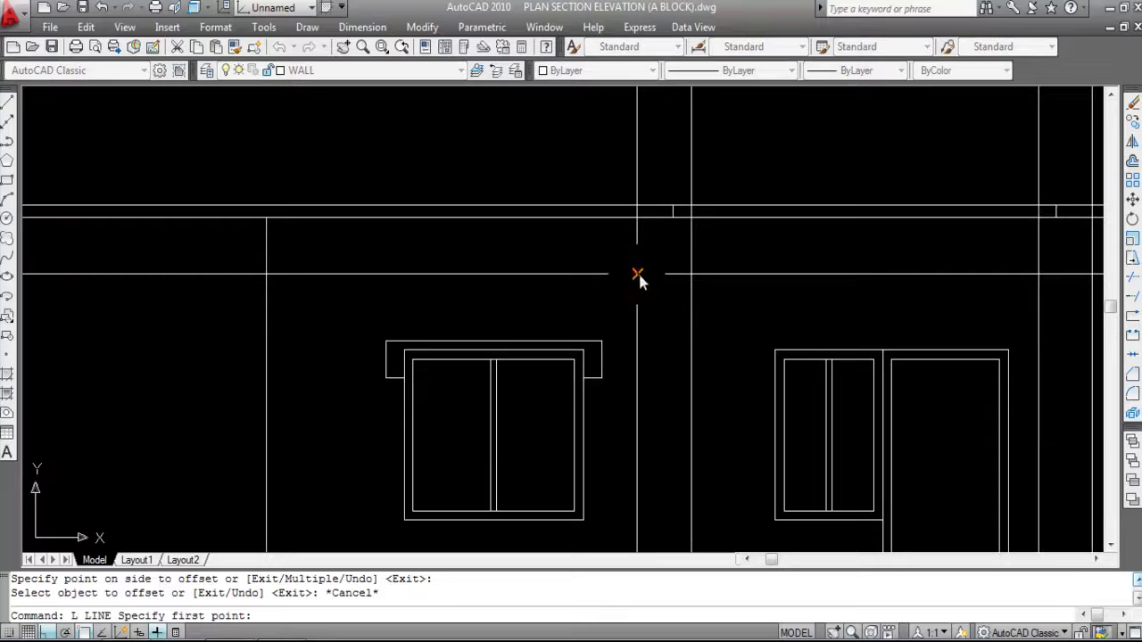
click(637, 277)
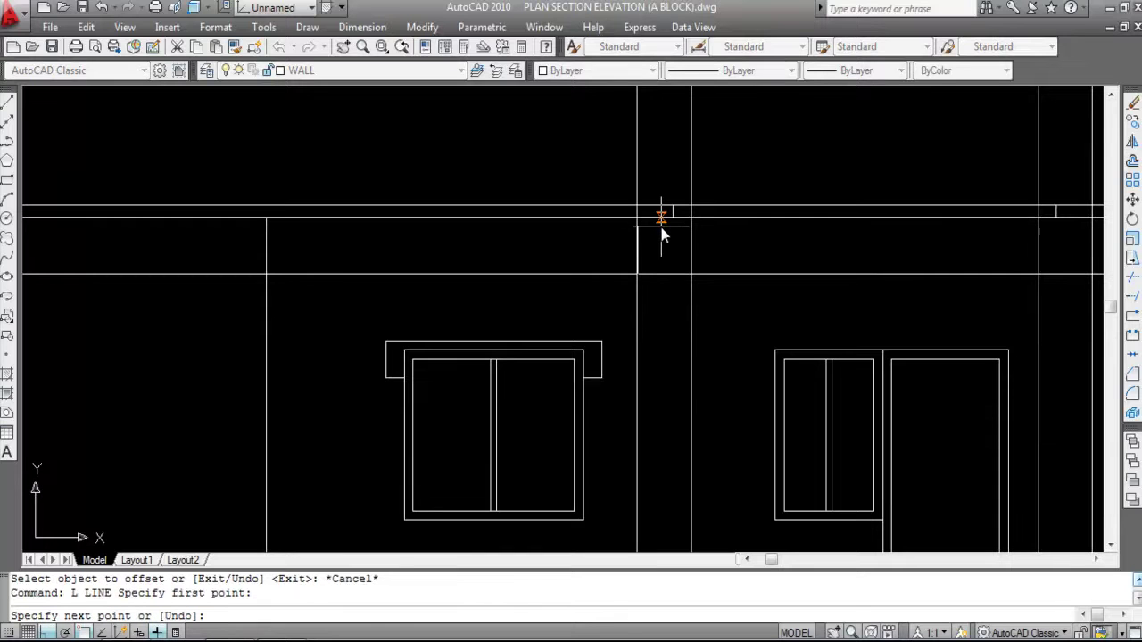
key(Return)
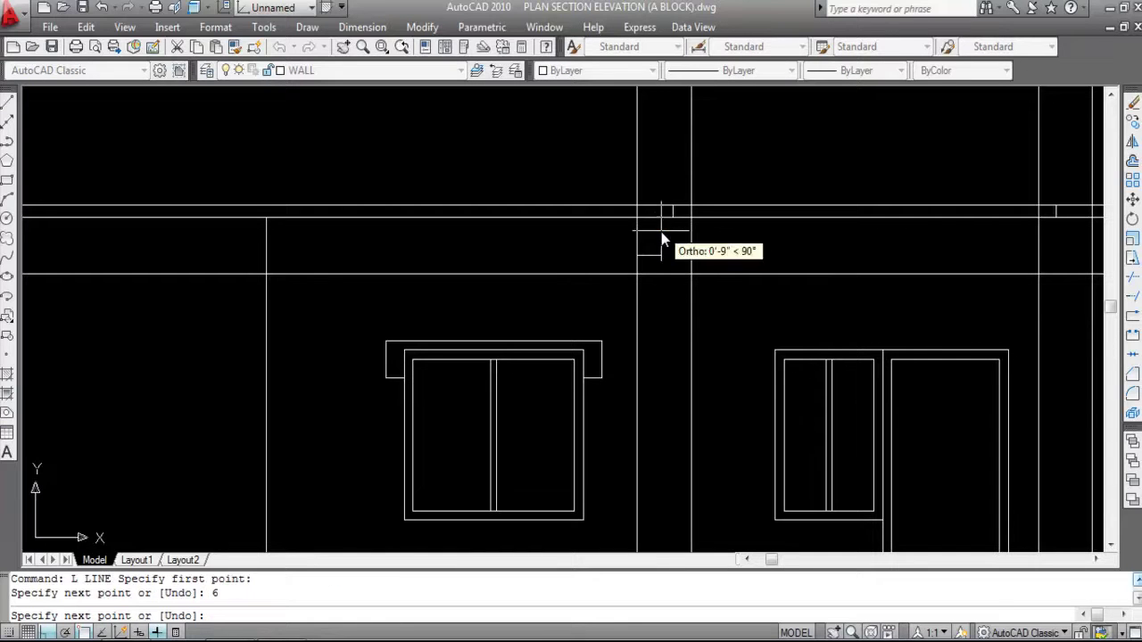
click(692, 218)
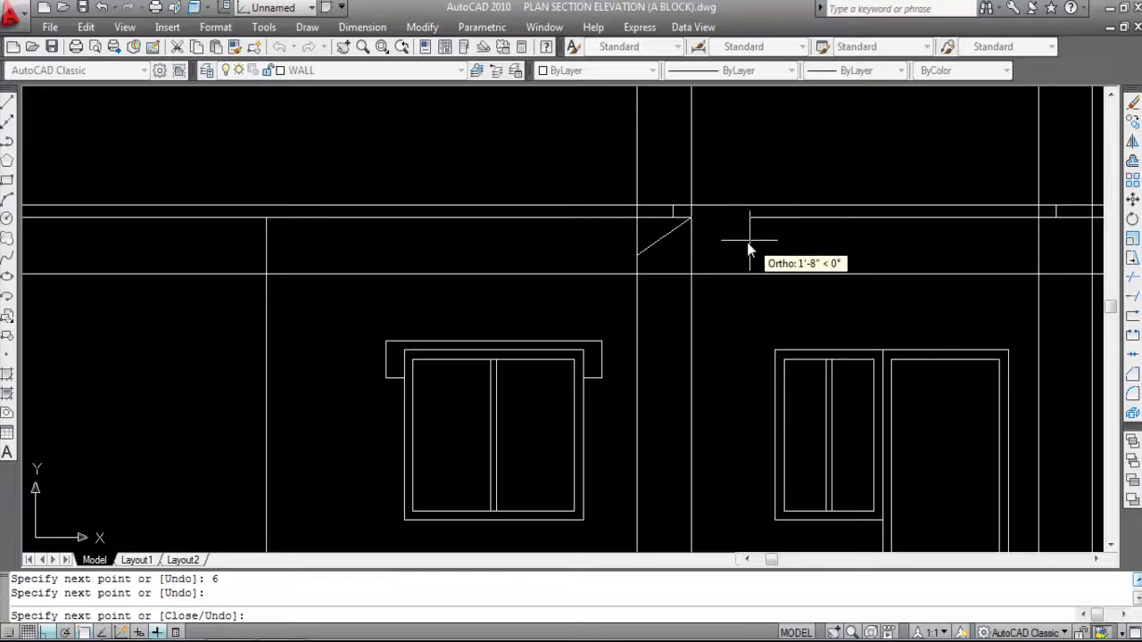
key(Return)
scroll(737, 254, down, 3)
Draw the matching right profile from the outer guide intersection 6 inches up, then sloping inward to the slab underside.
scroll(928, 252, up, 2)
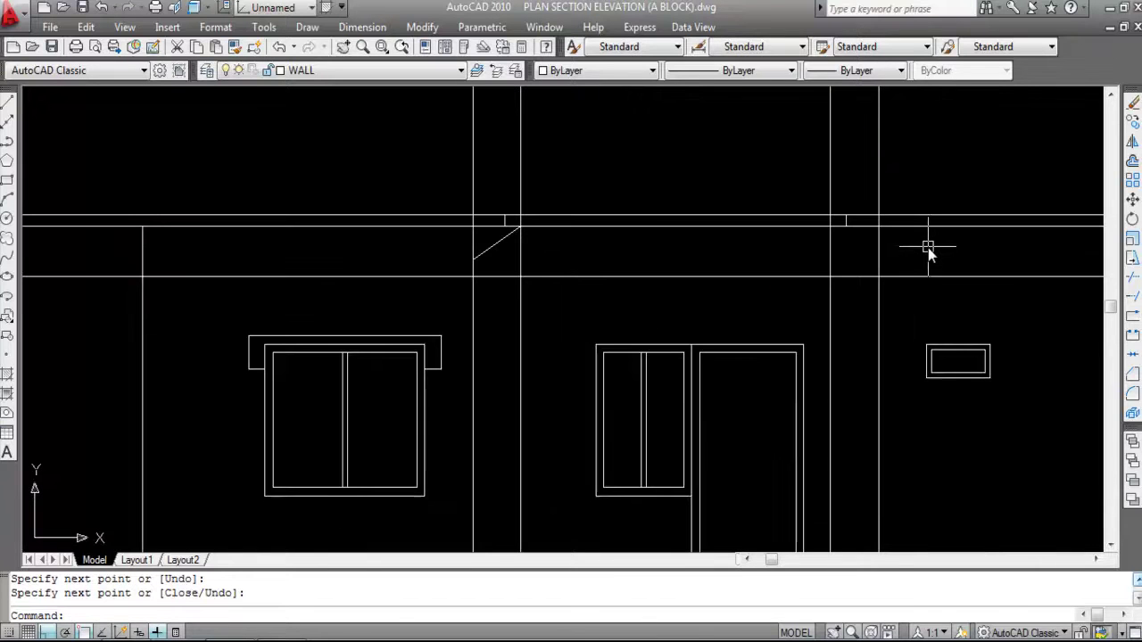
key(Return)
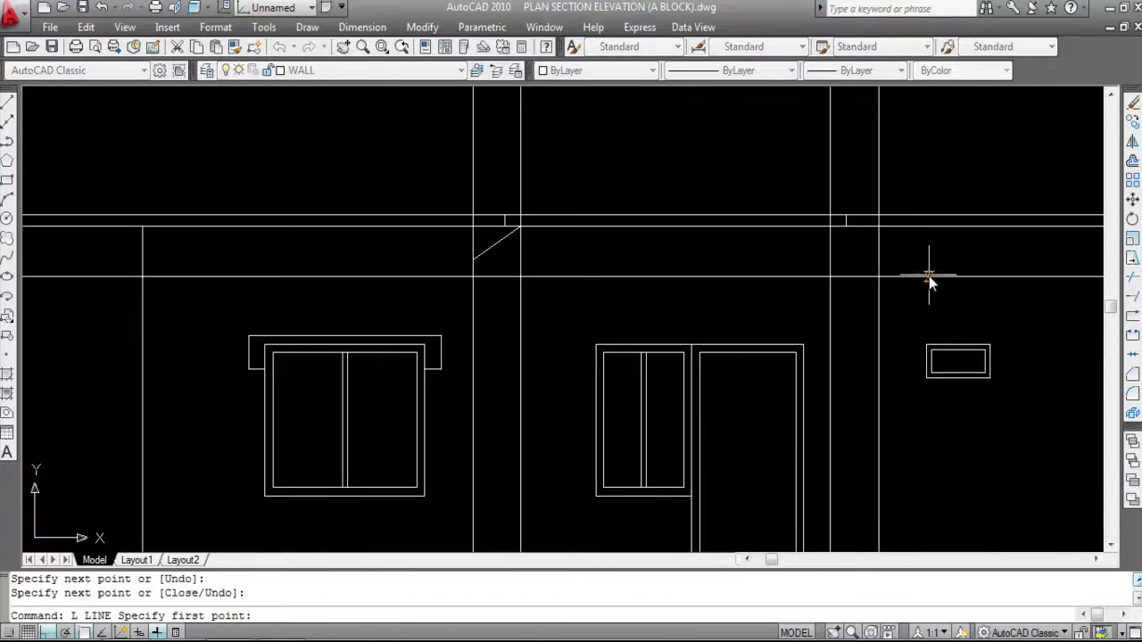
click(878, 278)
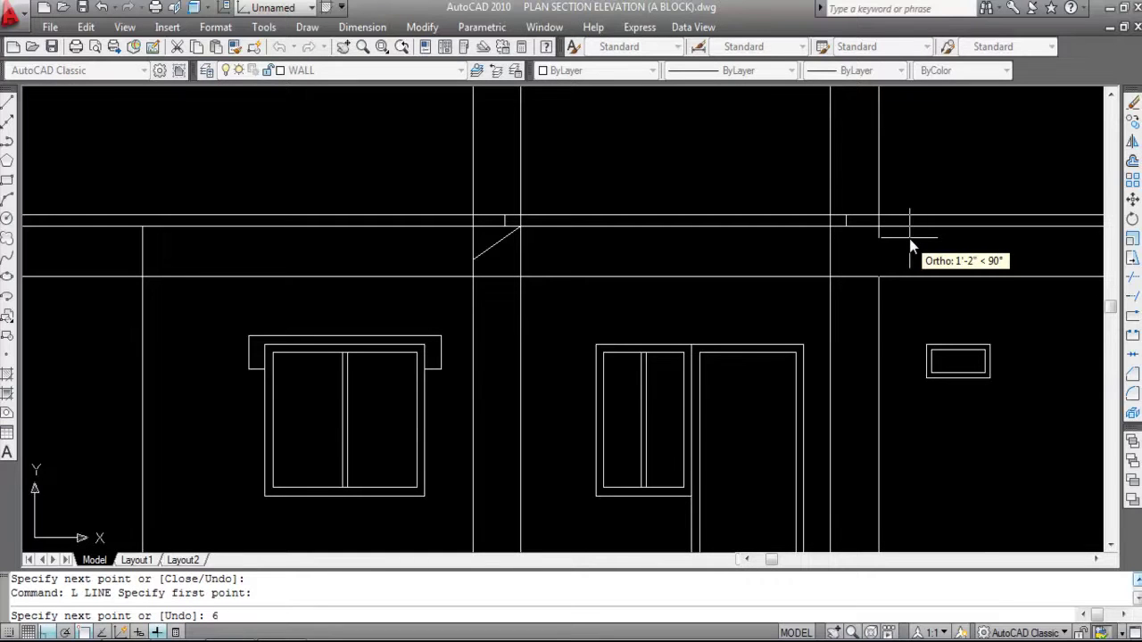
key(Return)
click(830, 228)
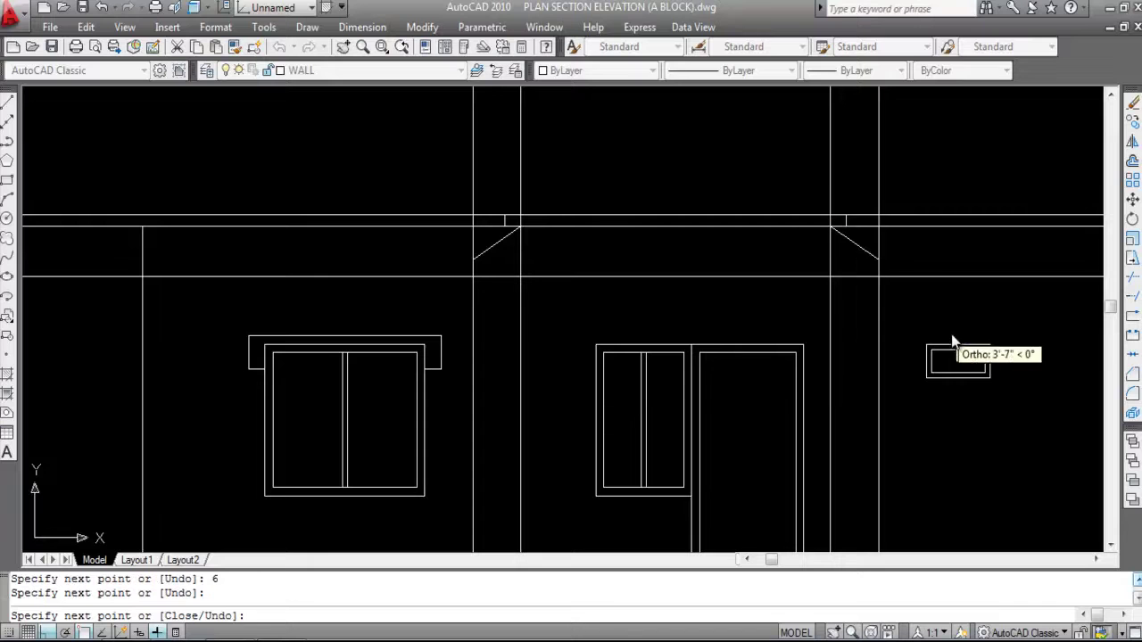
key(Escape)
scroll(769, 287, down, 4)
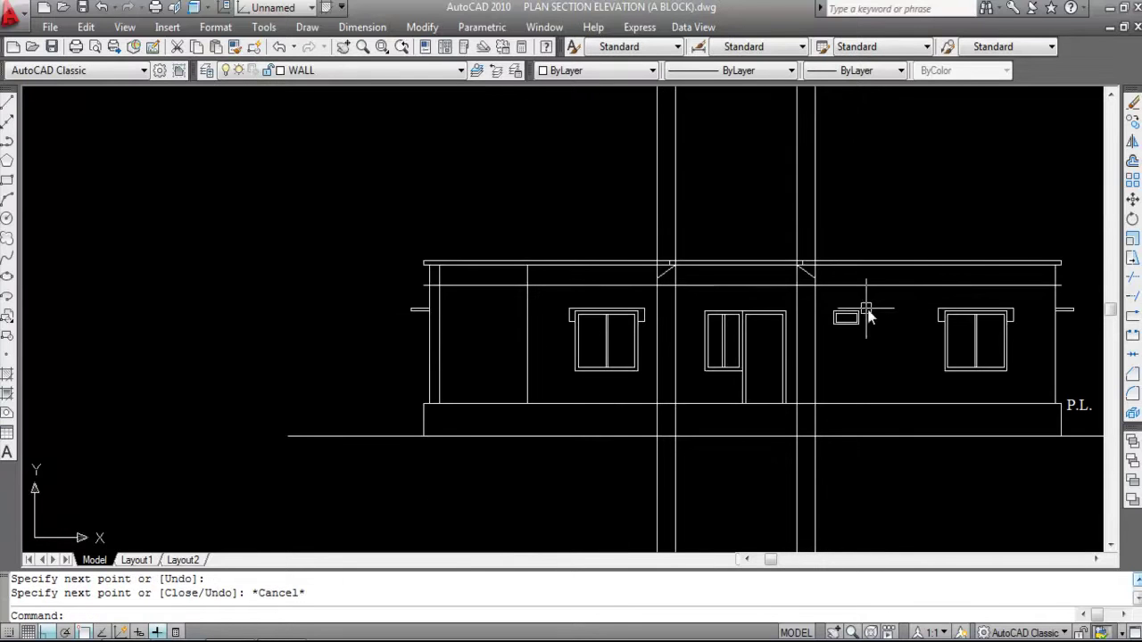
scroll(645, 283, up, 2)
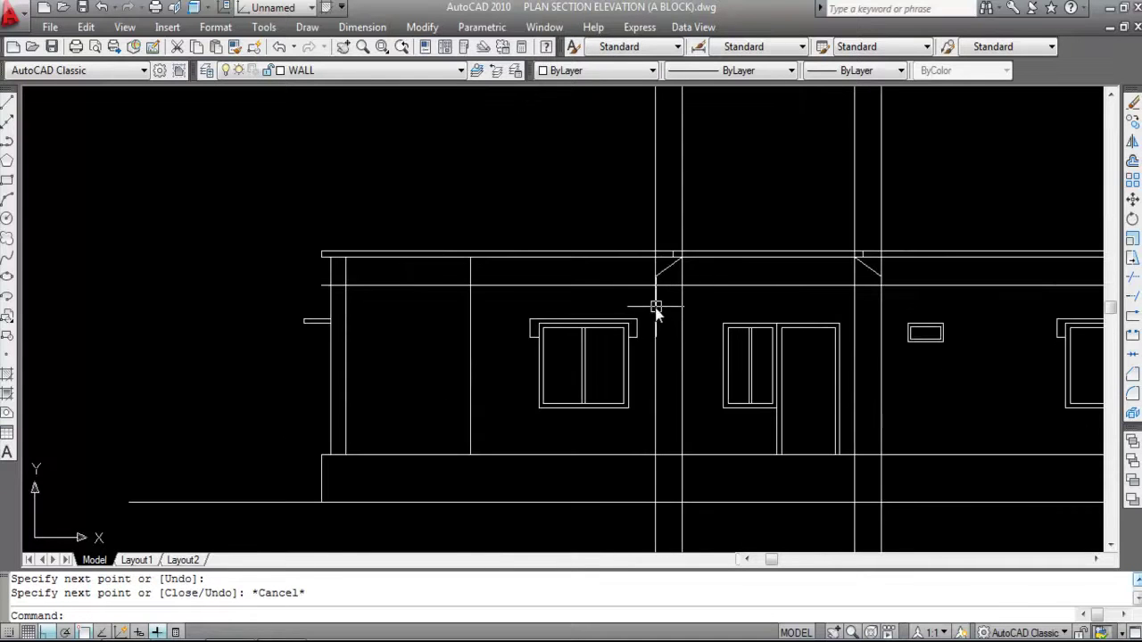
click(657, 307)
click(682, 313)
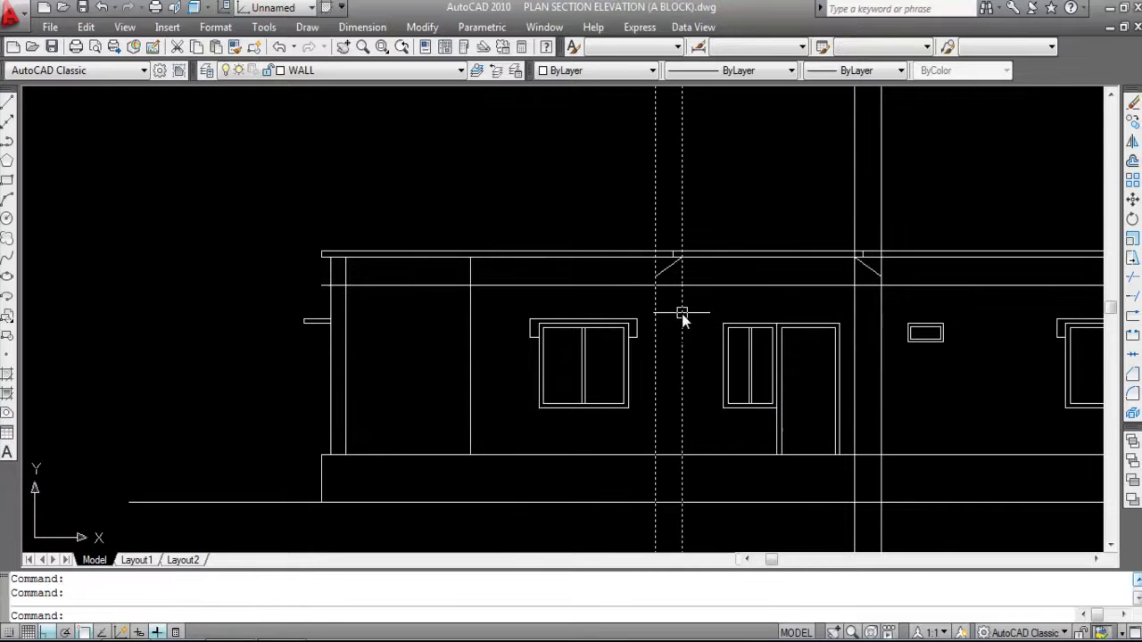
scroll(873, 301, up, 2)
click(901, 306)
key(Escape)
key(Escape)
Erase the long horizontal line offset below the roof slab, and undo that erasure.
click(533, 279)
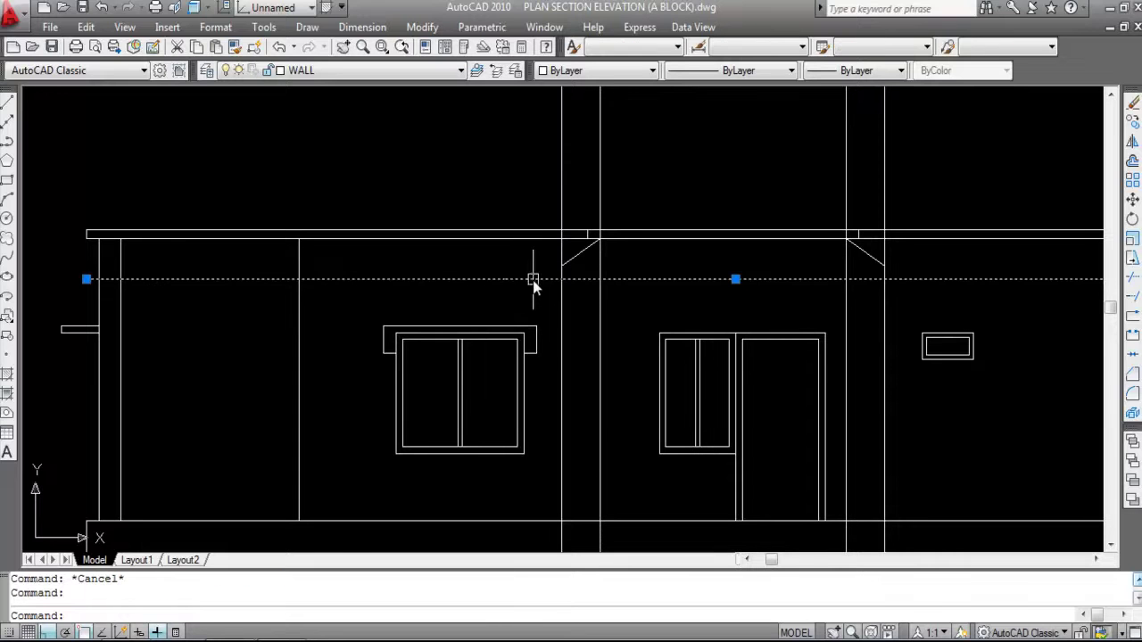
key(Delete)
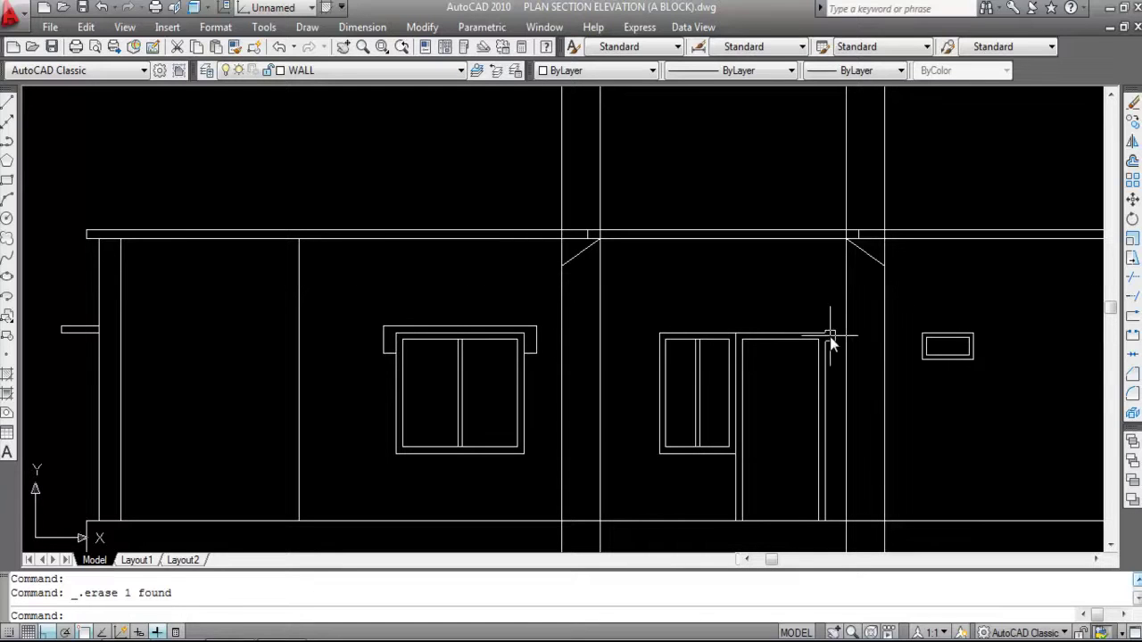
text(u)
key(Return)
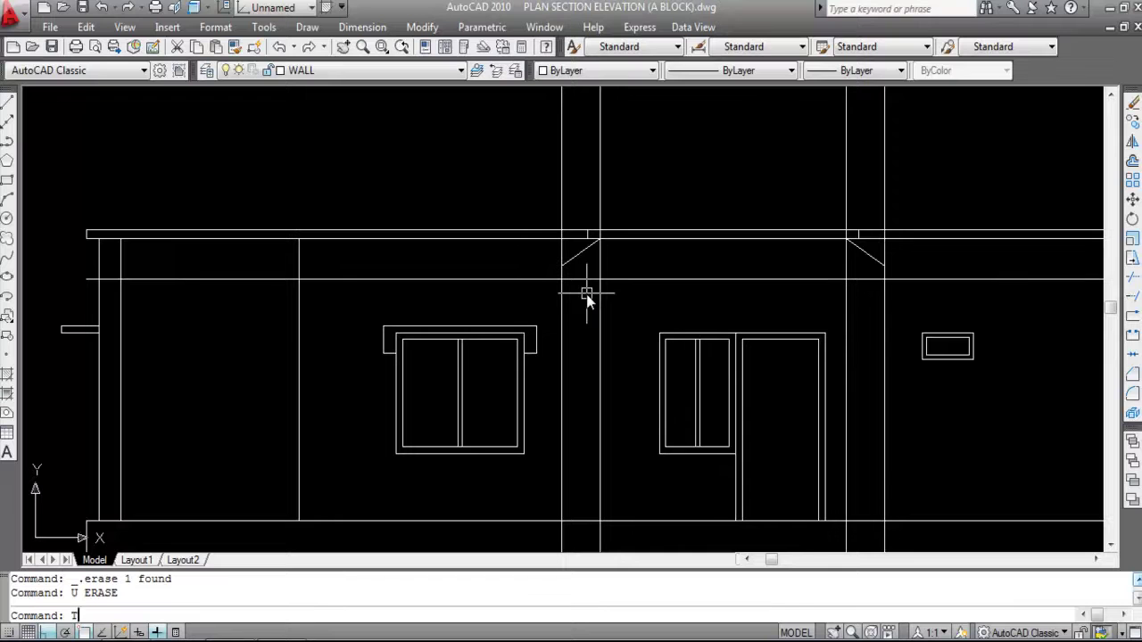
Trim the lower balcony line beyond both profiles, using their short vertical edges as cutting edges.
text(TR)
key(Return)
scroll(564, 277, up, 2)
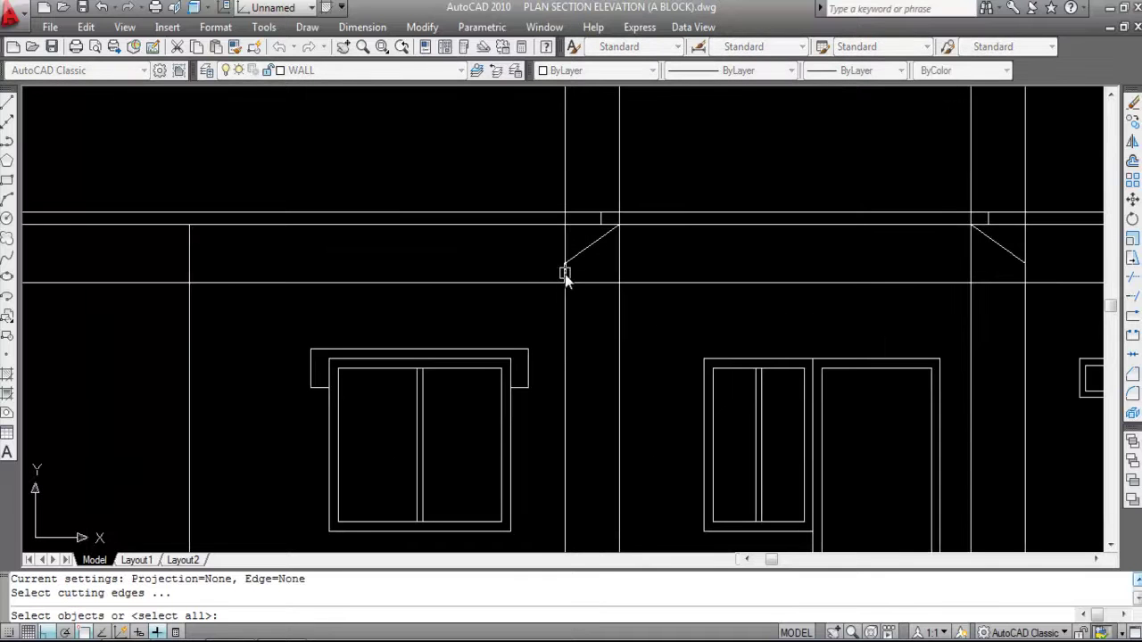
click(564, 272)
click(1024, 270)
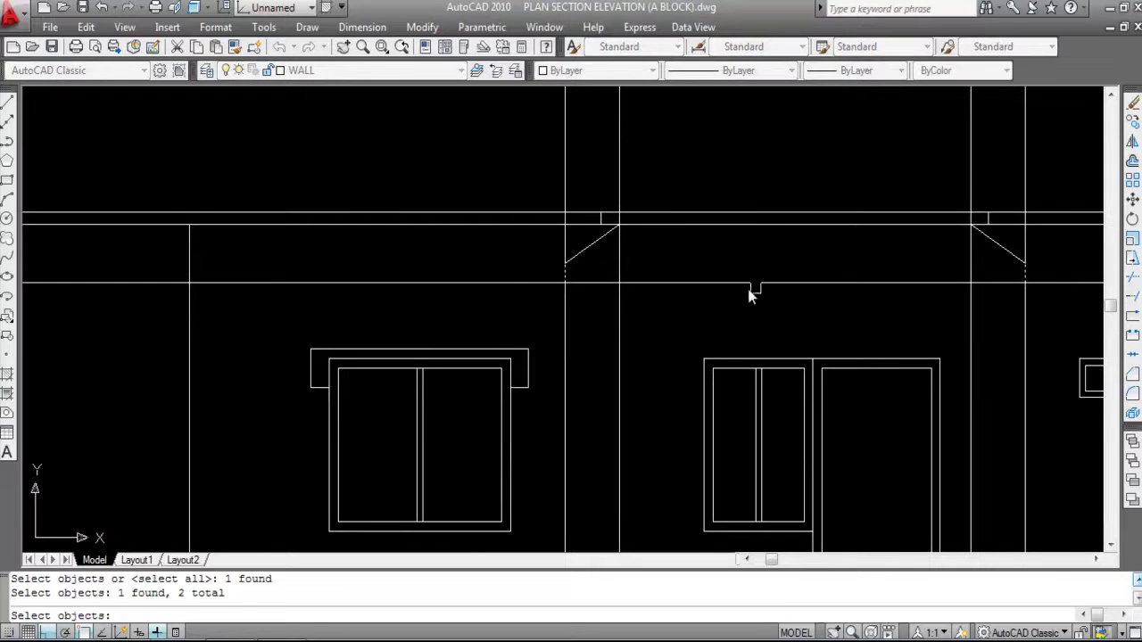
scroll(889, 297, down, 2)
key(Return)
click(898, 281)
click(880, 306)
click(642, 288)
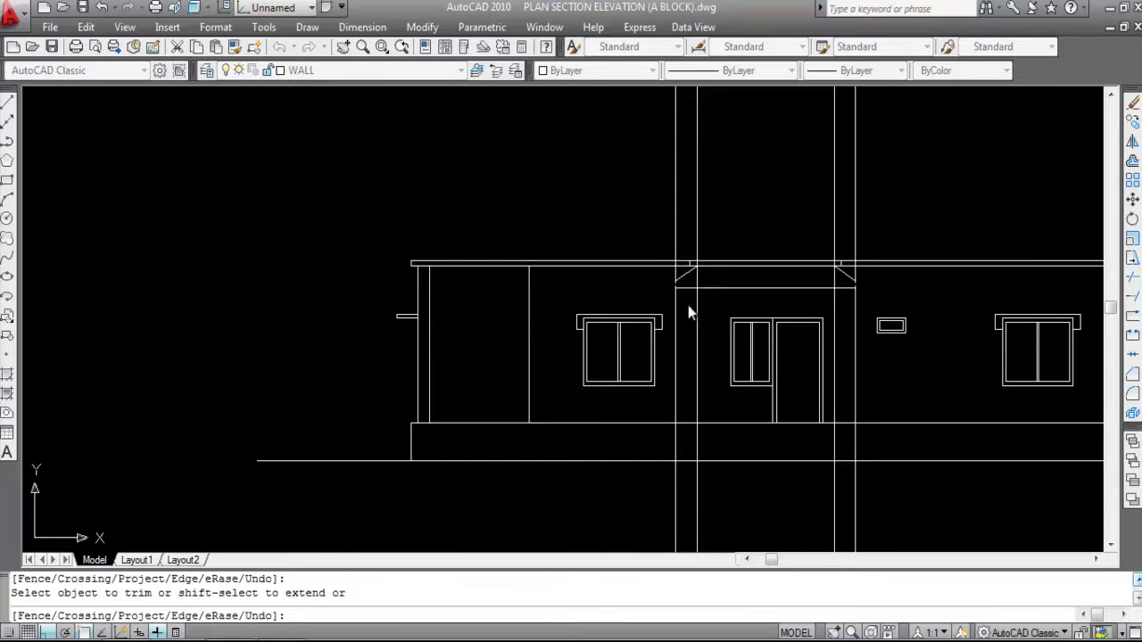
scroll(712, 287, up, 3)
key(Escape)
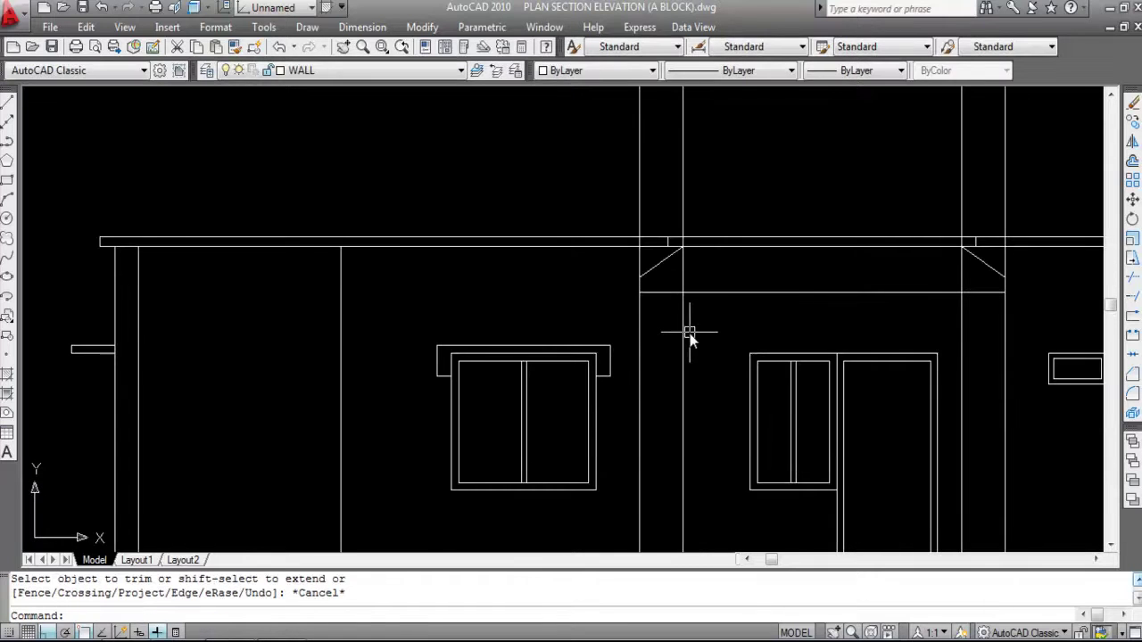
Erase the four vertical balcony construction lines, both the inner and the outer pair.
click(690, 333)
click(670, 326)
click(970, 321)
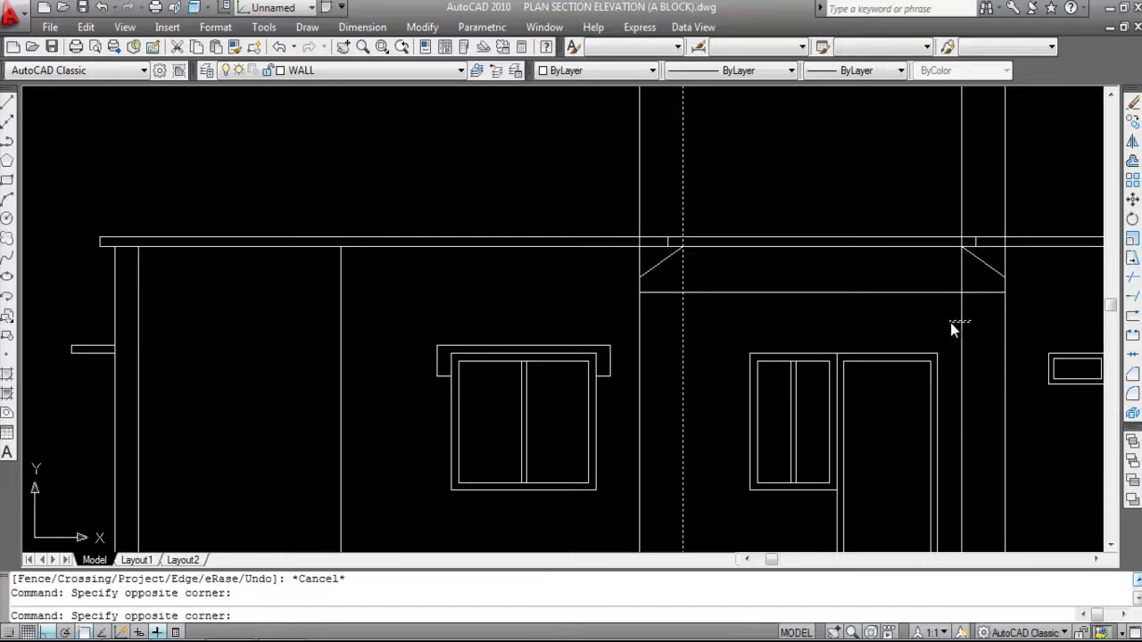
click(951, 325)
key(Delete)
click(682, 187)
click(581, 180)
click(1026, 188)
click(904, 151)
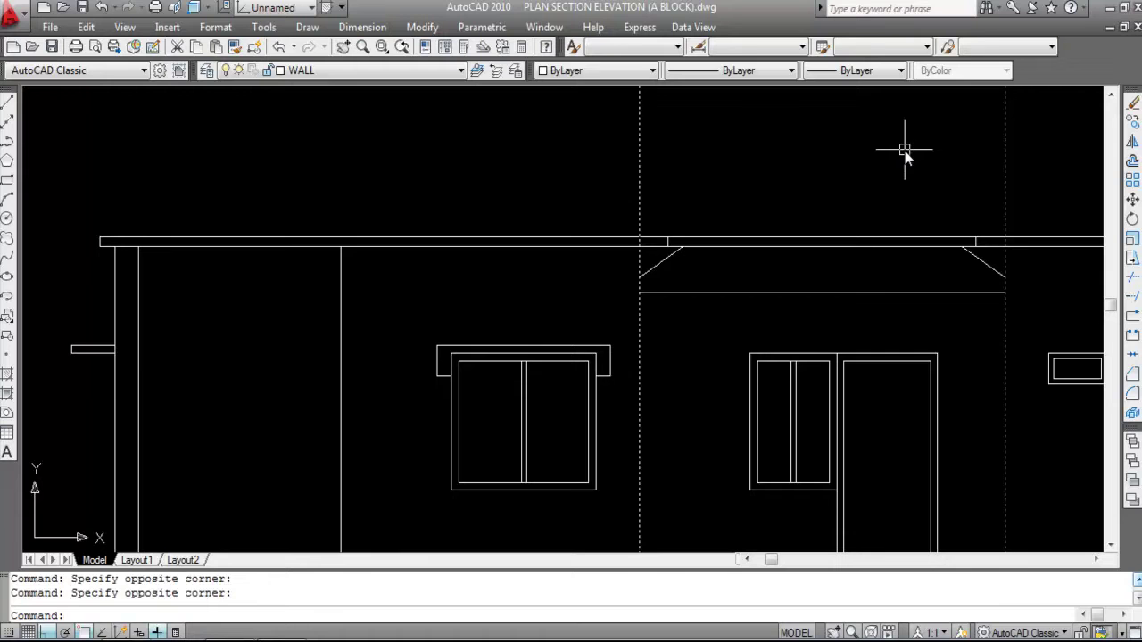
key(Delete)
Offset the balcony's bottom line 3 inches upward.
scroll(651, 278, down, 2)
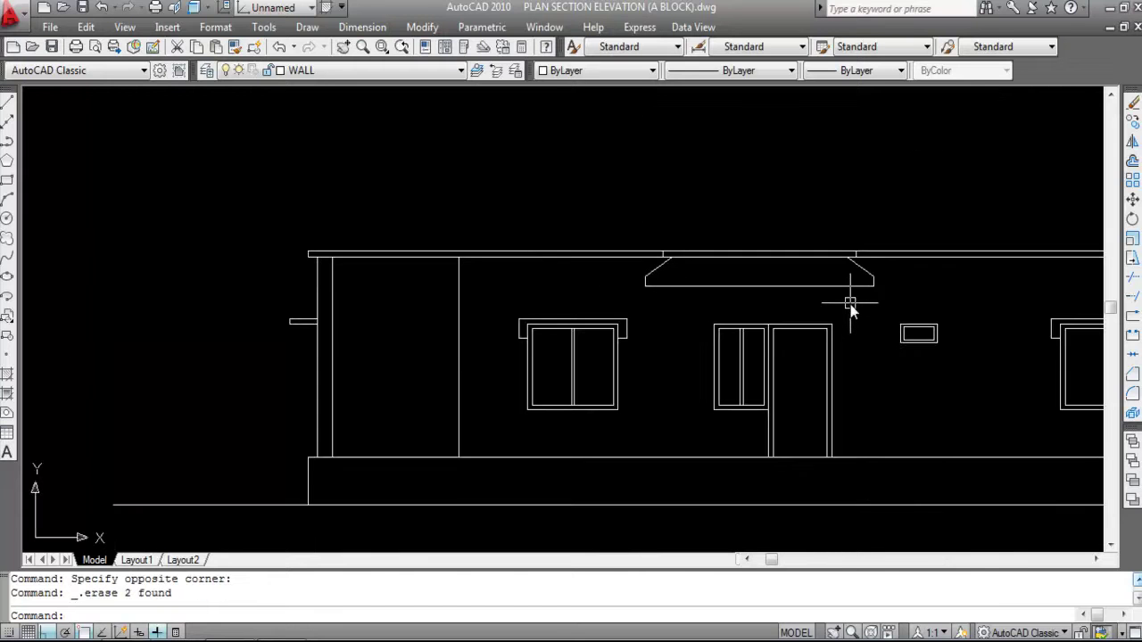
text(O)
key(Return)
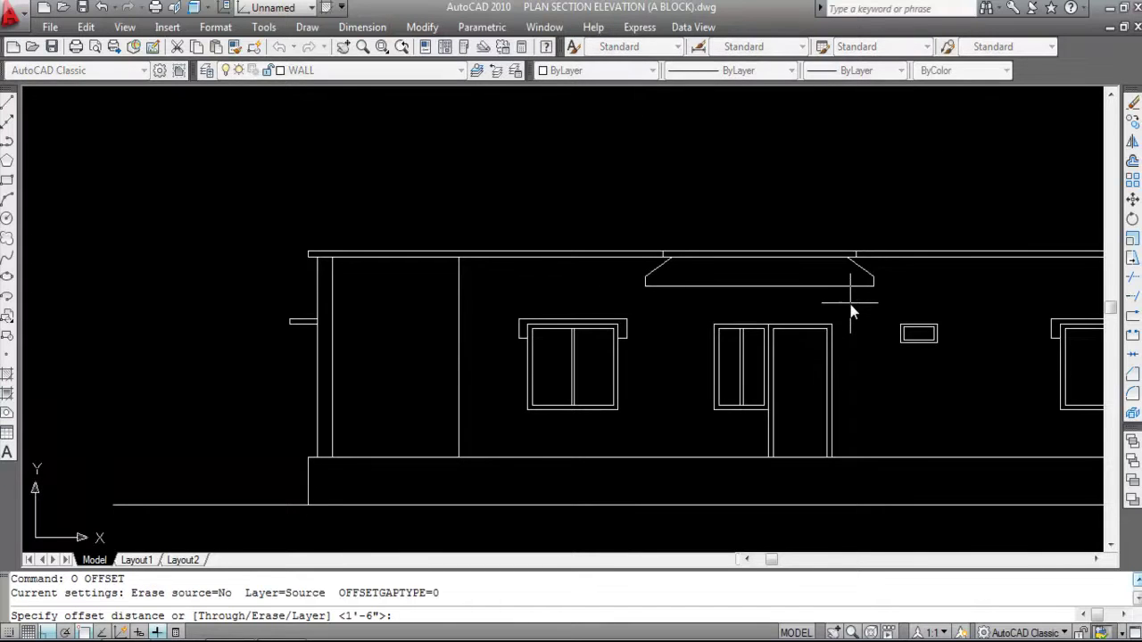
text(3)
key(Return)
scroll(813, 335, up, 2)
click(737, 294)
scroll(738, 266, up, 2)
click(737, 267)
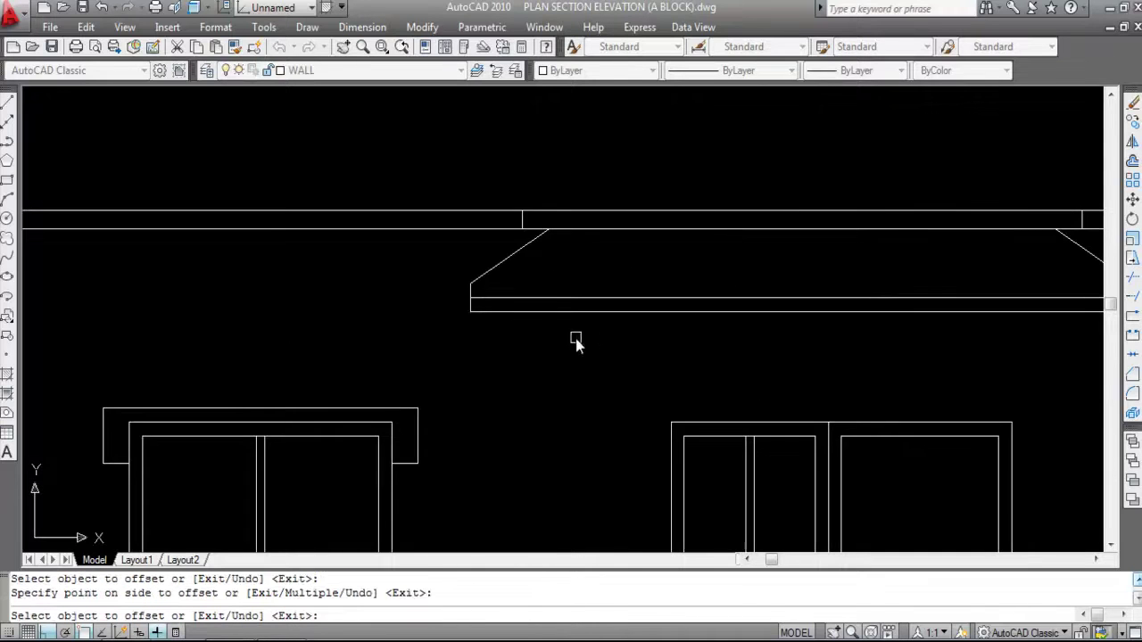
scroll(576, 340, down, 2)
key(Escape)
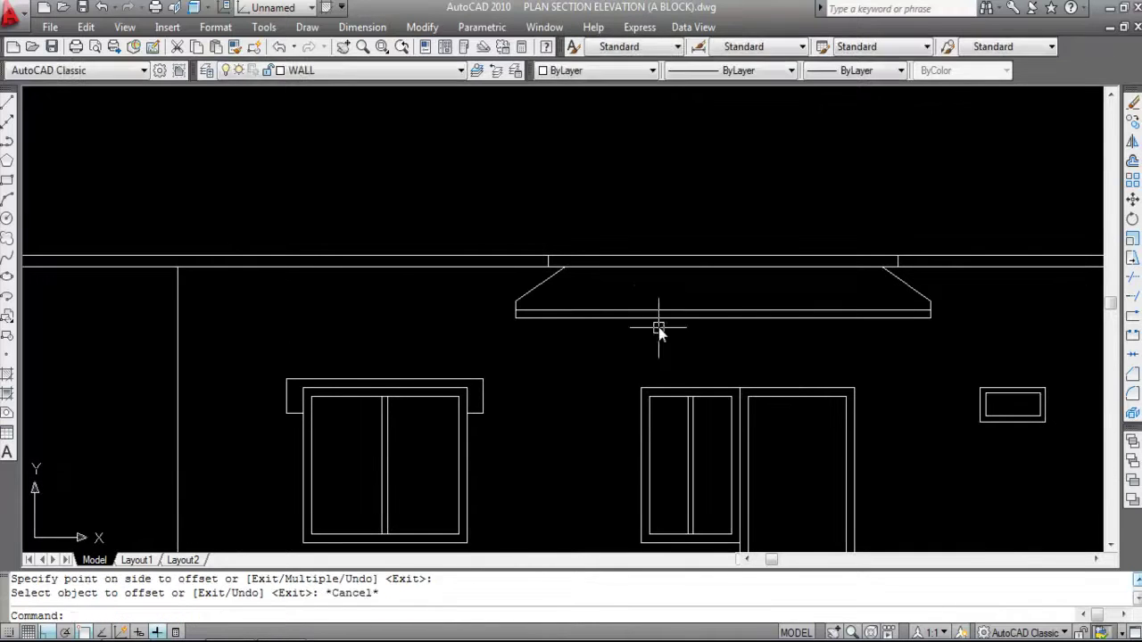
Compare the elevation with the floor plan, examining the utility and balcony areas along the plan's lower wall.
scroll(619, 263, down, 3)
scroll(627, 198, down, 2)
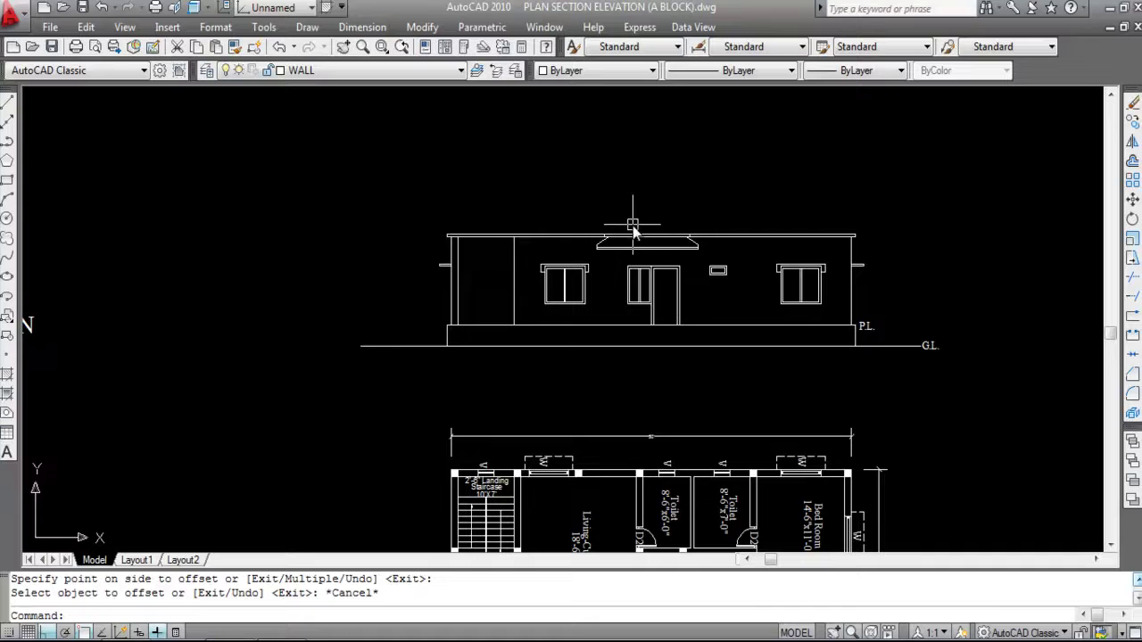
scroll(629, 240, up, 2)
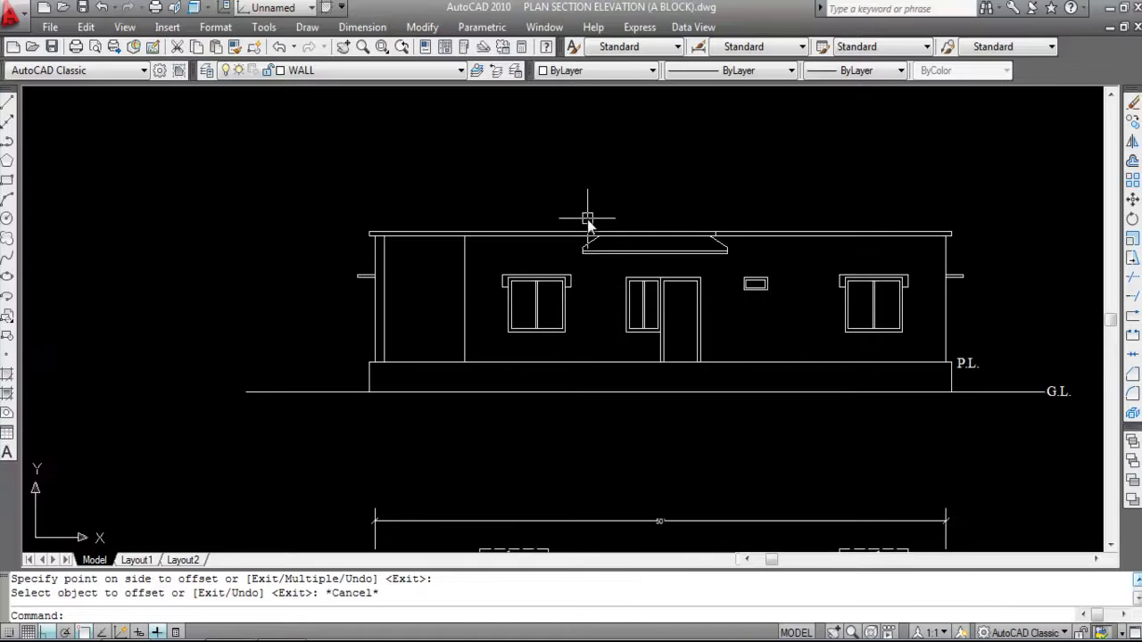
scroll(643, 202, down, 1)
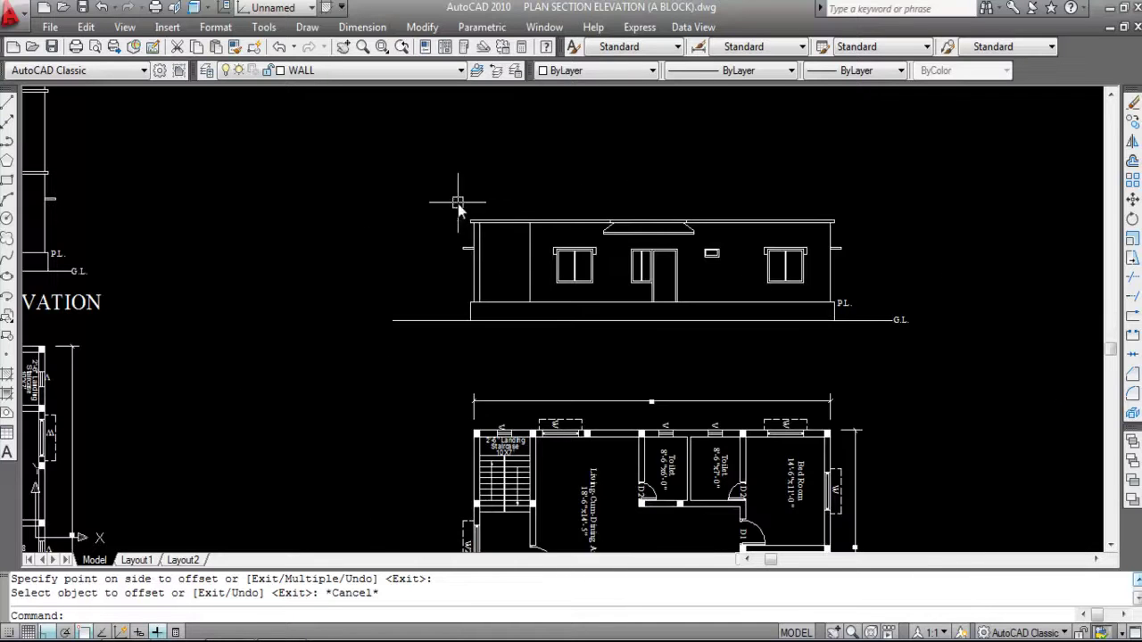
scroll(527, 207, down, 3)
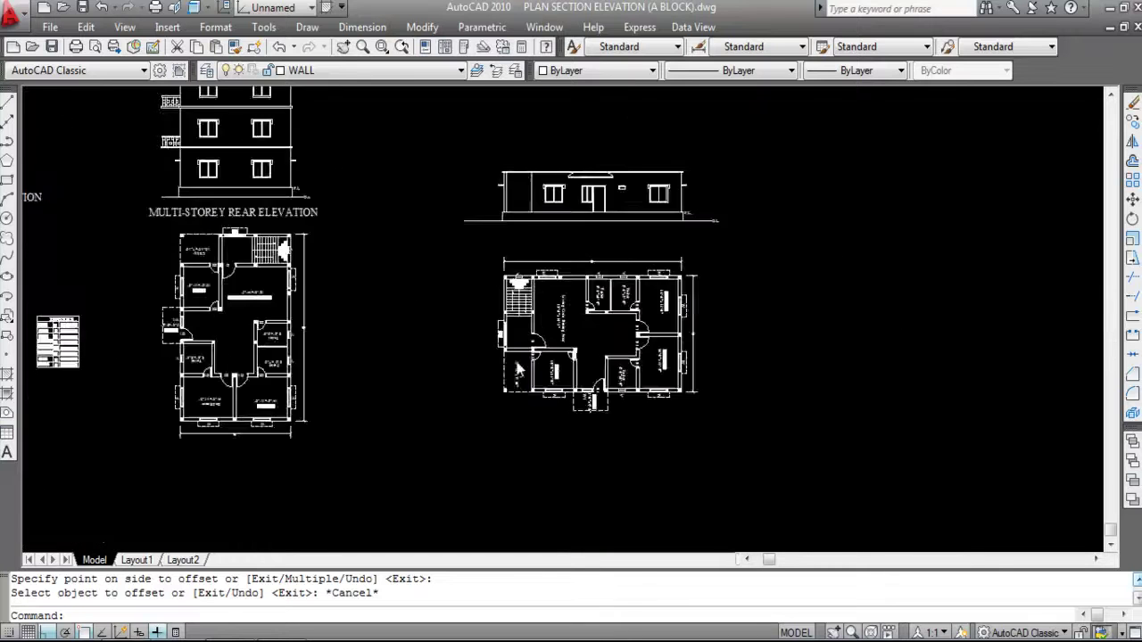
scroll(547, 330, up, 5)
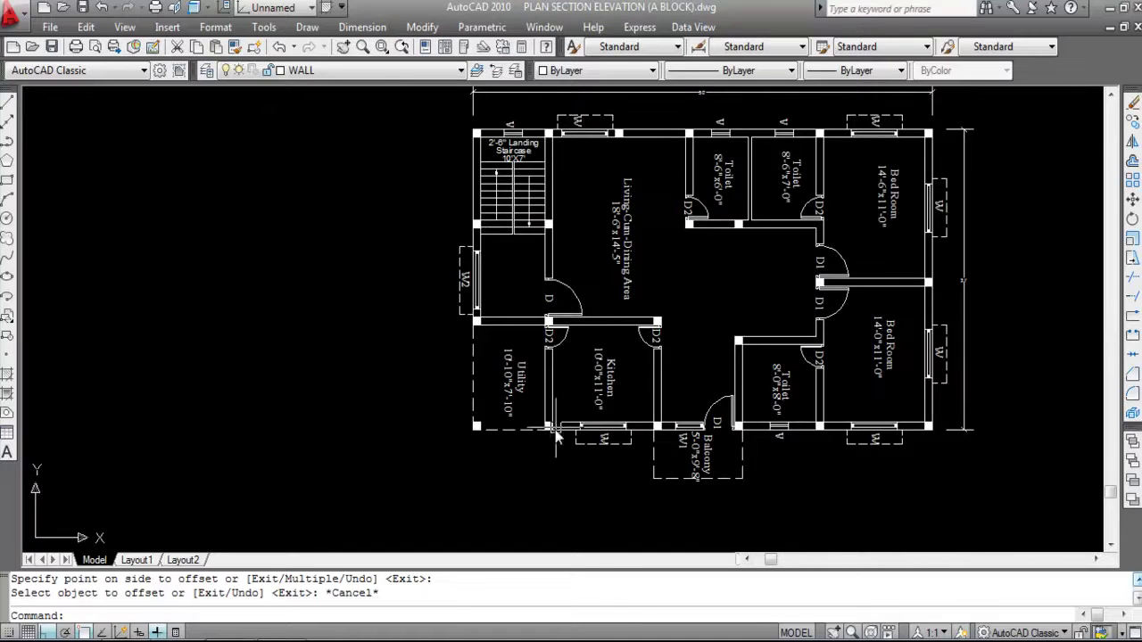
scroll(512, 432, down, 2)
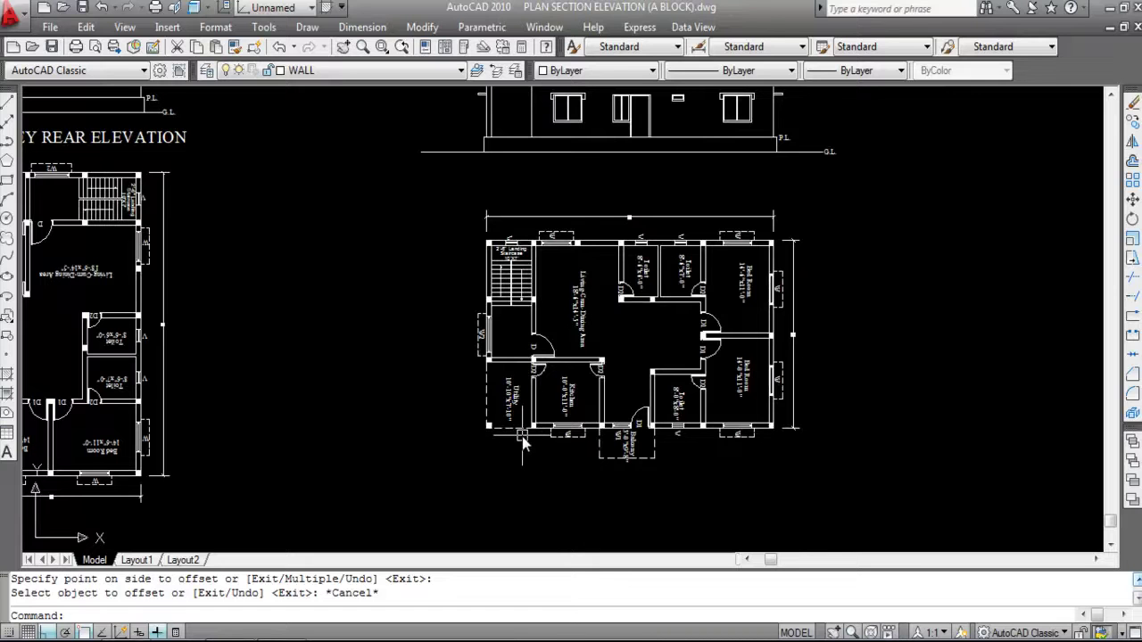
scroll(657, 461, up, 4)
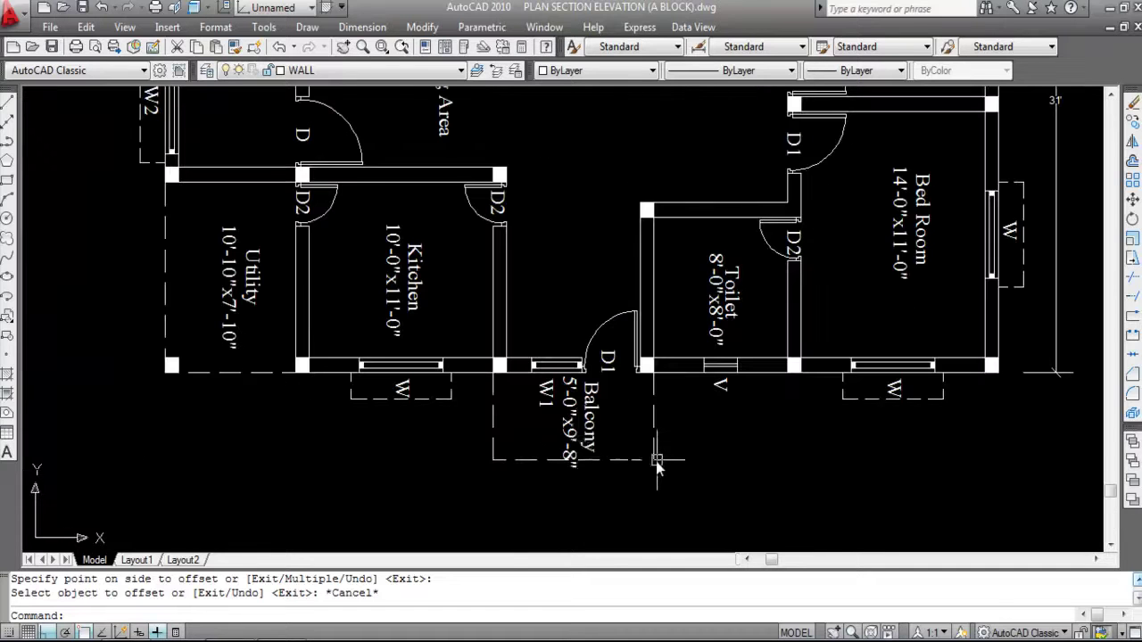
scroll(694, 502, down, 4)
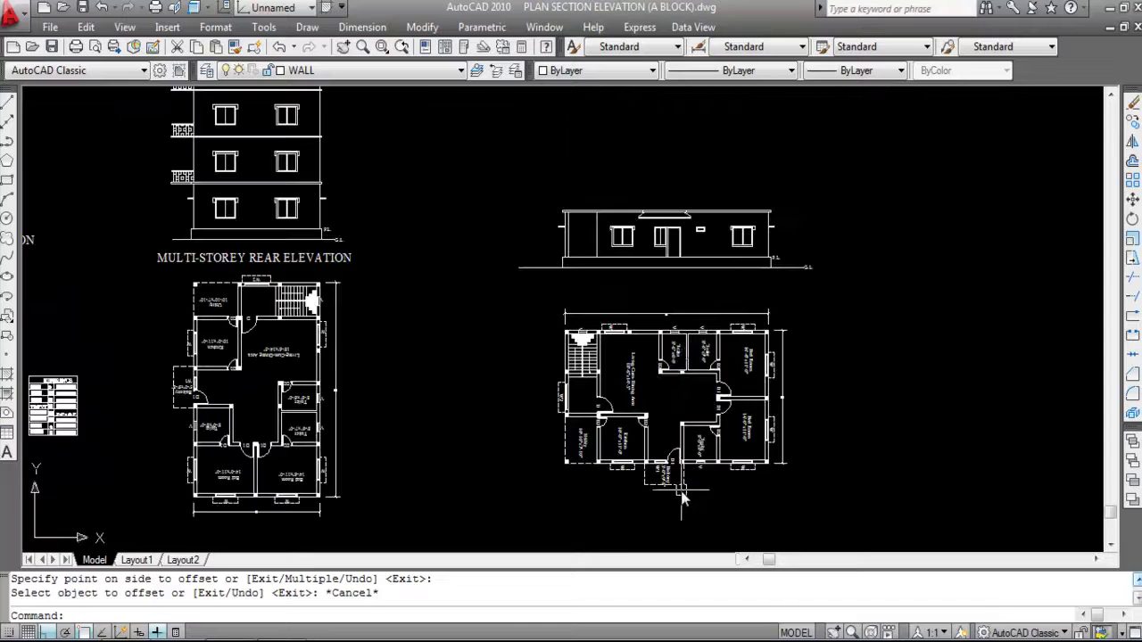
scroll(629, 189, up, 3)
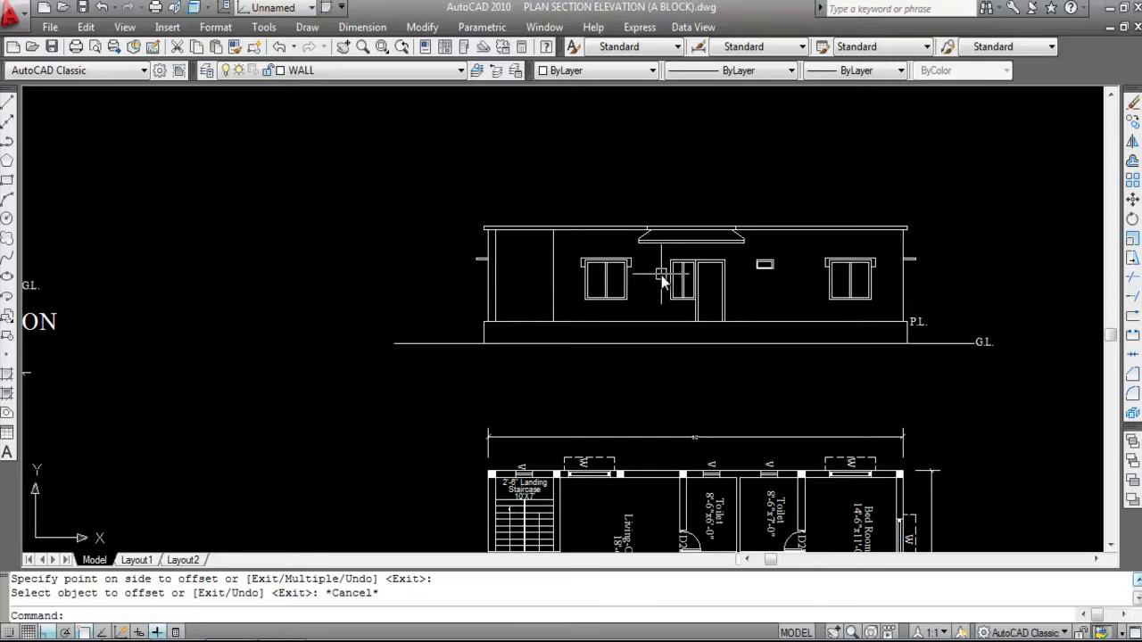
Offset the roof slab's top line 2'6" upward.
key(Return)
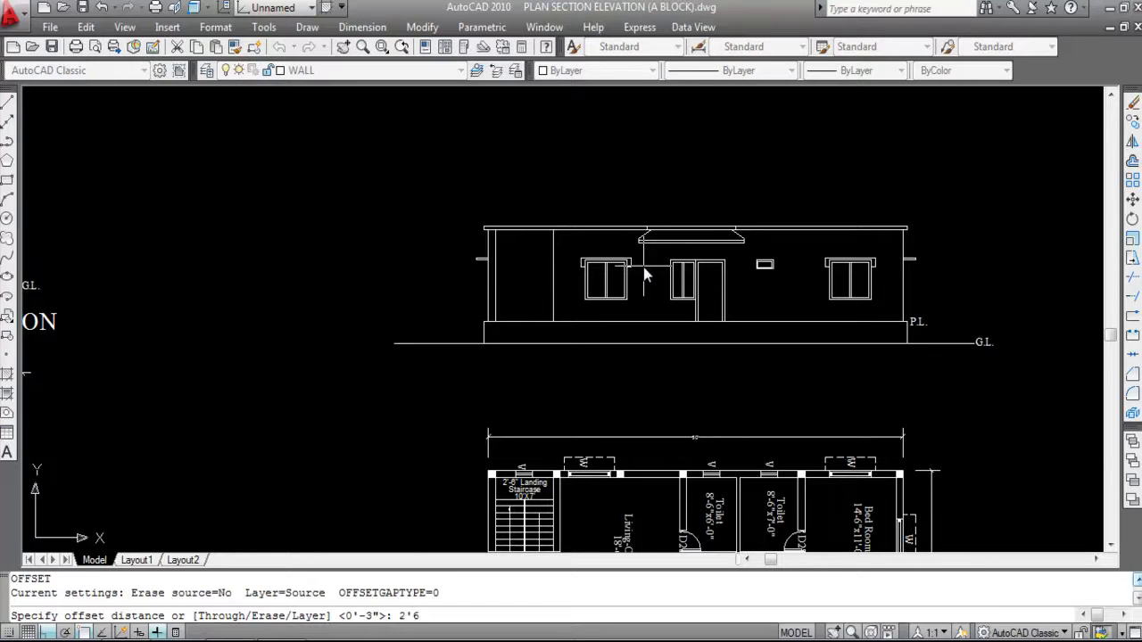
key(Return)
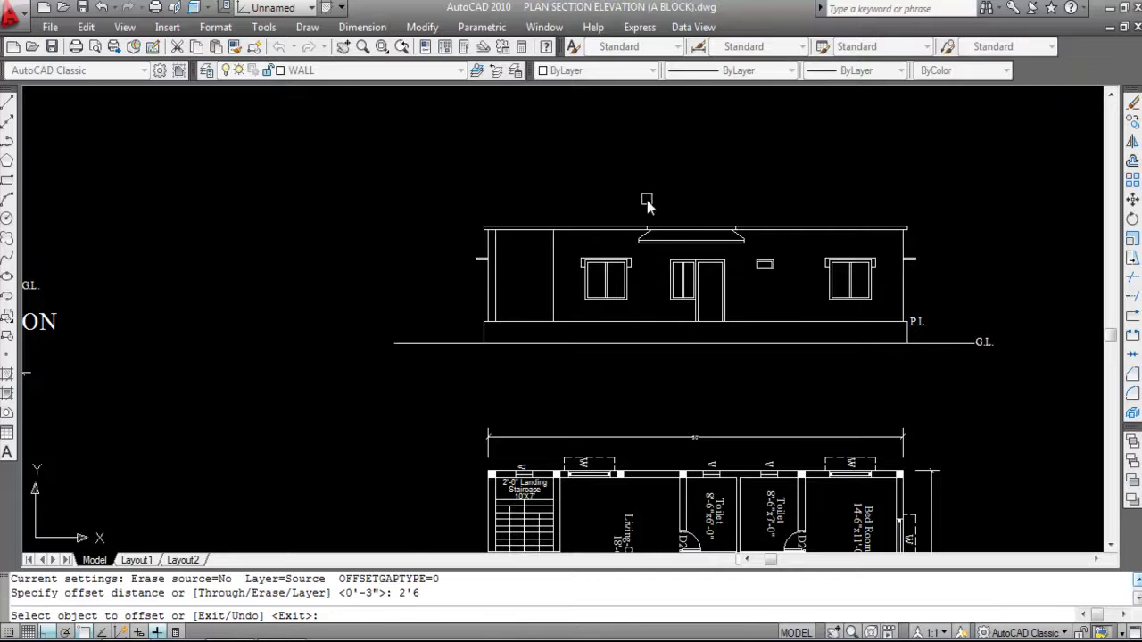
scroll(656, 216, up, 5)
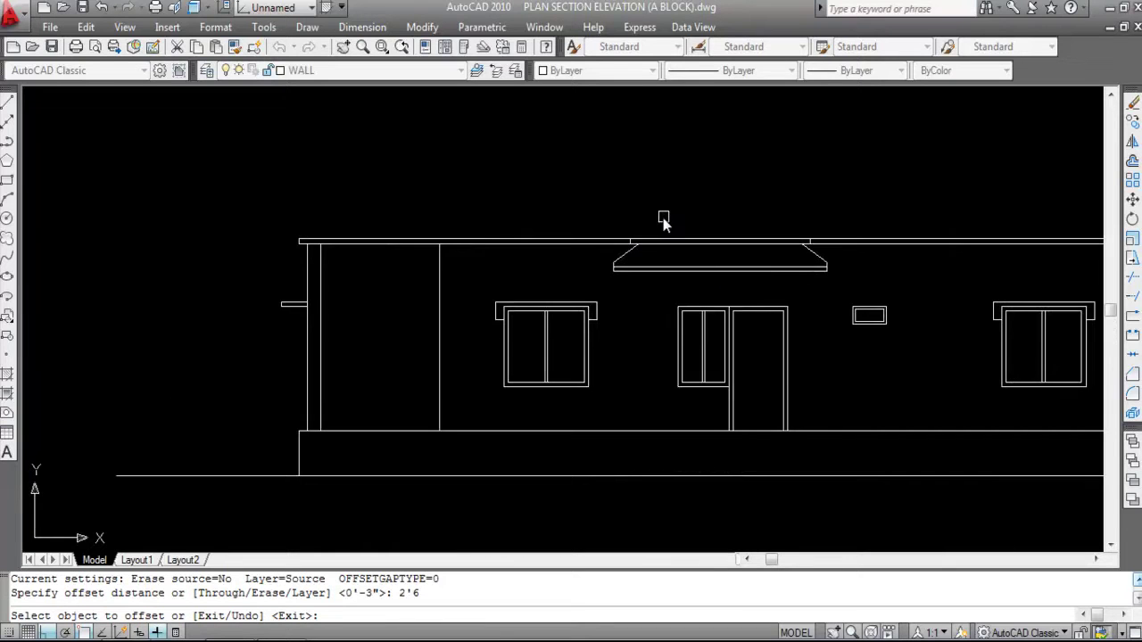
click(605, 245)
click(597, 148)
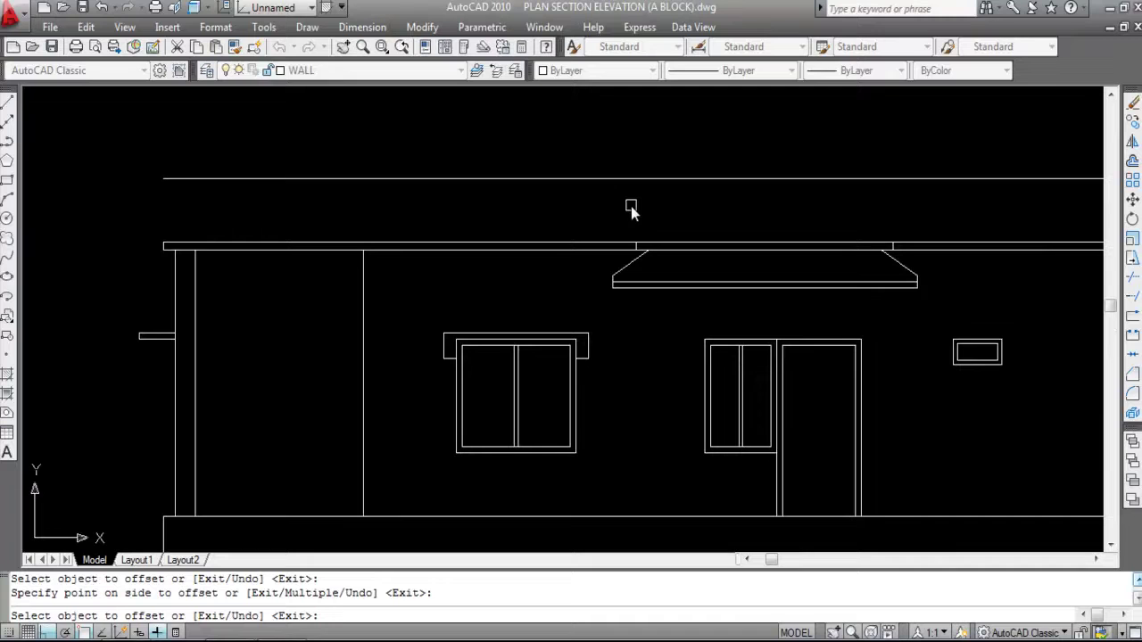
key(Escape)
mouse_move(750, 279)
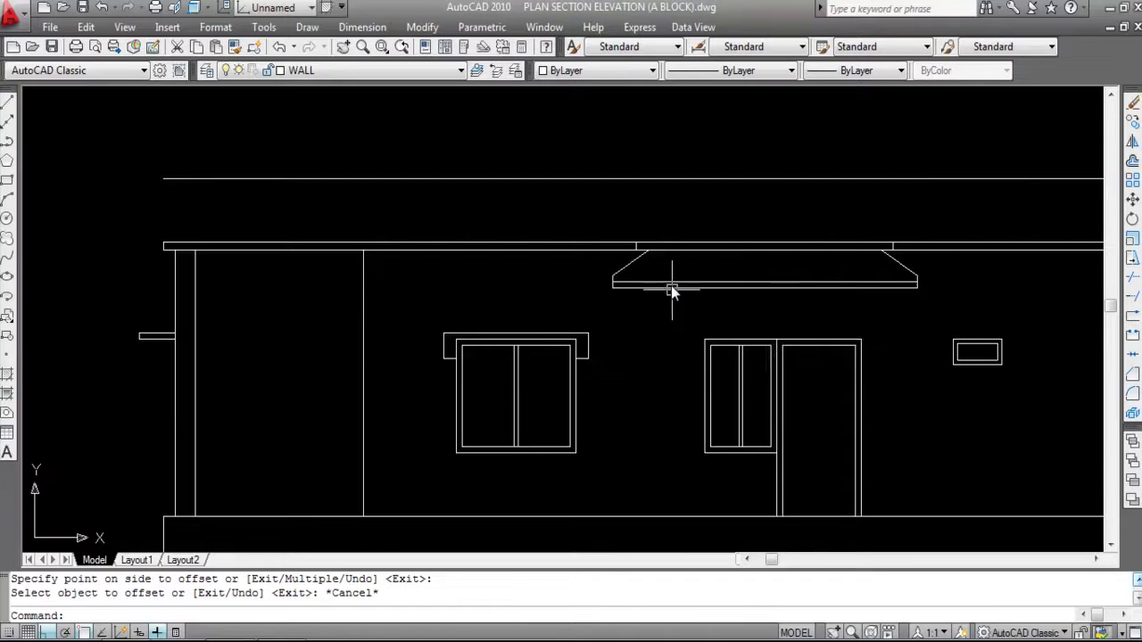
scroll(709, 286, down, 2)
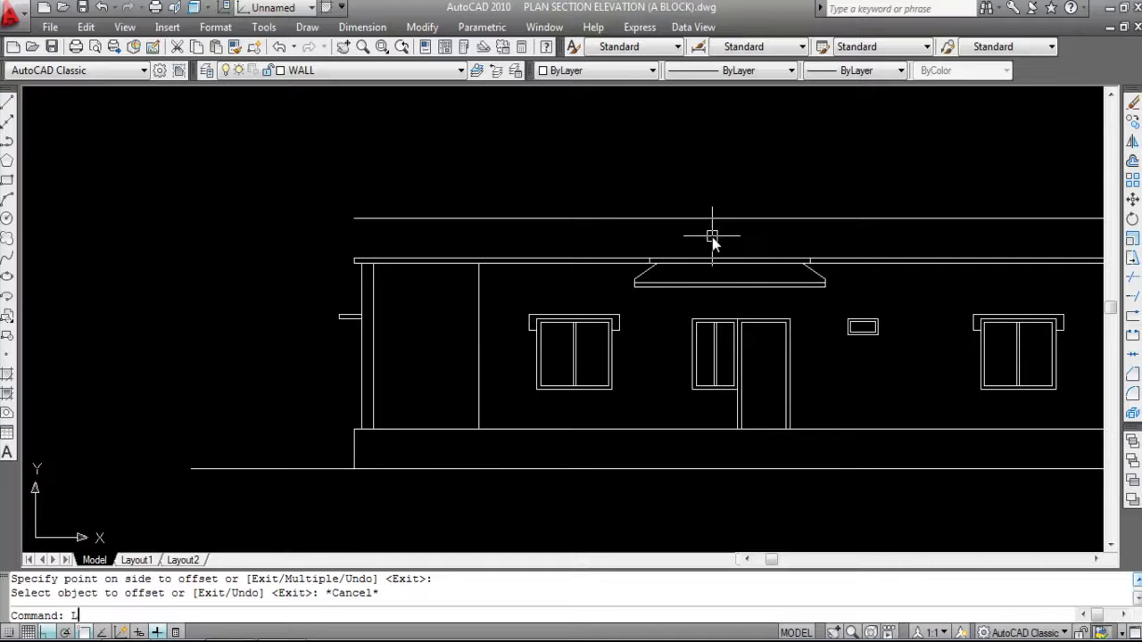
key(Return)
scroll(673, 253, up, 2)
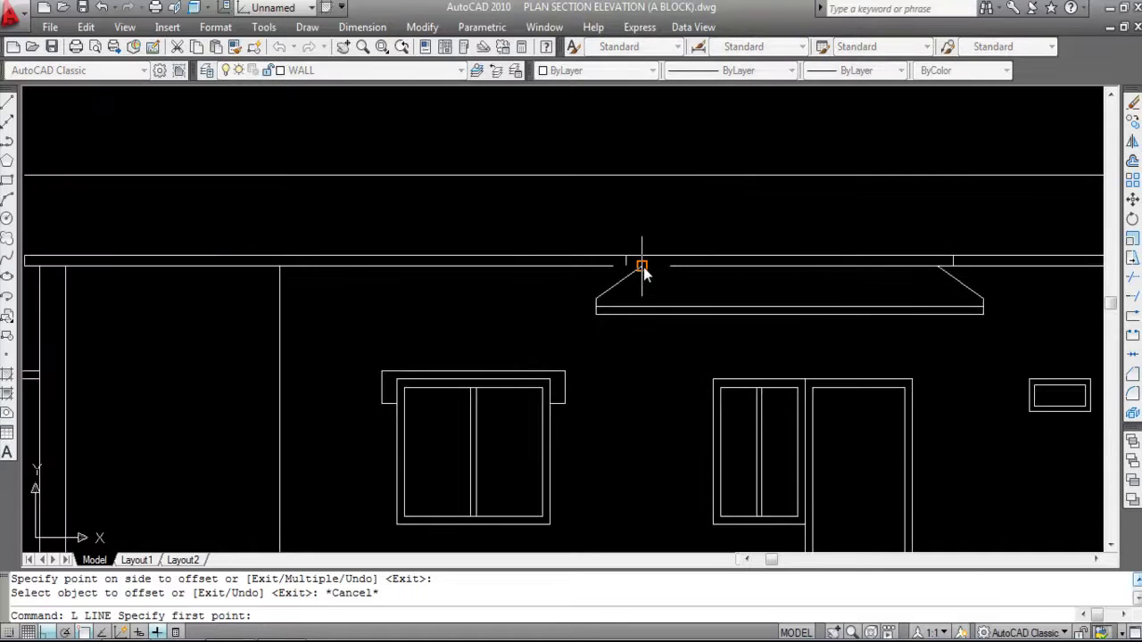
scroll(644, 267, down, 5)
scroll(651, 446, up, 3)
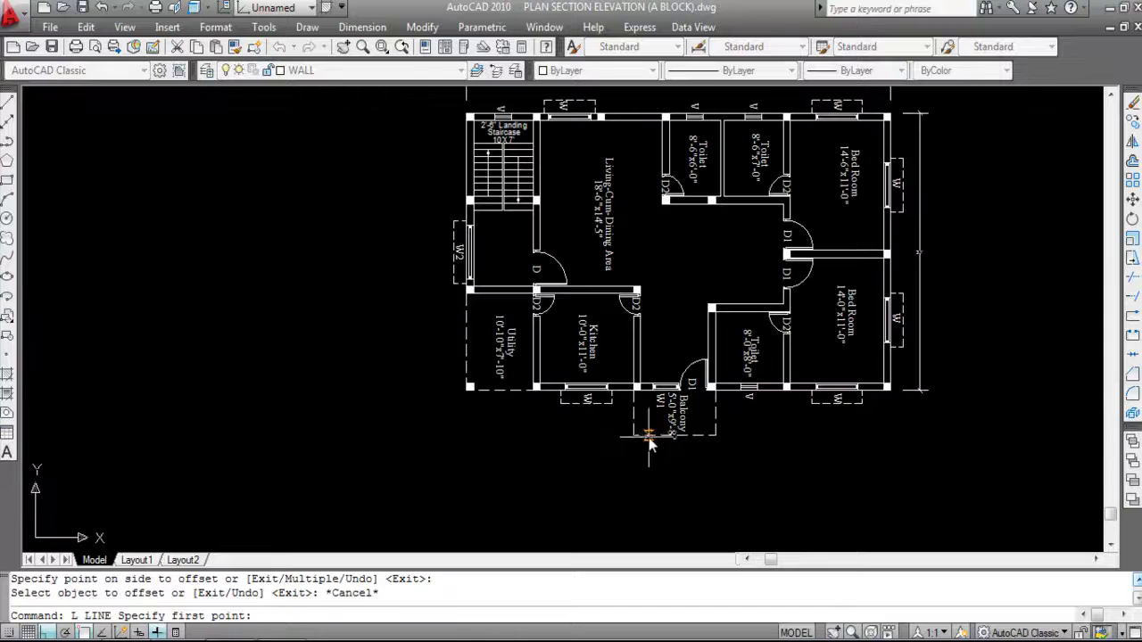
key(Escape)
Project vertical construction lines through the two outer corners of the balcony in the floor plan up to the elevation.
text(xl)
key(Return)
text(v)
key(Return)
click(634, 437)
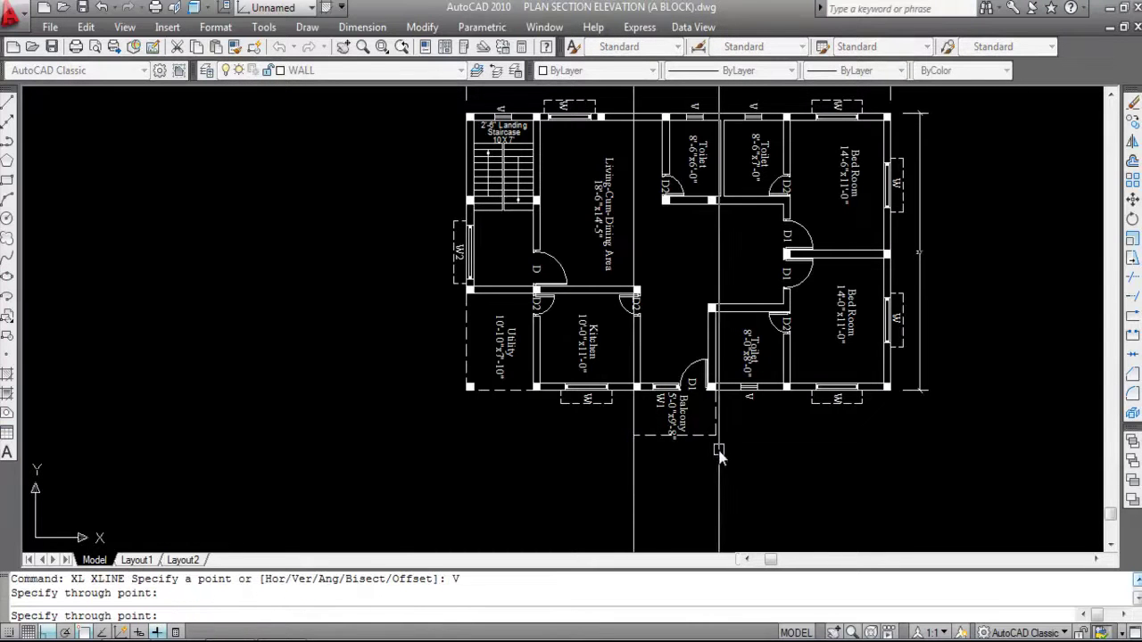
click(715, 438)
scroll(715, 438, down, 3)
scroll(714, 264, up, 5)
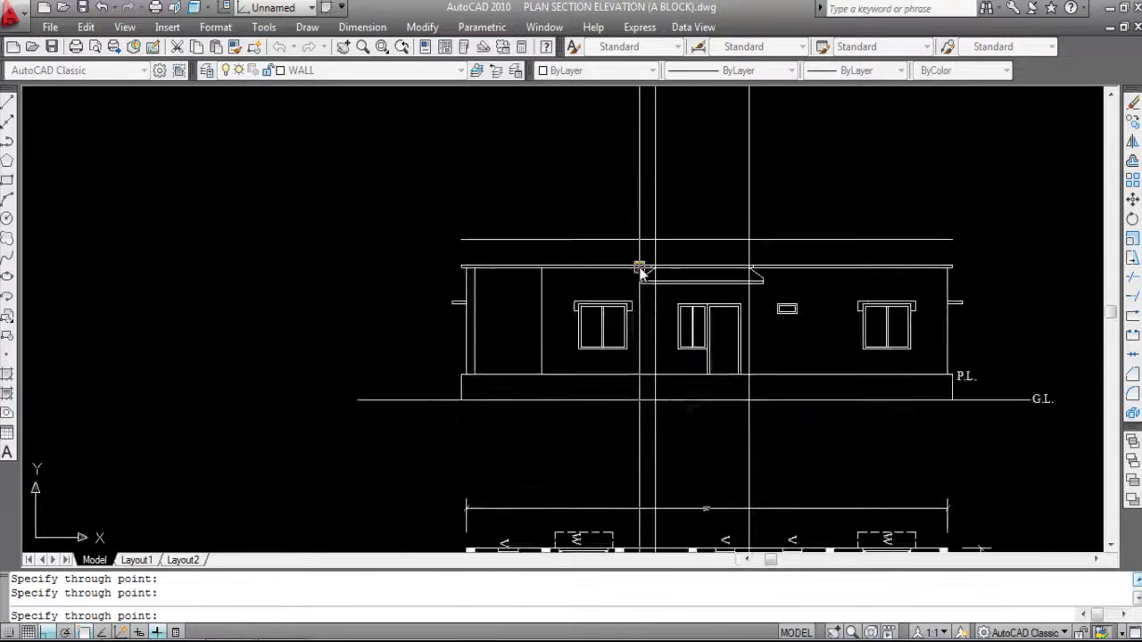
Extend the elevation's left outer wall line and the staircase wall line up to the parapet line above the roof slab.
key(Escape)
scroll(654, 184, down, 3)
scroll(643, 186, up, 1)
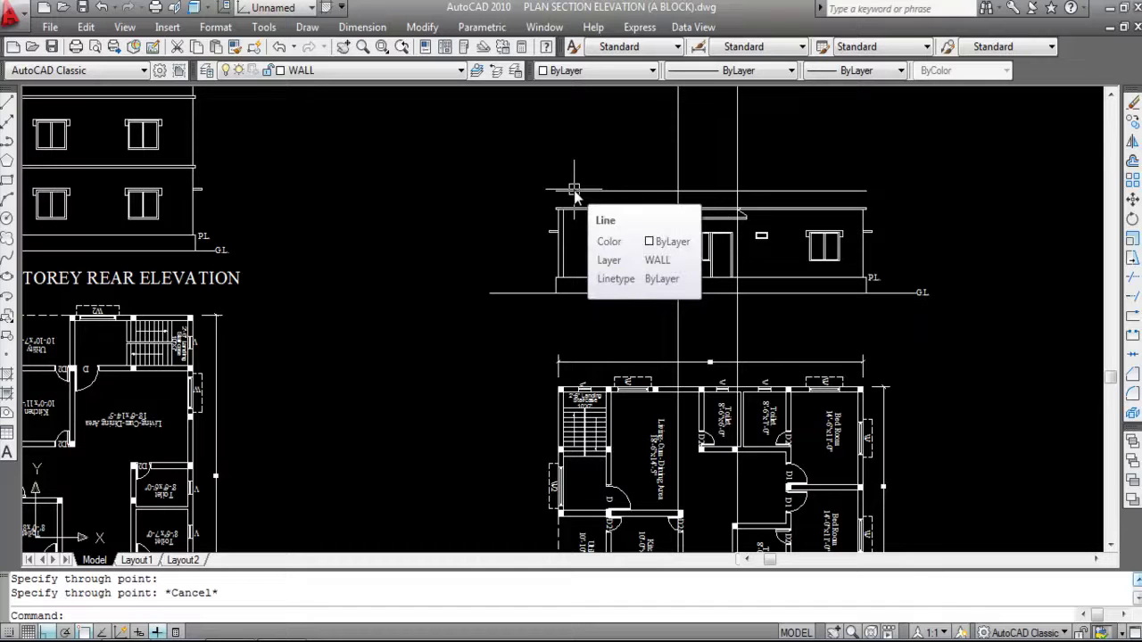
scroll(571, 205, up, 5)
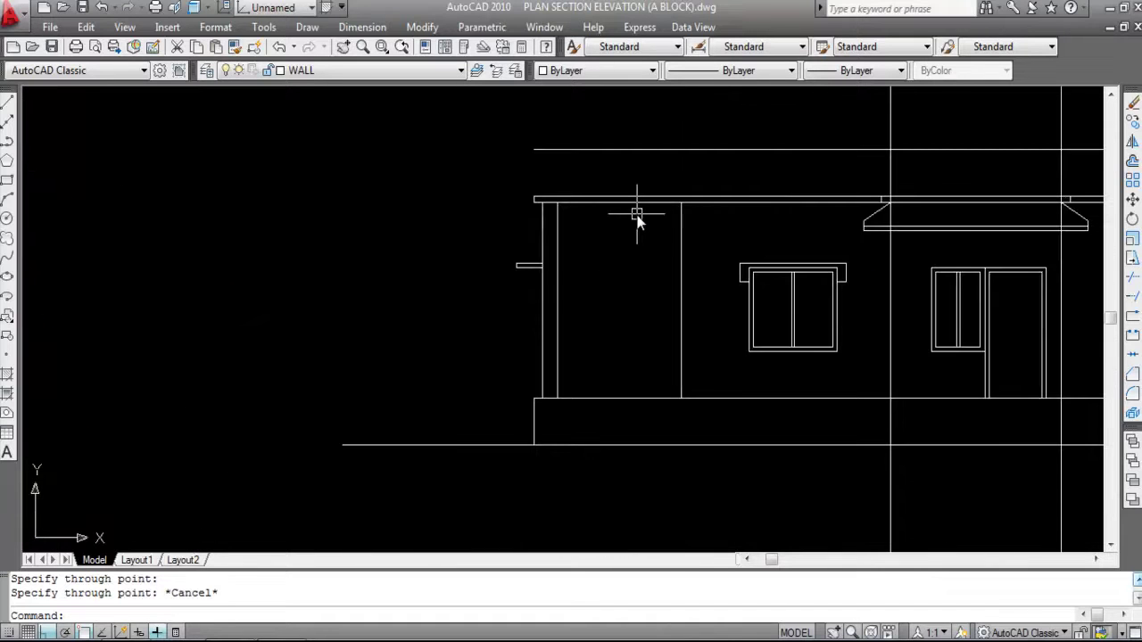
key(Return)
click(603, 148)
key(Return)
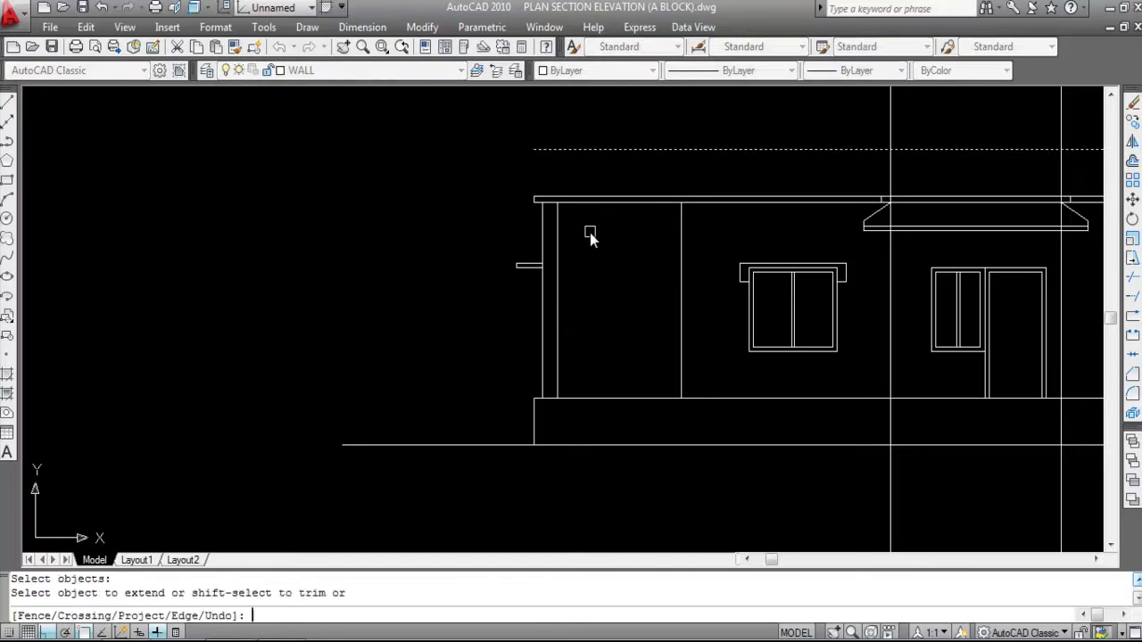
click(543, 226)
click(683, 234)
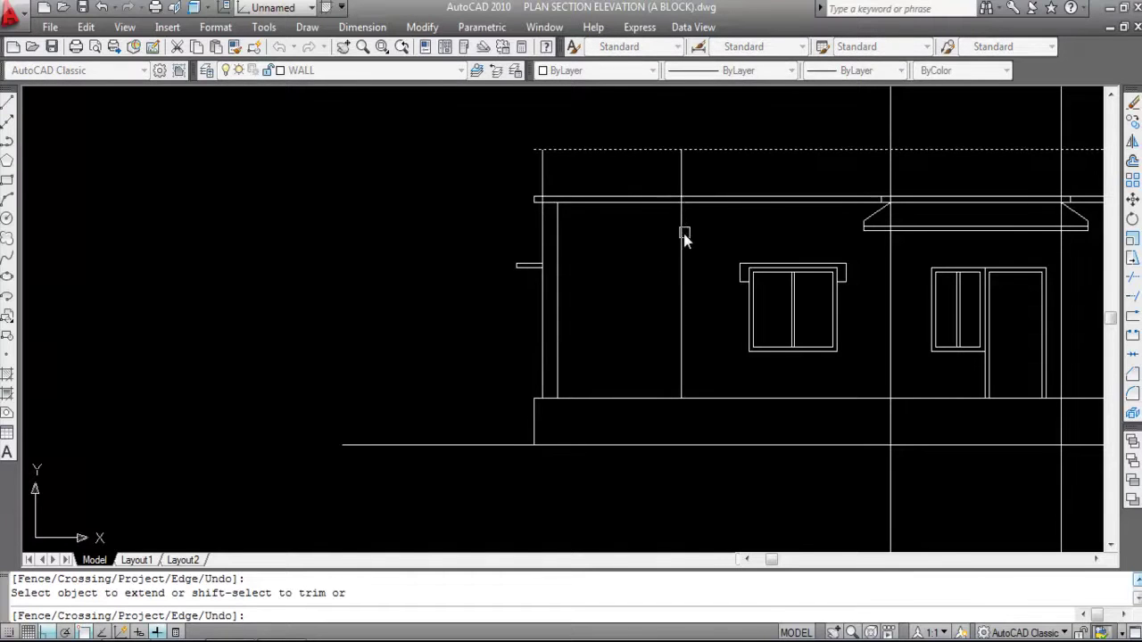
scroll(540, 157, down, 2)
key(Escape)
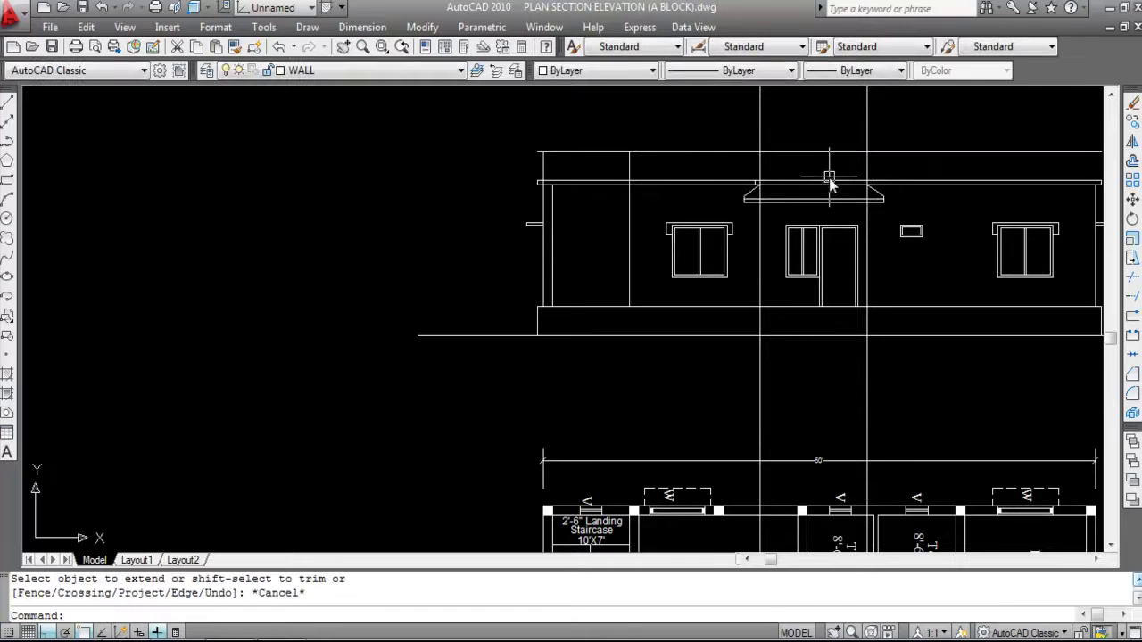
Trim the two vertical construction lines at the balcony below the roof slab's top line.
scroll(839, 179, up, 1)
text(TR)
key(Return)
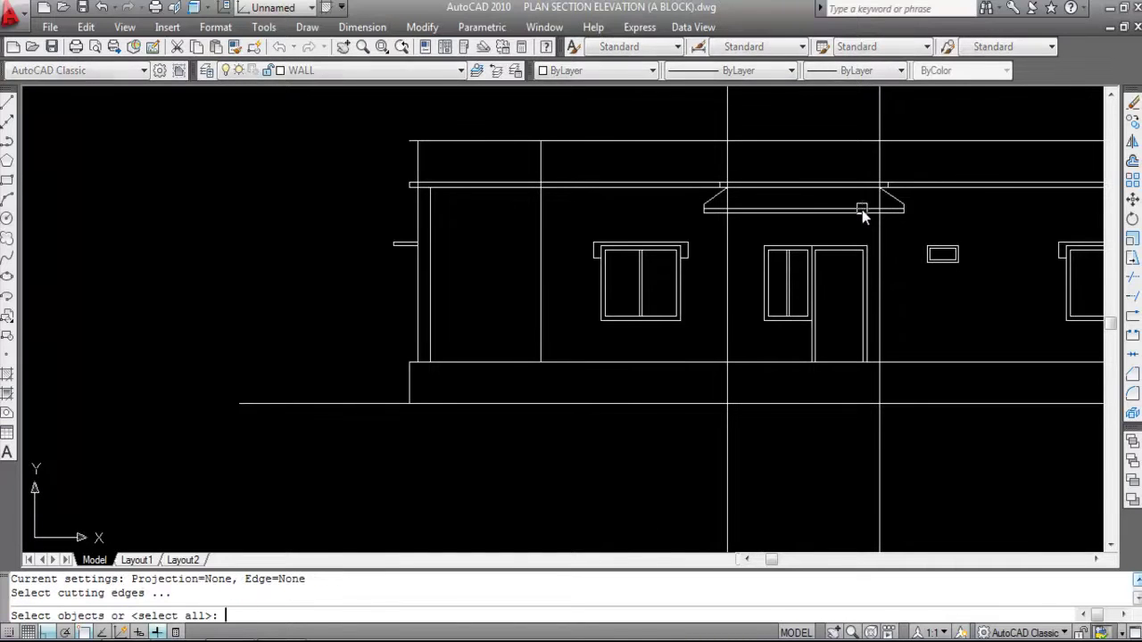
scroll(764, 173, up, 3)
click(751, 196)
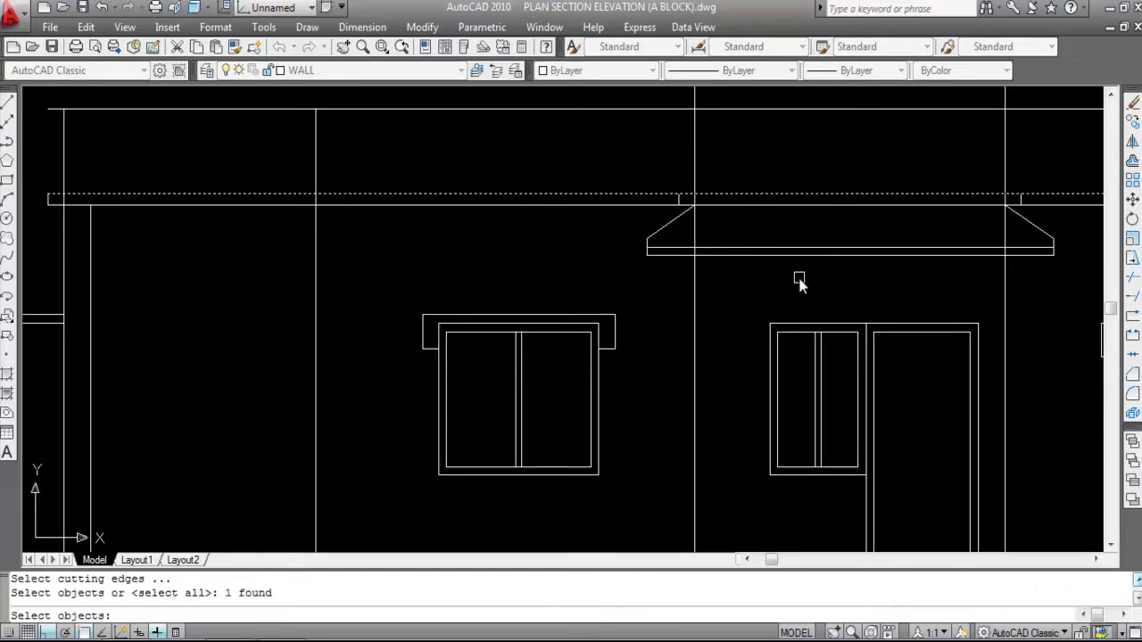
key(Return)
click(690, 284)
click(1032, 280)
click(970, 277)
scroll(885, 217, down, 2)
key(Escape)
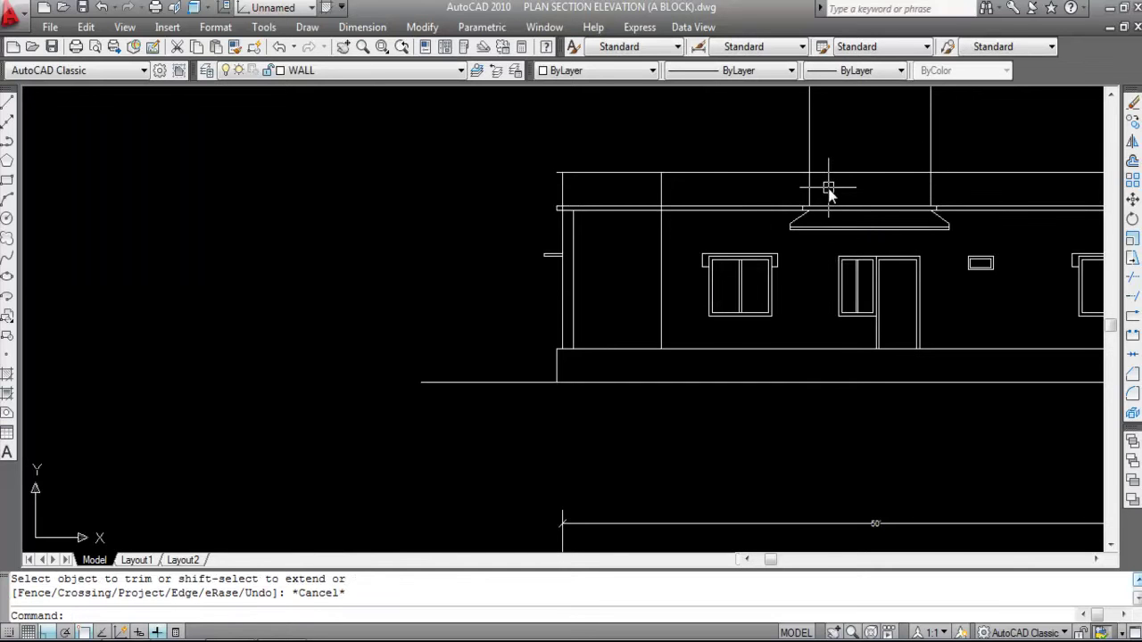
Offset the parapet line 3 inches upward.
text(o)
key(Return)
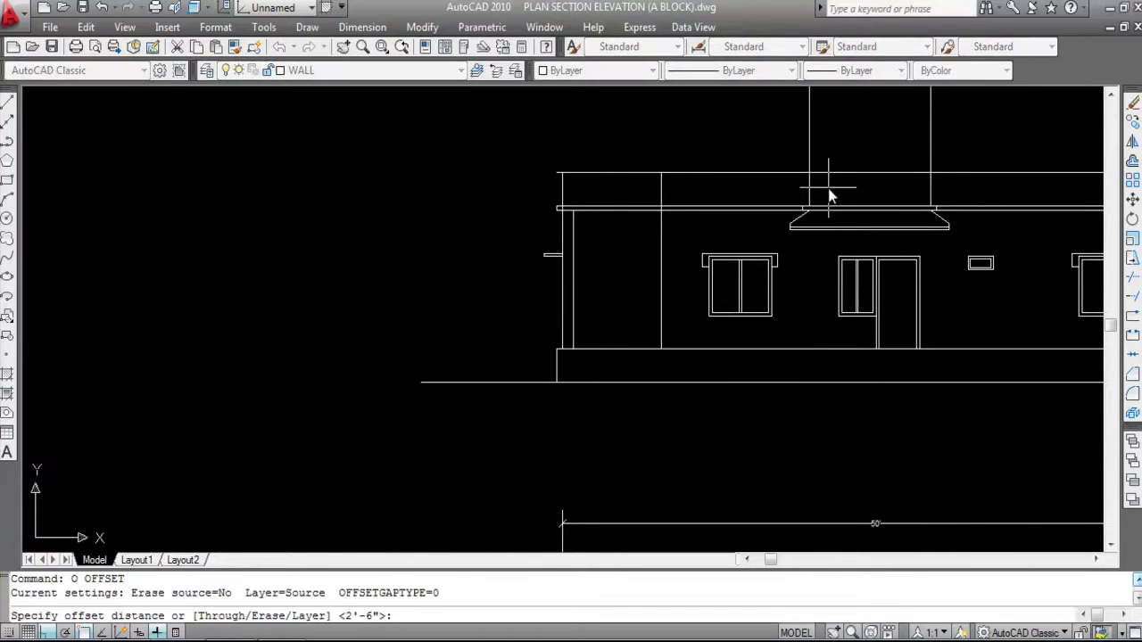
text(3)
key(Return)
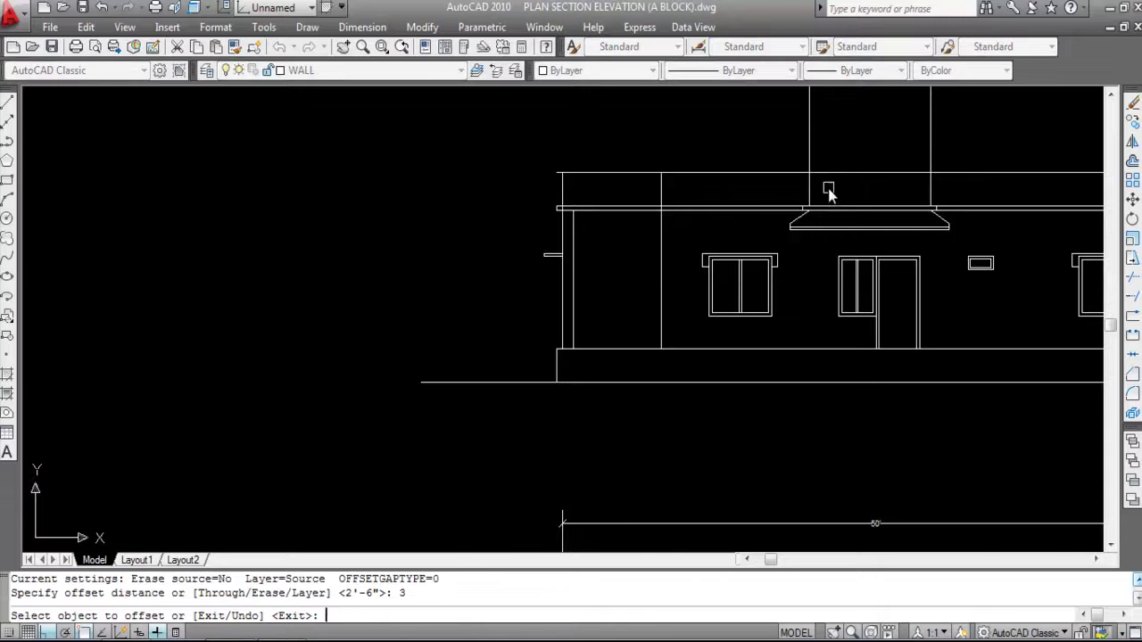
scroll(841, 136, down, 2)
click(856, 161)
click(861, 117)
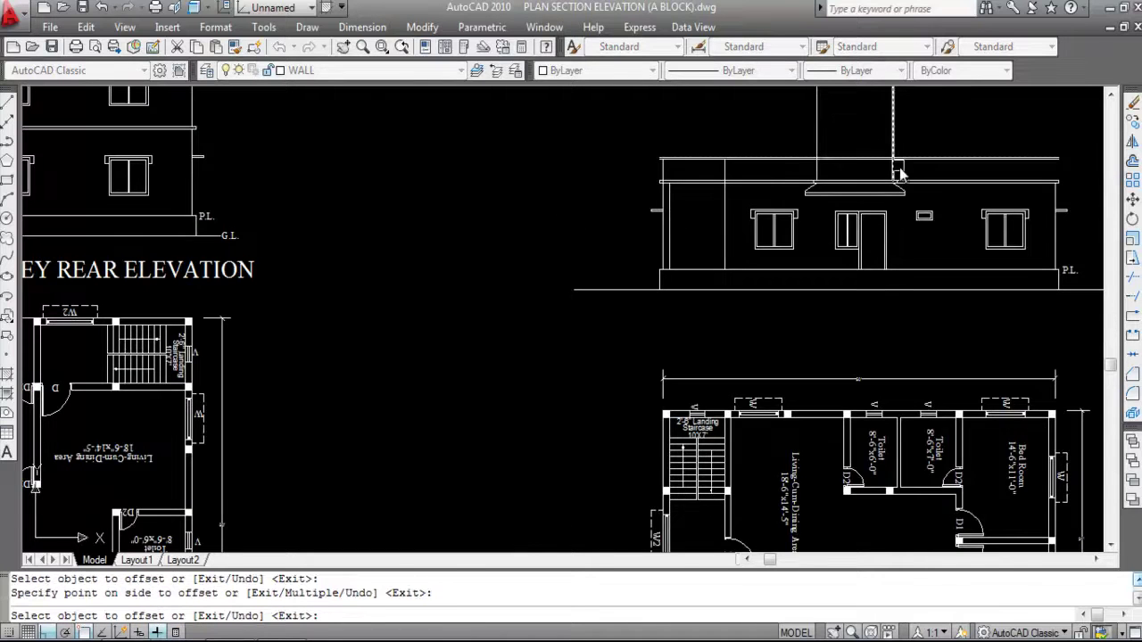
Offset the two vertical construction lines above the balcony 3 inches outward.
scroll(889, 162, up, 3)
click(893, 170)
click(914, 176)
scroll(884, 181, up, 1)
scroll(725, 168, up, 2)
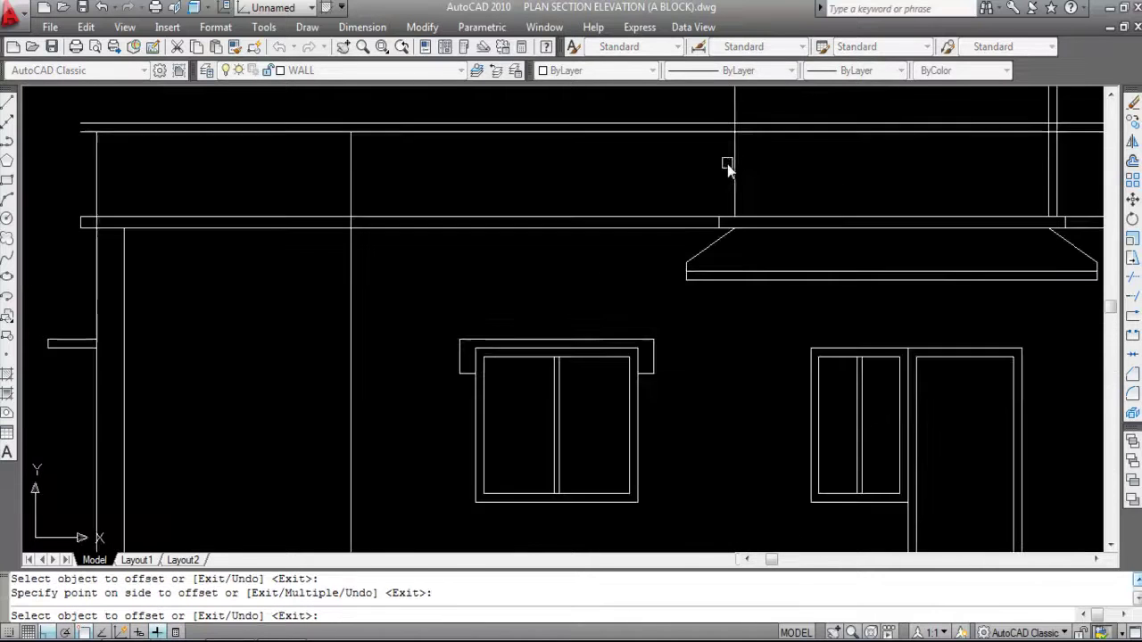
click(734, 166)
click(652, 166)
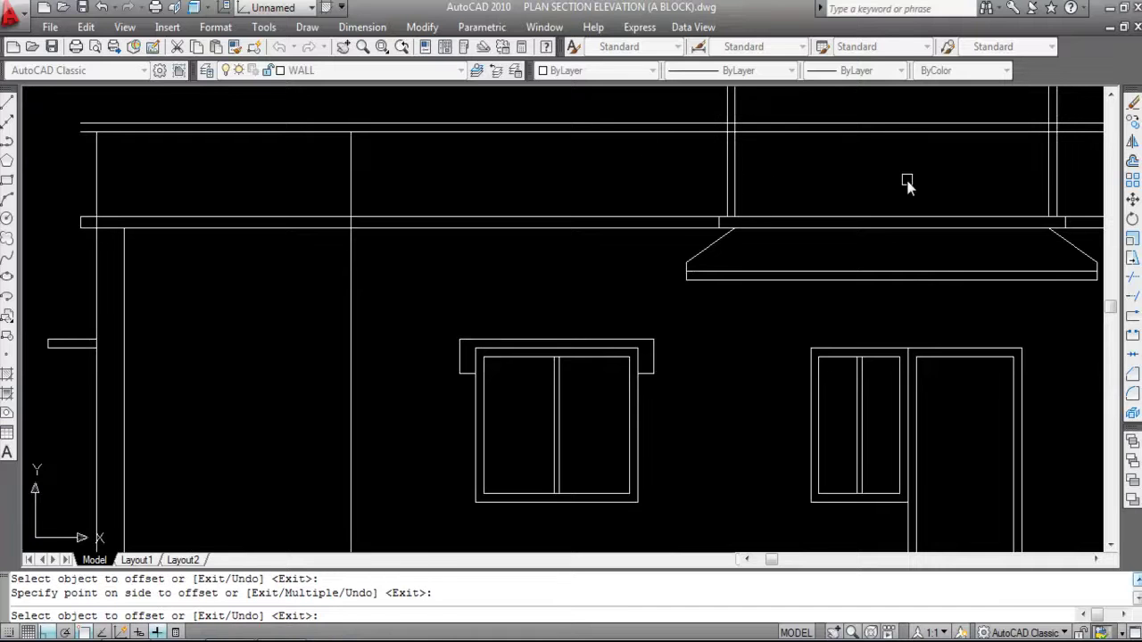
Offset the elevation's left outer wall line 3 inches outward.
scroll(907, 183, down, 3)
scroll(389, 167, up, 4)
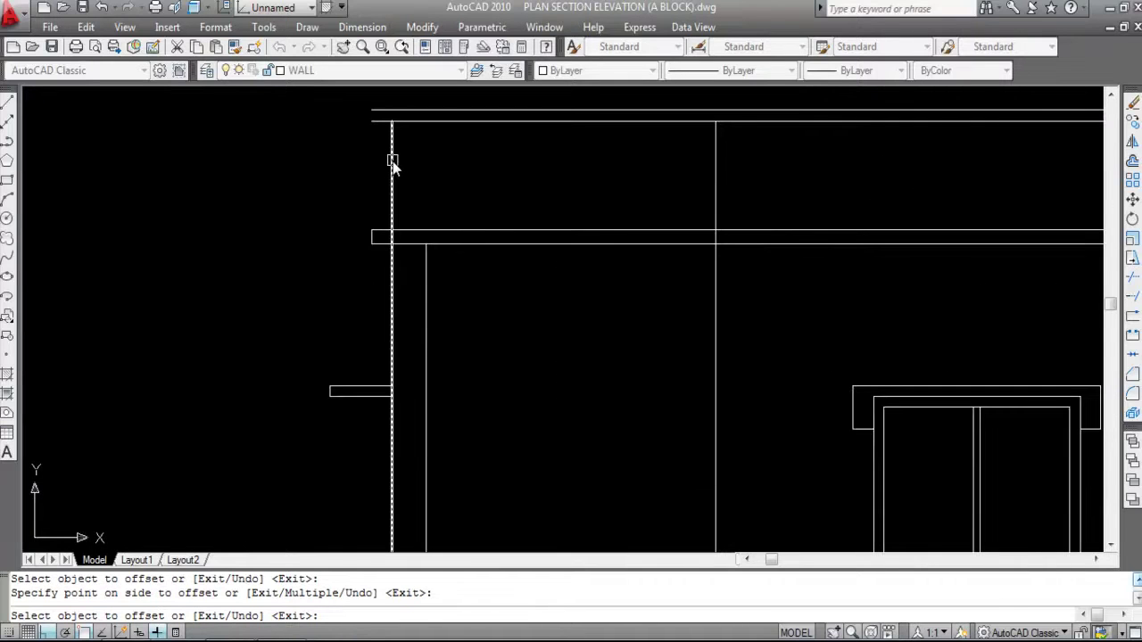
click(392, 162)
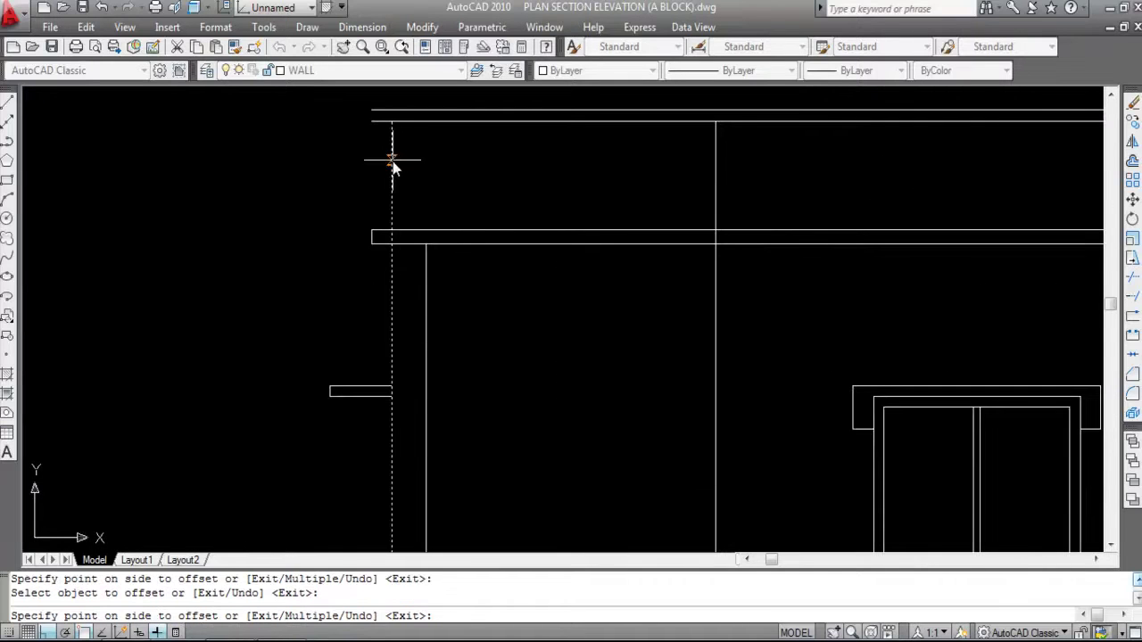
click(280, 168)
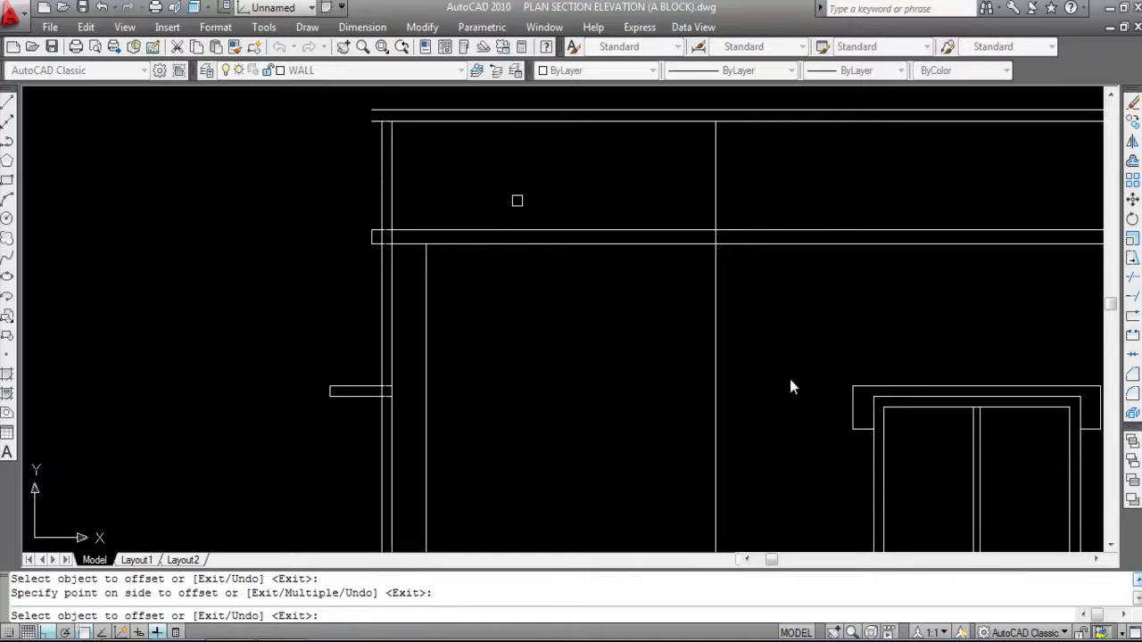
scroll(380, 178, down, 3)
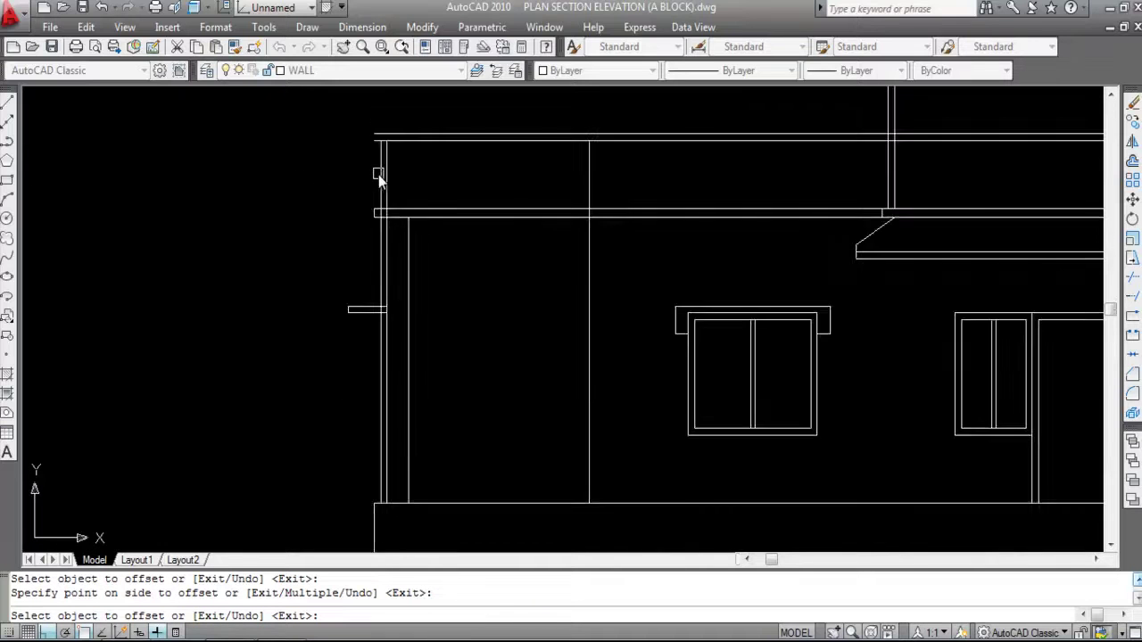
scroll(683, 153, up, 1)
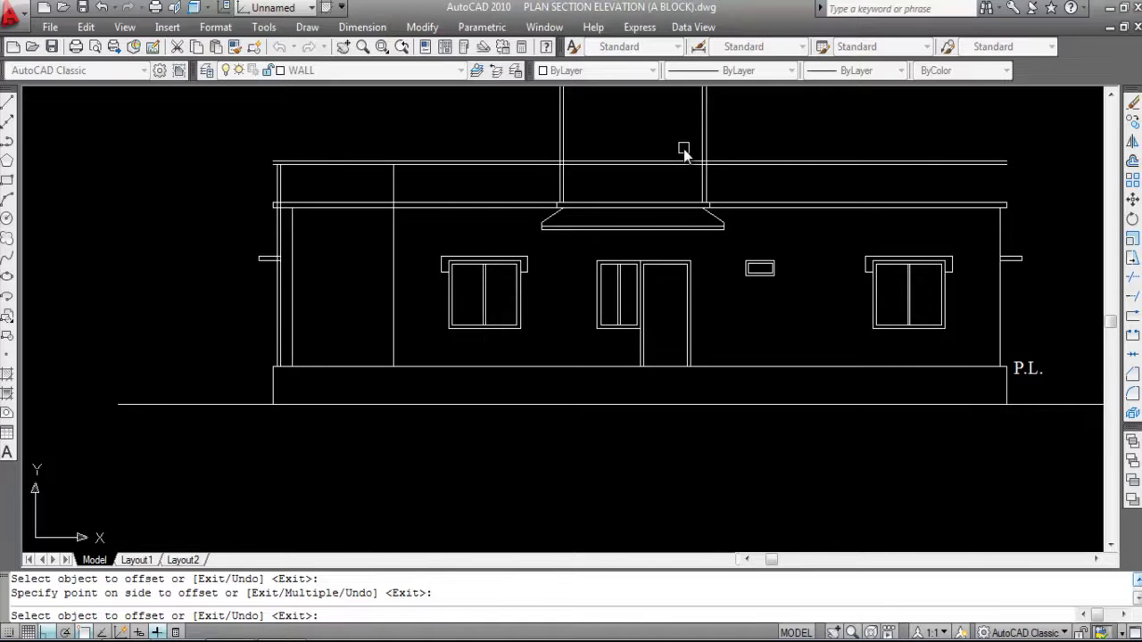
scroll(696, 161, up, 2)
scroll(698, 183, down, 3)
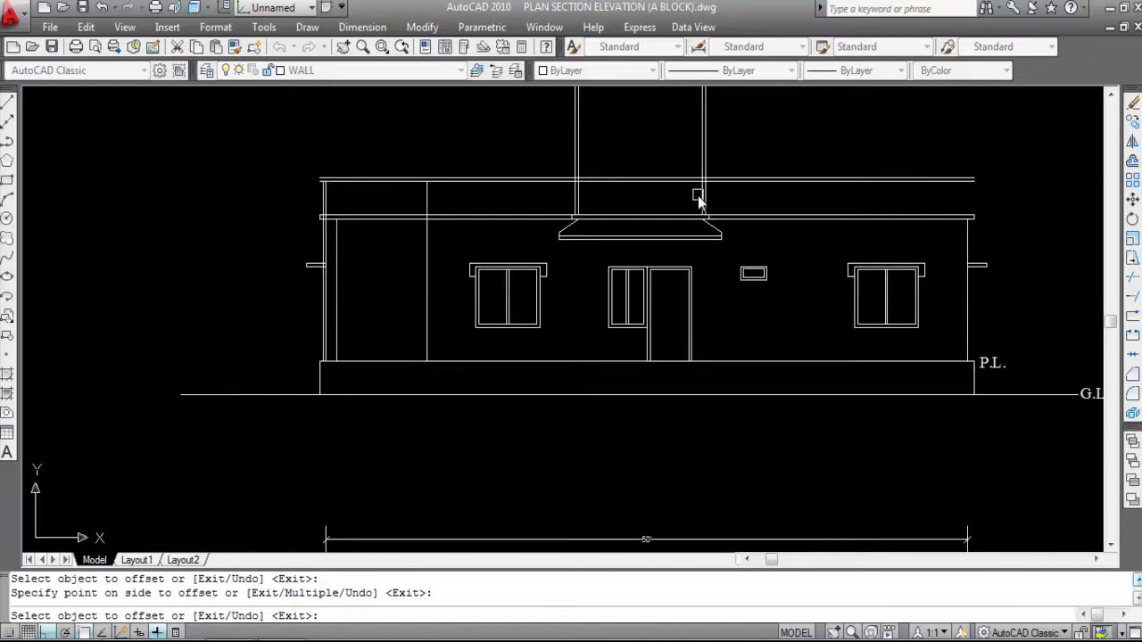
key(Escape)
Extend the offset line outside the left wall up to the parapet's upper line.
scroll(409, 135, up, 2)
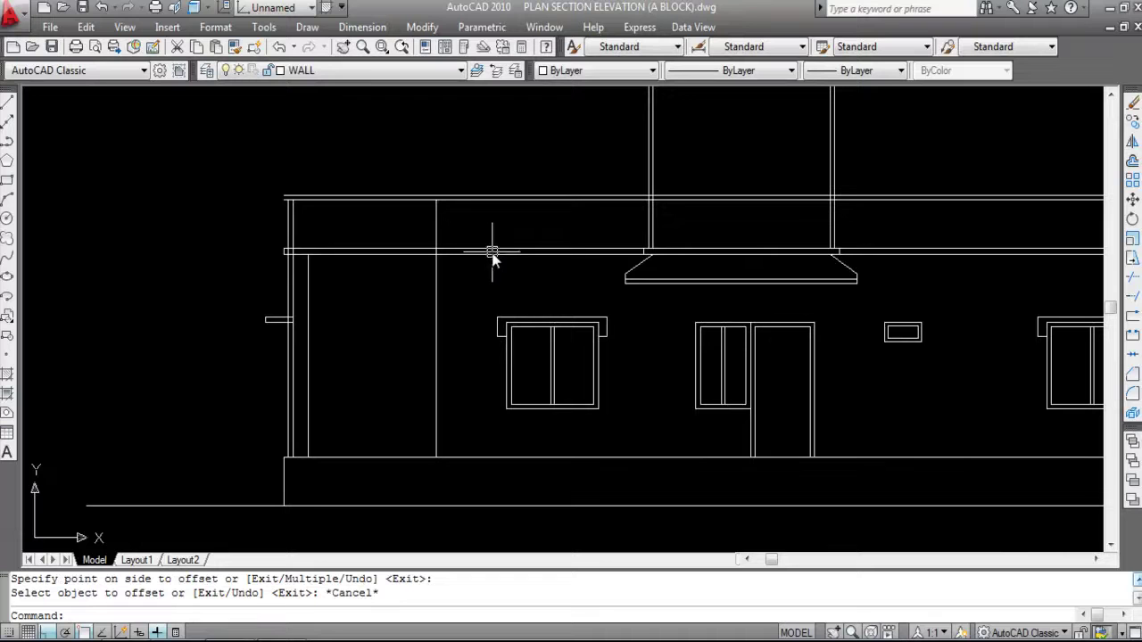
mouse_move(497, 255)
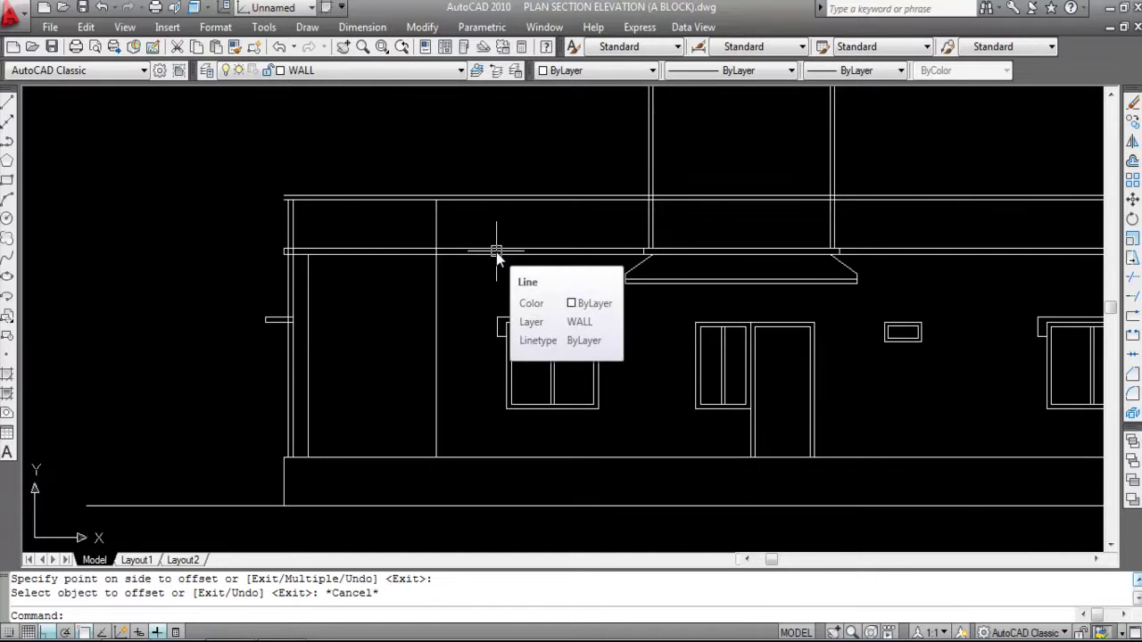
text(EX)
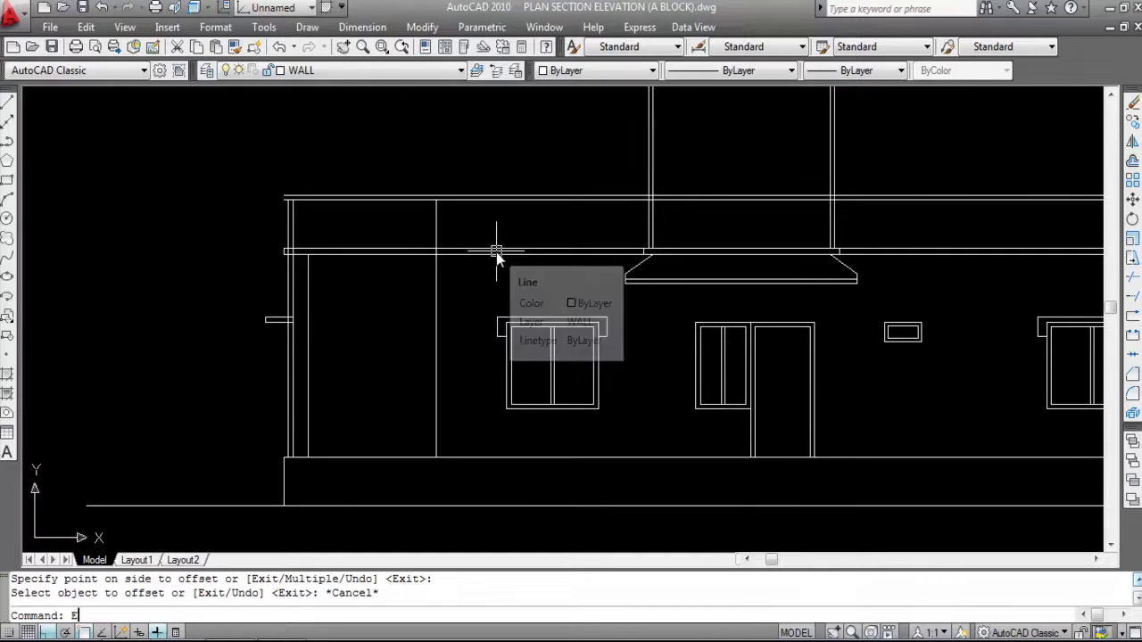
key(Return)
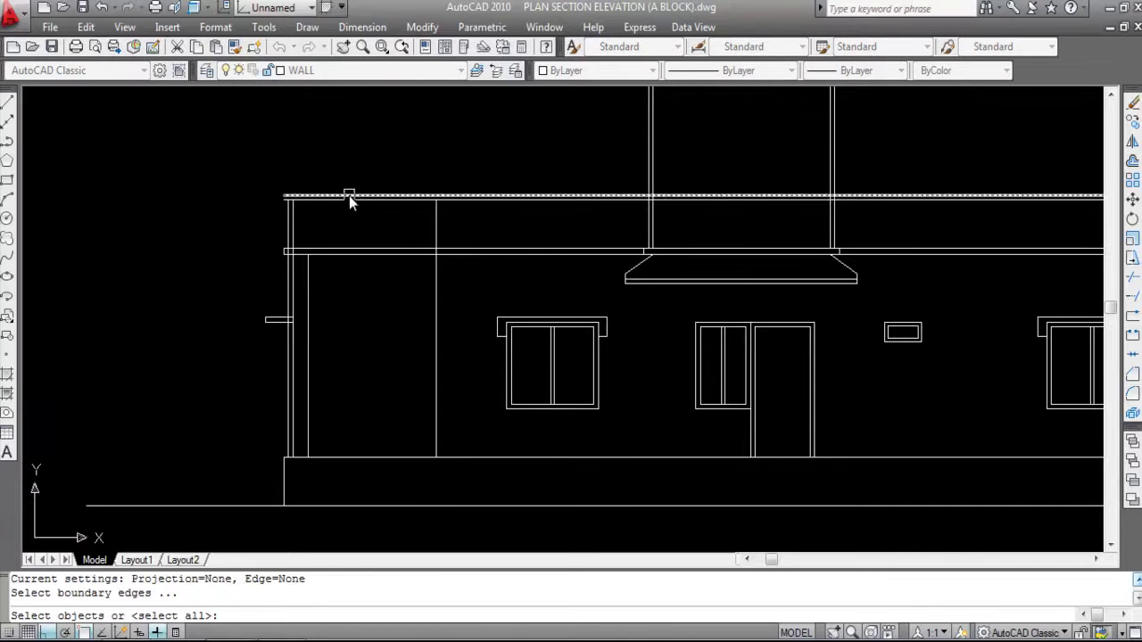
click(349, 195)
key(Return)
scroll(287, 220, up, 3)
click(288, 218)
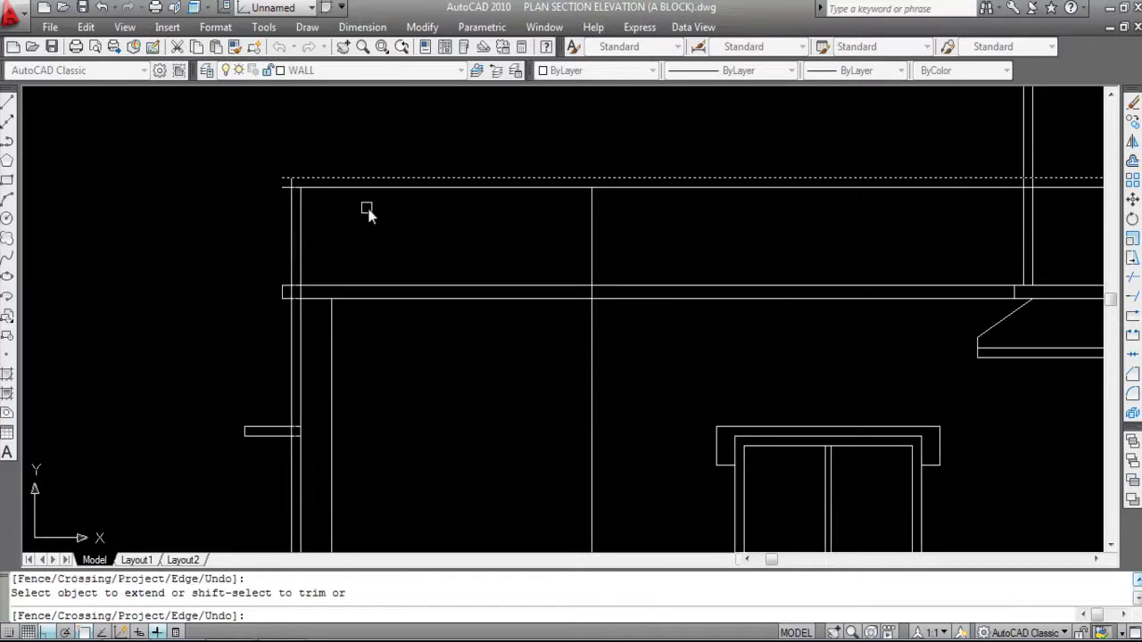
key(Escape)
Trim both parapet lines beyond the rightmost vertical line, and trim that vertical to leave only the parapet coping's right end.
scroll(293, 198, down, 4)
text(TR)
key(Return)
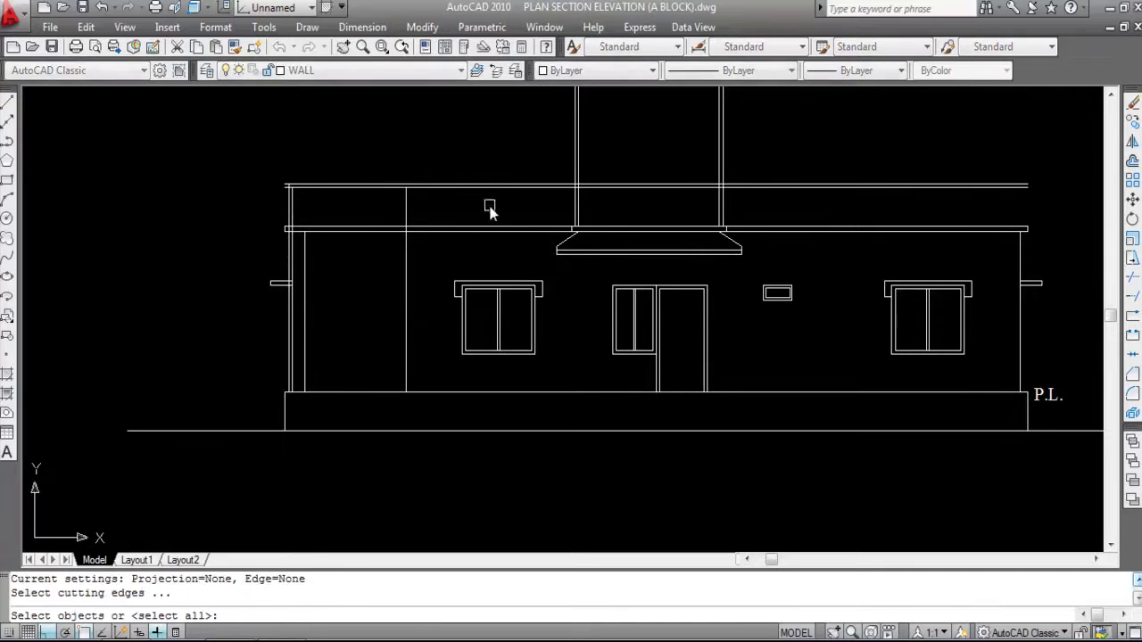
click(485, 212)
click(451, 153)
click(761, 161)
click(444, 130)
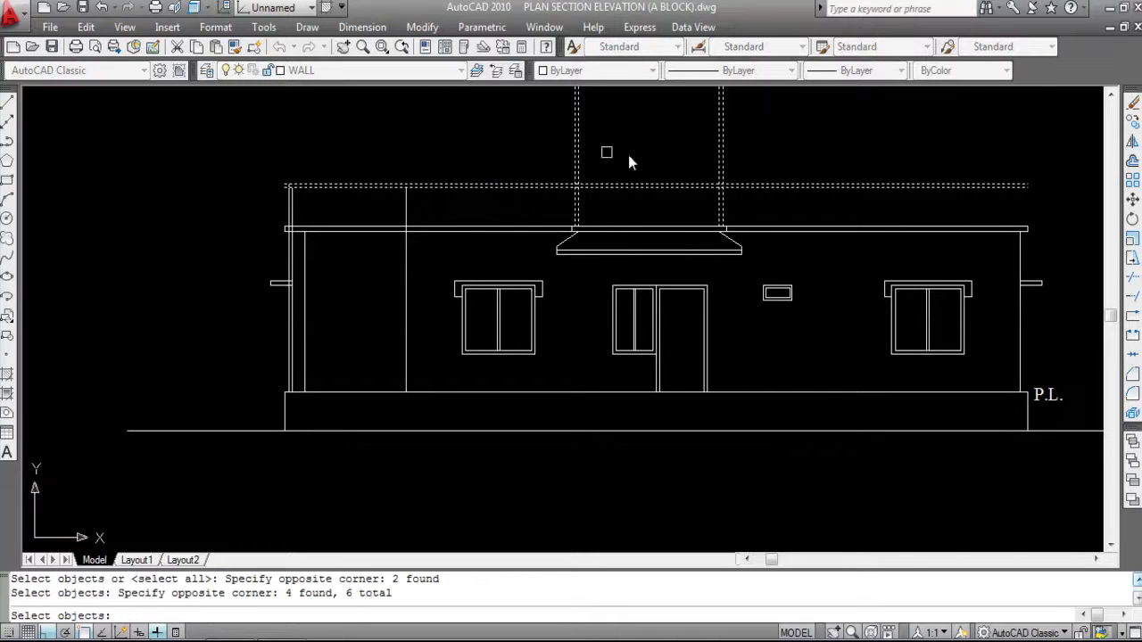
key(Return)
scroll(754, 189, up, 3)
click(744, 200)
click(719, 192)
click(694, 228)
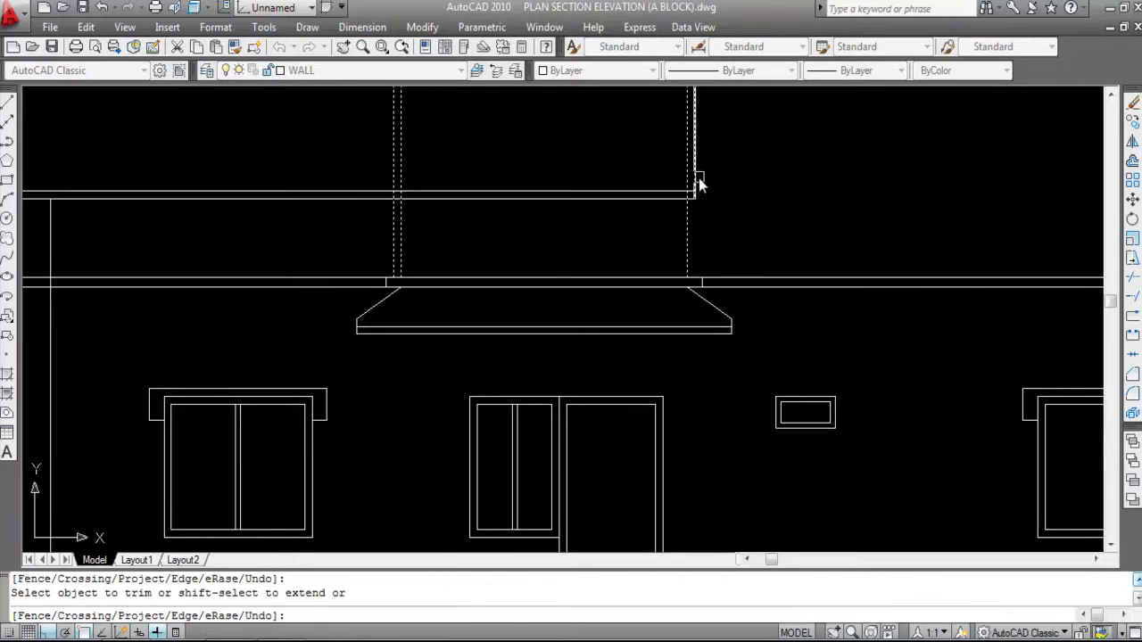
scroll(684, 204, up, 5)
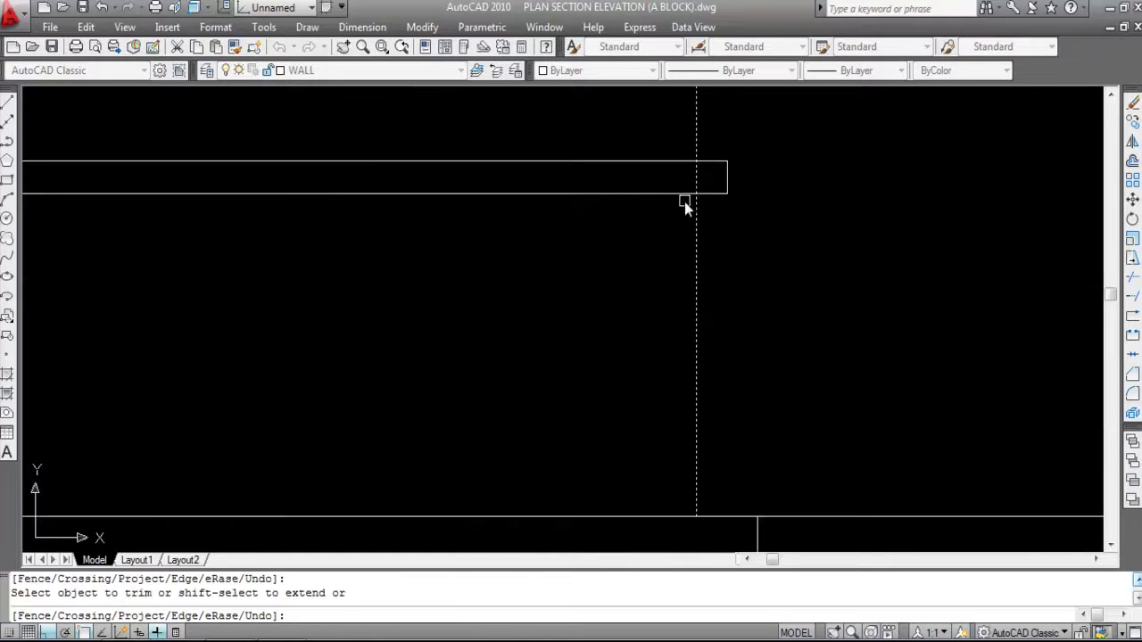
scroll(826, 215, down, 5)
scroll(831, 220, down, 2)
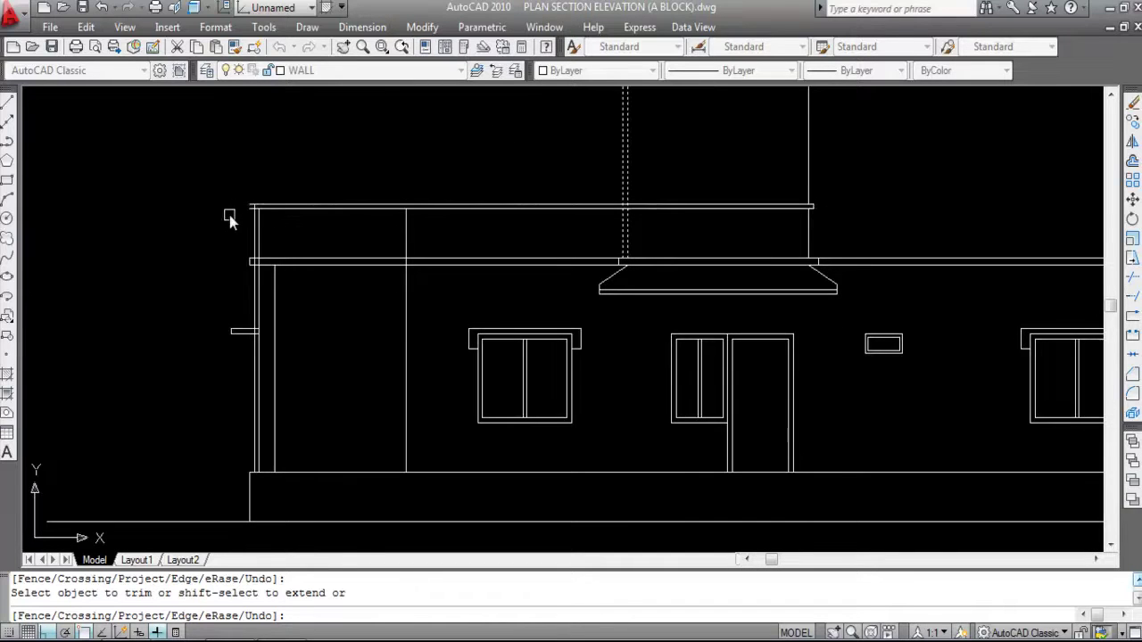
scroll(232, 215, up, 5)
scroll(291, 198, down, 5)
key(Escape)
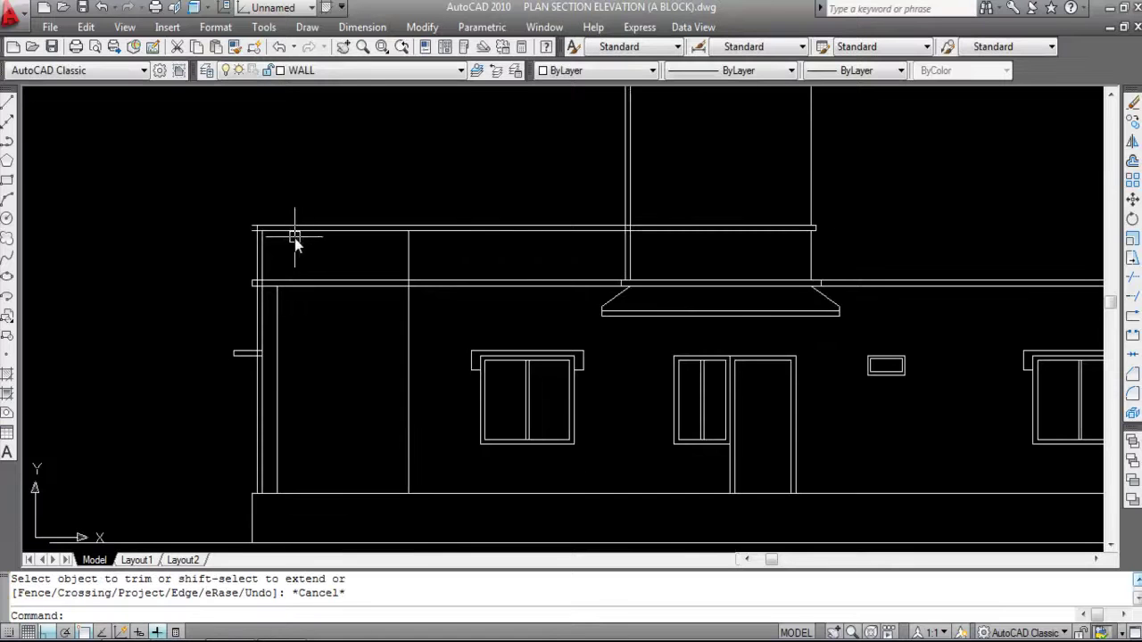
Trim the ends of both parapet lines that overhang the offset line outside the left wall.
scroll(295, 239, up, 2)
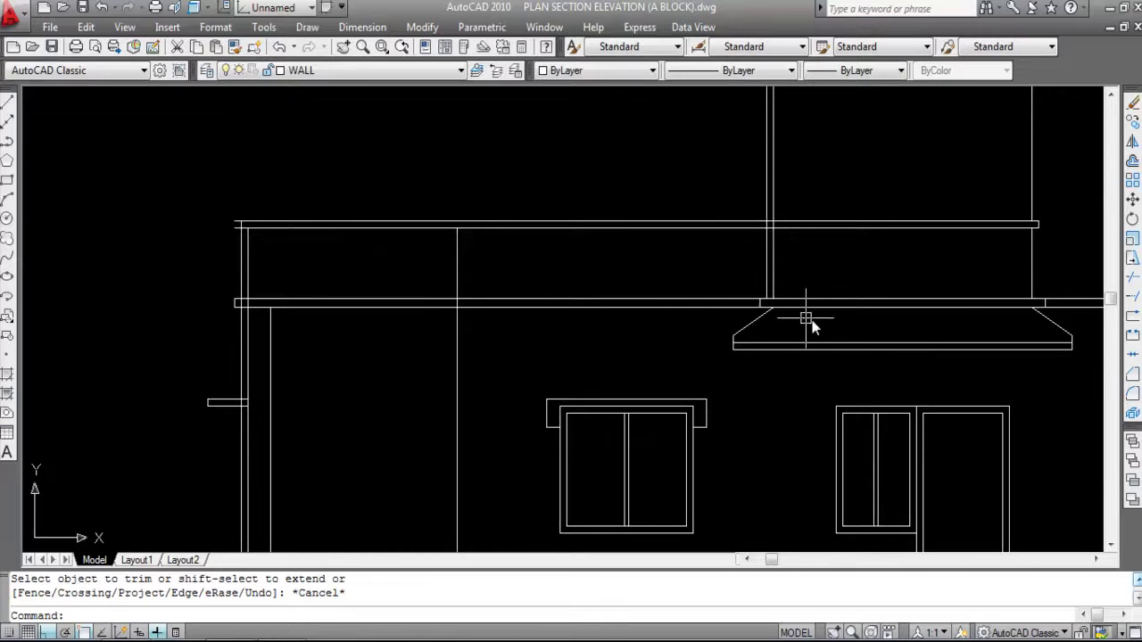
scroll(670, 287, down, 3)
scroll(423, 263, up, 4)
text(T)
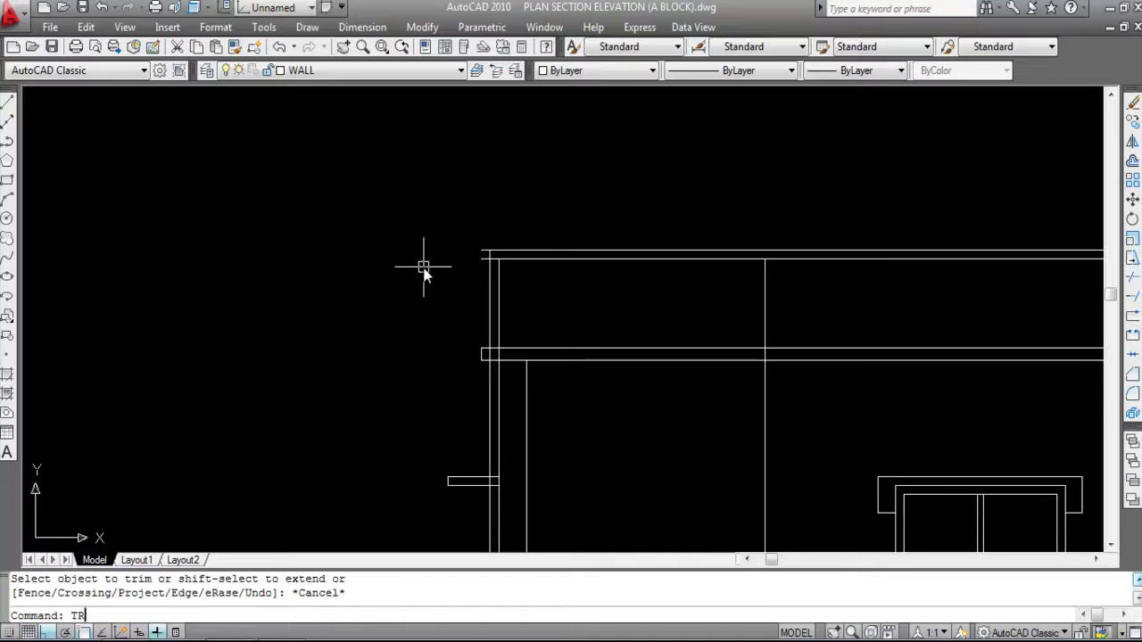
text(R)
key(Return)
key(Return)
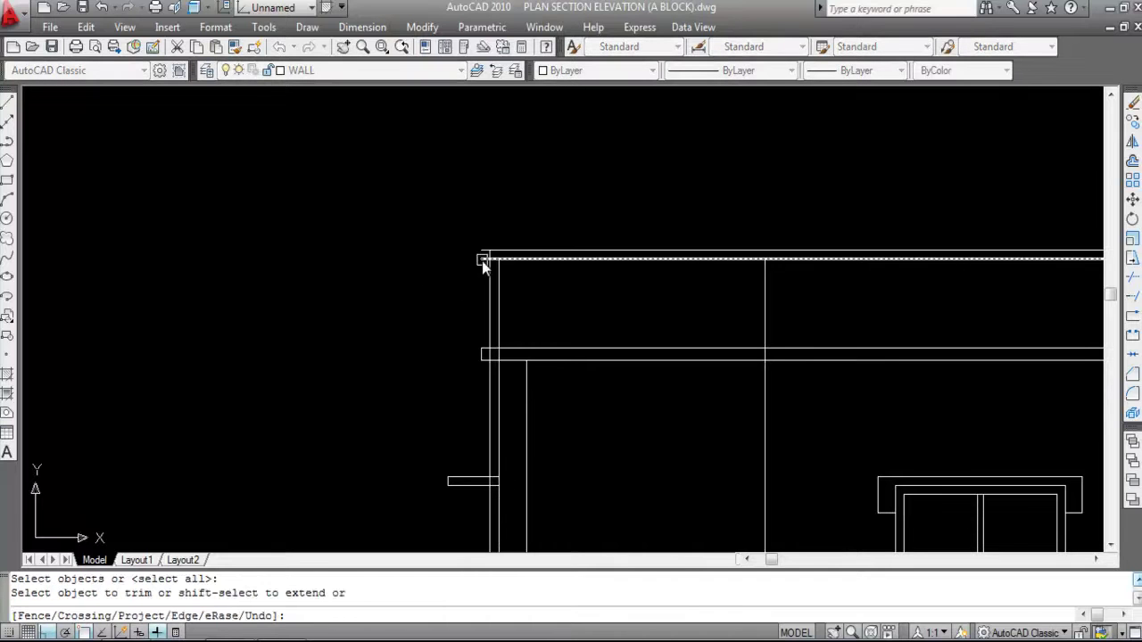
scroll(483, 263, up, 2)
click(482, 263)
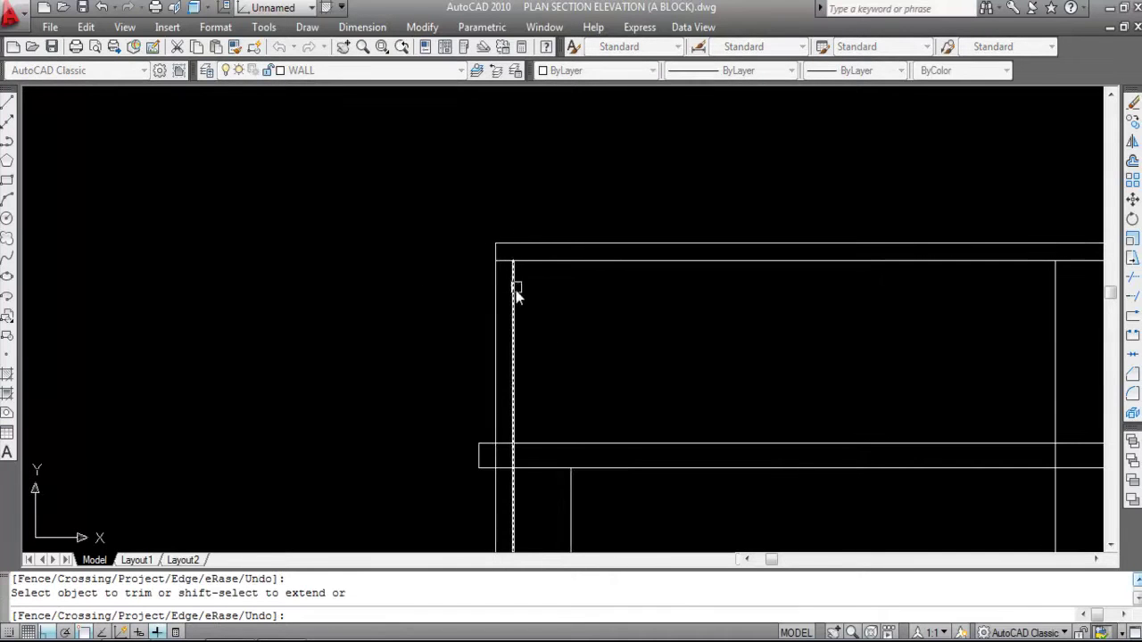
key(Escape)
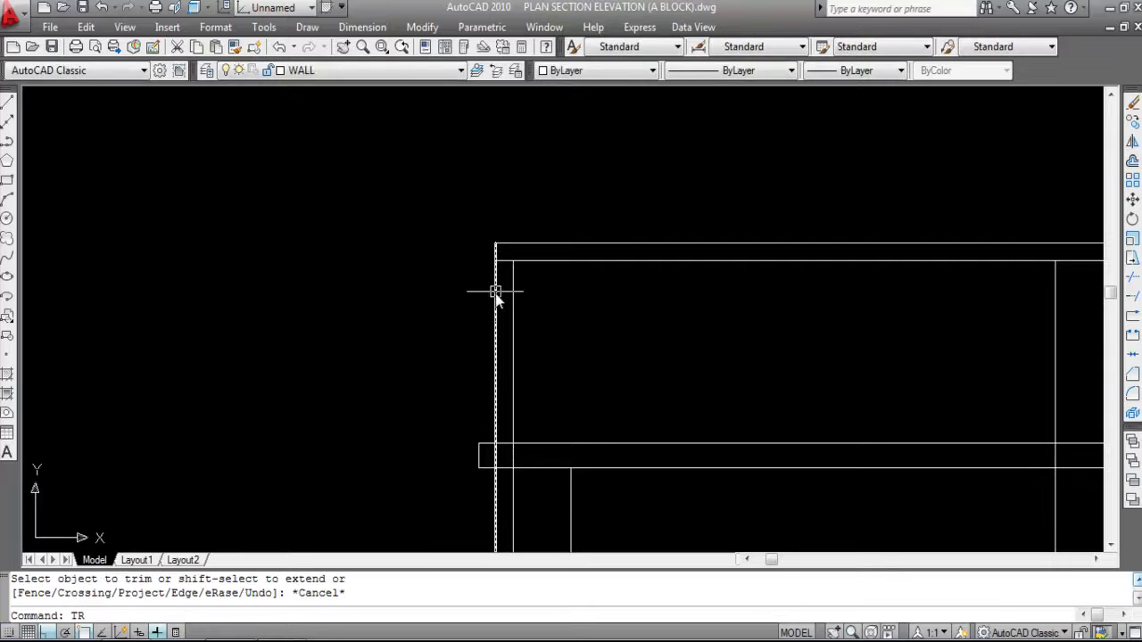
Trim the offset line outside the left wall below the coping's lower line, leaving only the coping's left end.
text(TR)
key(Return)
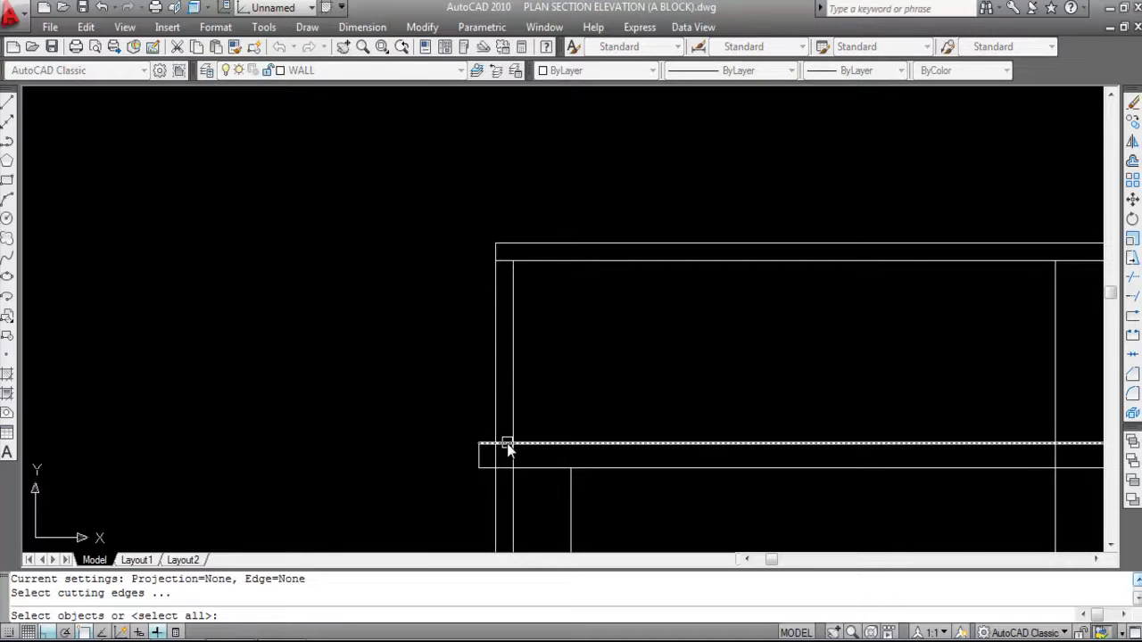
scroll(500, 268, up, 3)
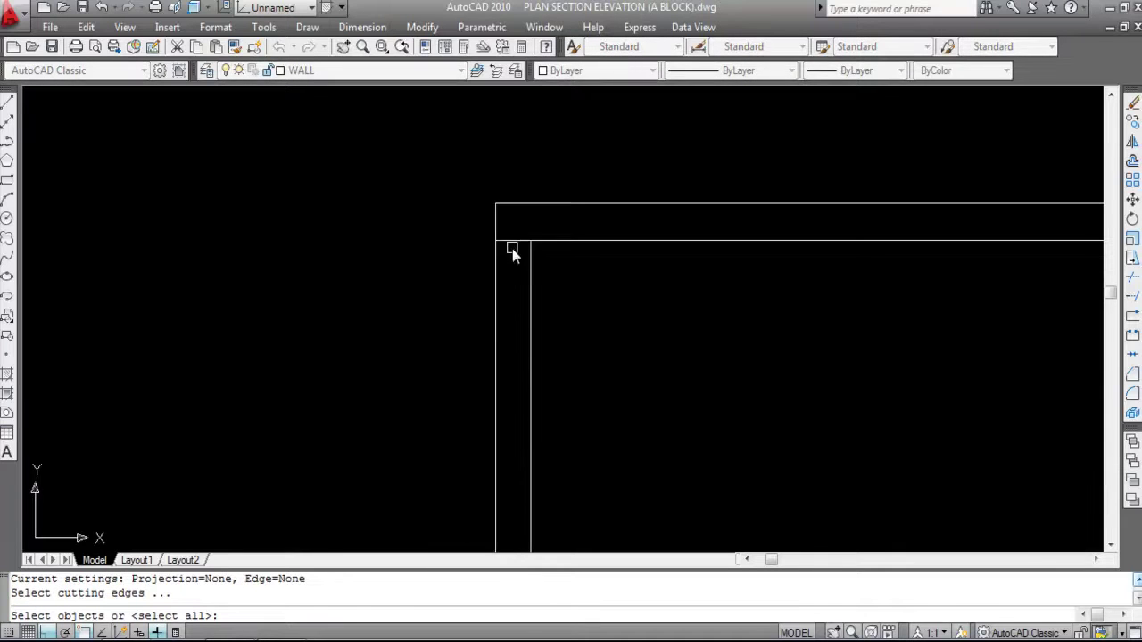
click(512, 243)
key(Return)
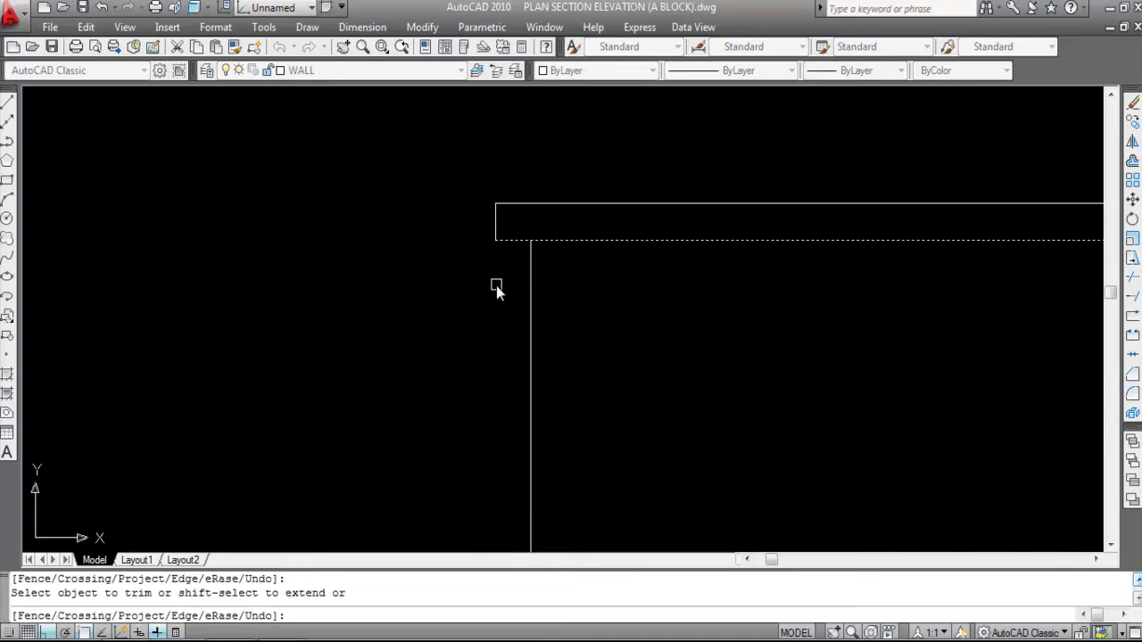
click(496, 285)
scroll(491, 191, down, 5)
key(Escape)
Trim the left outer wall line where it crosses the roof slab band.
scroll(503, 255, up, 3)
text(TR)
key(Return)
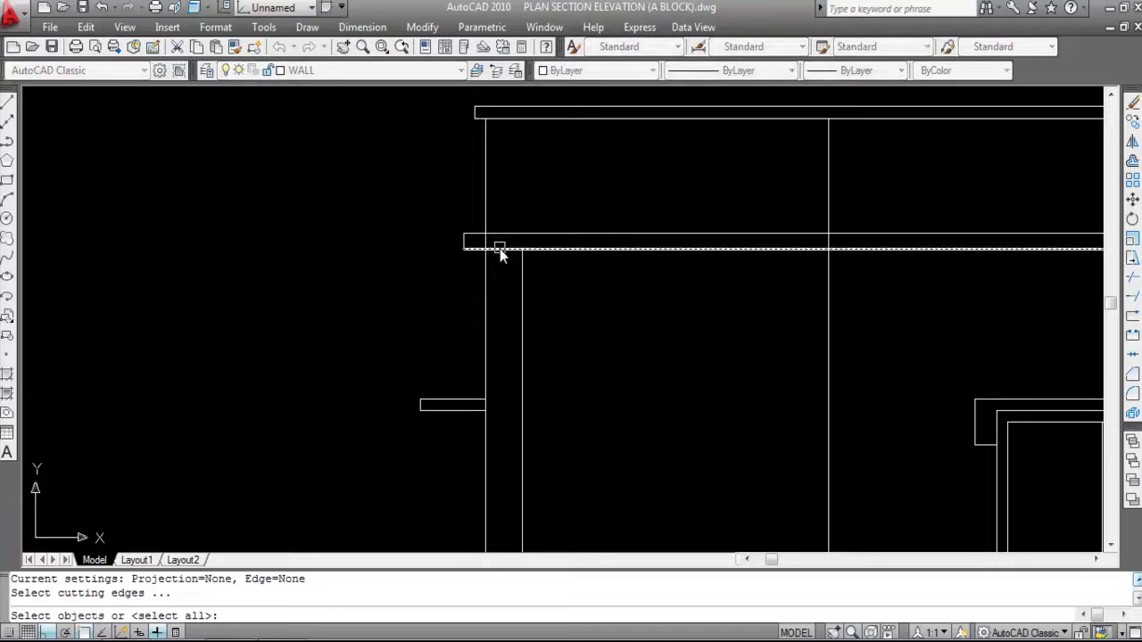
key(Return)
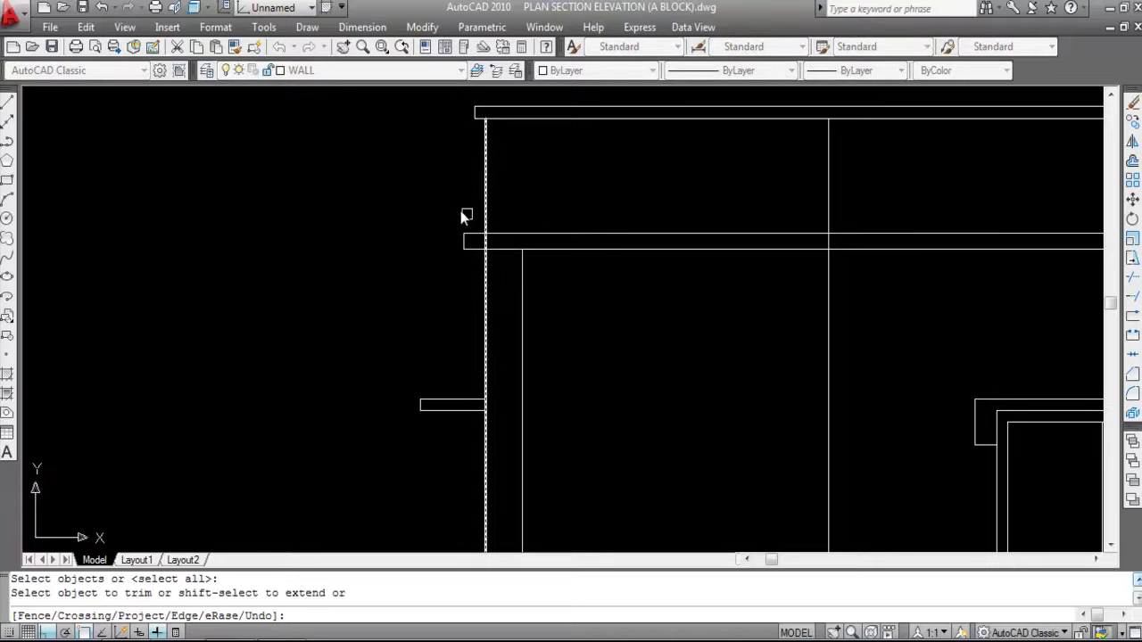
scroll(490, 242, down, 3)
scroll(479, 222, up, 4)
click(451, 225)
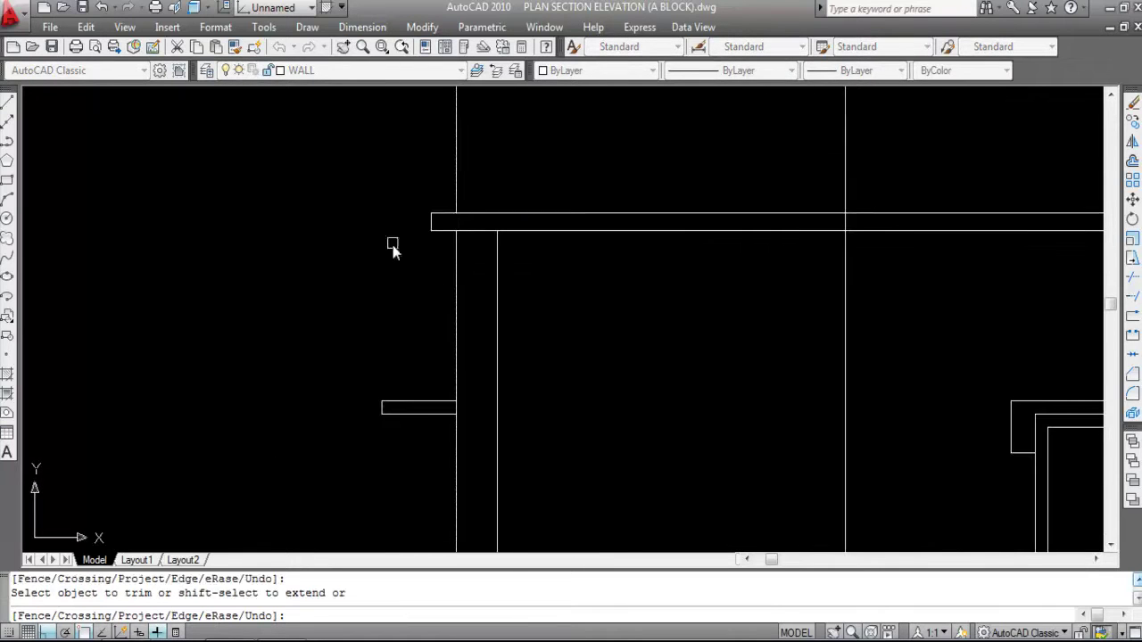
scroll(403, 233, down, 5)
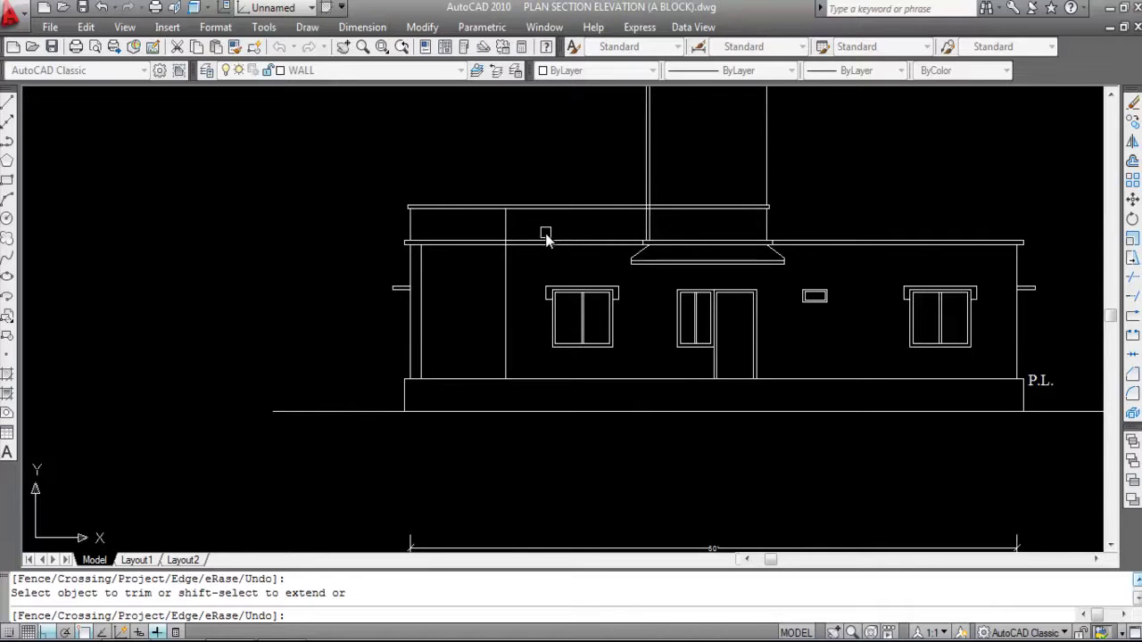
scroll(489, 211, up, 2)
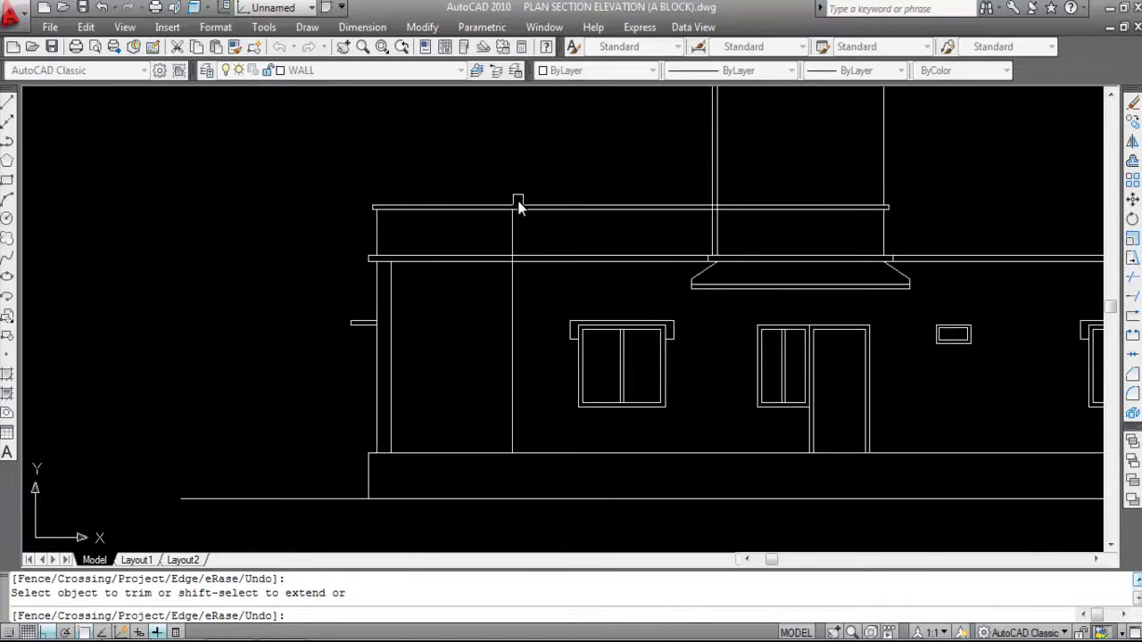
key(Escape)
Extend the vertical wall line left of the first window up to the parapet's upper line.
text(EX)
key(Return)
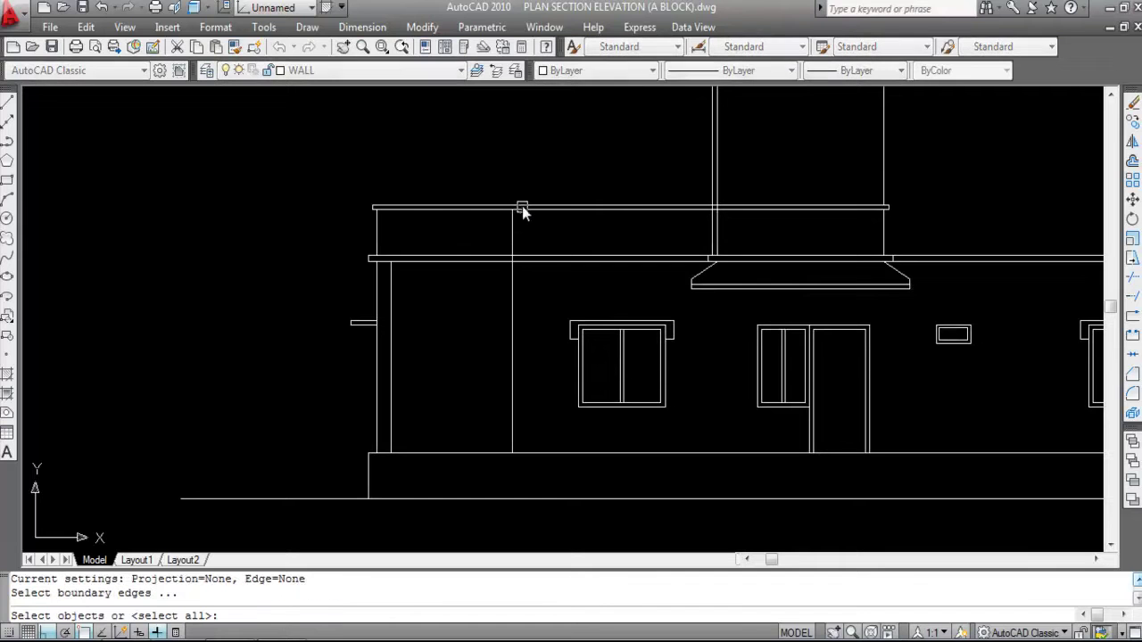
click(524, 207)
key(Return)
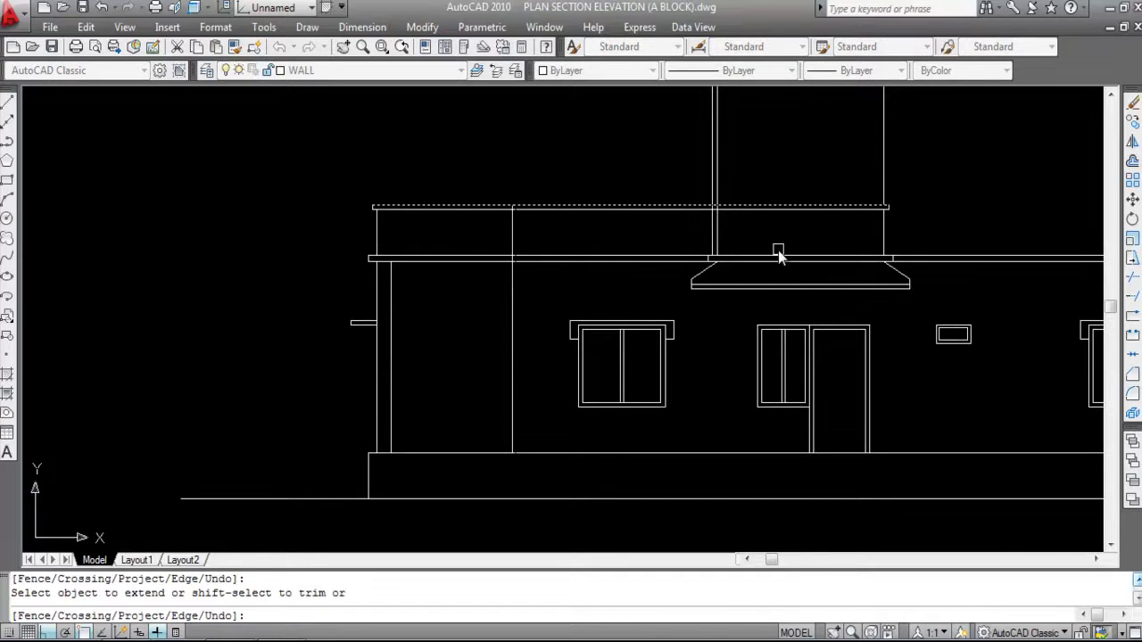
key(Escape)
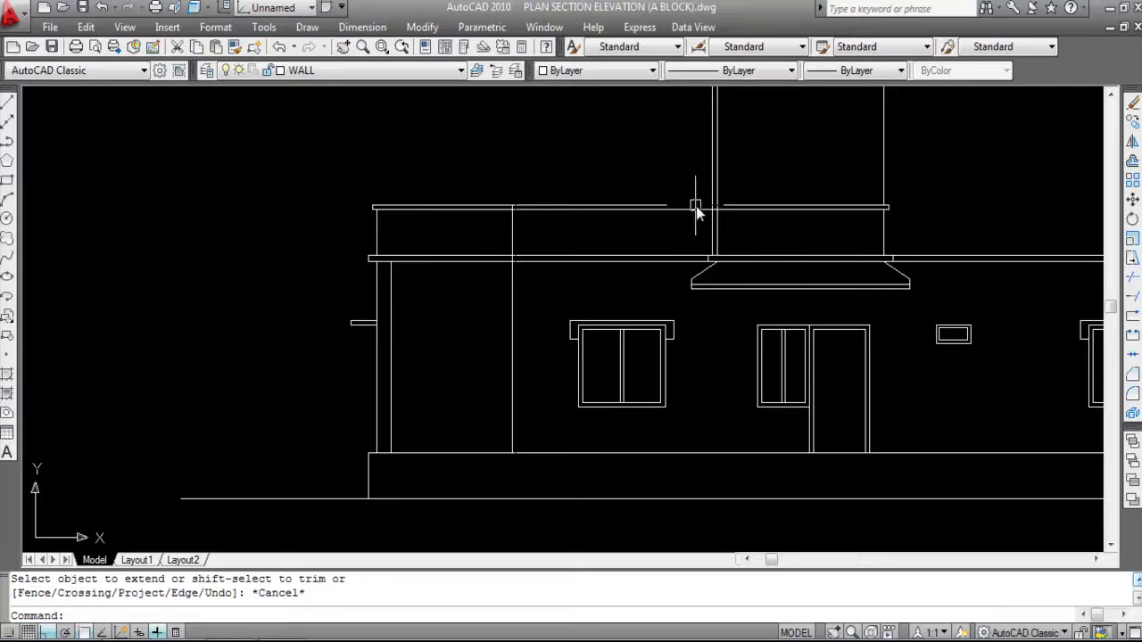
scroll(726, 179, up, 2)
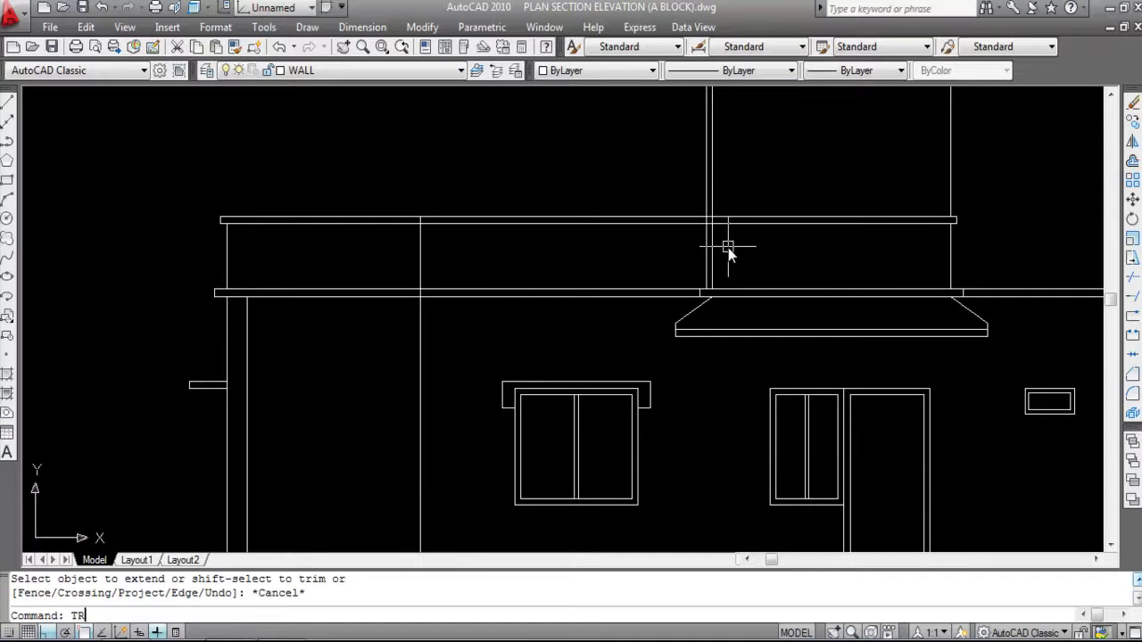
text(TR)
key(Return)
scroll(721, 205, down, 2)
click(734, 223)
click(620, 159)
click(660, 278)
click(634, 200)
key(Return)
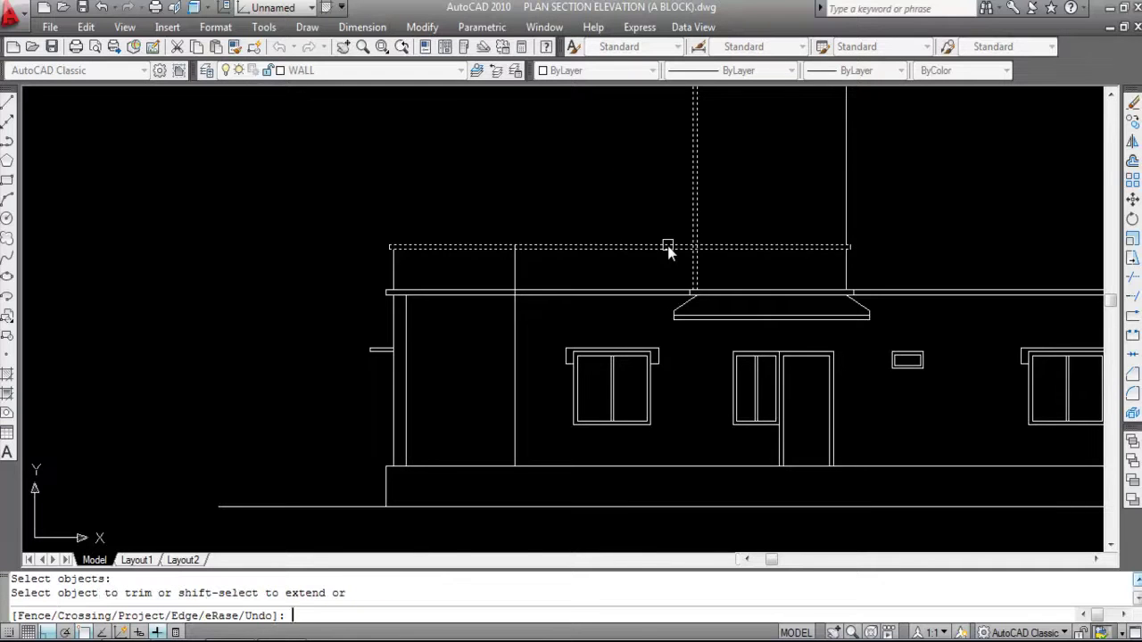
scroll(668, 253, up, 2)
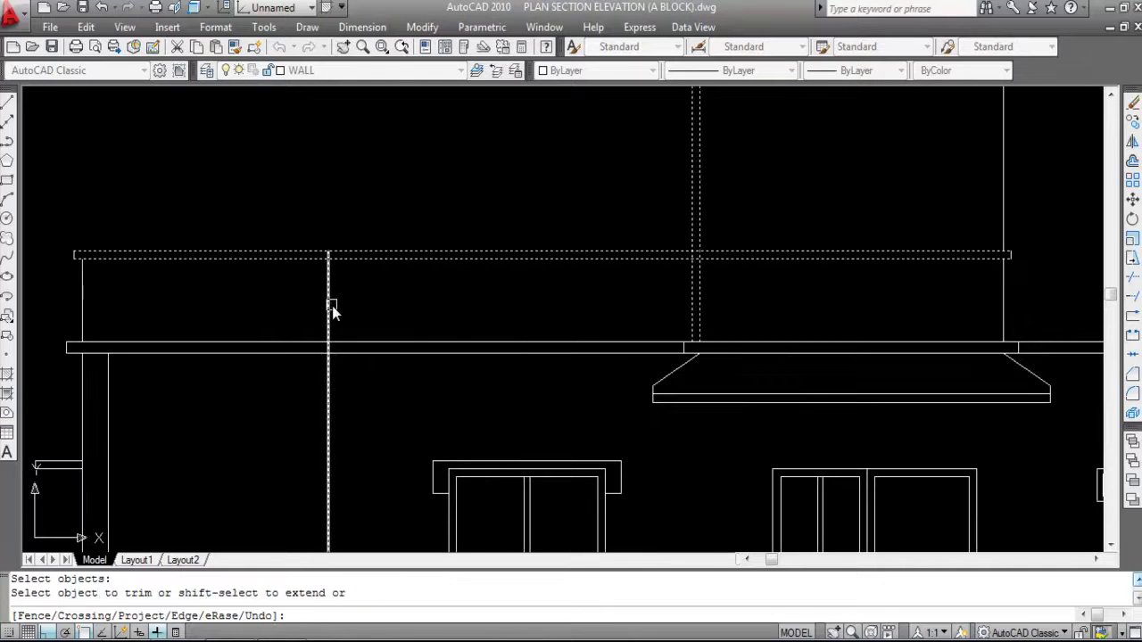
key(Escape)
Trim the two closely spaced verticals at the balcony's left side above the parapet, using the parapet lines and verticals as cutting edges.
text(TR)
key(Return)
click(767, 295)
click(602, 283)
click(412, 299)
click(270, 287)
click(636, 298)
click(594, 209)
key(Return)
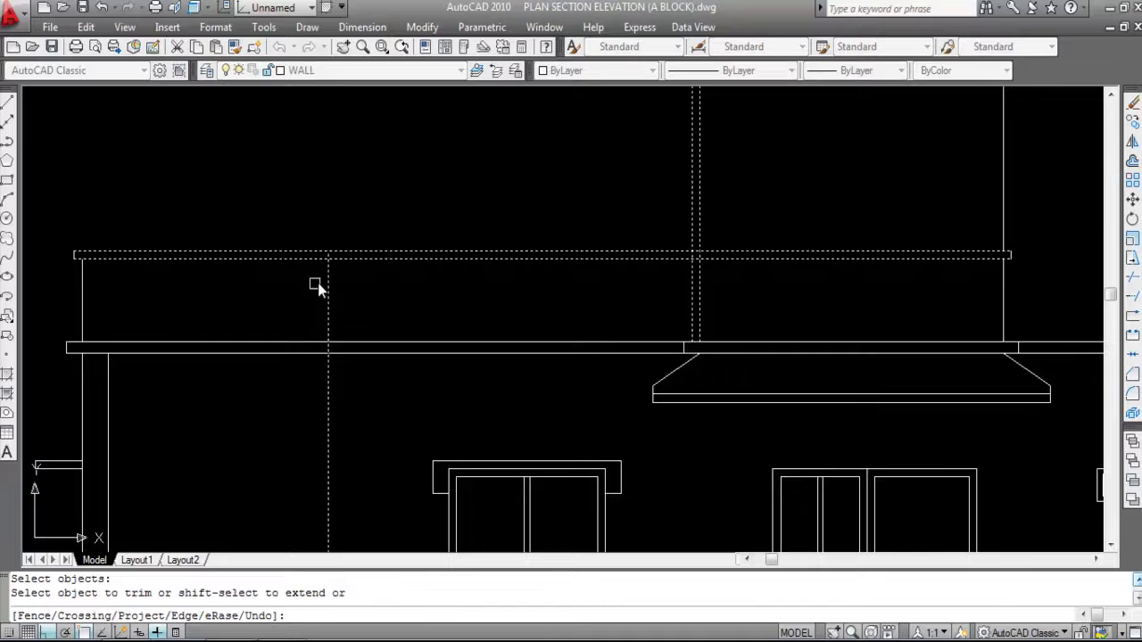
click(691, 226)
scroll(707, 271, down, 3)
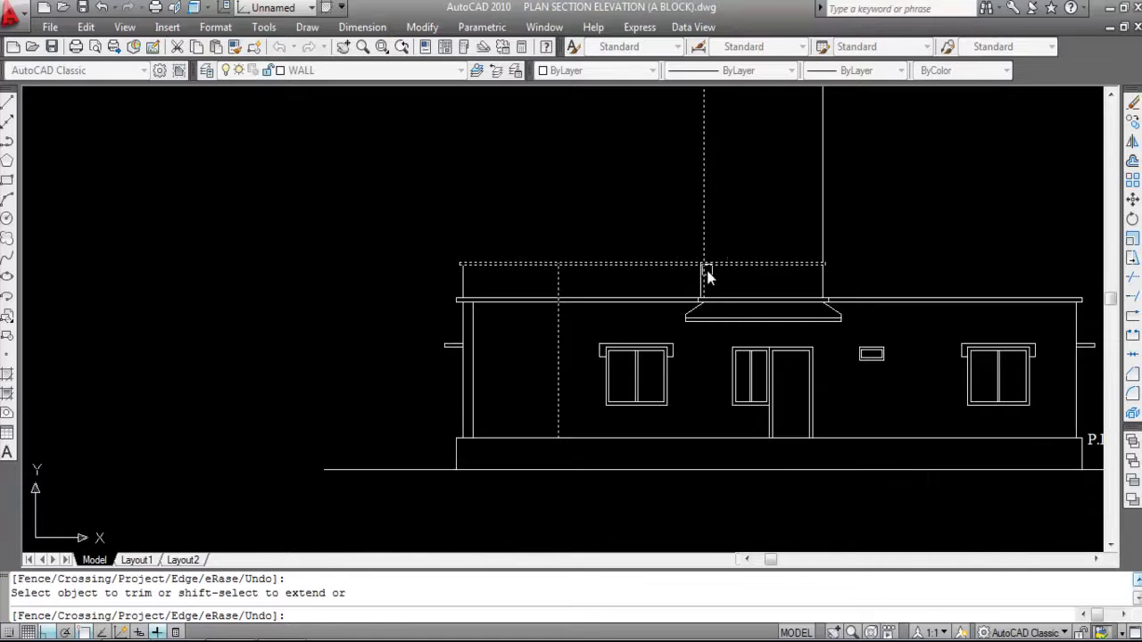
scroll(730, 237, up, 3)
click(693, 276)
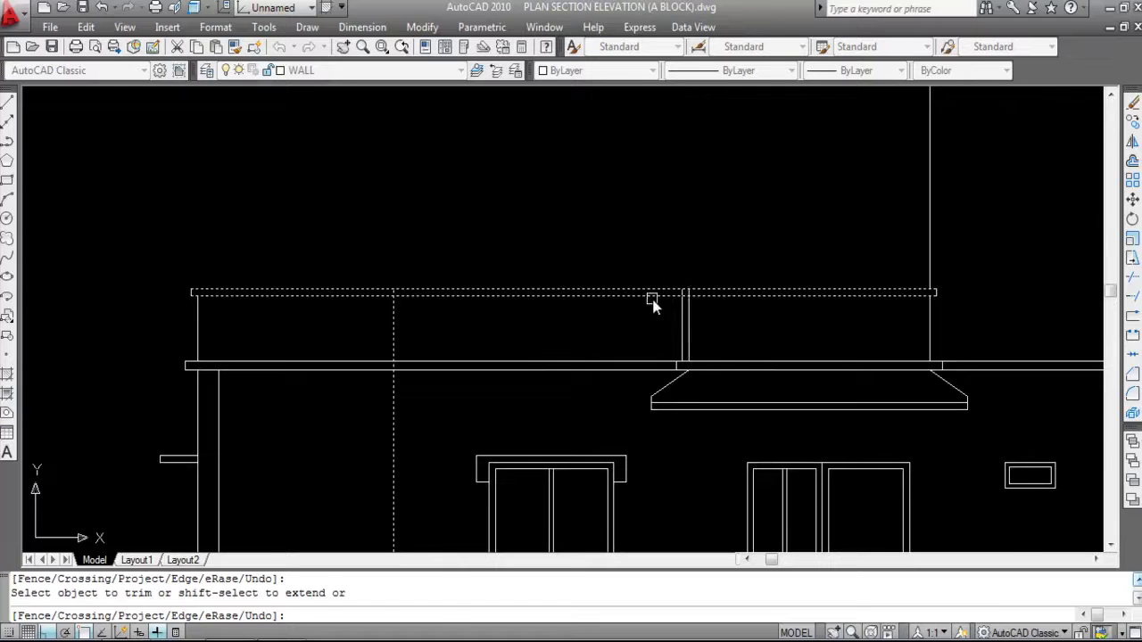
Trim both parapet lines between the wall line left of the first window and the balcony's left verticals.
scroll(704, 305, up, 3)
click(670, 310)
click(654, 254)
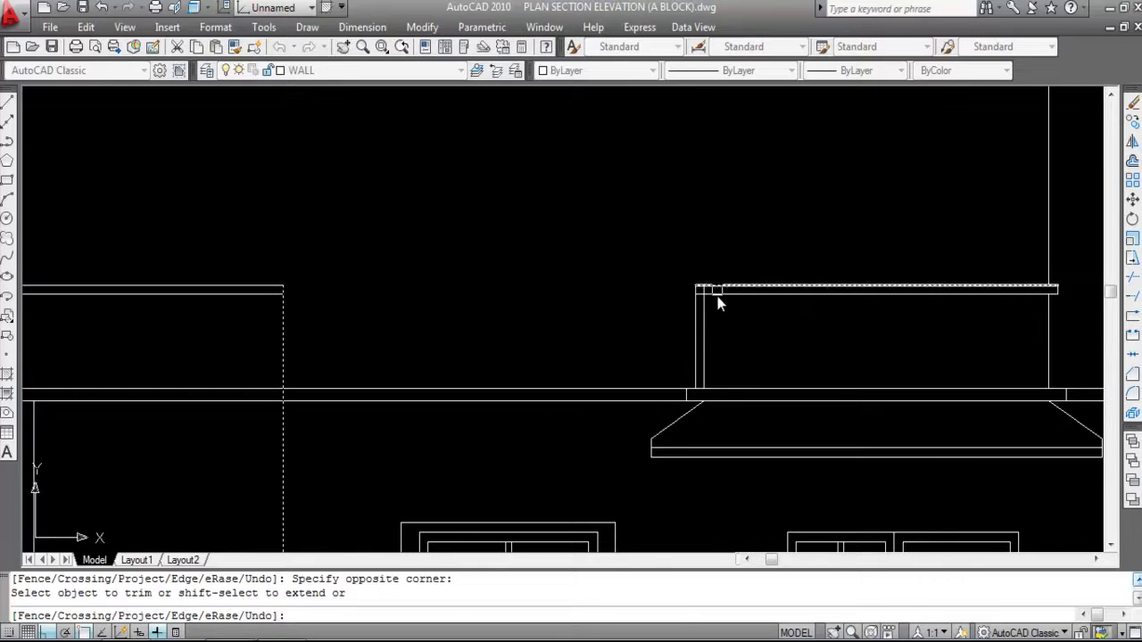
Trim the outer left balcony vertical below the coping and the inner vertical's piece inside the coping.
click(697, 326)
scroll(698, 315, up, 2)
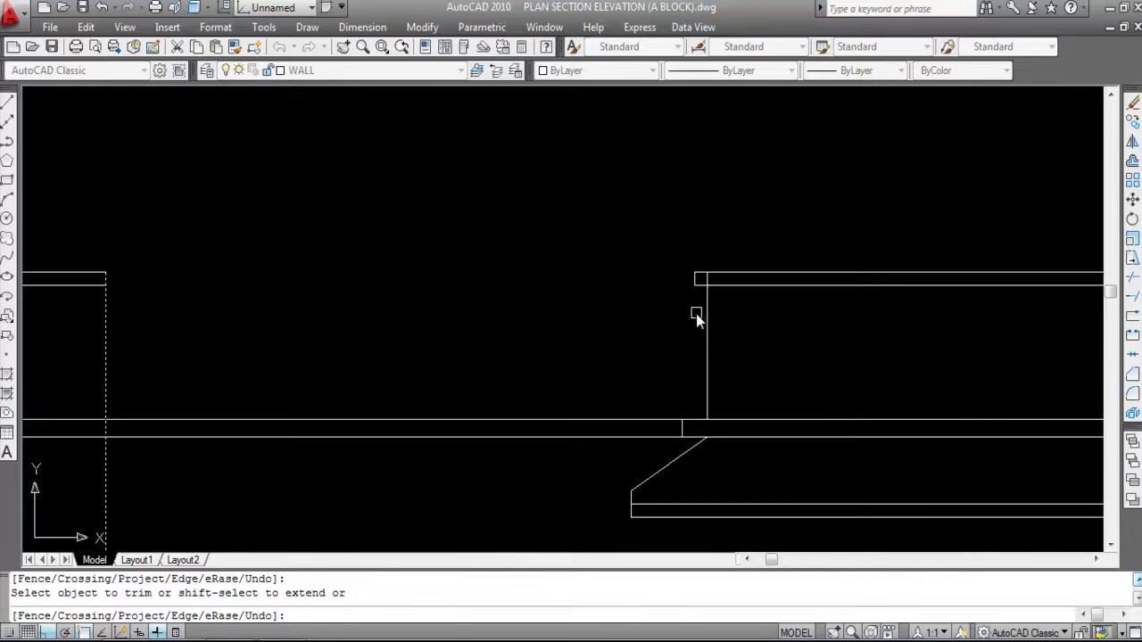
scroll(664, 262, down, 5)
scroll(681, 268, up, 6)
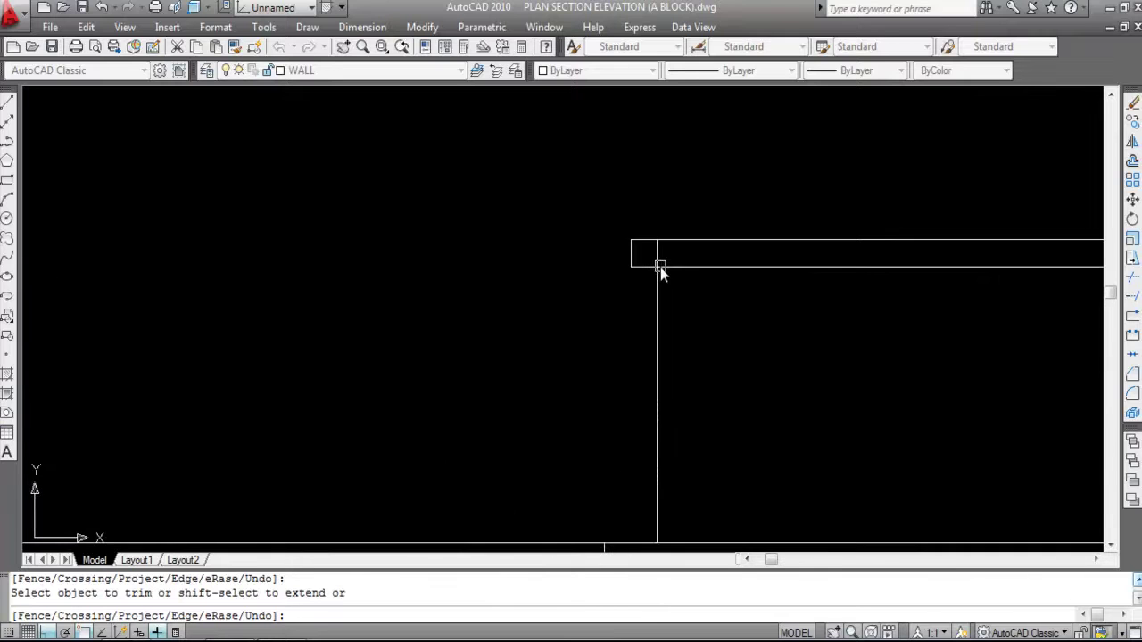
scroll(660, 257, down, 4)
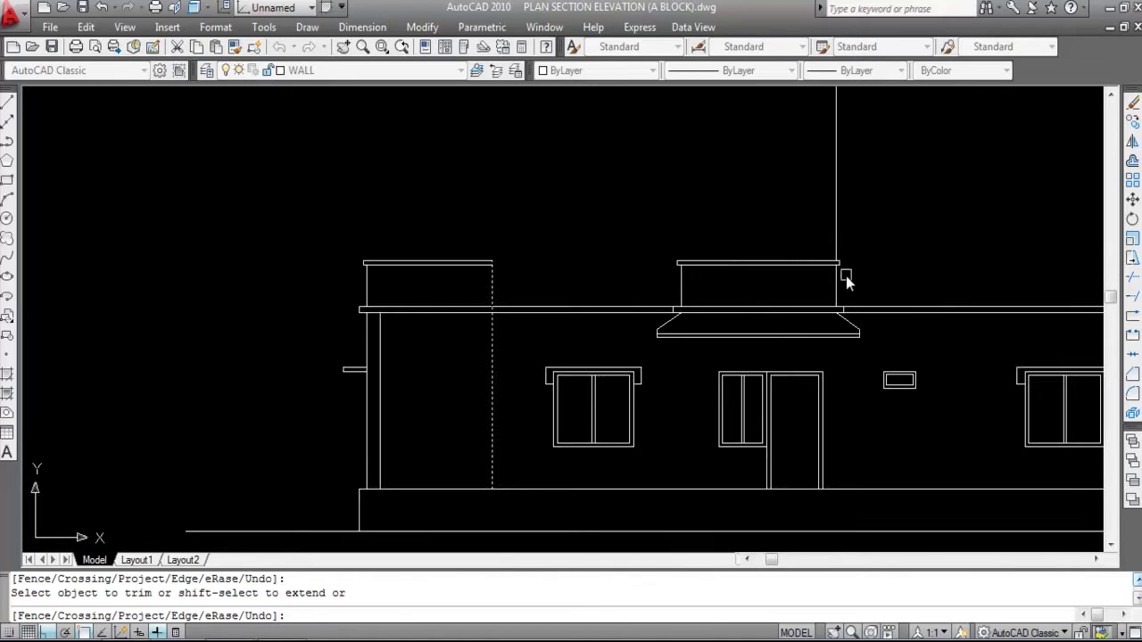
Erase the long projection line rising above the right end of the balcony parapet.
click(887, 214)
click(773, 178)
scroll(782, 370, down, 5)
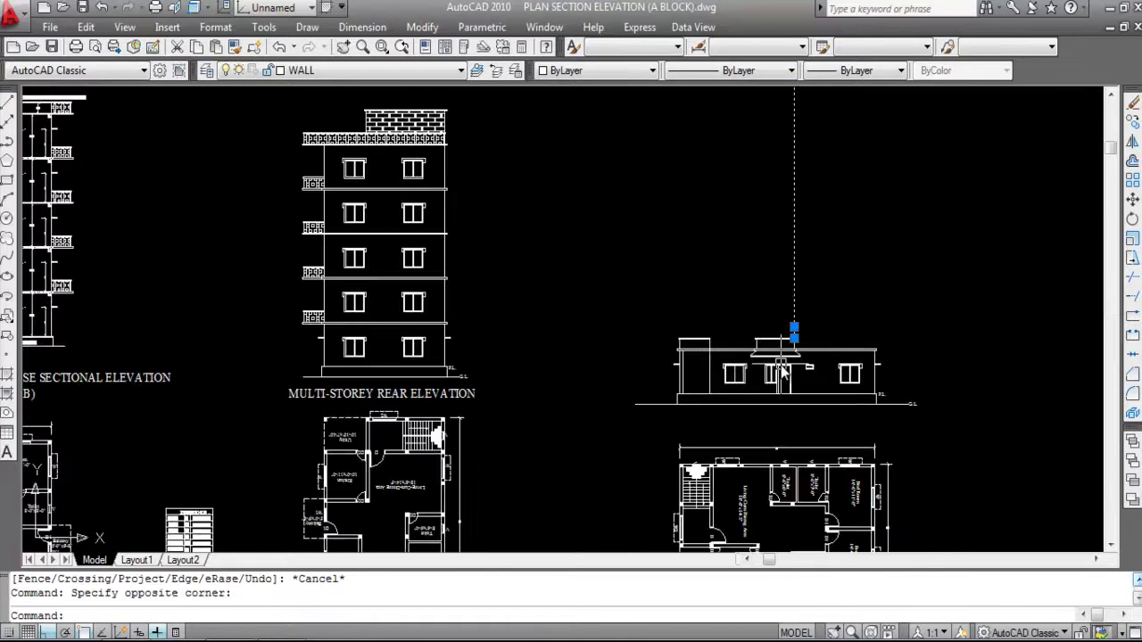
key(Delete)
Trim the vertical wall line left of the first window where it crosses the roof slab band.
scroll(781, 353, up, 5)
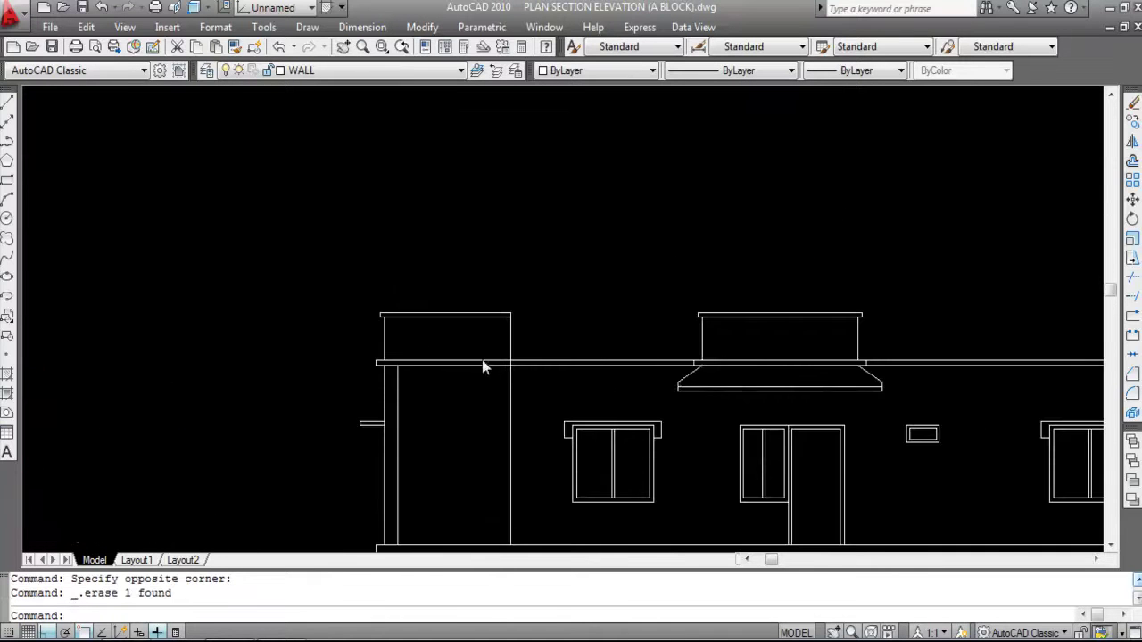
scroll(482, 361, up, 2)
key(Return)
scroll(612, 288, down, 3)
scroll(586, 344, up, 2)
key(Return)
scroll(578, 298, up, 4)
scroll(581, 298, up, 1)
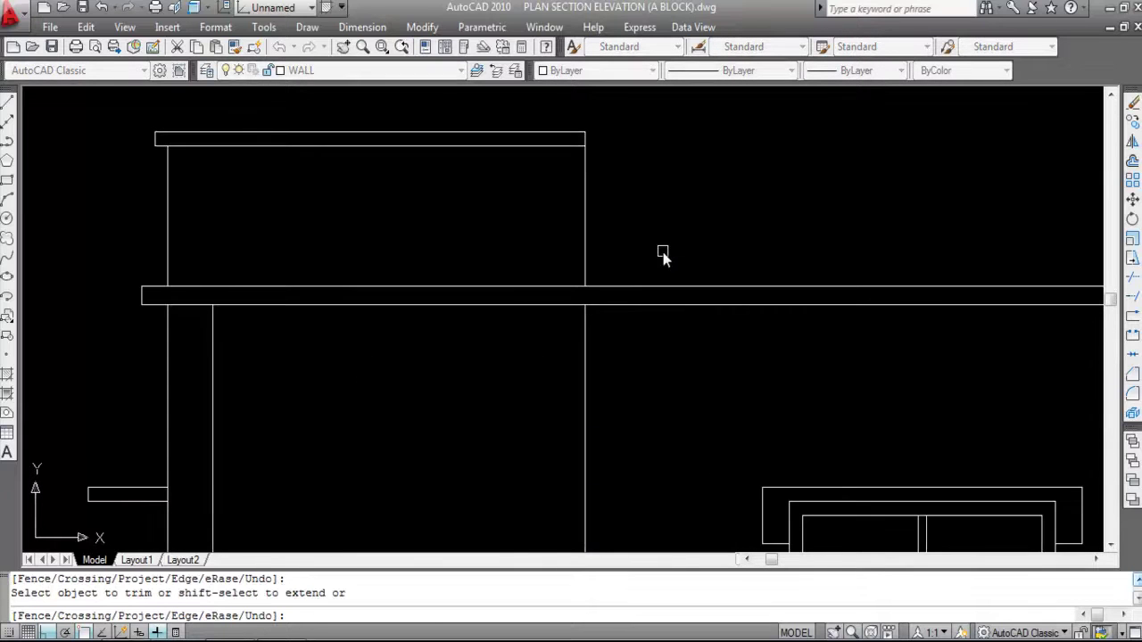
key(Escape)
scroll(551, 237, down, 4)
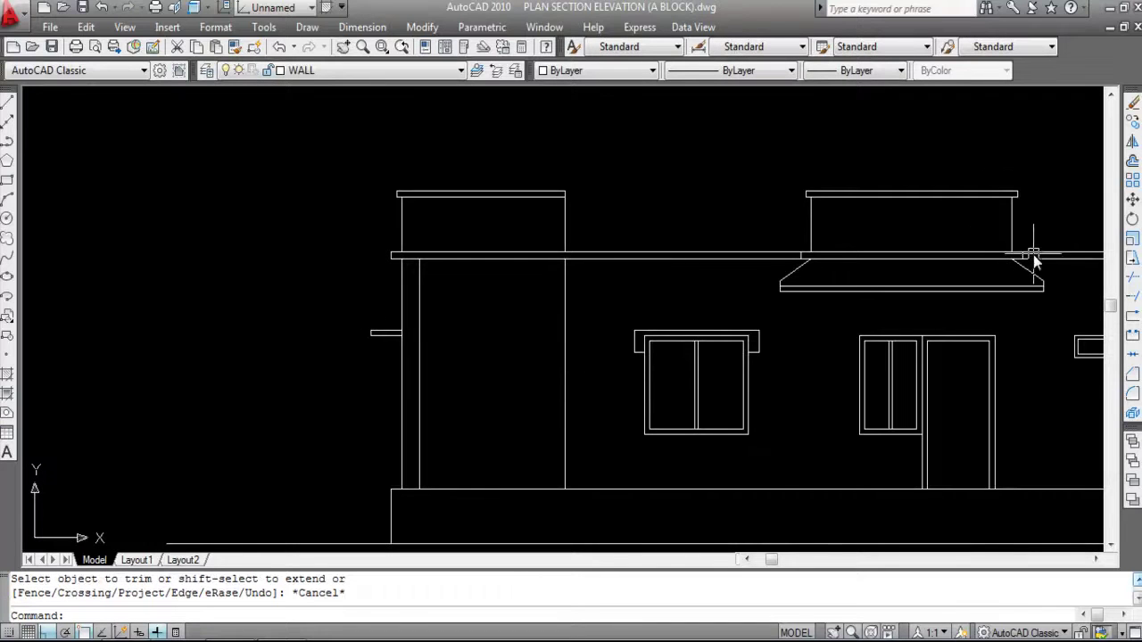
scroll(1030, 250, up, 2)
scroll(702, 255, up, 5)
click(720, 263)
click(614, 256)
scroll(615, 256, down, 2)
scroll(984, 255, up, 3)
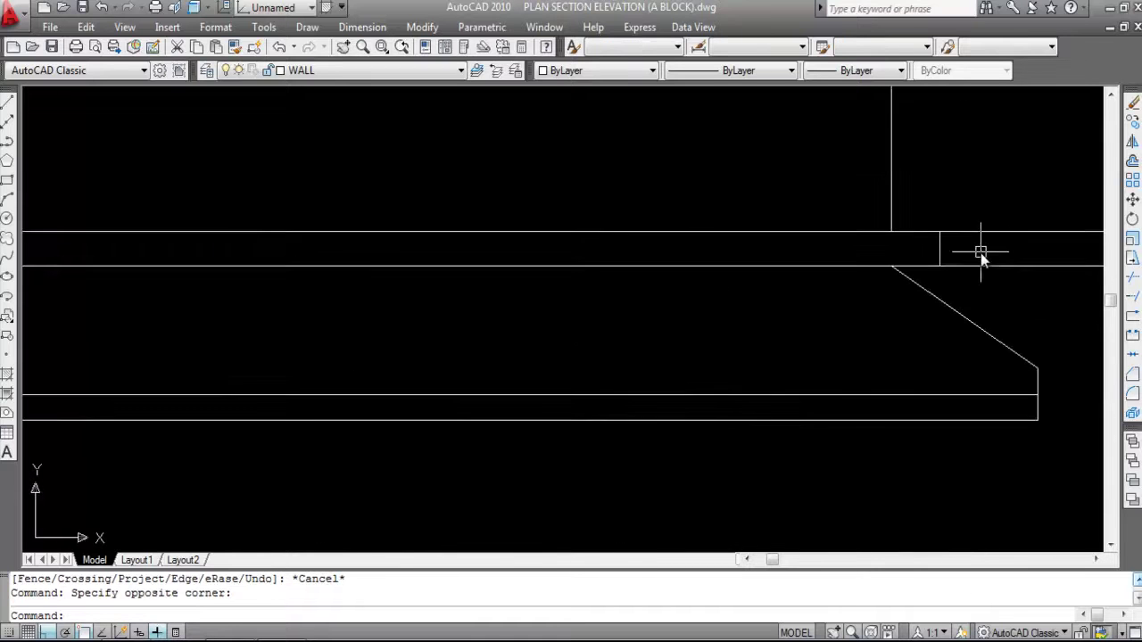
click(984, 255)
click(872, 250)
scroll(868, 279, down, 3)
scroll(773, 222, down, 4)
scroll(759, 334, up, 3)
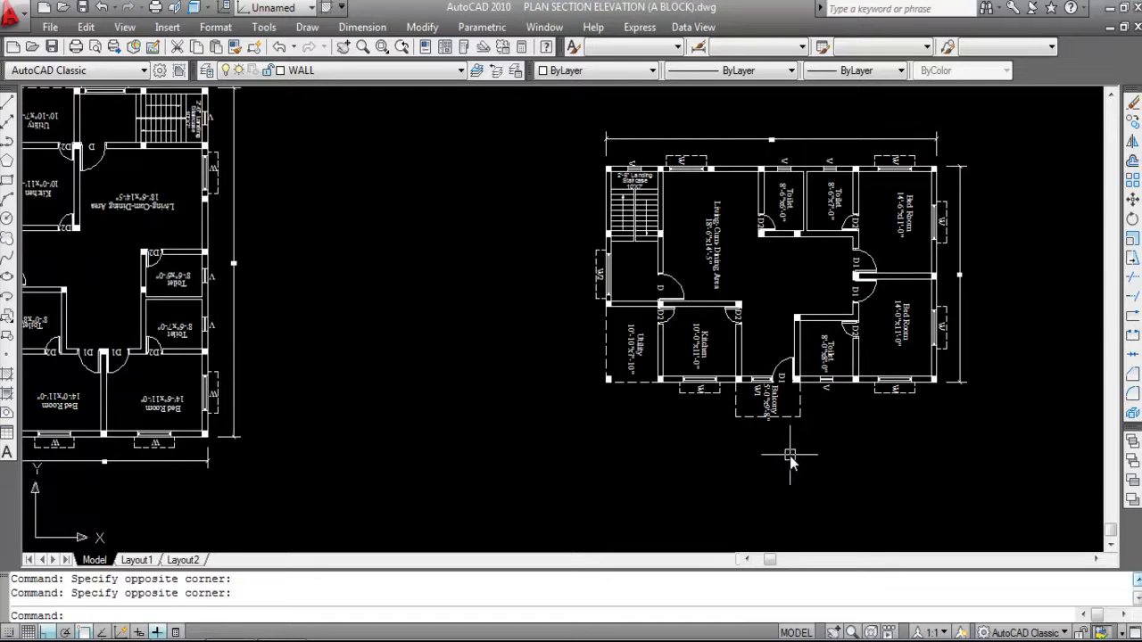
key(Escape)
Offset the roof slab's bottom line down 1'6" and the building's outermost left wall line outward by the same distance.
scroll(741, 460, down, 3)
scroll(772, 298, up, 5)
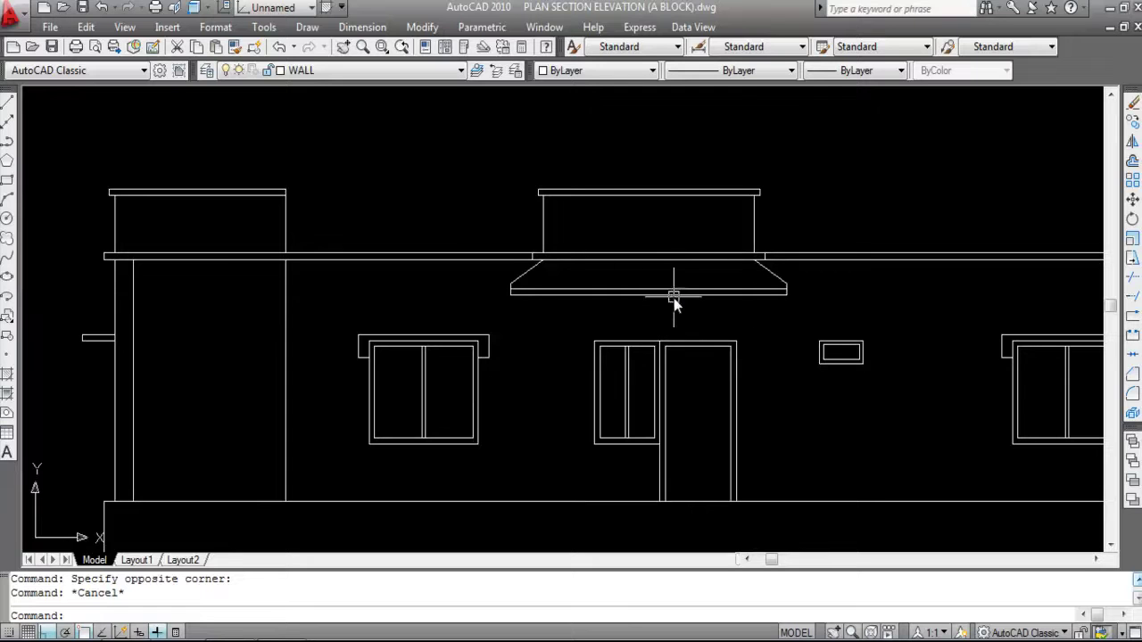
scroll(754, 215, down, 1)
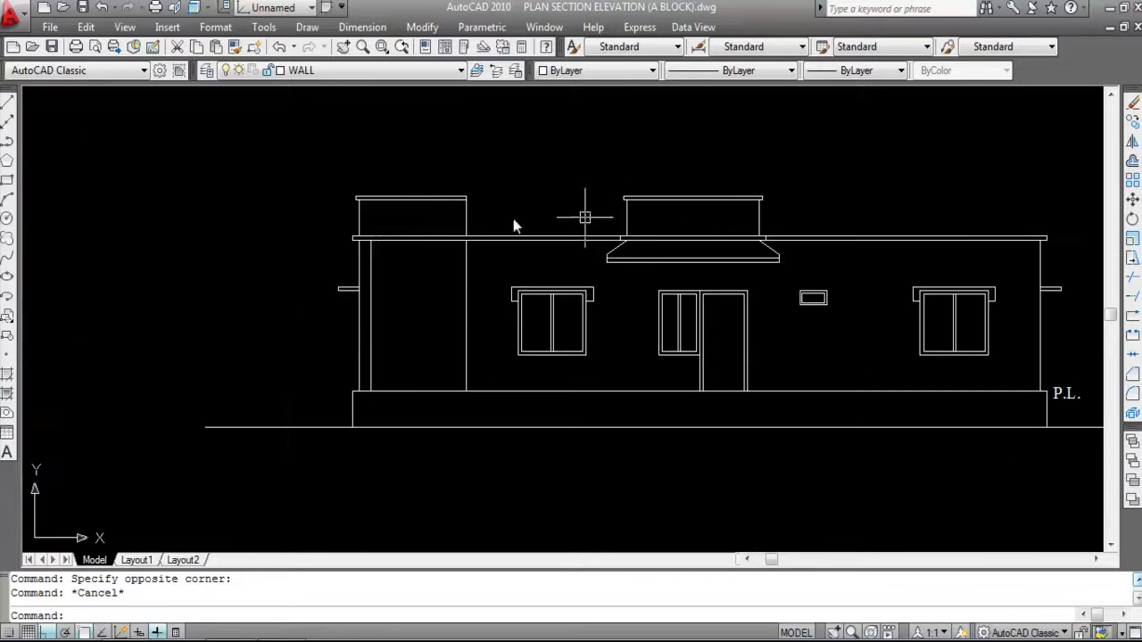
scroll(383, 217, up, 2)
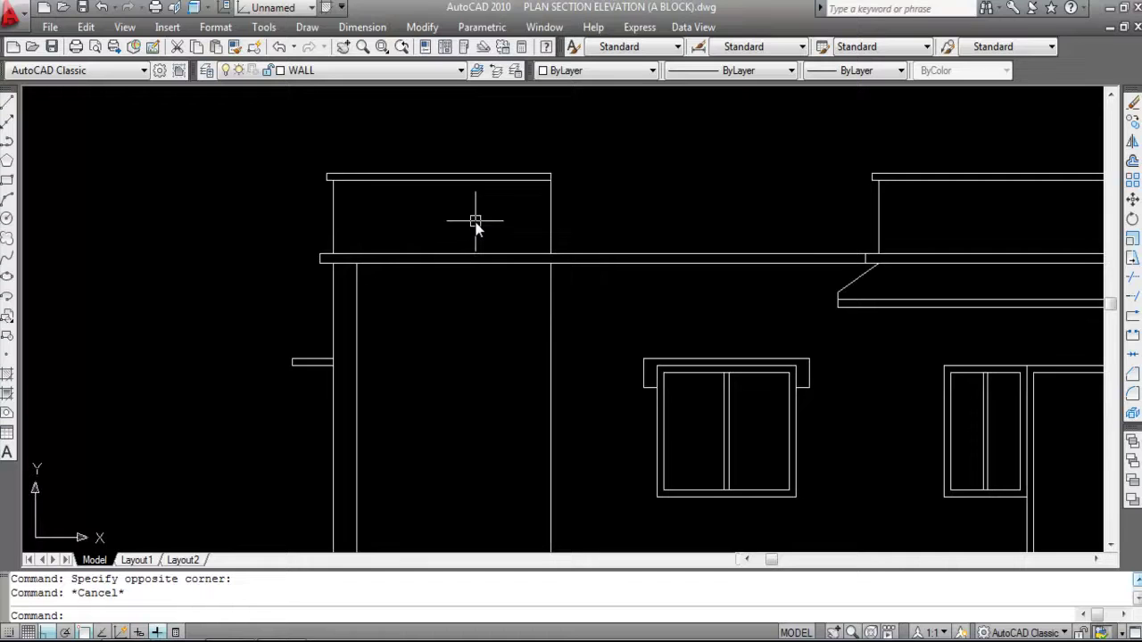
scroll(537, 180, down, 1)
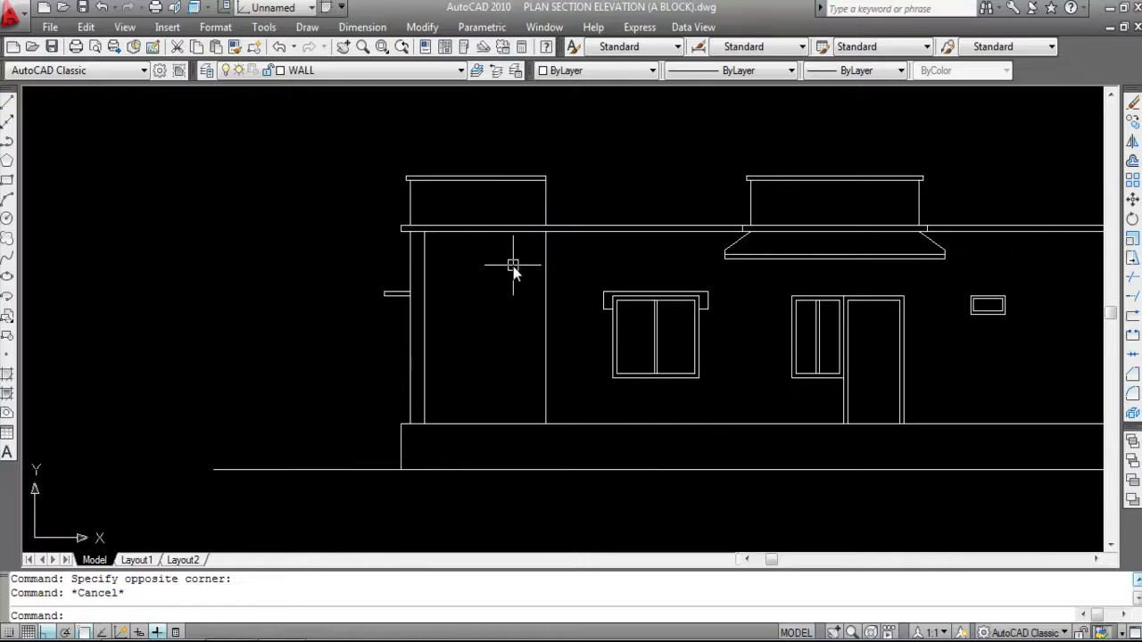
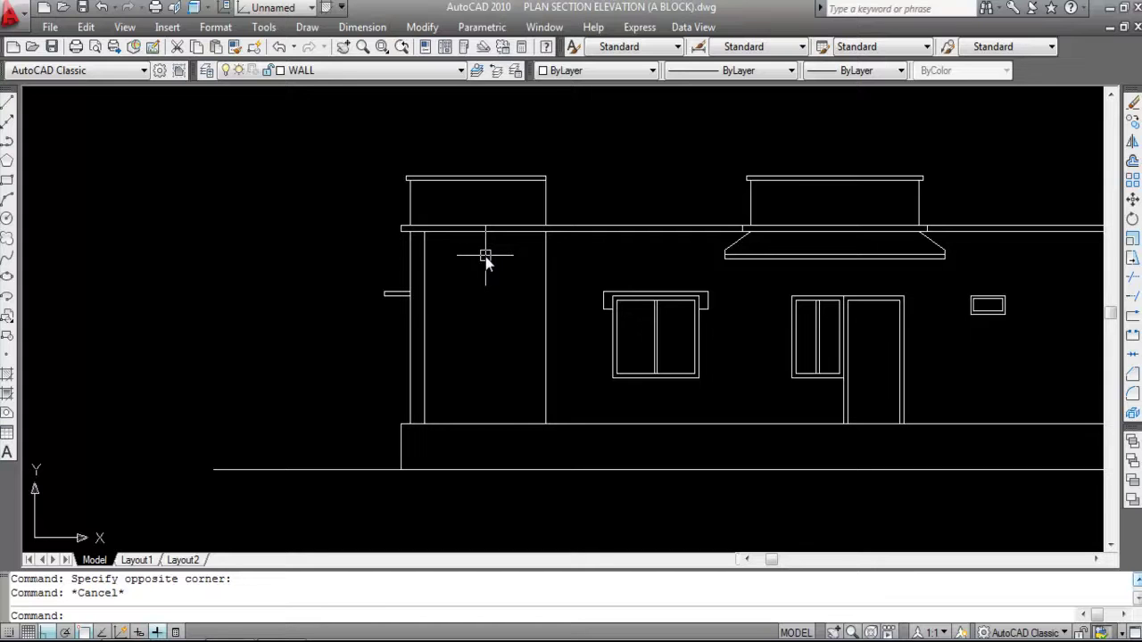
key(Return)
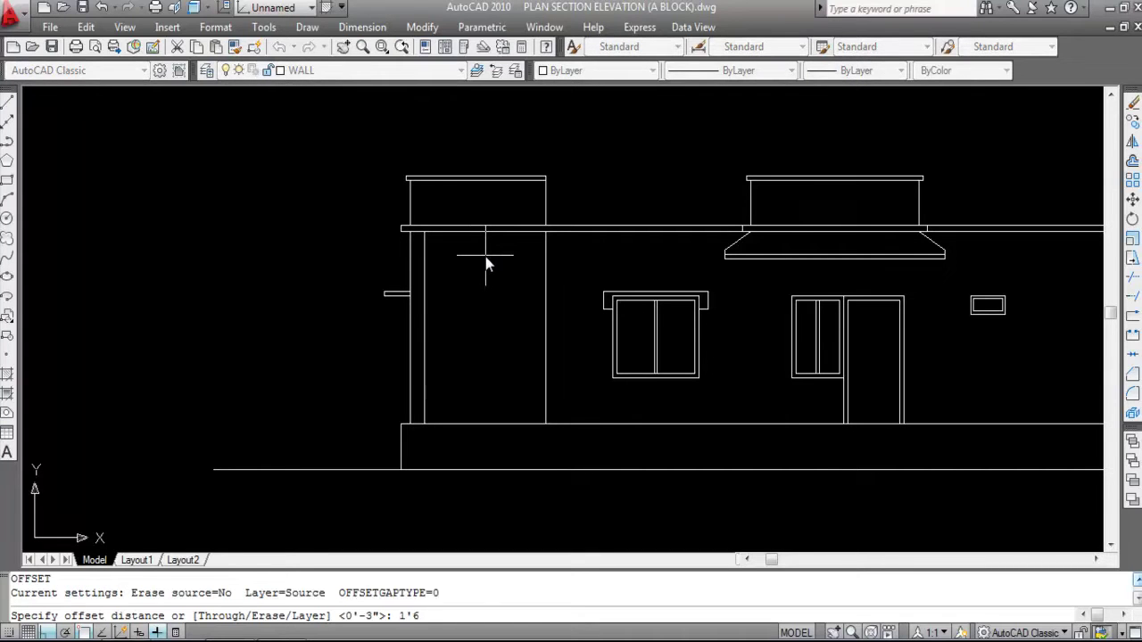
key(Return)
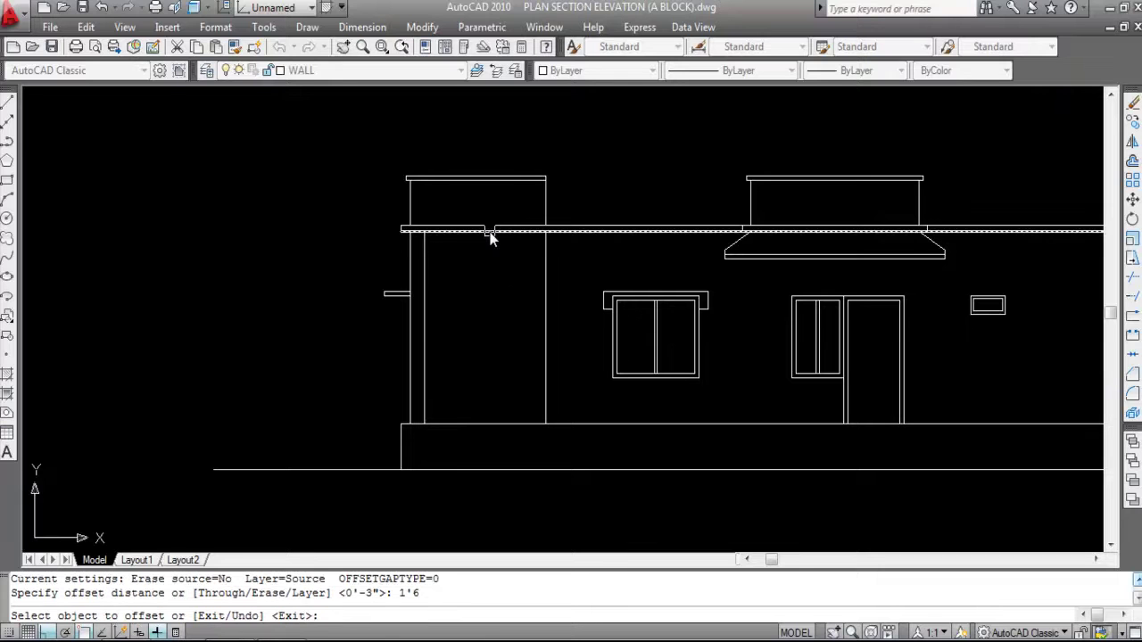
click(490, 232)
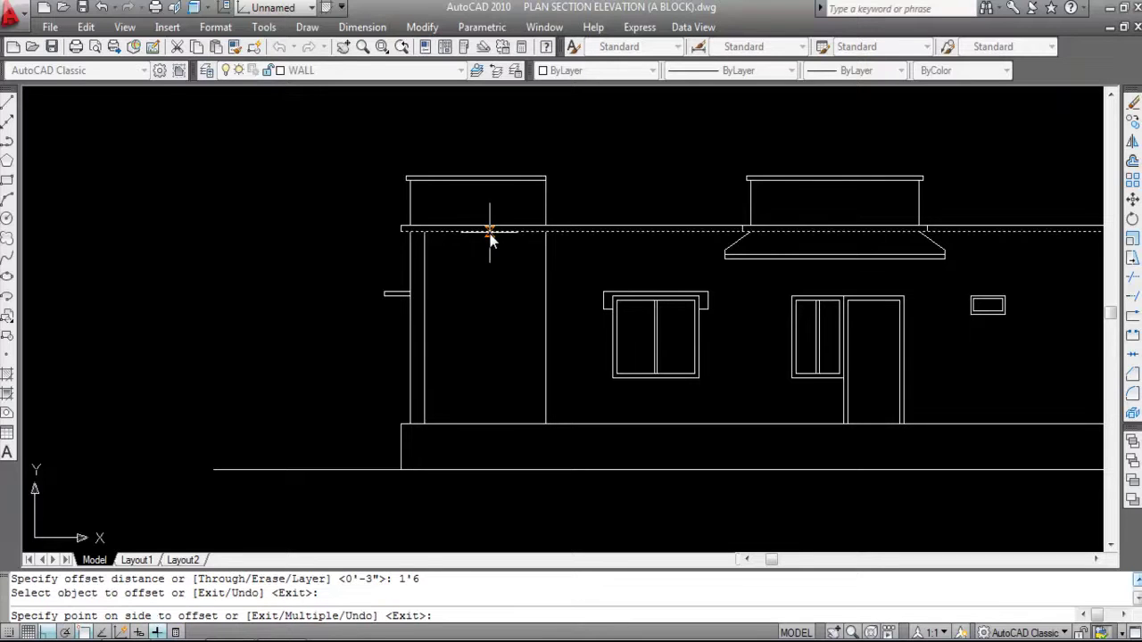
click(494, 301)
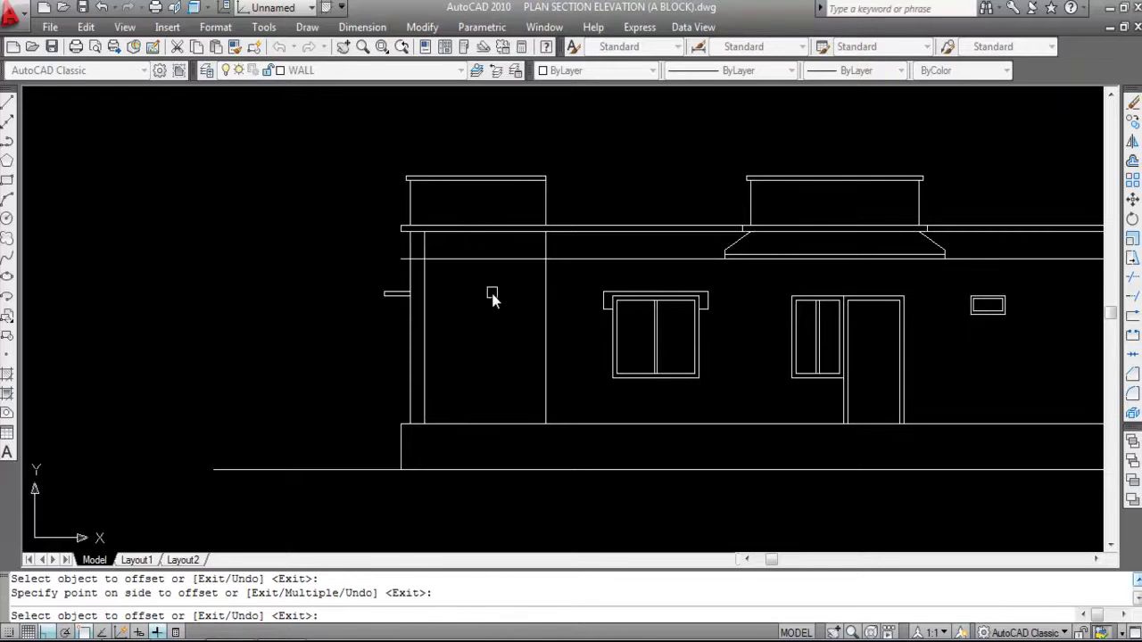
click(410, 243)
click(276, 247)
key(Escape)
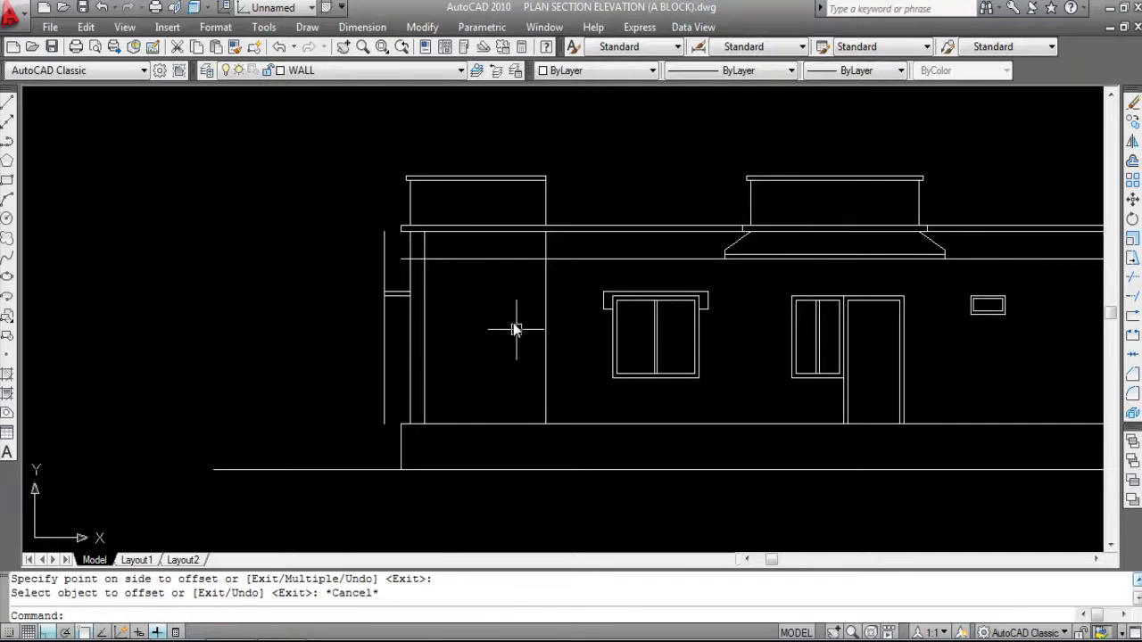
Extend the new horizontal line below the roof slab to the offset vertical line outside the left wall.
text(EX)
key(Return)
click(383, 269)
key(Return)
click(471, 259)
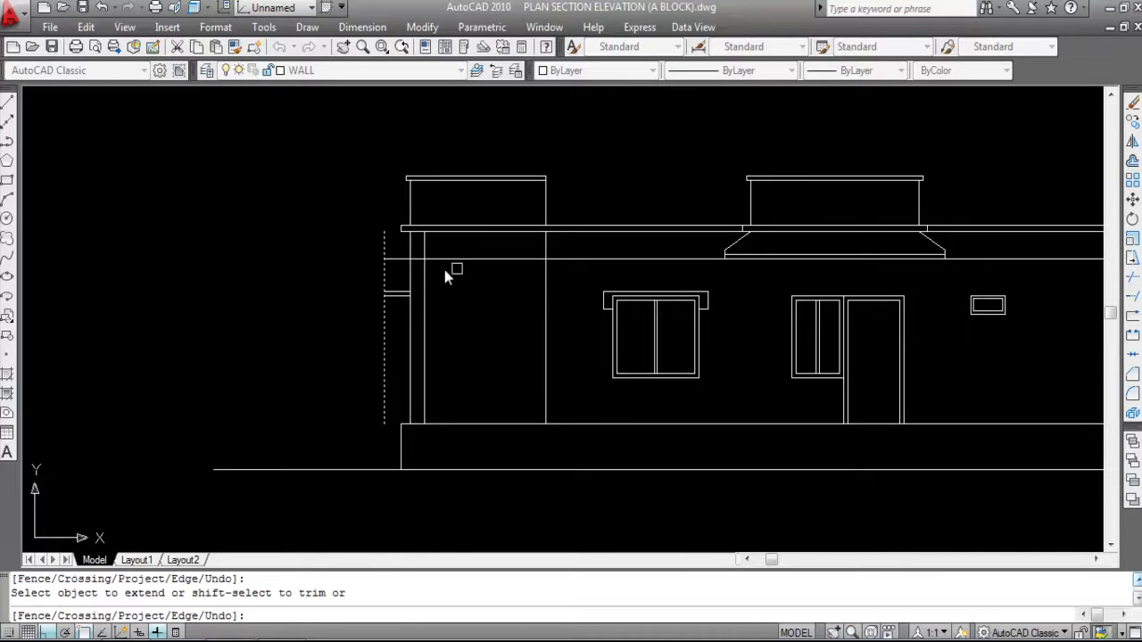
key(Escape)
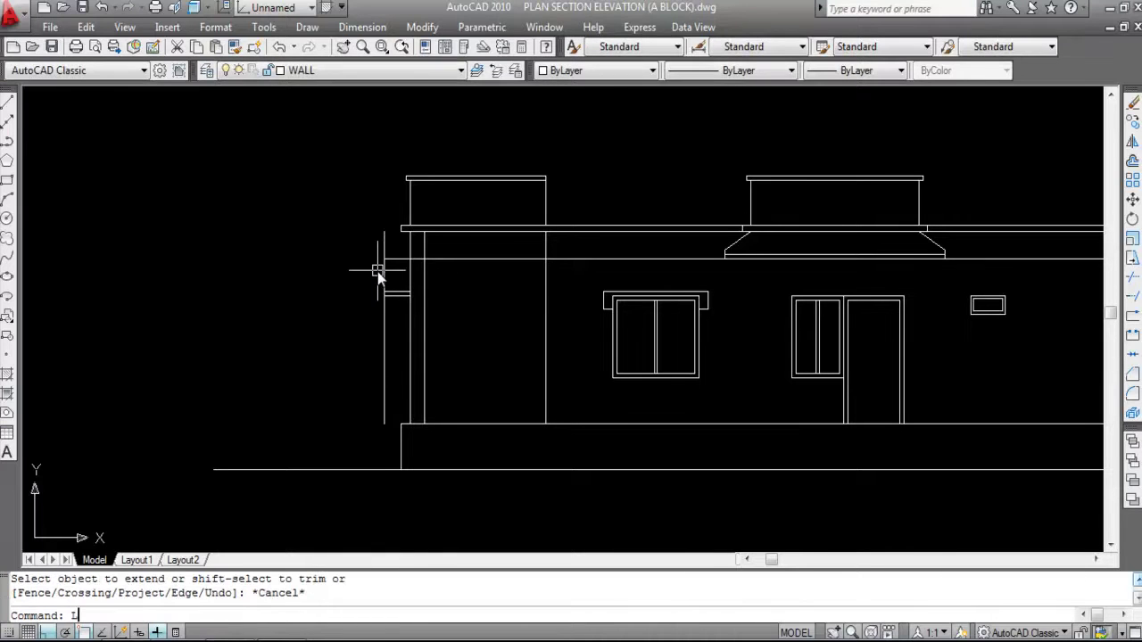
Draw the left canopy's 6-inch outer edge and its slope up to the slab-wall corner, then erase the offset vertical guide line.
text(L)
key(Return)
click(384, 258)
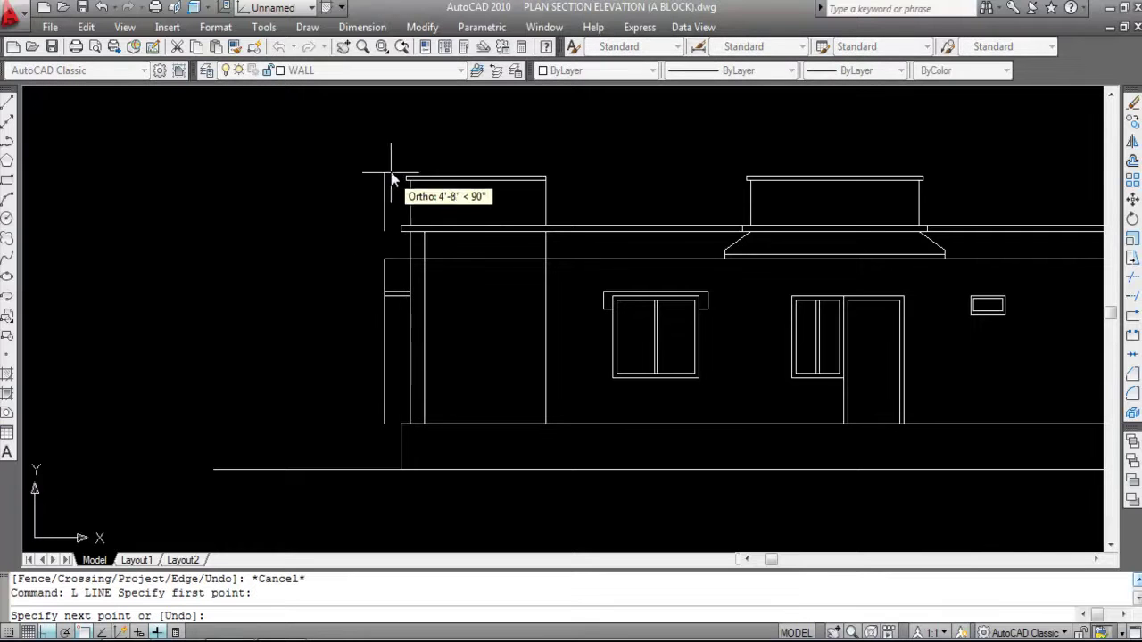
text(6)
key(Return)
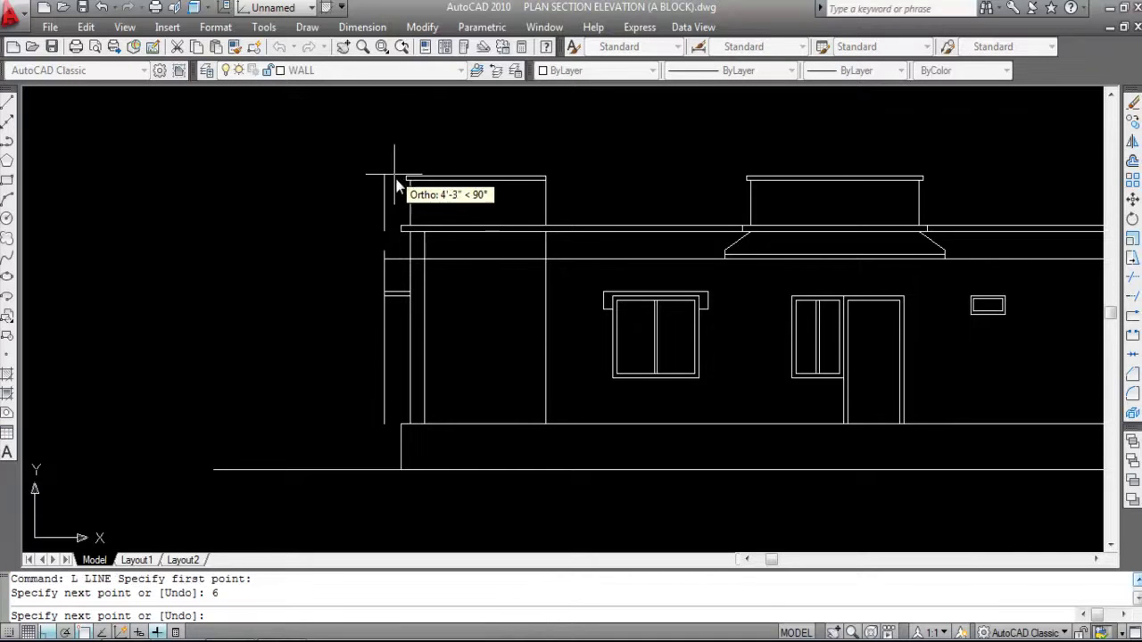
scroll(431, 232, up, 2)
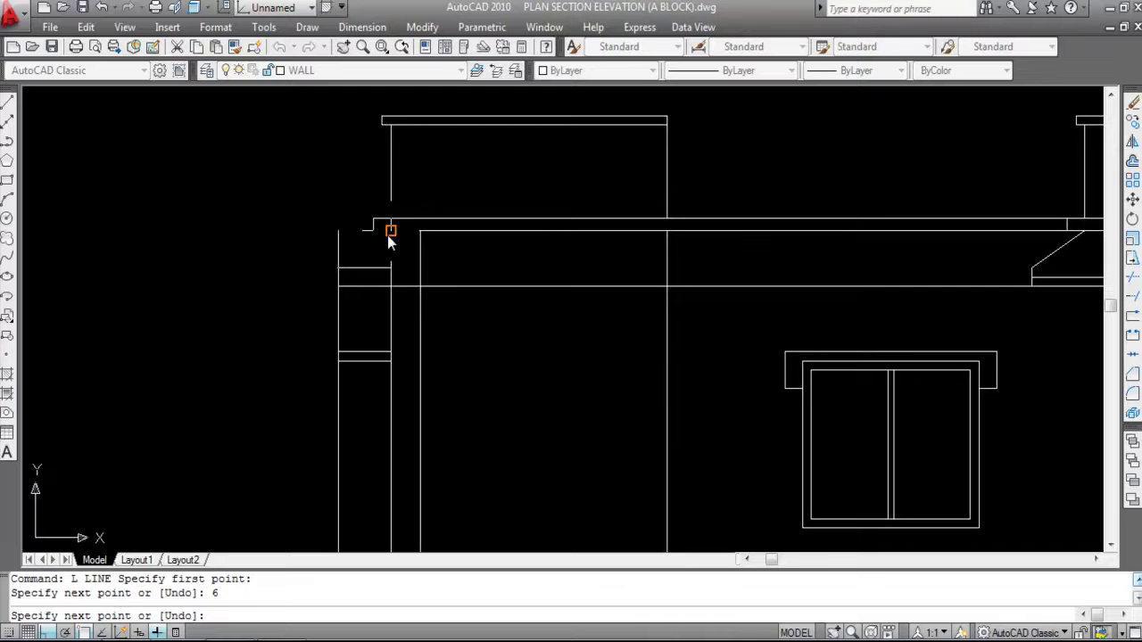
click(389, 234)
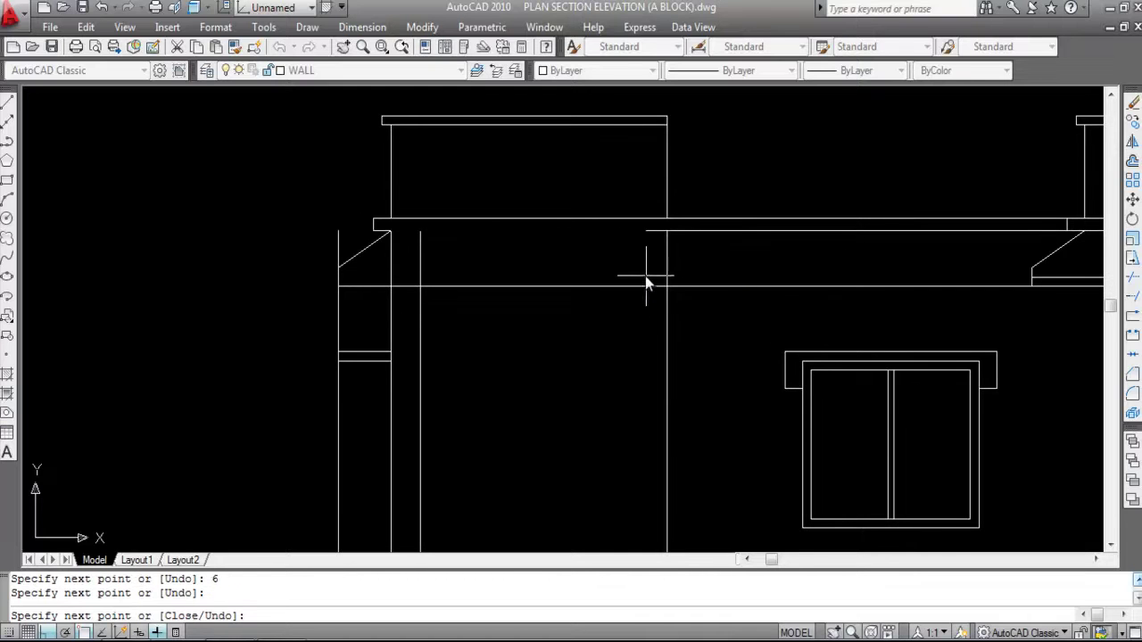
key(Escape)
click(339, 268)
key(Delete)
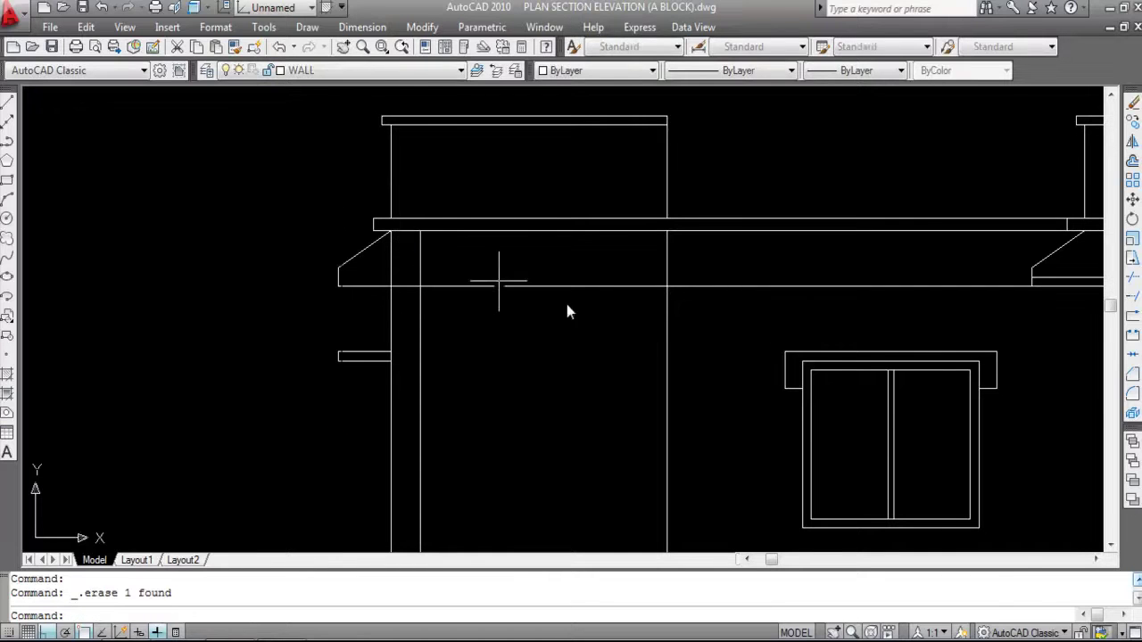
Trim the left canopy's bottom line beyond the vertical wall line left of the first window.
scroll(550, 273, down, 2)
text(T)
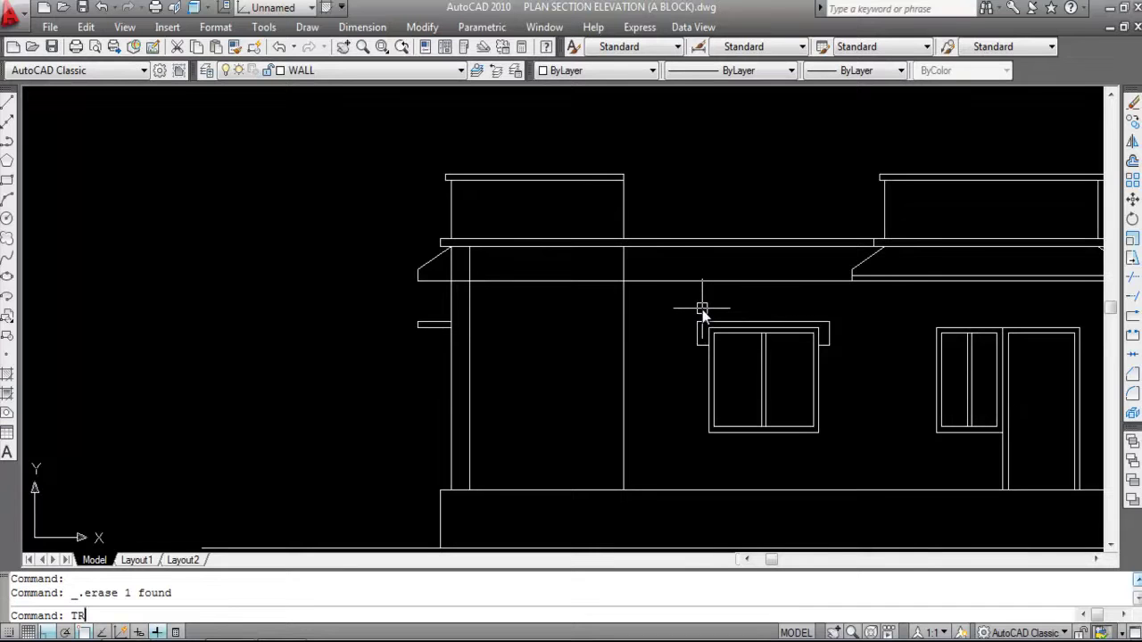
text(R)
key(Return)
scroll(847, 286, up, 2)
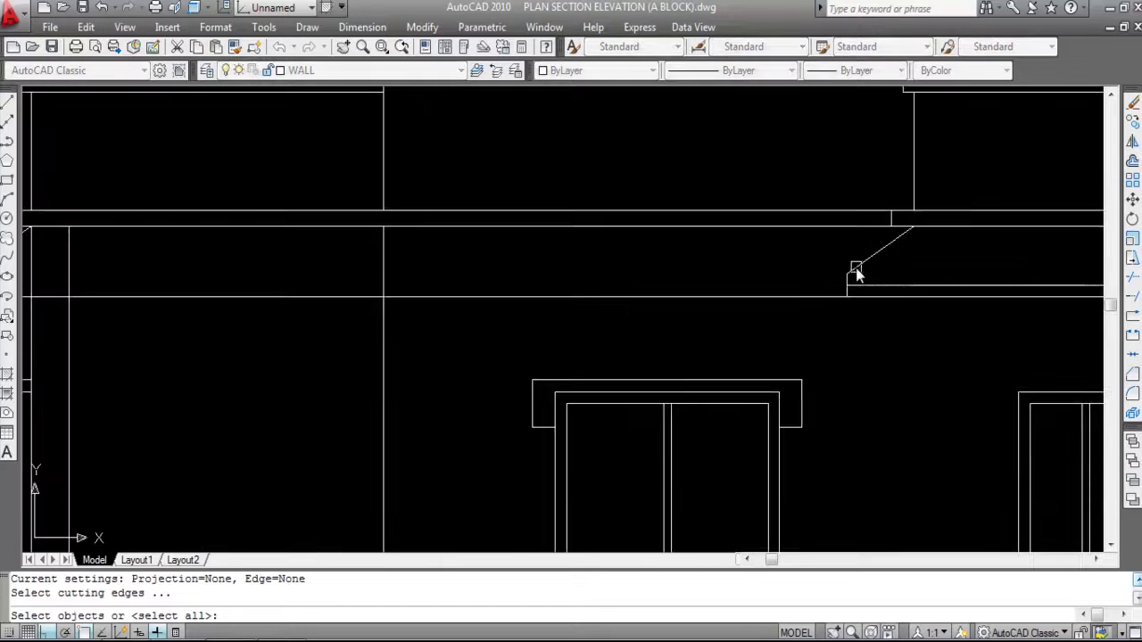
scroll(809, 308, down, 1)
click(511, 268)
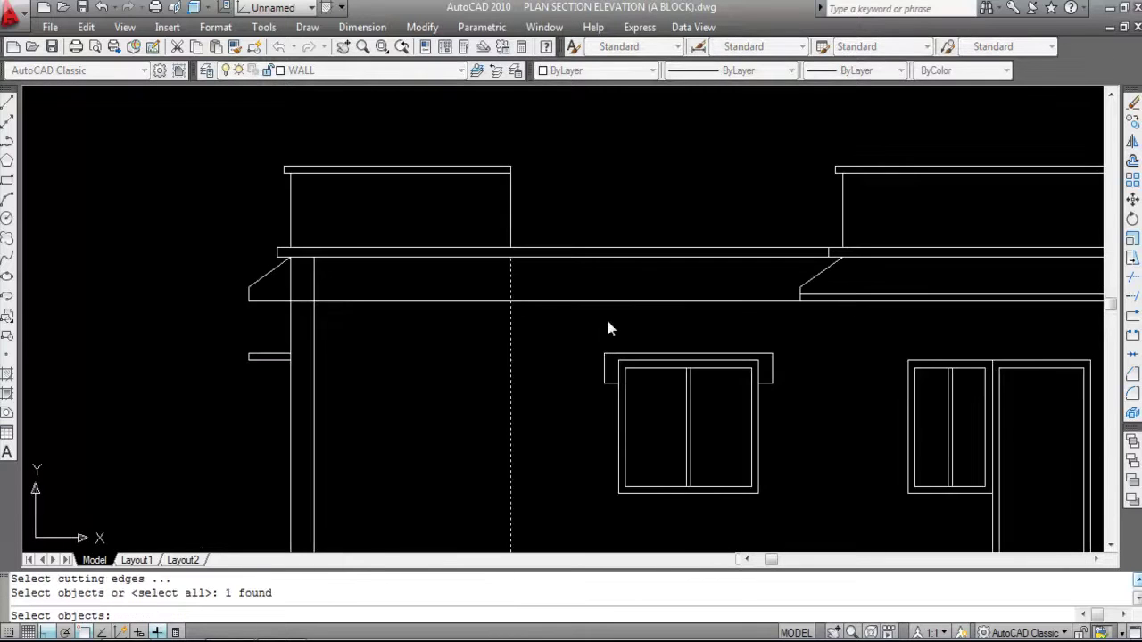
key(Return)
click(609, 303)
scroll(610, 306, down, 3)
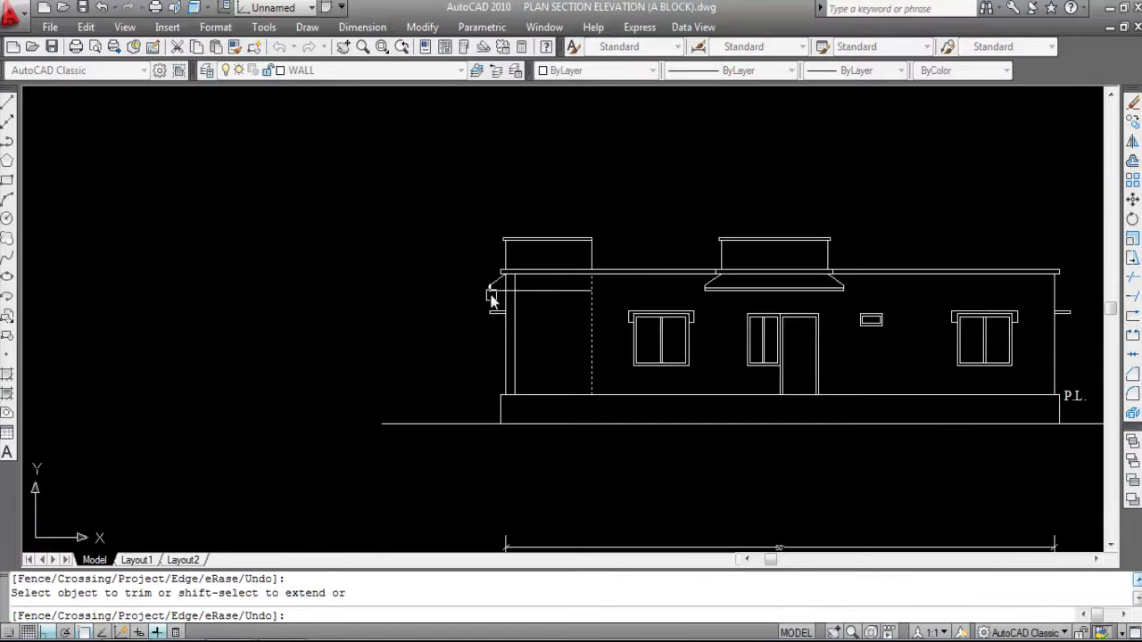
scroll(520, 305, up, 2)
key(Escape)
scroll(751, 330, down, 3)
Trim the outer wall line and the adjacent column line where they cross the left canopy, between its bottom line and the slab.
scroll(622, 299, up, 2)
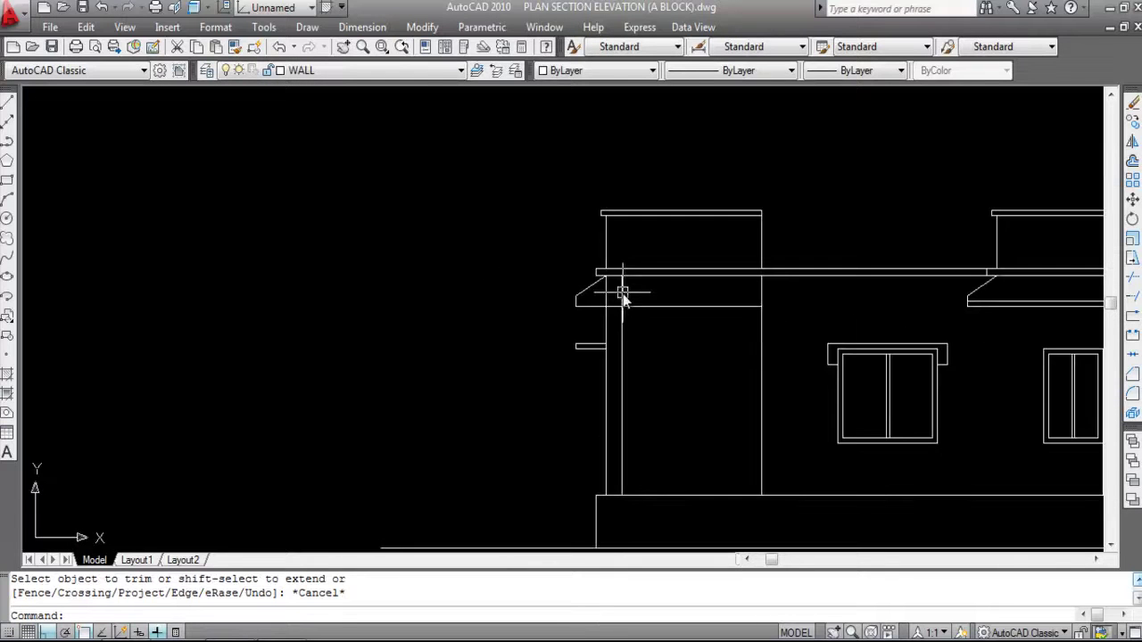
scroll(621, 285, up, 3)
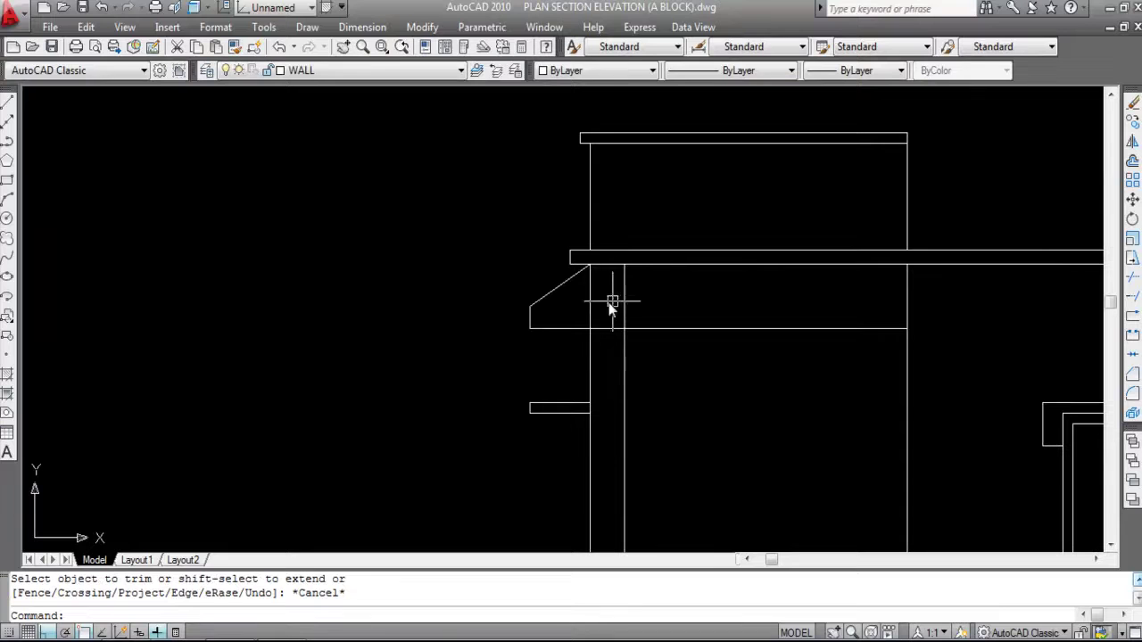
scroll(638, 299, down, 2)
scroll(638, 302, down, 2)
text(T)
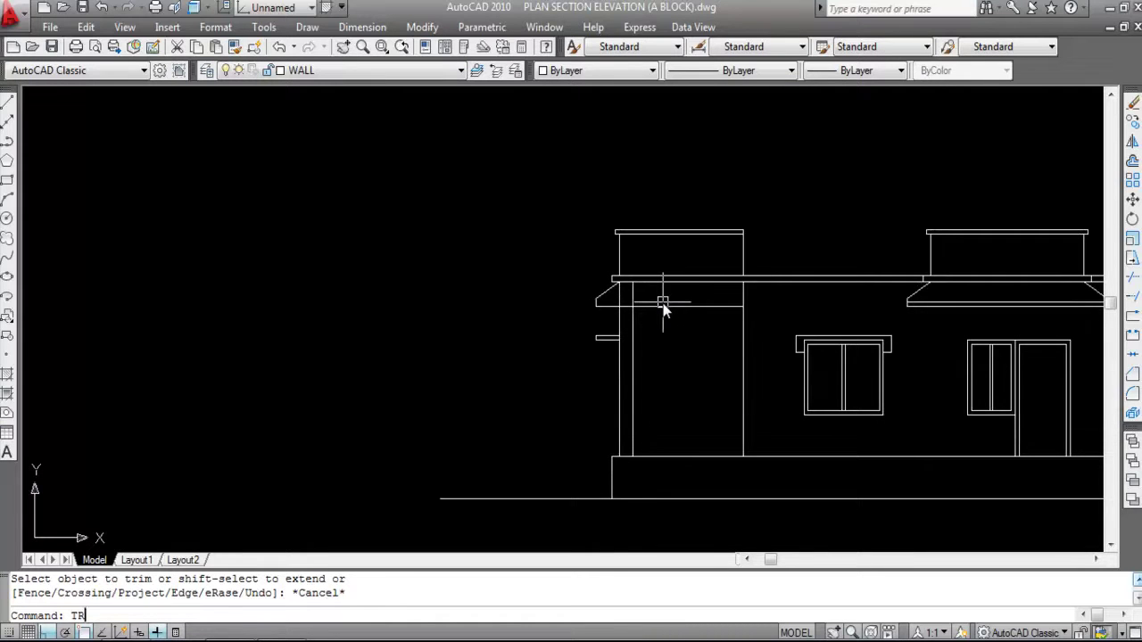
text(R)
key(Return)
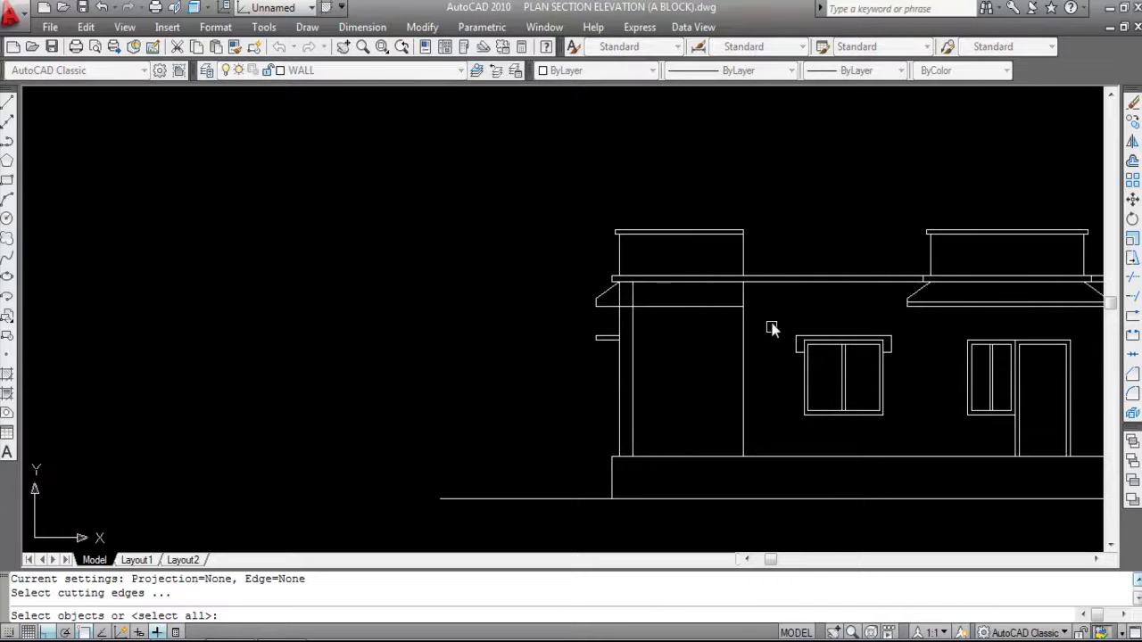
scroll(618, 291, up, 2)
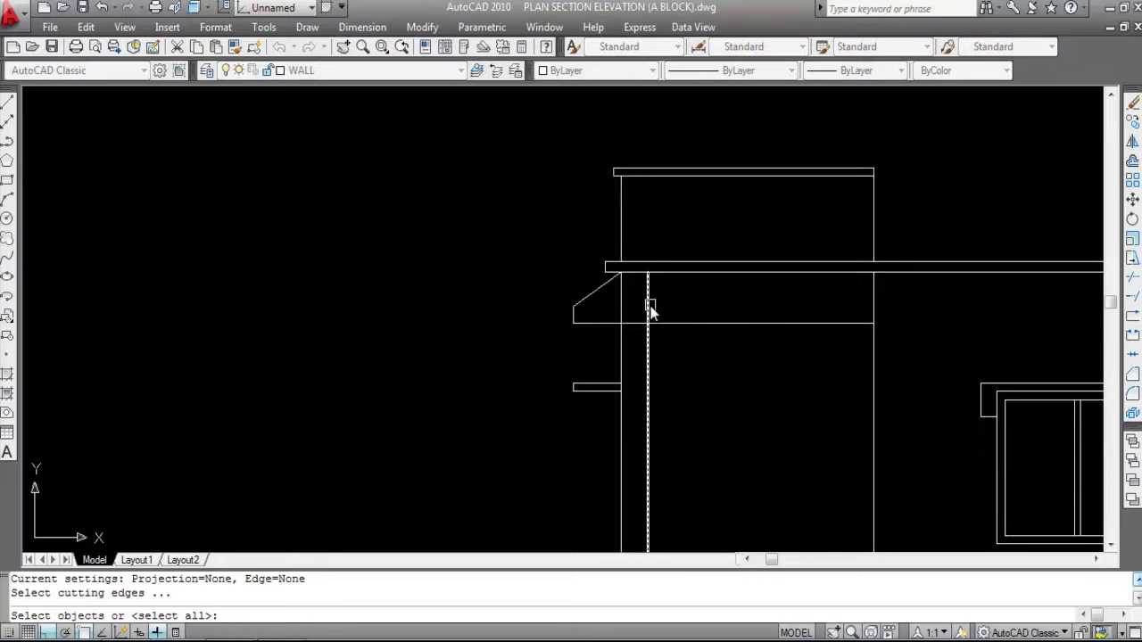
key(Return)
click(648, 308)
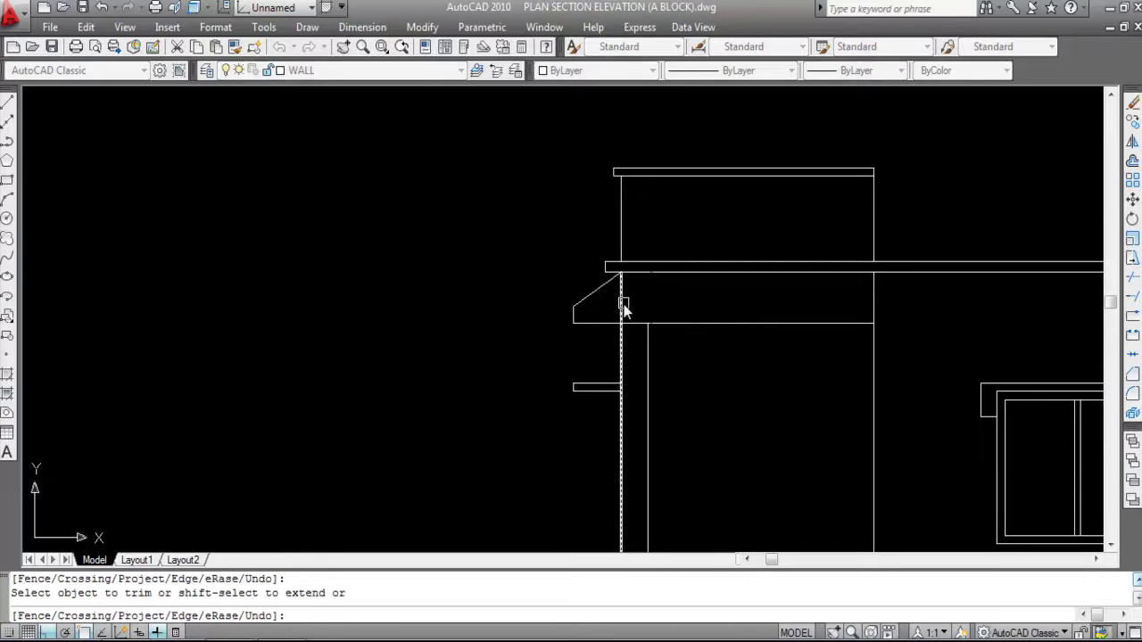
scroll(676, 305, down, 3)
key(Escape)
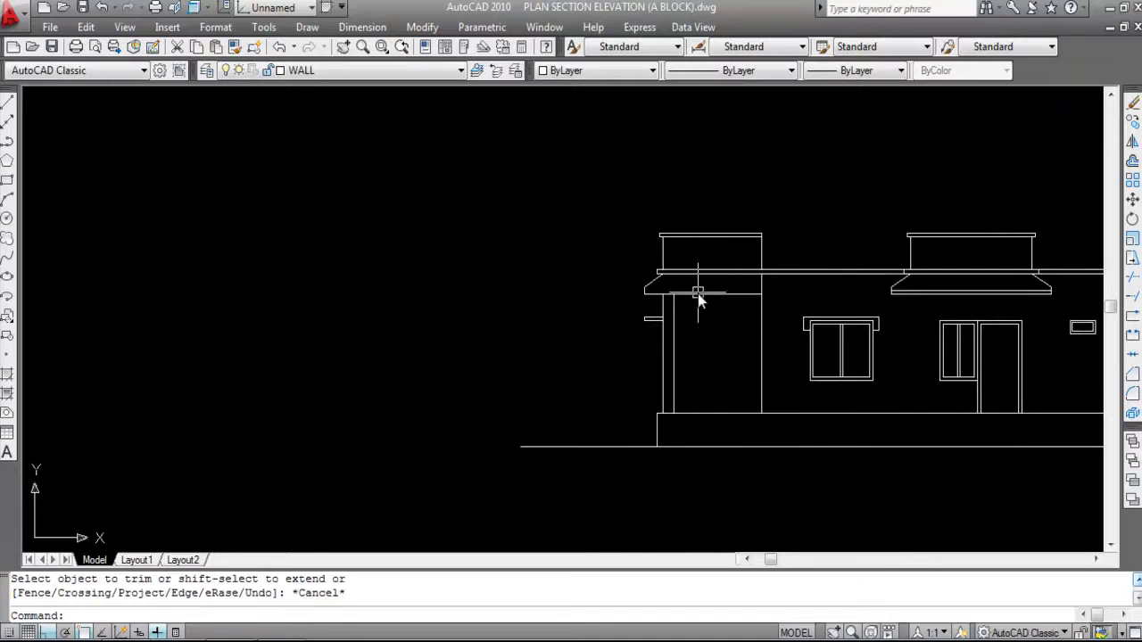
Compare the elevation's left canopy and parapets with the utility and balcony areas in the floor plan below.
scroll(686, 295, up, 2)
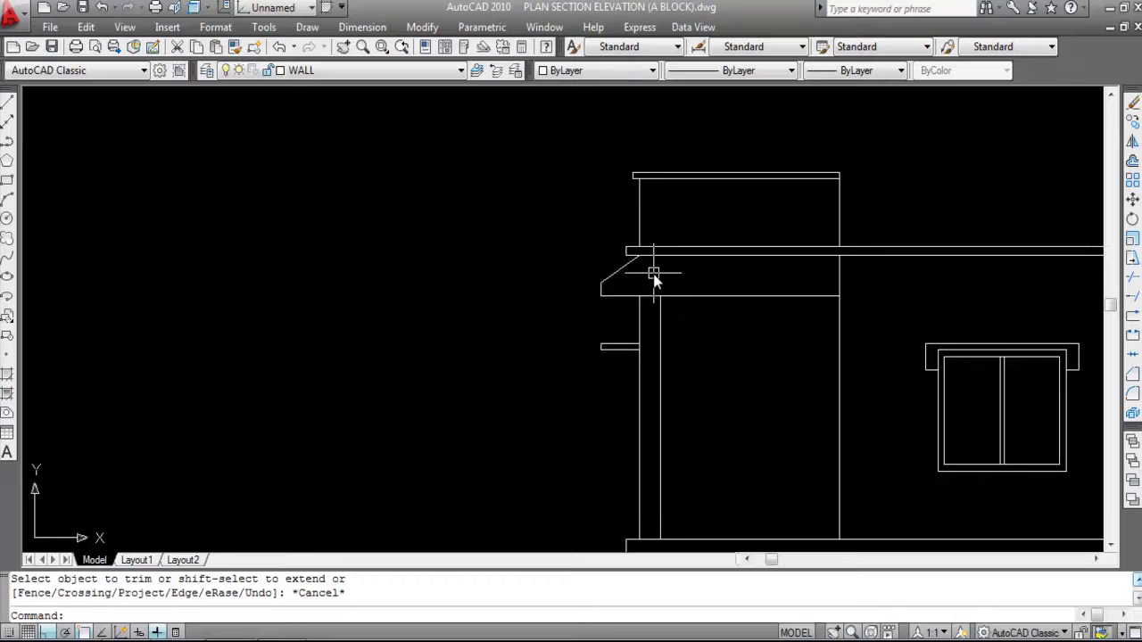
scroll(654, 276, down, 2)
scroll(638, 276, down, 3)
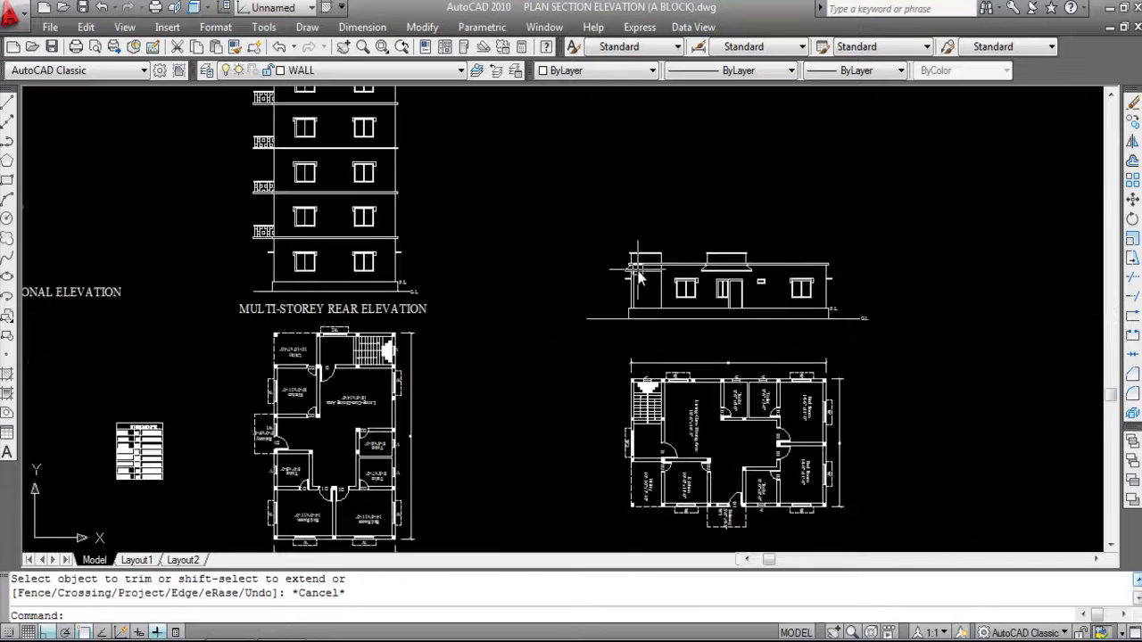
scroll(669, 276, up, 3)
scroll(693, 278, up, 2)
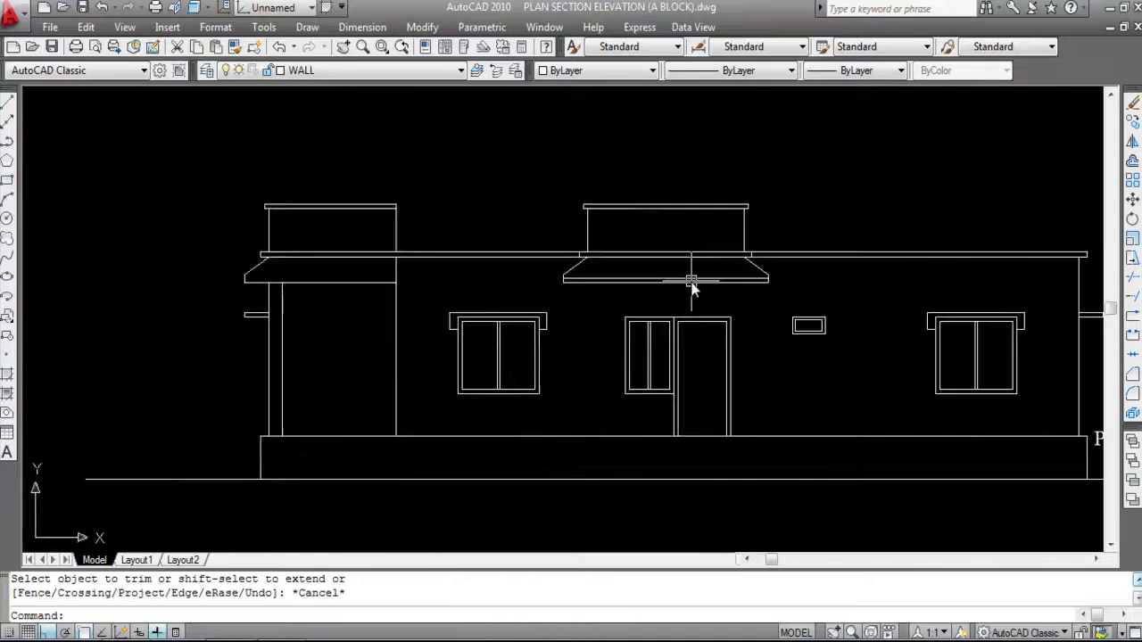
scroll(767, 250, down, 5)
scroll(737, 251, down, 2)
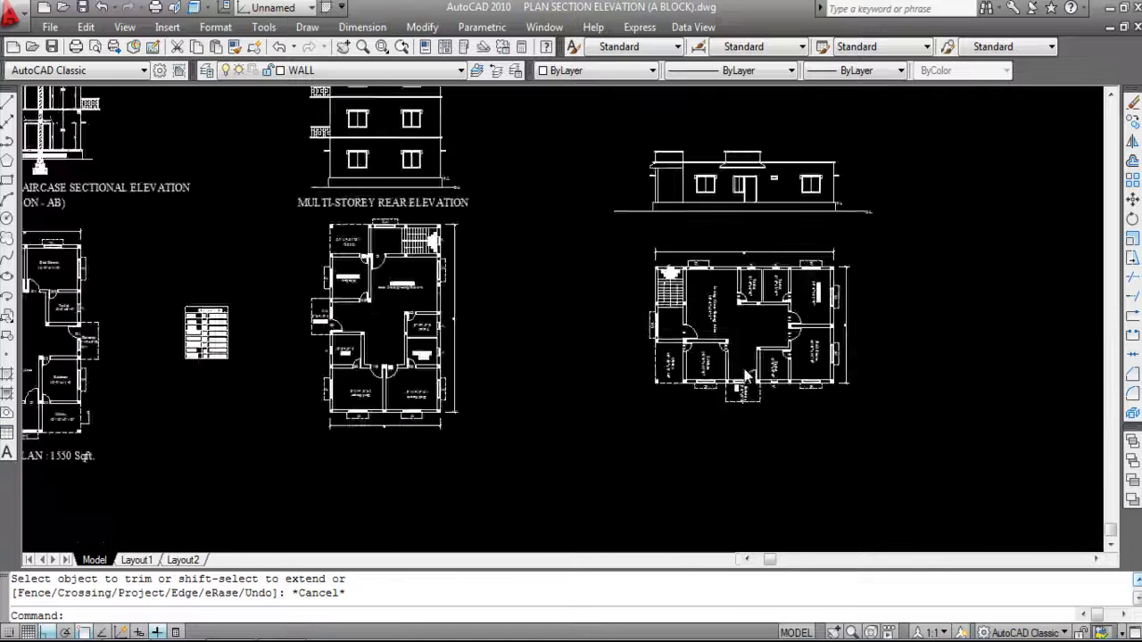
scroll(758, 407, up, 5)
scroll(792, 491, down, 1)
scroll(791, 489, down, 2)
scroll(767, 289, up, 5)
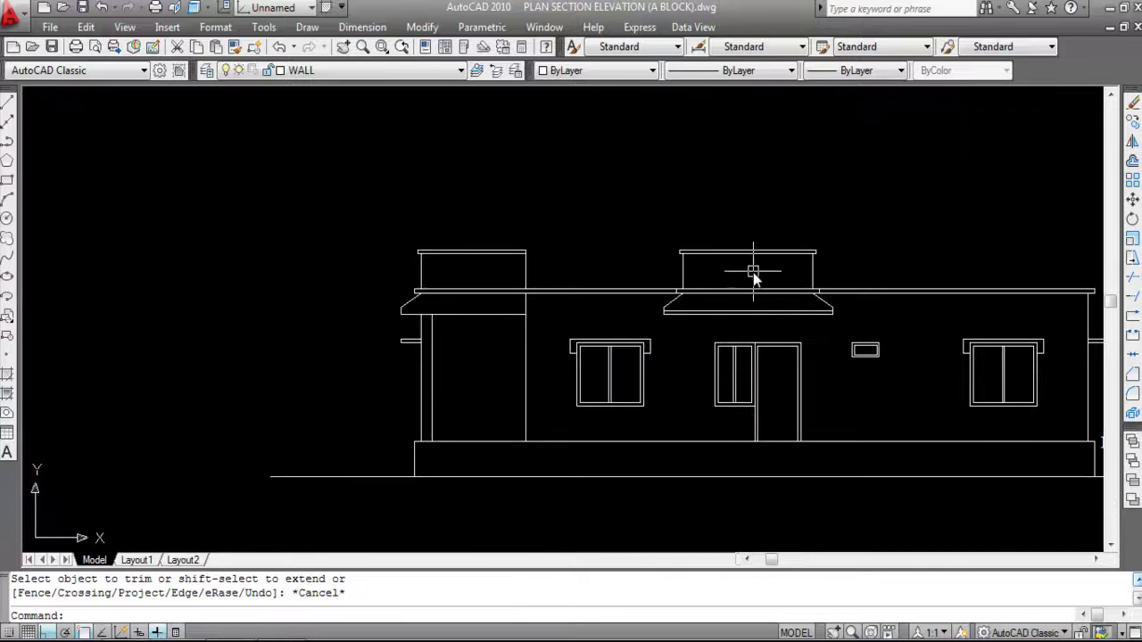
scroll(607, 272, down, 3)
scroll(566, 249, up, 4)
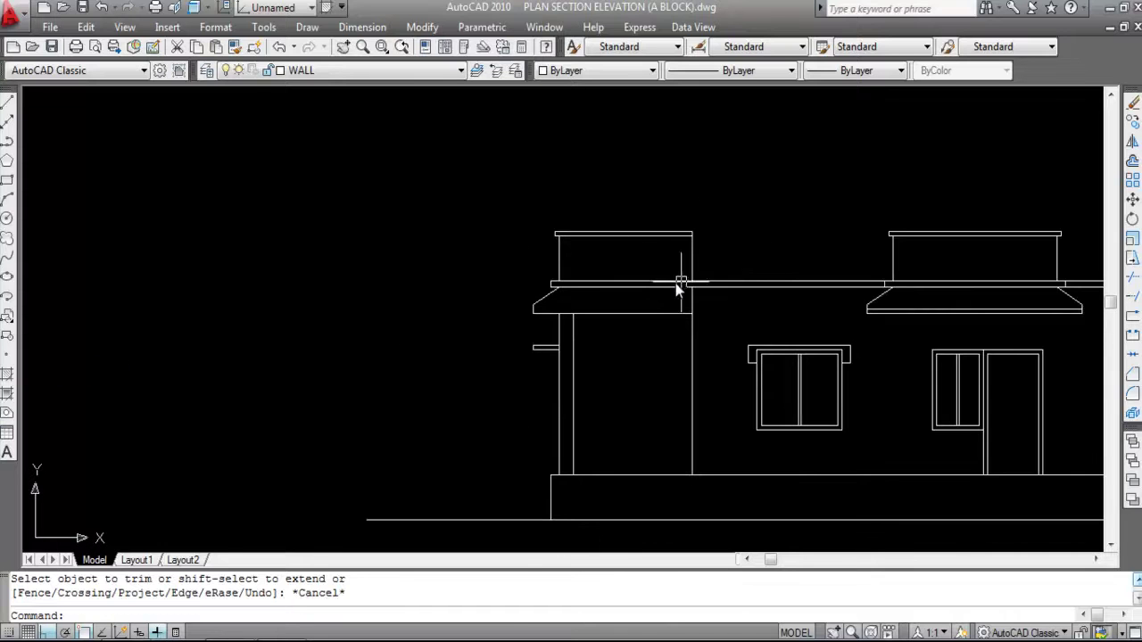
scroll(619, 169, down, 3)
scroll(629, 419, up, 5)
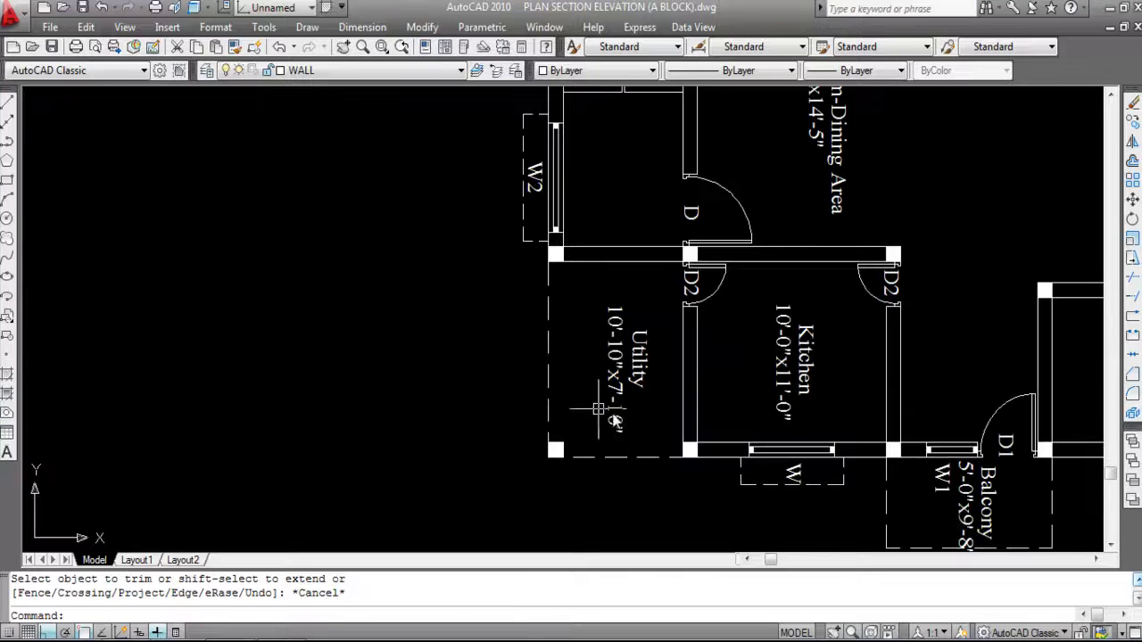
scroll(603, 416, down, 3)
scroll(645, 224, up, 5)
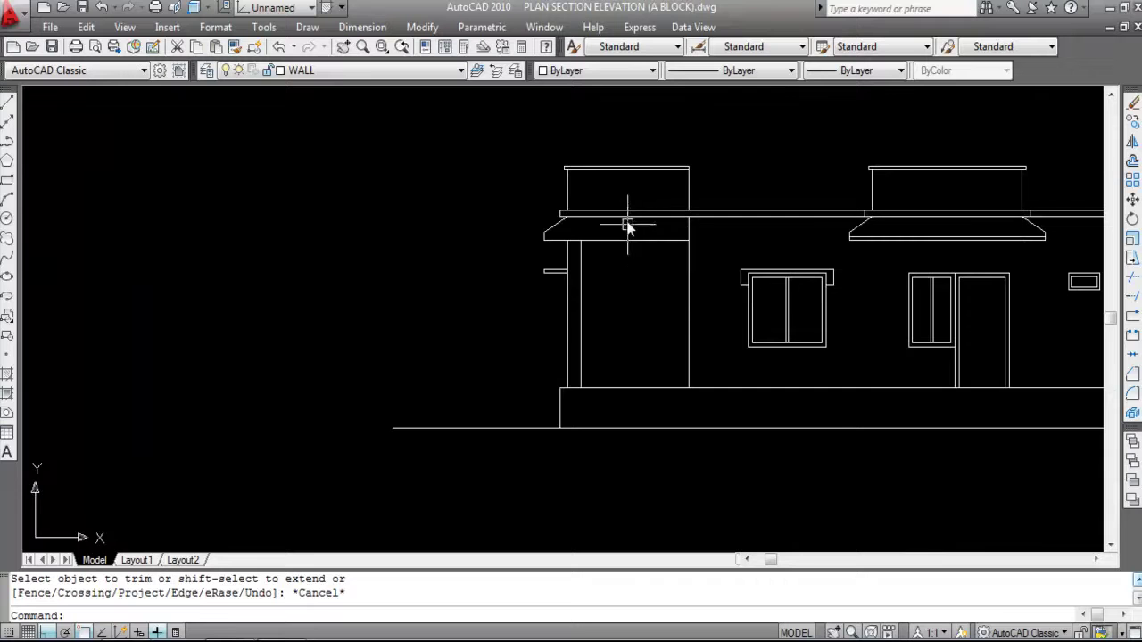
scroll(629, 236, down, 6)
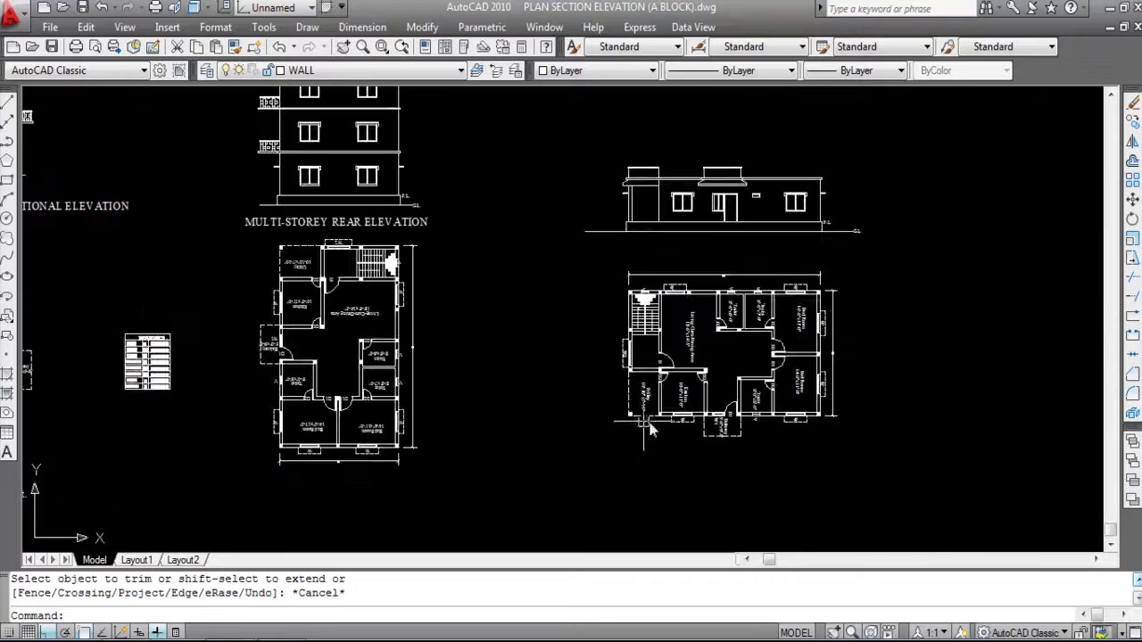
scroll(635, 406, down, 2)
scroll(675, 227, up, 6)
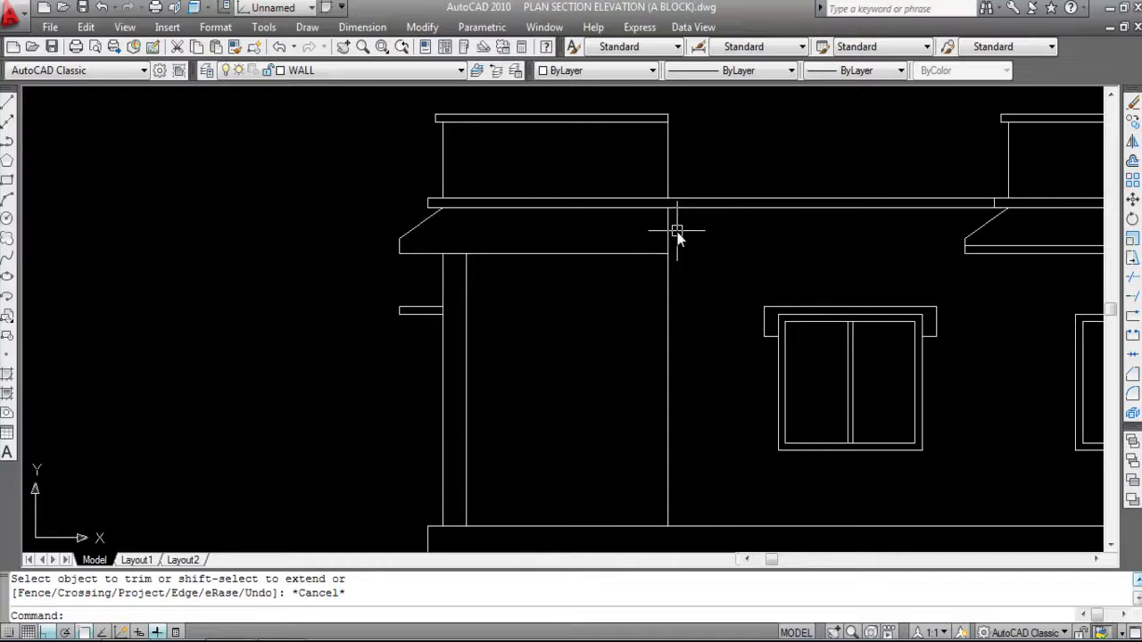
Start a hatch with the predefined BOX pattern and set its scale to 30.
scroll(481, 237, down, 2)
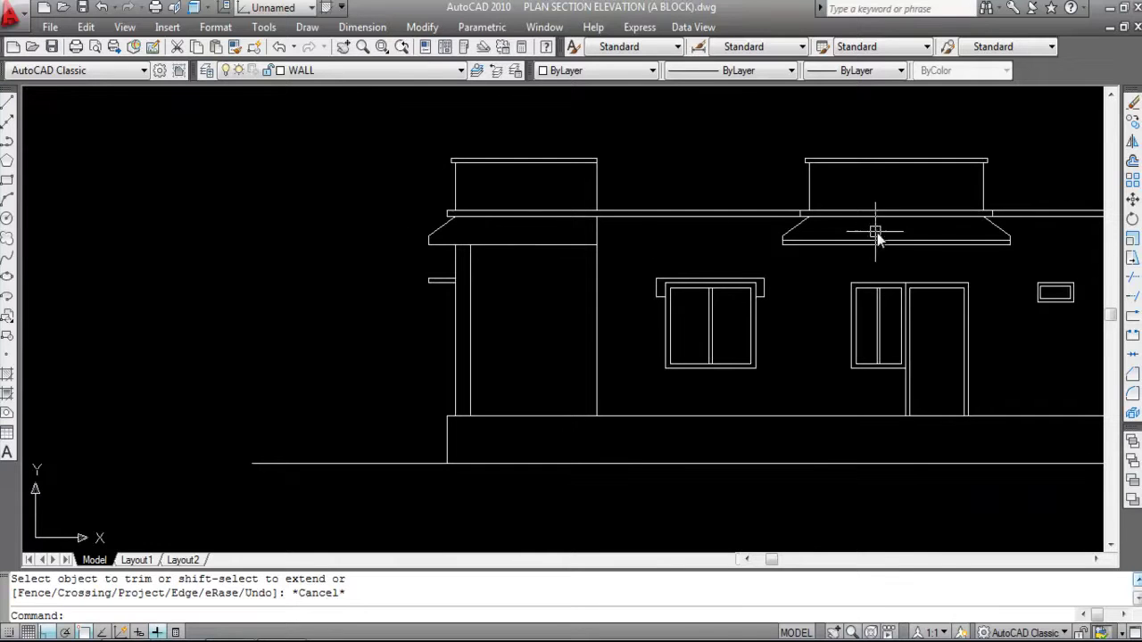
text(H)
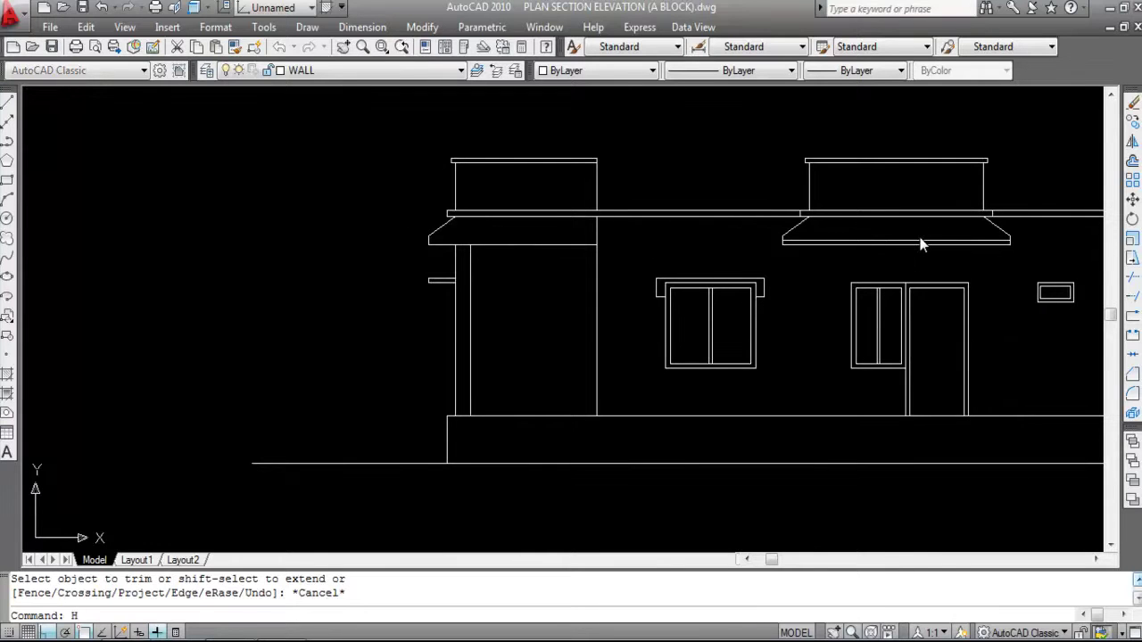
key(Return)
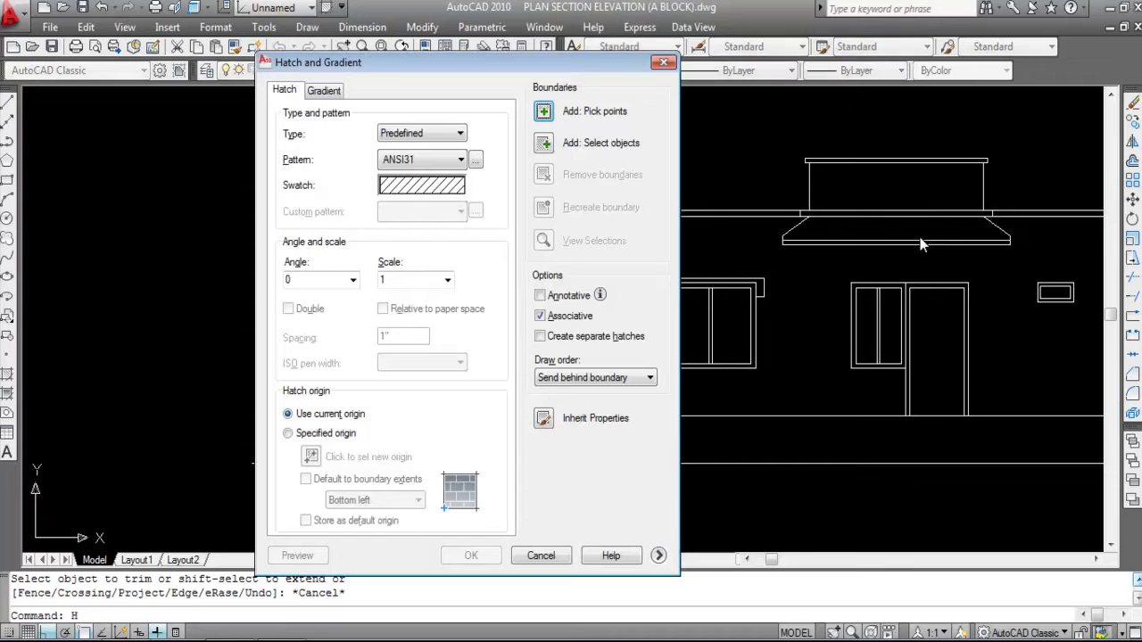
click(412, 186)
click(622, 291)
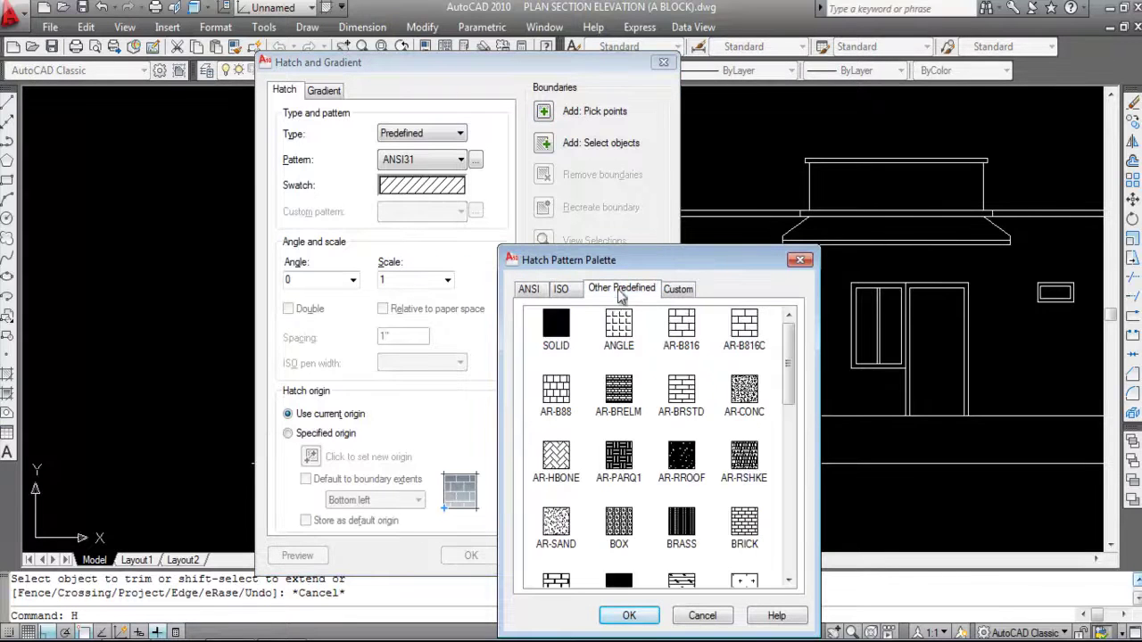
click(619, 529)
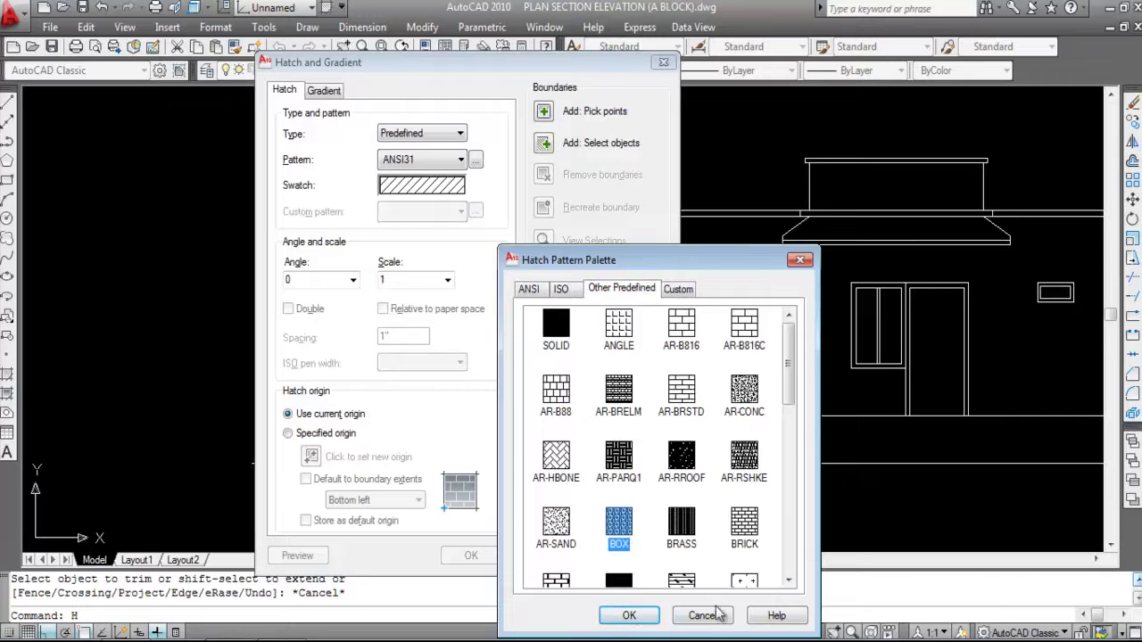
click(628, 615)
click(405, 278)
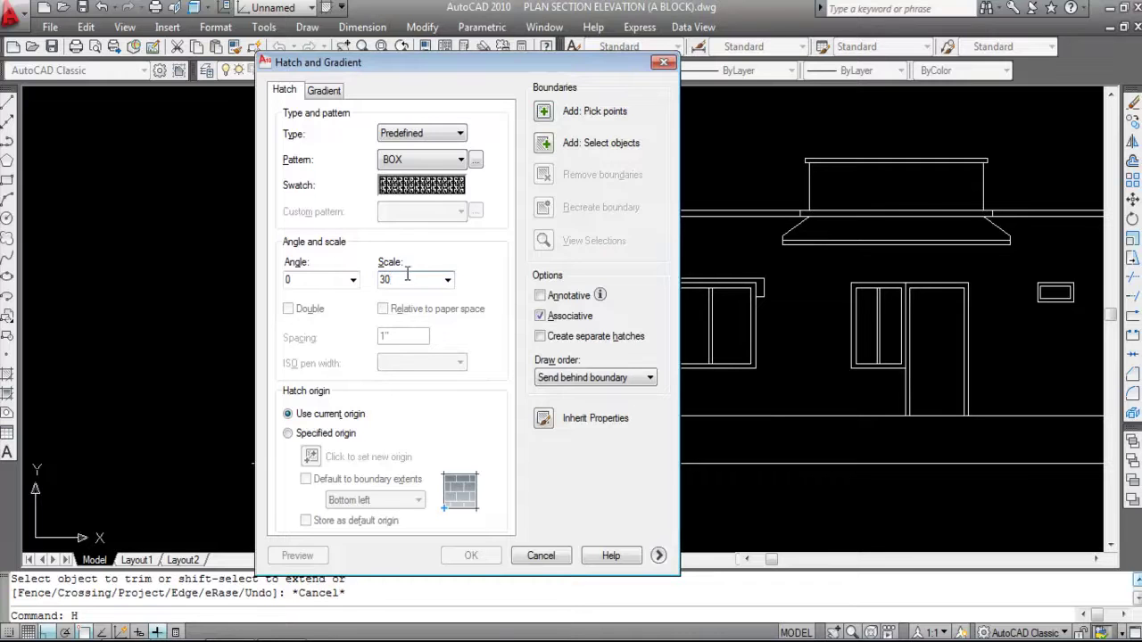
Hatch the interior of the parapet above the balcony door with the BOX pattern.
click(549, 118)
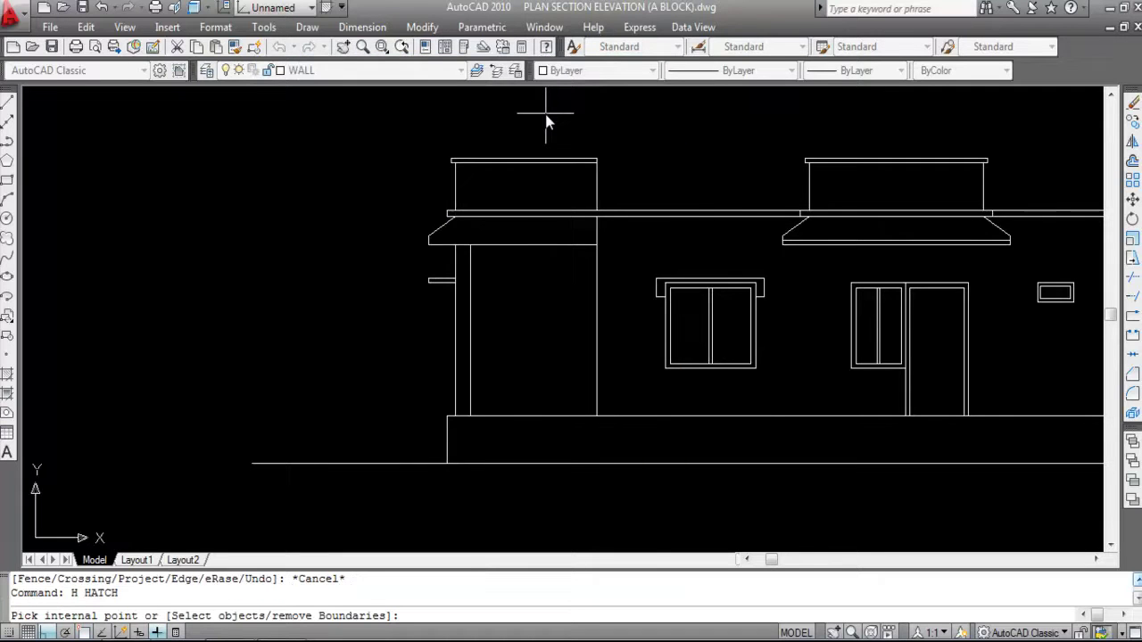
scroll(553, 222, down, 1)
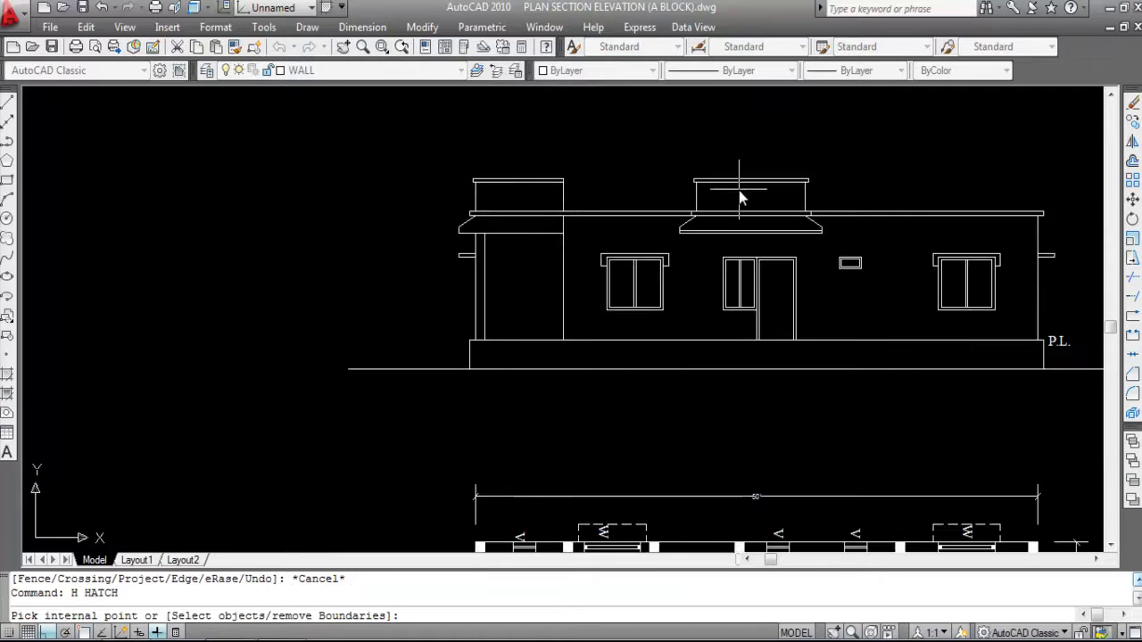
click(739, 198)
key(Return)
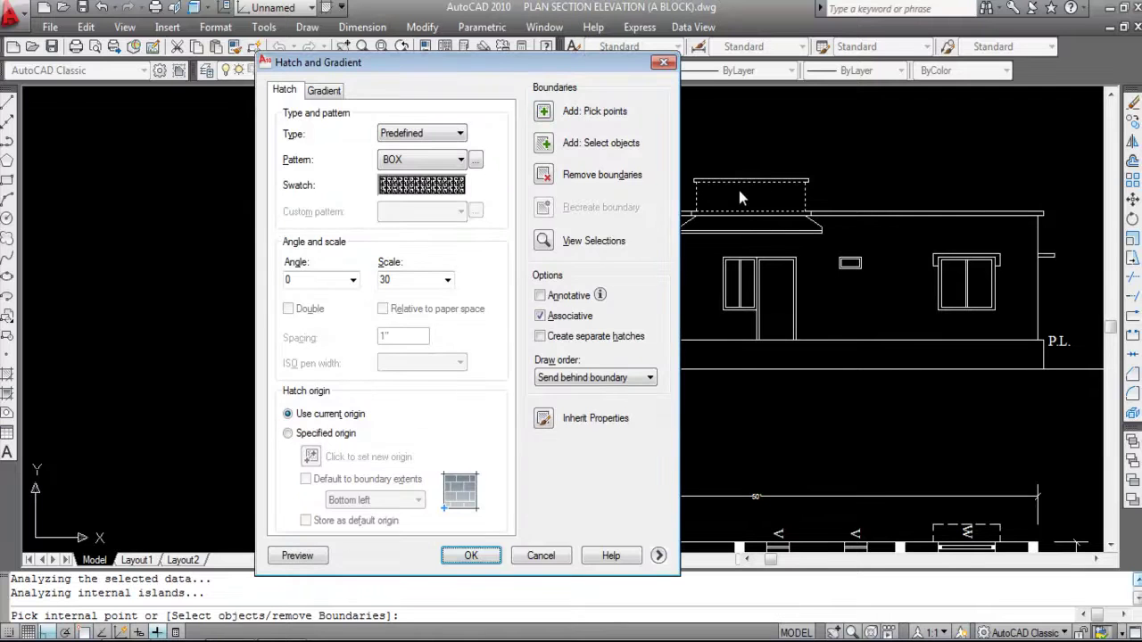
key(Return)
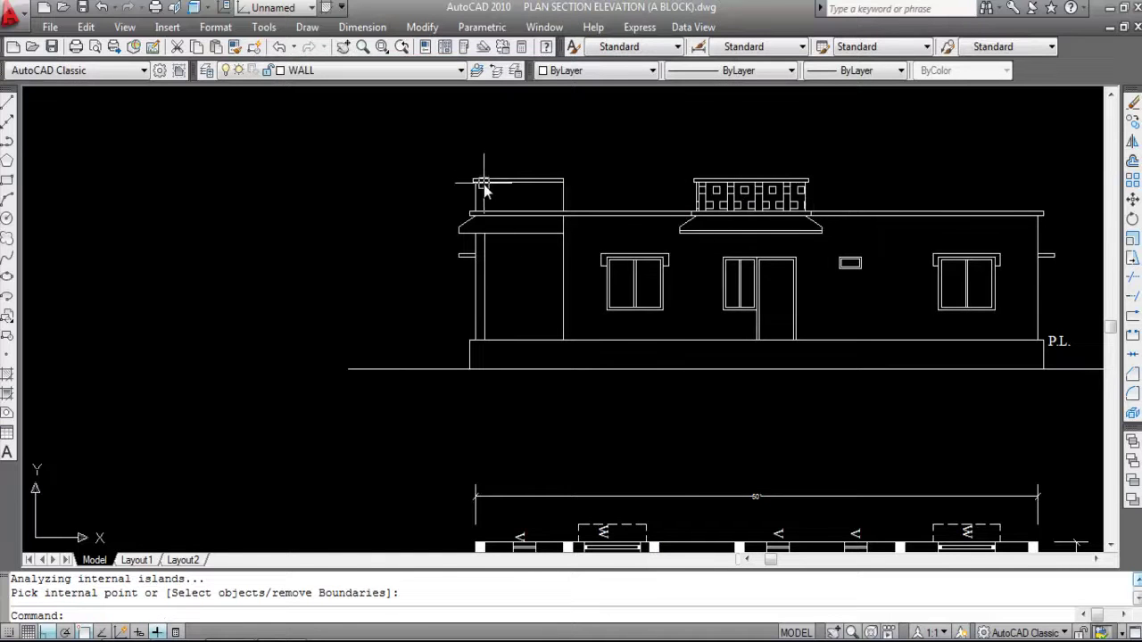
Hatch the left parapet's interior with the same BOX pattern at scale 30.
key(Return)
click(545, 110)
click(531, 189)
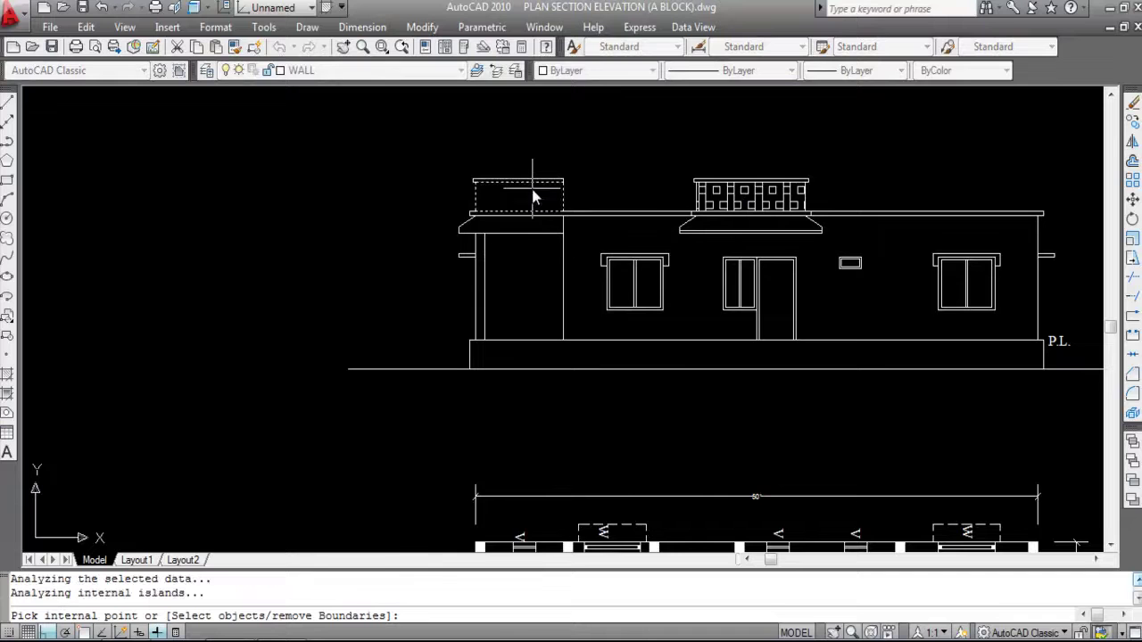
key(Return)
key(Return)
Start another hatch and switch its pattern to EARTH.
scroll(778, 220, up, 4)
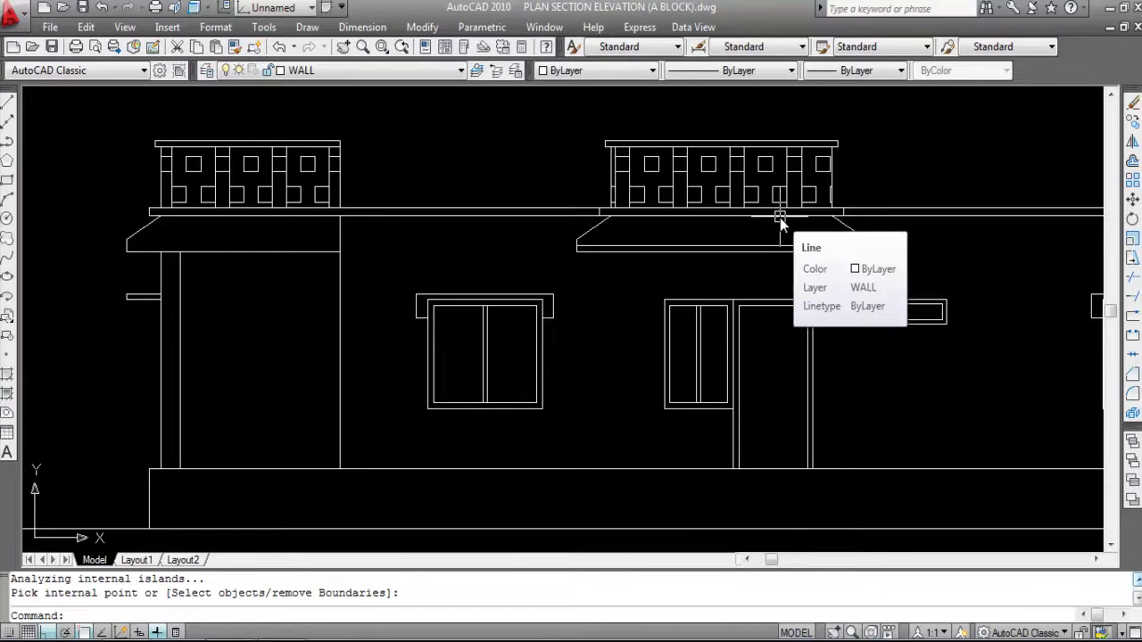
text(h)
key(Return)
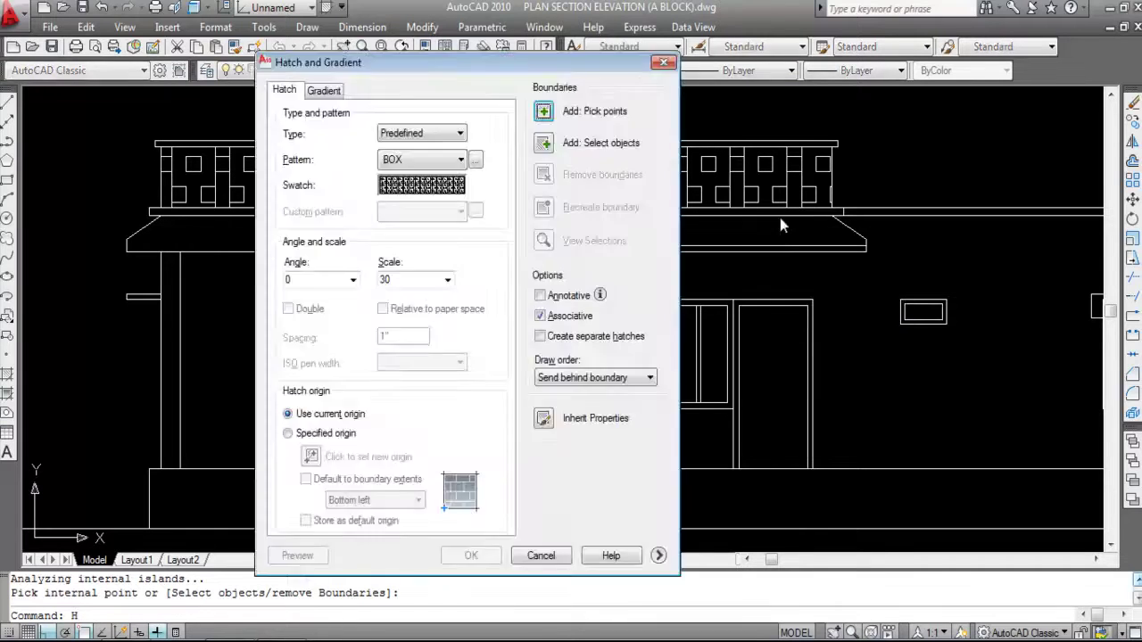
click(404, 189)
click(681, 392)
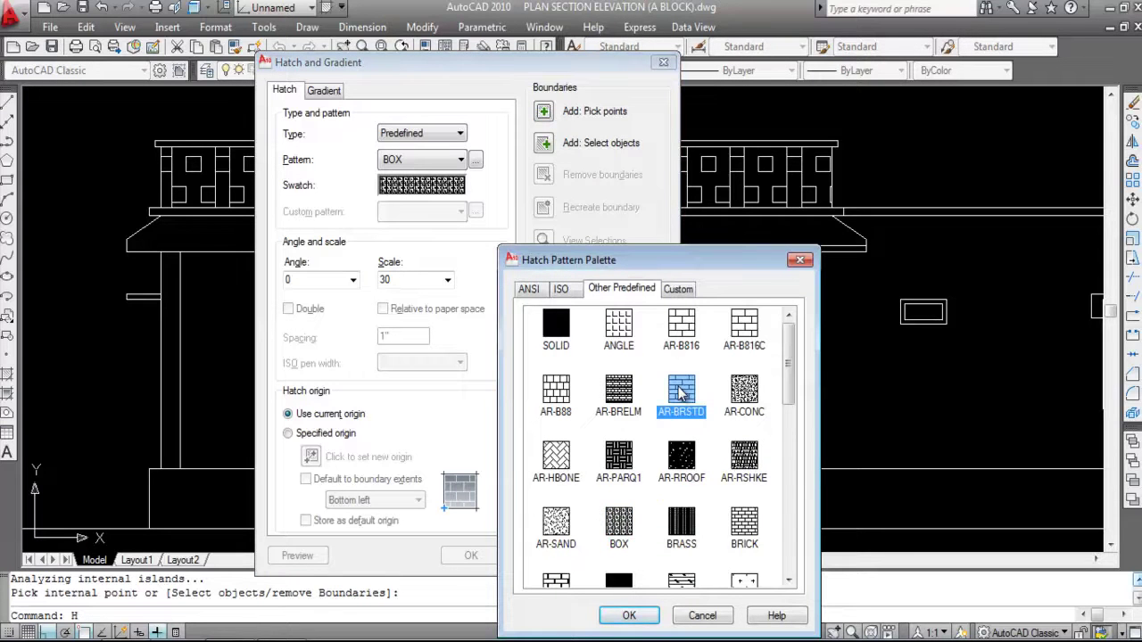
key(e)
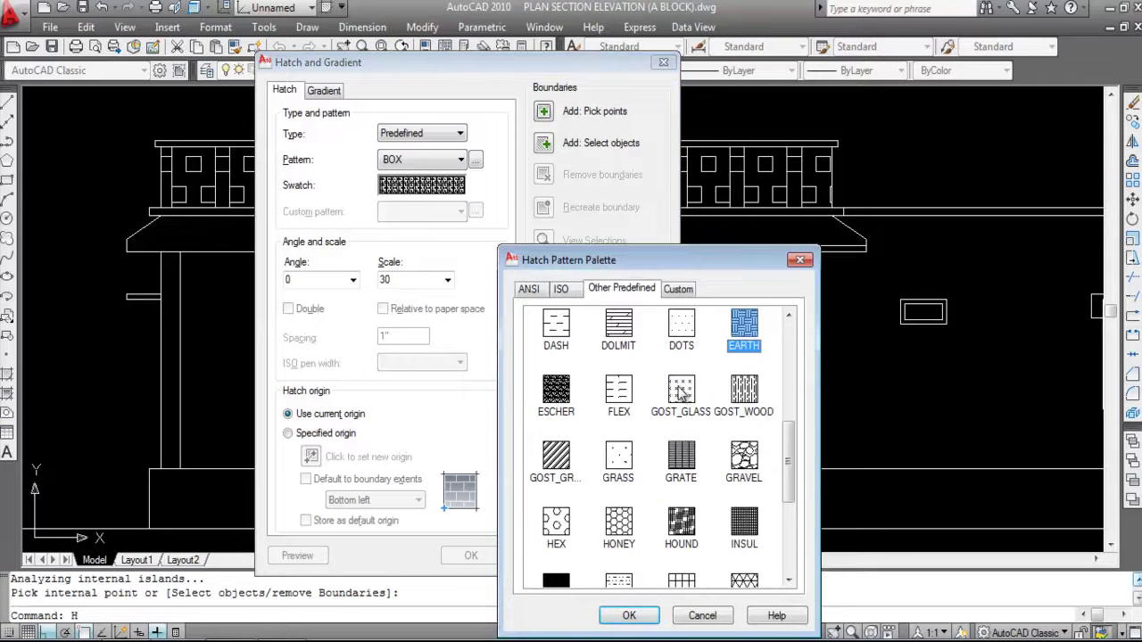
click(629, 615)
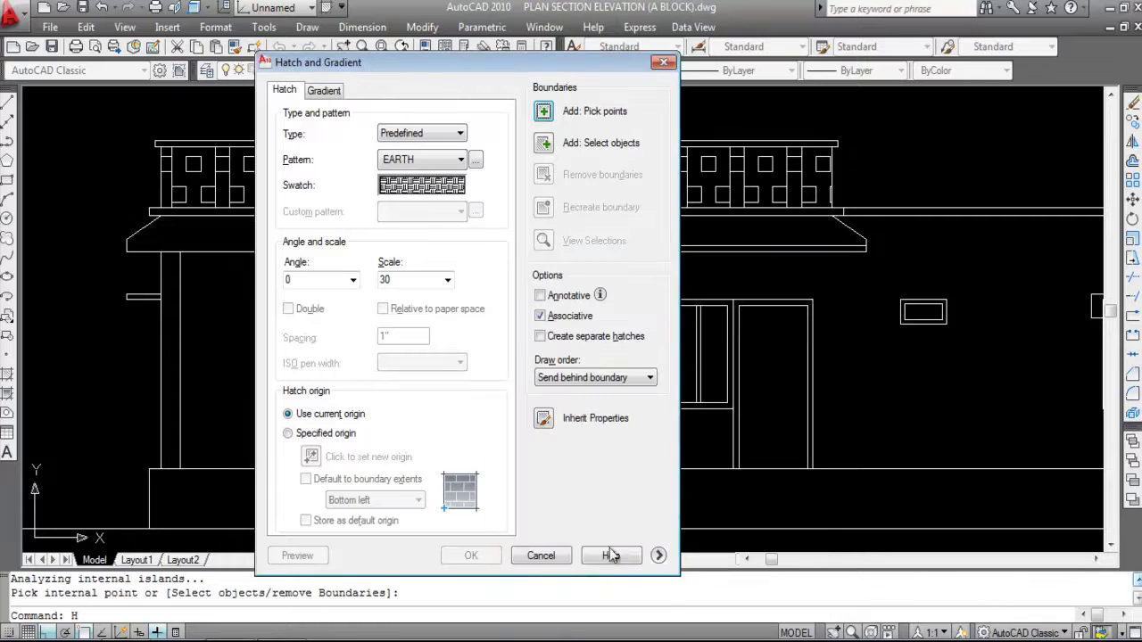
Hatch the sloped face of the canopy above the balcony door with EARTH at scale 30.
click(544, 113)
click(739, 240)
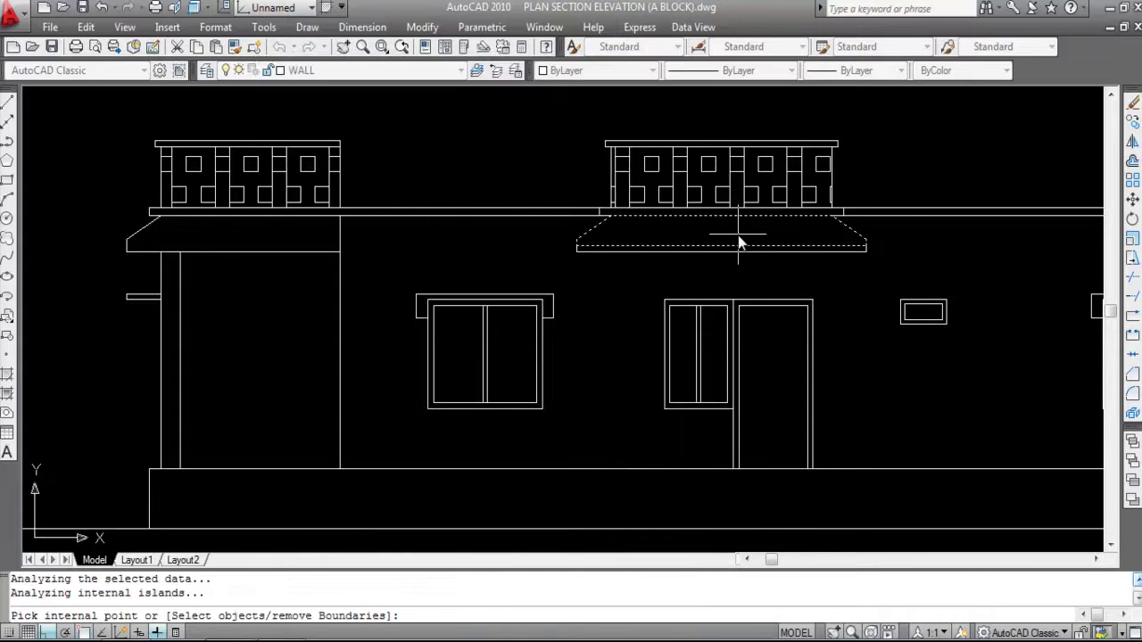
key(Return)
click(458, 553)
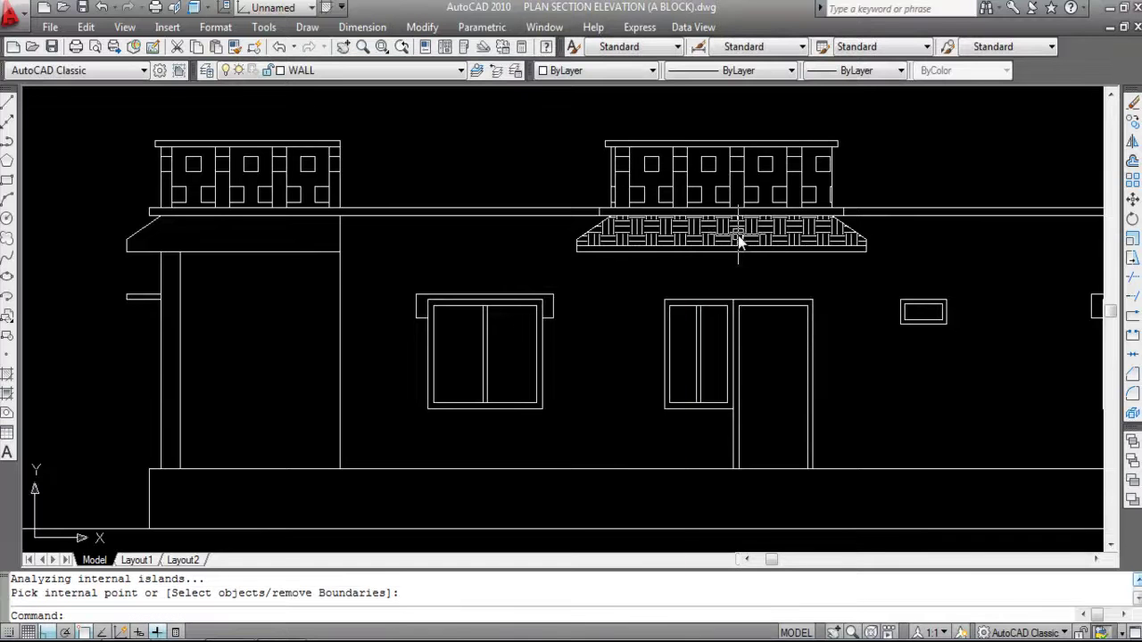
key(Return)
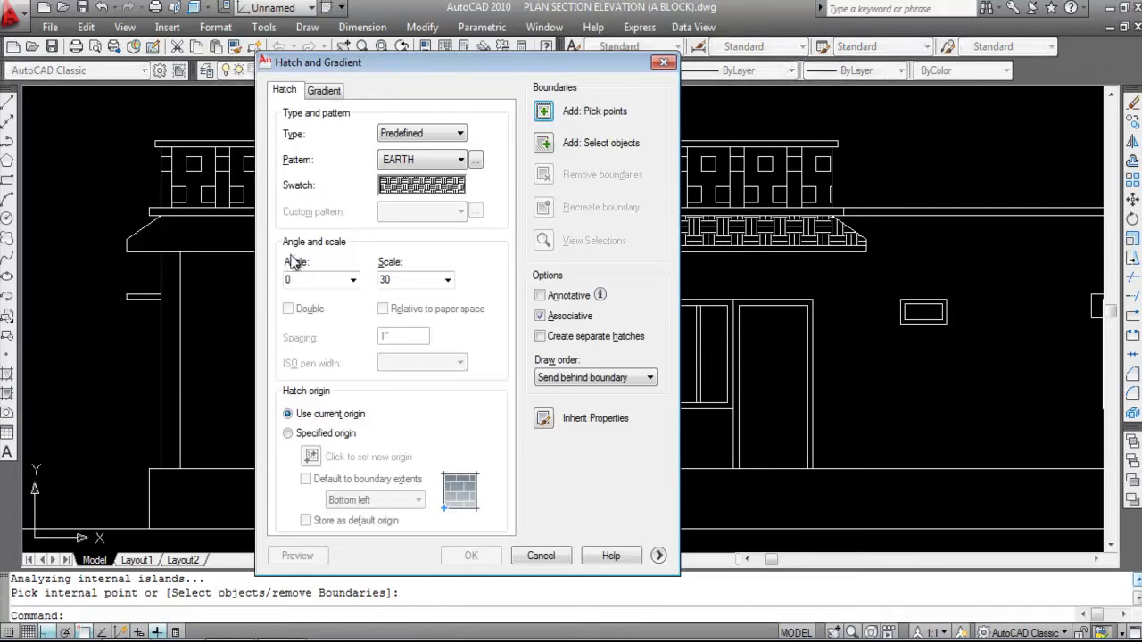
key(Return)
click(229, 237)
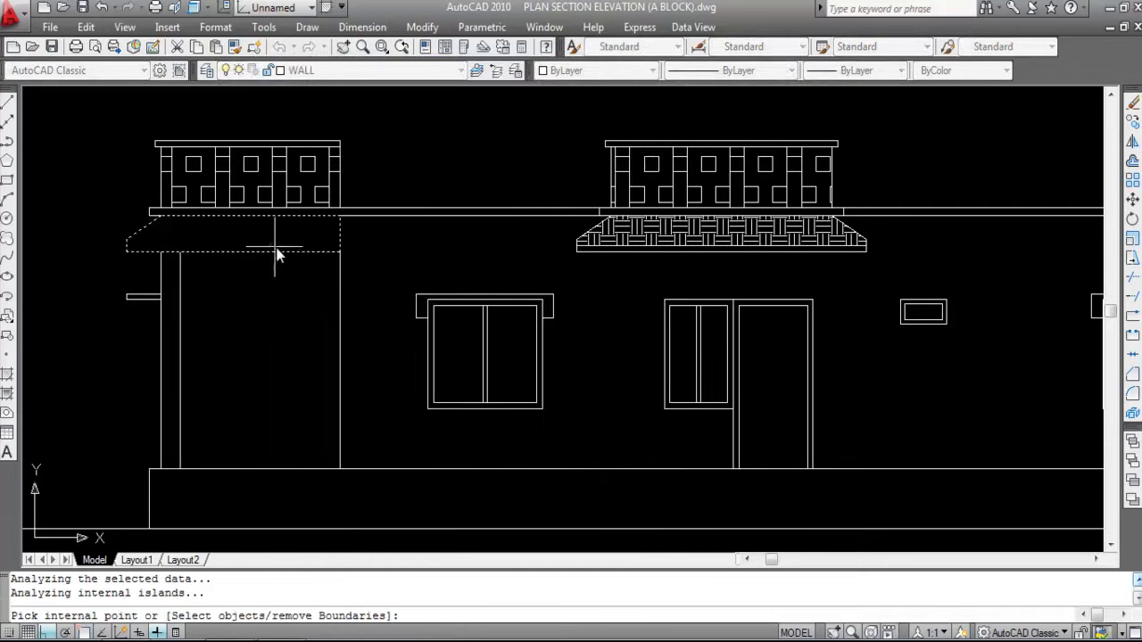
key(Escape)
key(Escape)
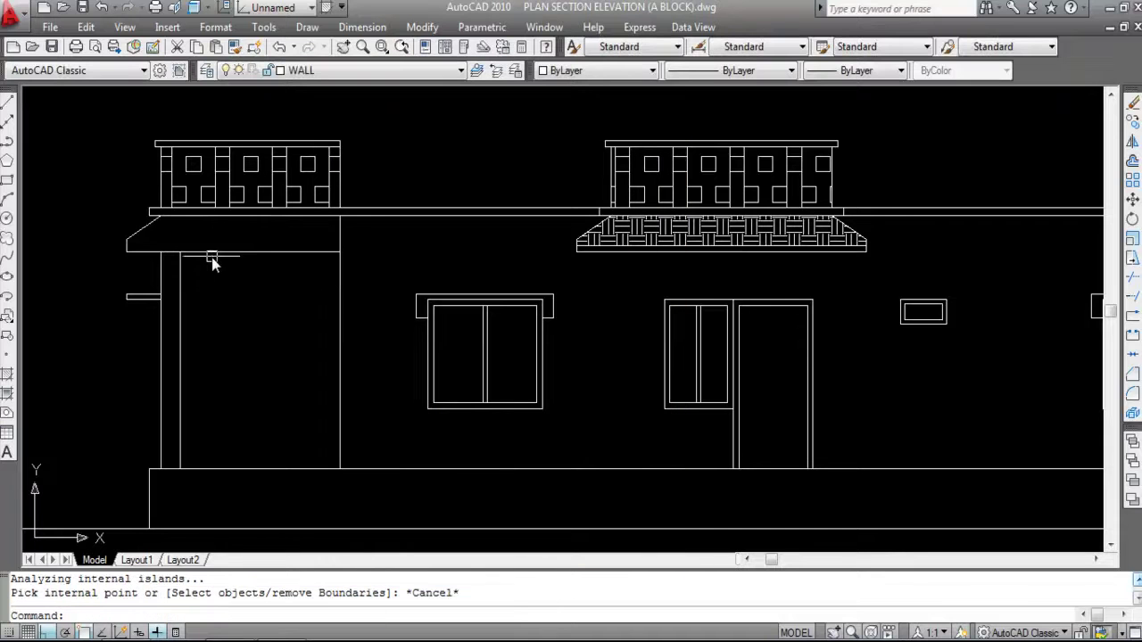
Offset the left canopy's bottom line 3 inches upward to form its lower edge band.
text(O)
key(Return)
text(3)
key(Return)
click(218, 252)
scroll(222, 234, up, 3)
click(221, 234)
scroll(547, 288, down, 3)
key(Escape)
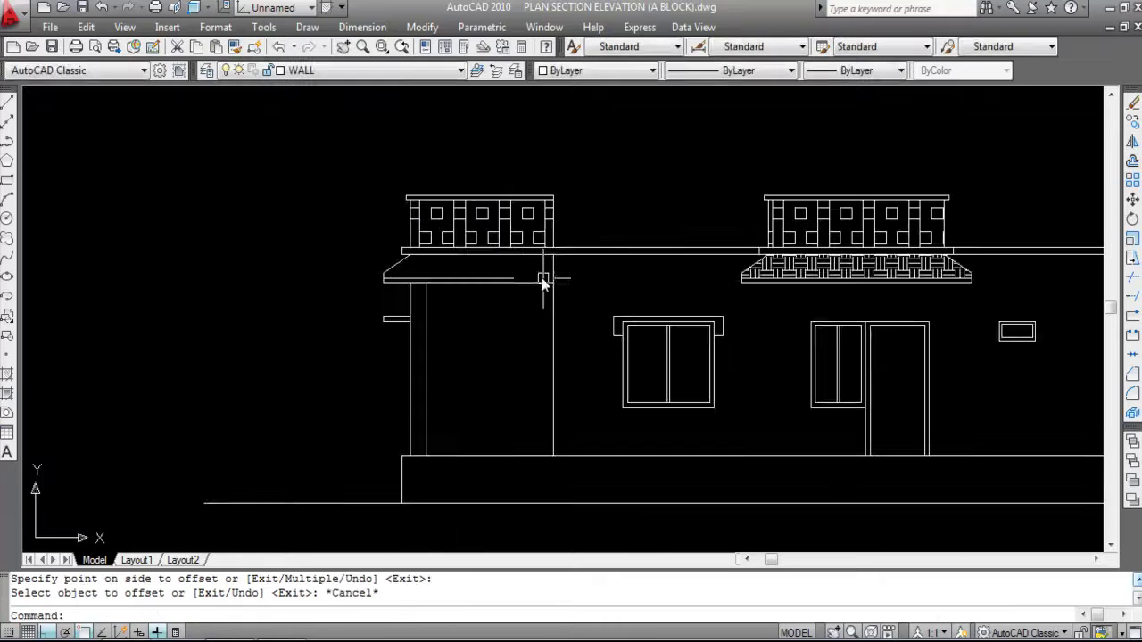
Hatch the left canopy's sloped face above the edge band with EARTH at scale 30.
scroll(520, 270, up, 2)
key(Return)
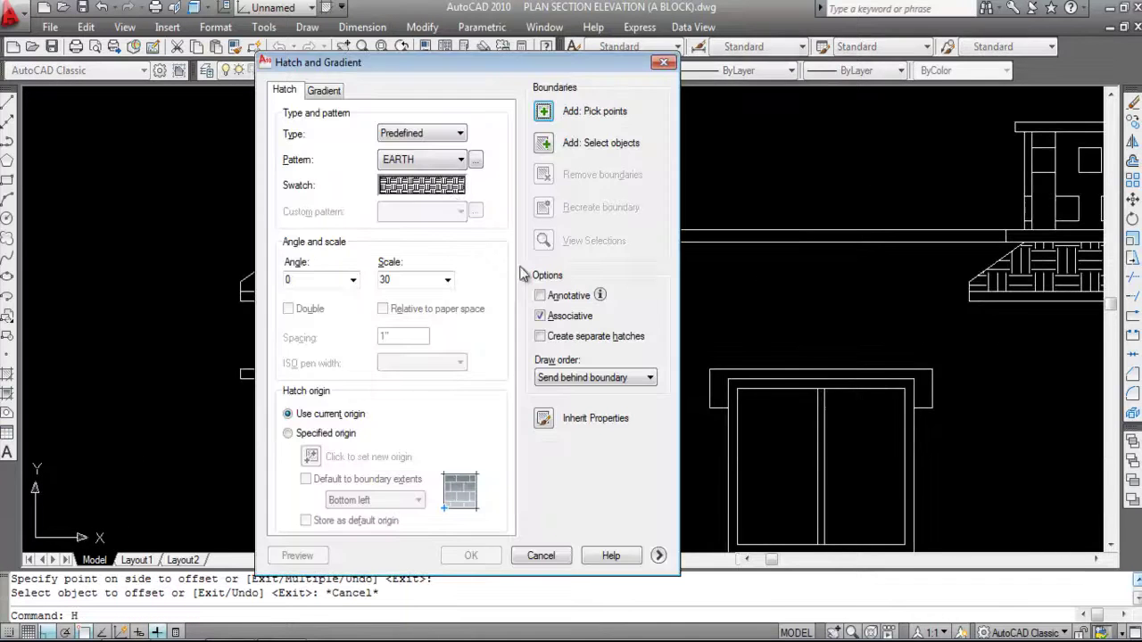
click(546, 111)
click(447, 271)
key(Return)
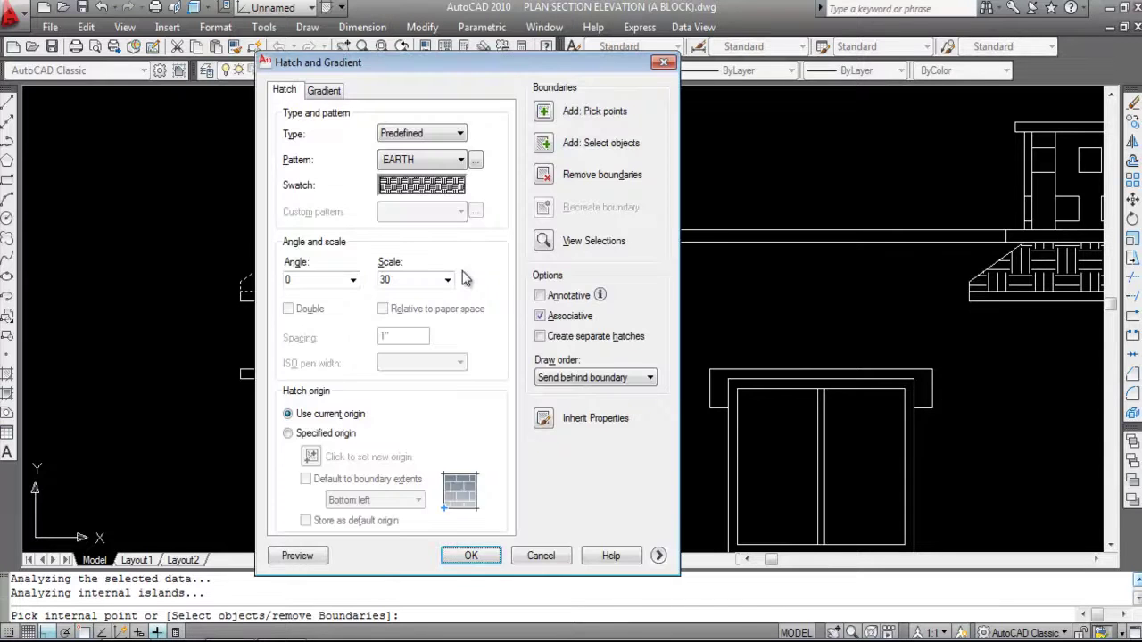
key(Return)
Examine the hatch patterns on both parapets and canopies for how well they fit.
scroll(446, 272, down, 3)
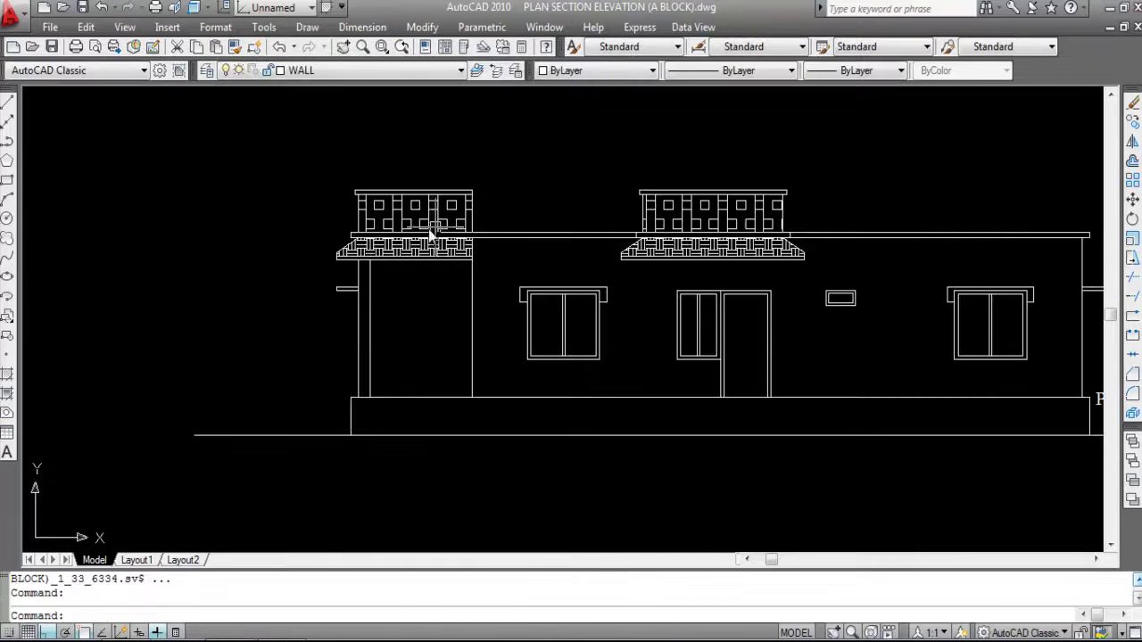
scroll(453, 267, up, 3)
scroll(382, 288, down, 4)
scroll(573, 254, up, 3)
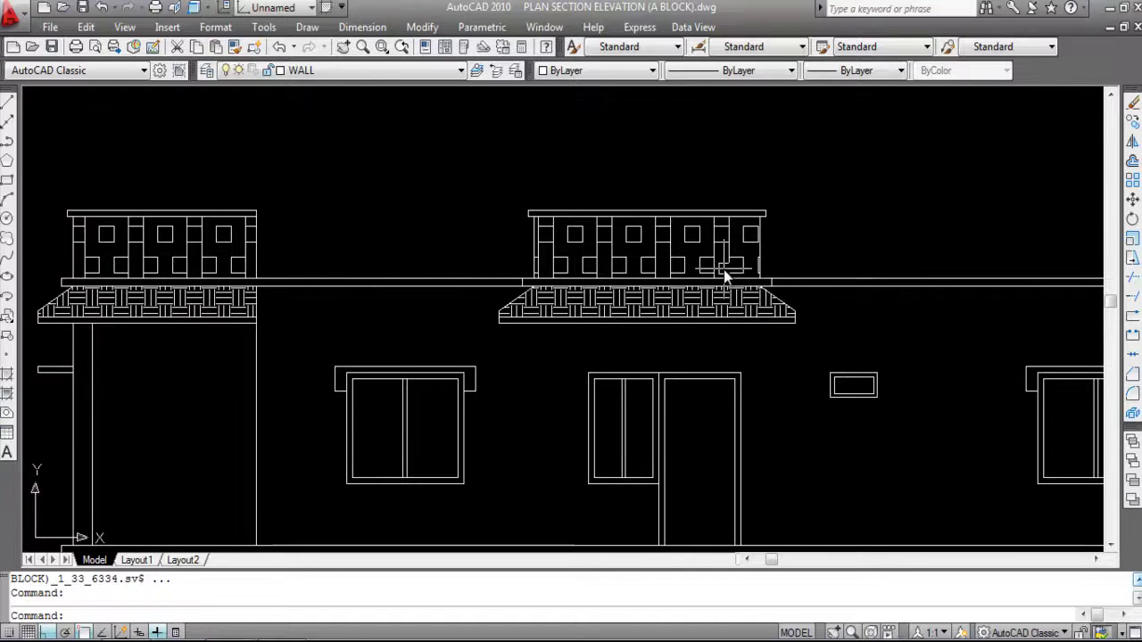
mouse_move(724, 272)
scroll(724, 272, down, 2)
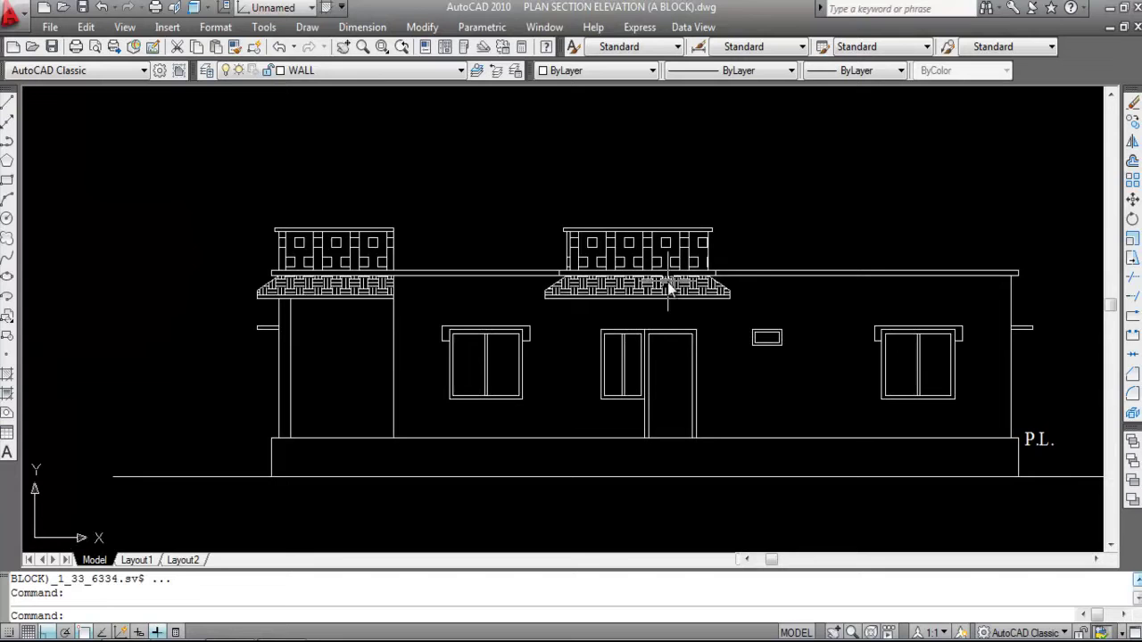
key(Escape)
key(Escape)
Set the scale of the BOX hatch on the parapet above the balcony door to 25.
scroll(732, 259, down, 4)
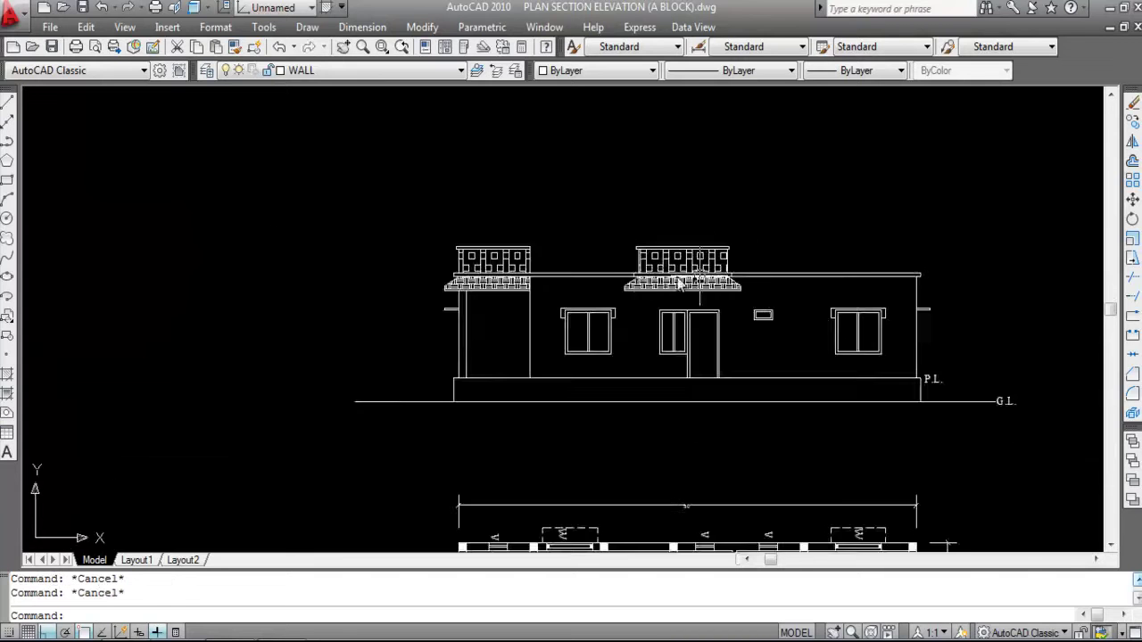
scroll(710, 277, up, 5)
double_click(731, 257)
double_click(413, 280)
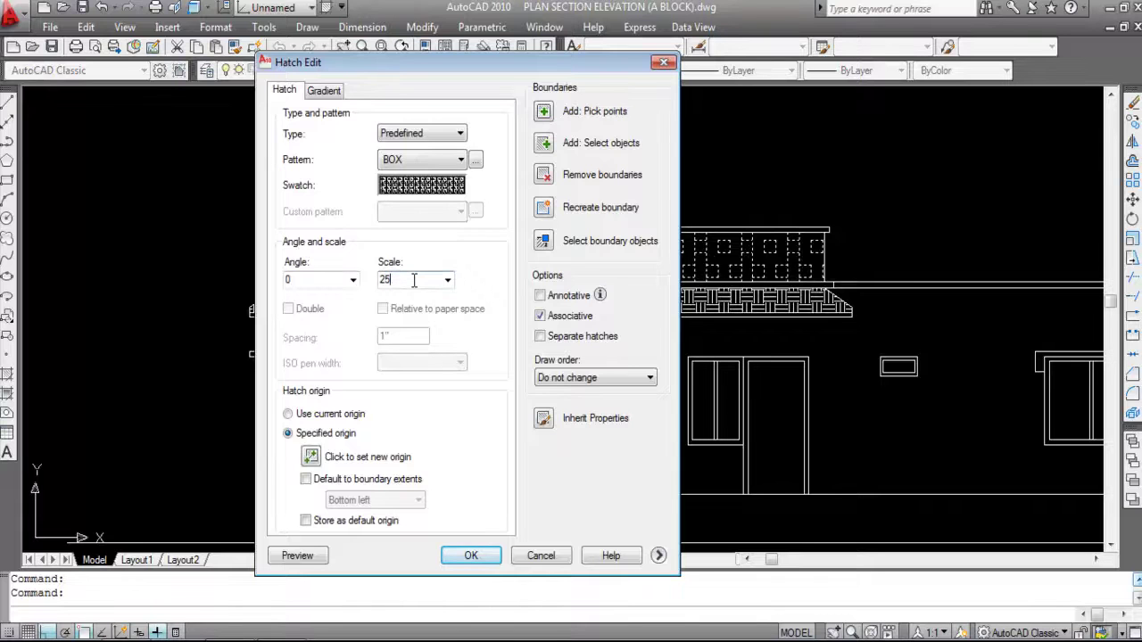
key(Return)
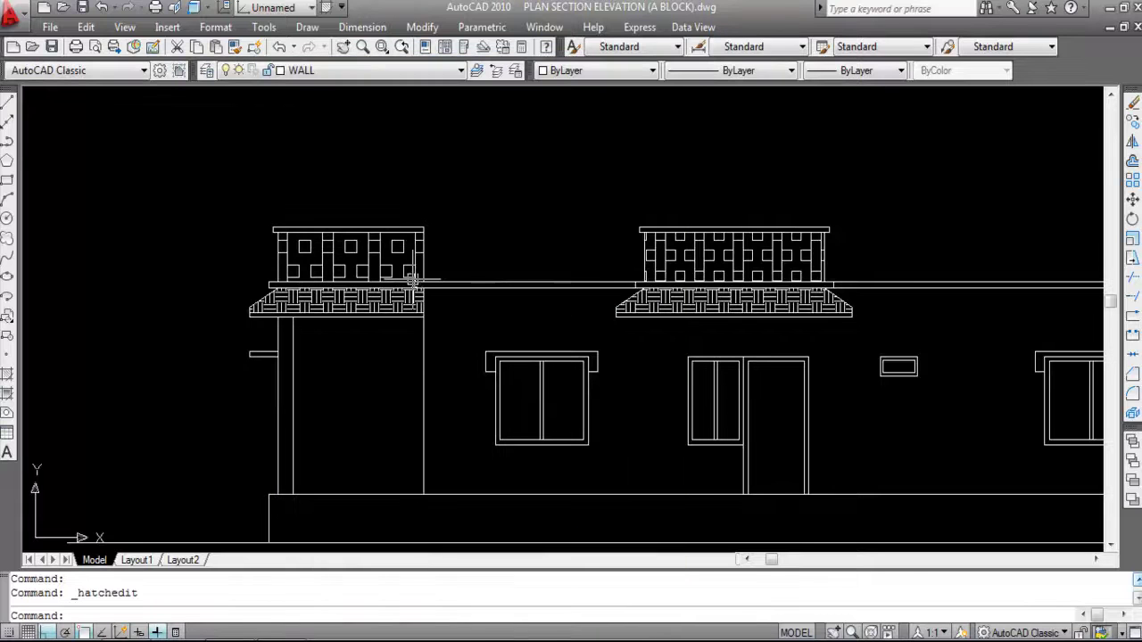
Match the left parapet's hatch to the BOX hatch of the parapet above the balcony door.
click(711, 254)
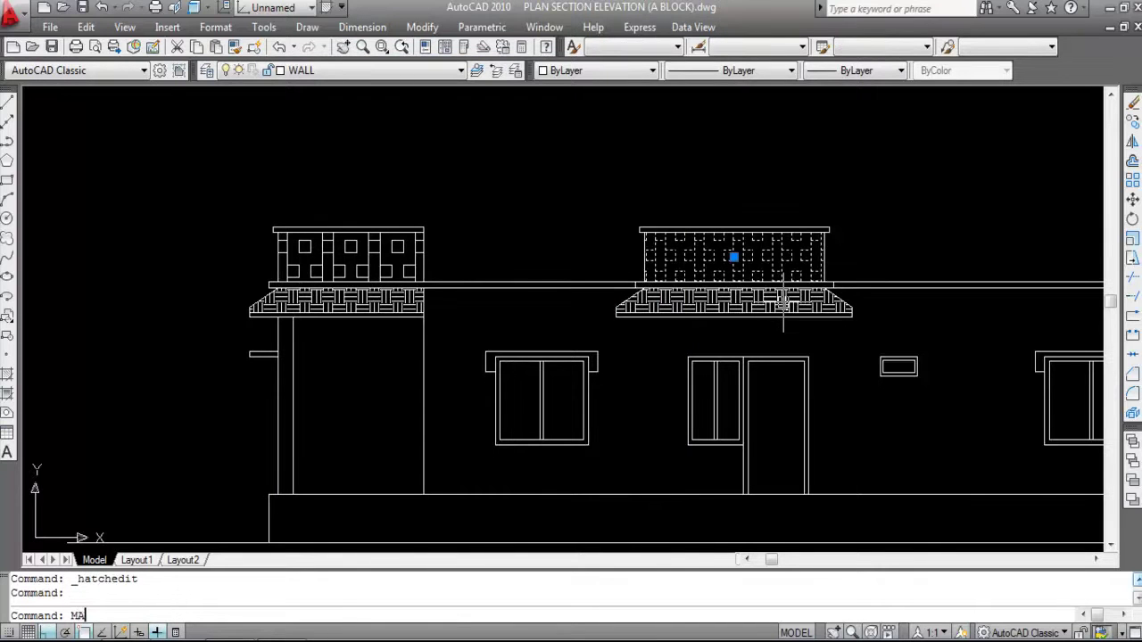
key(Return)
click(362, 263)
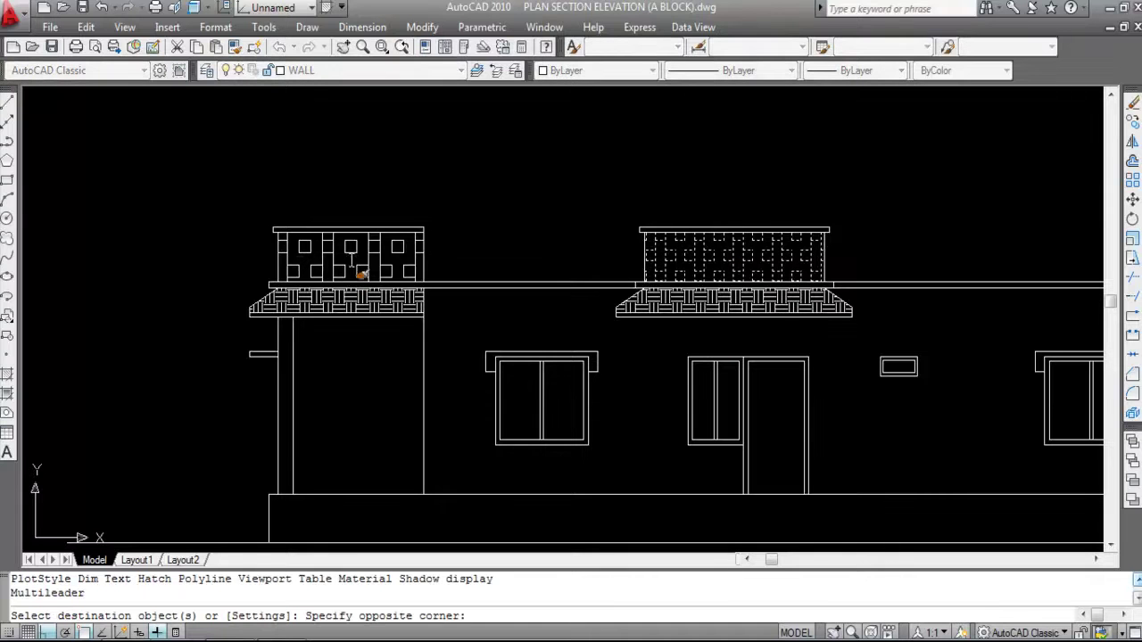
click(306, 261)
key(Escape)
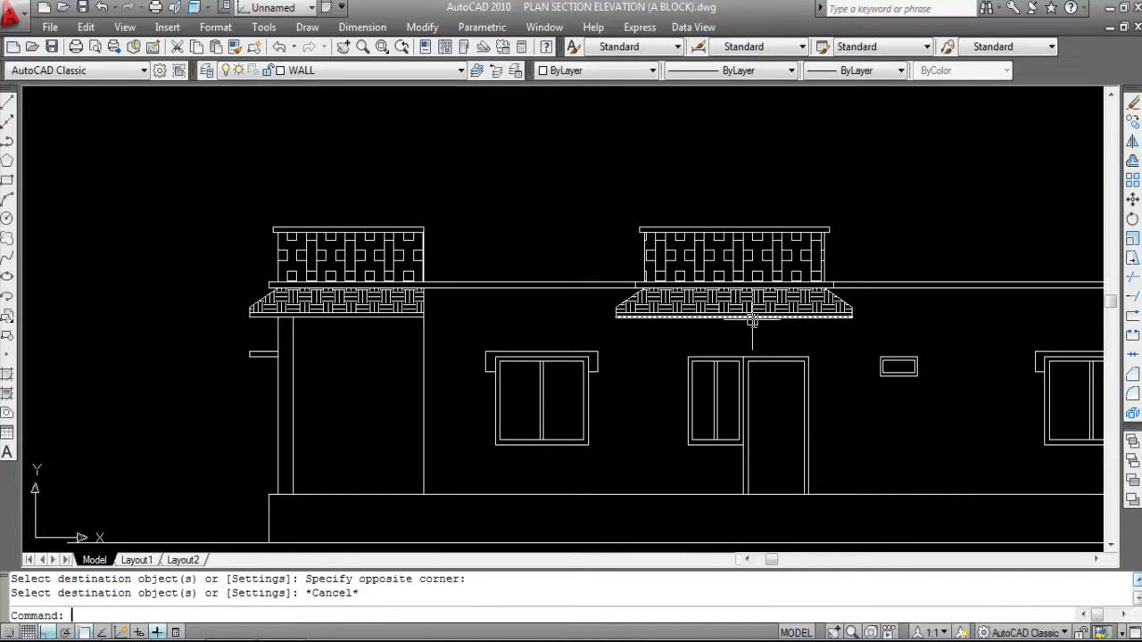
Set the scale of the EARTH hatch on the canopy above the balcony door to 35.
scroll(756, 299, up, 2)
double_click(755, 302)
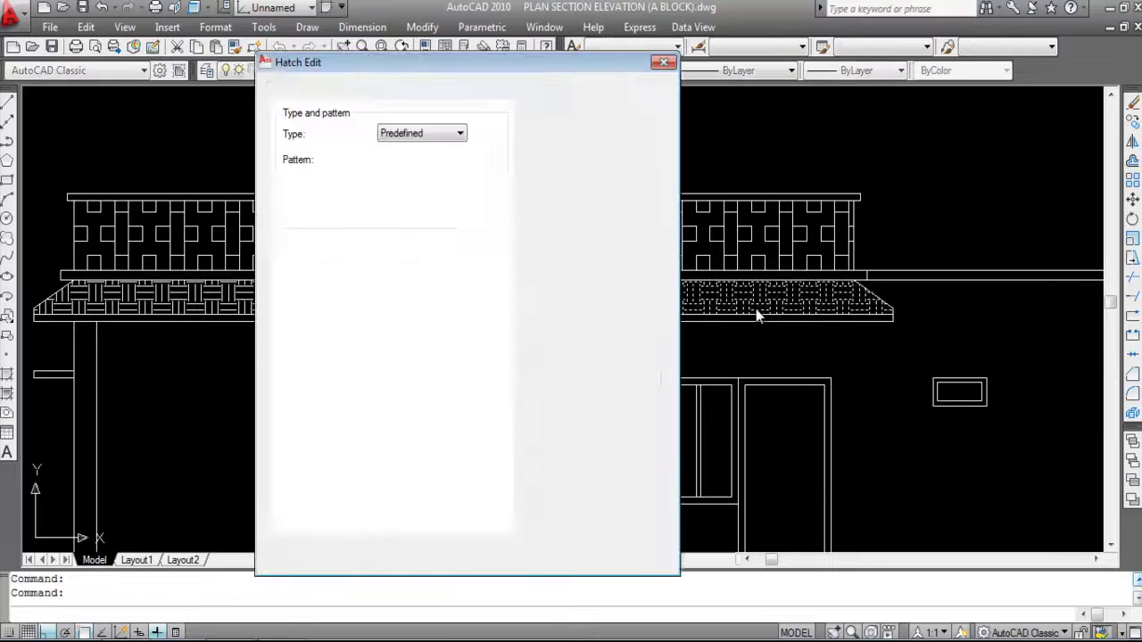
double_click(400, 282)
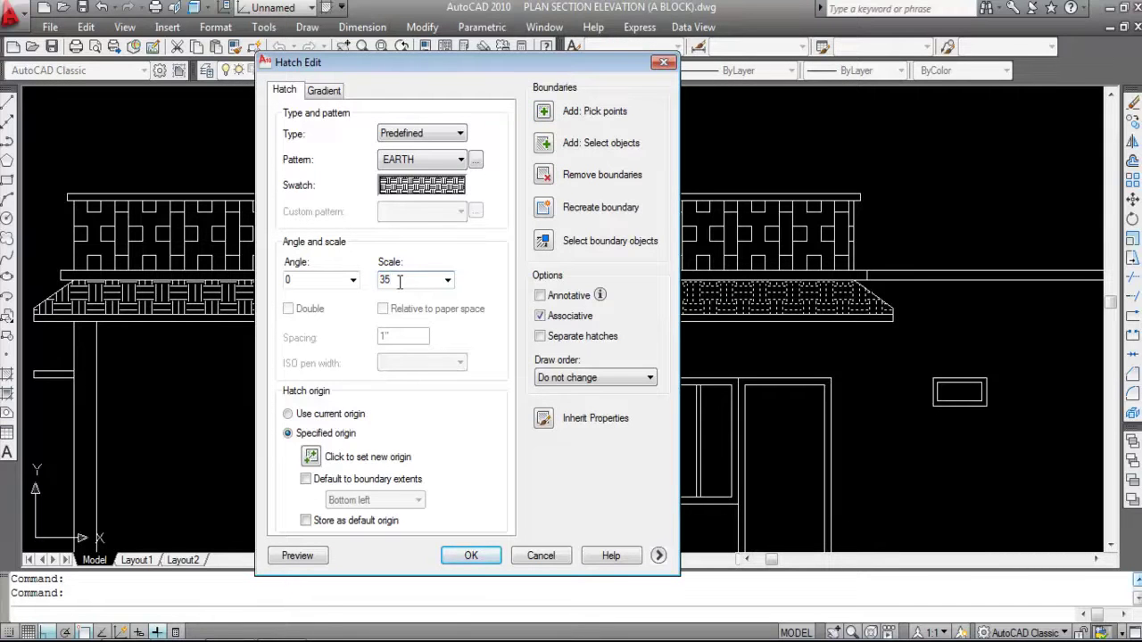
key(Return)
Match the left canopy's hatch to the EARTH hatch of the canopy above the balcony door, and save the drawing.
scroll(852, 251, down, 2)
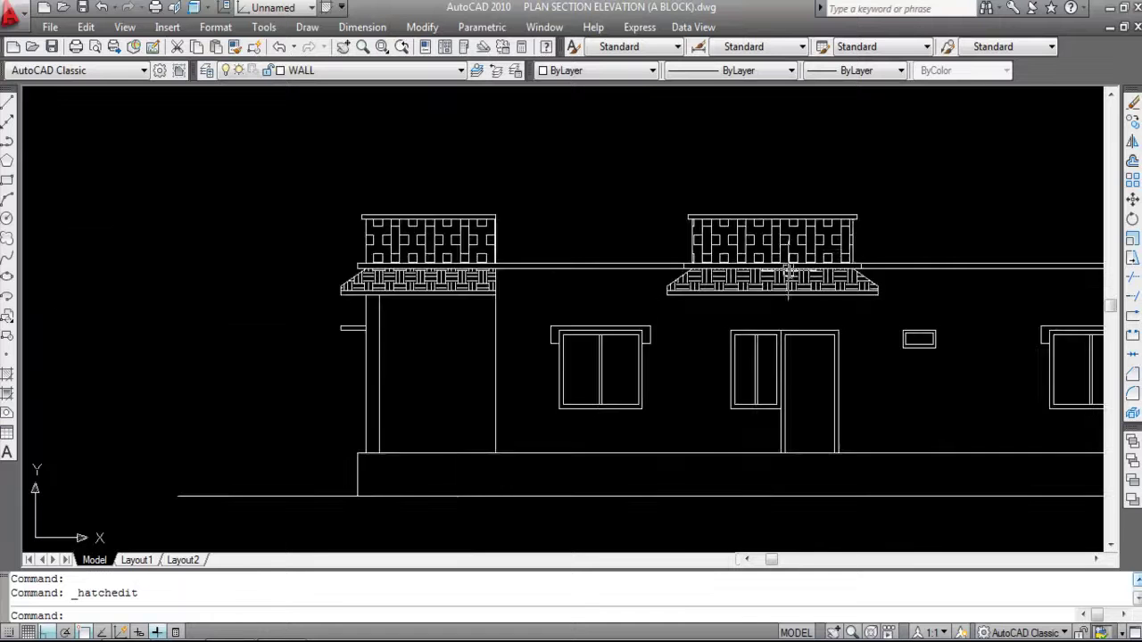
scroll(830, 285, up, 3)
click(776, 291)
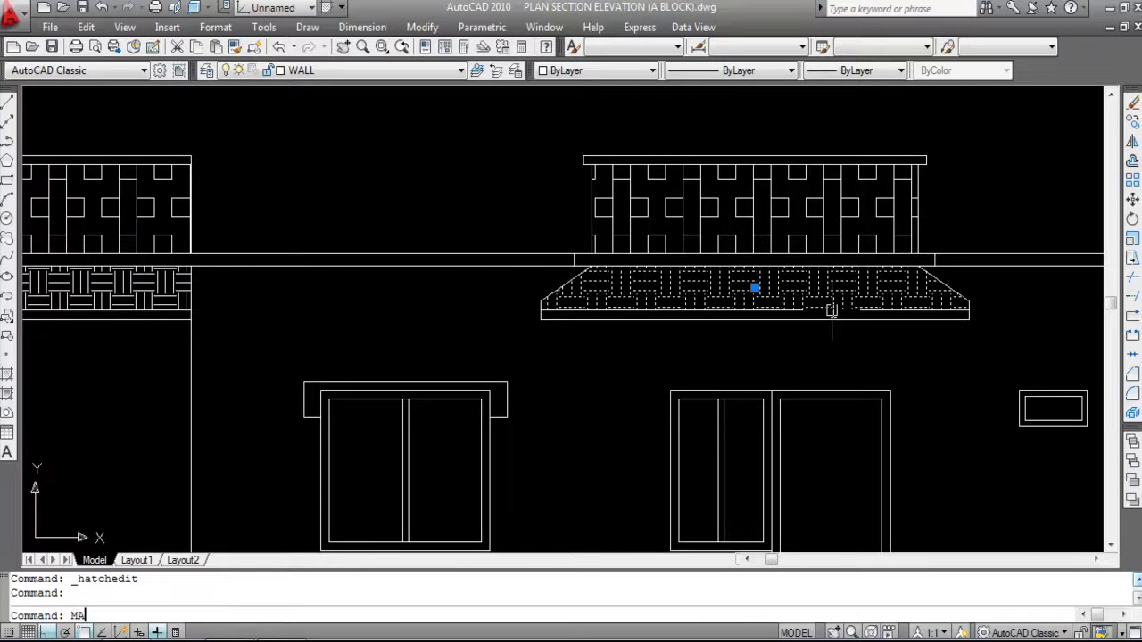
text(MA)
key(Return)
scroll(880, 288, down, 2)
scroll(377, 281, up, 2)
key(Escape)
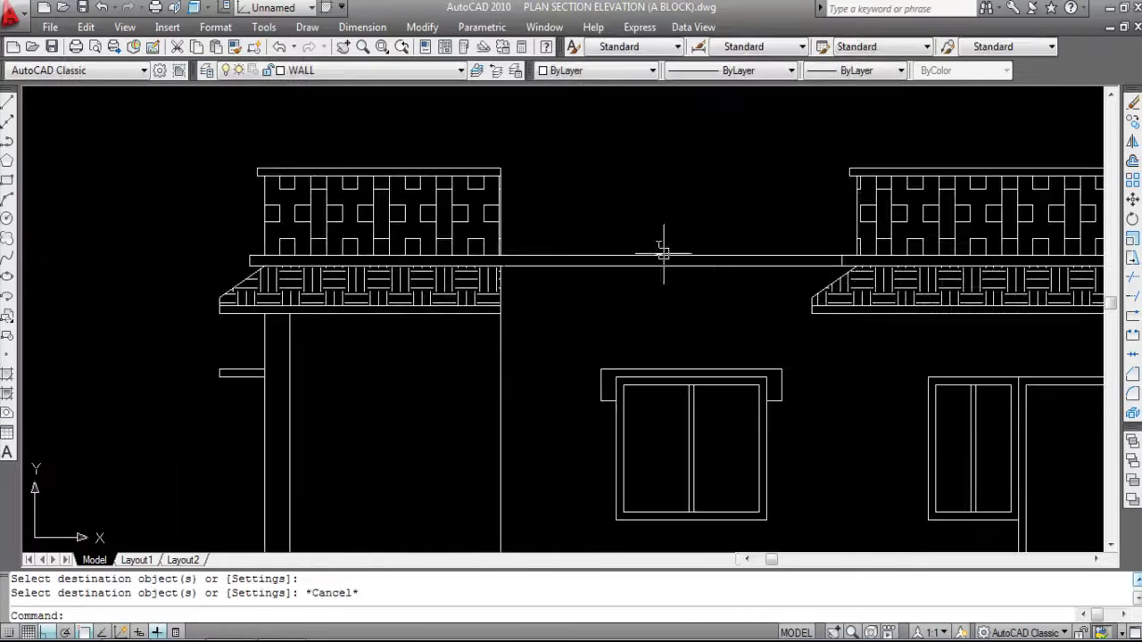
scroll(690, 285, down, 3)
key(ctrl+s)
Examine the single-storey elevation as a whole, alongside its floor plan and the neighbouring multi-storey rear elevation.
scroll(593, 268, up, 3)
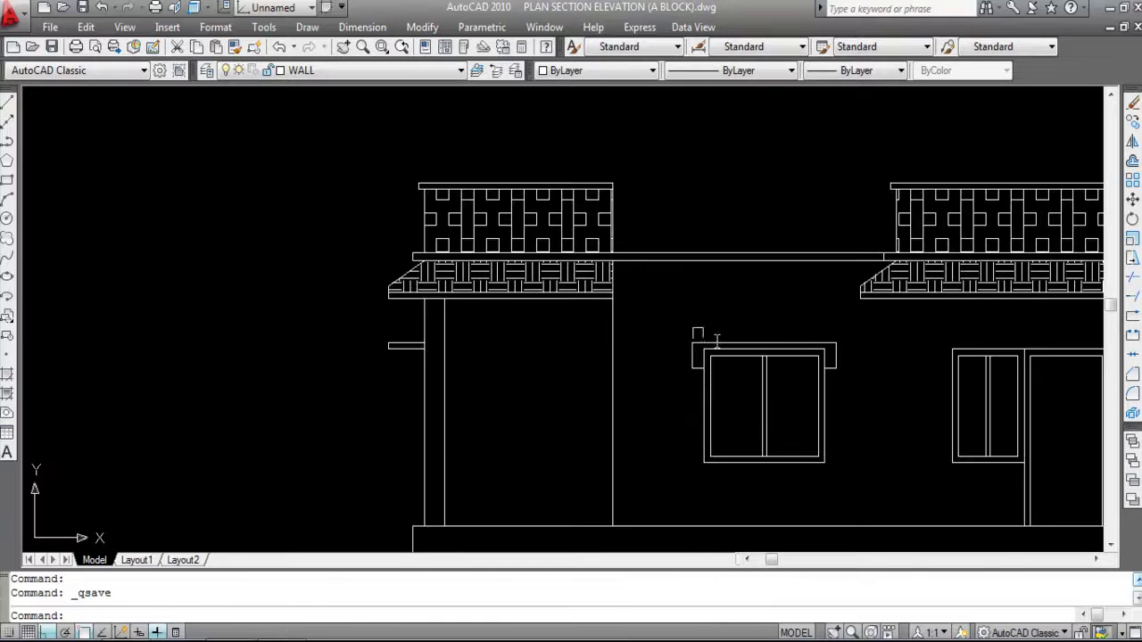
scroll(520, 318, down, 2)
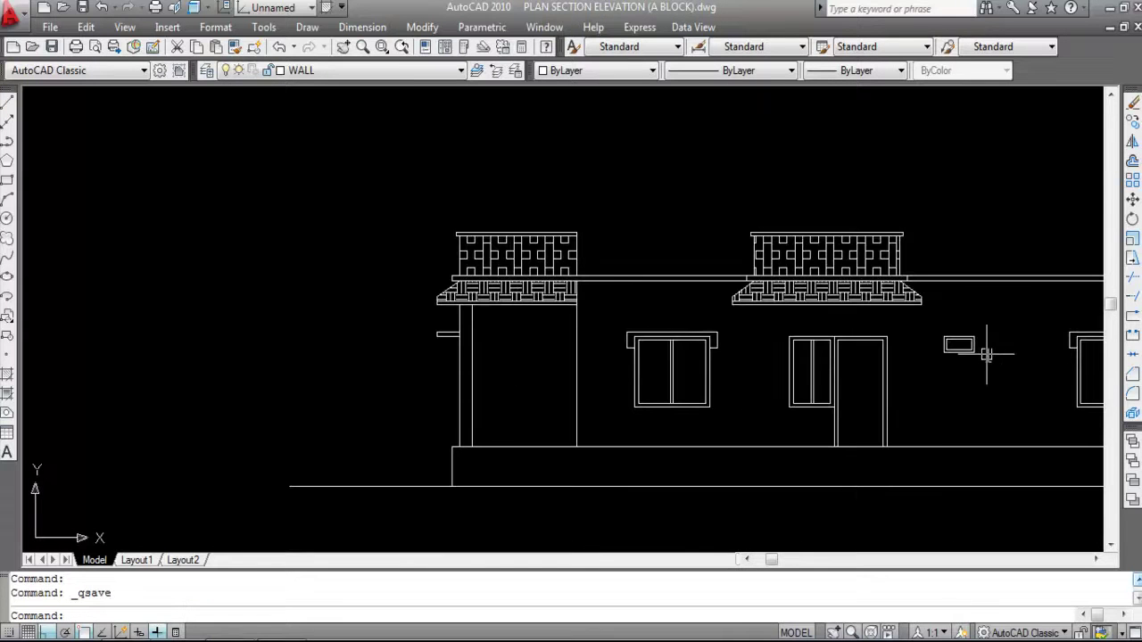
scroll(525, 215, down, 3)
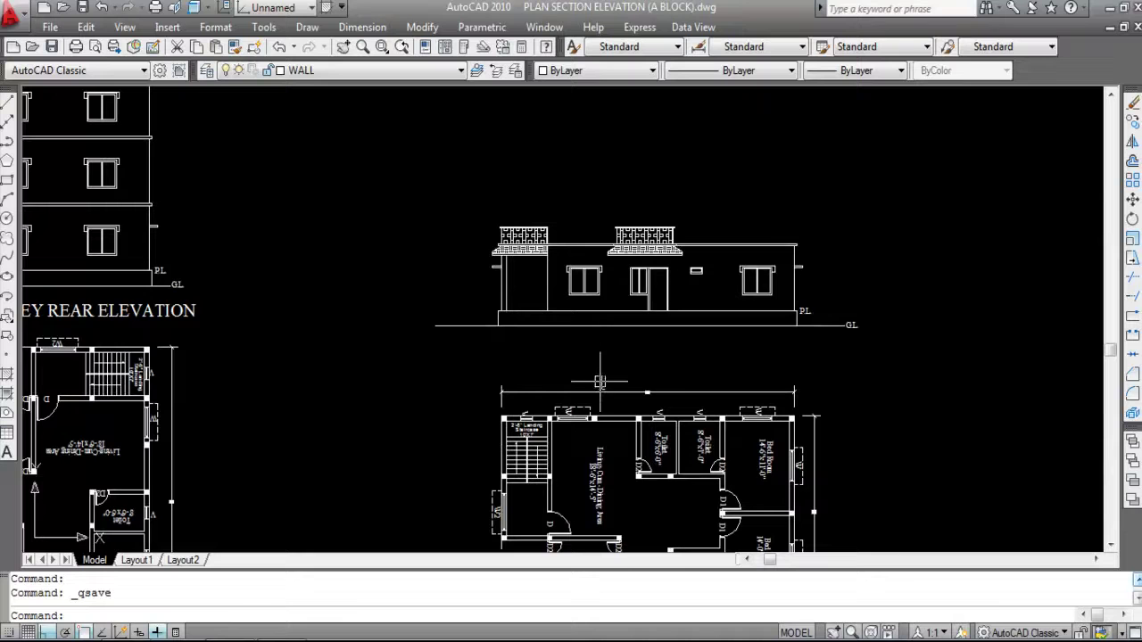
scroll(562, 263, up, 3)
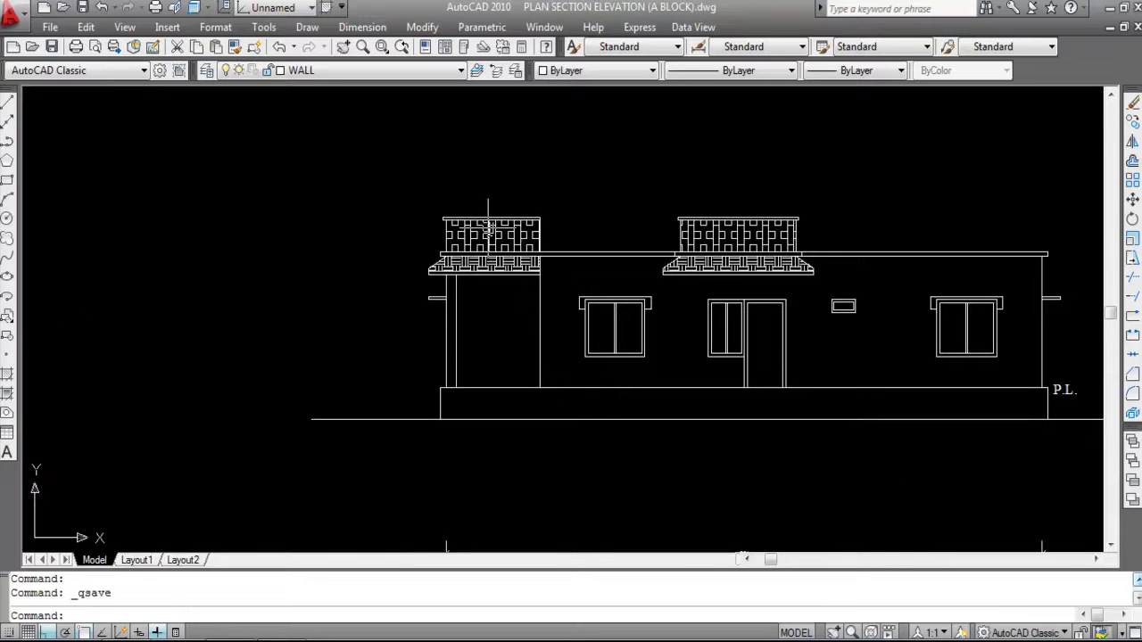
scroll(469, 188, down, 5)
scroll(560, 237, up, 4)
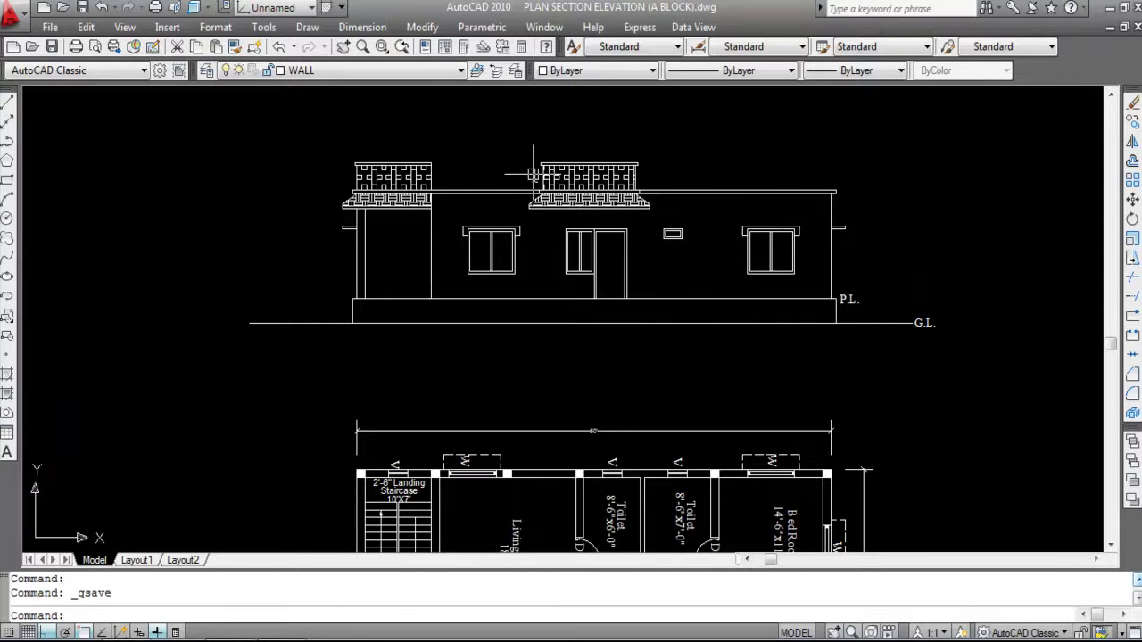
scroll(533, 174, down, 4)
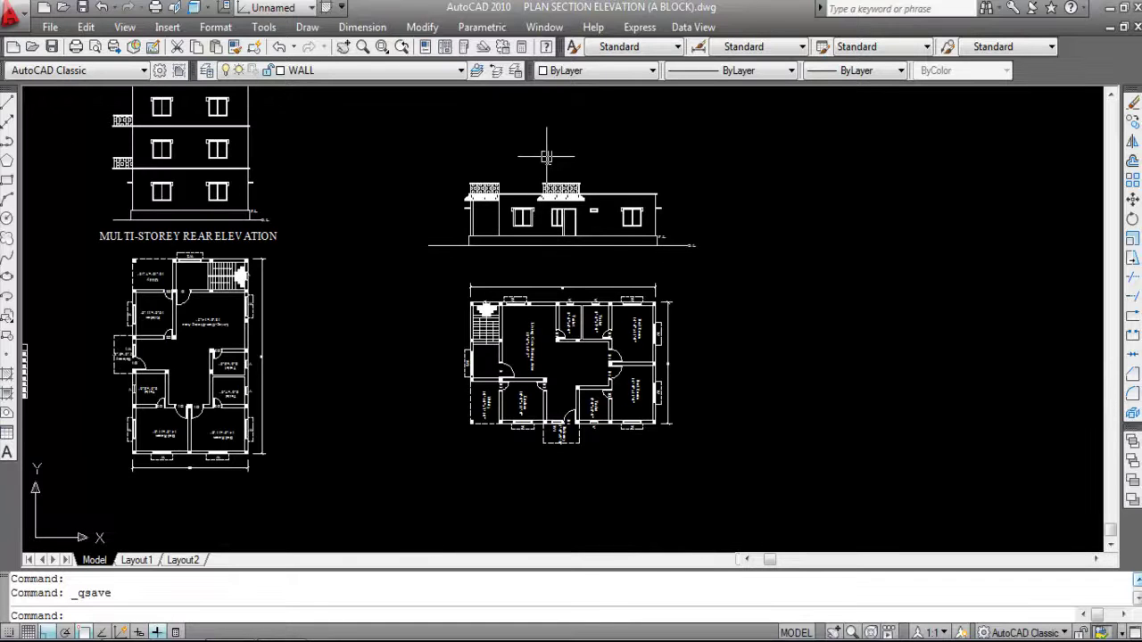
scroll(568, 312, down, 2)
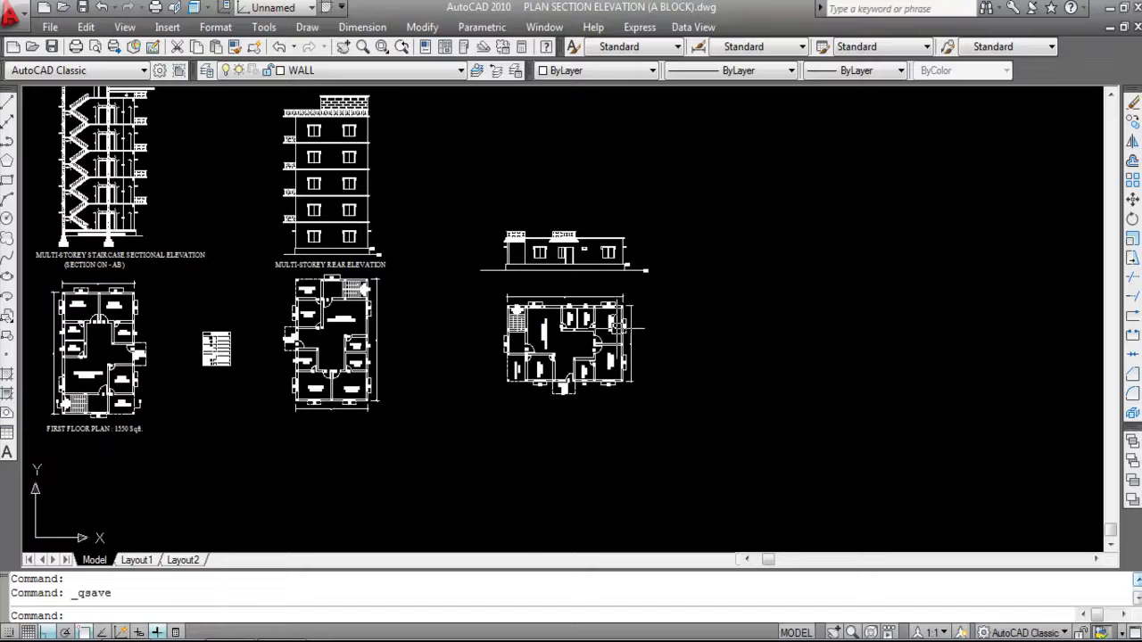
scroll(575, 245, up, 3)
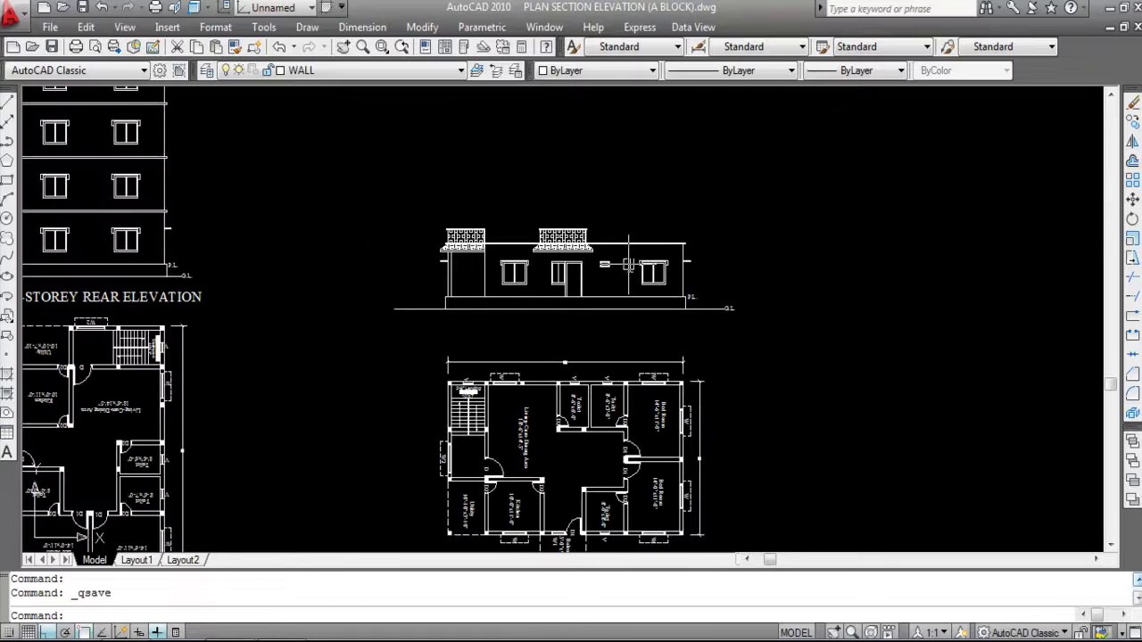
scroll(559, 245, up, 2)
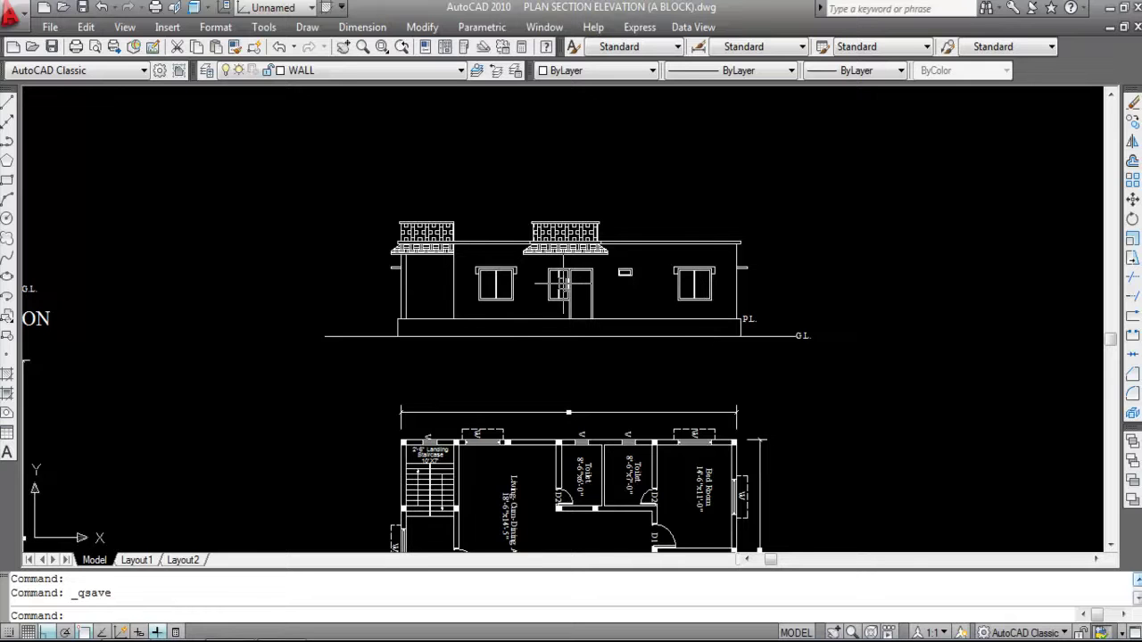
Copy everything above the plinth line upward, from the inner left wall line's foot to the roof slab's top edge, as the first upper storey.
scroll(732, 290, up, 2)
click(828, 313)
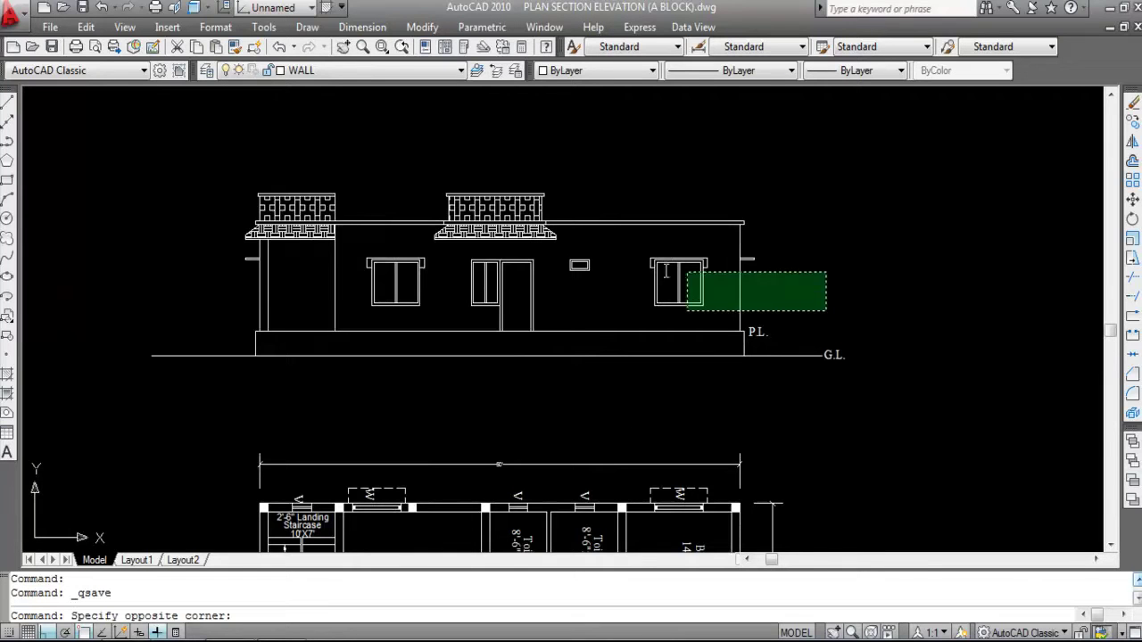
click(157, 136)
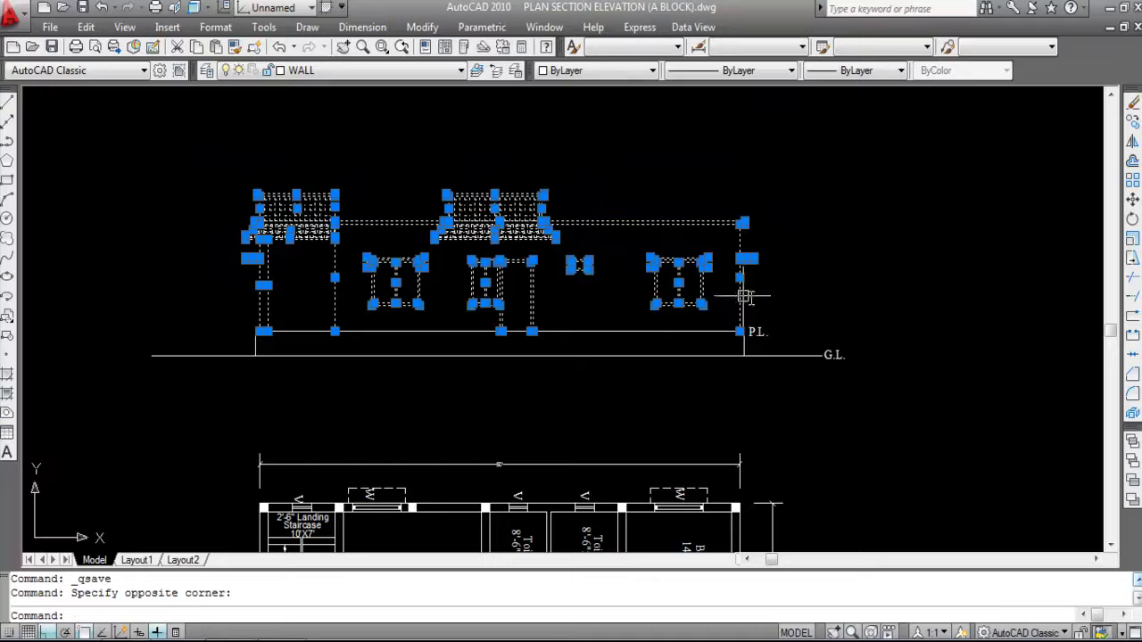
click(797, 318)
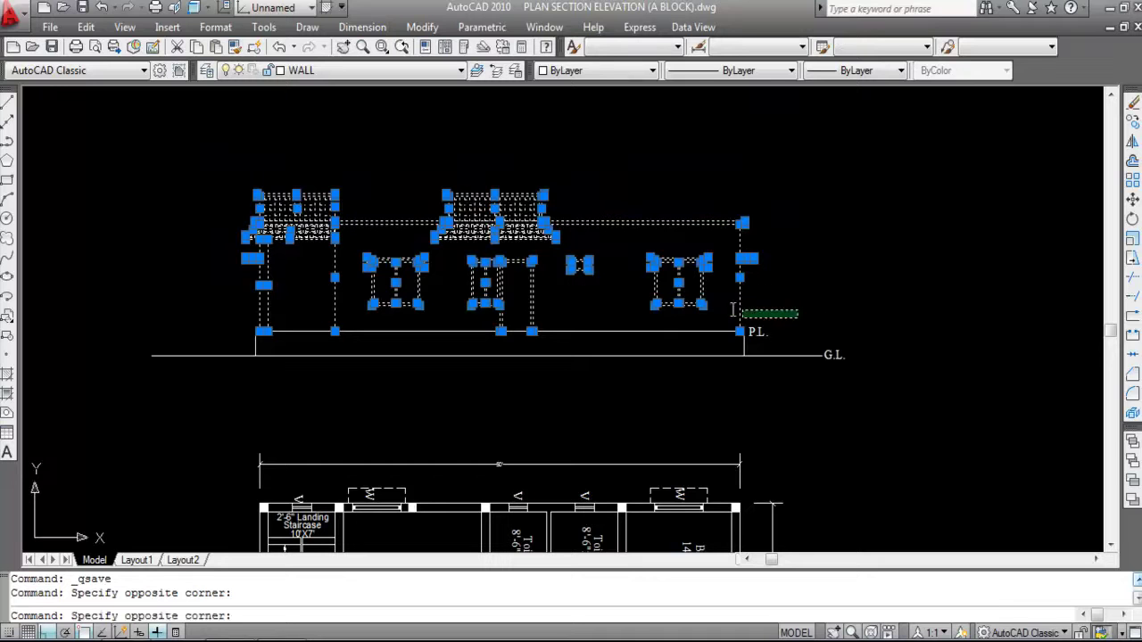
click(219, 145)
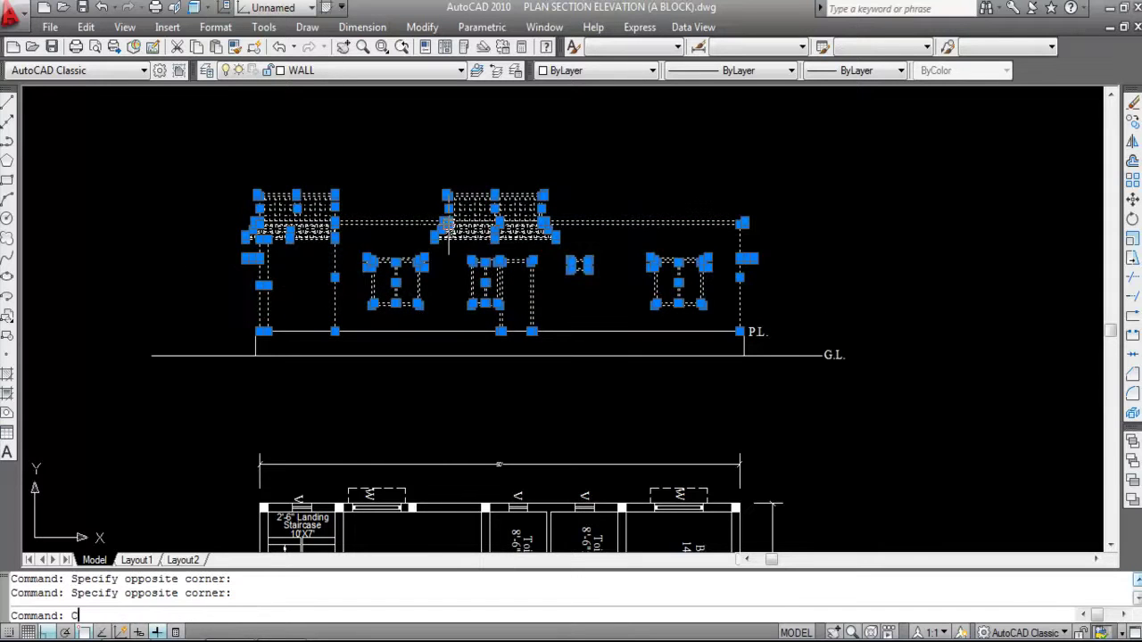
text(CO)
key(Return)
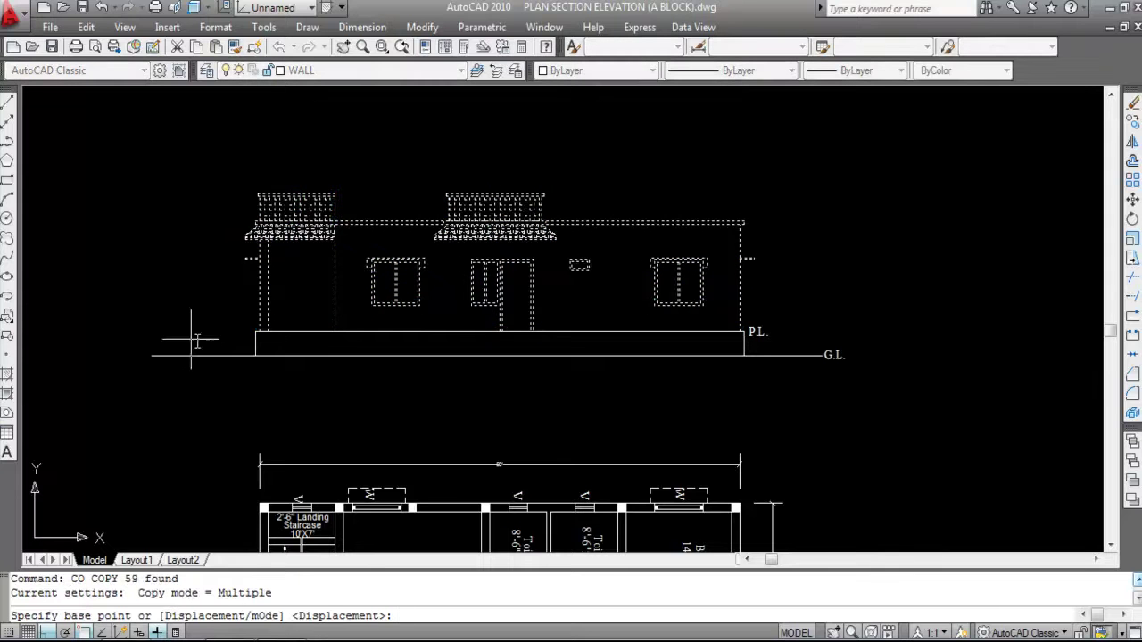
scroll(322, 319, up, 2)
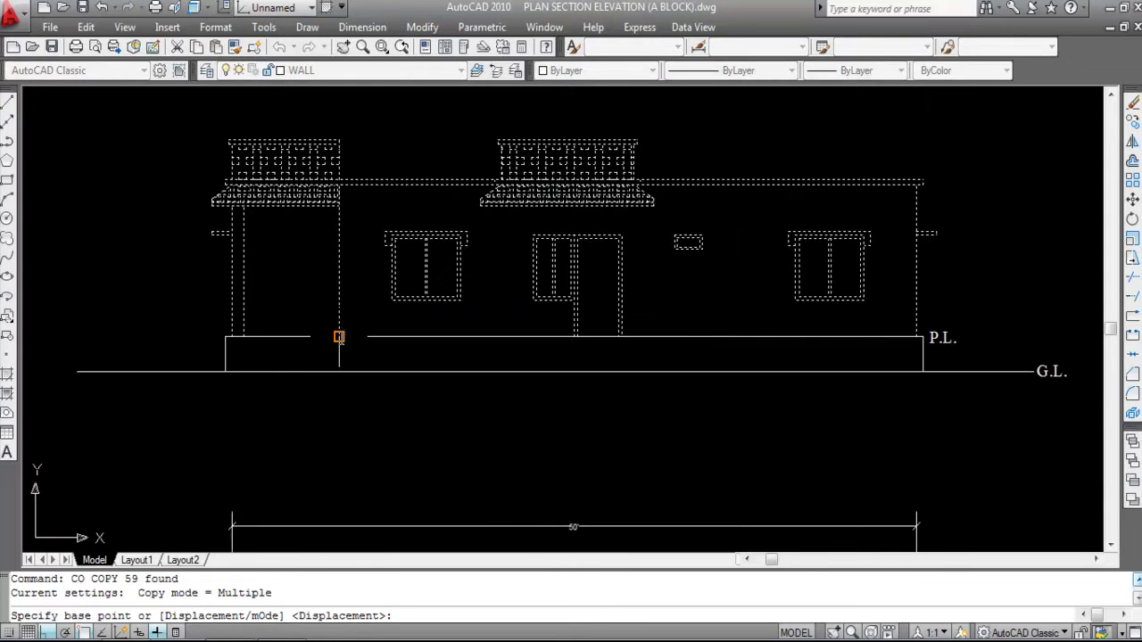
scroll(339, 337, up, 2)
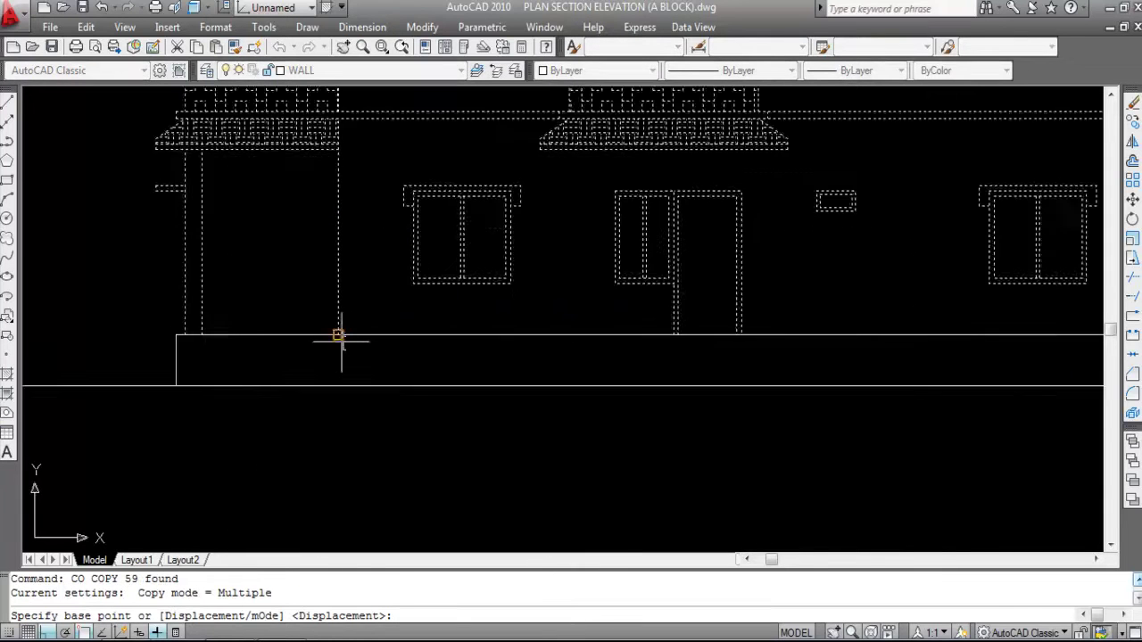
click(338, 335)
scroll(338, 335, down, 4)
scroll(365, 352, up, 6)
scroll(361, 366, up, 5)
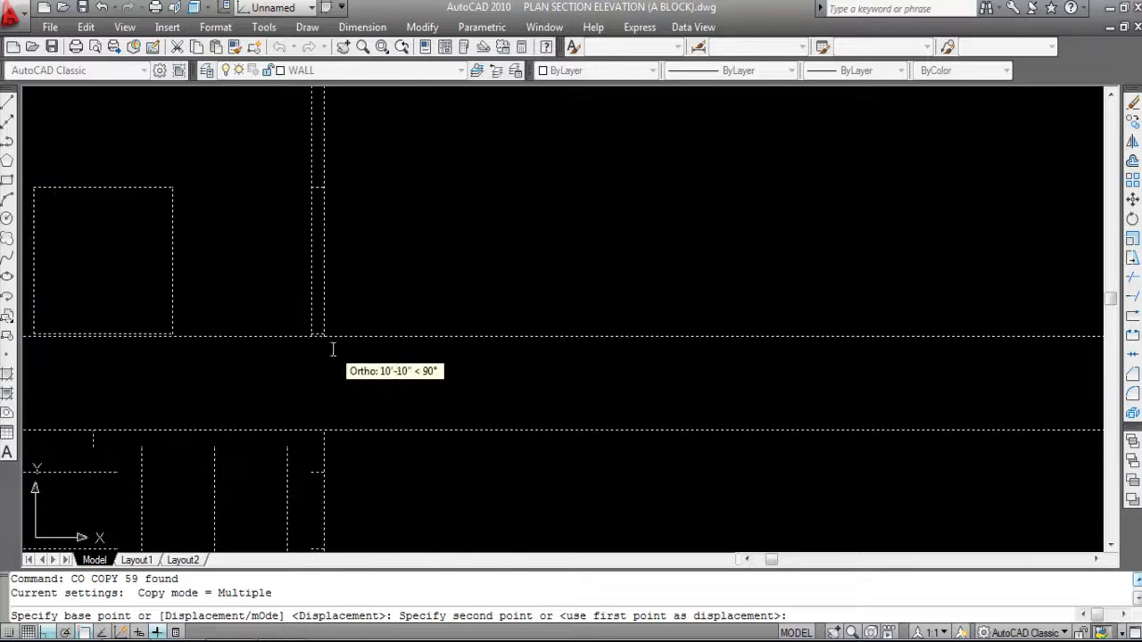
scroll(321, 336, up, 3)
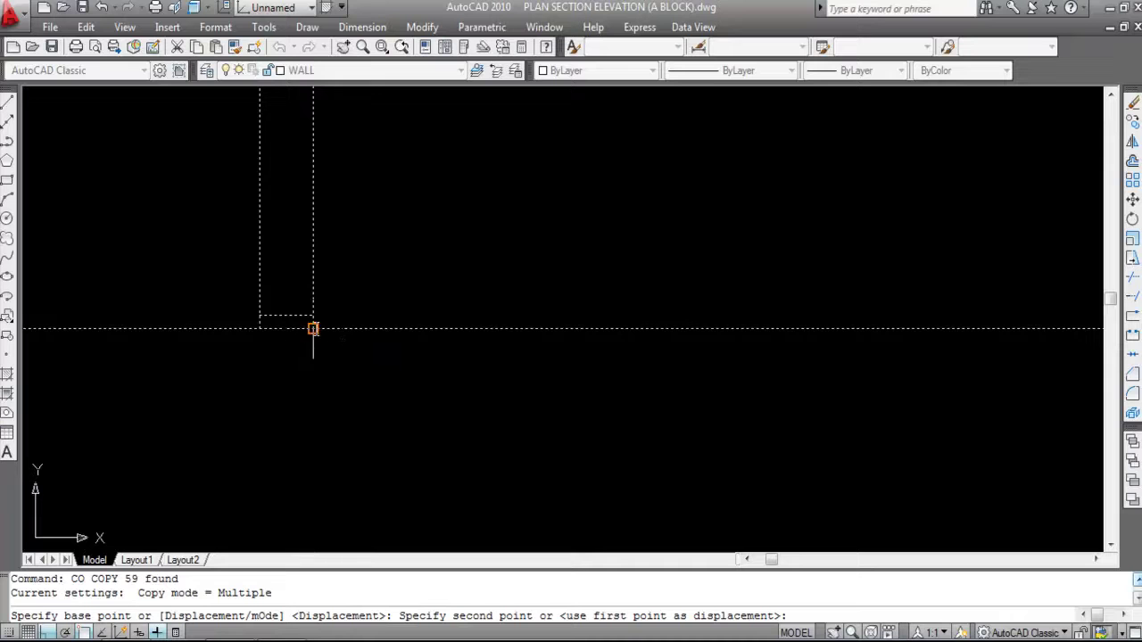
click(313, 328)
Place two more copies of the storey, each standing on the slab top of the storey below, as the second and third upper storeys.
scroll(432, 442, down, 6)
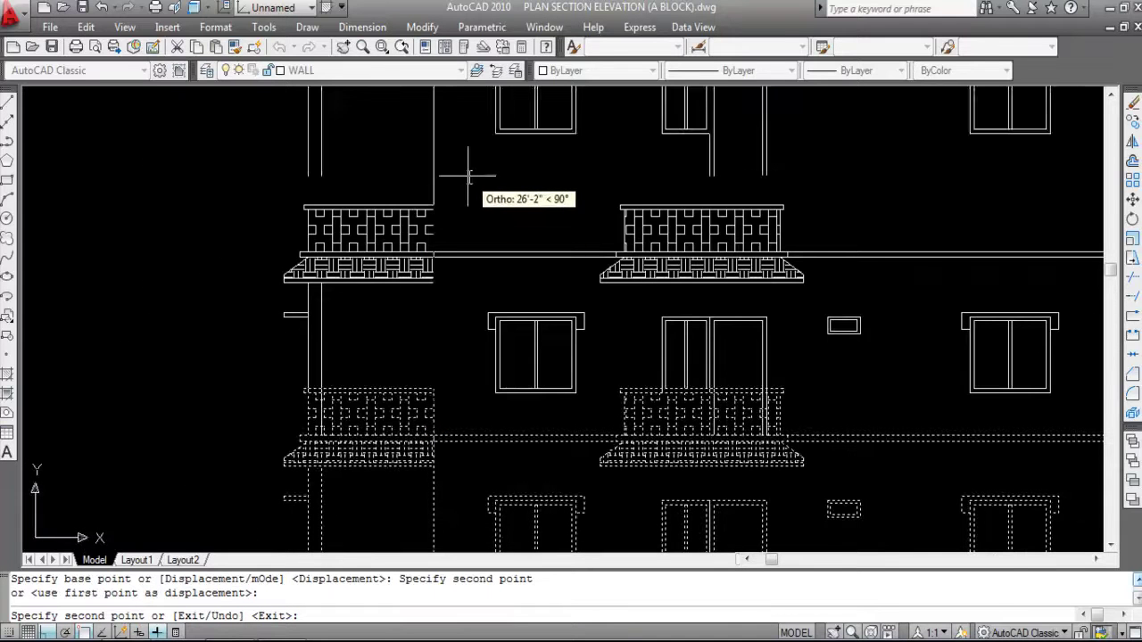
scroll(428, 244, up, 8)
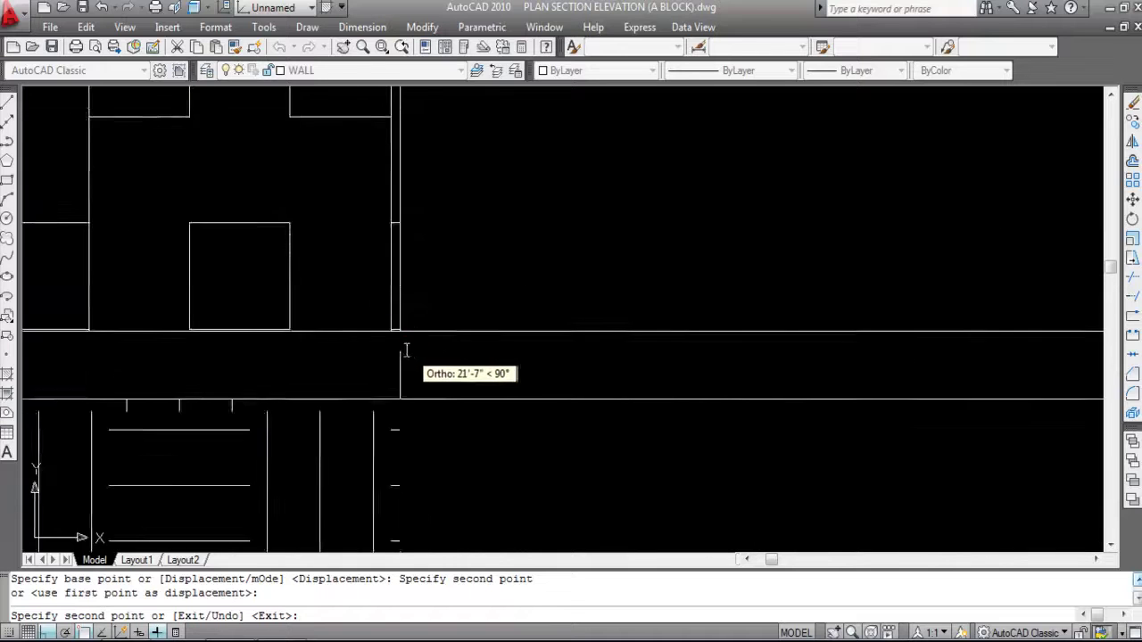
scroll(389, 301, up, 2)
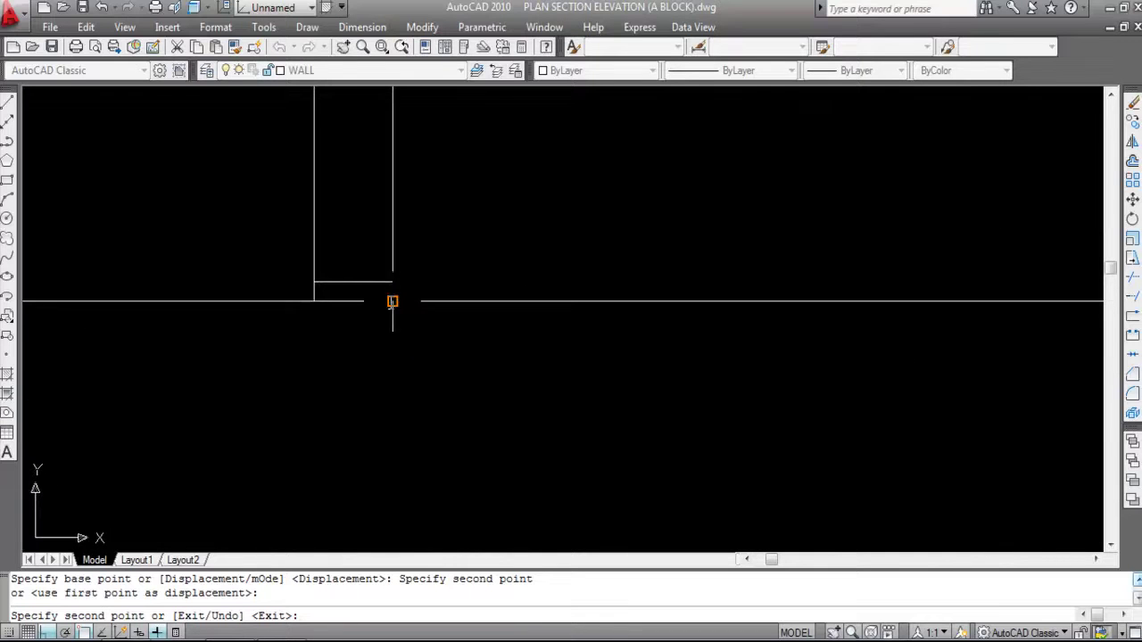
click(390, 301)
scroll(482, 399, down, 8)
scroll(489, 308, up, 3)
scroll(489, 307, up, 5)
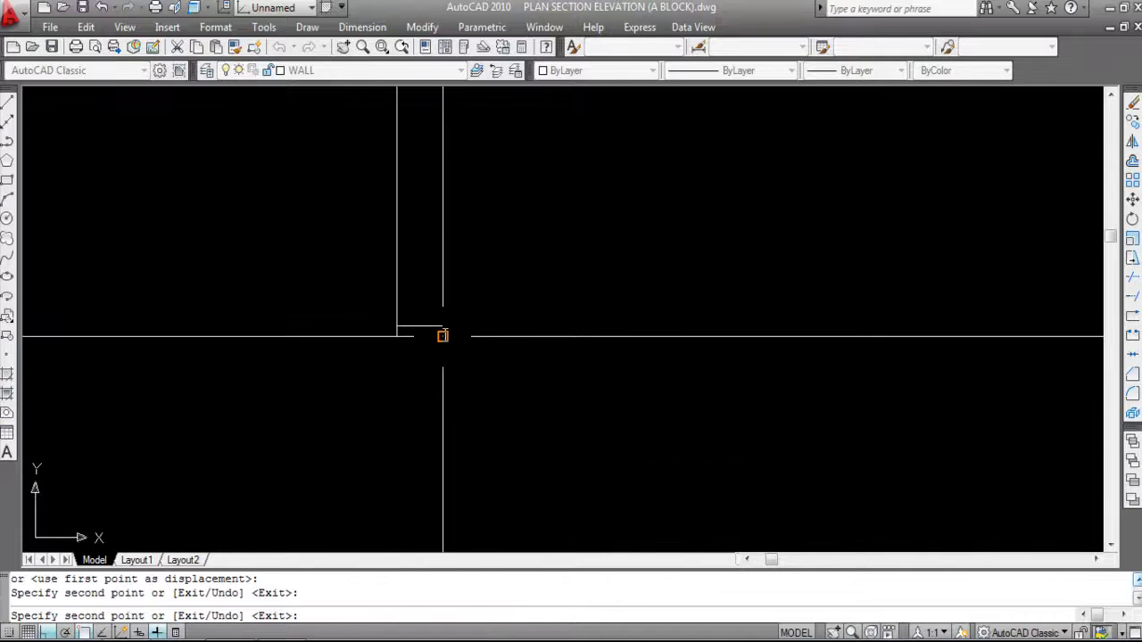
click(443, 335)
Place a fourth storey copy on the slab top of the third upper storey, and finish copying.
scroll(443, 336, down, 7)
scroll(513, 392, up, 3)
scroll(513, 390, up, 8)
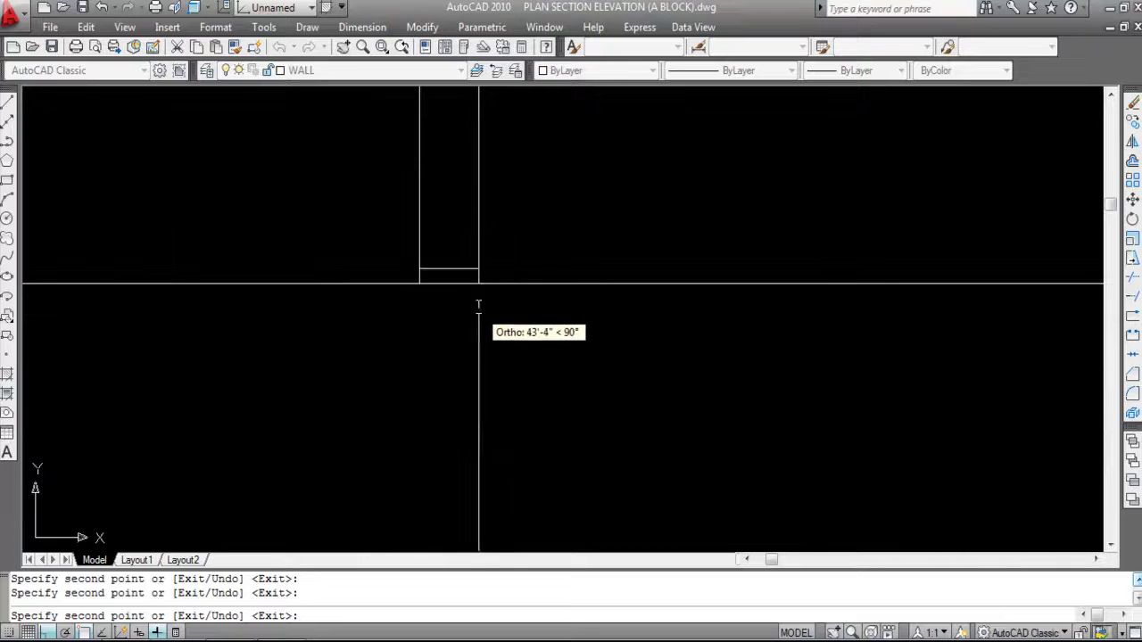
scroll(543, 323, down, 8)
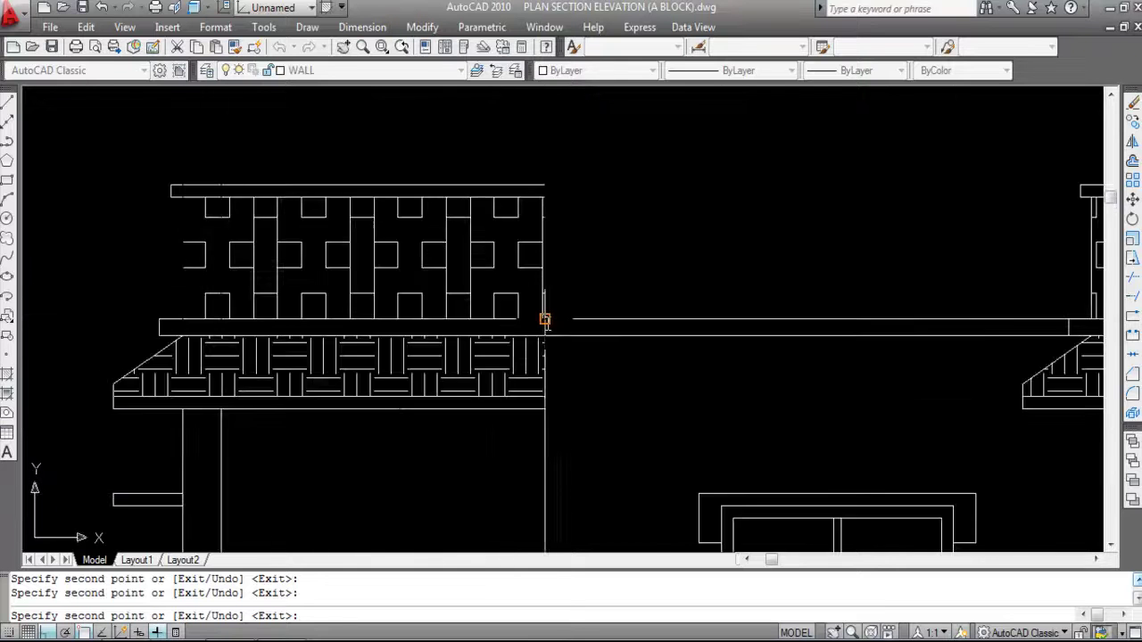
key(Escape)
Examine the stacked storeys, checking where the wall and door lines meet the left and balcony parapets on the upper floors.
scroll(627, 391, up, 5)
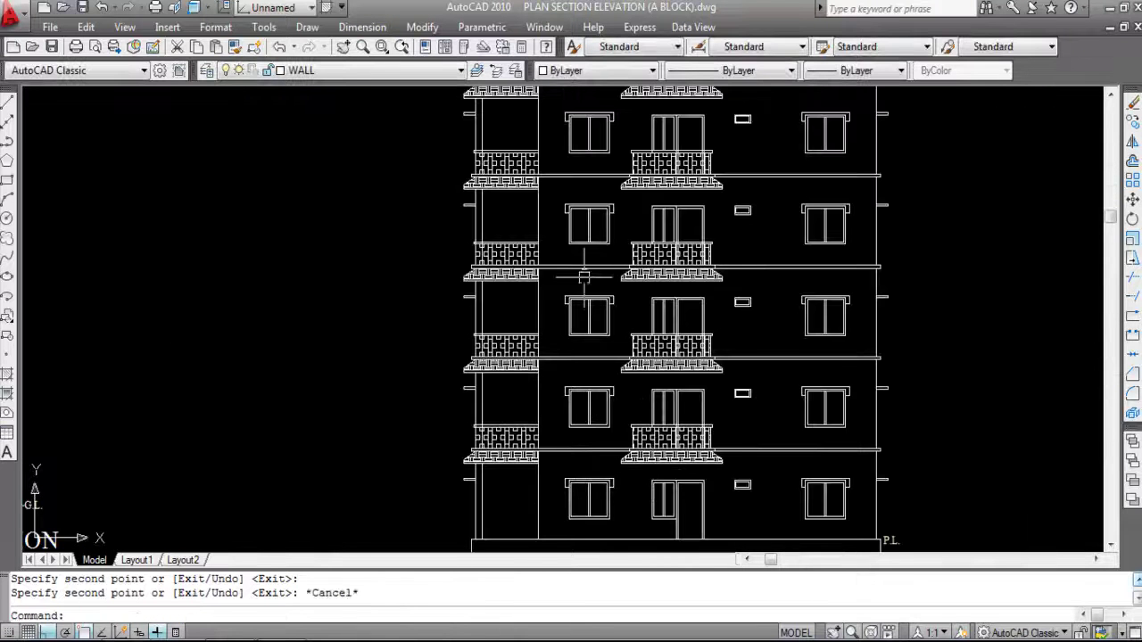
scroll(580, 286, down, 3)
scroll(539, 303, up, 2)
scroll(539, 303, up, 4)
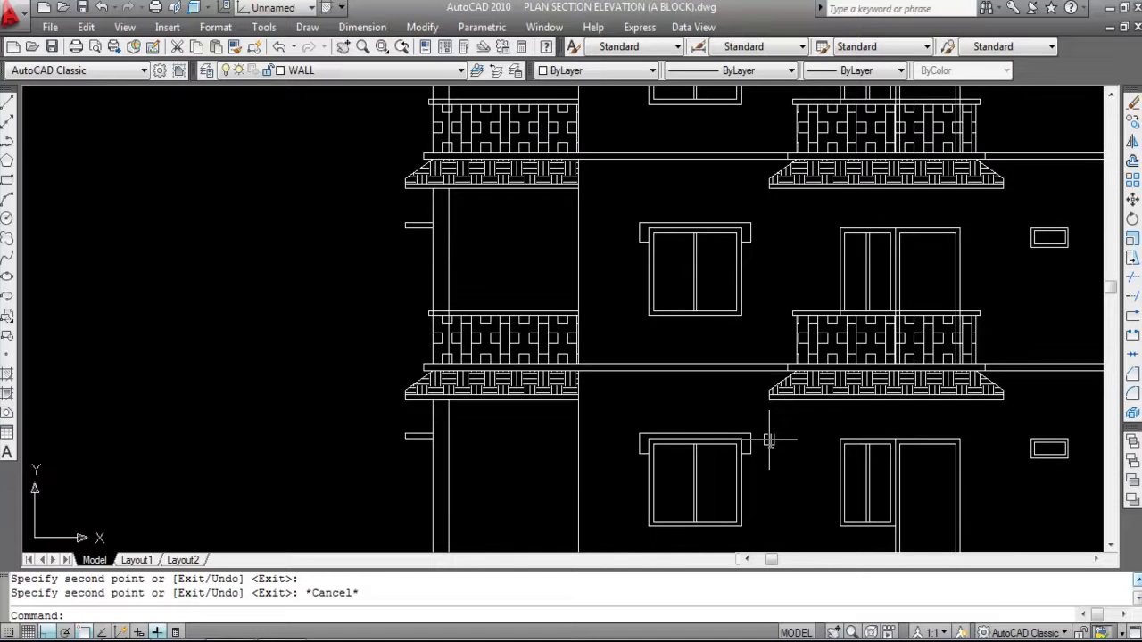
scroll(637, 402, down, 5)
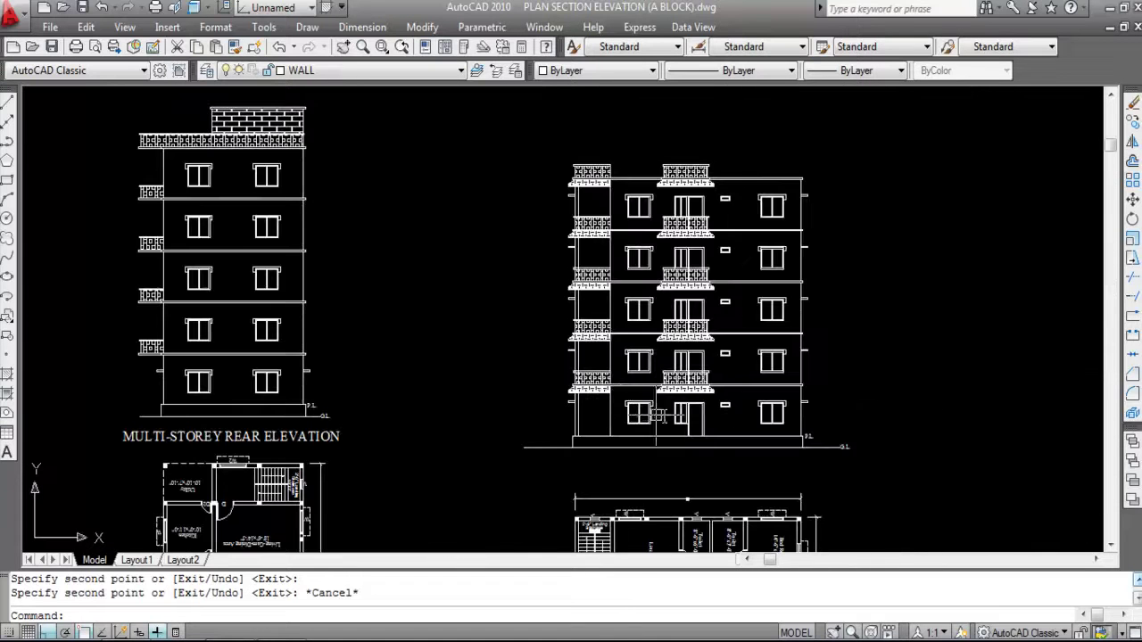
scroll(705, 357, up, 2)
scroll(642, 267, down, 3)
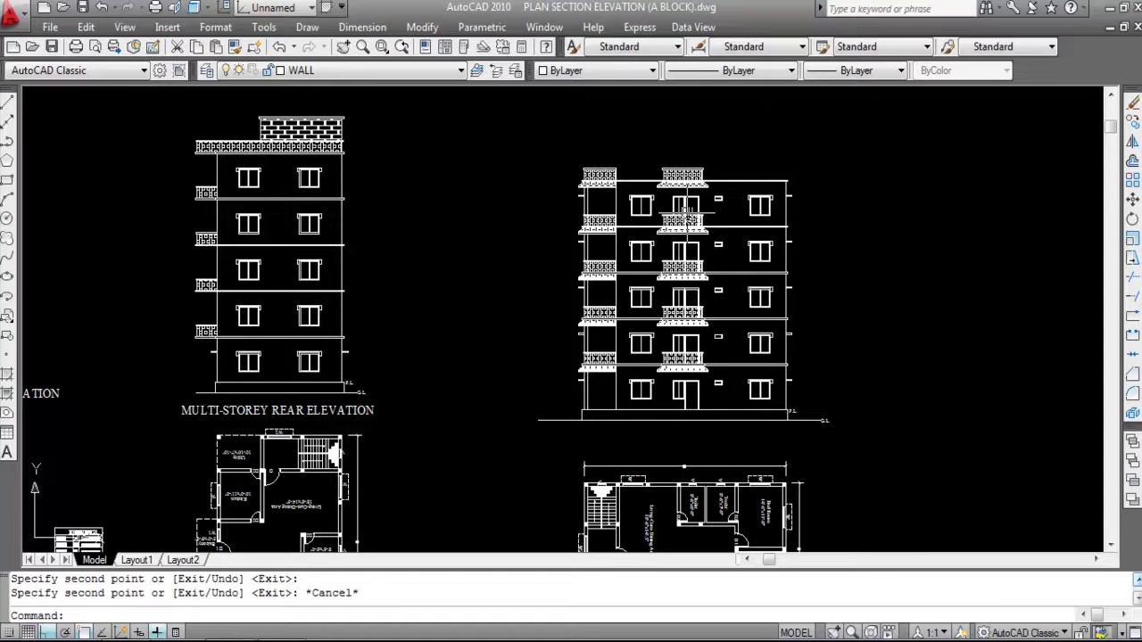
scroll(678, 168, up, 6)
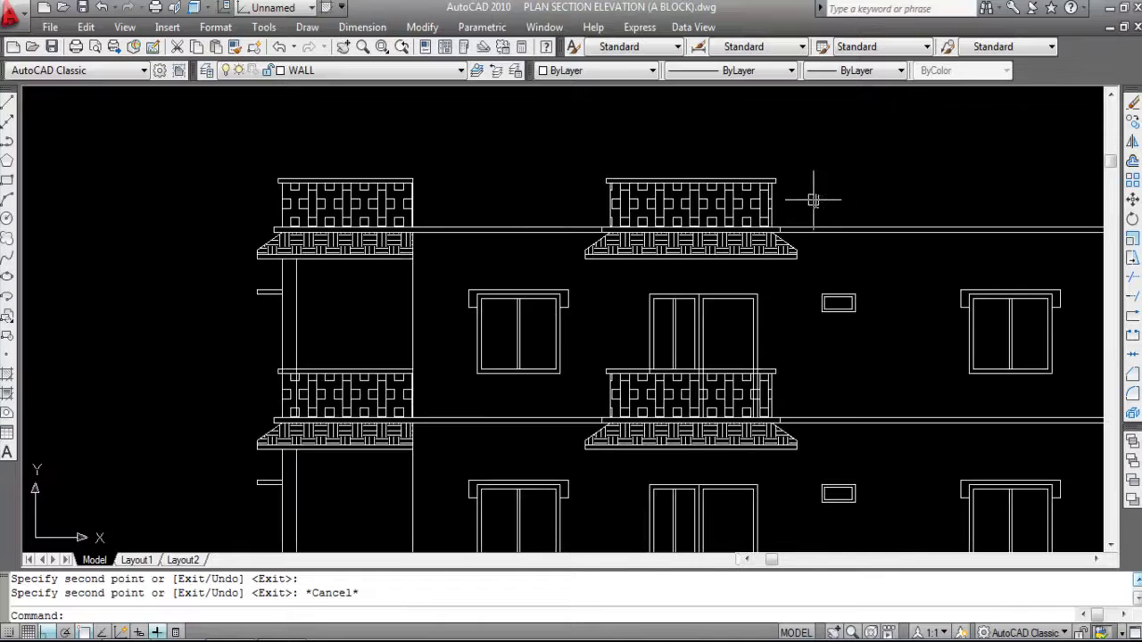
scroll(703, 219, down, 8)
scroll(653, 312, up, 8)
scroll(535, 357, up, 3)
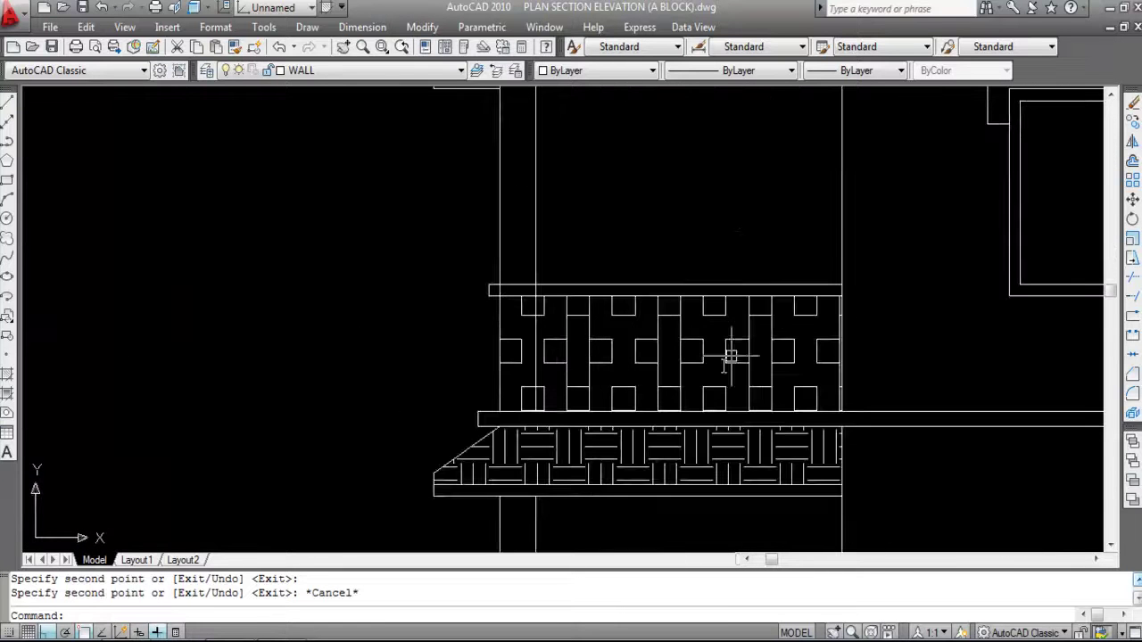
scroll(704, 308, down, 4)
scroll(785, 331, up, 3)
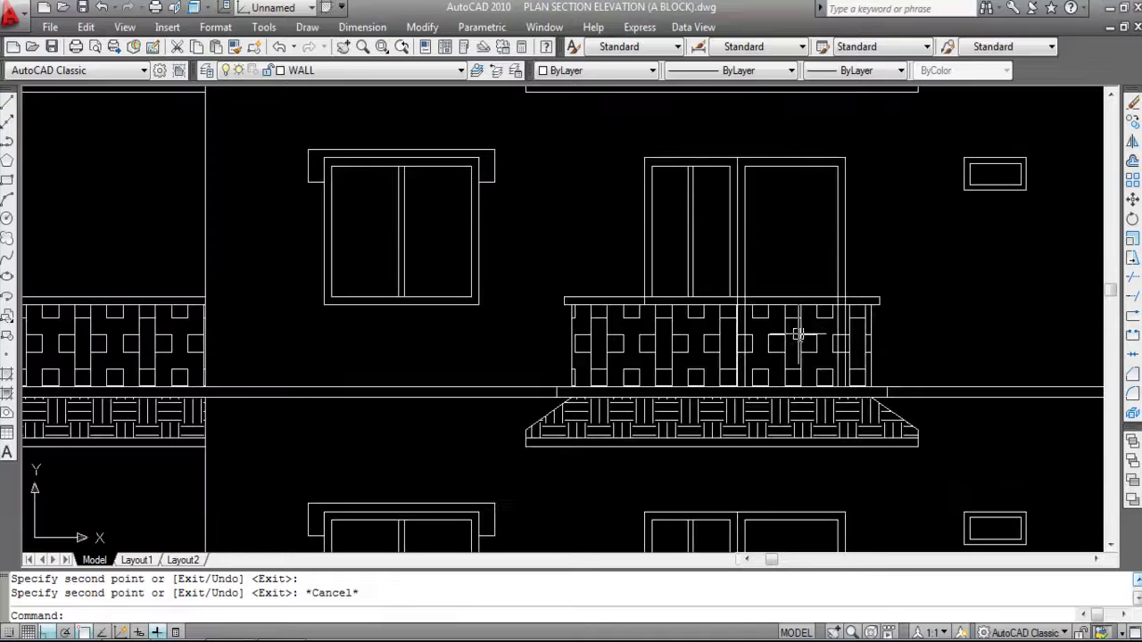
scroll(785, 303, up, 2)
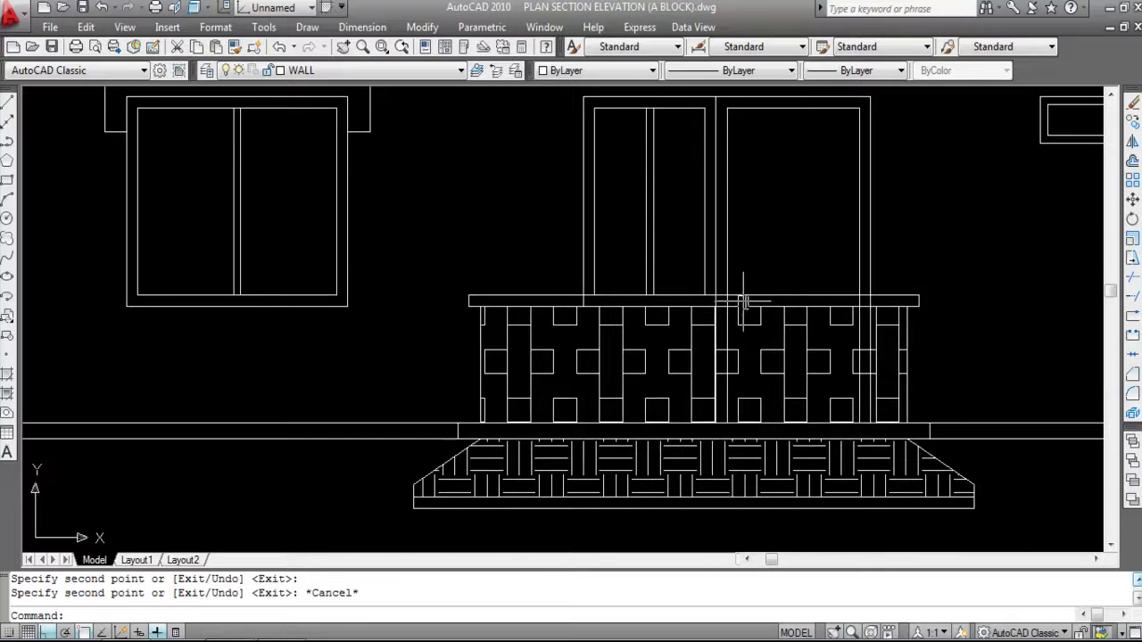
Trim the door lines showing through the central balcony's handrail and railing, using the handrail's upper line as cutting edge.
scroll(757, 293, down, 4)
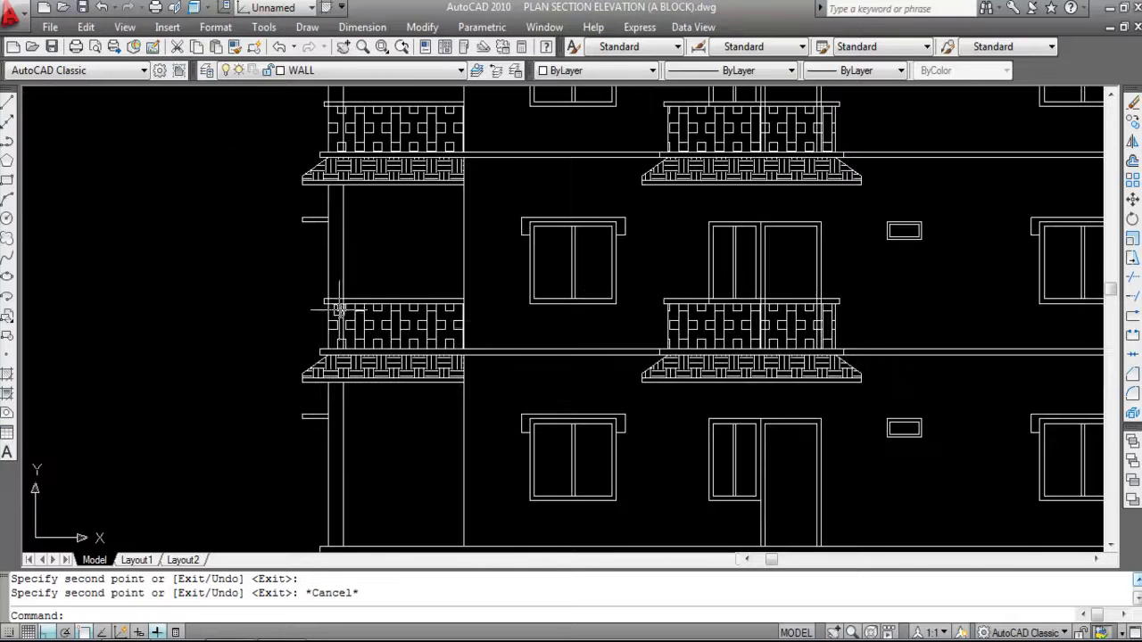
scroll(320, 297, up, 1)
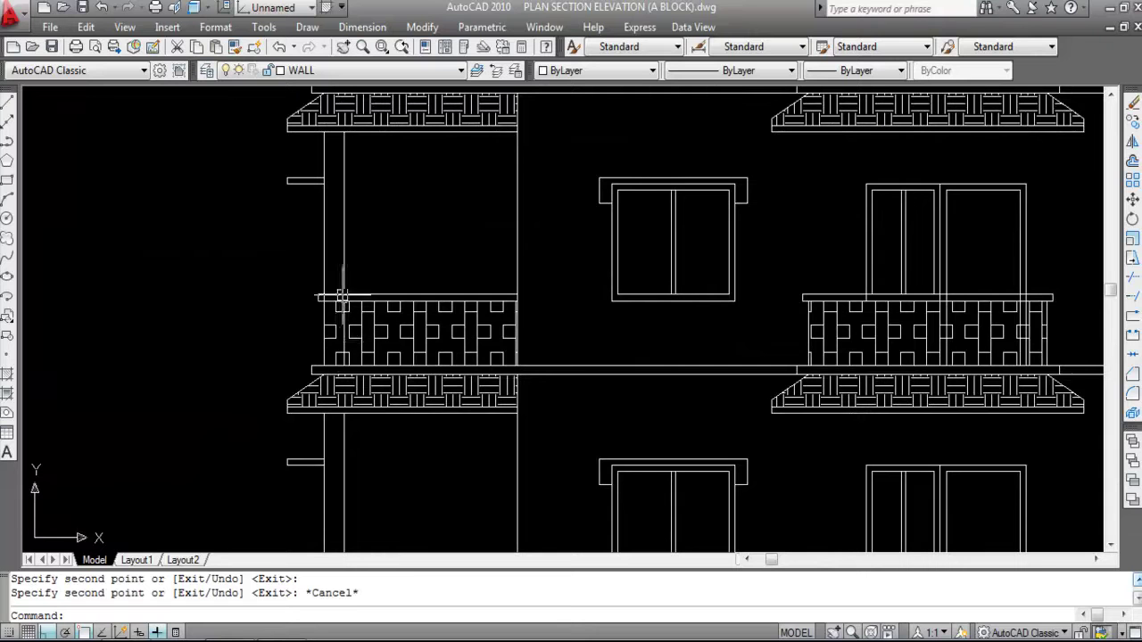
scroll(339, 297, down, 2)
scroll(577, 308, up, 4)
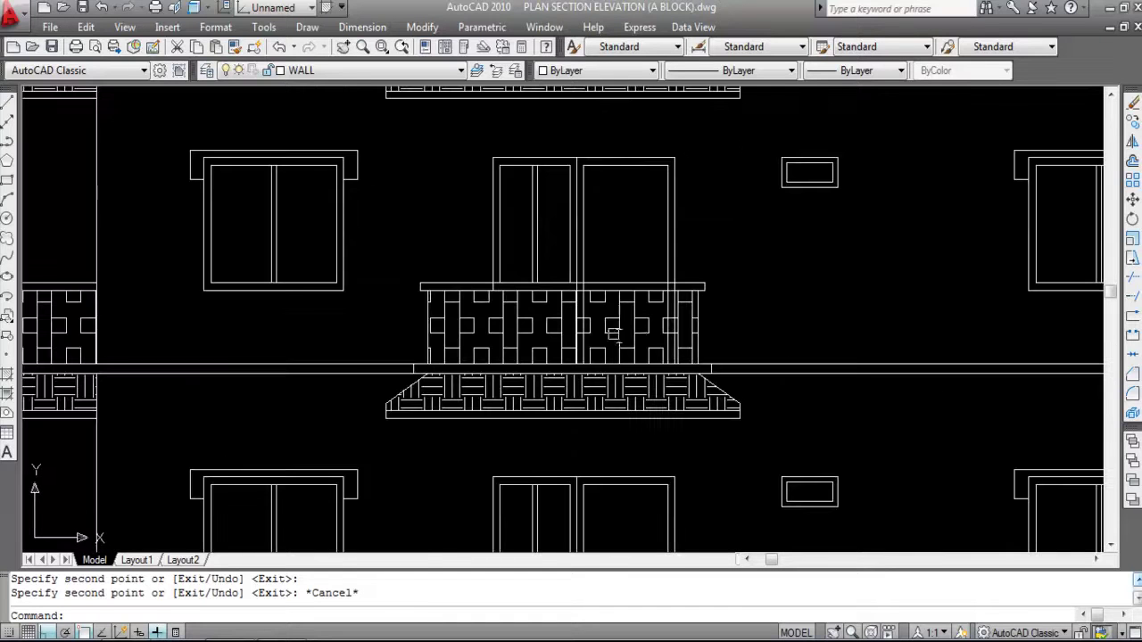
text(TR)
key(Return)
scroll(591, 290, up, 3)
click(607, 296)
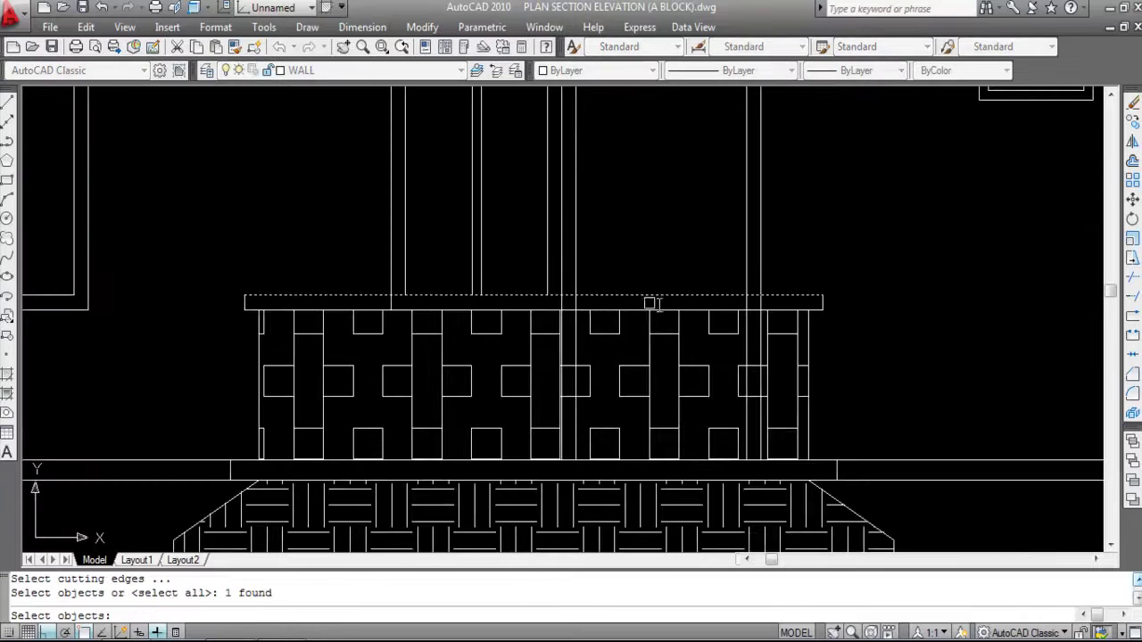
key(Return)
scroll(576, 301, up, 2)
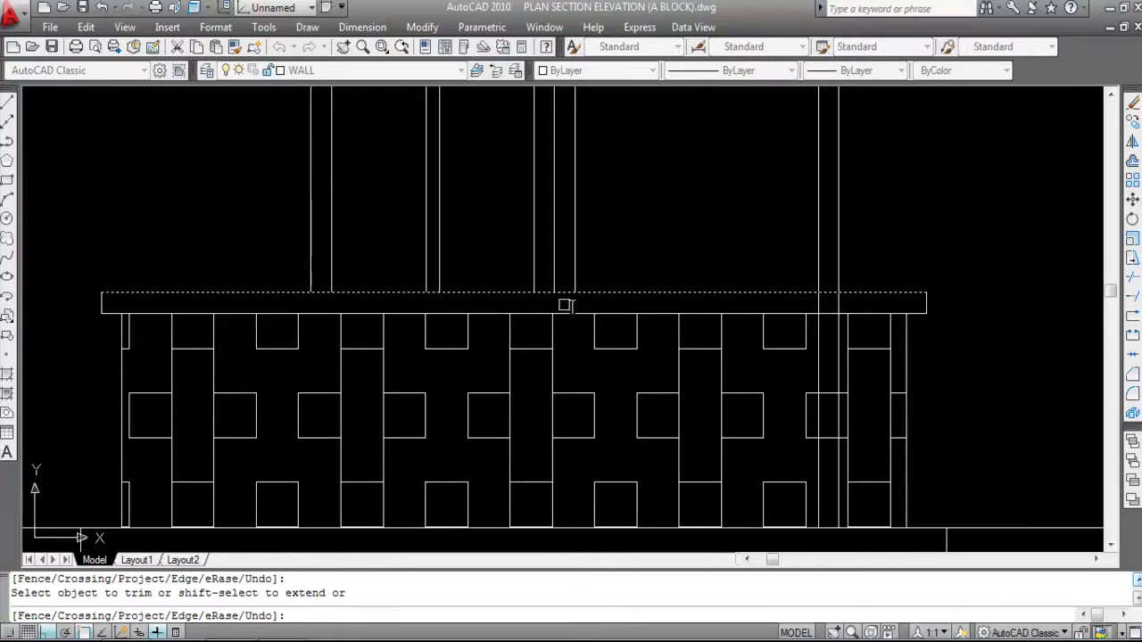
scroll(819, 308, down, 4)
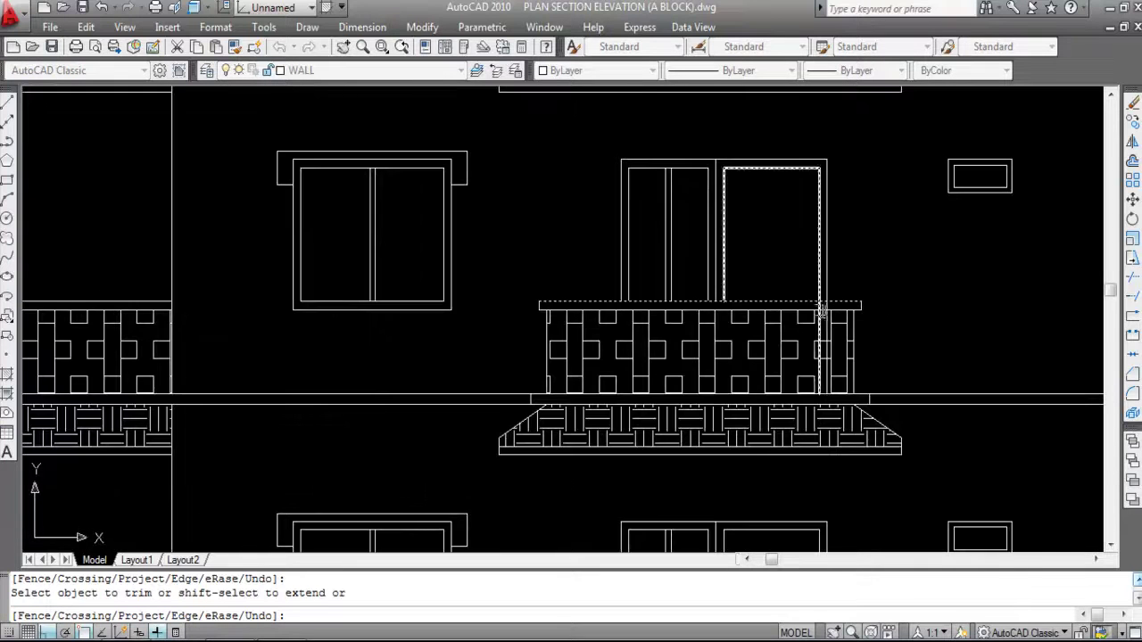
scroll(874, 292, up, 4)
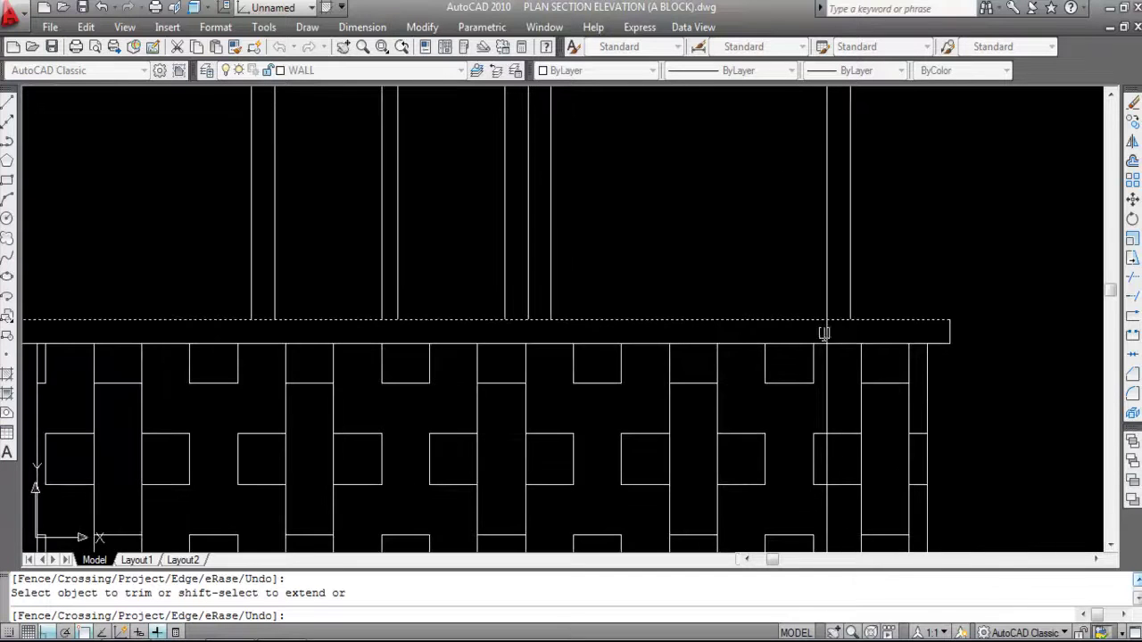
scroll(755, 235, down, 3)
scroll(636, 284, up, 3)
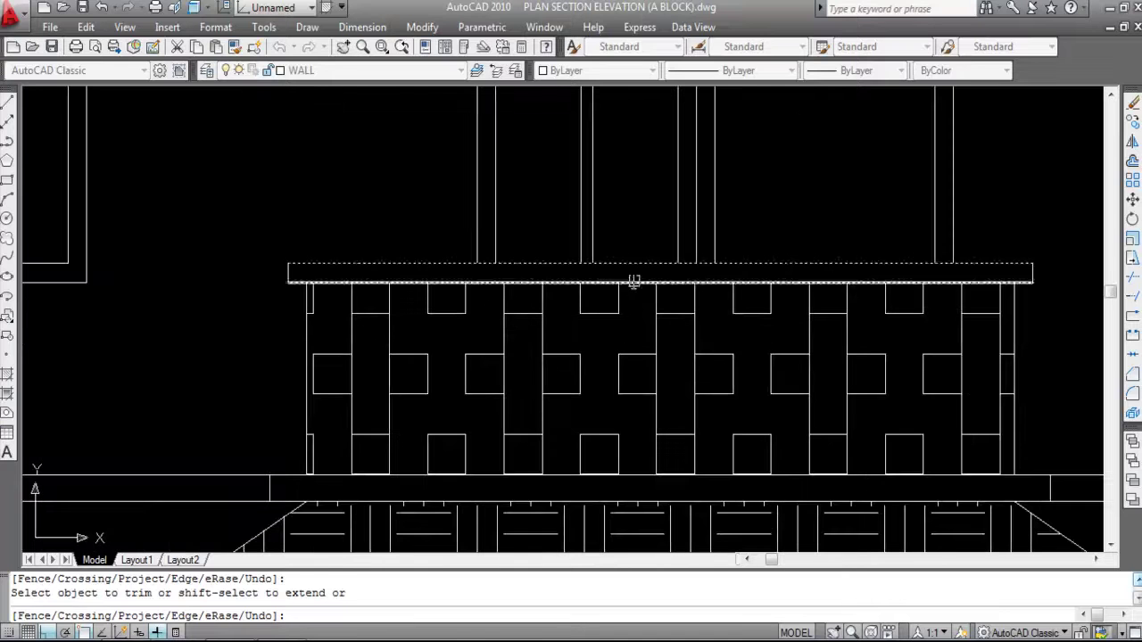
key(Escape)
click(478, 274)
click(729, 341)
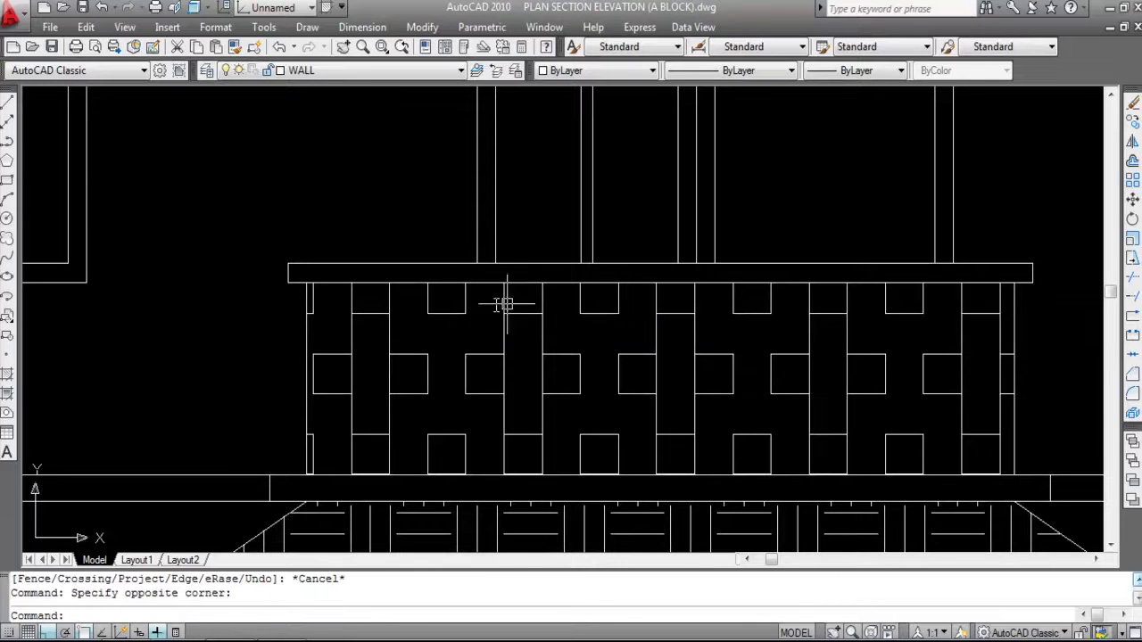
click(437, 265)
key(Escape)
click(404, 239)
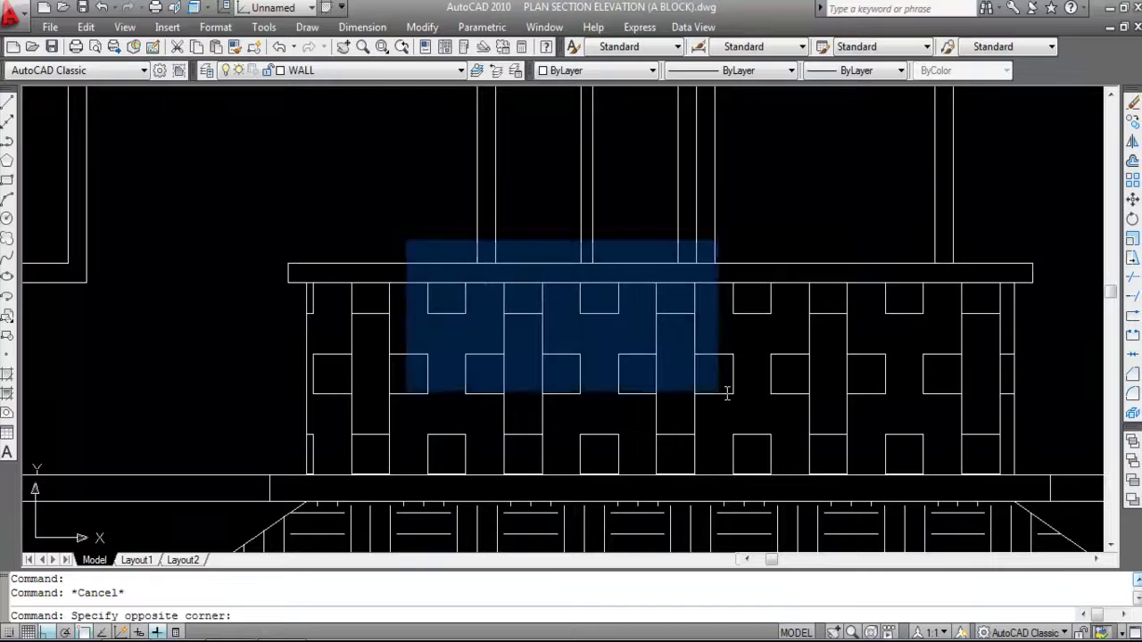
click(840, 413)
On the central balcony one floor up, trim the door lines below the handrail's upper line, clearing the railing pattern.
scroll(830, 357, down, 4)
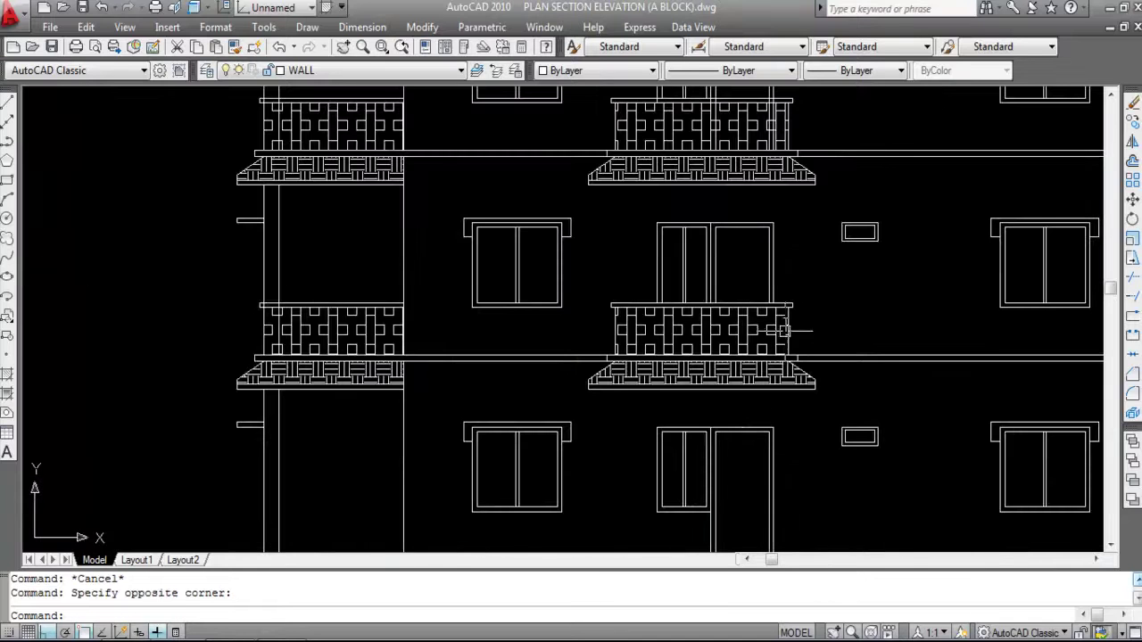
scroll(784, 338, up, 3)
scroll(727, 419, down, 2)
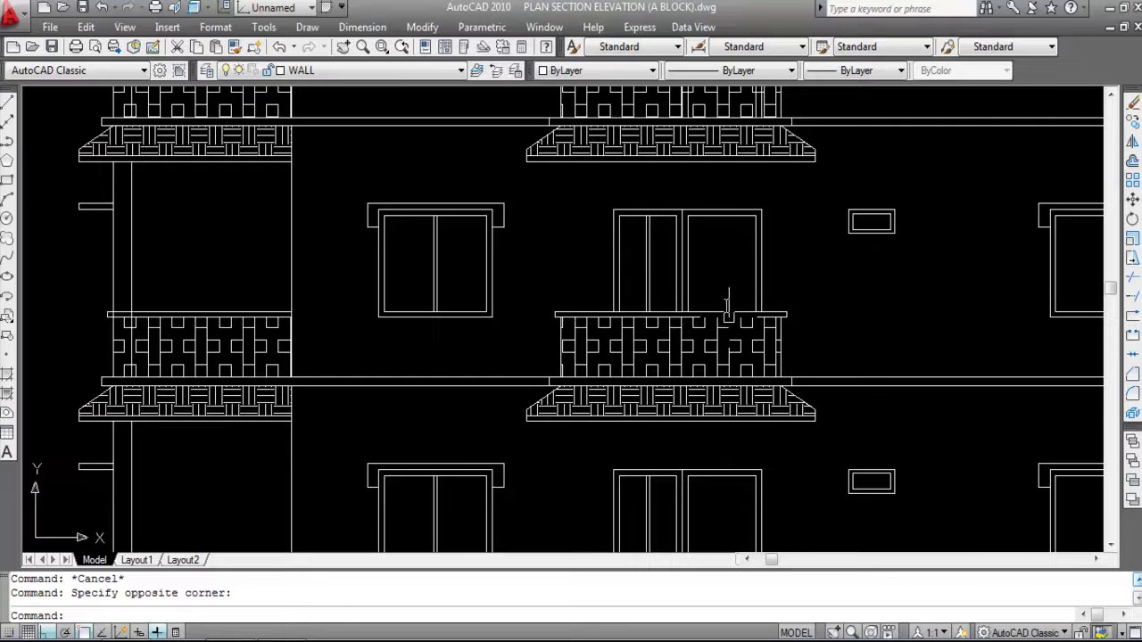
scroll(721, 416, down, 3)
scroll(725, 198, up, 3)
text(TR)
key(Return)
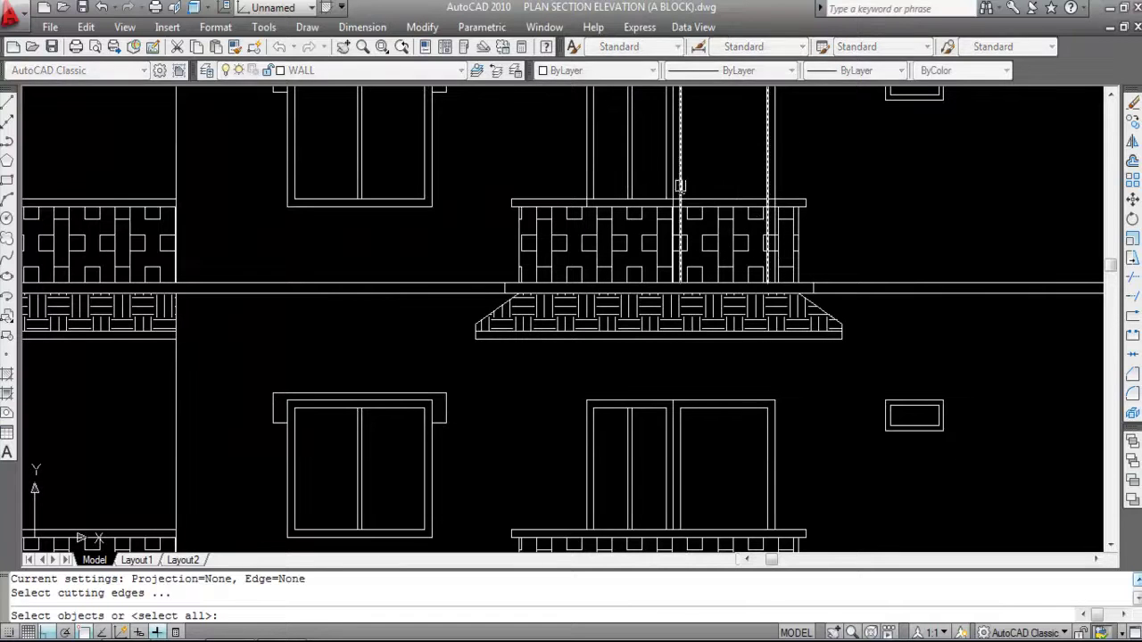
scroll(680, 185, up, 2)
click(705, 208)
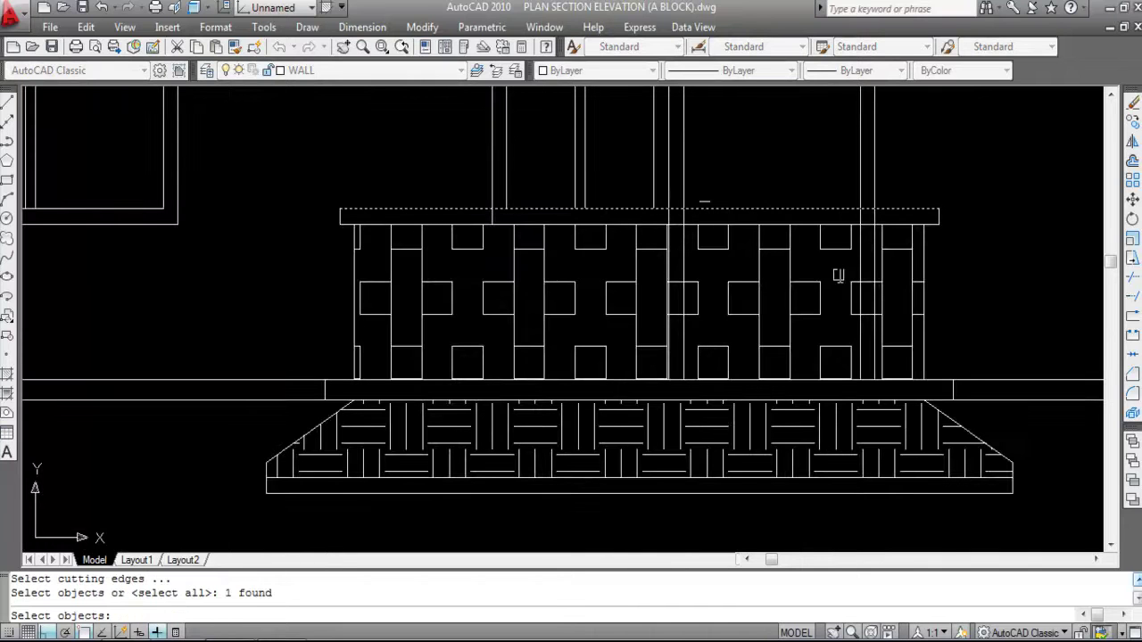
key(Return)
scroll(701, 237, up, 2)
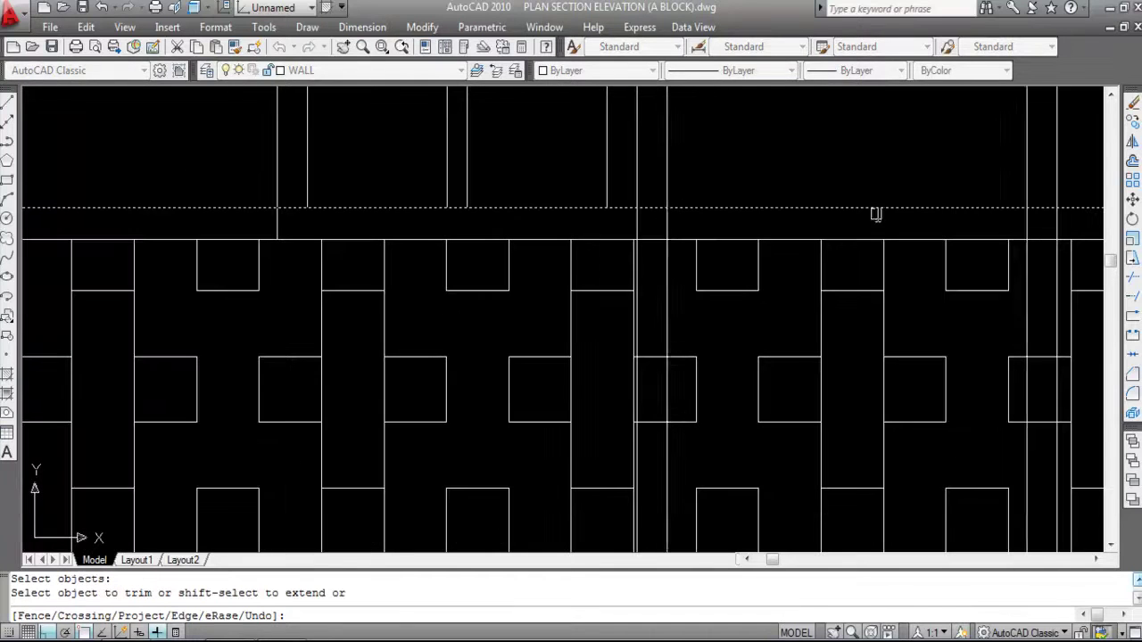
click(1058, 226)
click(647, 225)
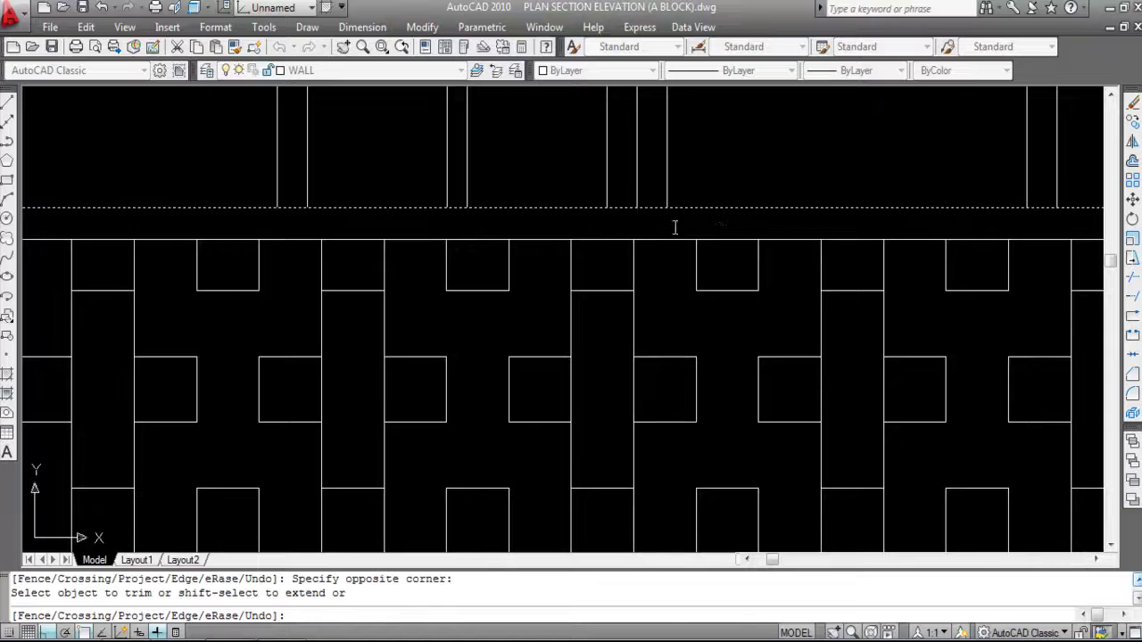
scroll(643, 227, down, 2)
scroll(639, 228, down, 3)
key(Escape)
scroll(573, 215, up, 3)
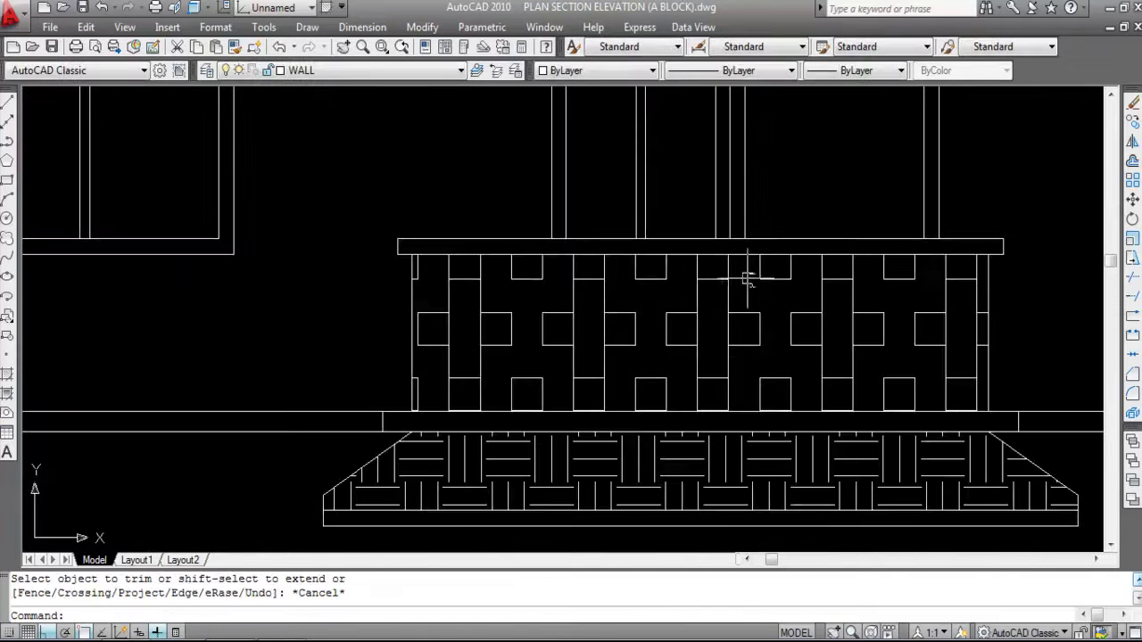
scroll(661, 277, down, 2)
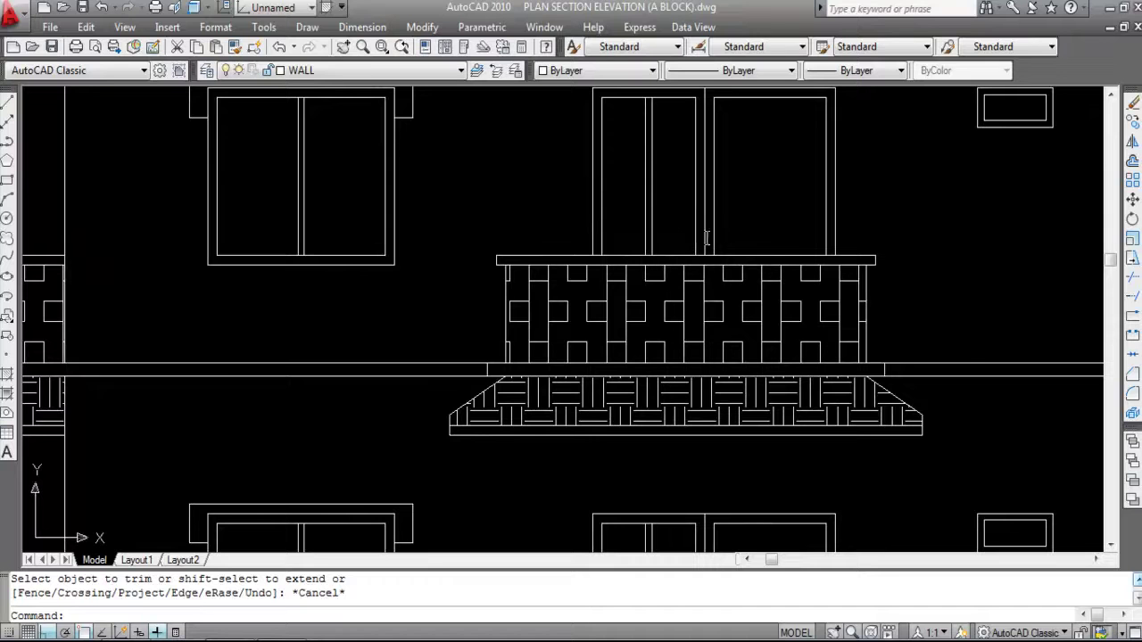
click(698, 248)
scroll(670, 253, up, 3)
key(Escape)
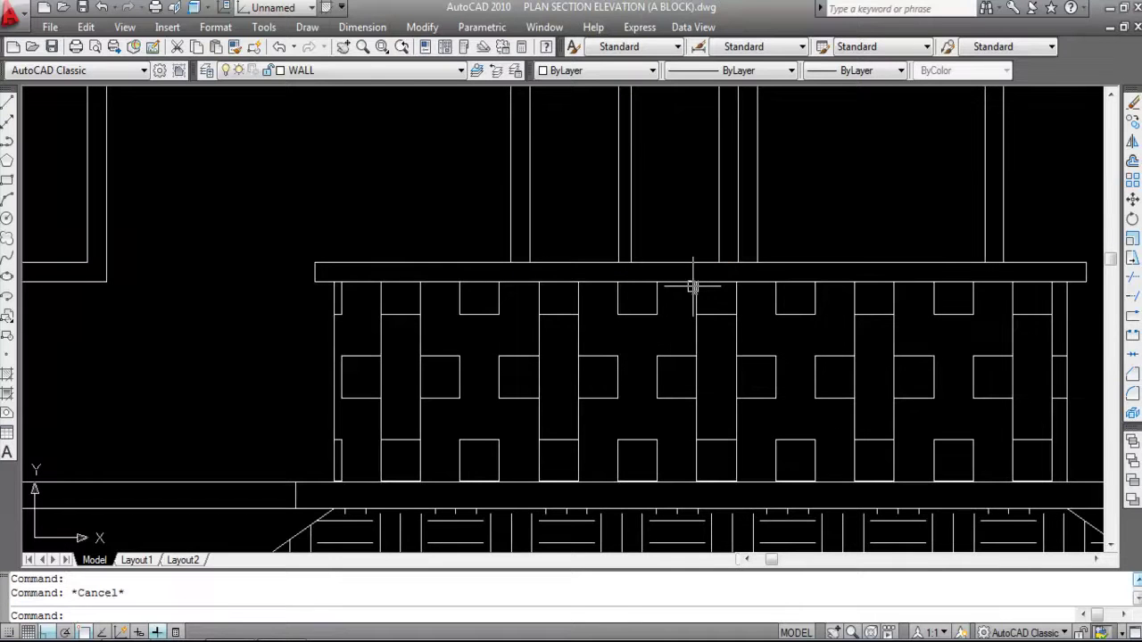
text(TR)
key(Return)
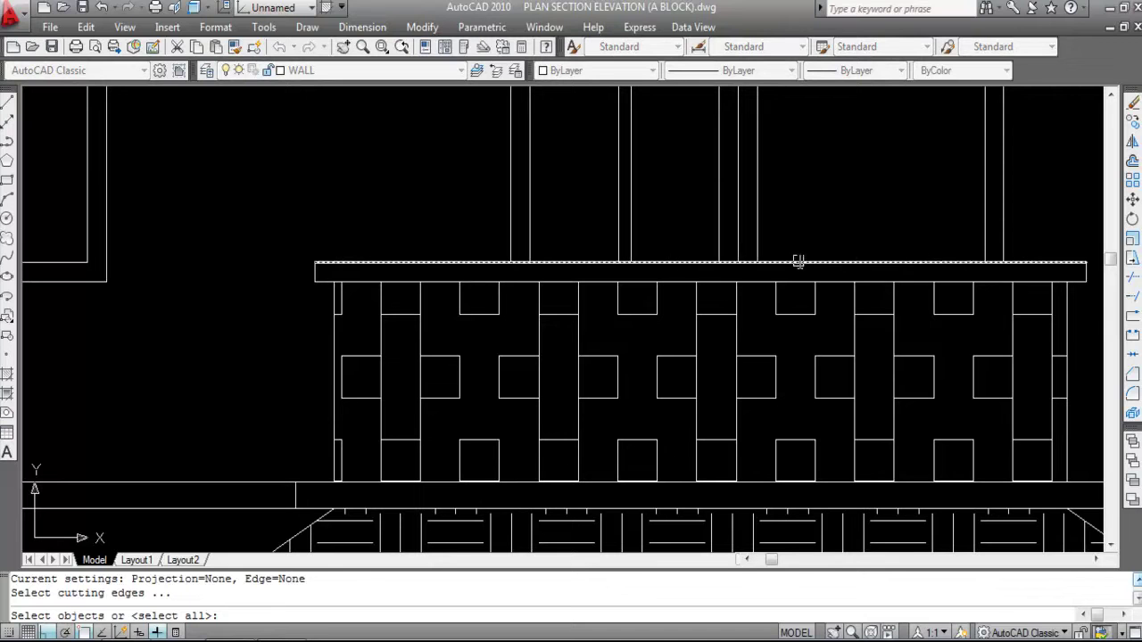
click(797, 259)
key(Return)
click(680, 262)
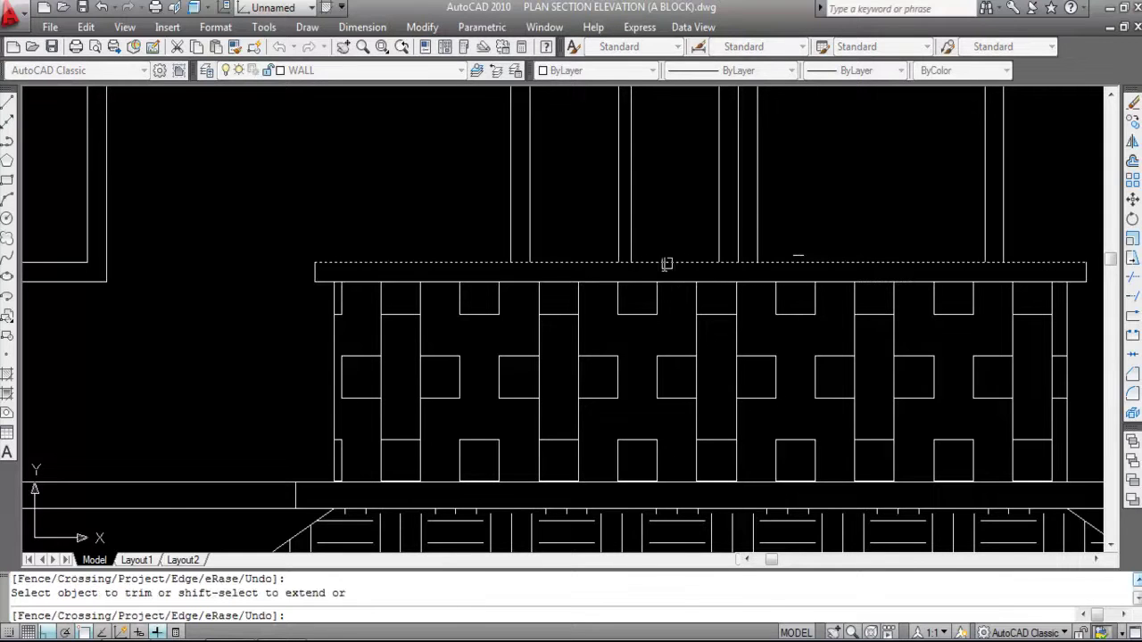
click(547, 260)
key(Escape)
click(576, 259)
key(Escape)
Trim the door lines crossing the handrail and railing of the next untrimmed central balcony above, cutting at the handrail's upper line.
scroll(708, 269, down, 3)
scroll(795, 407, down, 2)
scroll(751, 205, up, 3)
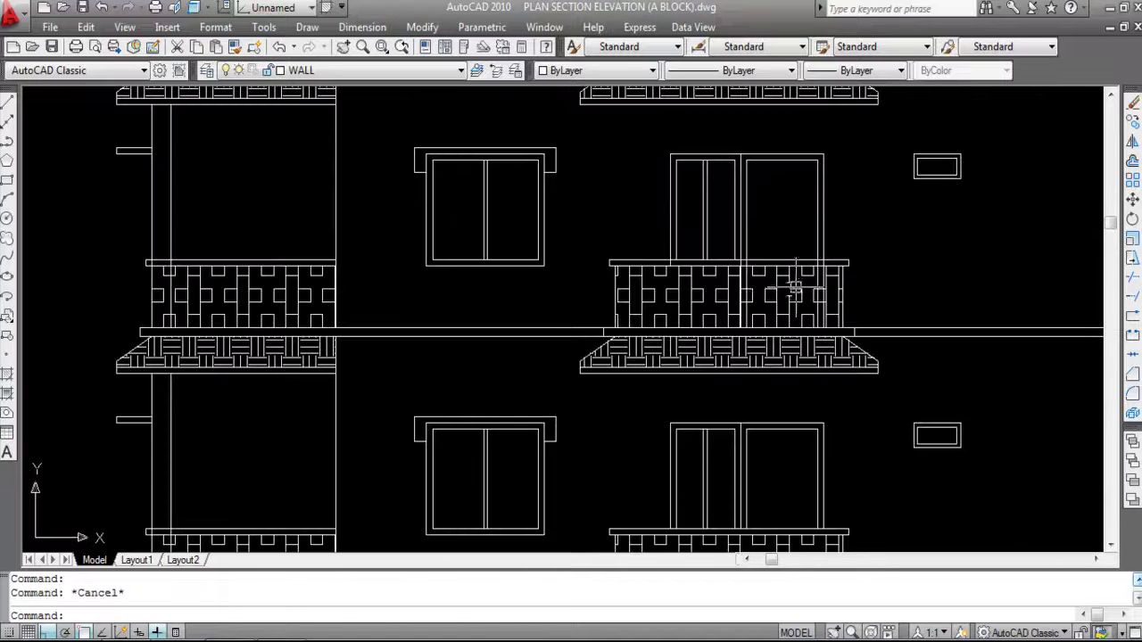
key(Return)
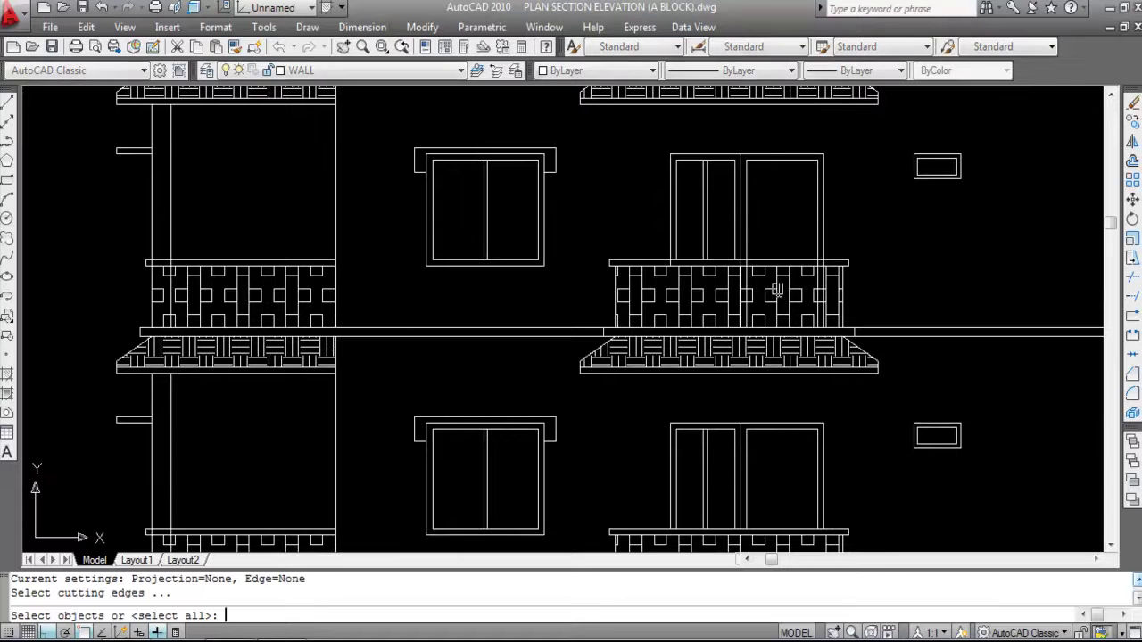
scroll(778, 267, up, 3)
click(757, 251)
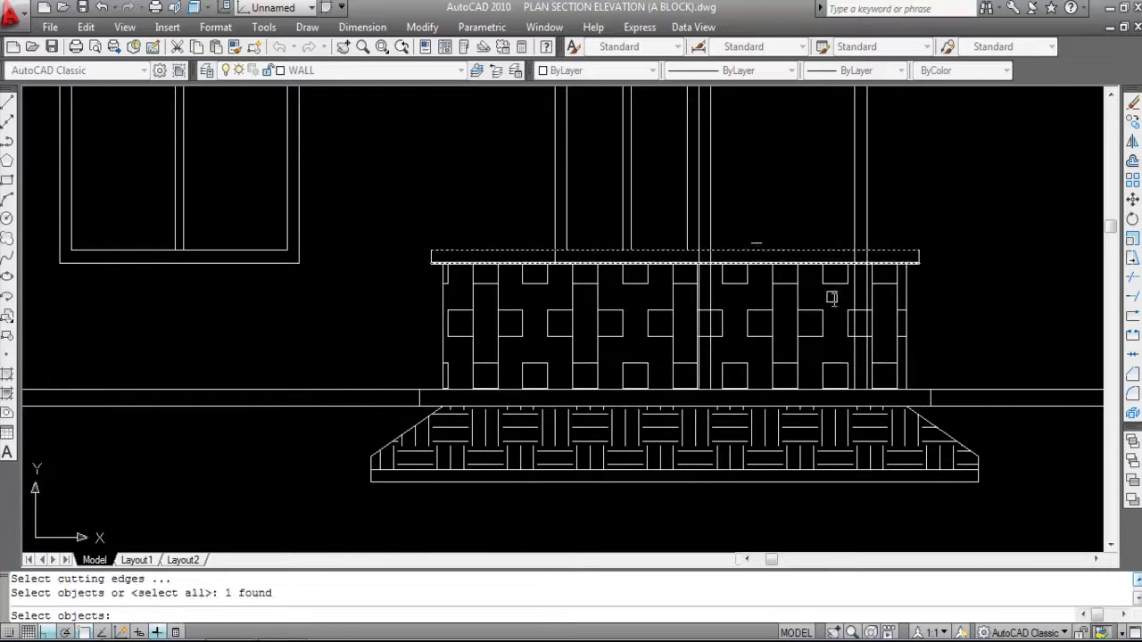
key(Return)
scroll(870, 255, up, 3)
click(889, 270)
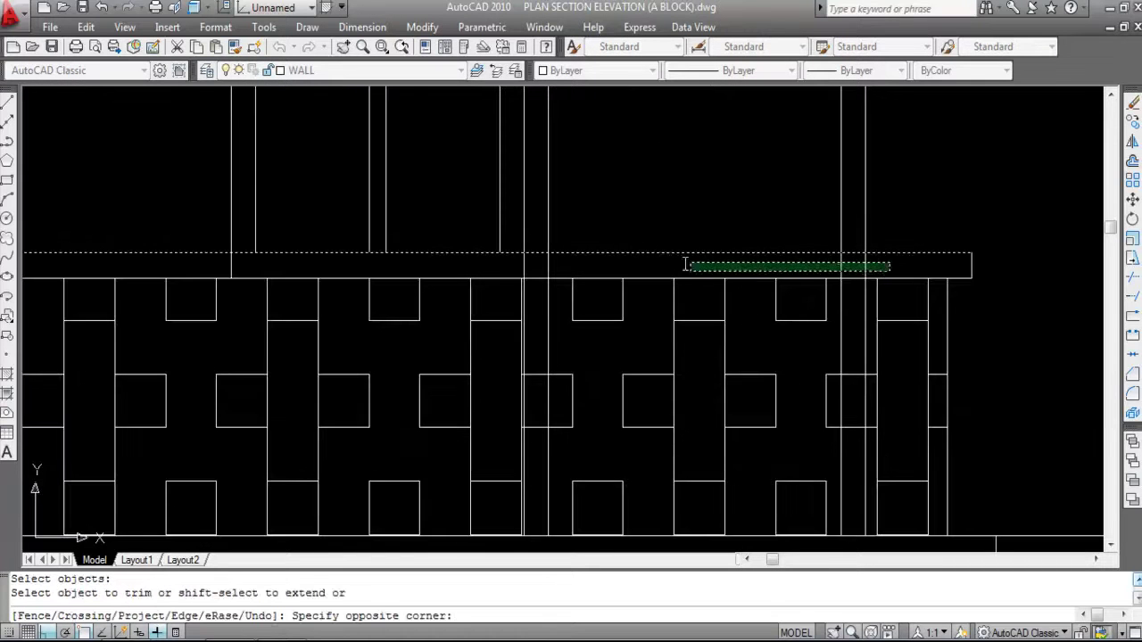
click(434, 258)
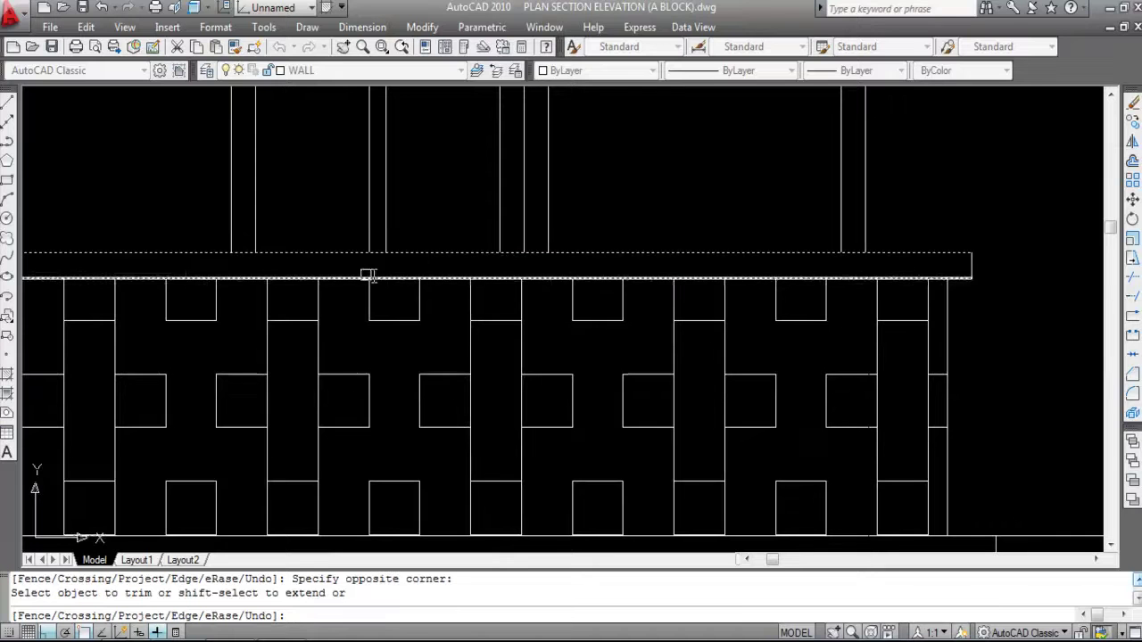
scroll(370, 273, down, 2)
click(471, 263)
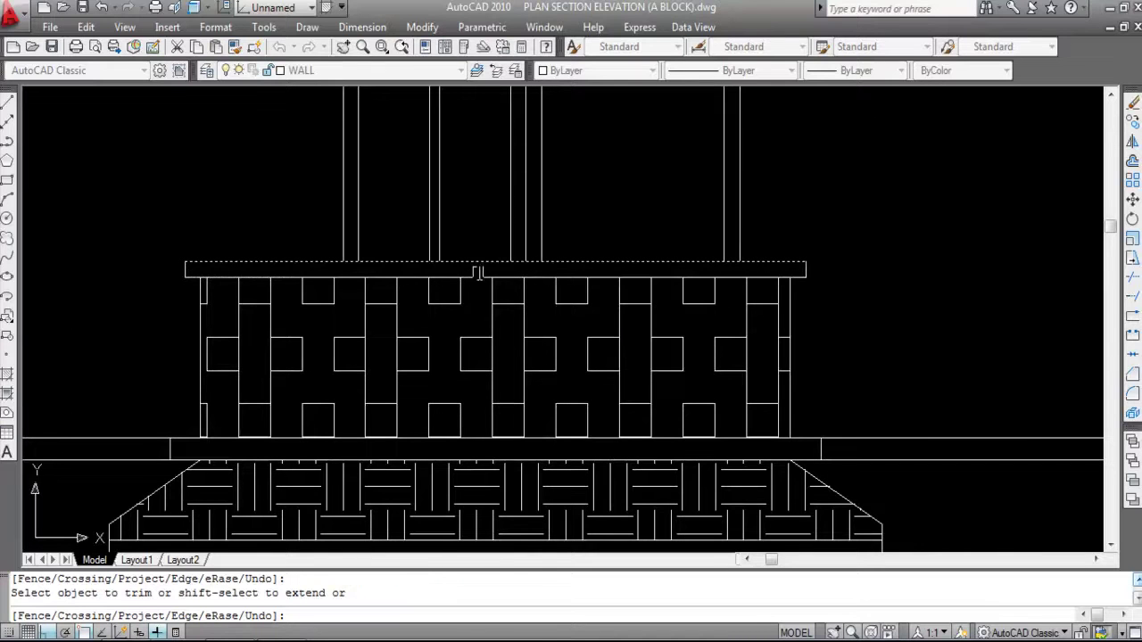
click(380, 262)
key(Escape)
click(485, 262)
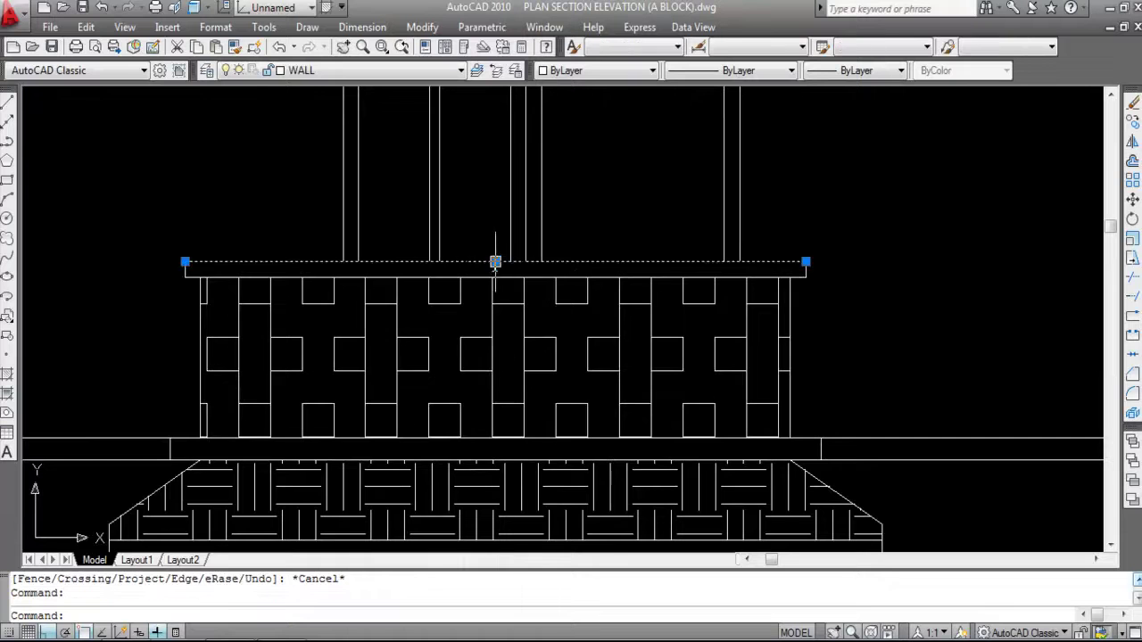
scroll(778, 286, down, 3)
key(Escape)
On the topmost central balcony with a door behind it, trim the right-hand door lines crossing the handrail and railing, cutting at the handrail's upper line.
scroll(826, 397, down, 3)
scroll(789, 255, up, 4)
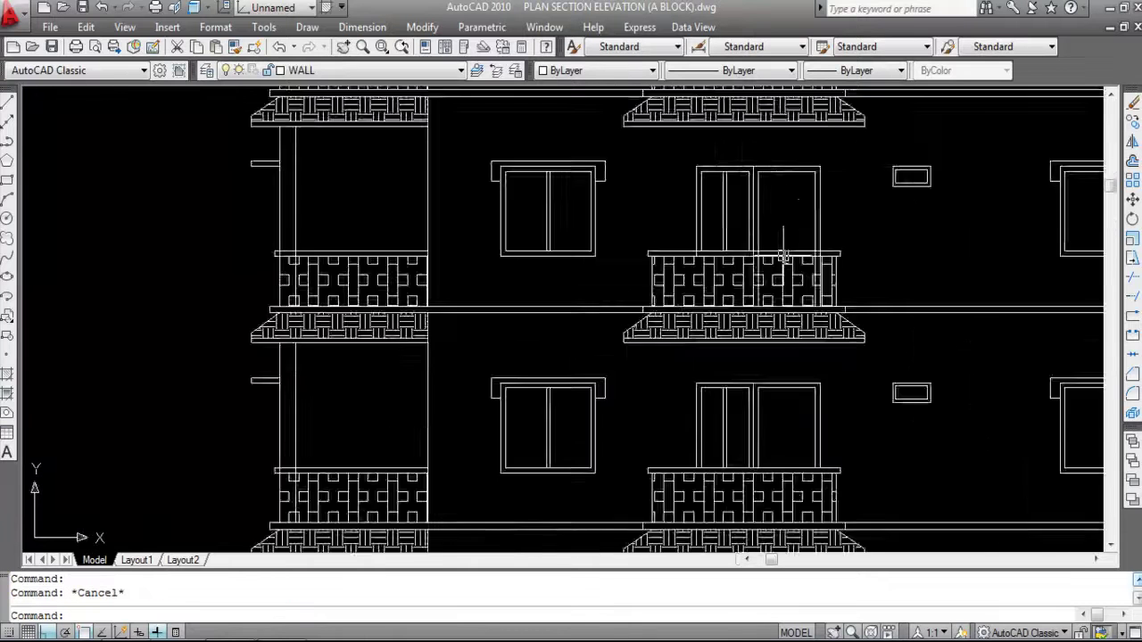
scroll(789, 415, down, 4)
scroll(791, 383, up, 5)
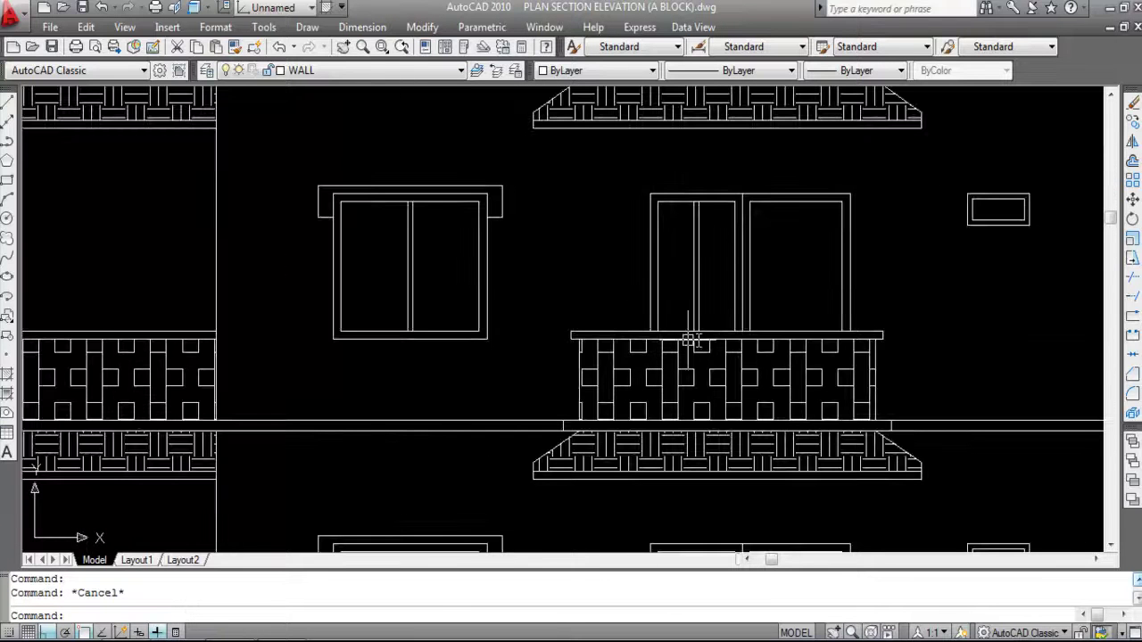
scroll(832, 370, down, 4)
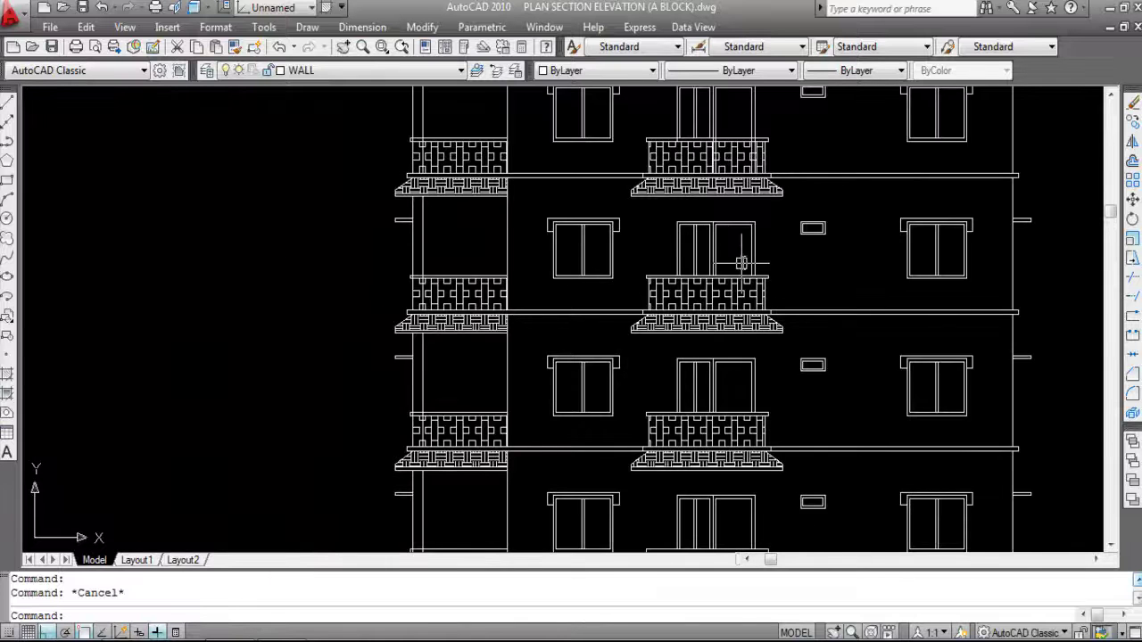
scroll(723, 267, up, 3)
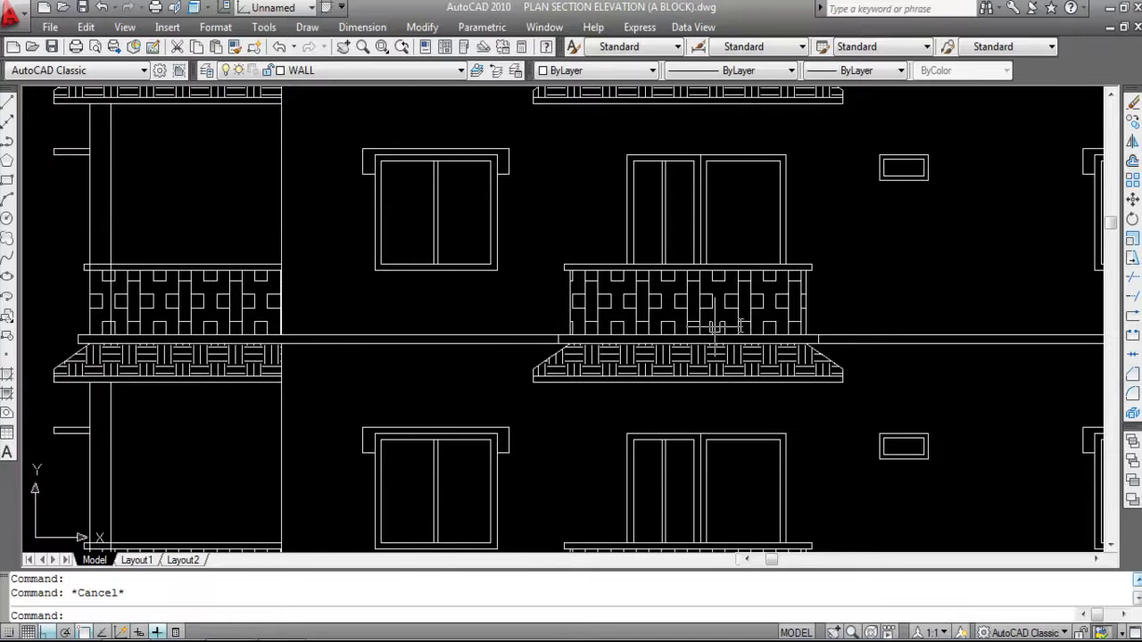
scroll(726, 446, down, 2)
scroll(730, 361, up, 6)
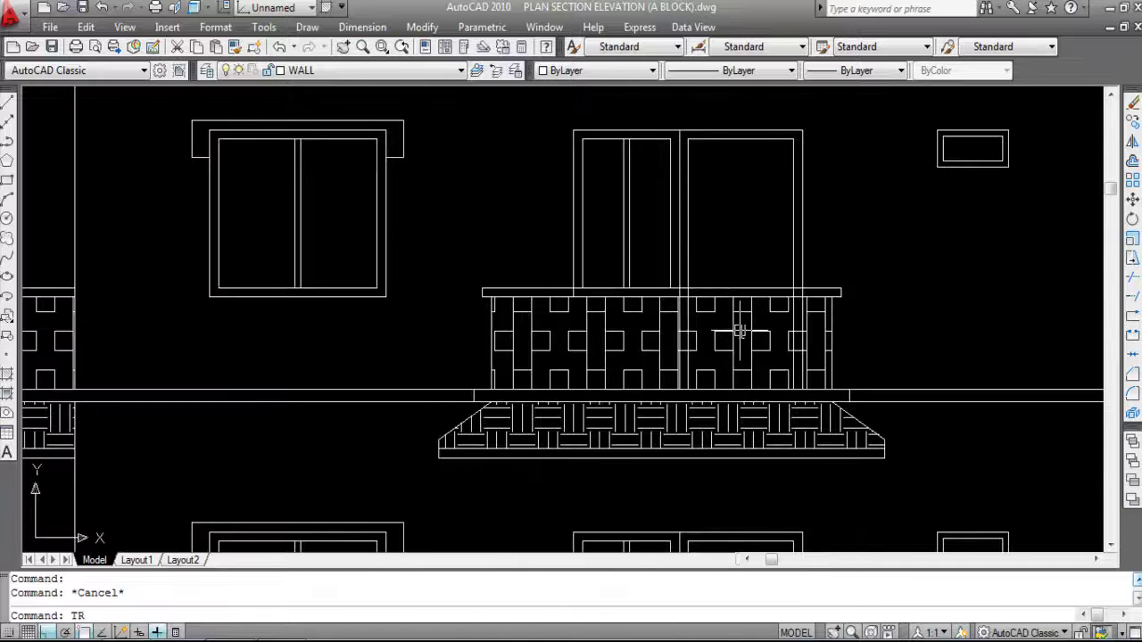
key(Return)
click(731, 290)
key(Return)
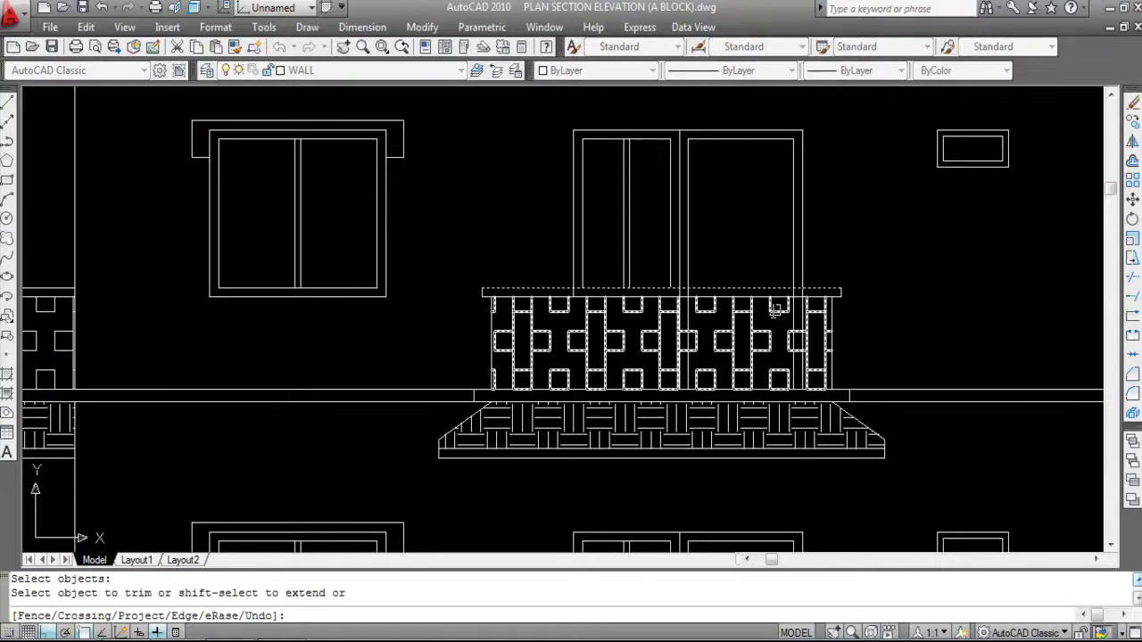
scroll(777, 310, up, 3)
click(774, 295)
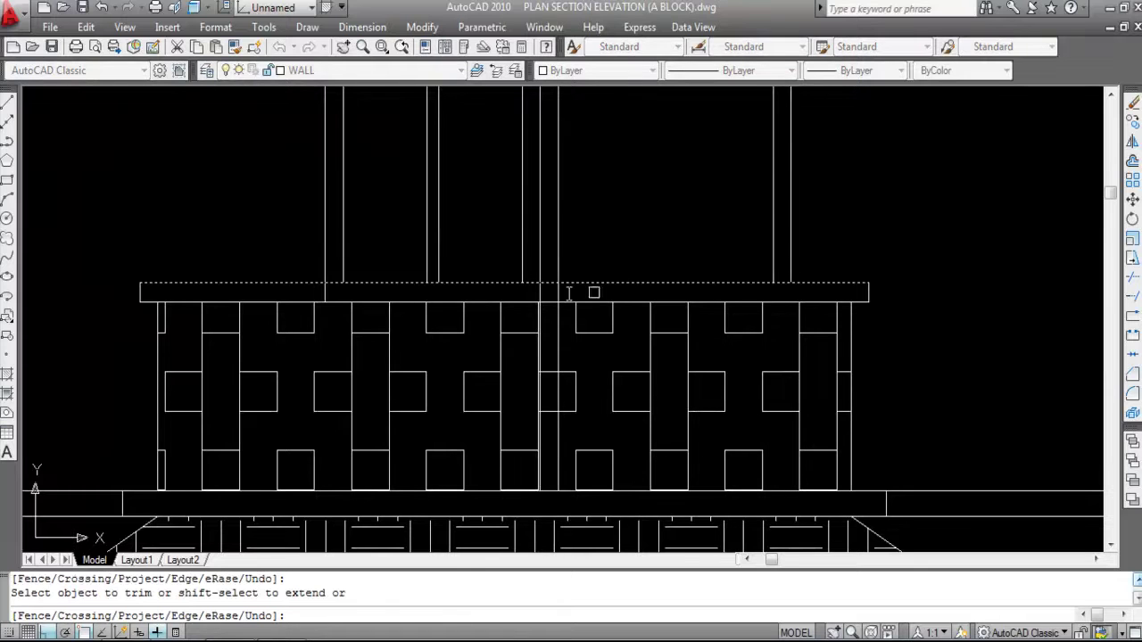
click(513, 294)
click(500, 294)
click(556, 295)
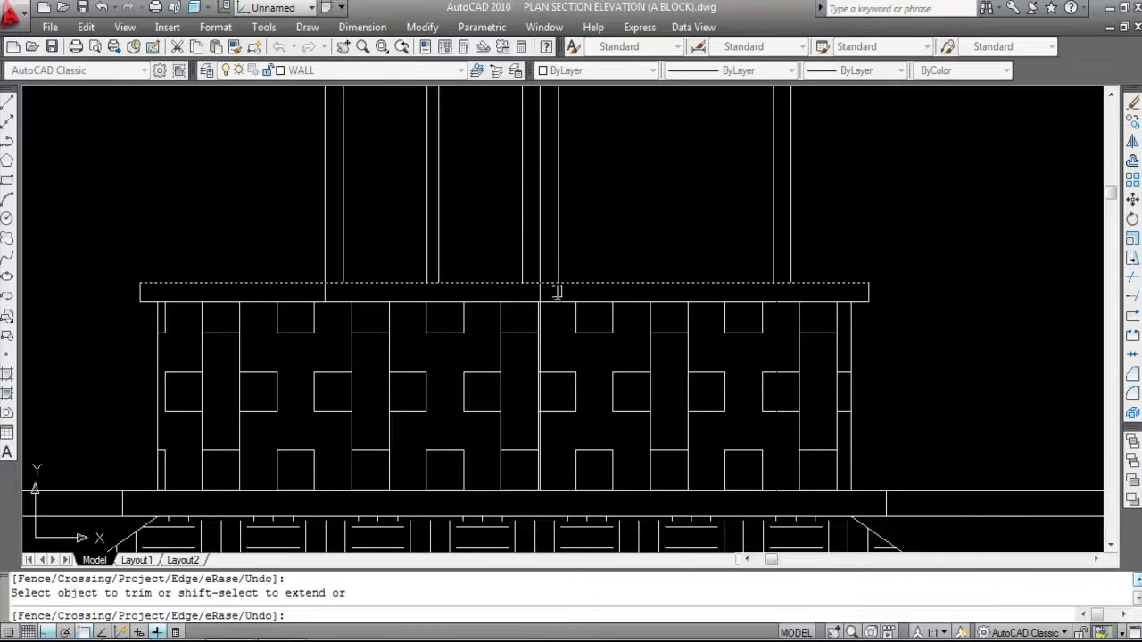
Trim the remaining door frame line ends inside the handrail band of the same central balcony.
scroll(489, 289, up, 2)
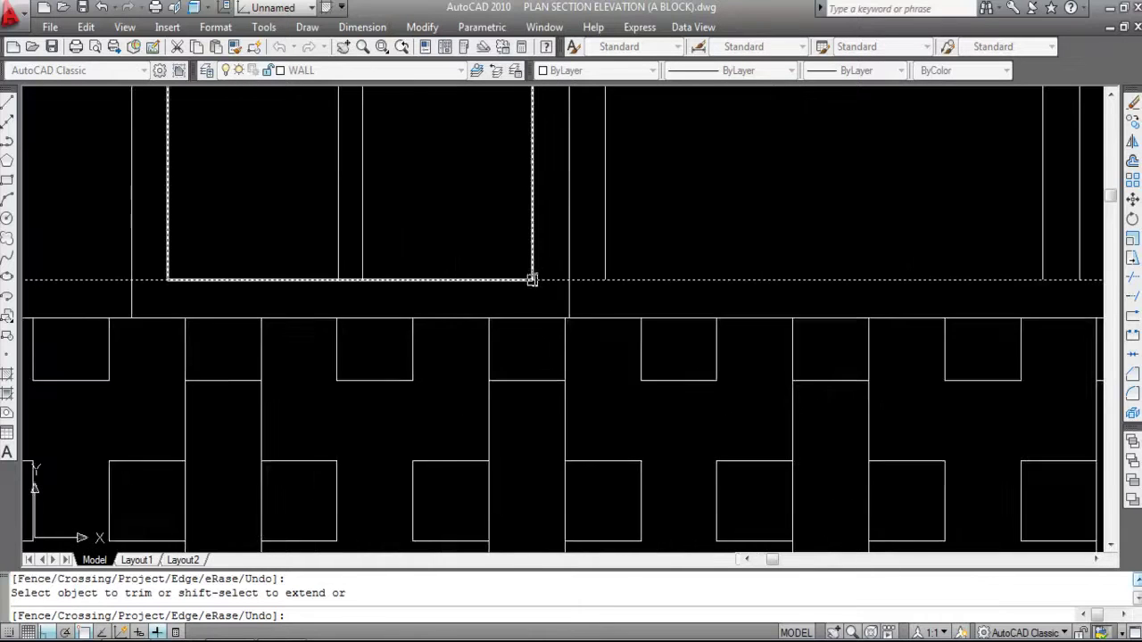
click(429, 280)
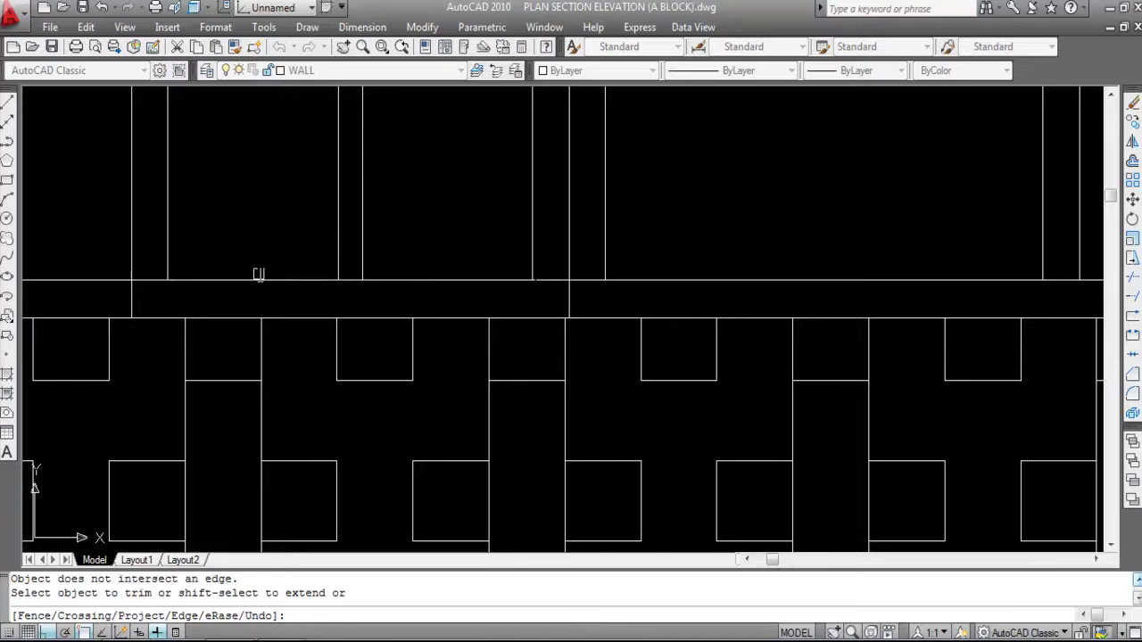
scroll(580, 303, down, 2)
scroll(582, 295, up, 2)
click(587, 280)
click(477, 271)
scroll(770, 288, down, 3)
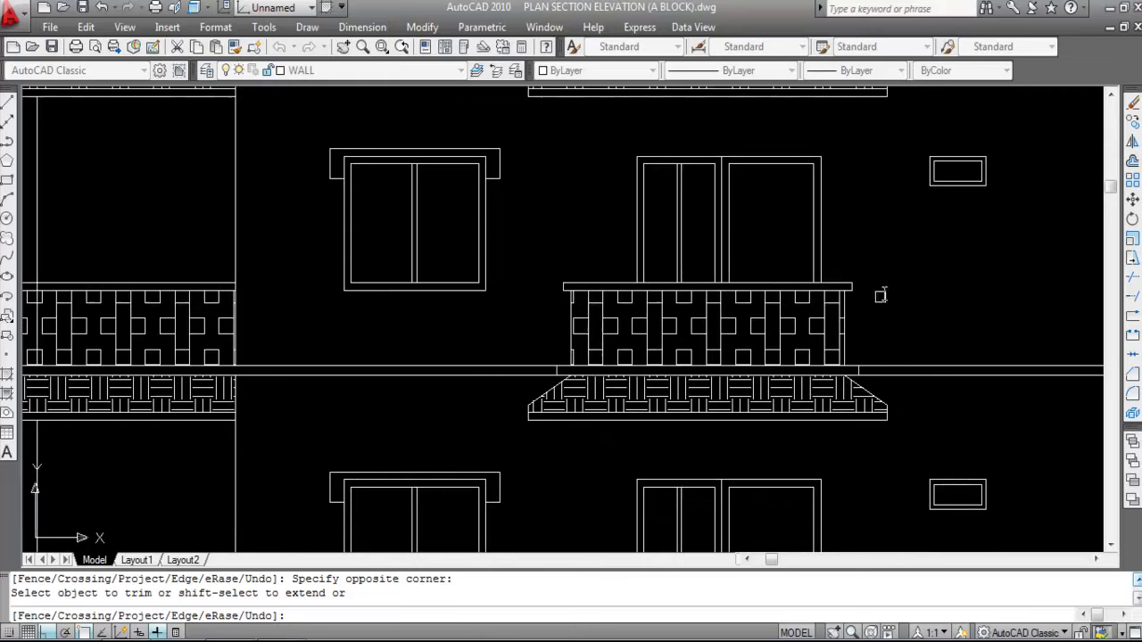
scroll(808, 285, down, 4)
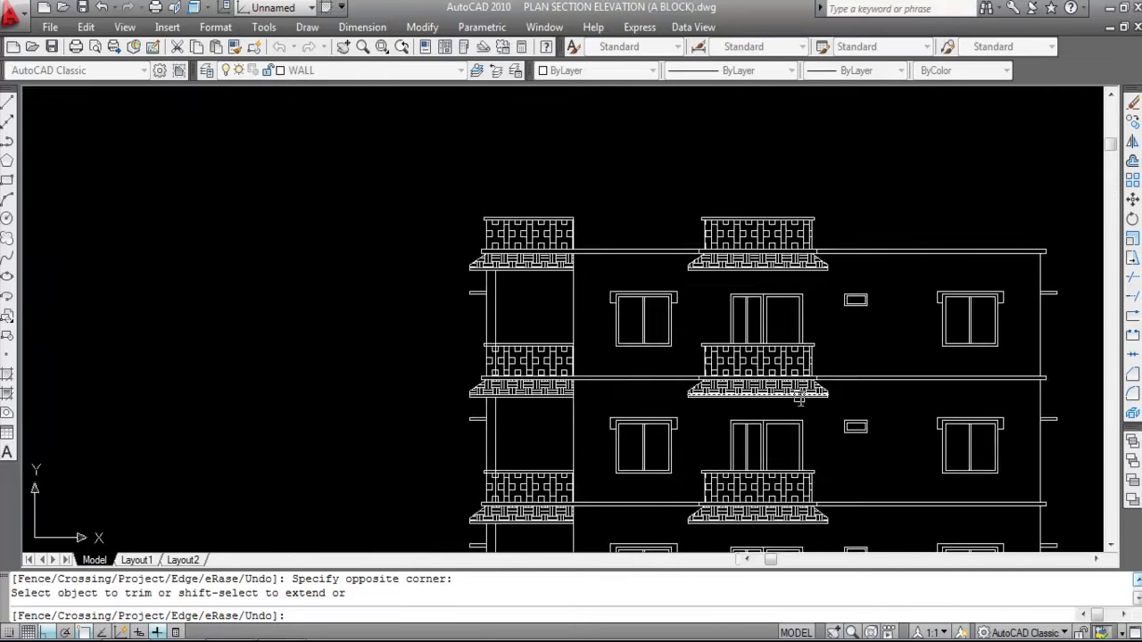
scroll(789, 284, down, 2)
scroll(776, 317, up, 1)
key(Escape)
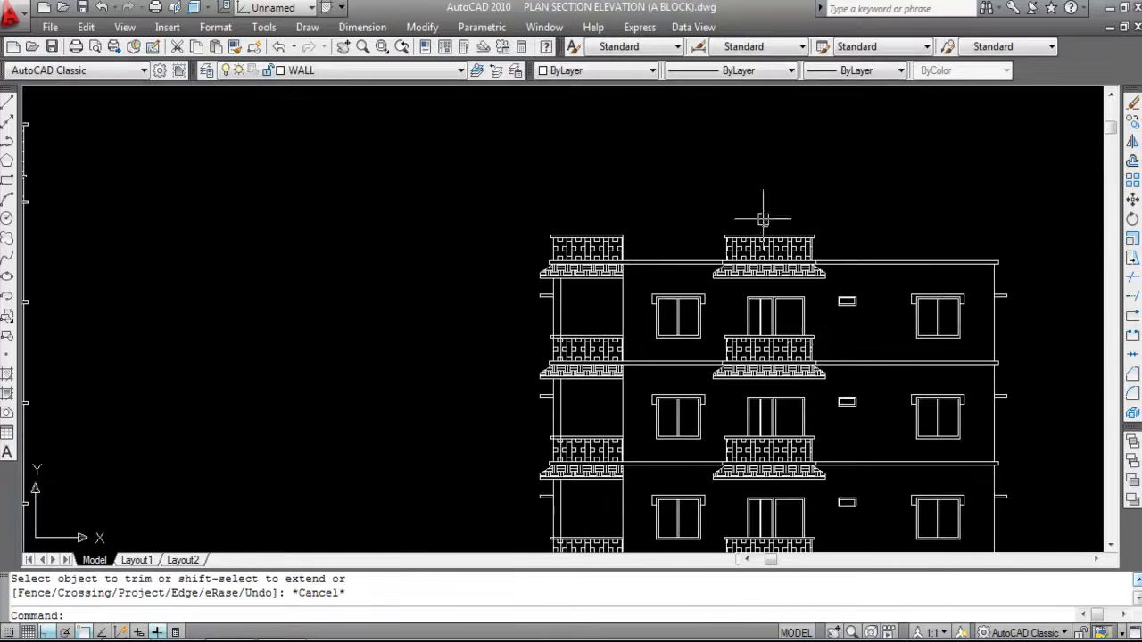
On the lowest left-side balcony, trim the vertical column lines below the handrail's upper line, clearing the handrail and railing pattern.
scroll(758, 259, down, 2)
scroll(780, 412, up, 2)
scroll(781, 413, down, 4)
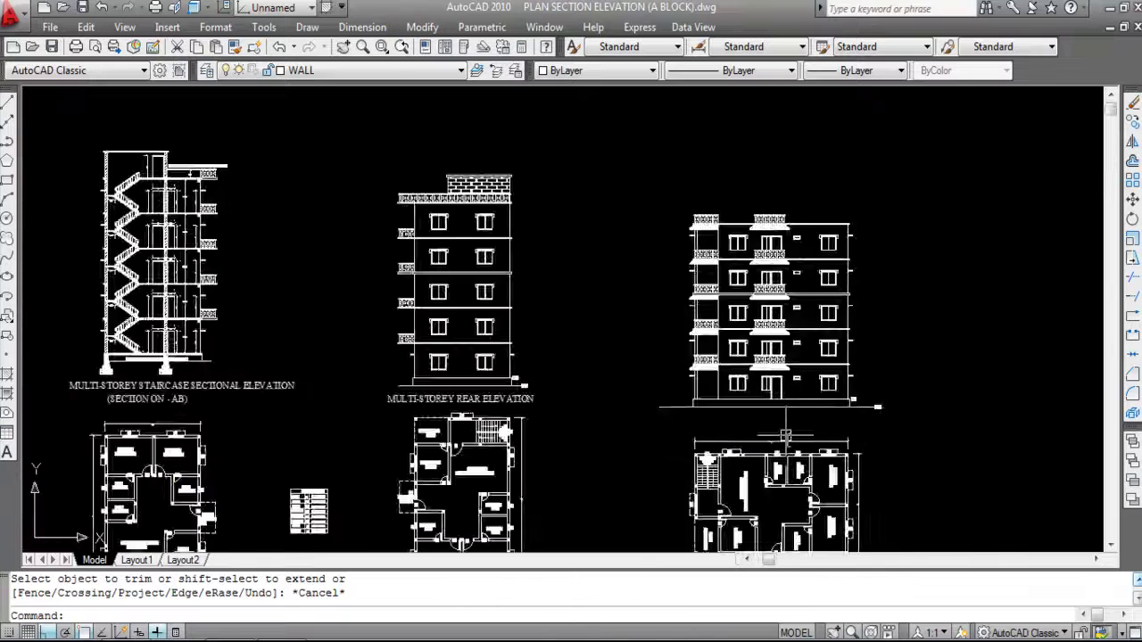
scroll(784, 401, up, 5)
scroll(526, 338, up, 3)
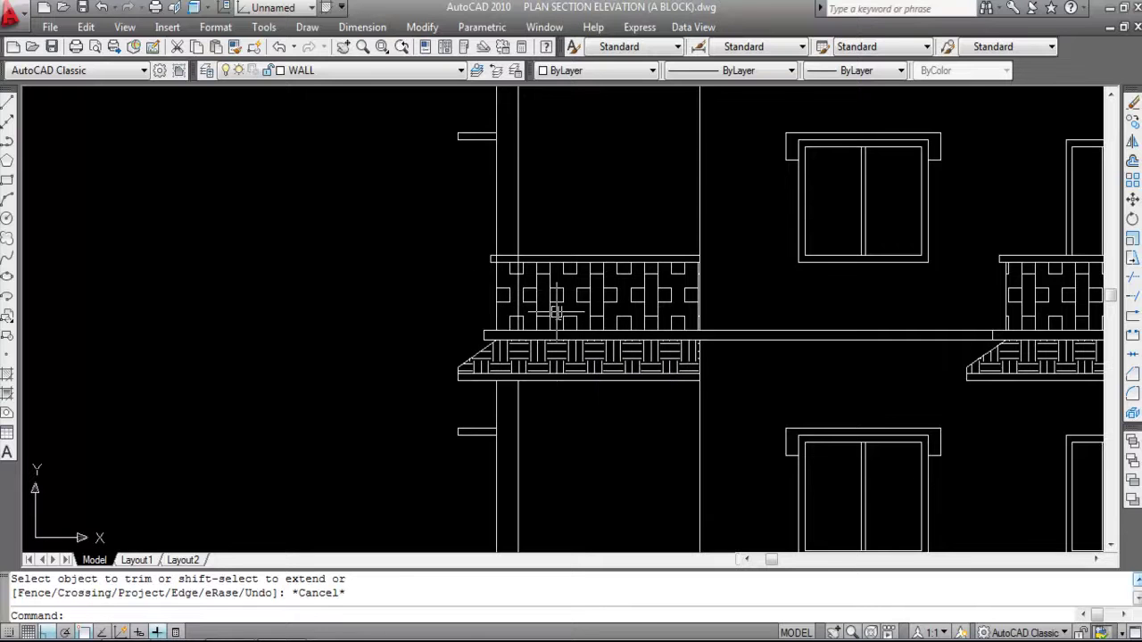
scroll(555, 310, down, 2)
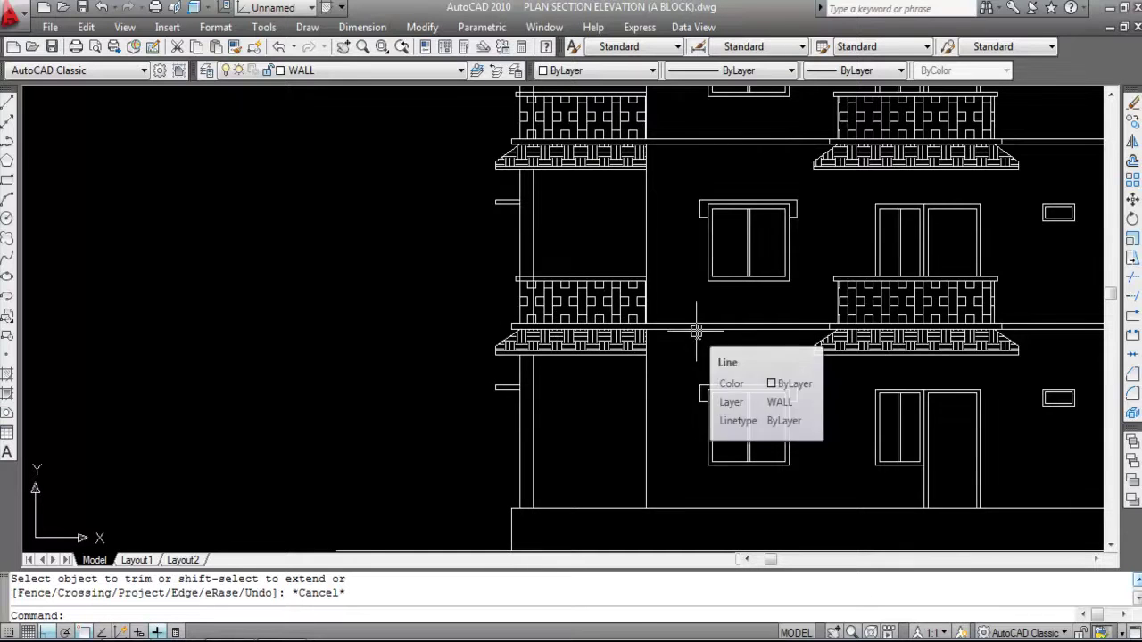
scroll(490, 294, up, 3)
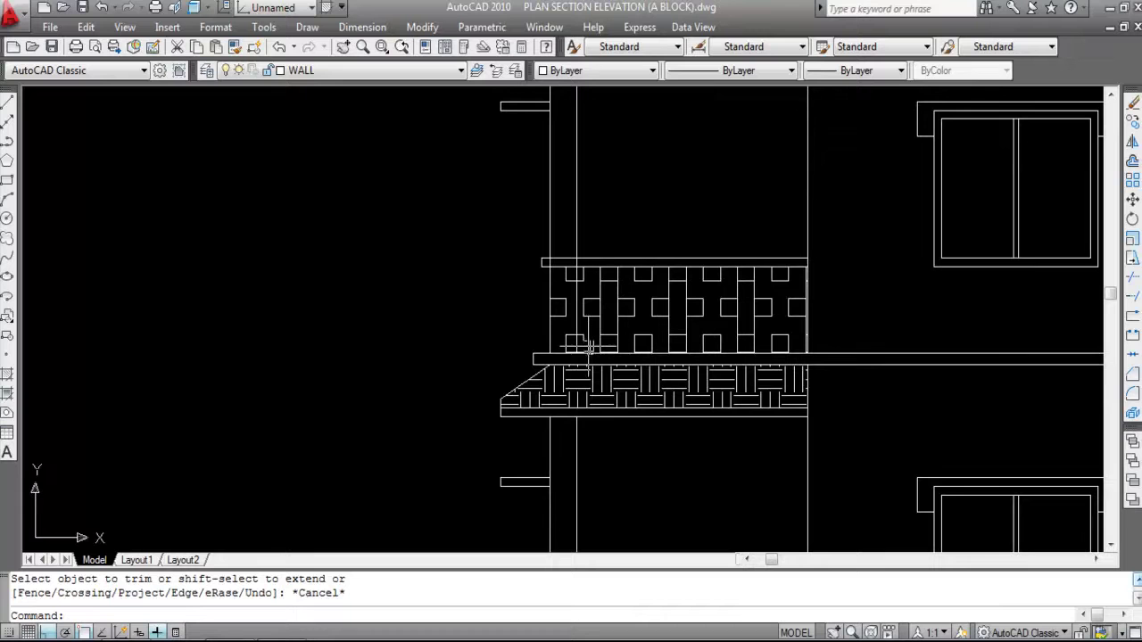
text(TR)
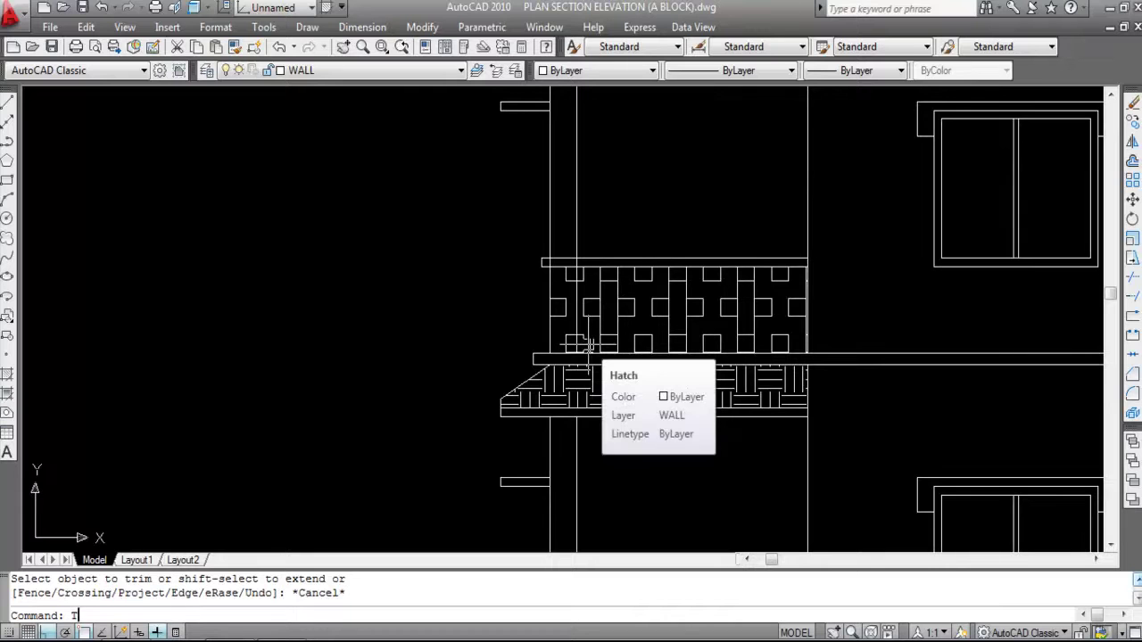
key(Return)
click(596, 259)
click(596, 259)
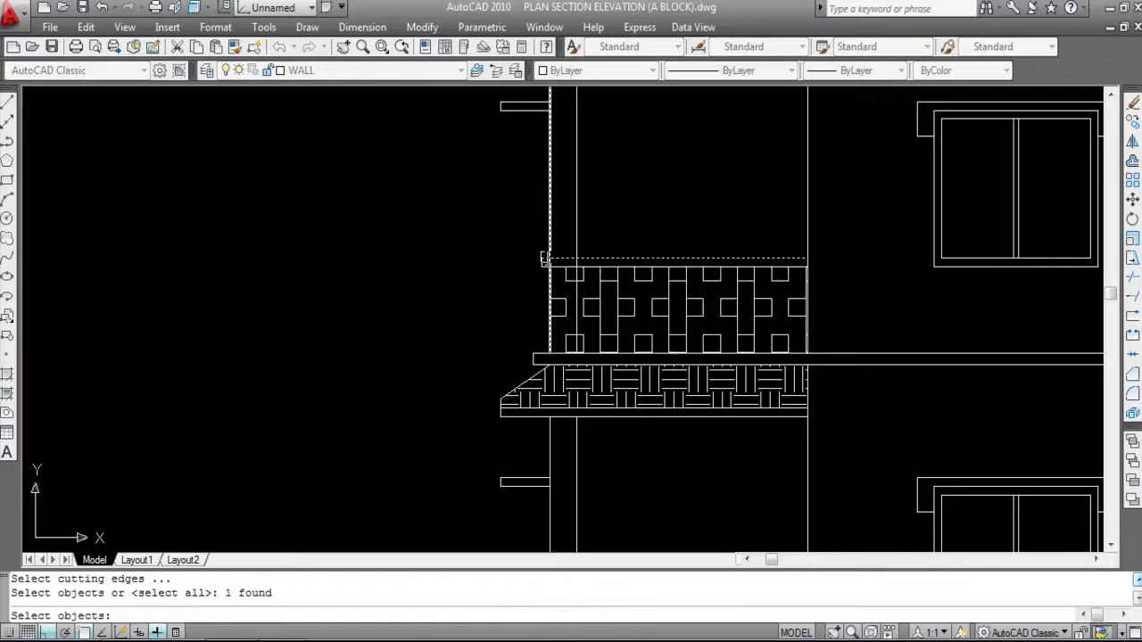
scroll(547, 259, up, 3)
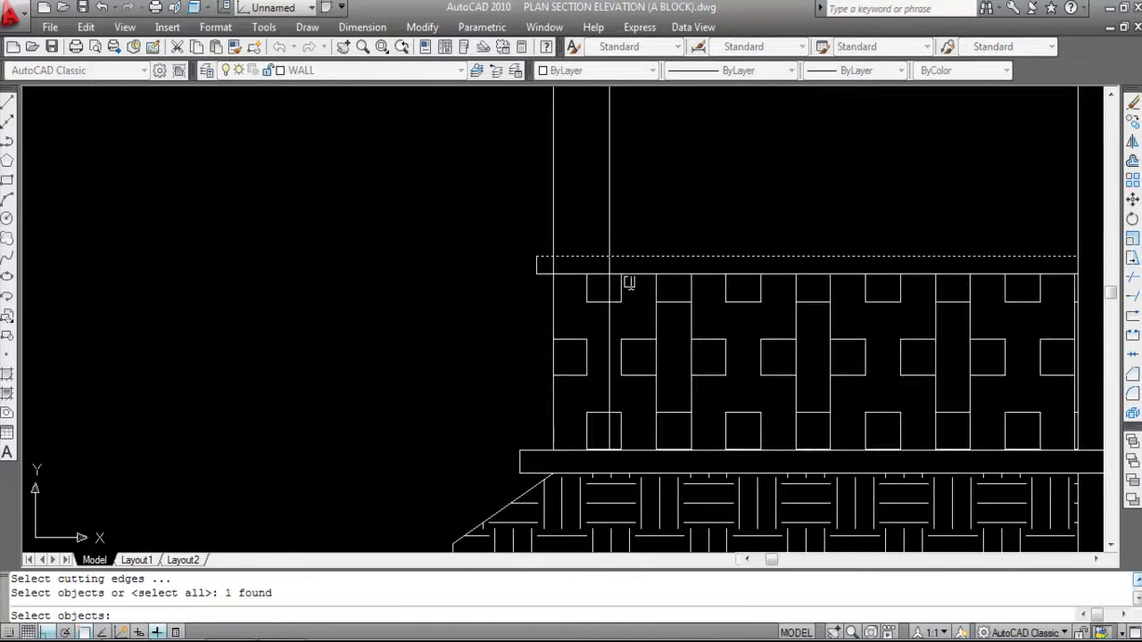
key(Return)
scroll(580, 263, up, 4)
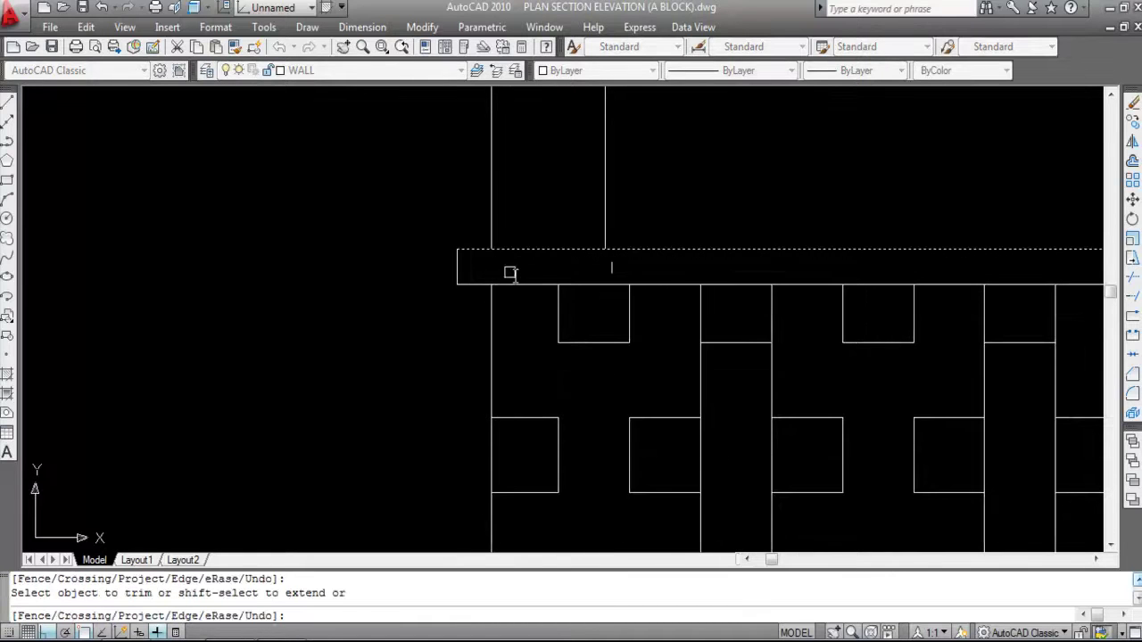
scroll(499, 268, down, 6)
scroll(628, 228, up, 3)
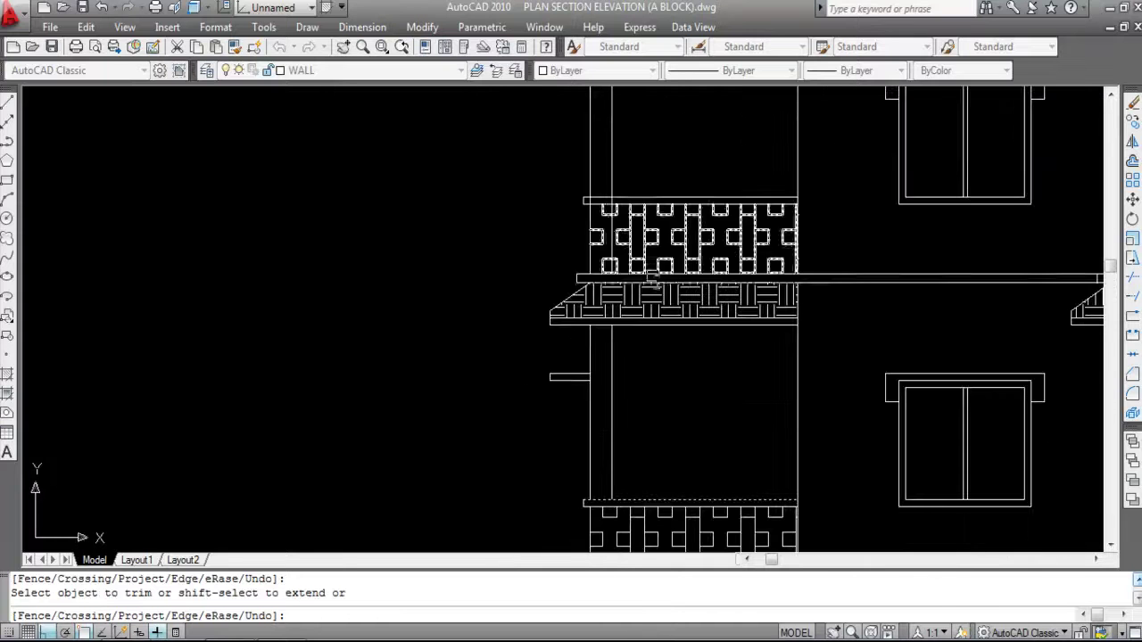
key(Escape)
Trim the column lines running through the left-side balcony one floor up, using its handrail's upper line as cutting edge.
scroll(624, 196, up, 3)
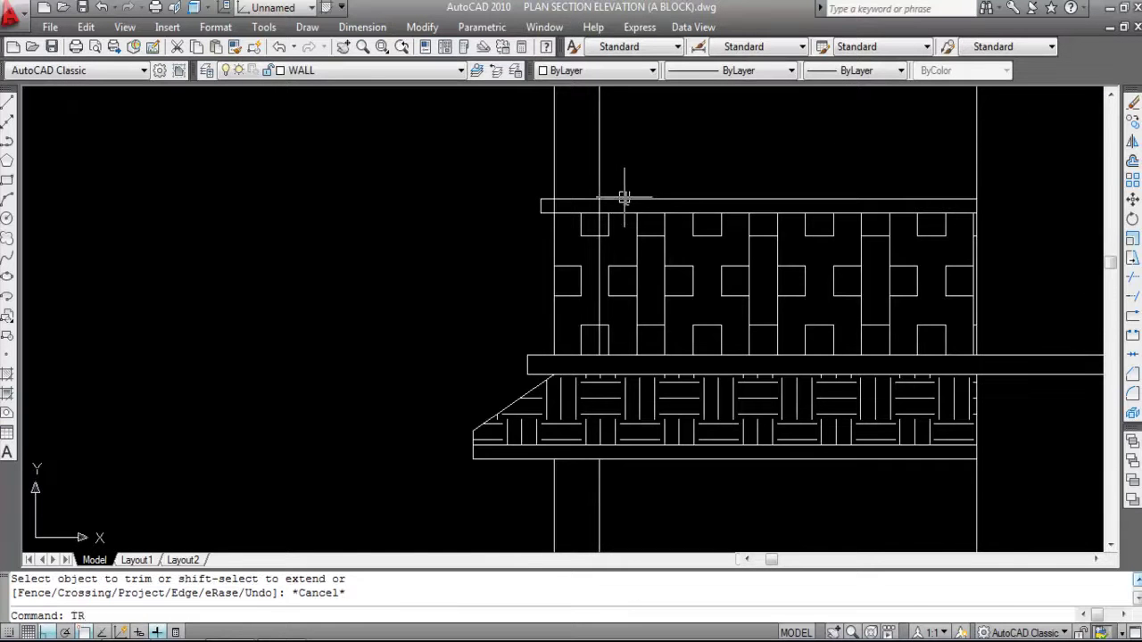
text(TR)
key(Return)
click(622, 198)
key(Return)
scroll(596, 193, up, 3)
click(602, 218)
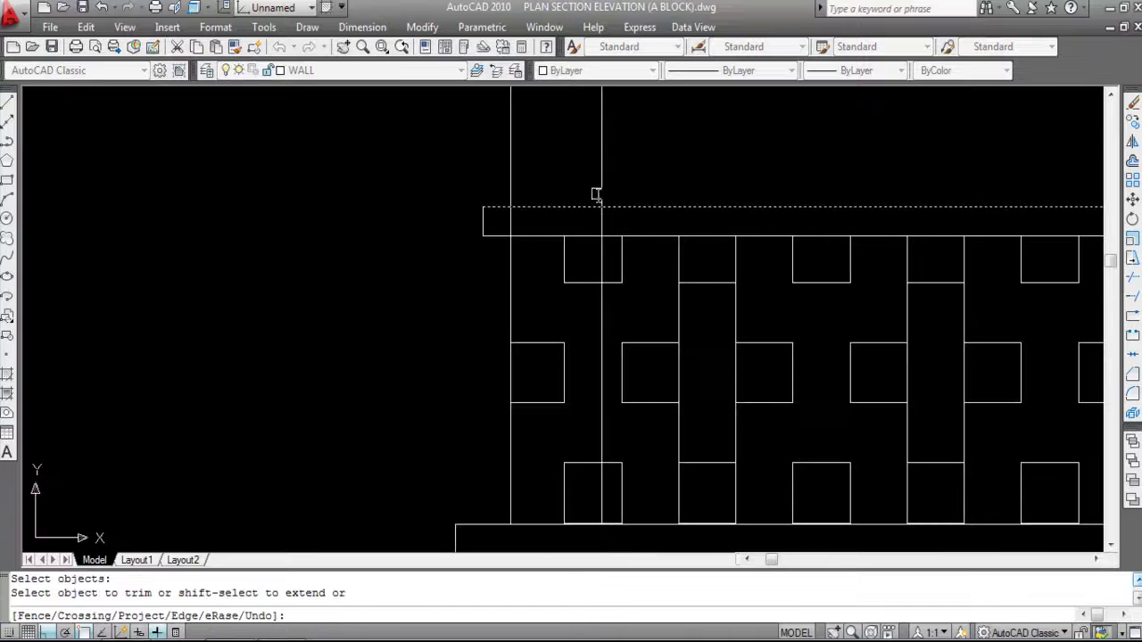
Examine the right end of this left-side balcony's handrail, where it meets the vertical wall line.
scroll(546, 285, down, 6)
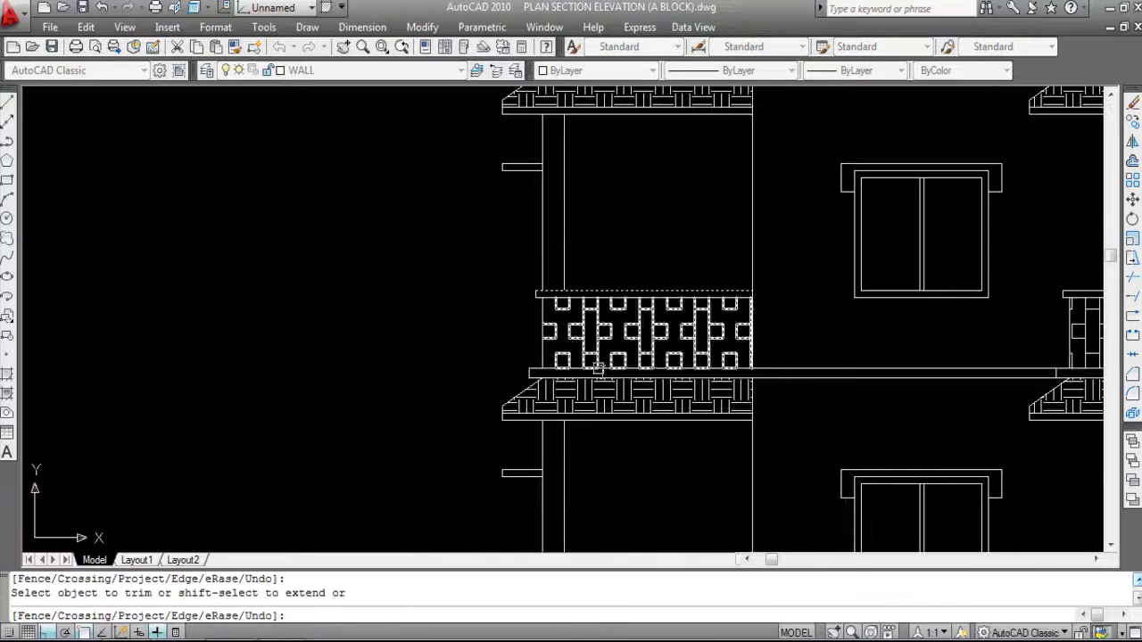
scroll(769, 276, up, 5)
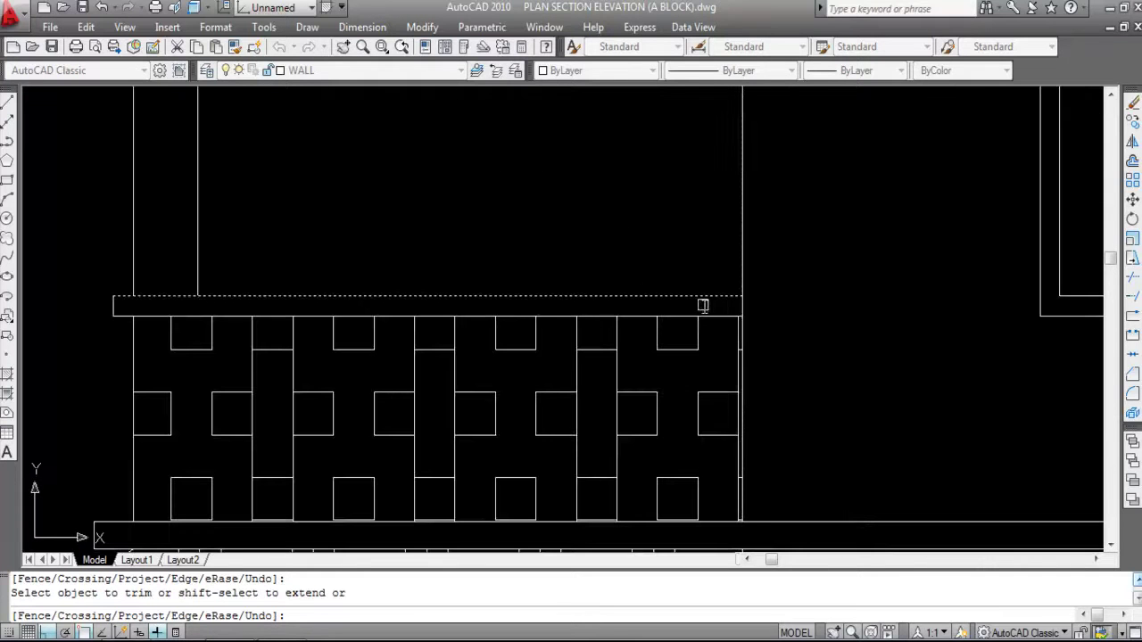
scroll(716, 356, down, 2)
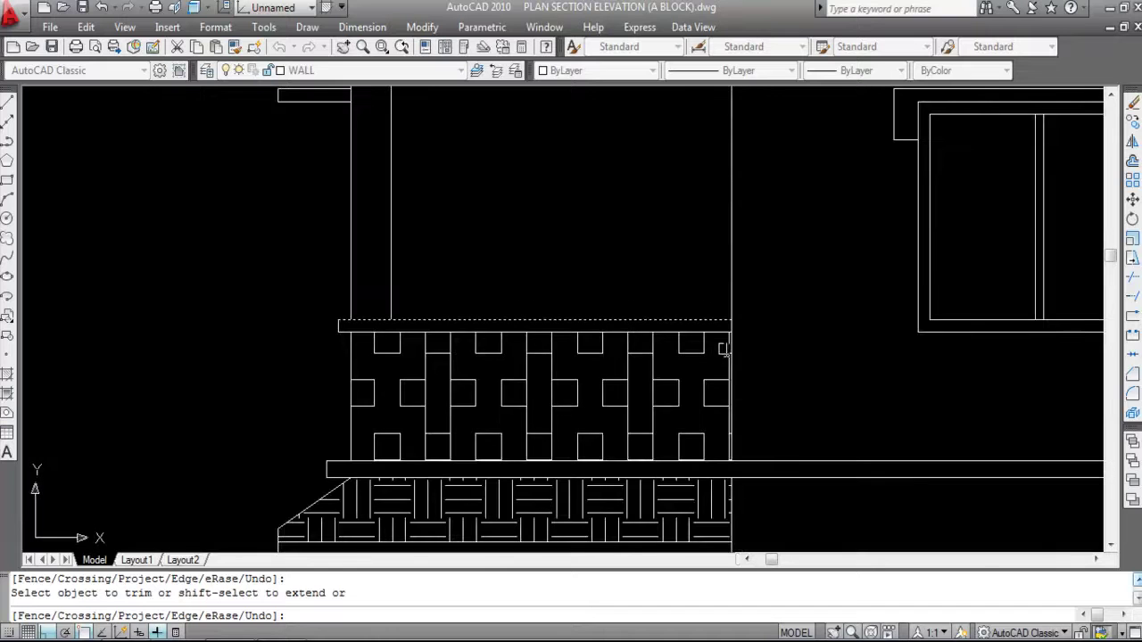
scroll(718, 329, up, 4)
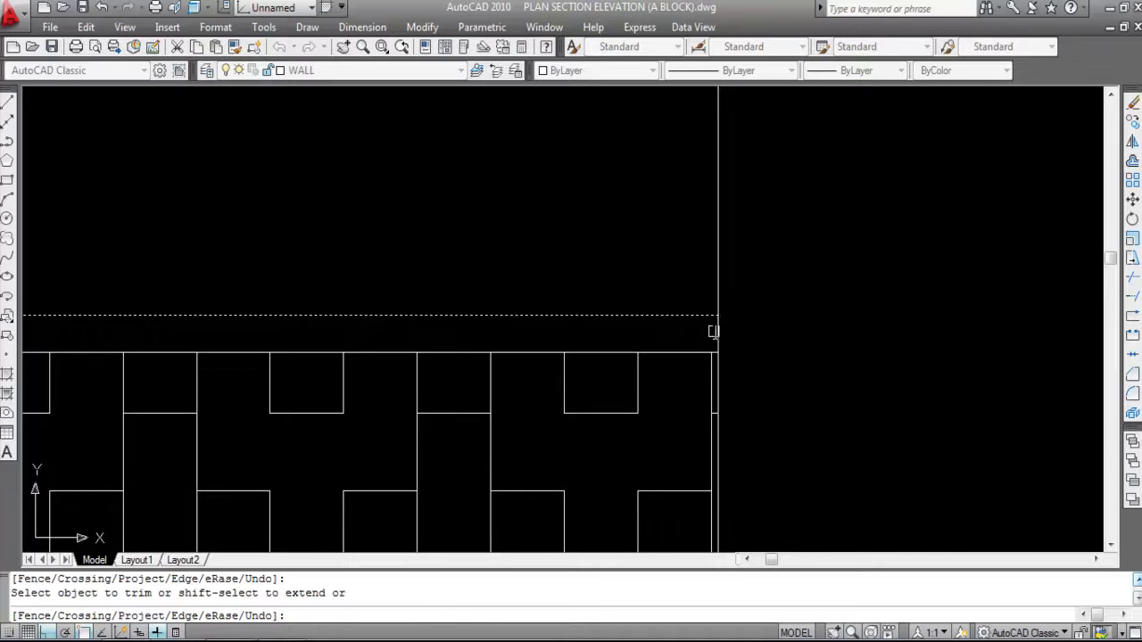
scroll(775, 410, down, 3)
scroll(775, 410, down, 2)
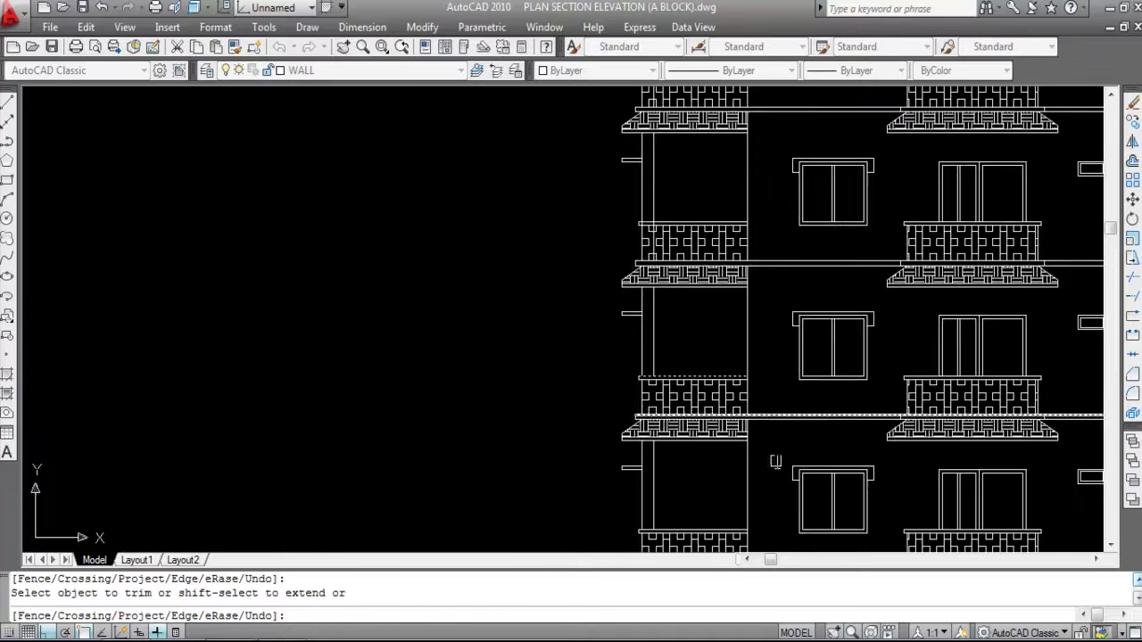
scroll(719, 241, up, 3)
key(Escape)
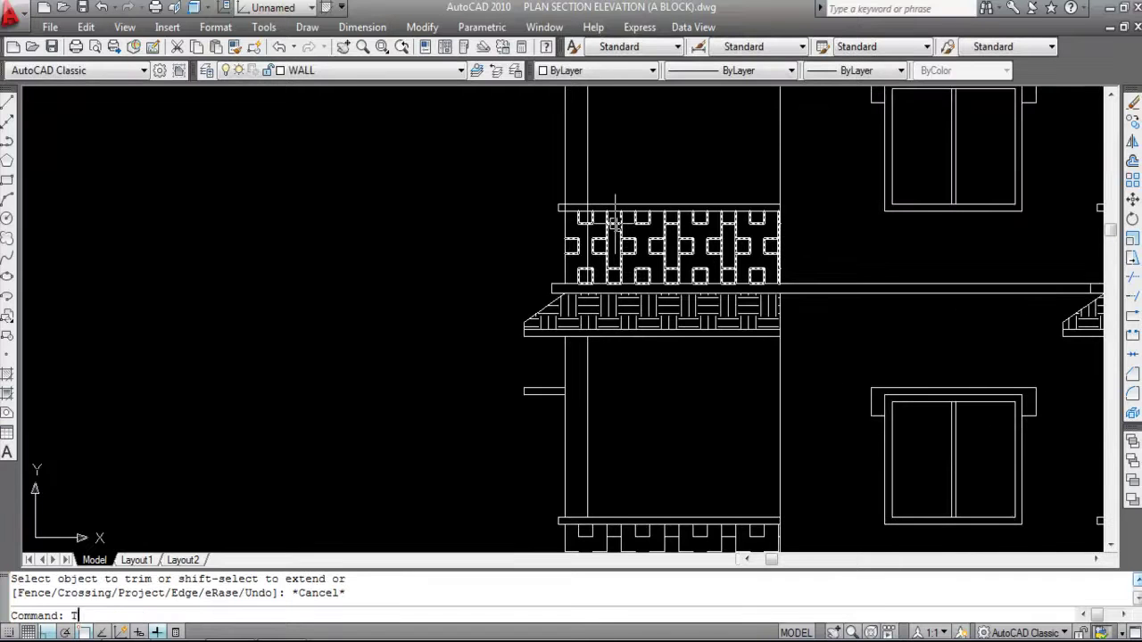
On the next left-side balcony above, trim the column lines crossing the railing at the handrail's upper line.
text(TR)
key(Return)
scroll(613, 224, up, 4)
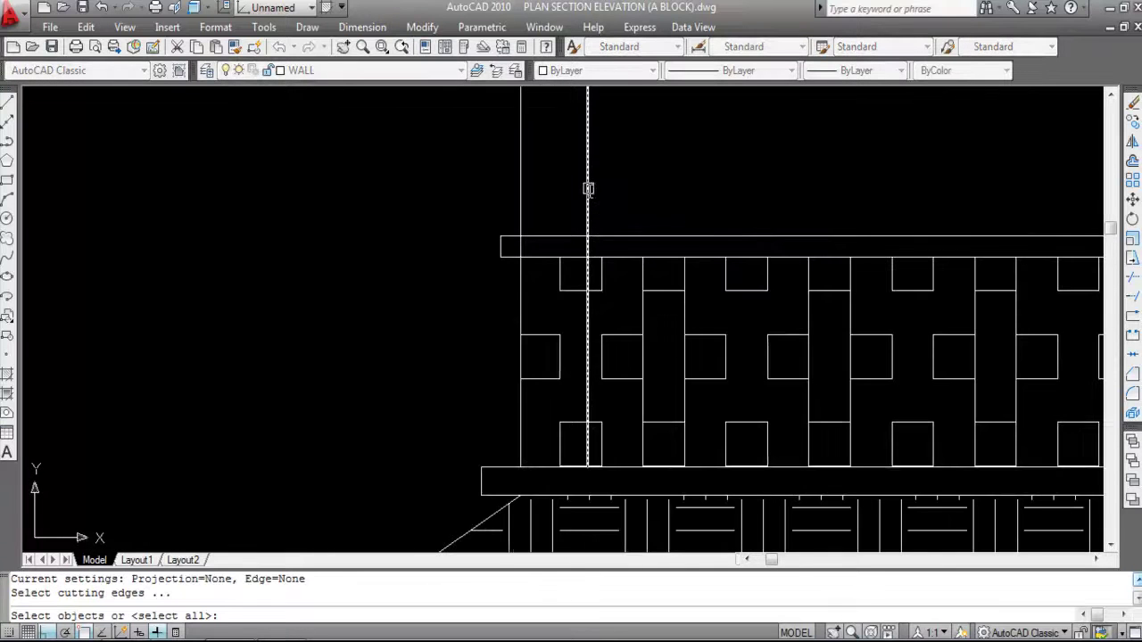
click(616, 244)
key(Return)
click(587, 247)
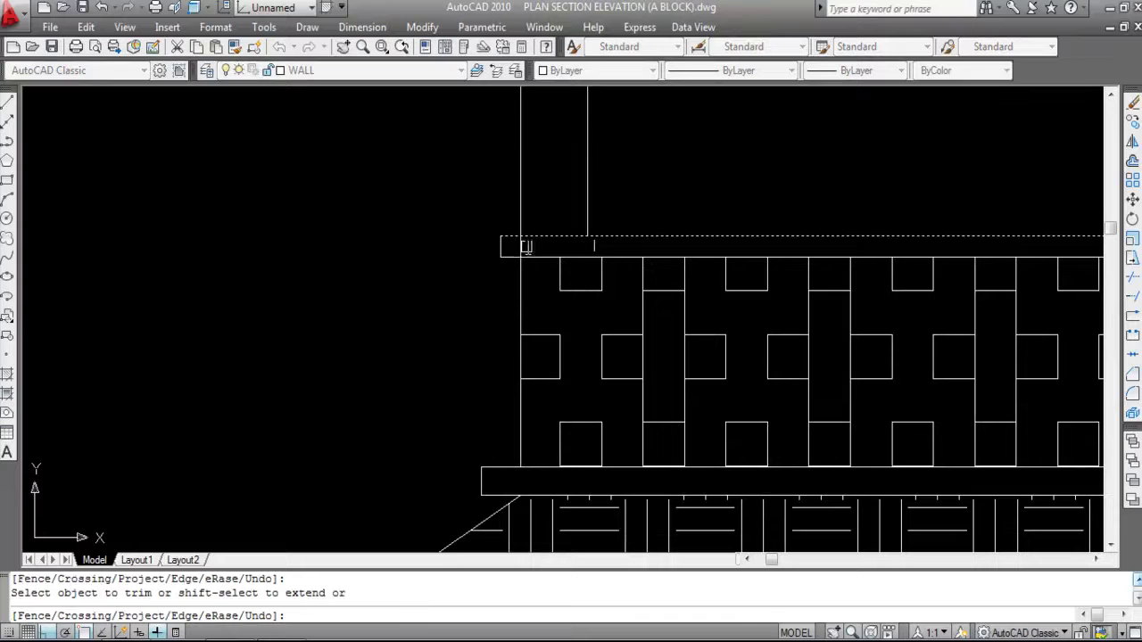
Trim the wall line below the handrail's upper line at the right end of the same balcony.
scroll(521, 247, down, 4)
scroll(719, 265, up, 5)
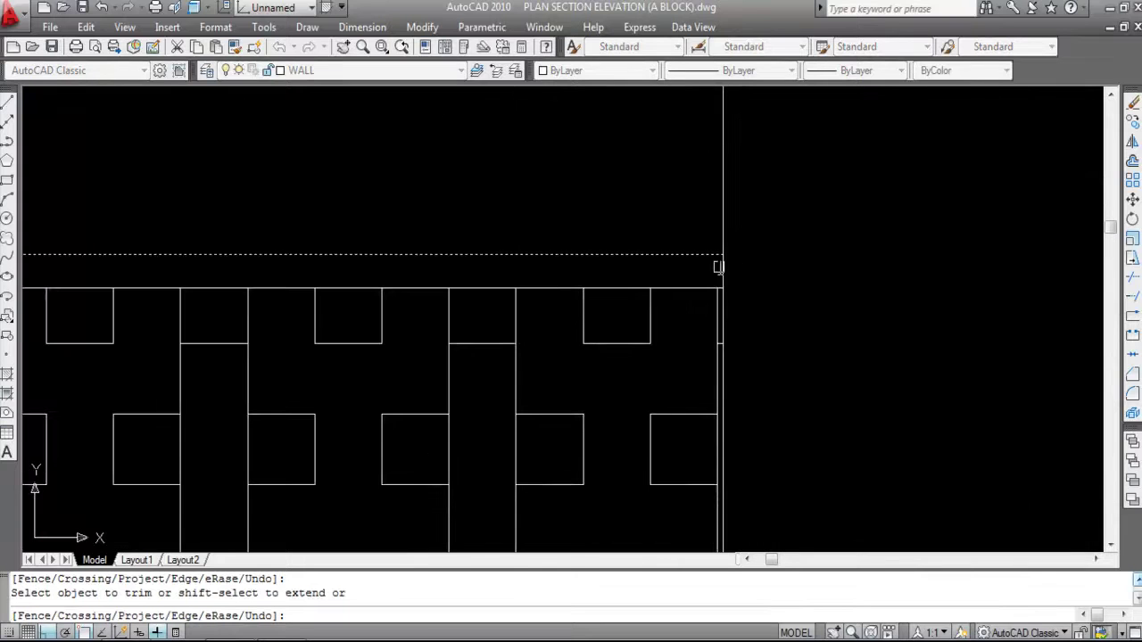
click(722, 269)
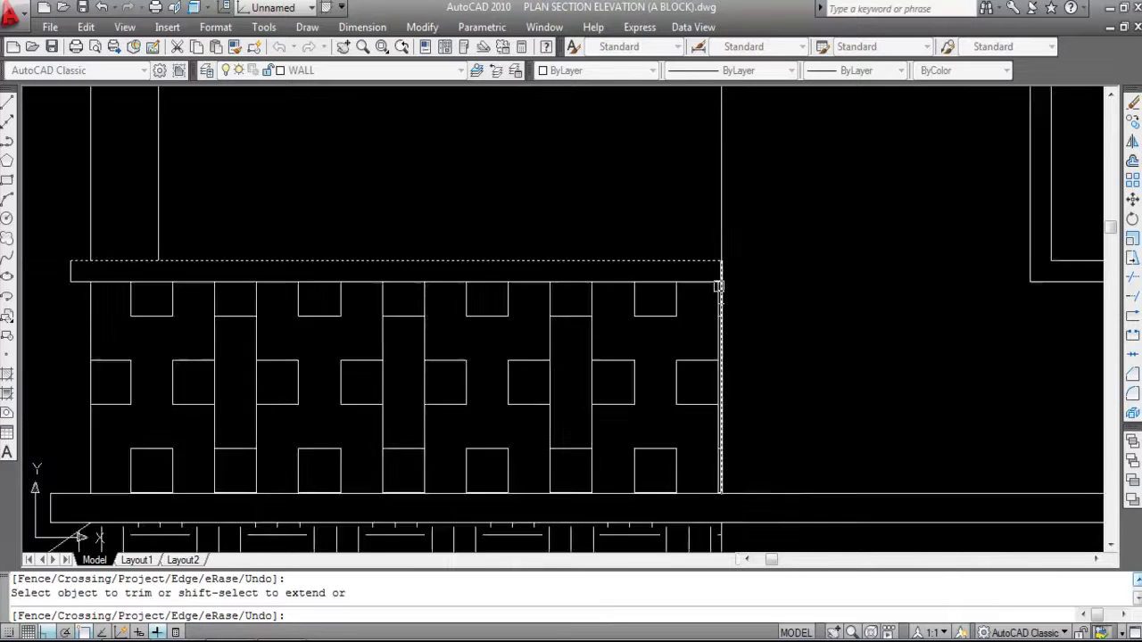
scroll(748, 378, down, 6)
scroll(593, 147, up, 4)
key(Escape)
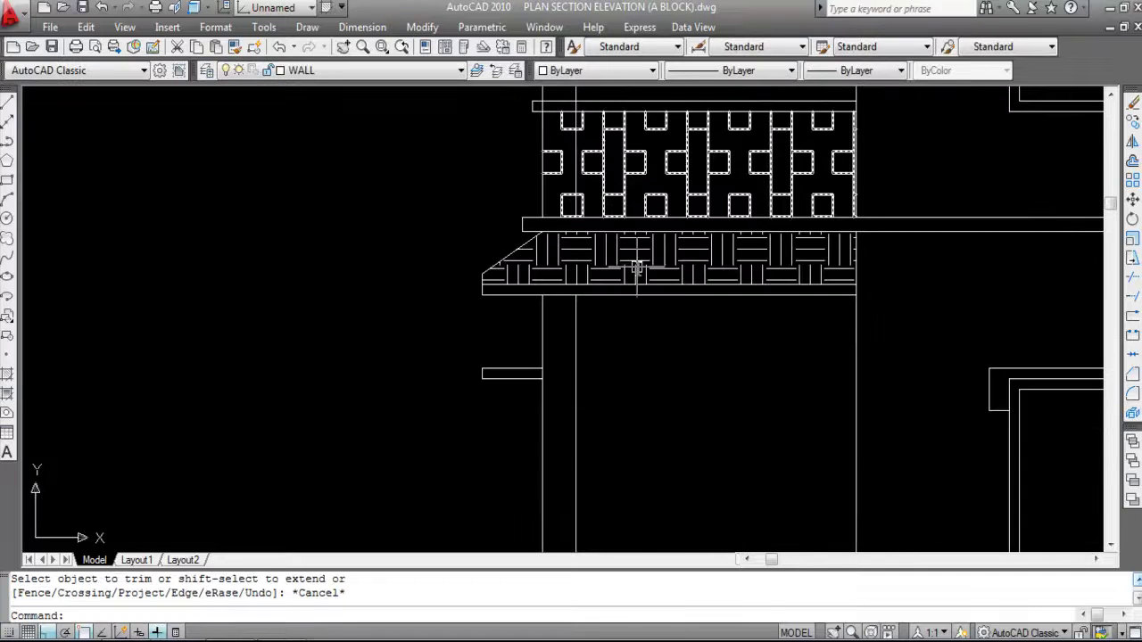
Trim the column lines crossing the railing of the next left-side balcony, using its handrail's upper line as cutting edge.
scroll(601, 149, up, 2)
scroll(600, 149, up, 1)
text(TR)
key(Return)
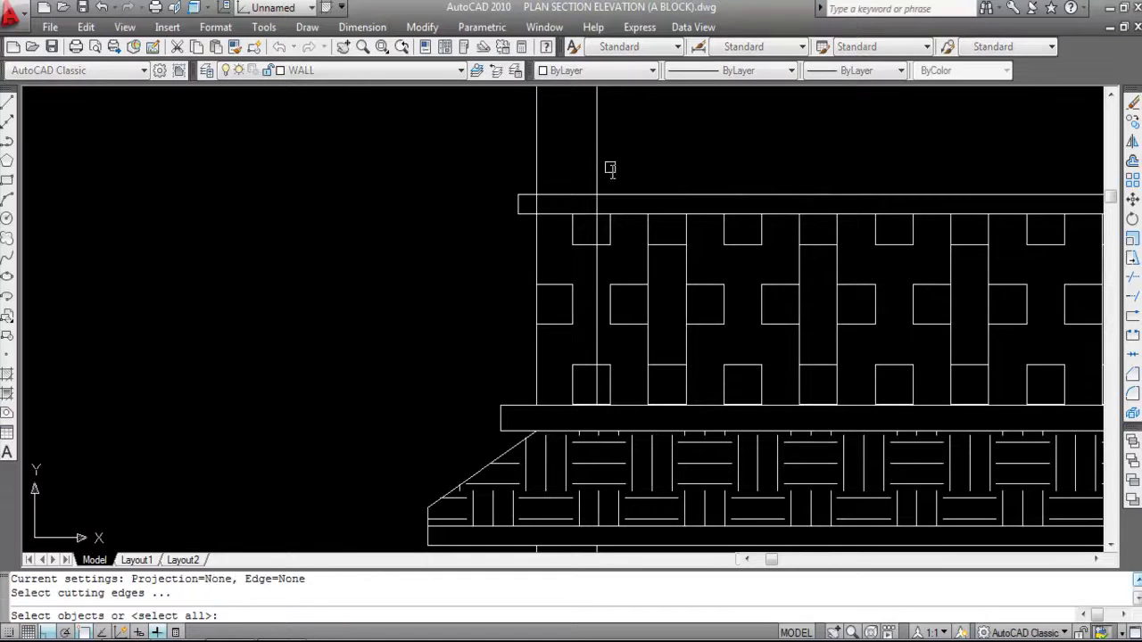
click(622, 193)
key(Return)
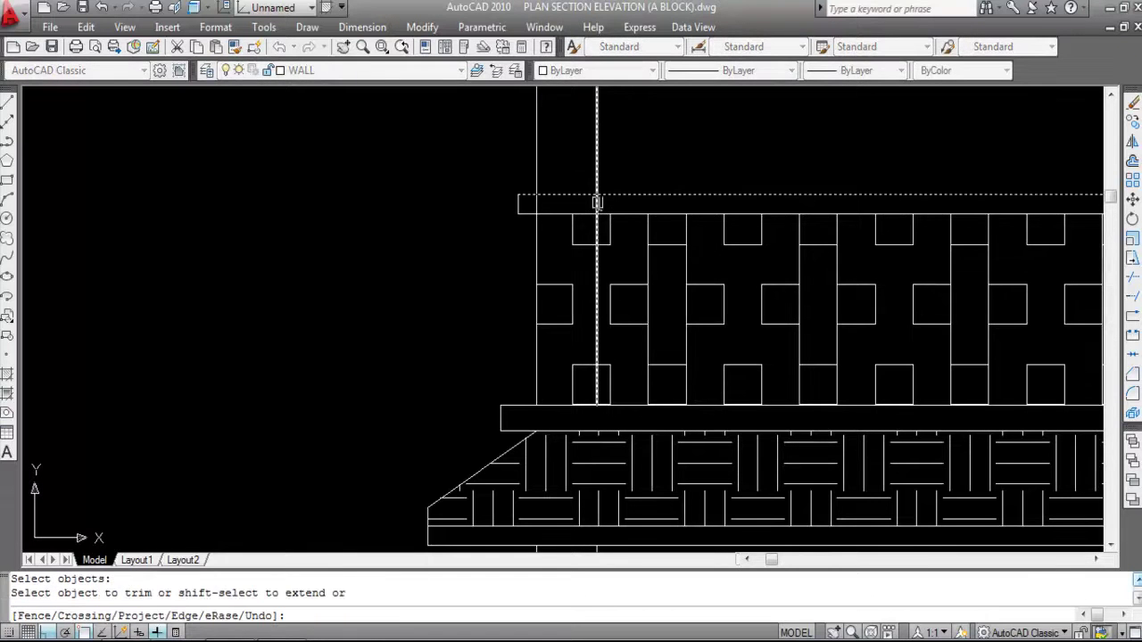
click(595, 200)
scroll(490, 216, down, 1)
scroll(490, 215, down, 2)
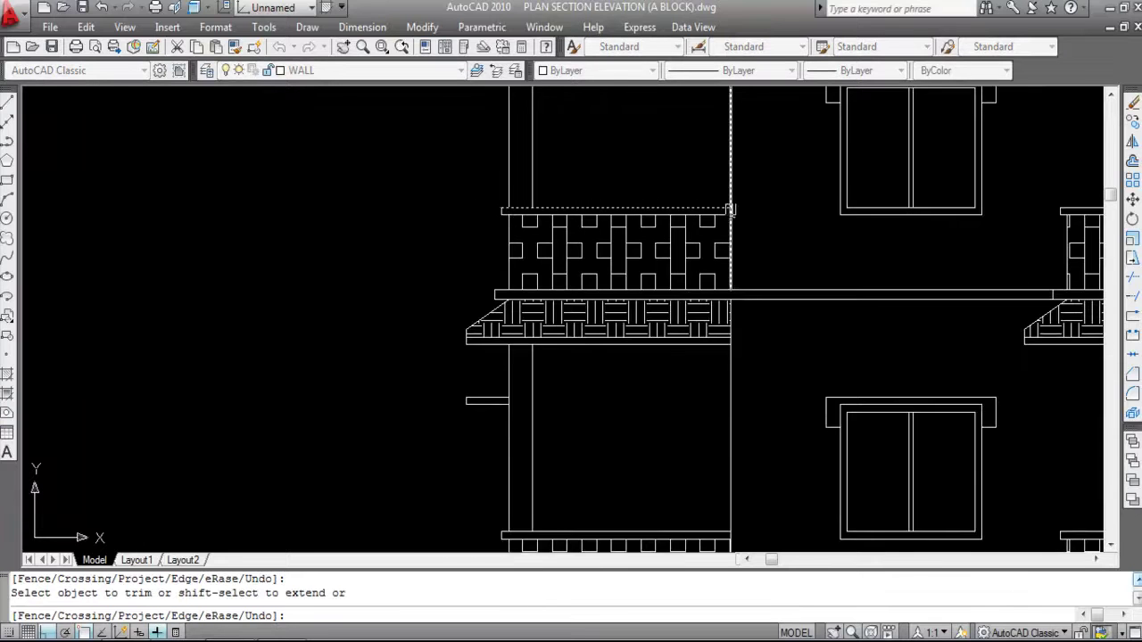
Trim the wall line below the handrail's upper line at the right end of that left-side balcony.
scroll(728, 218, up, 6)
scroll(737, 313, down, 5)
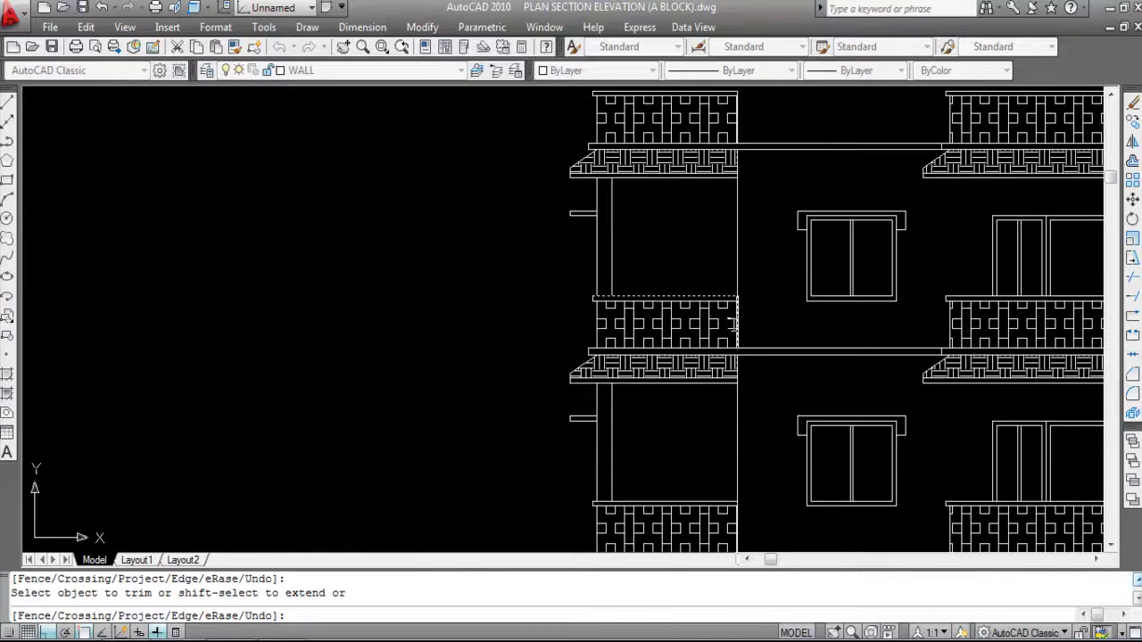
scroll(754, 417, down, 2)
scroll(682, 197, up, 4)
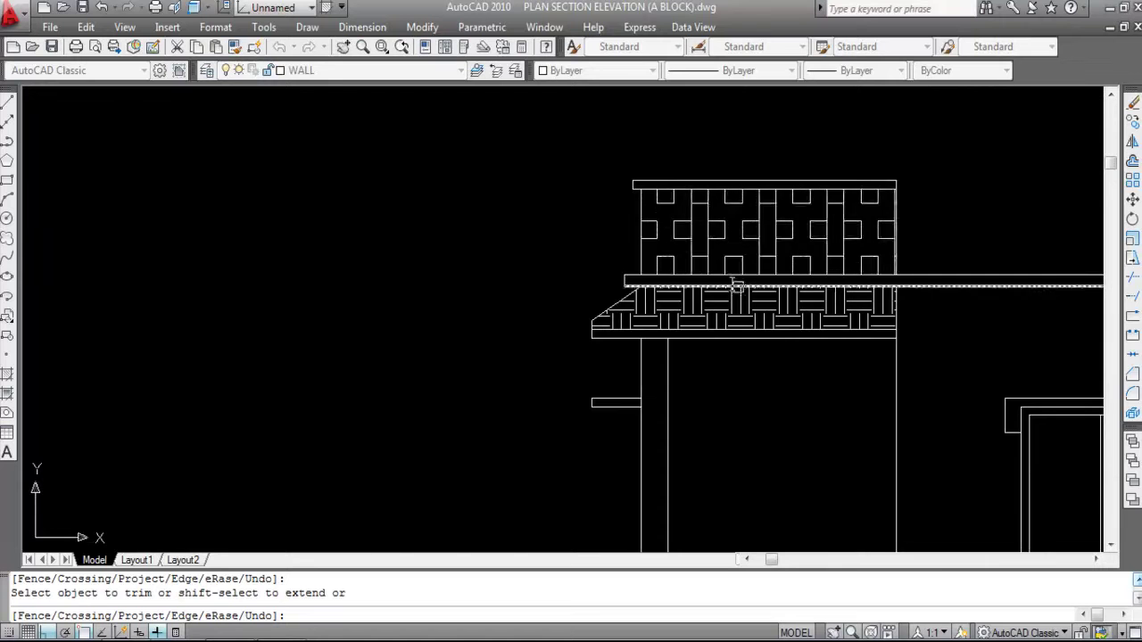
scroll(749, 288, down, 3)
key(Escape)
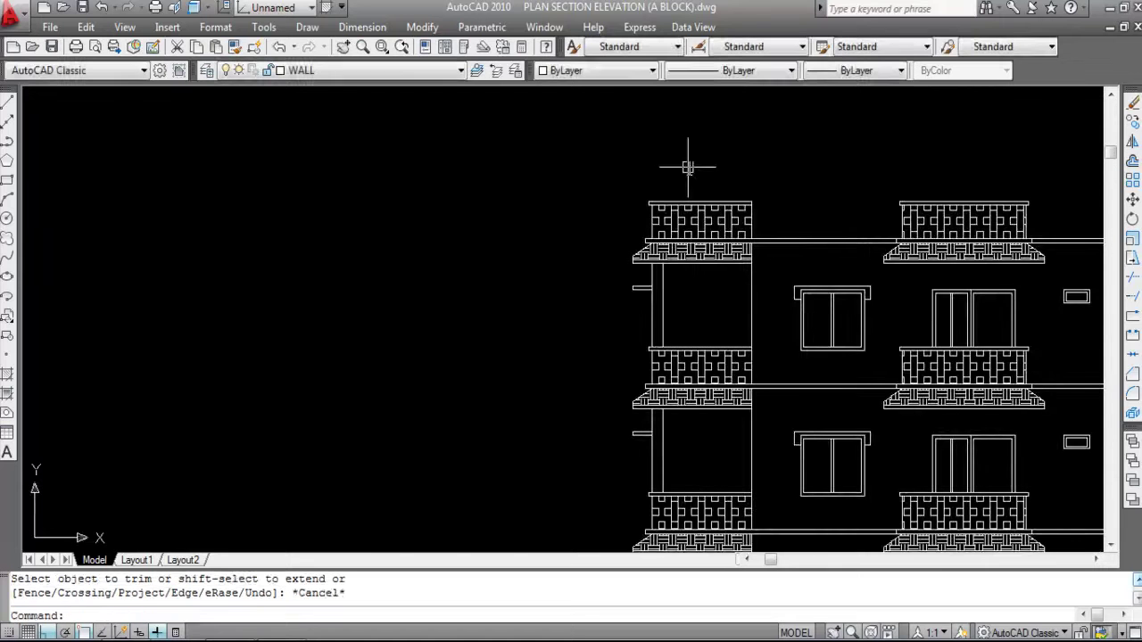
Review the trimmed balconies on every floor of the elevation, from roof level to ground line.
scroll(760, 362, down, 5)
scroll(761, 361, up, 6)
mouse_move(846, 373)
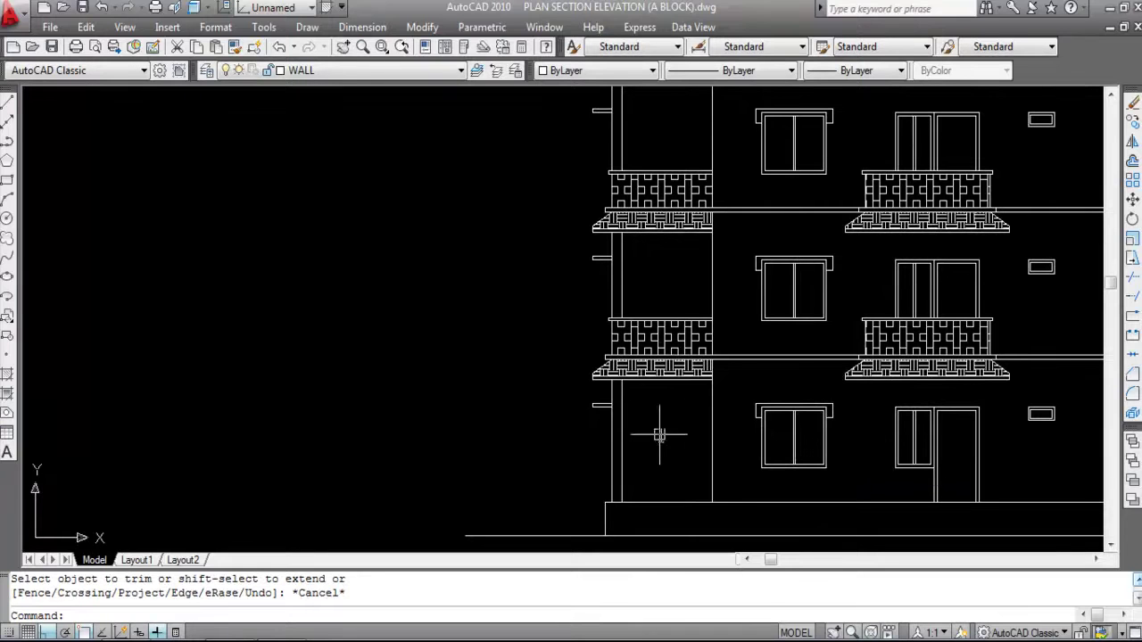
scroll(577, 369, down, 4)
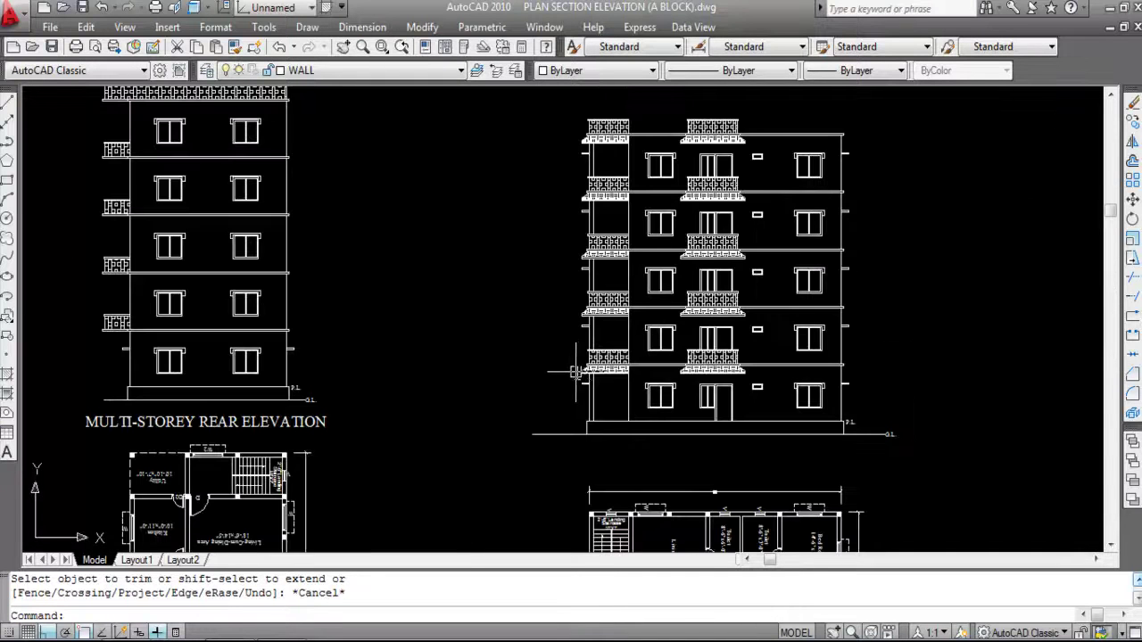
scroll(929, 443, up, 1)
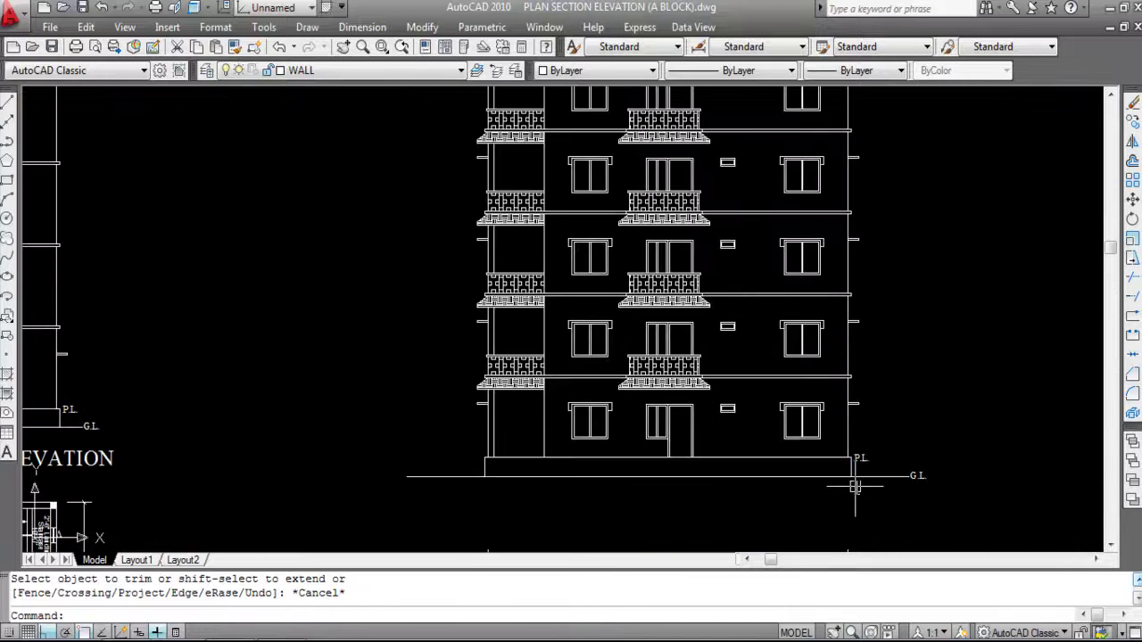
scroll(856, 498, down, 2)
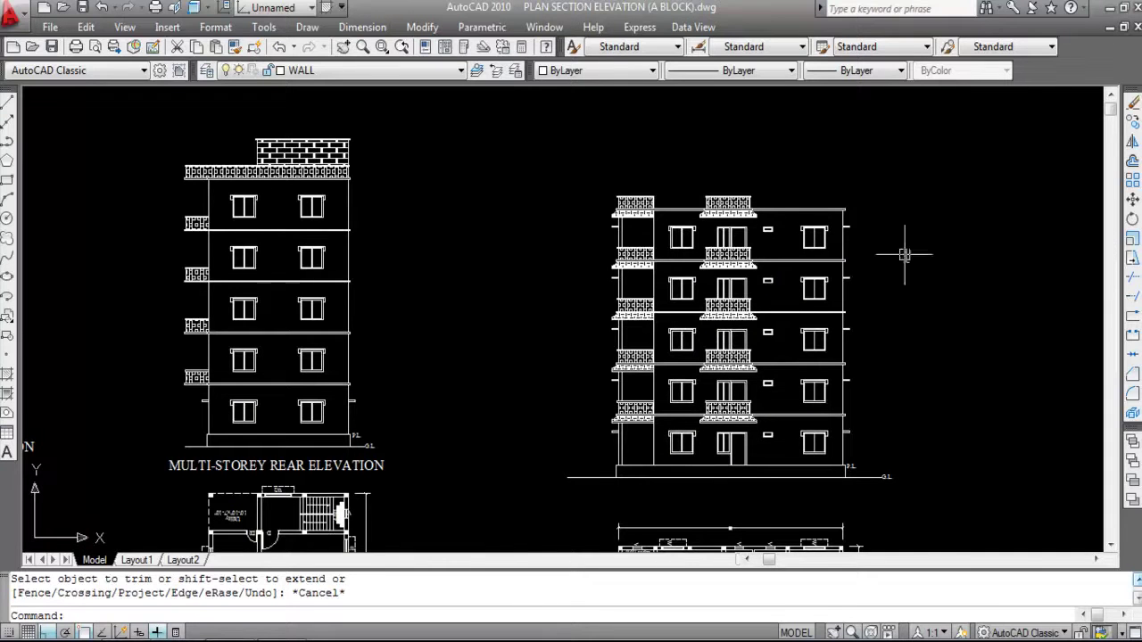
Offset the upper line of the top roof slab 2'6" upward to form the parapet line.
scroll(696, 156, up, 3)
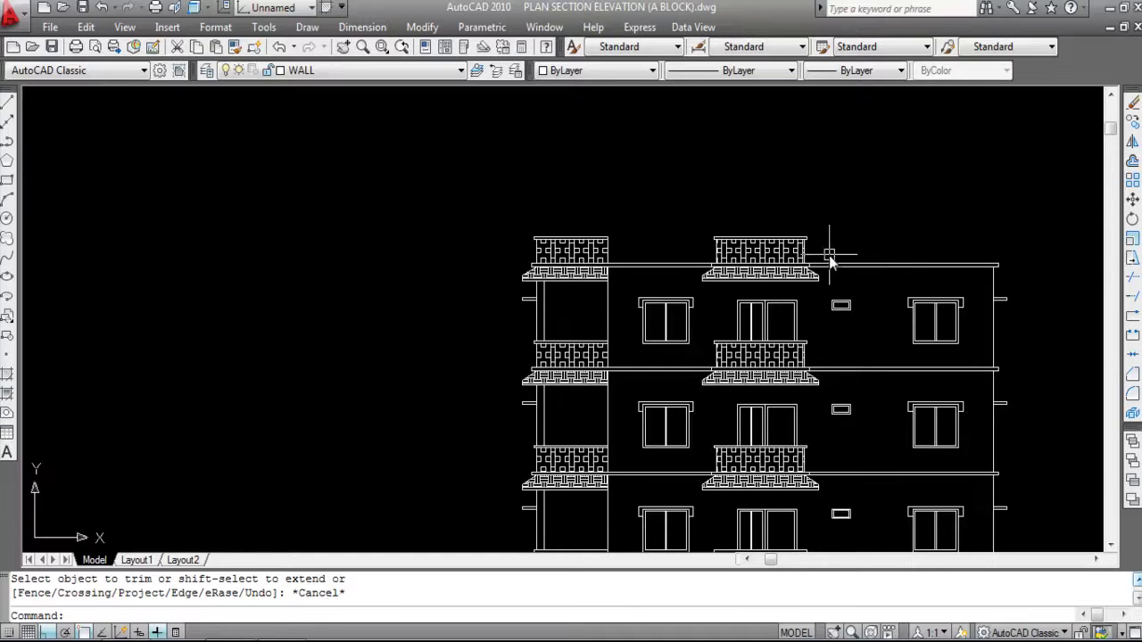
key(Return)
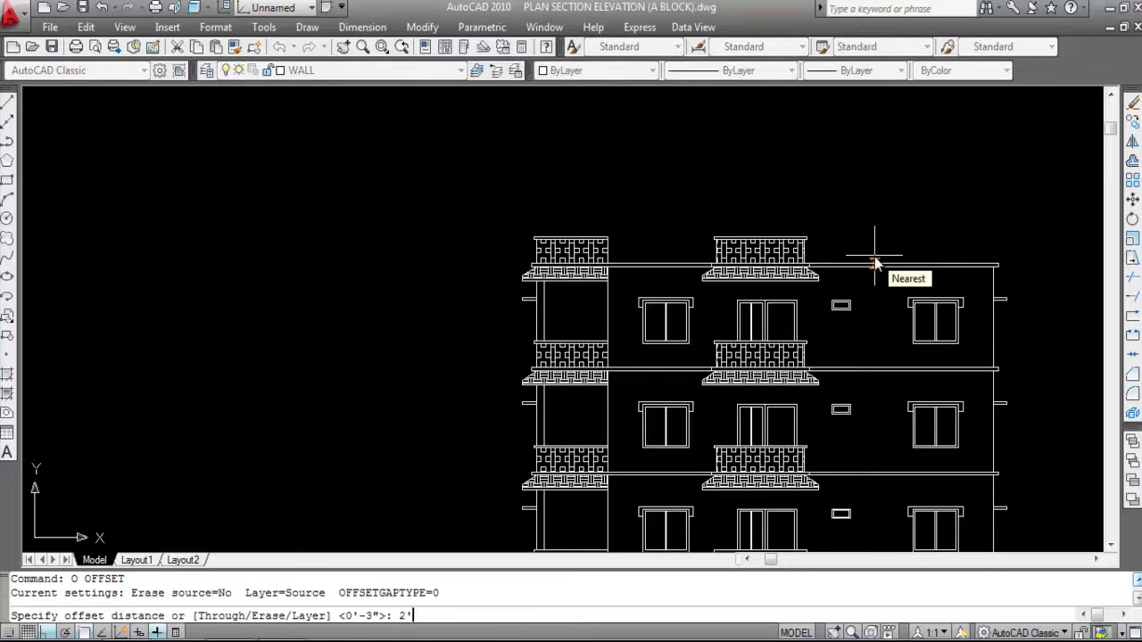
text(2'6)
key(Return)
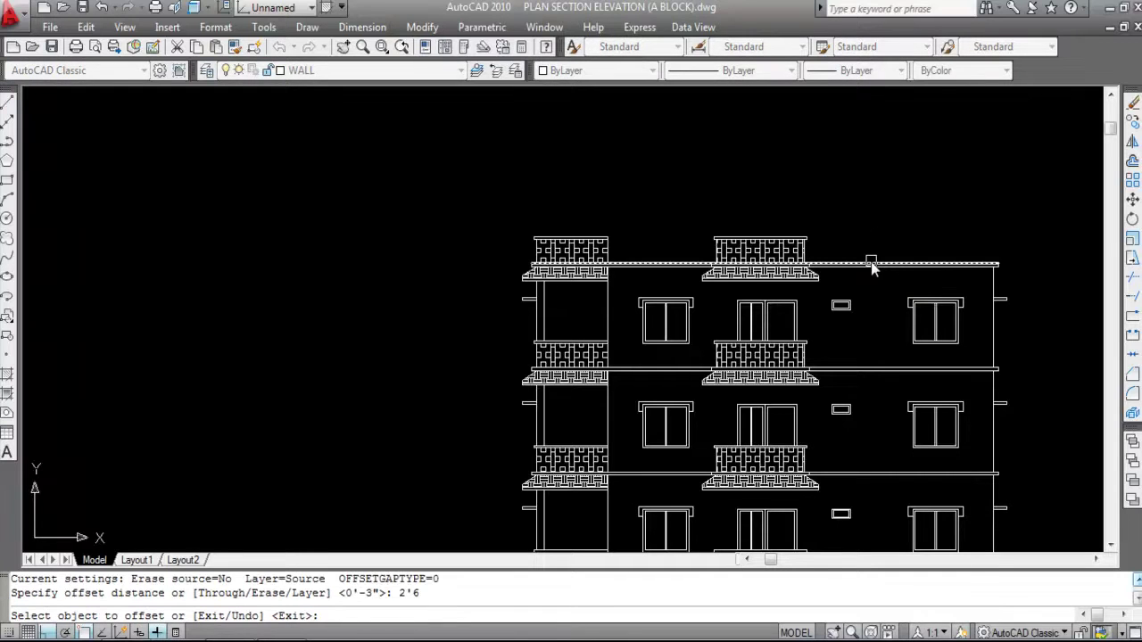
click(871, 261)
click(884, 198)
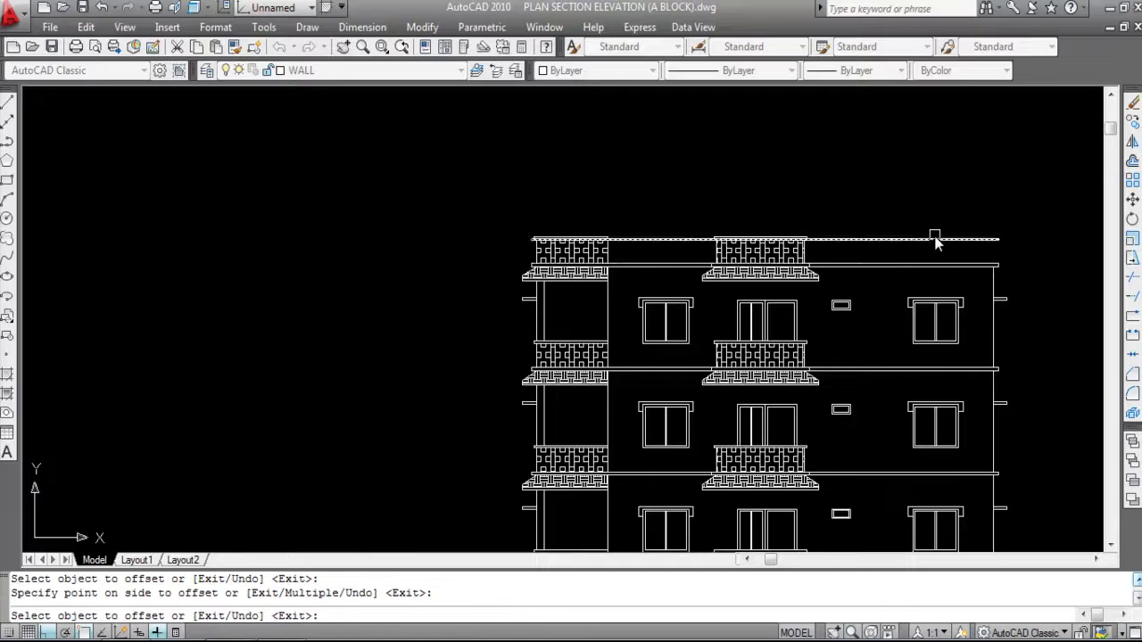
scroll(932, 239, up, 2)
key(Escape)
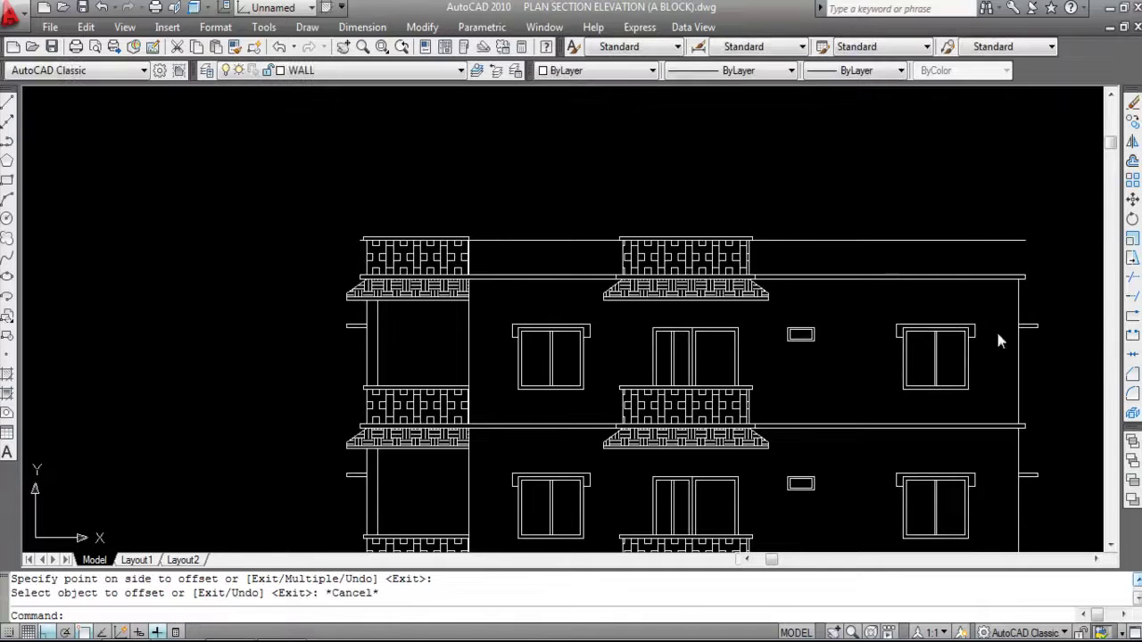
Extend the building's right outer wall line up to the new parapet line.
text(EX)
key(Return)
click(992, 240)
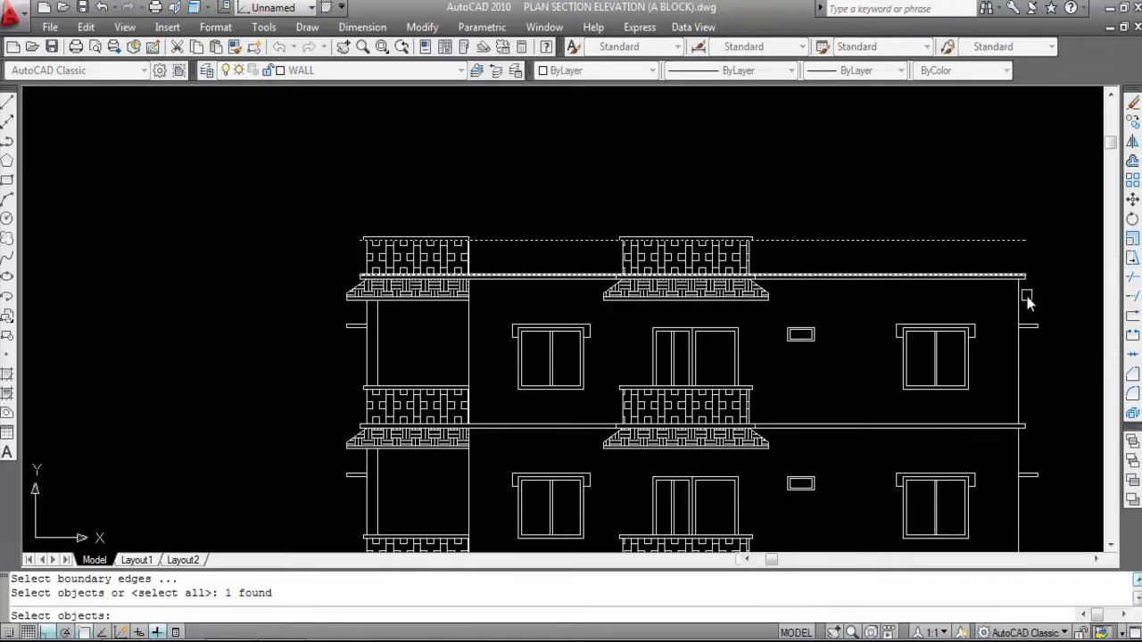
key(Return)
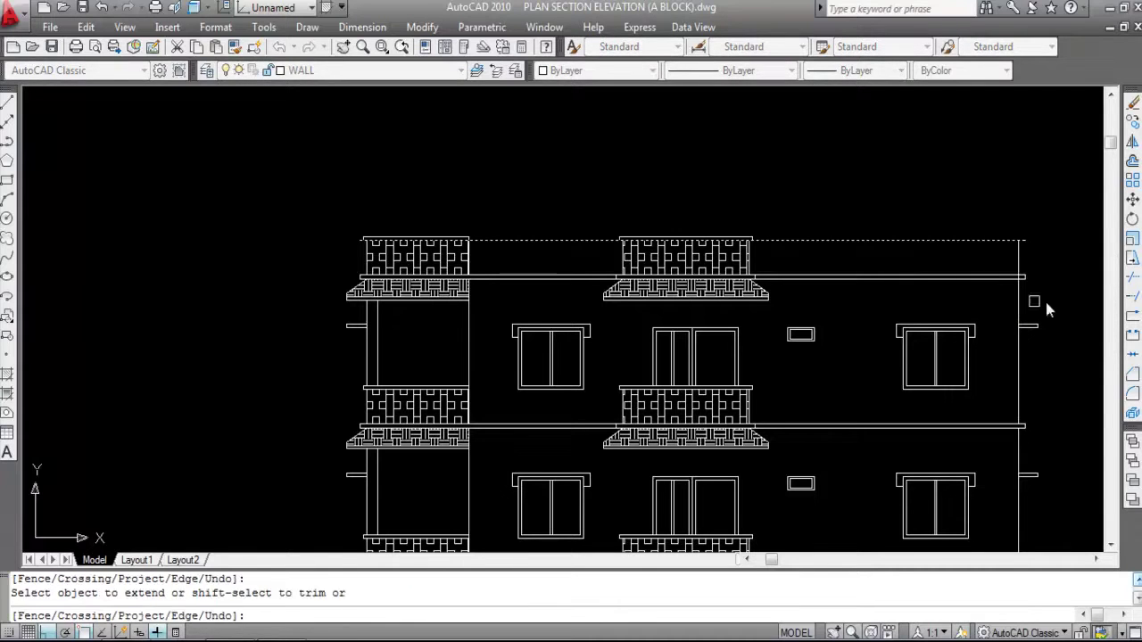
key(Escape)
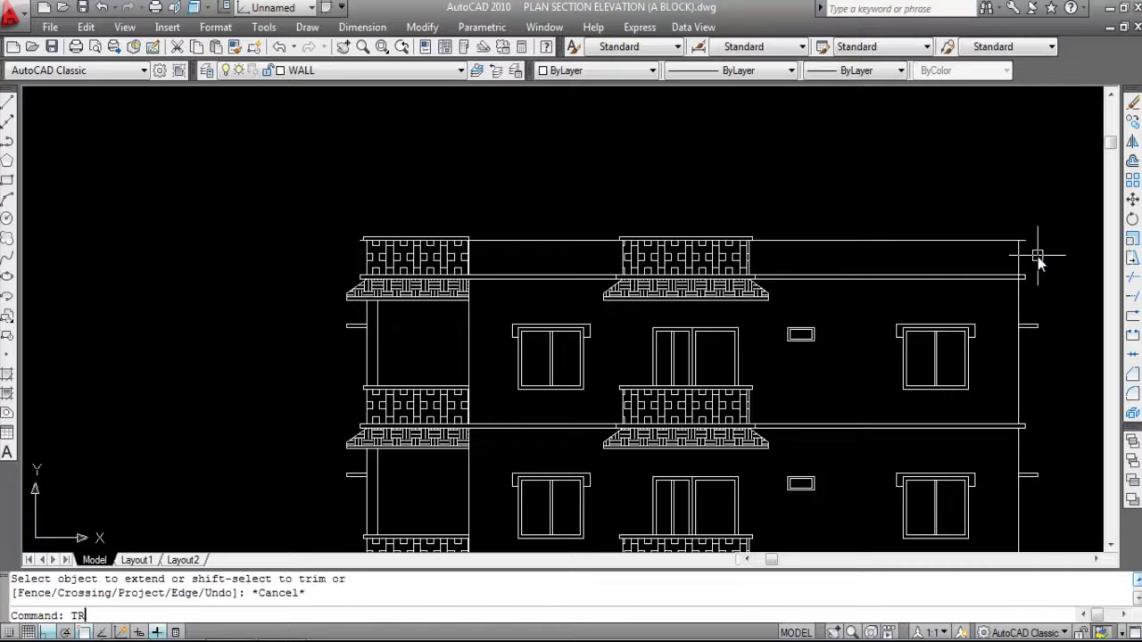
Trim the right outer wall line where it crosses the top roof slab.
key(Return)
scroll(1038, 257, up, 3)
scroll(1012, 261, up, 2)
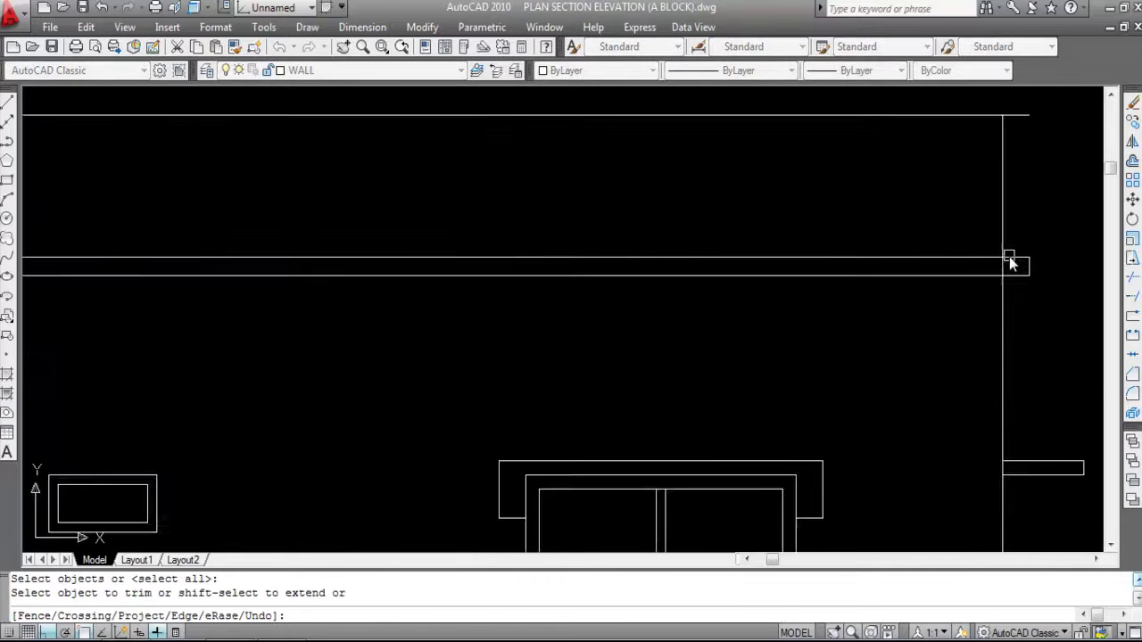
click(1006, 285)
scroll(1000, 304, down, 4)
key(Escape)
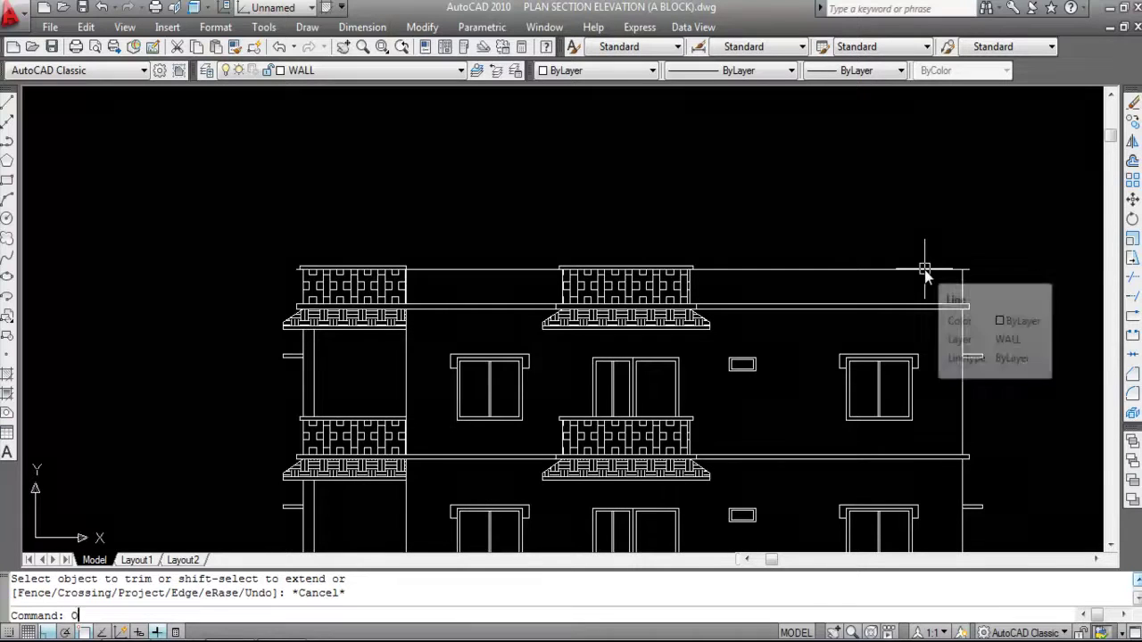
text(O)
key(Return)
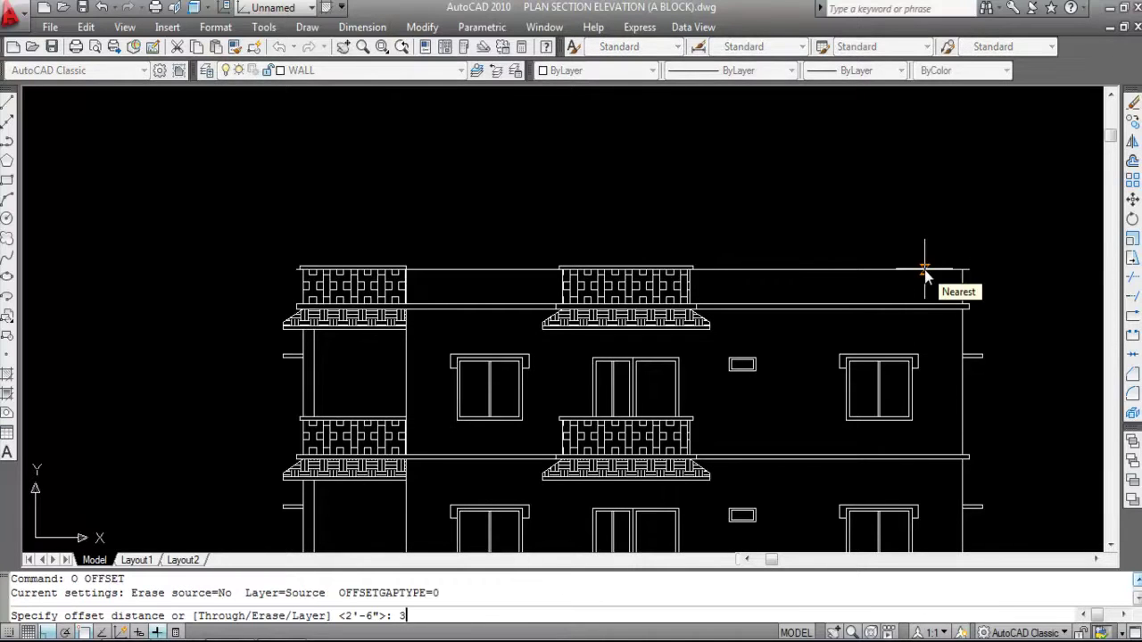
key(Return)
click(924, 269)
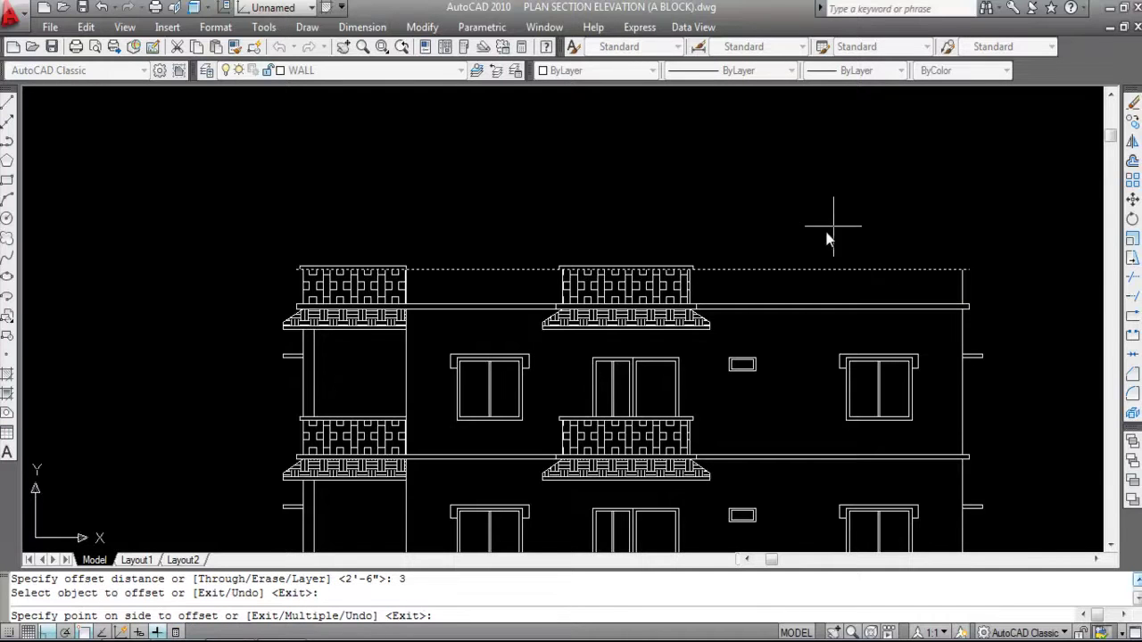
key(Escape)
Erase the upper handrail line of the central balcony at roof level.
scroll(645, 259, up, 3)
click(647, 280)
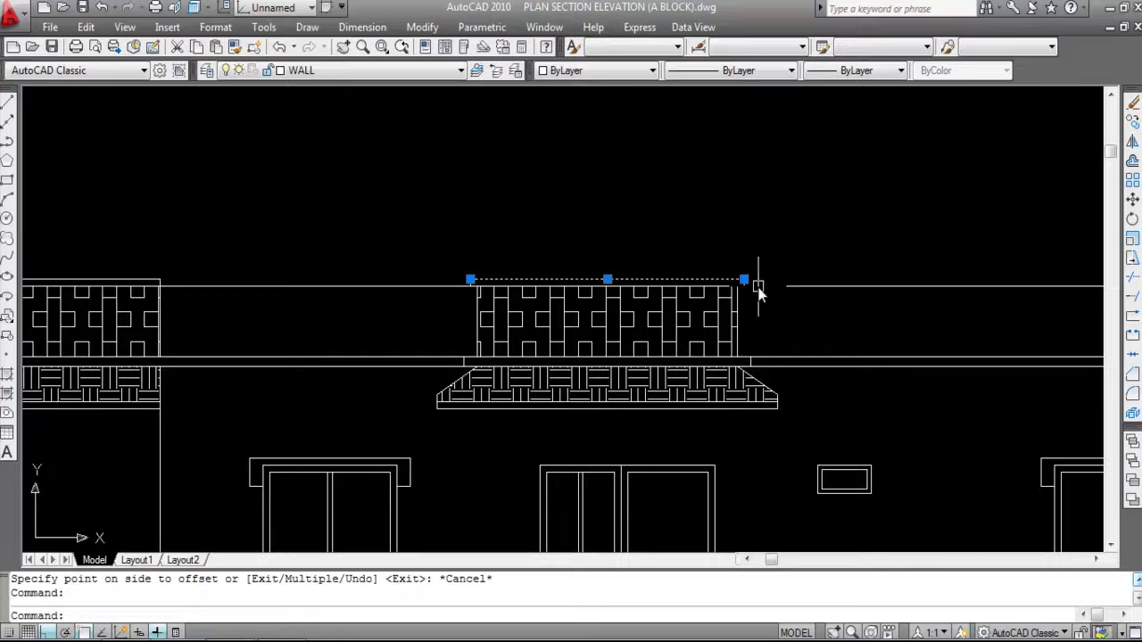
key(Delete)
scroll(438, 282, up, 2)
click(438, 278)
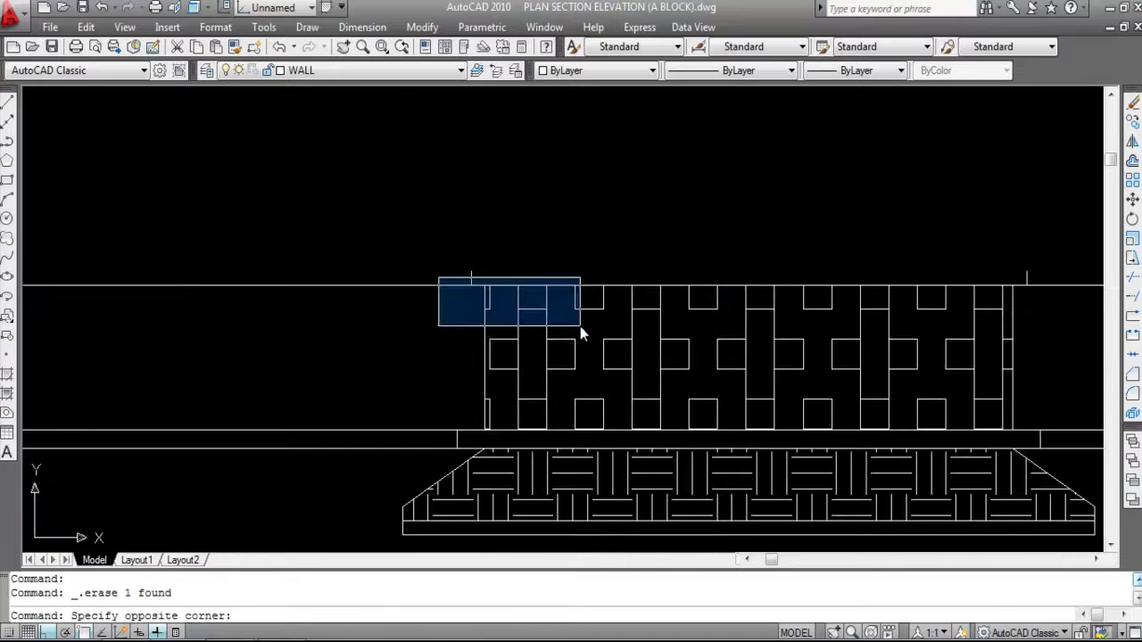
click(1069, 374)
key(Delete)
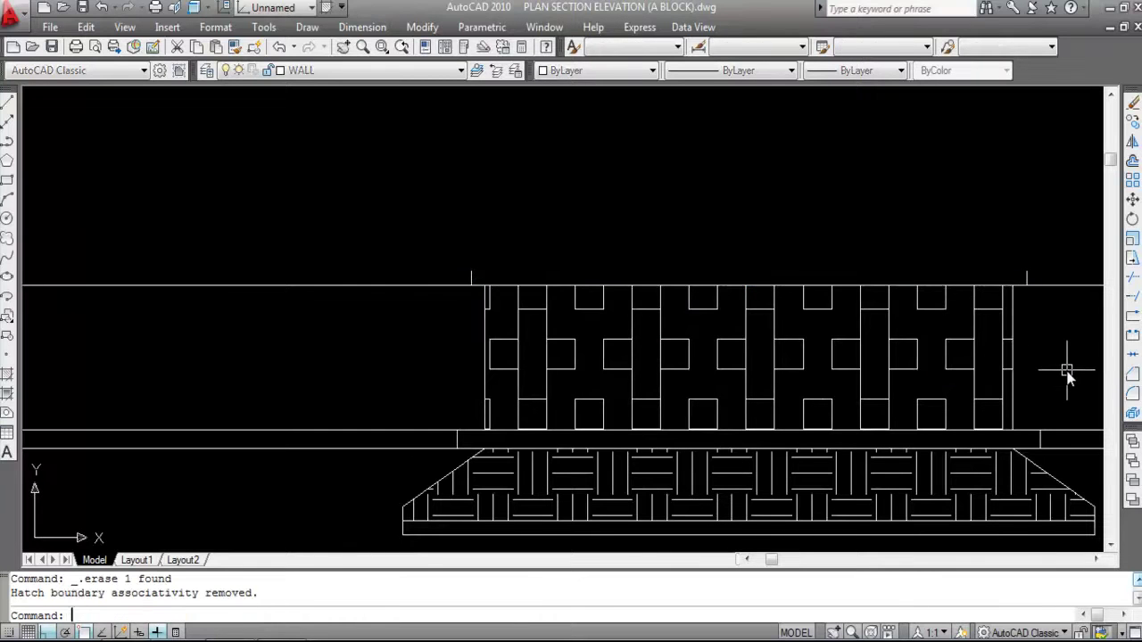
scroll(669, 307, down, 3)
scroll(744, 294, down, 1)
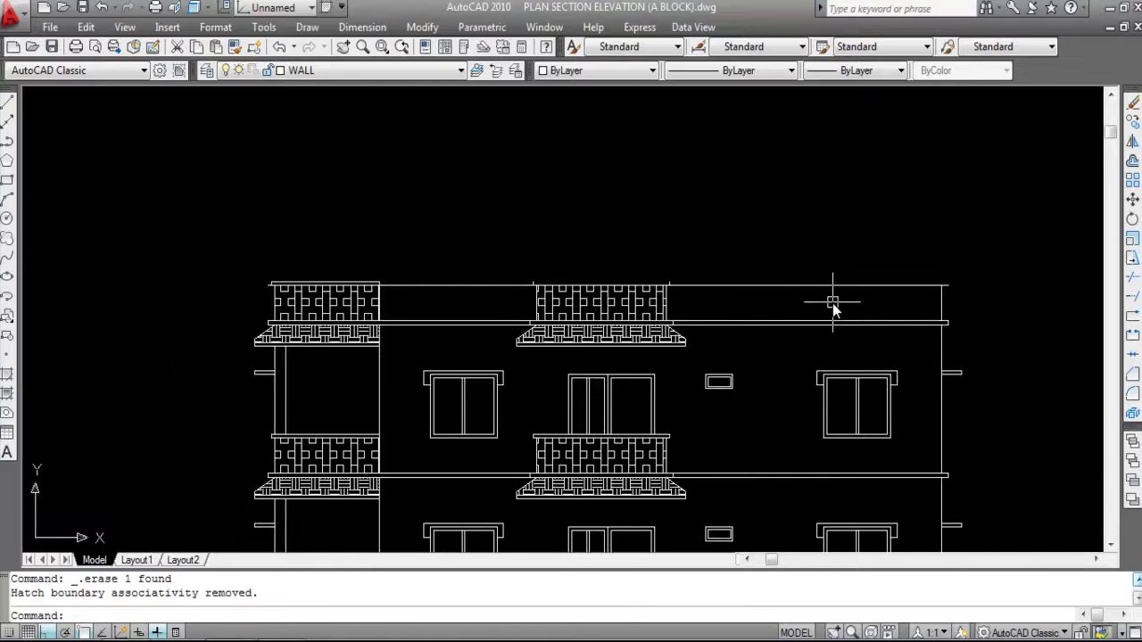
Offset the parapet line 3" upward across the full width of the building.
text(O)
key(Return)
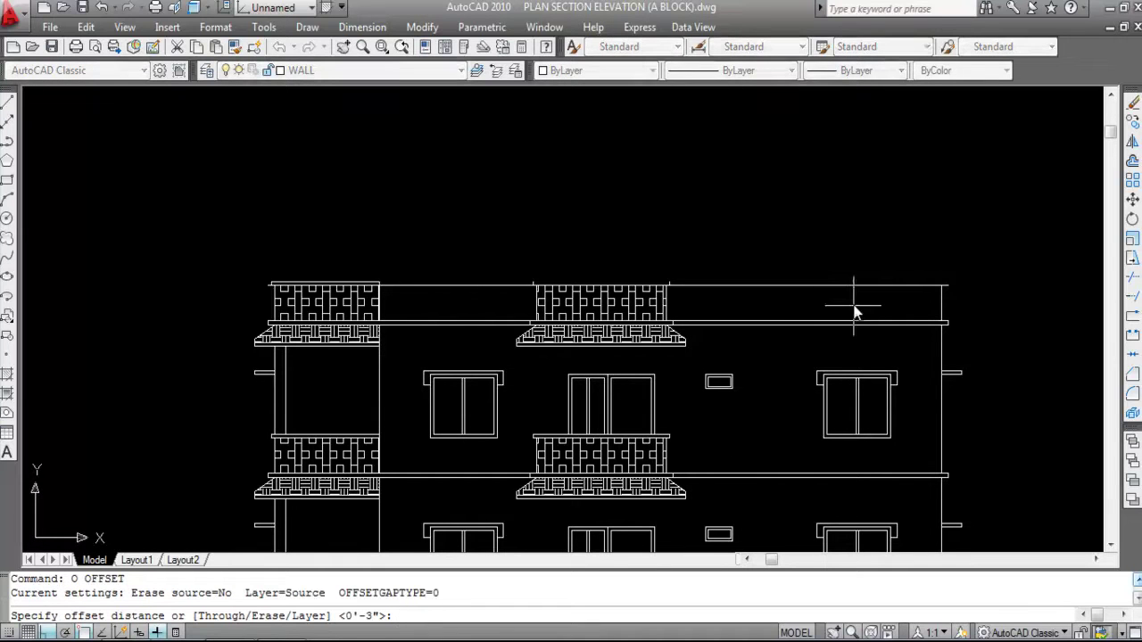
text(3)
key(Return)
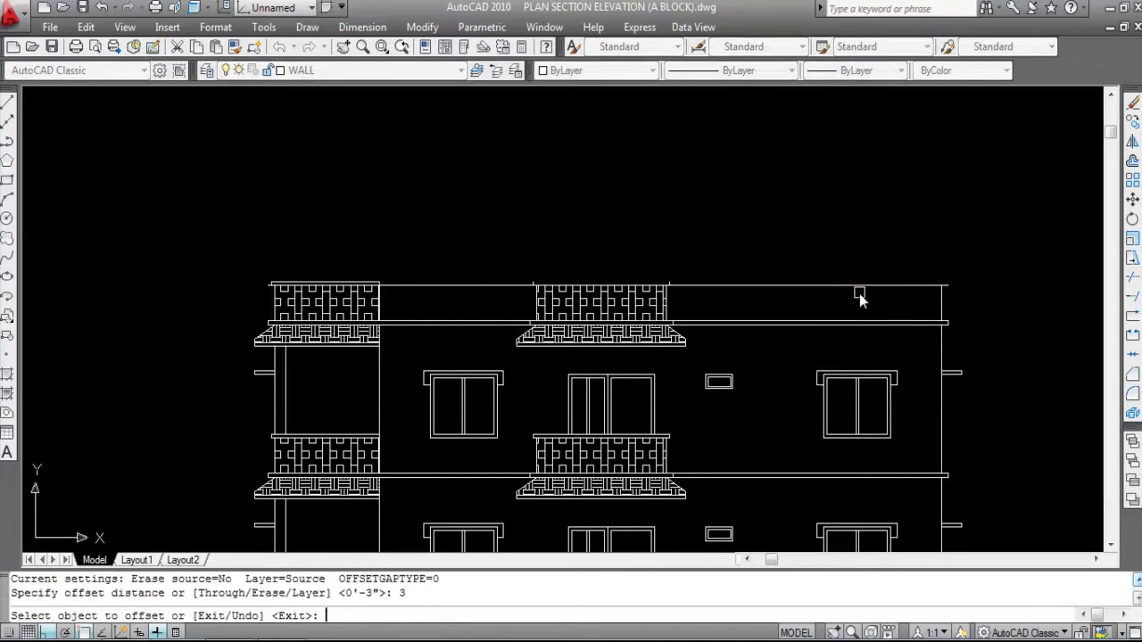
click(859, 287)
click(844, 205)
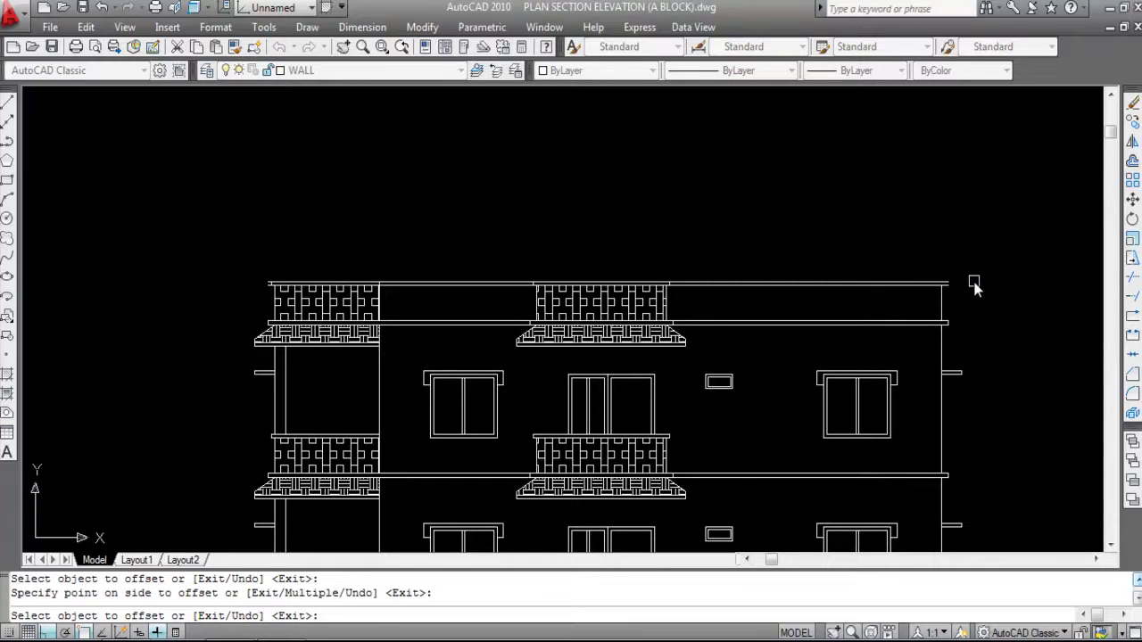
key(Escape)
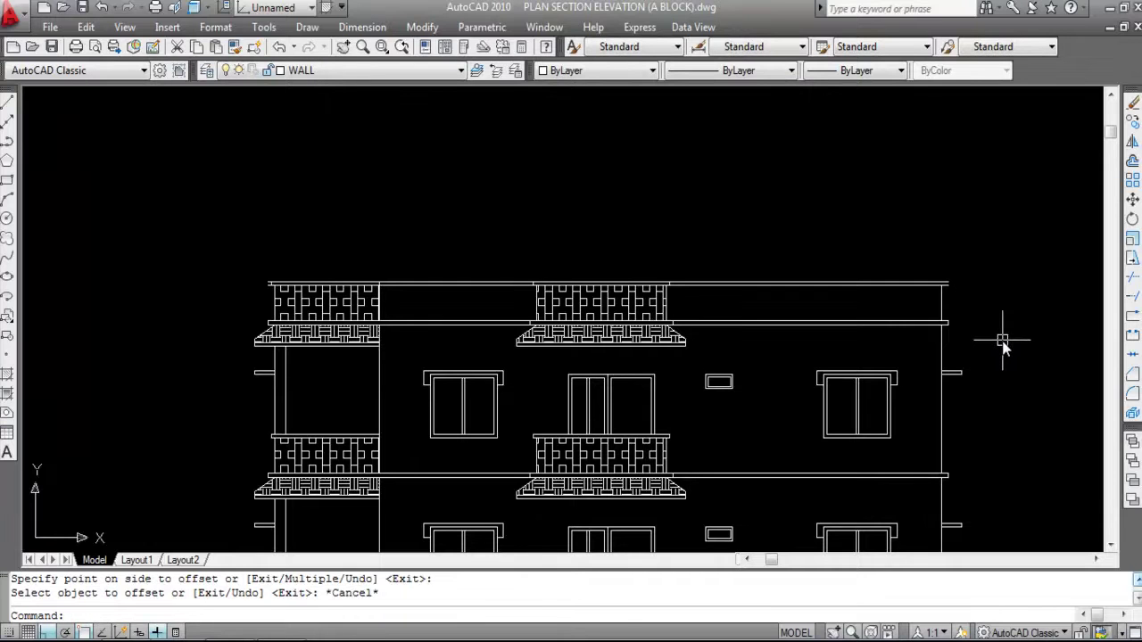
Try to trim the parapet's coping lines between the left and central roof-level balconies.
scroll(362, 317, up, 6)
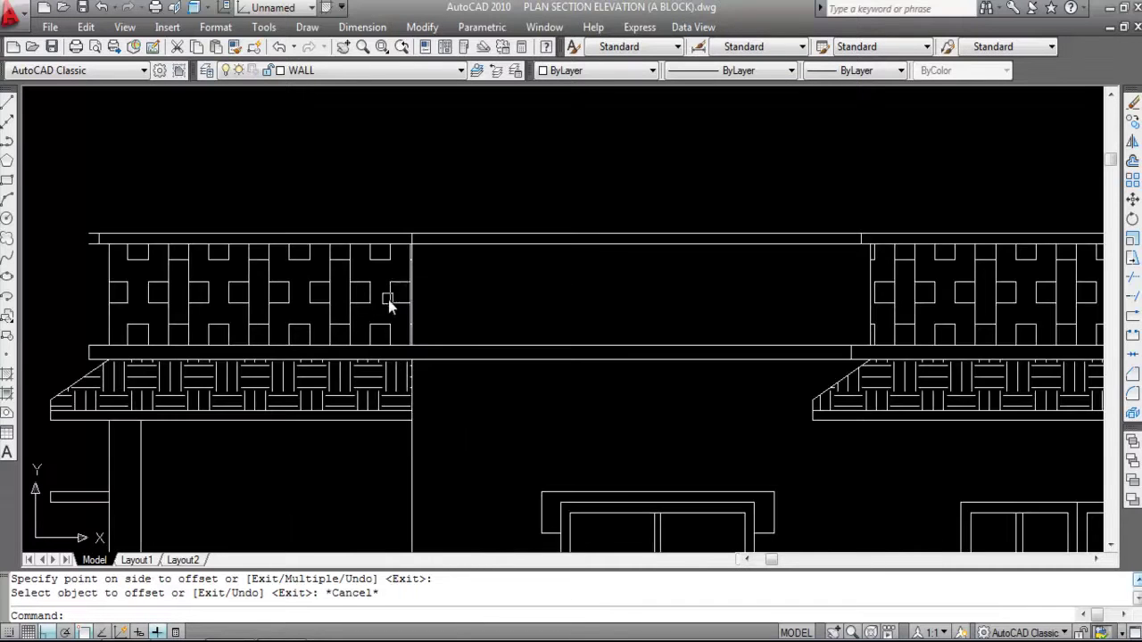
scroll(400, 285, down, 3)
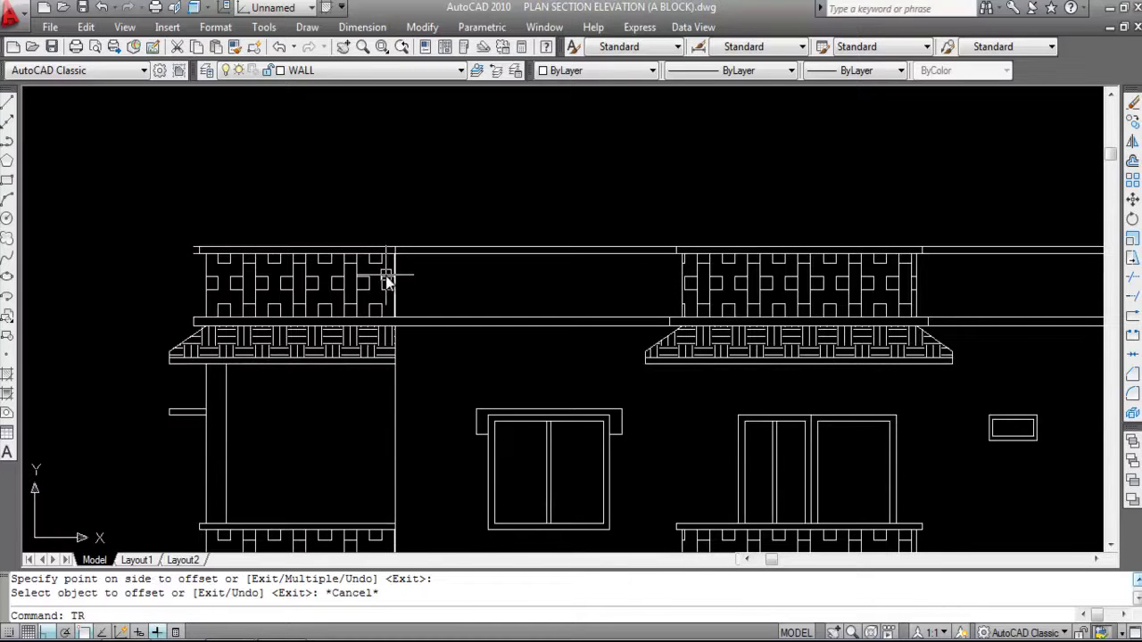
key(Return)
scroll(385, 261, up, 3)
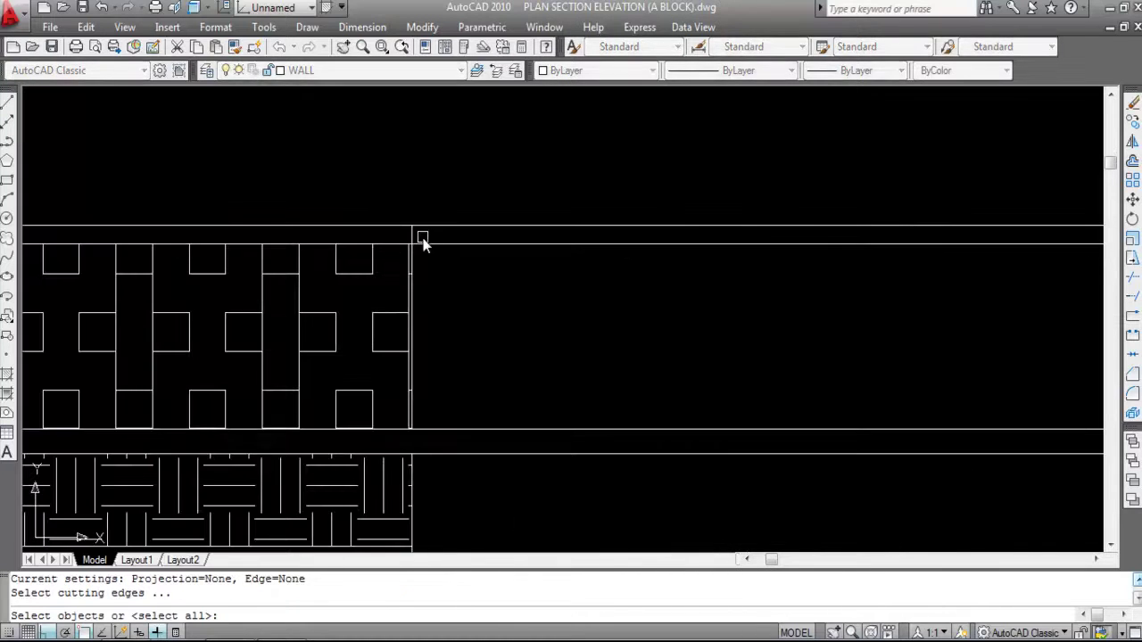
click(409, 238)
scroll(369, 247, down, 4)
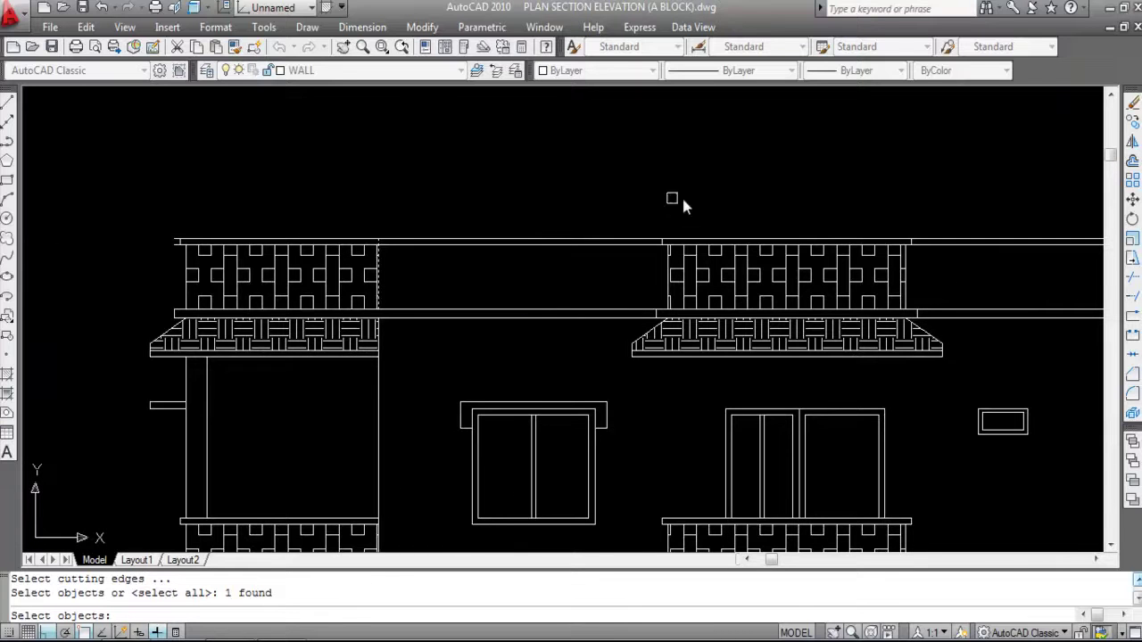
scroll(665, 243, up, 5)
click(664, 242)
scroll(609, 261, down, 6)
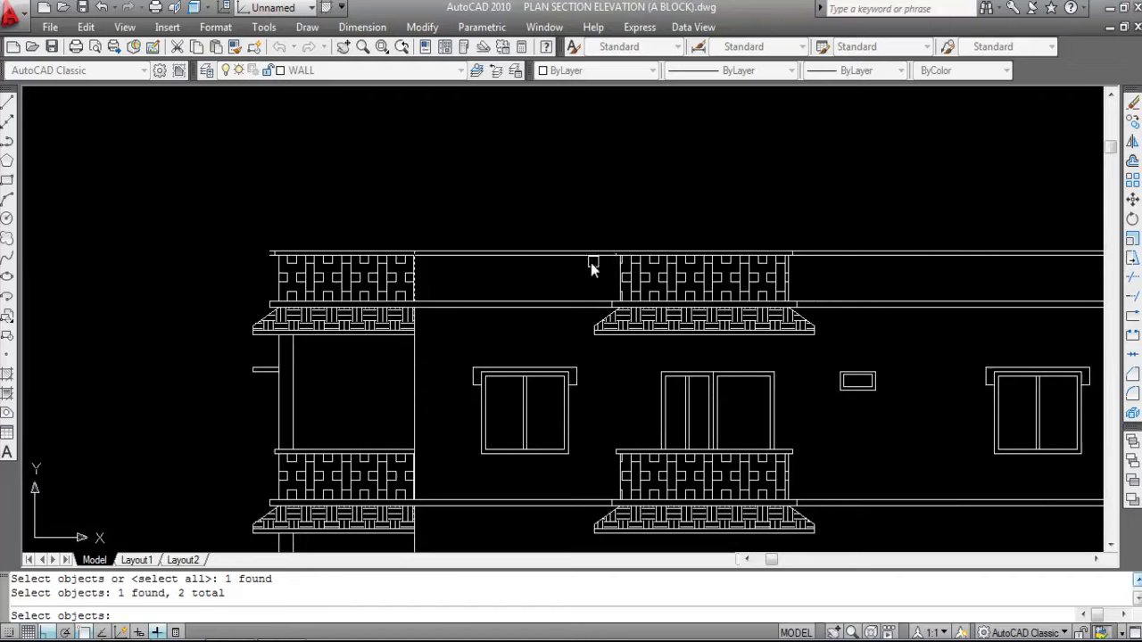
key(Return)
click(539, 270)
click(522, 234)
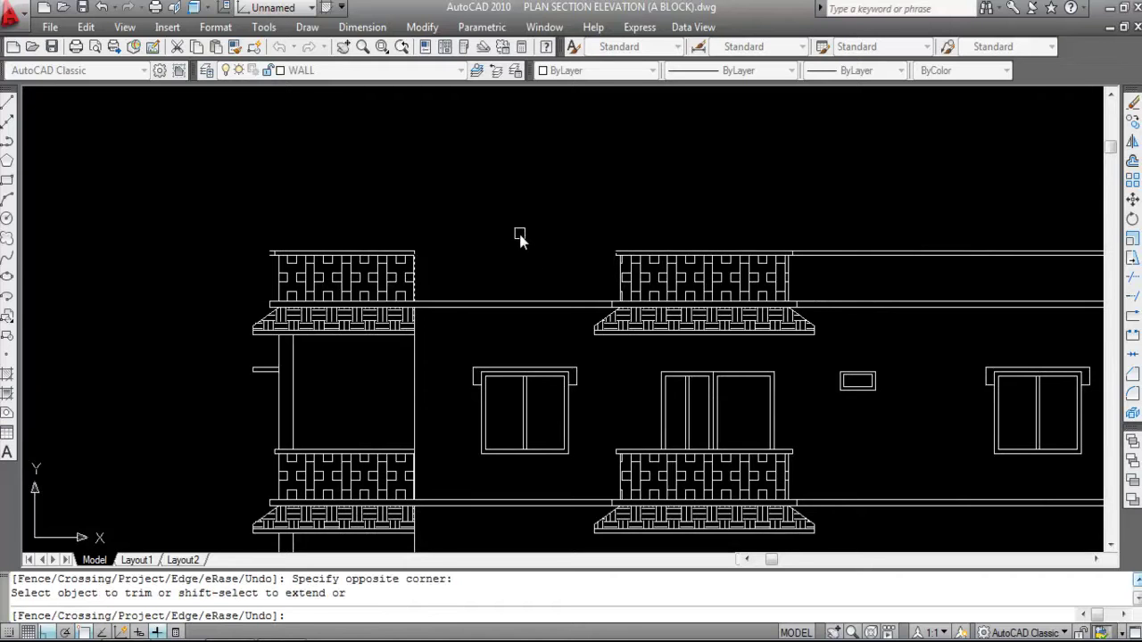
text(u)
key(Return)
scroll(412, 252, up, 2)
key(Escape)
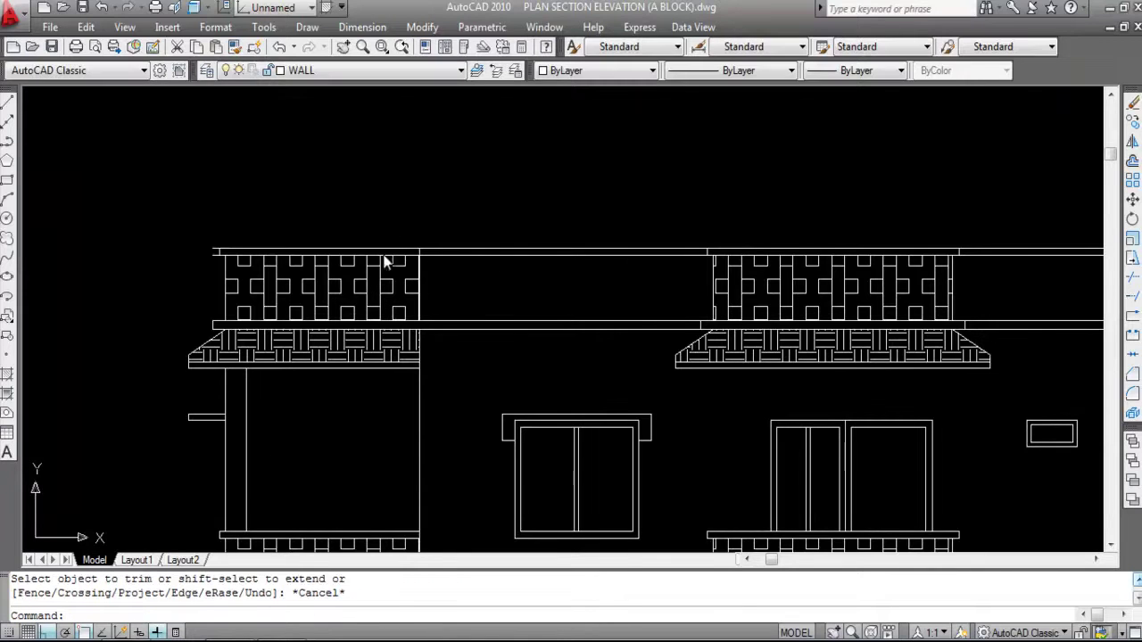
Erase the upper and lower handrail lines of the left balcony at roof level.
scroll(189, 263, up, 3)
click(237, 237)
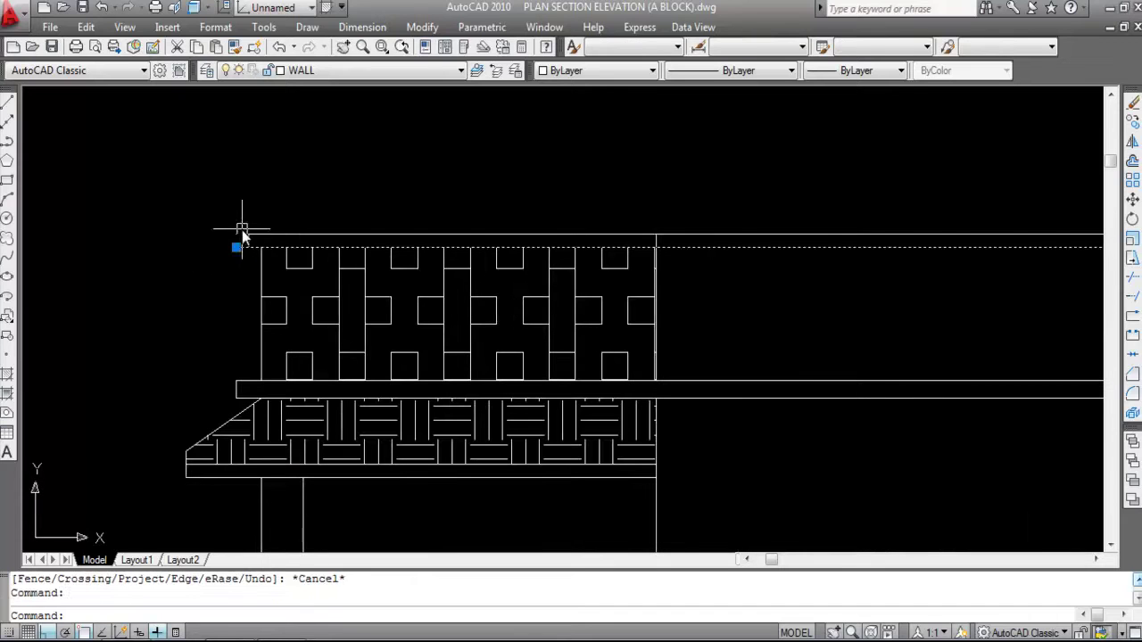
key(Escape)
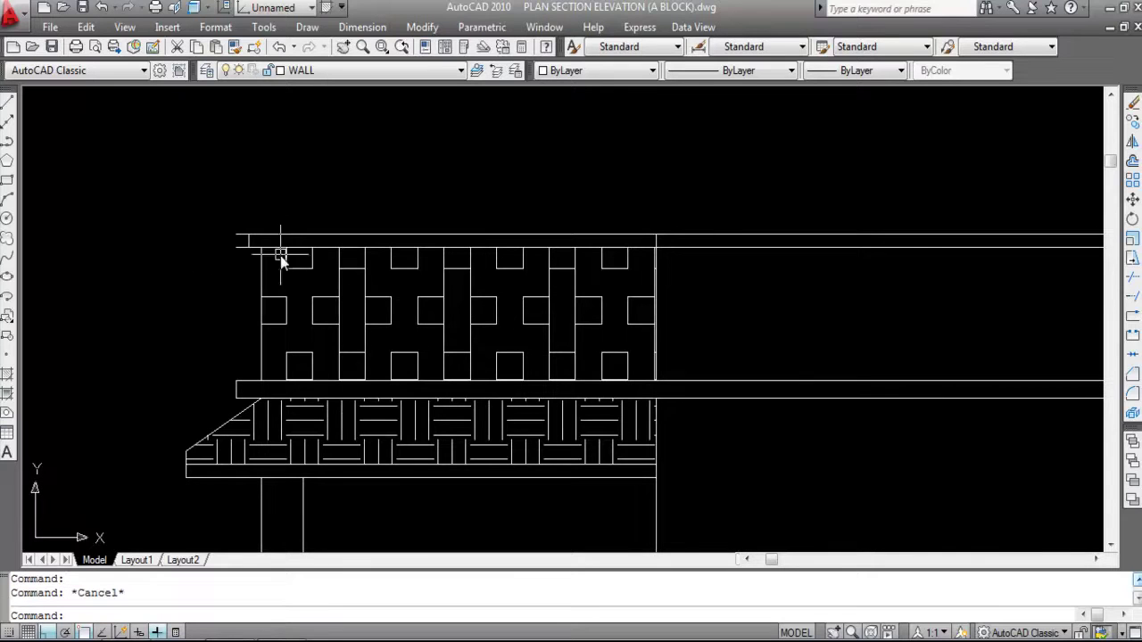
click(238, 219)
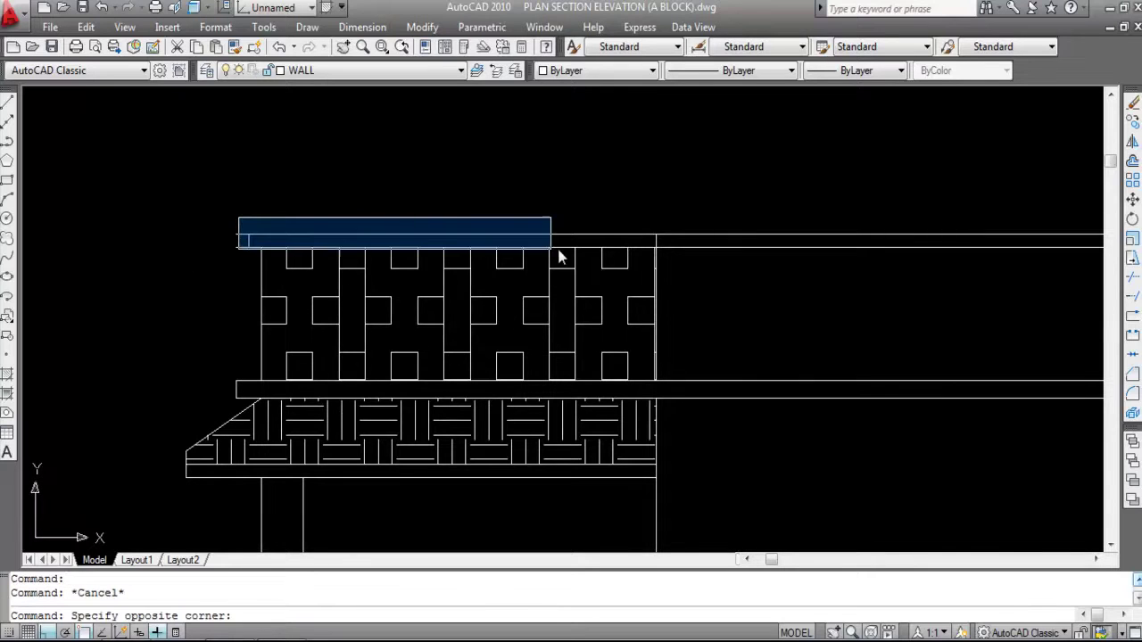
click(702, 239)
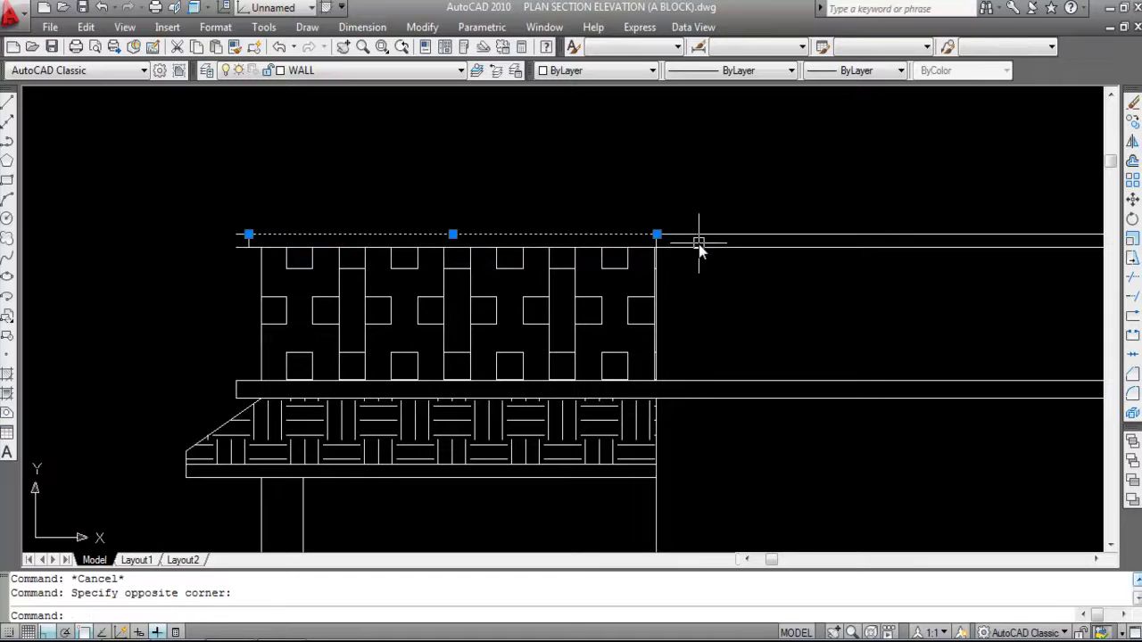
key(Delete)
scroll(238, 253, up, 4)
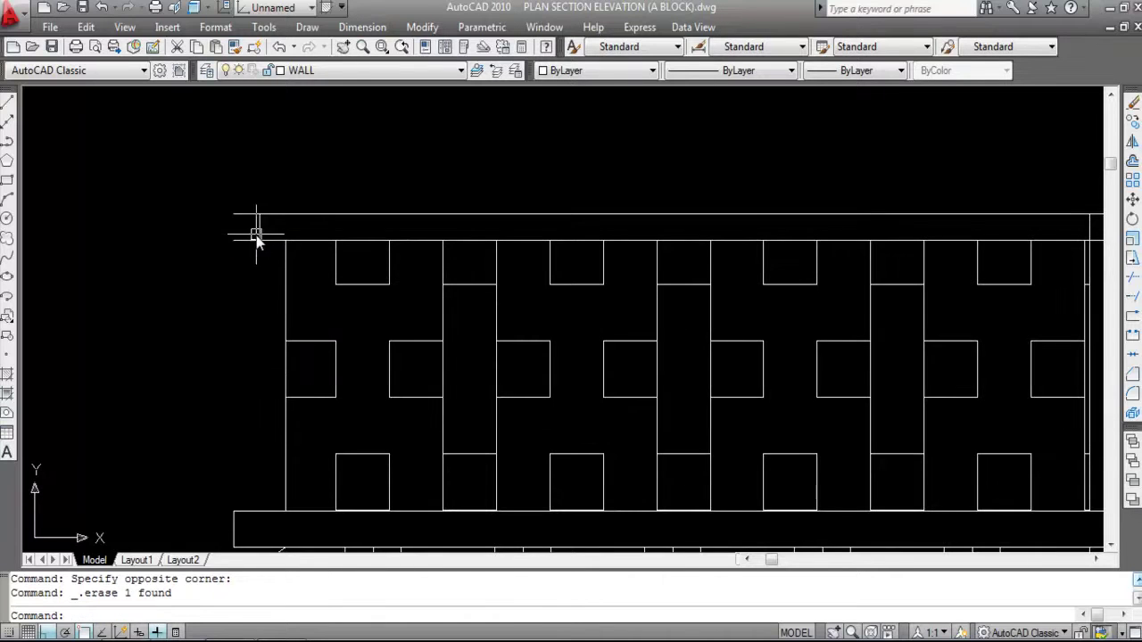
click(248, 233)
scroll(324, 265, down, 3)
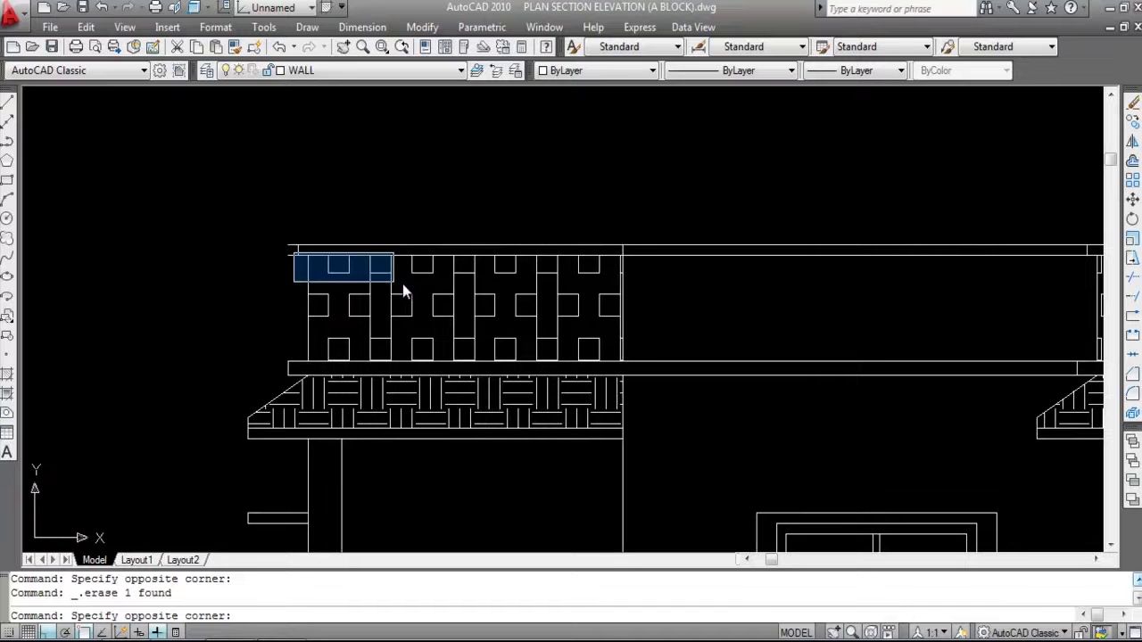
click(653, 309)
key(Delete)
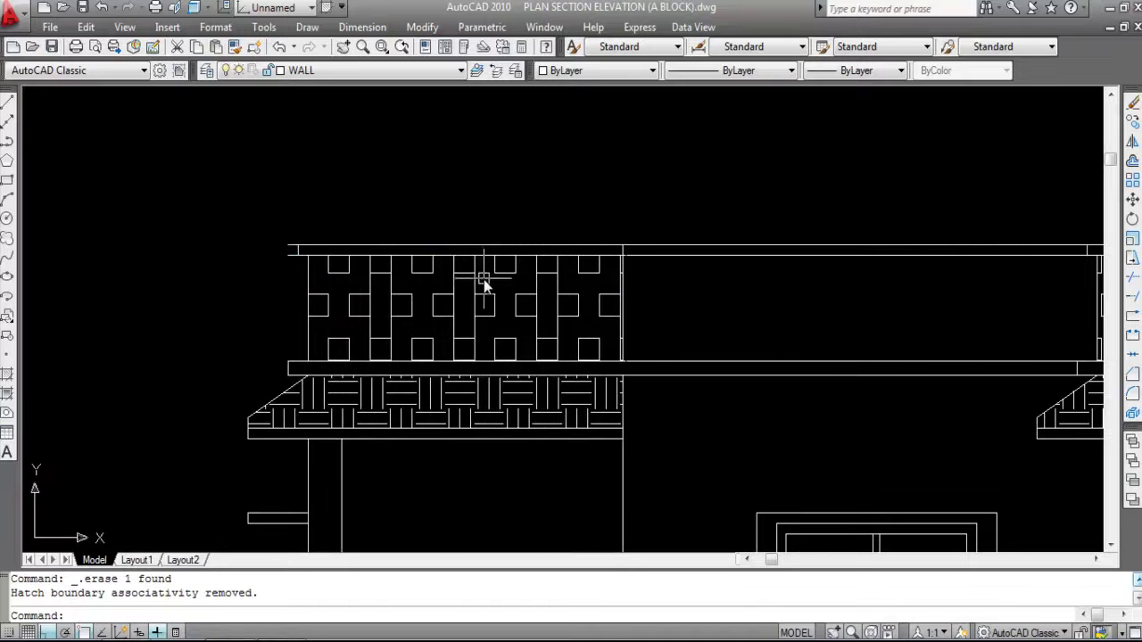
Erase the inner vertical end line and the railing hatch of the left balcony at roof level.
scroll(483, 279, down, 2)
mouse_move(486, 282)
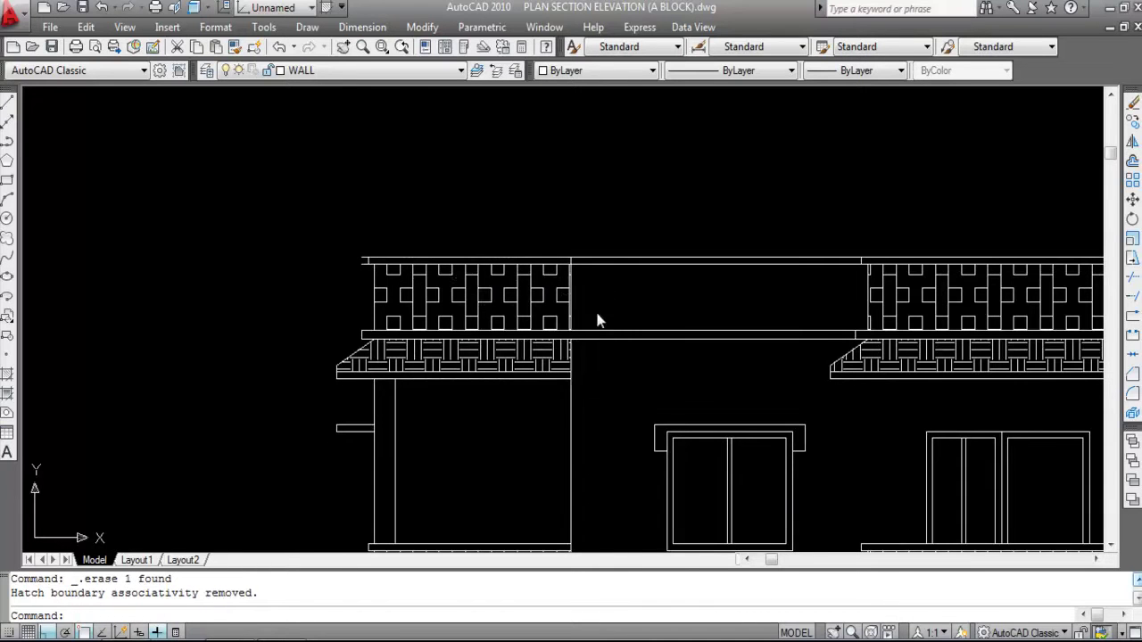
scroll(571, 257, up, 3)
click(571, 260)
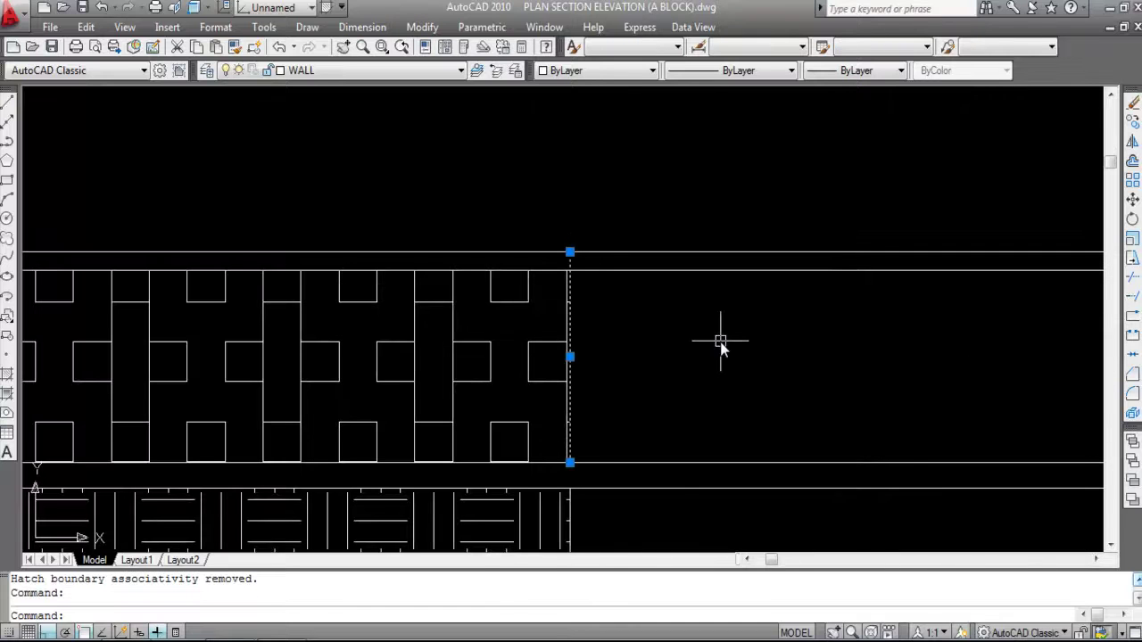
scroll(610, 326, down, 4)
click(592, 342)
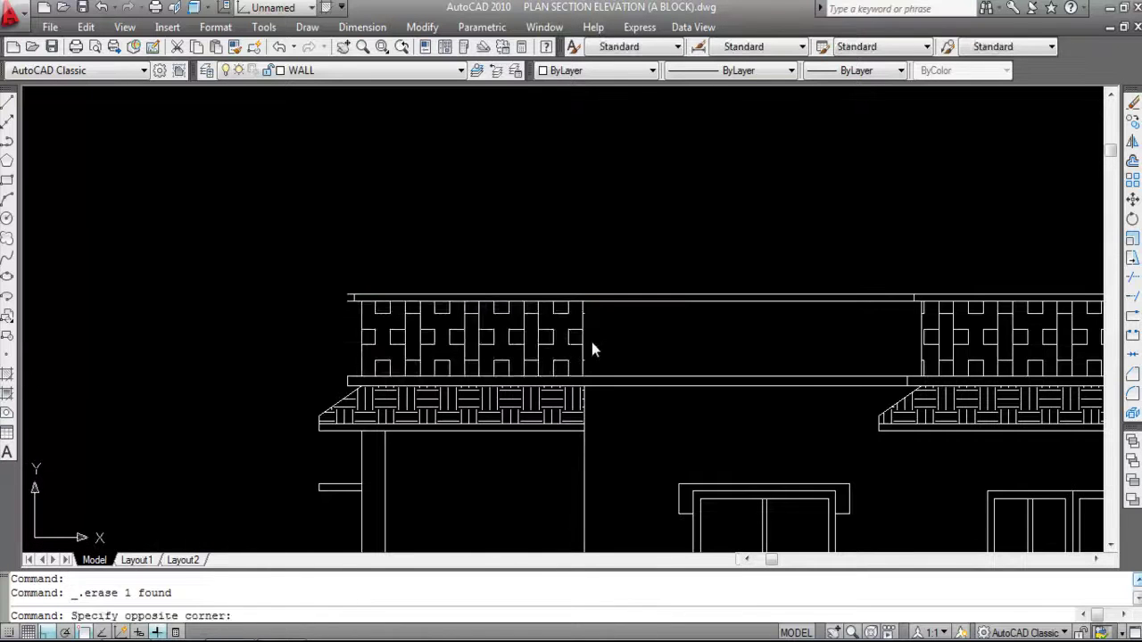
click(542, 334)
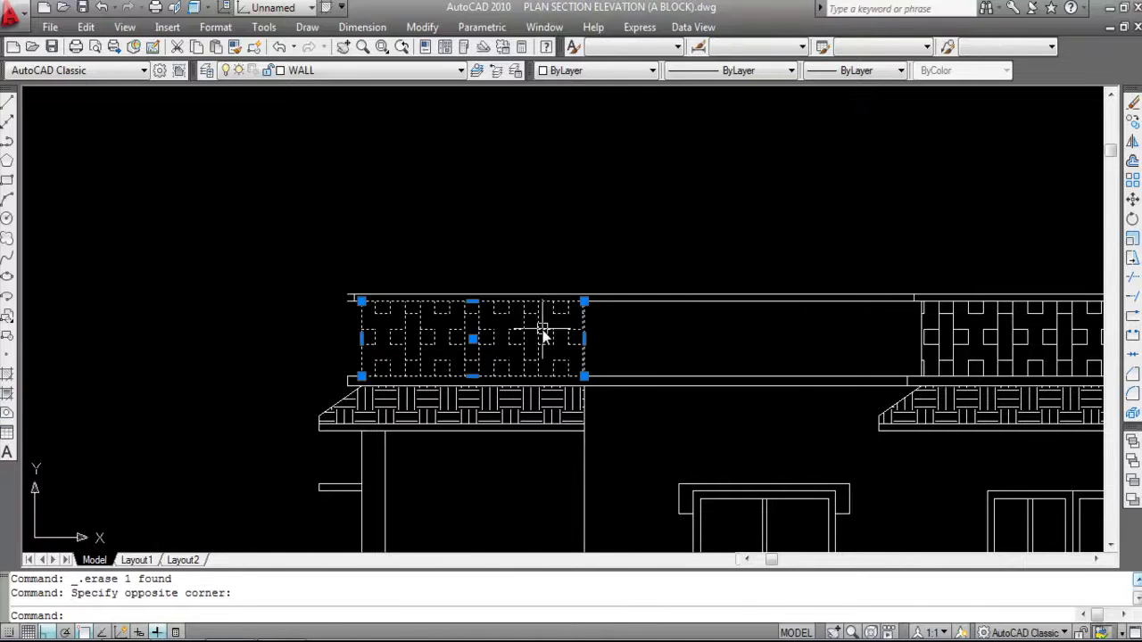
key(Delete)
scroll(343, 306, up, 3)
key(Escape)
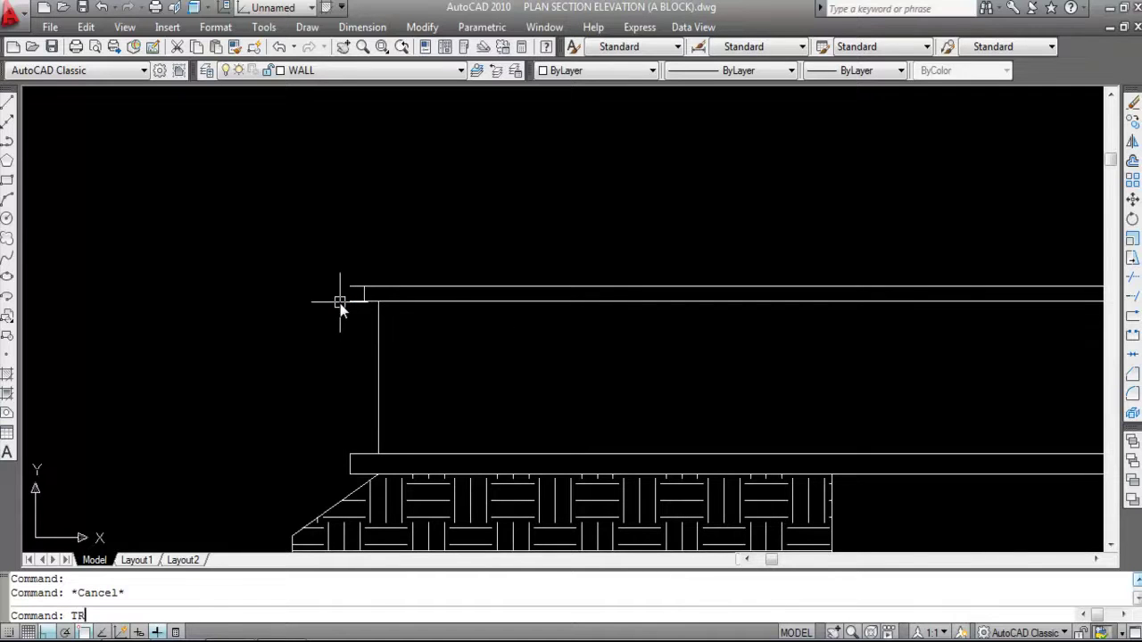
Trim the overhanging ends of both coping lines at the parapet's left end.
text(TR)
key(Return)
key(Return)
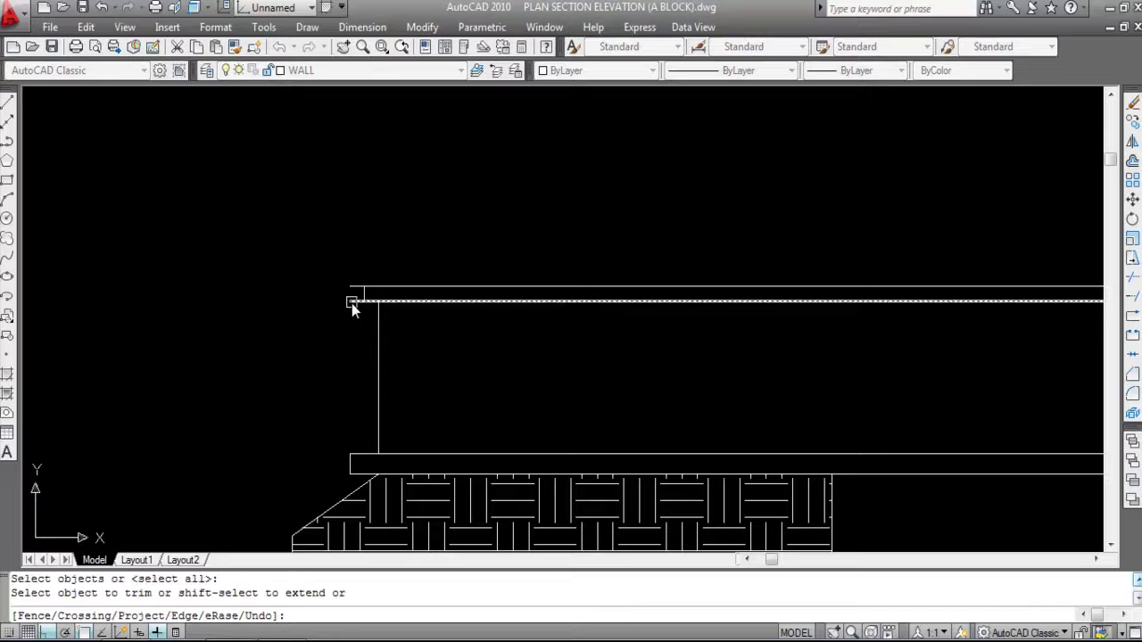
click(354, 289)
scroll(256, 259, down, 4)
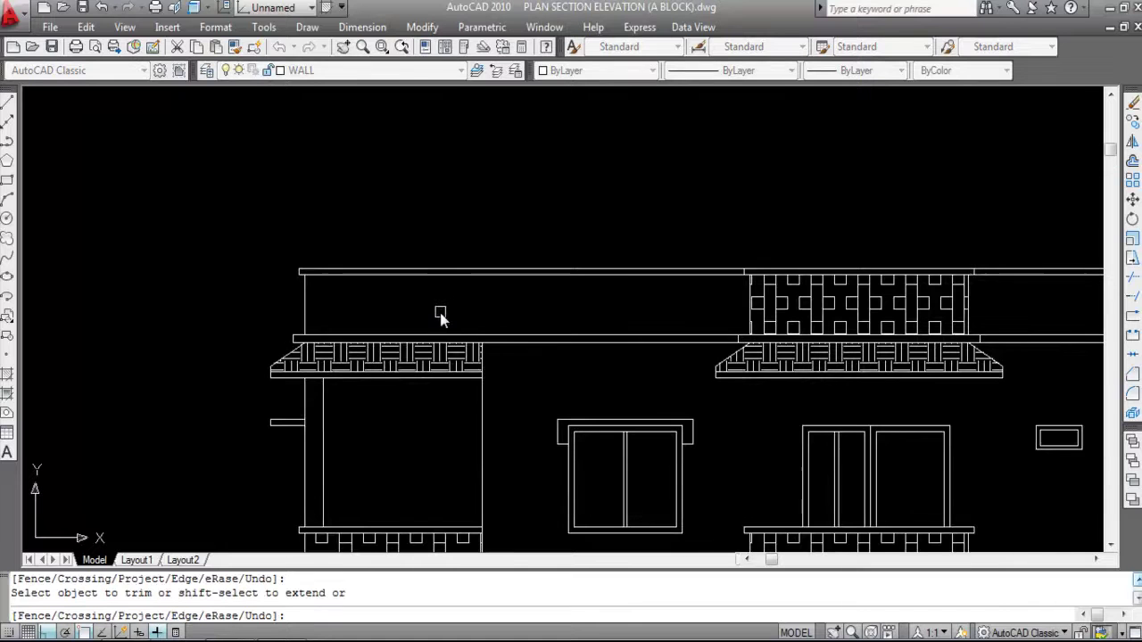
scroll(284, 220, down, 2)
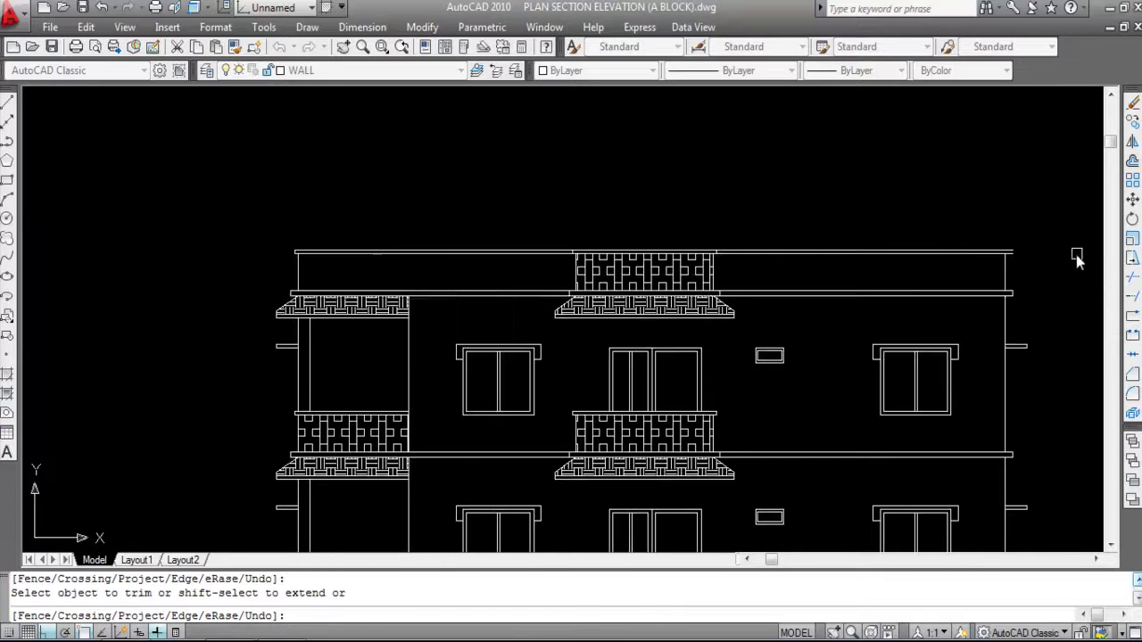
scroll(1053, 265, up, 2)
key(Escape)
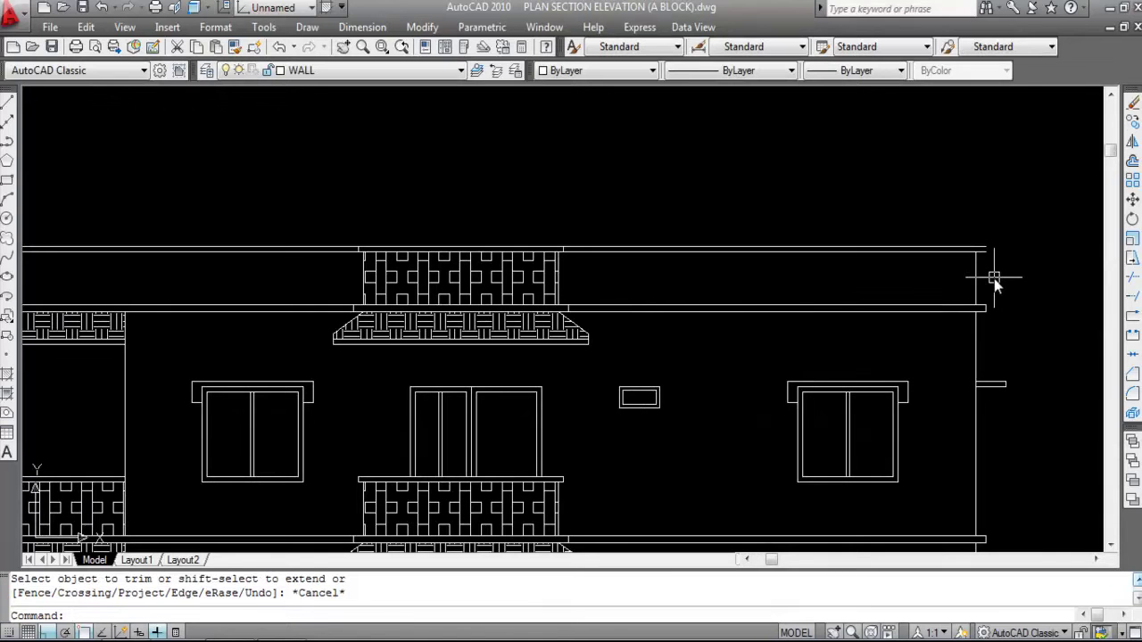
Offset the parapet's right end line 3" outward.
text(O)
key(Return)
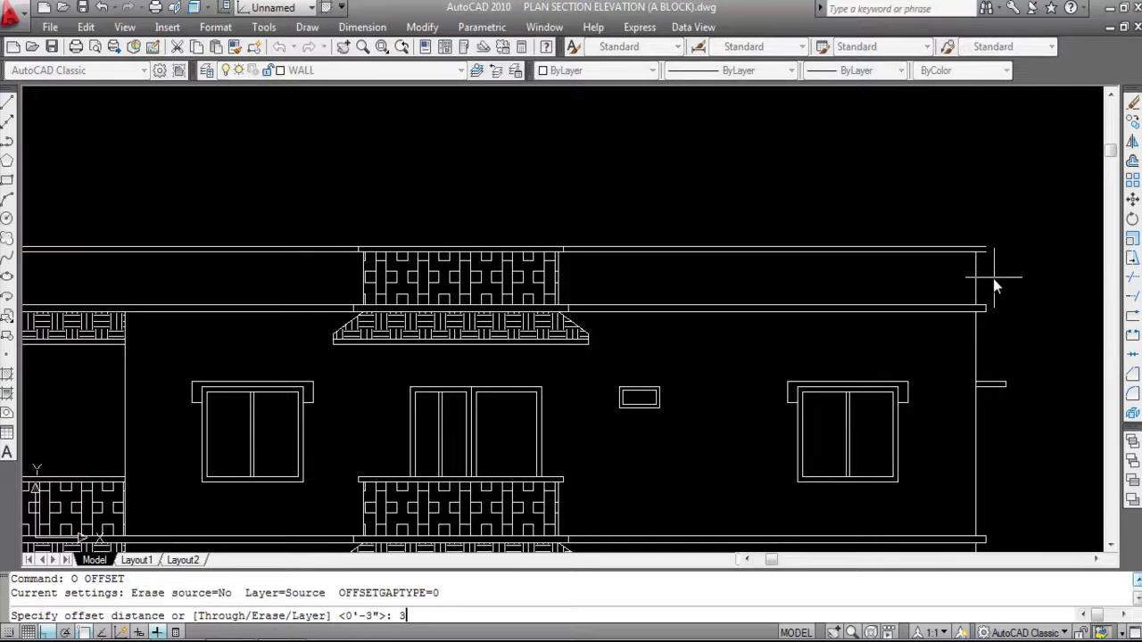
text(3)
key(Return)
click(977, 282)
click(1017, 281)
scroll(962, 227, up, 3)
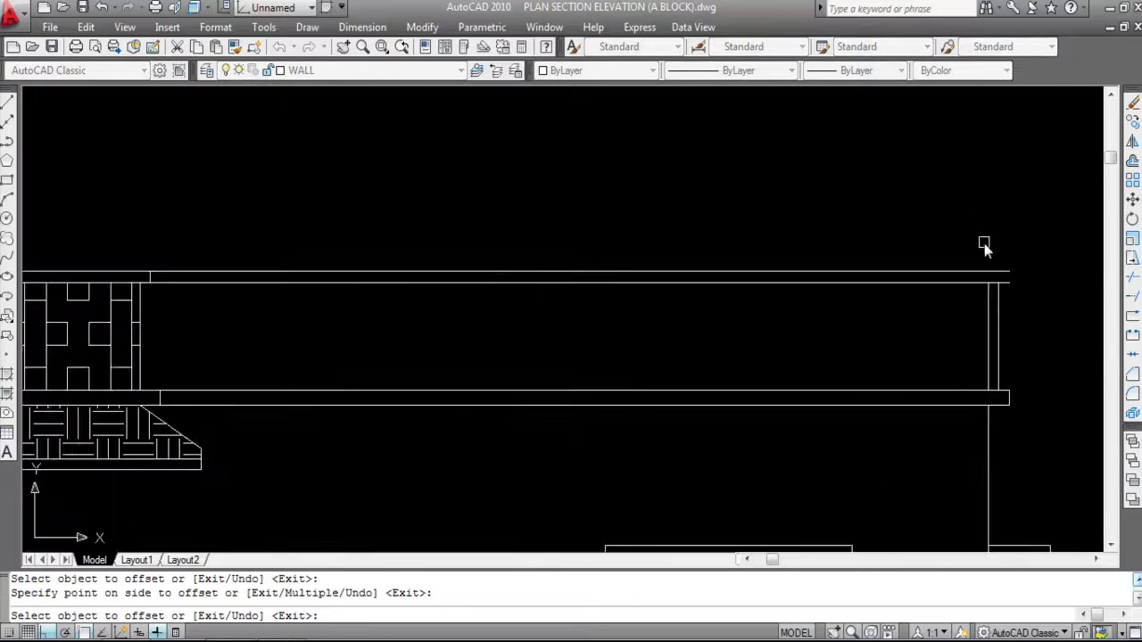
key(Escape)
Extend the offset line at the parapet's right end up to the upper coping line.
text(EX)
key(Return)
click(999, 271)
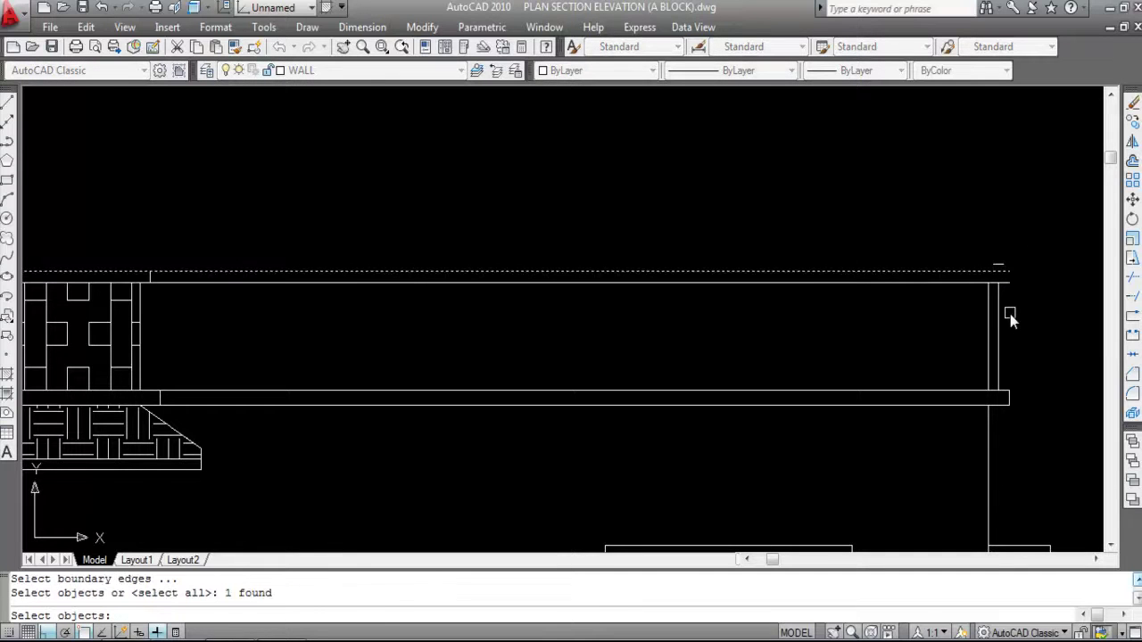
key(Return)
click(999, 308)
key(Escape)
Trim the coping lines beyond the offset line at the right end and remove the offset line's portion below the coping.
text(TR)
key(Return)
scroll(1022, 288, up, 4)
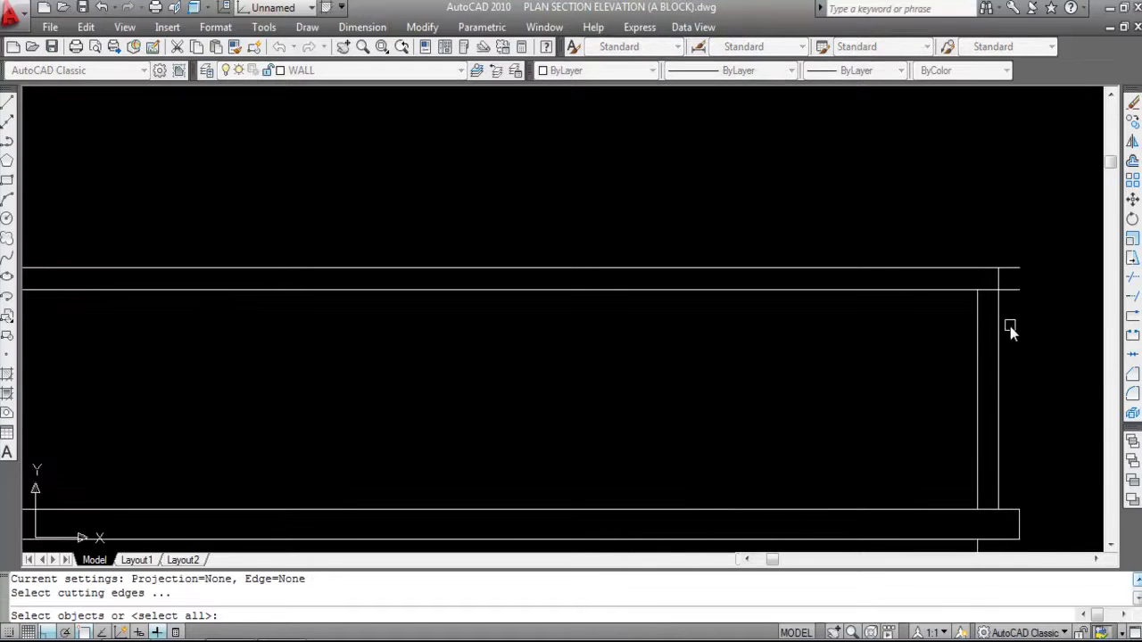
key(Return)
click(1011, 290)
click(1012, 269)
click(999, 304)
scroll(999, 303, down, 2)
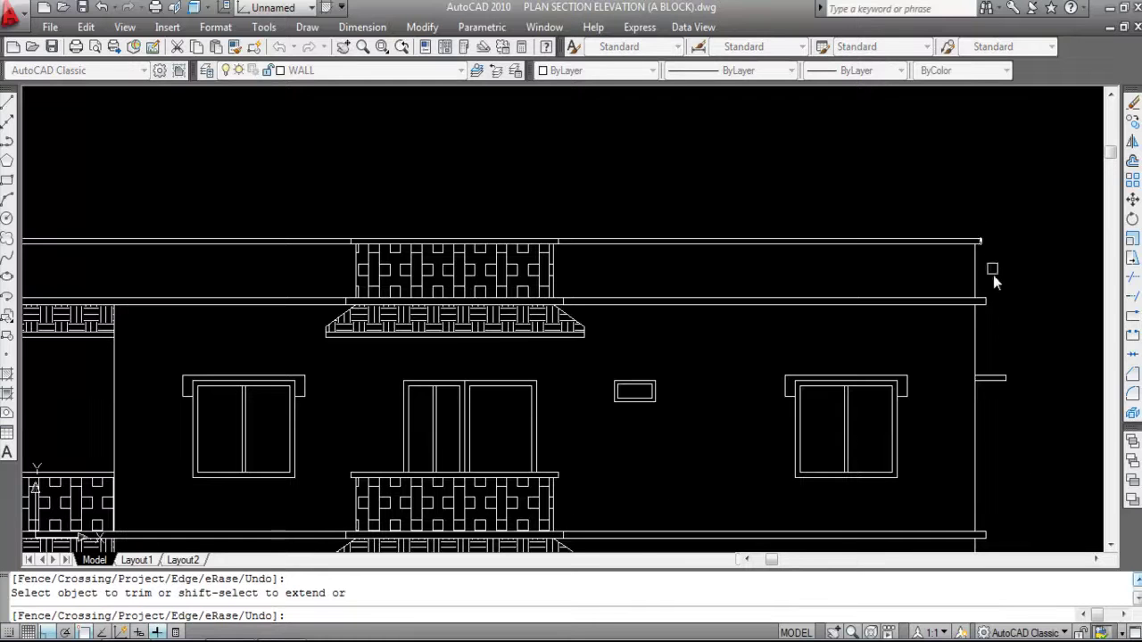
scroll(785, 299, down, 1)
key(Escape)
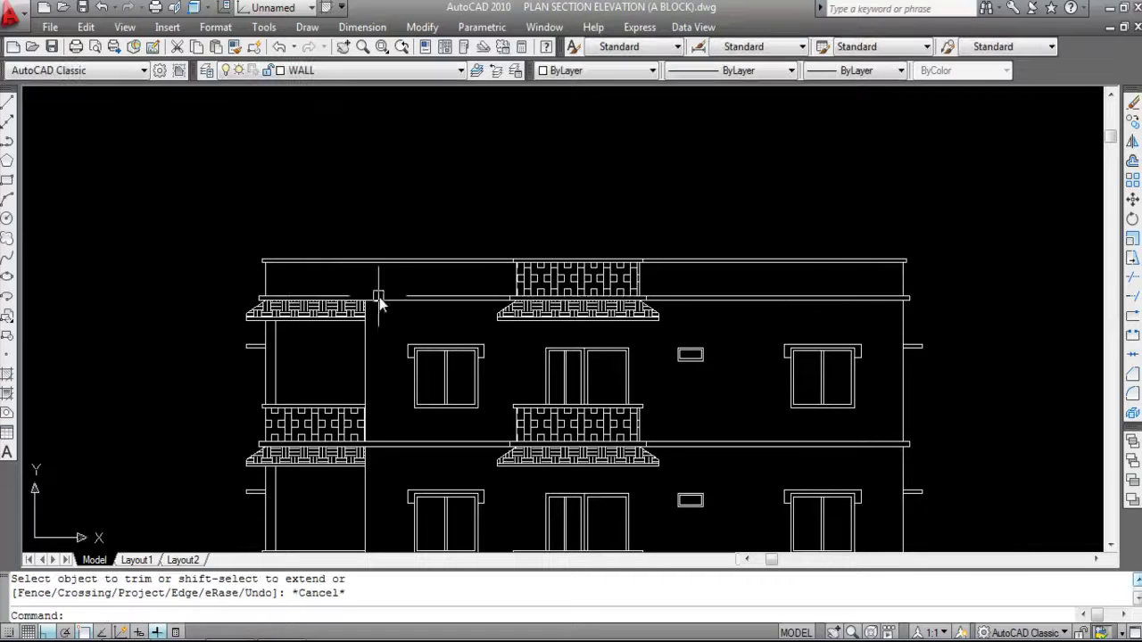
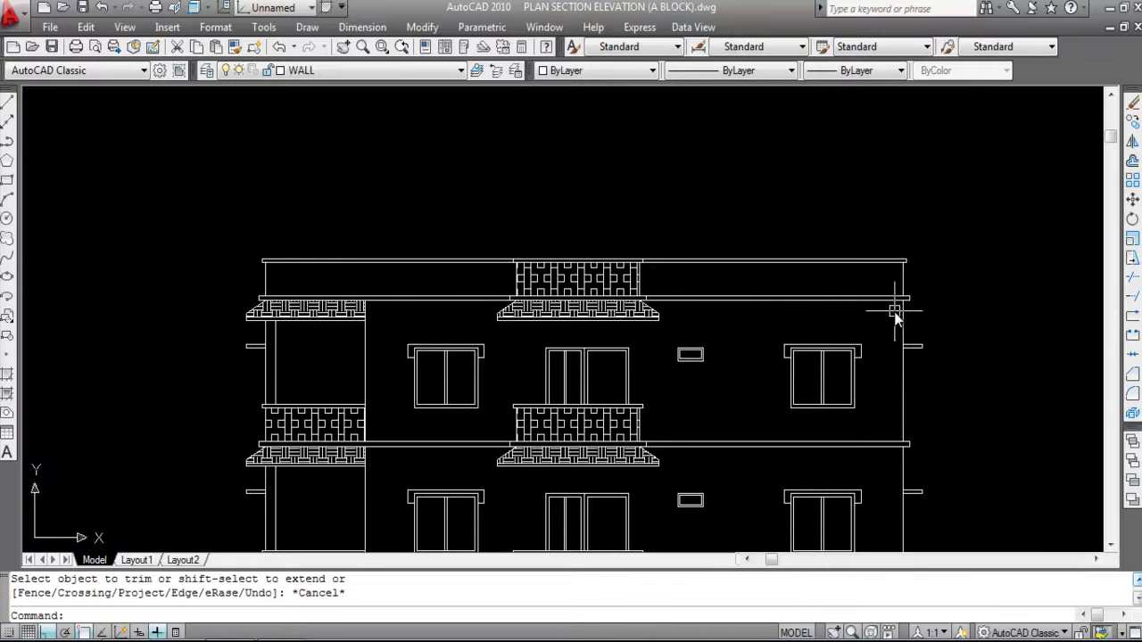
Hatch the parapet areas on both sides of the central balcony with the BOX pattern at scale 25.
key(Return)
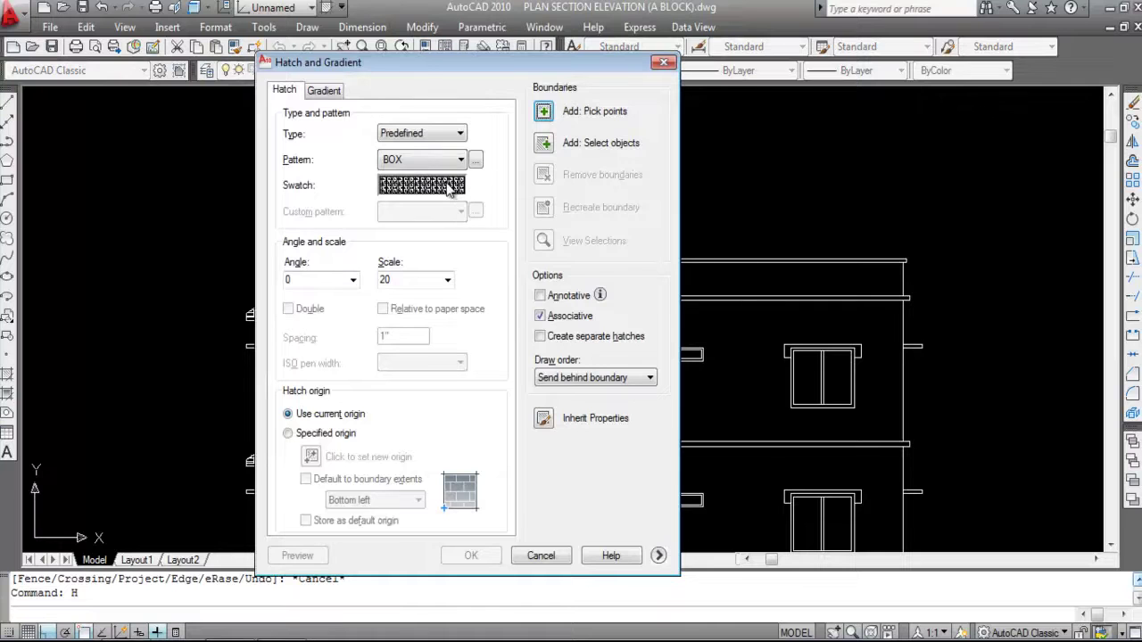
click(400, 279)
click(544, 113)
scroll(684, 298, up, 2)
click(676, 286)
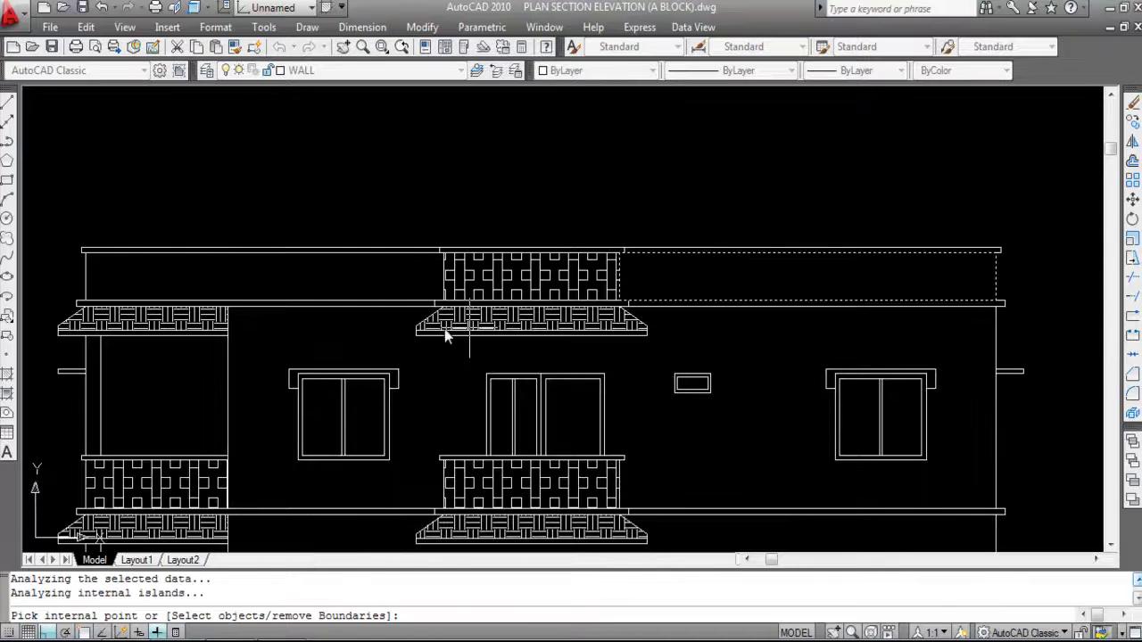
click(339, 270)
key(Return)
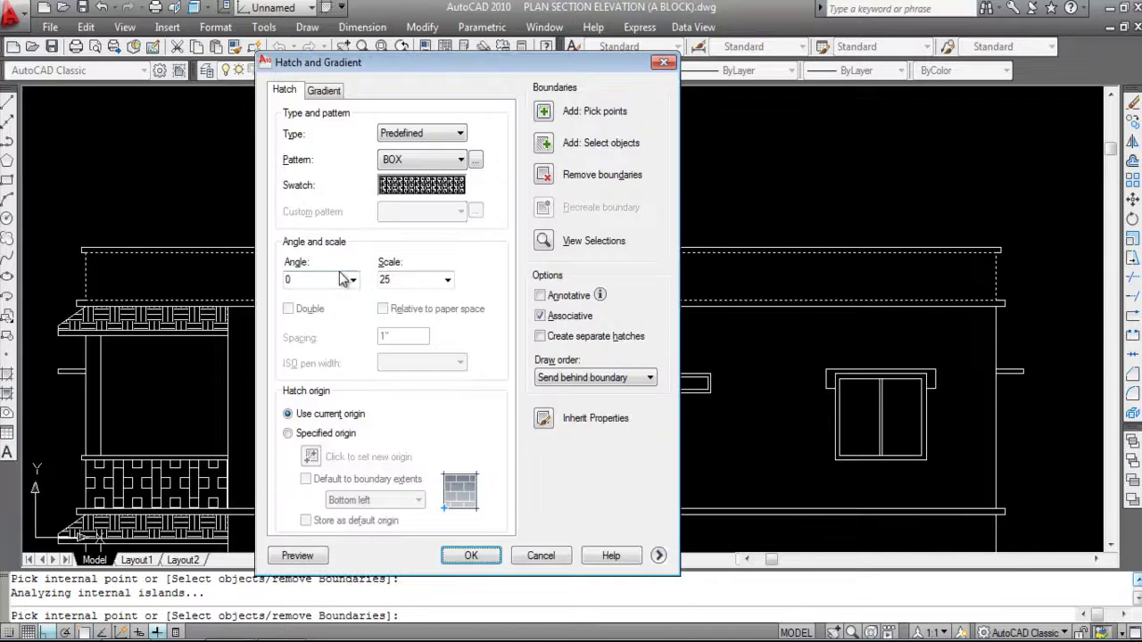
click(458, 553)
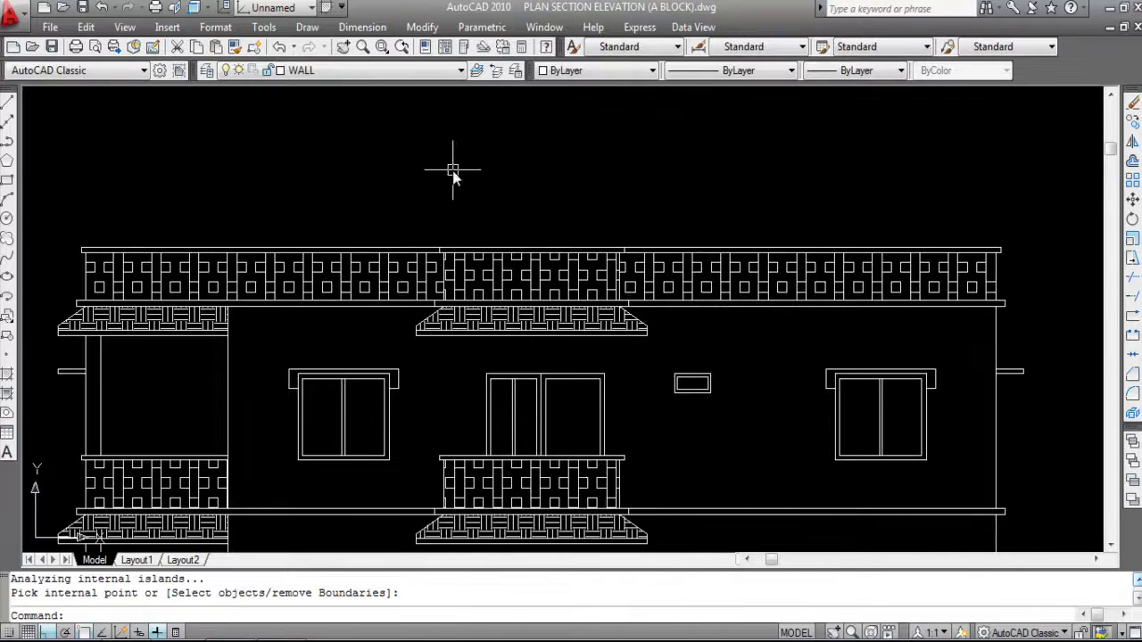
scroll(453, 173, down, 1)
scroll(459, 211, up, 5)
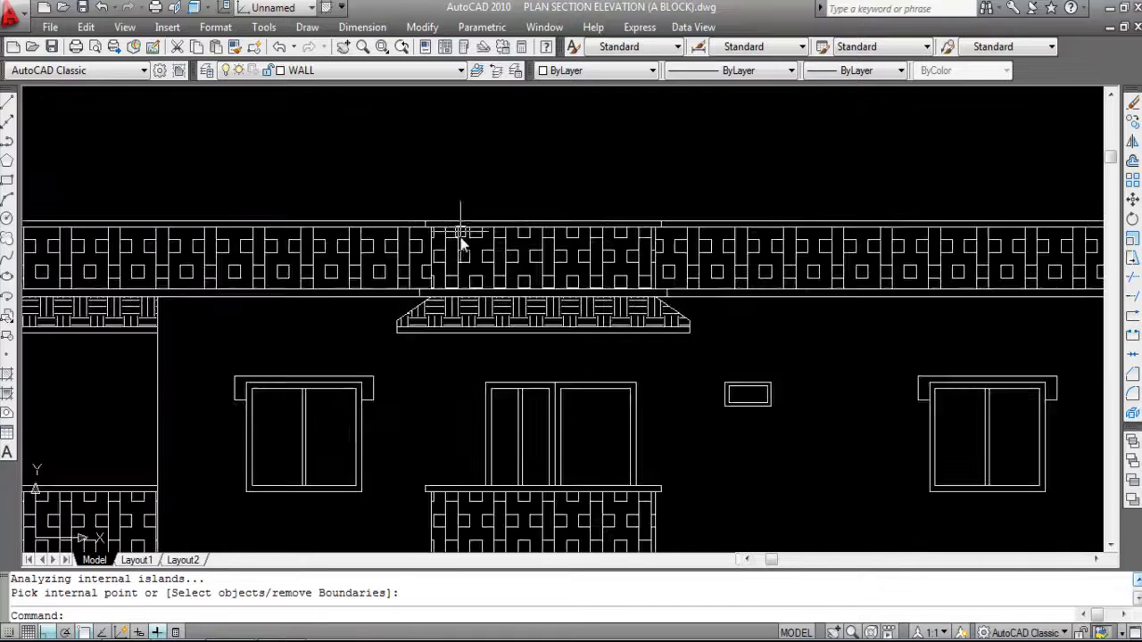
click(408, 228)
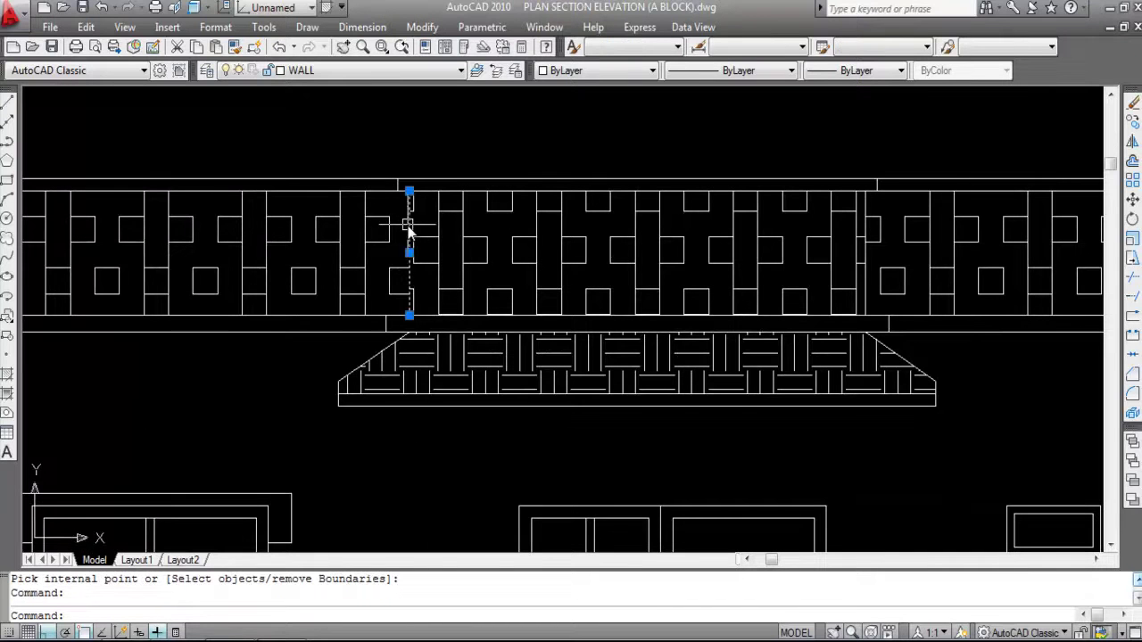
click(867, 200)
scroll(612, 178, down, 10)
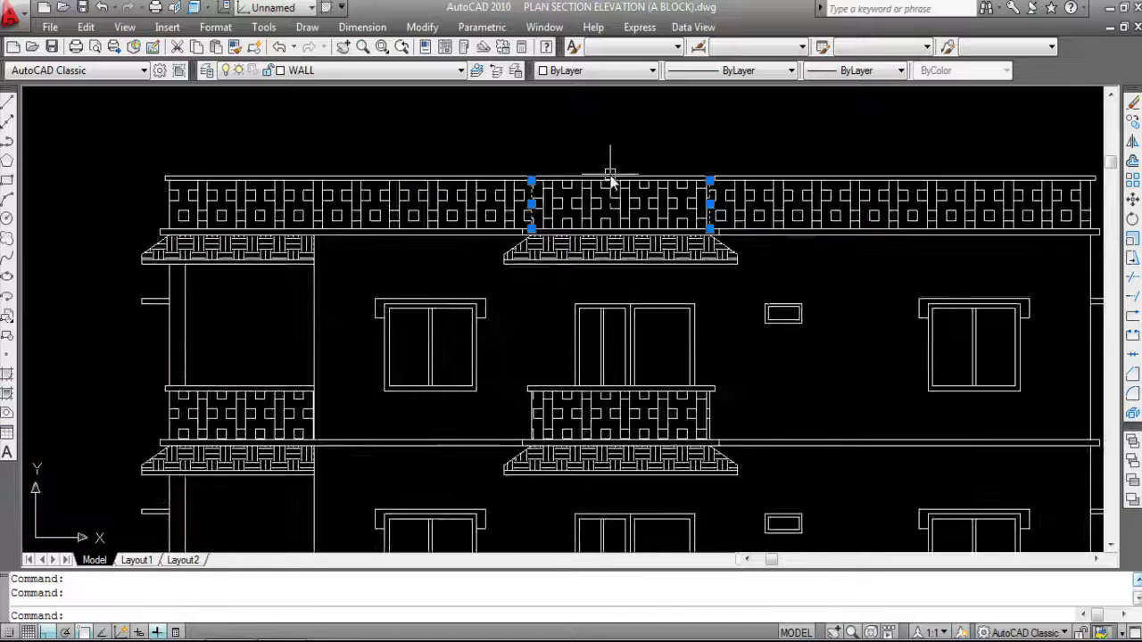
scroll(636, 211, up, 5)
scroll(635, 211, down, 8)
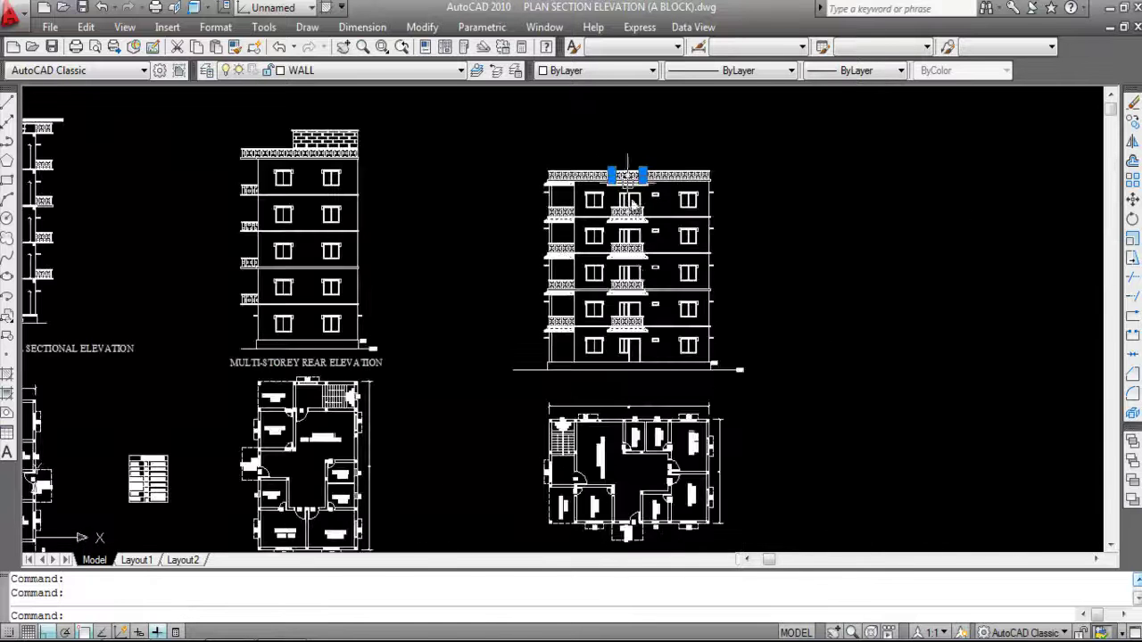
scroll(615, 535, up, 8)
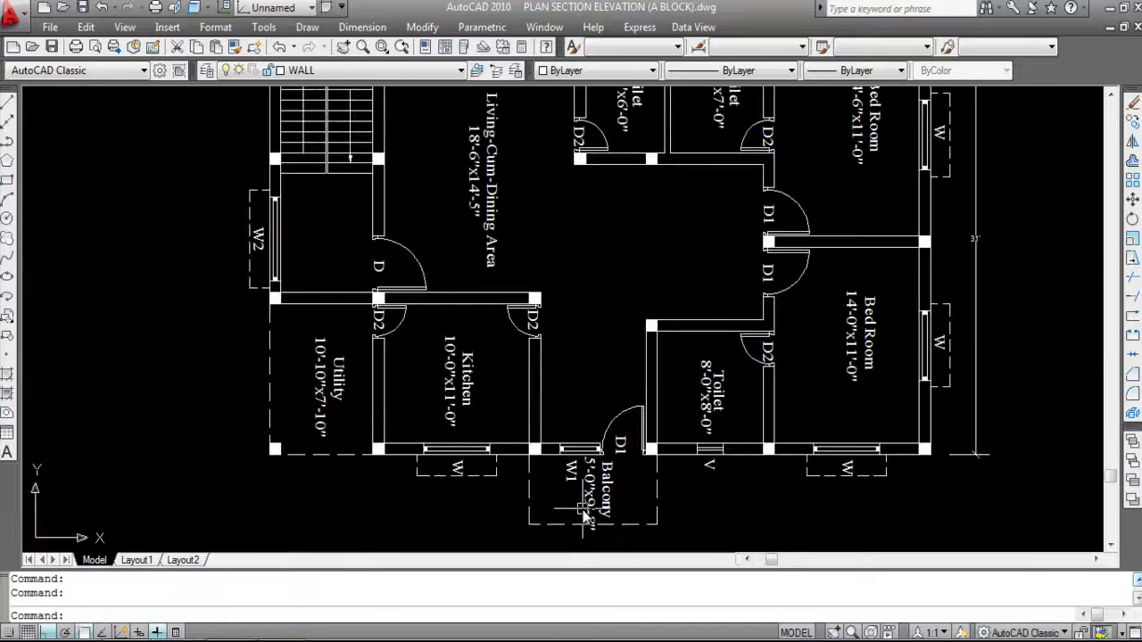
scroll(546, 511, down, 6)
scroll(584, 142, up, 5)
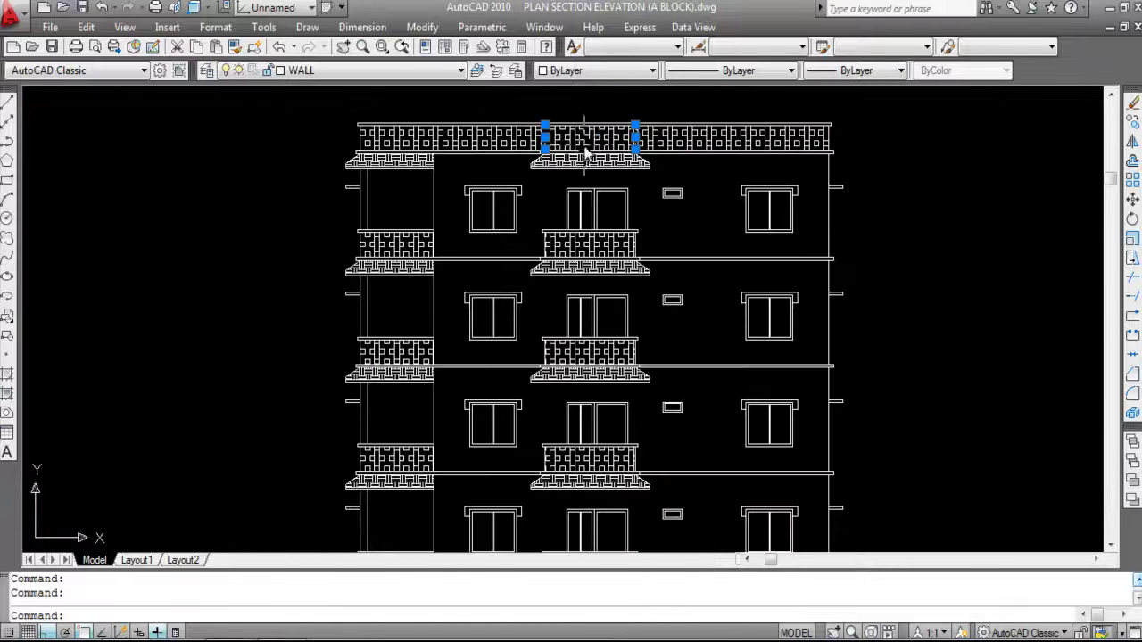
key(Escape)
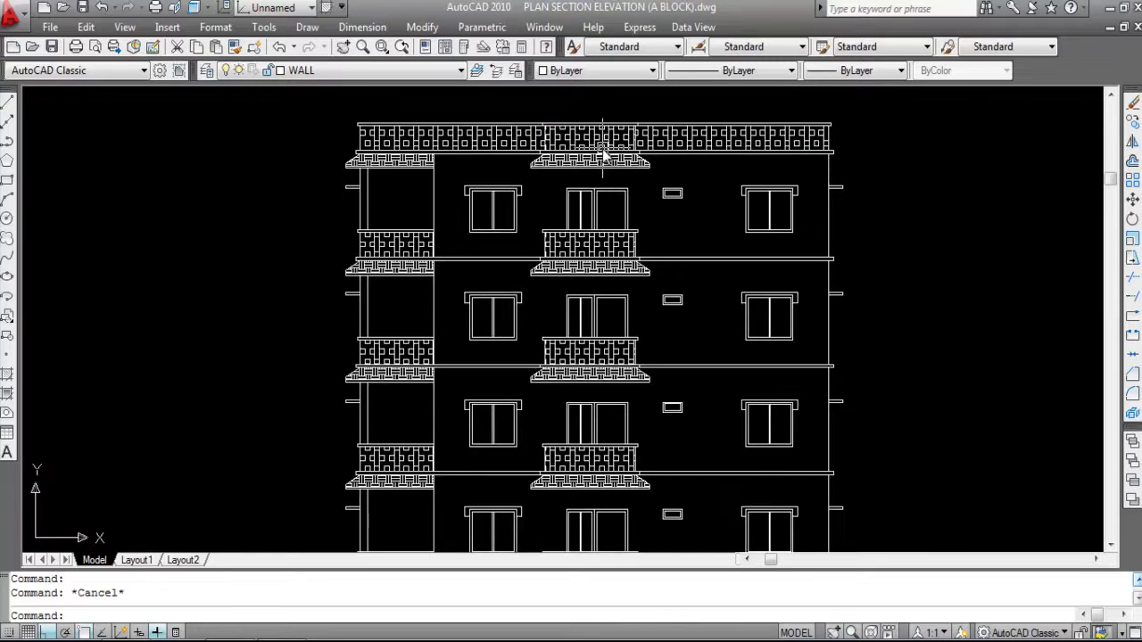
Draw vertical construction lines through the outer left and right wall faces of the staircase in the floor plan.
scroll(685, 134, up, 3)
scroll(806, 149, down, 3)
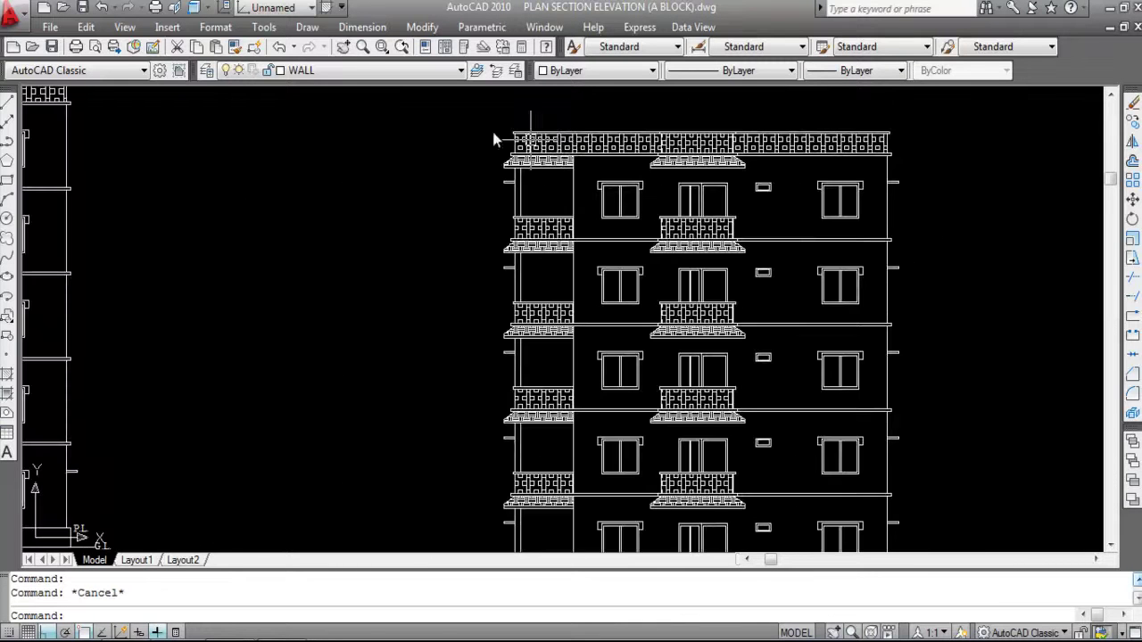
scroll(517, 139, down, 4)
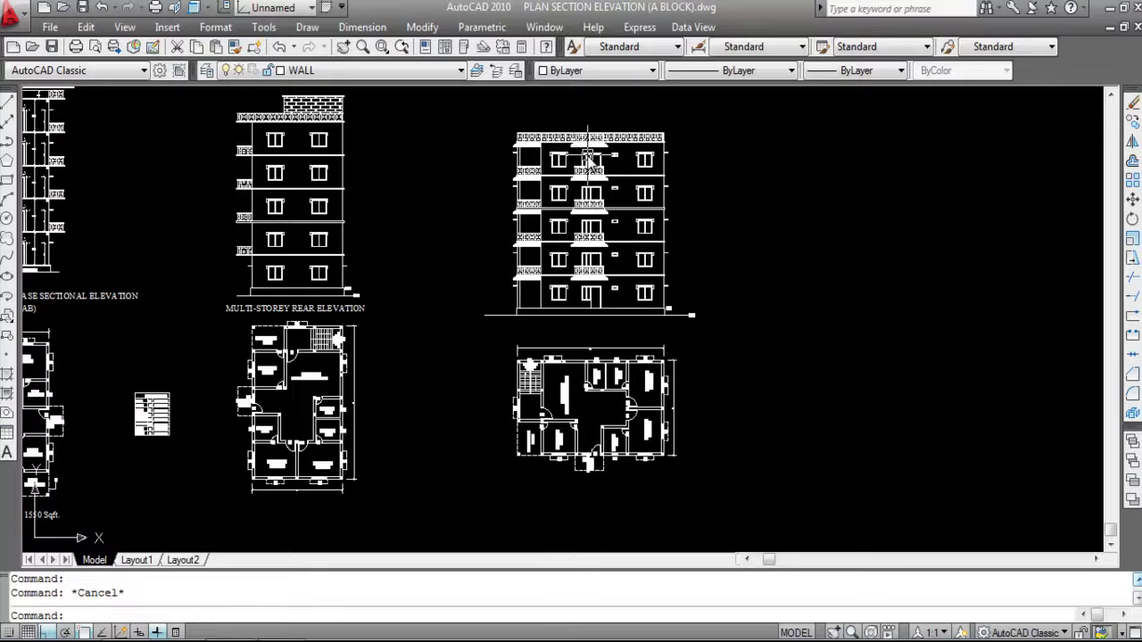
scroll(568, 383, up, 5)
scroll(567, 384, down, 3)
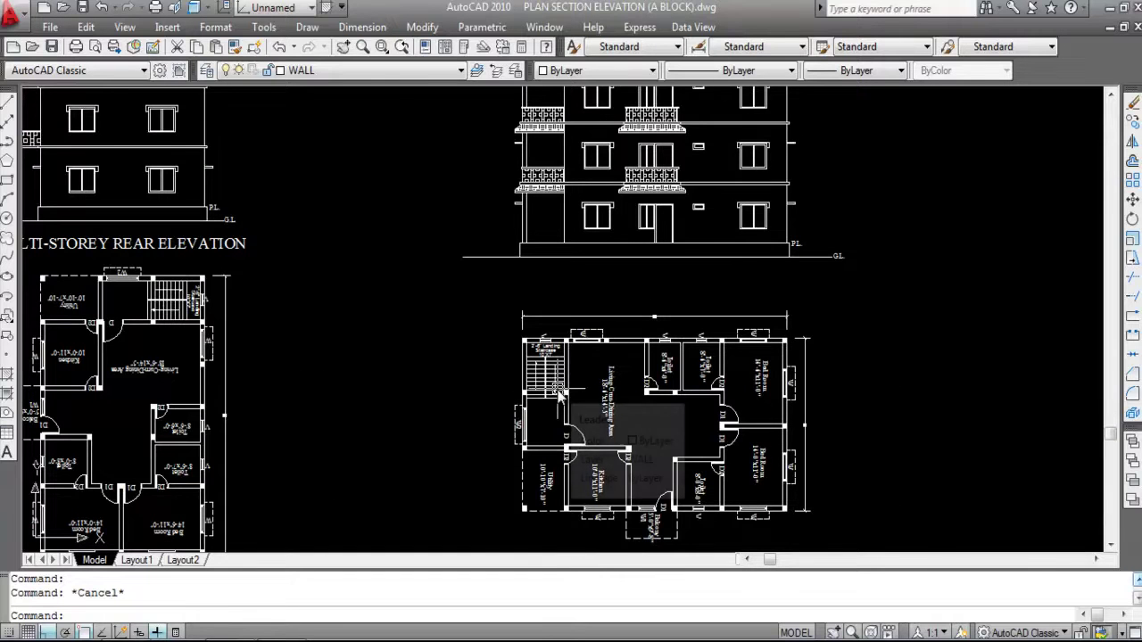
scroll(560, 391, up, 2)
text(XL)
key(Return)
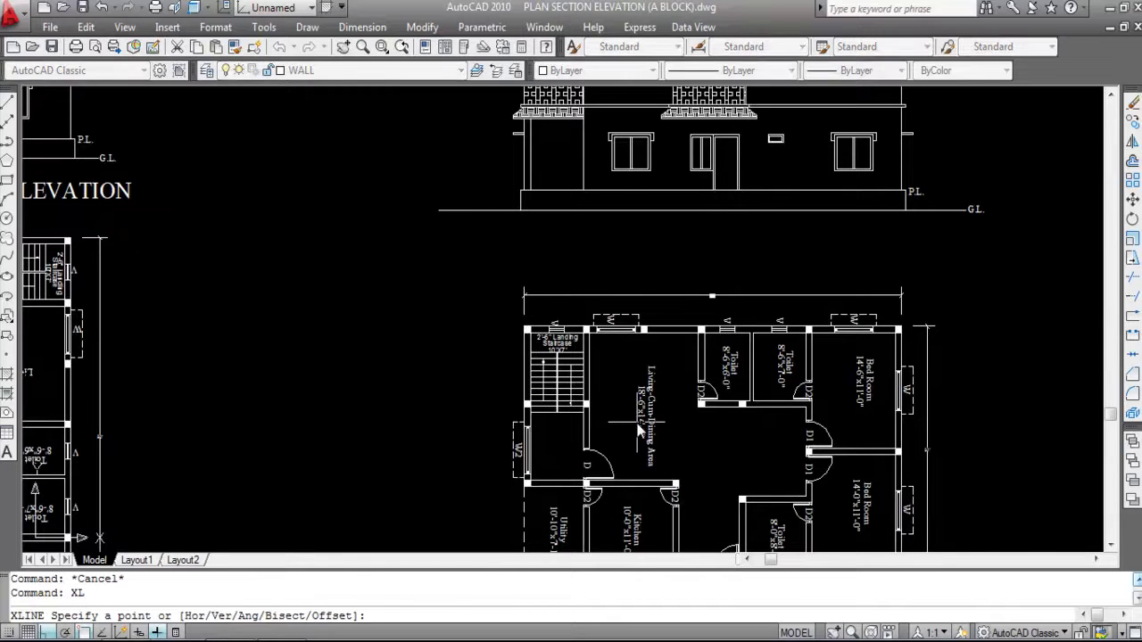
key(Return)
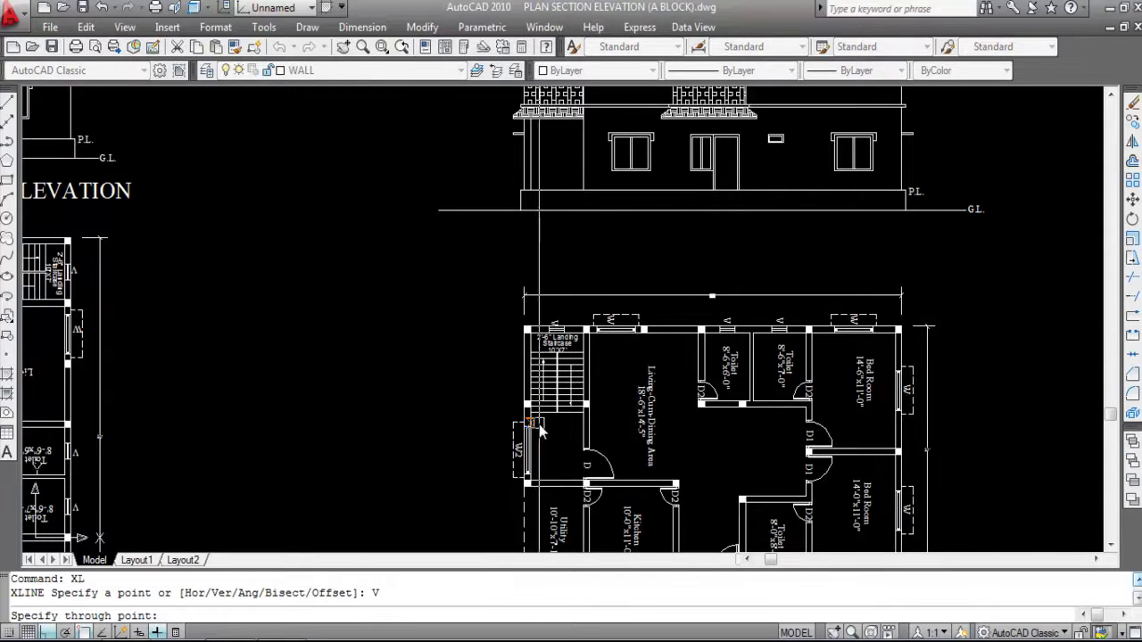
scroll(532, 313, up, 4)
scroll(526, 279, down, 3)
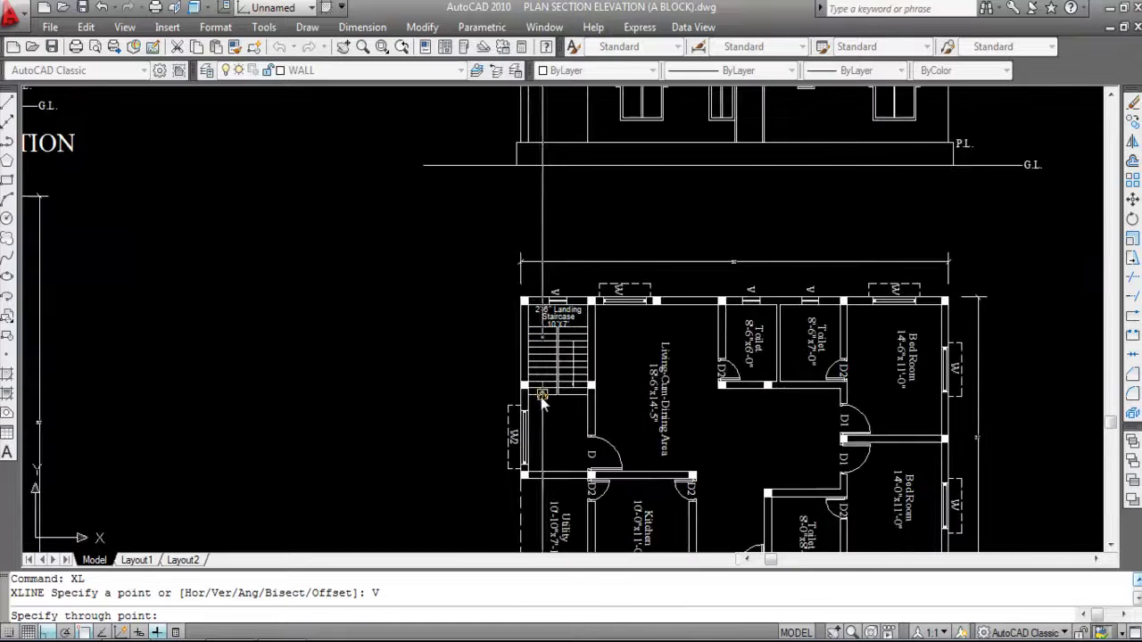
scroll(521, 205, up, 2)
click(495, 188)
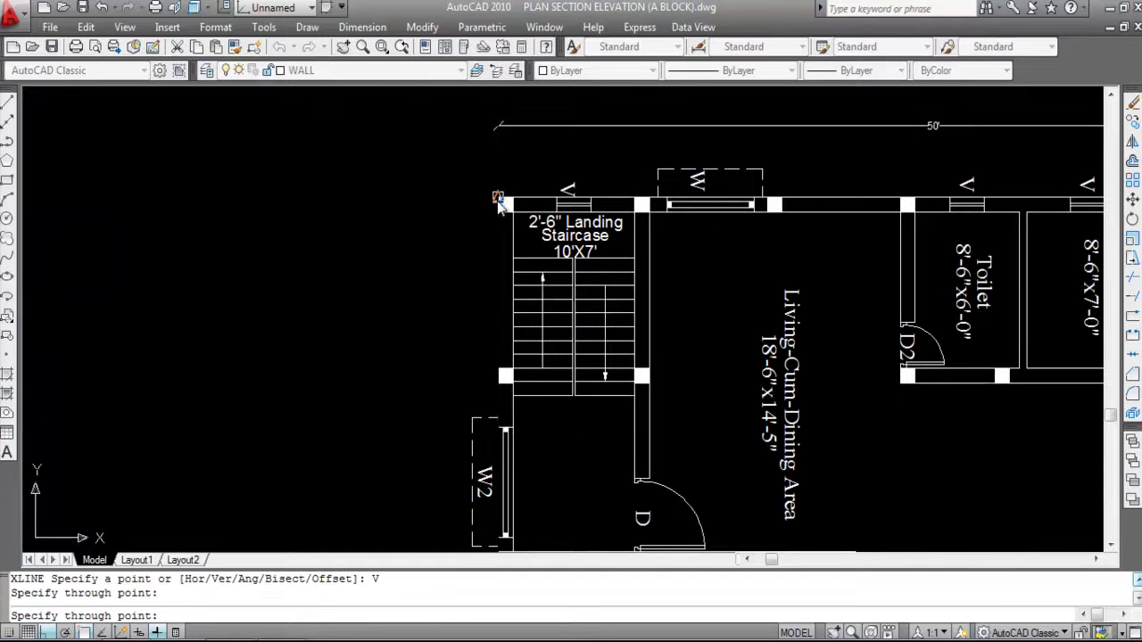
click(651, 206)
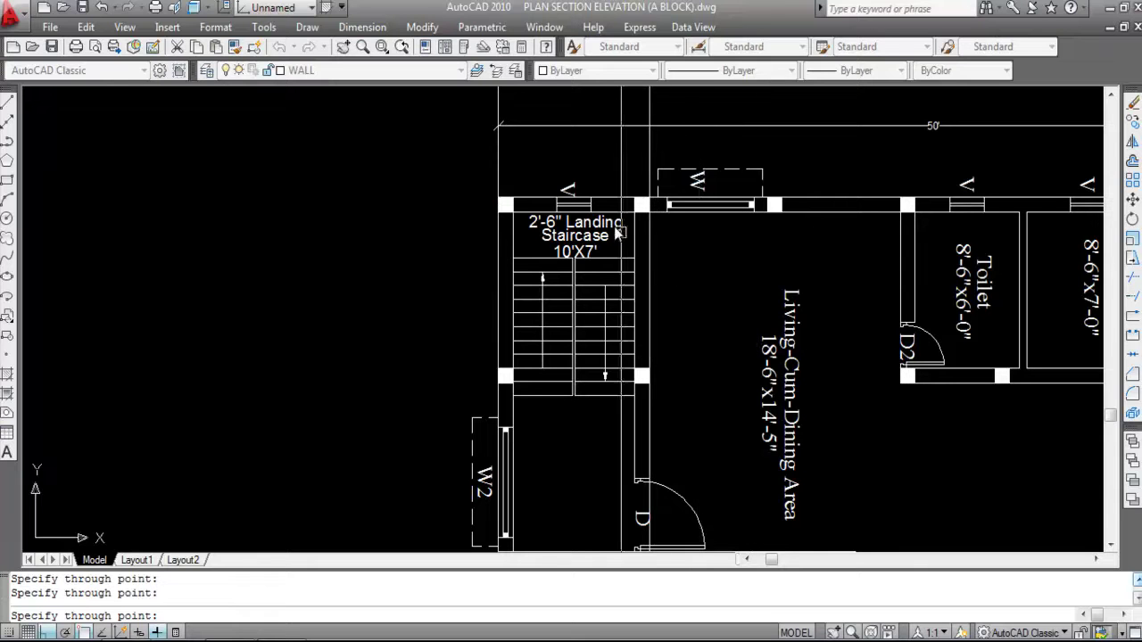
key(Escape)
Offset the roof slab's upper line 8' upward, above the parapet.
scroll(663, 462, down, 6)
scroll(662, 467, down, 2)
scroll(660, 352, up, 6)
scroll(694, 382, up, 1)
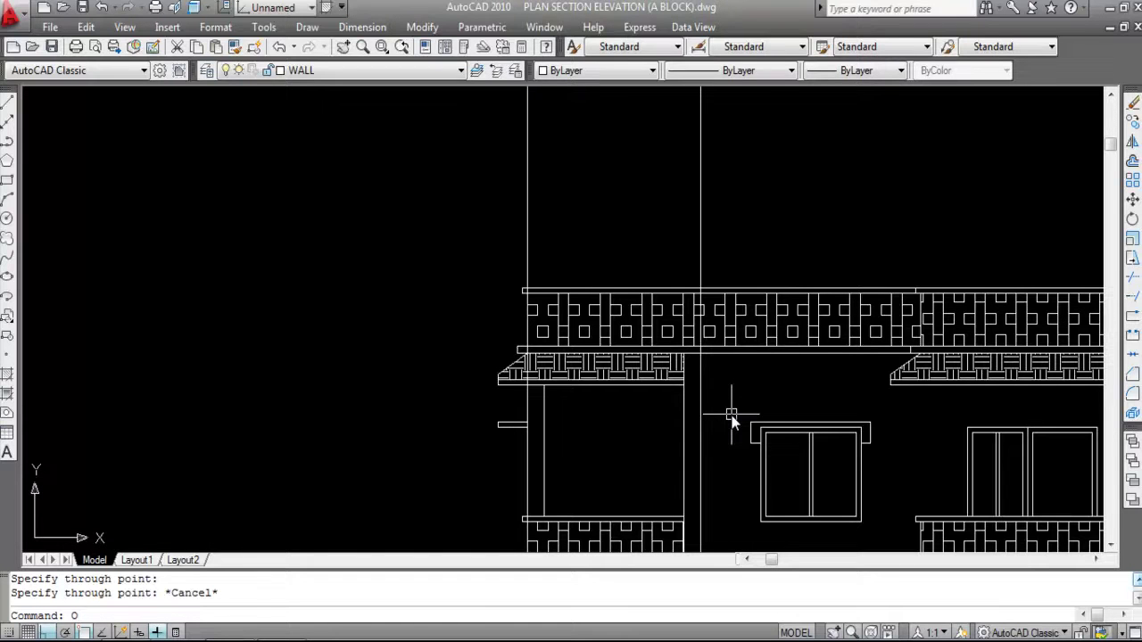
key(Return)
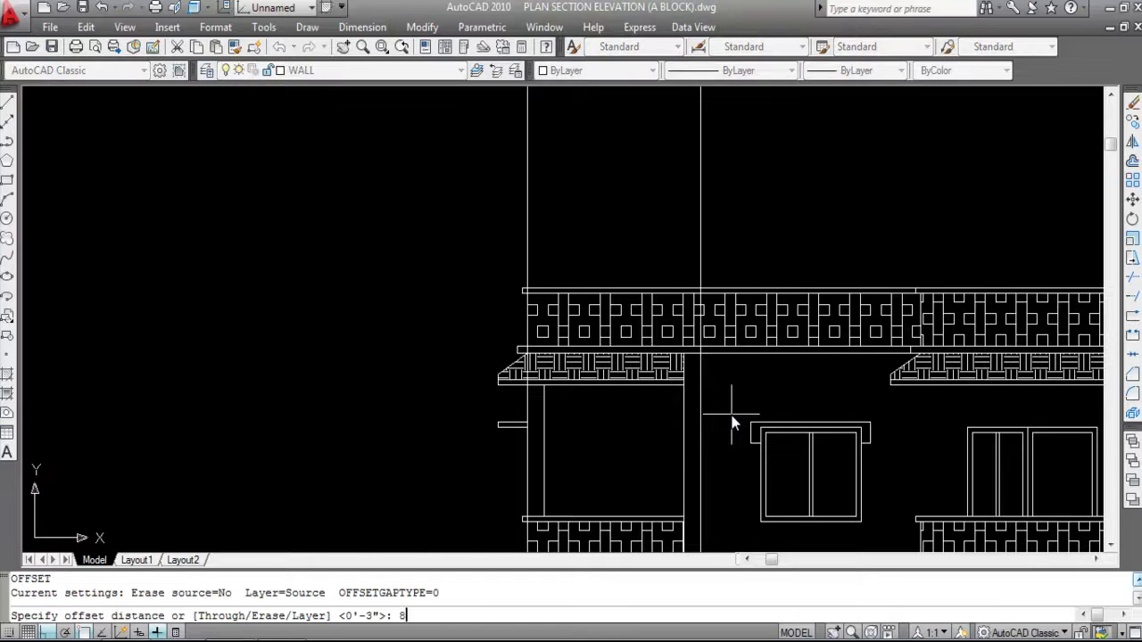
key(Return)
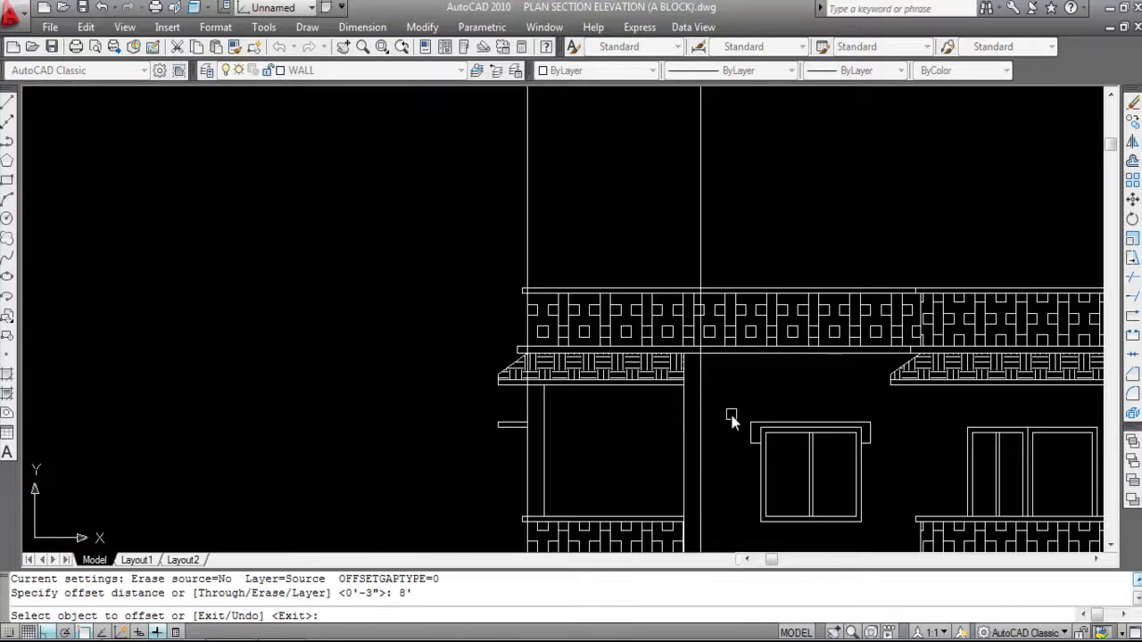
scroll(693, 352, up, 2)
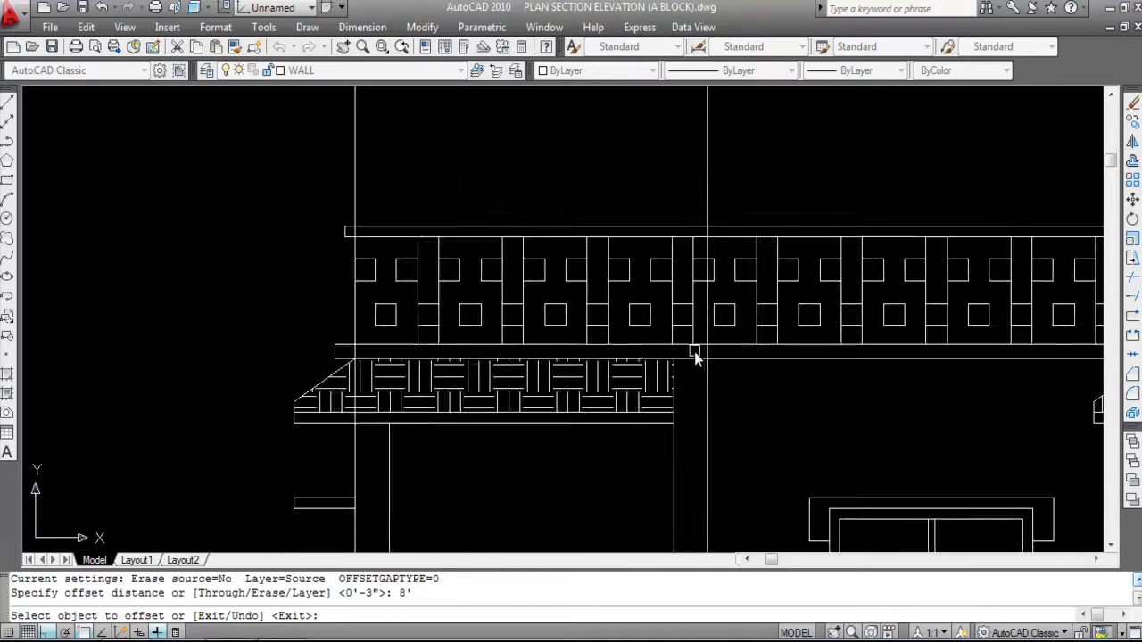
click(634, 351)
scroll(661, 446, down, 4)
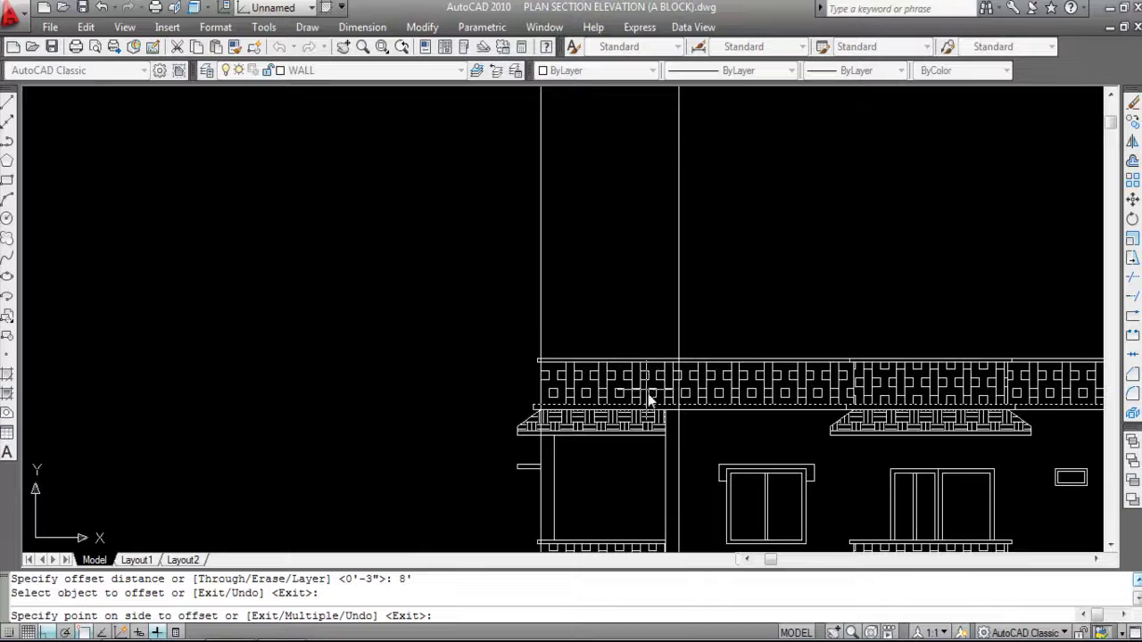
scroll(637, 382, up, 2)
scroll(535, 420, down, 3)
click(564, 264)
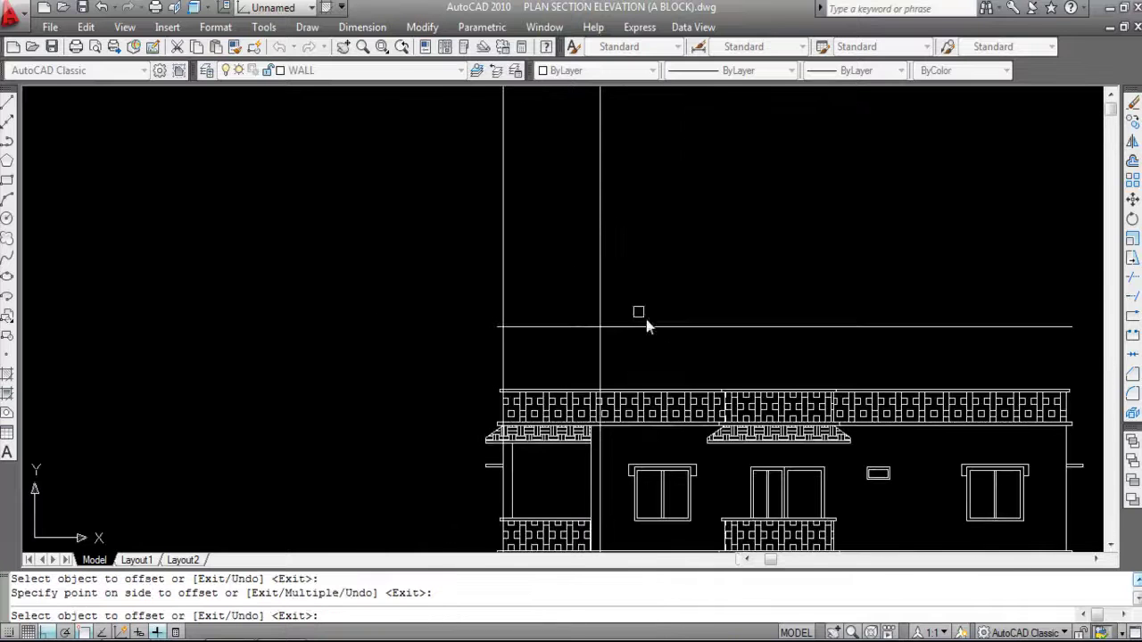
key(Escape)
Offset the new horizontal line above the parapet 4" upward to give the staircase room's roof slab its thickness.
scroll(540, 357, up, 1)
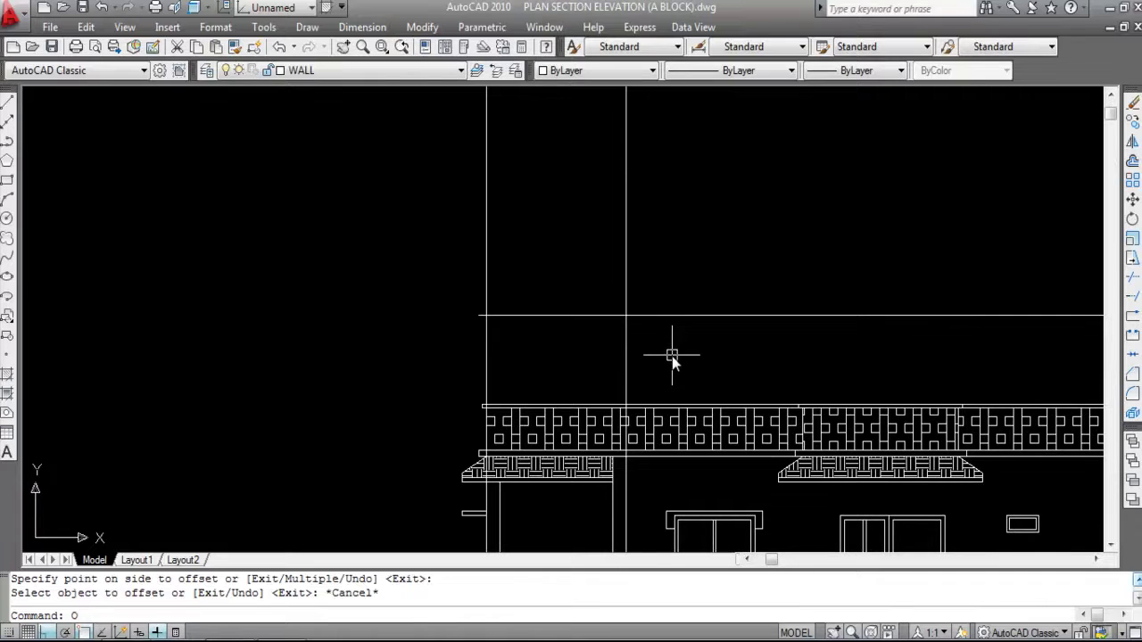
text(O)
key(Return)
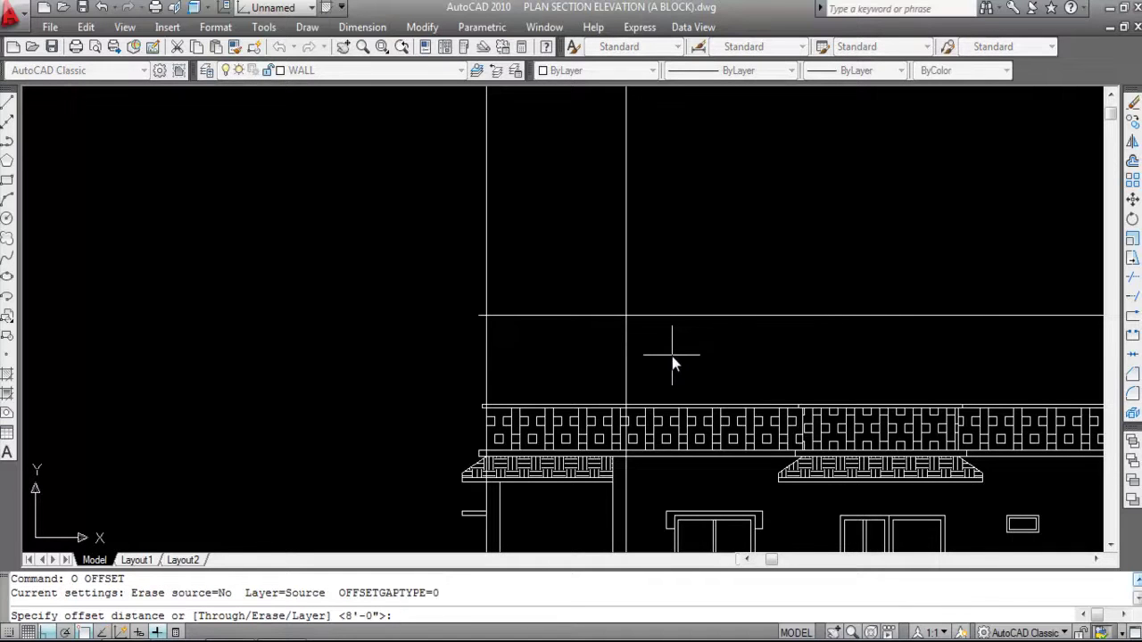
key(Return)
click(671, 315)
click(671, 252)
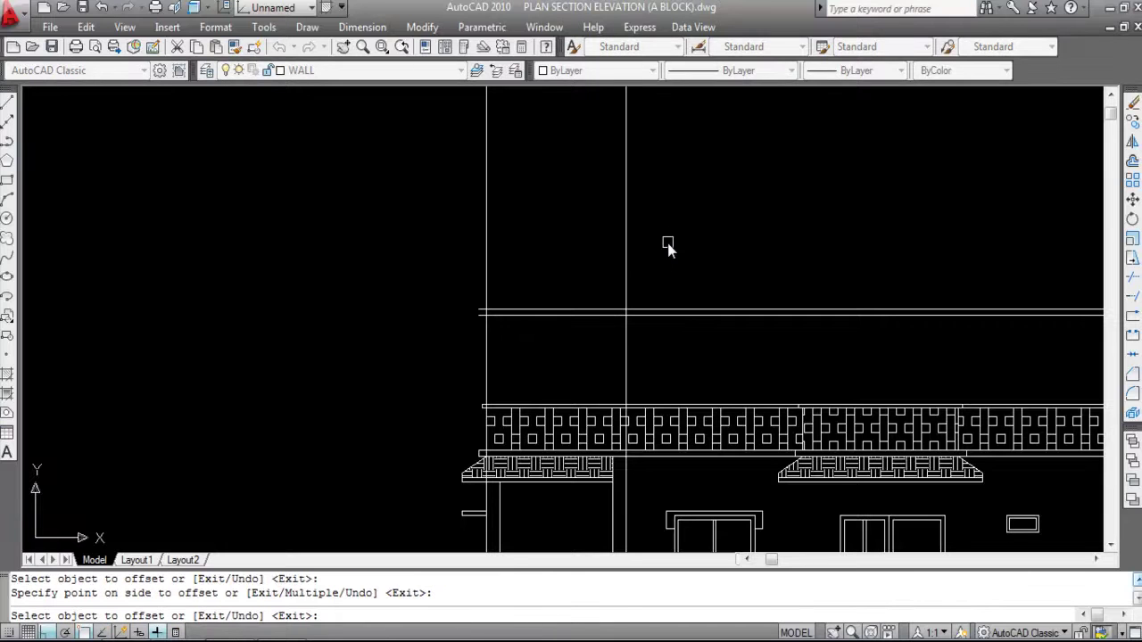
key(Escape)
Offset the two staircase construction lines 6" outward on both sides for the slab projection.
key(Return)
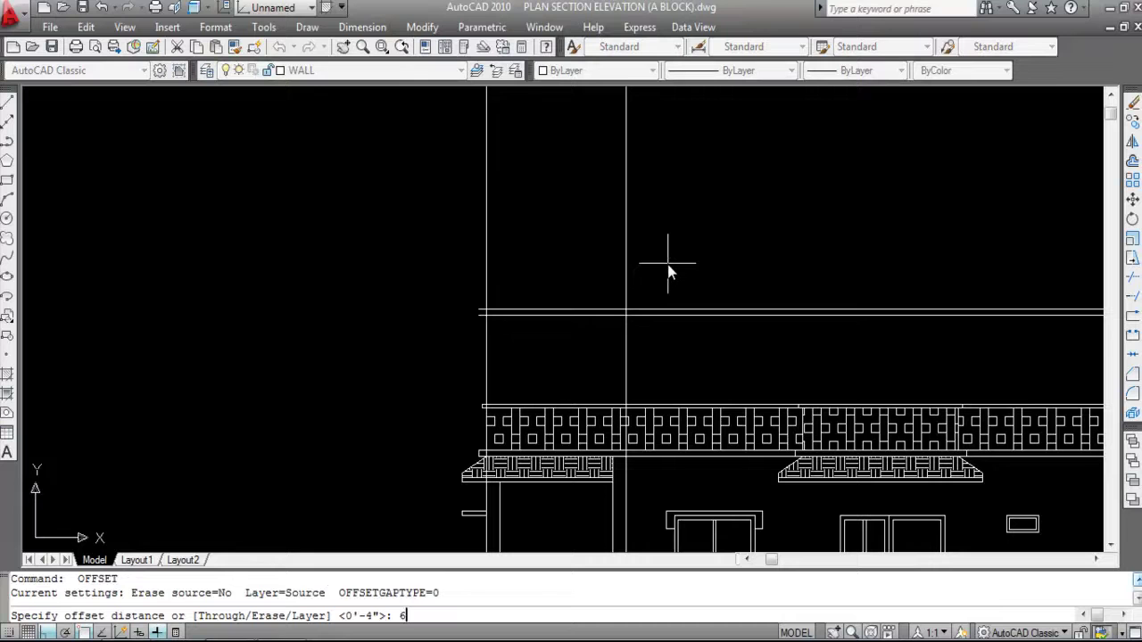
key(Return)
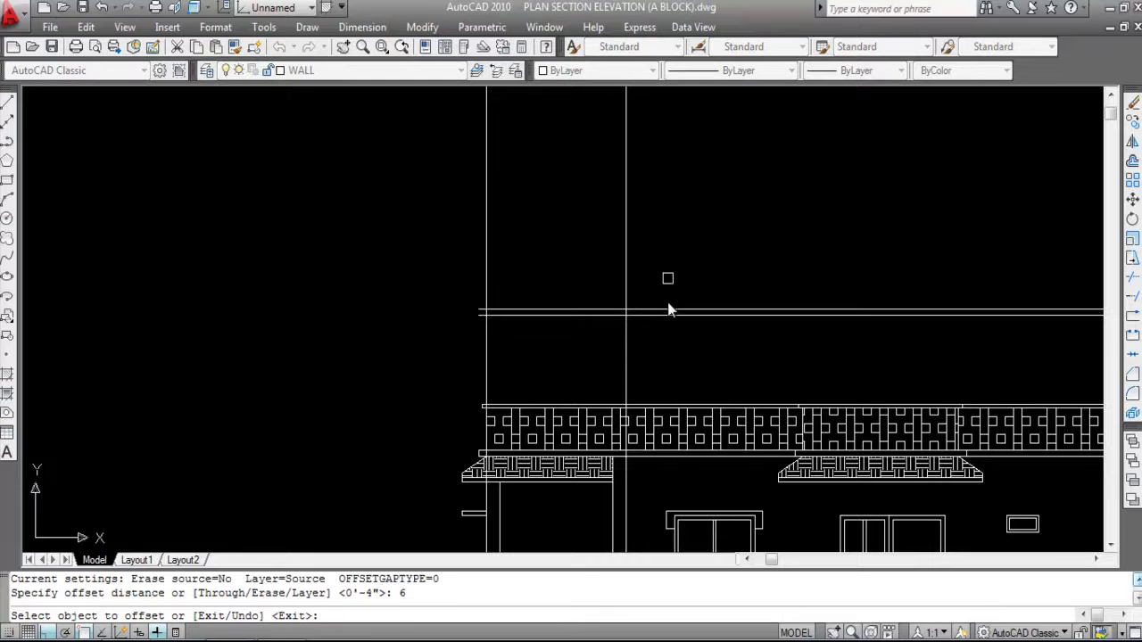
click(628, 342)
click(785, 352)
click(487, 333)
click(430, 325)
key(Escape)
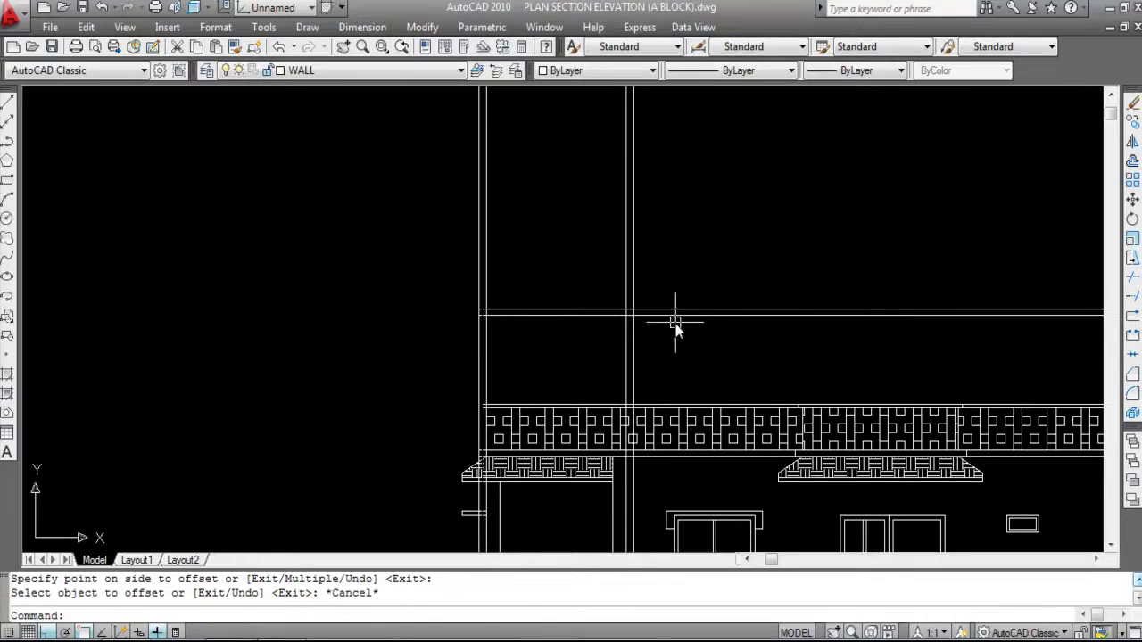
Trim the staircase room's two slab lines beyond the outer right construction line.
text(TR)
key(Return)
click(662, 366)
click(334, 333)
click(778, 342)
click(728, 252)
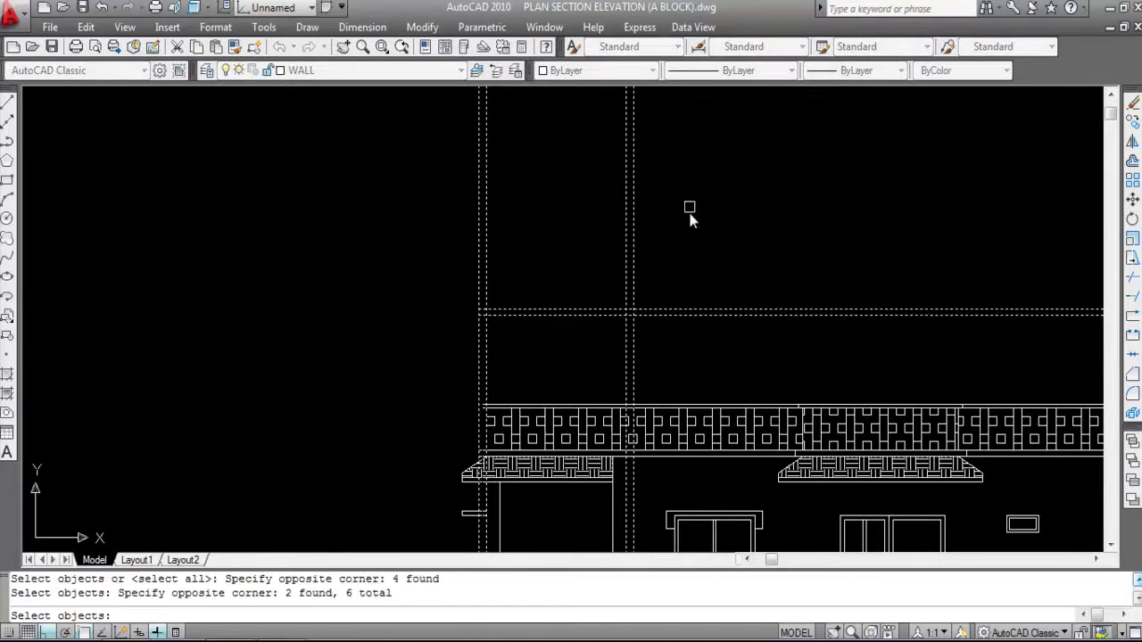
key(Return)
click(690, 335)
click(678, 287)
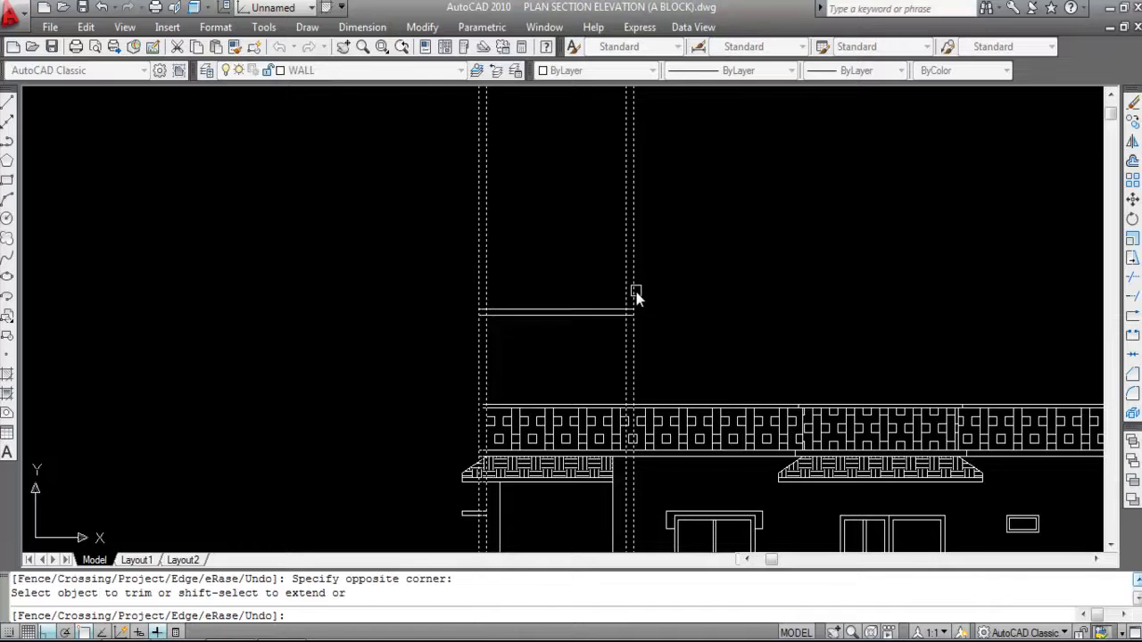
Trim both outer construction lines above and below the staircase room's slab so only the slab's end lines remain.
scroll(636, 292, up, 2)
click(636, 361)
scroll(678, 308, down, 2)
scroll(513, 324, up, 3)
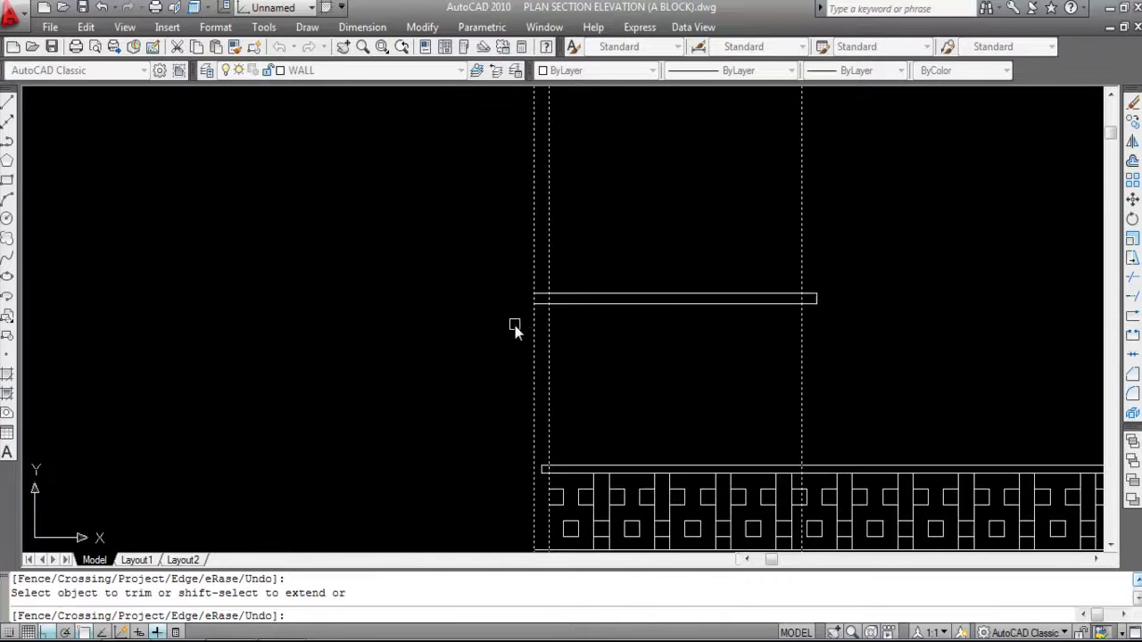
click(534, 281)
scroll(620, 331, down, 2)
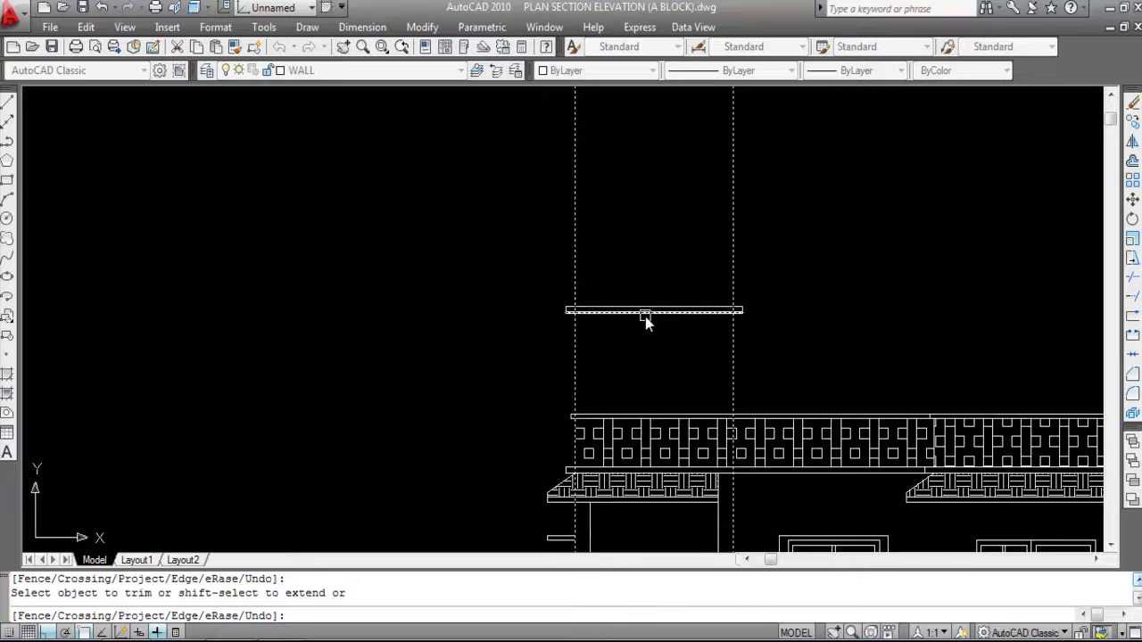
scroll(645, 316, up, 2)
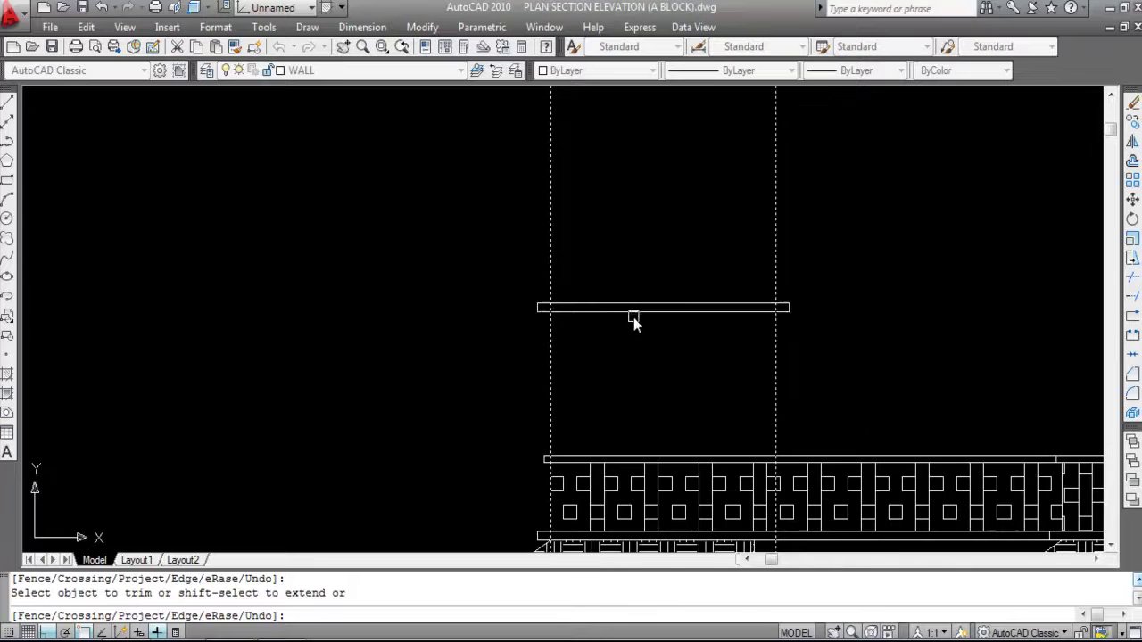
scroll(555, 307, up, 2)
key(Escape)
Trim the two staircase wall lines above the underside of the staircase room's roof slab.
text(TR)
key(Return)
click(565, 315)
key(Return)
click(949, 277)
click(349, 234)
scroll(387, 248, down, 3)
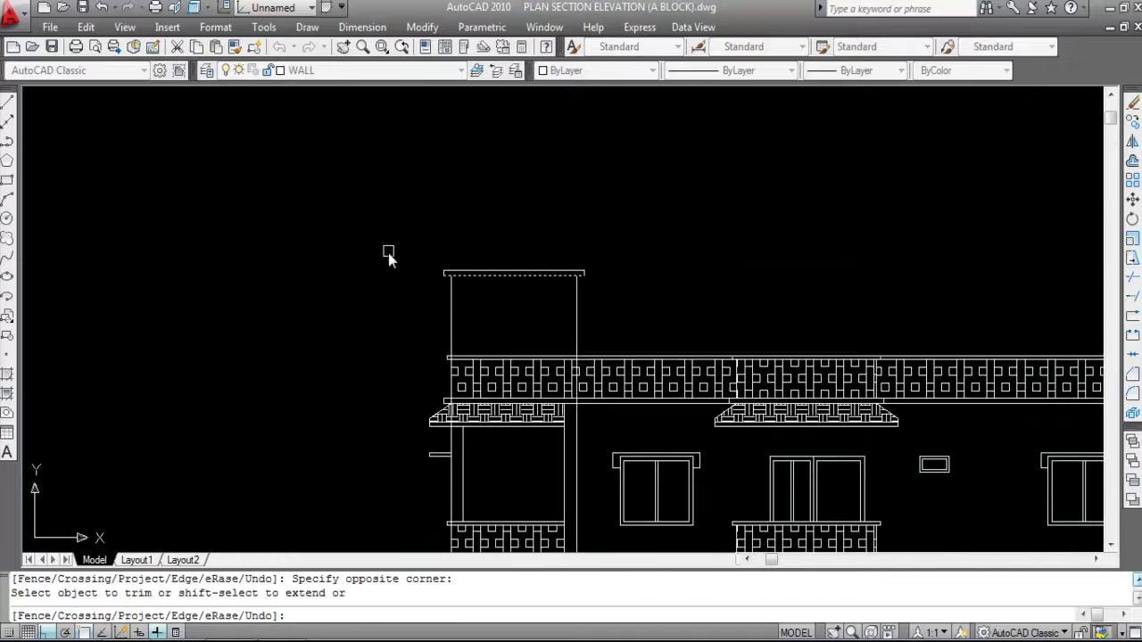
scroll(453, 400, up, 2)
key(Escape)
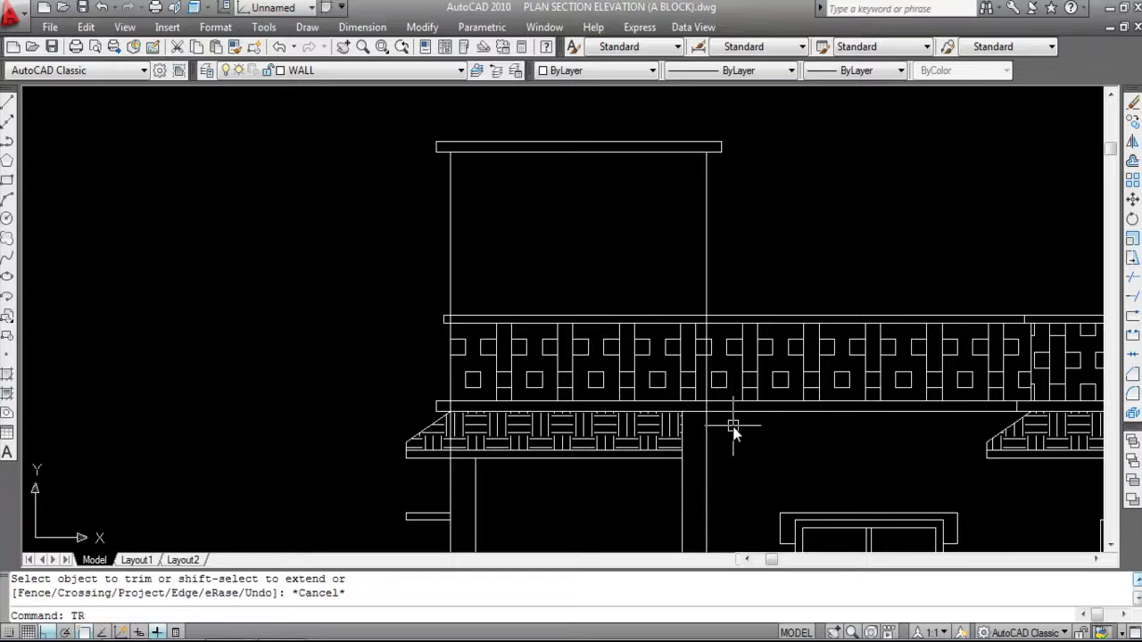
Compare the staircase's extent in the floor plan with the staircase room walls above the elevation's roof.
text(TR)
key(Return)
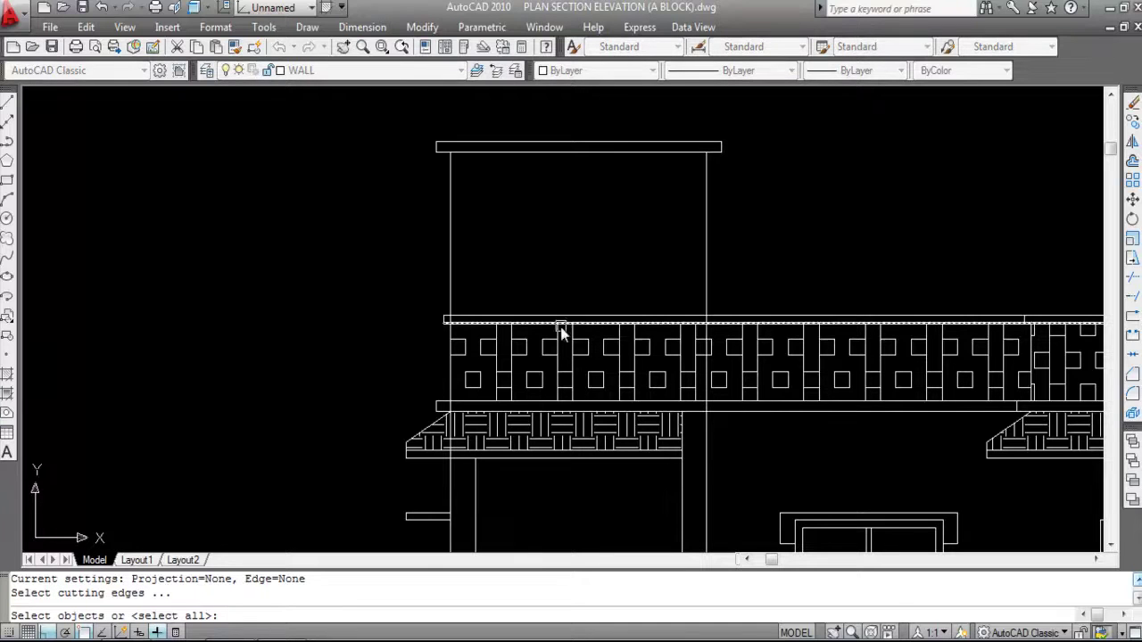
scroll(581, 358, down, 2)
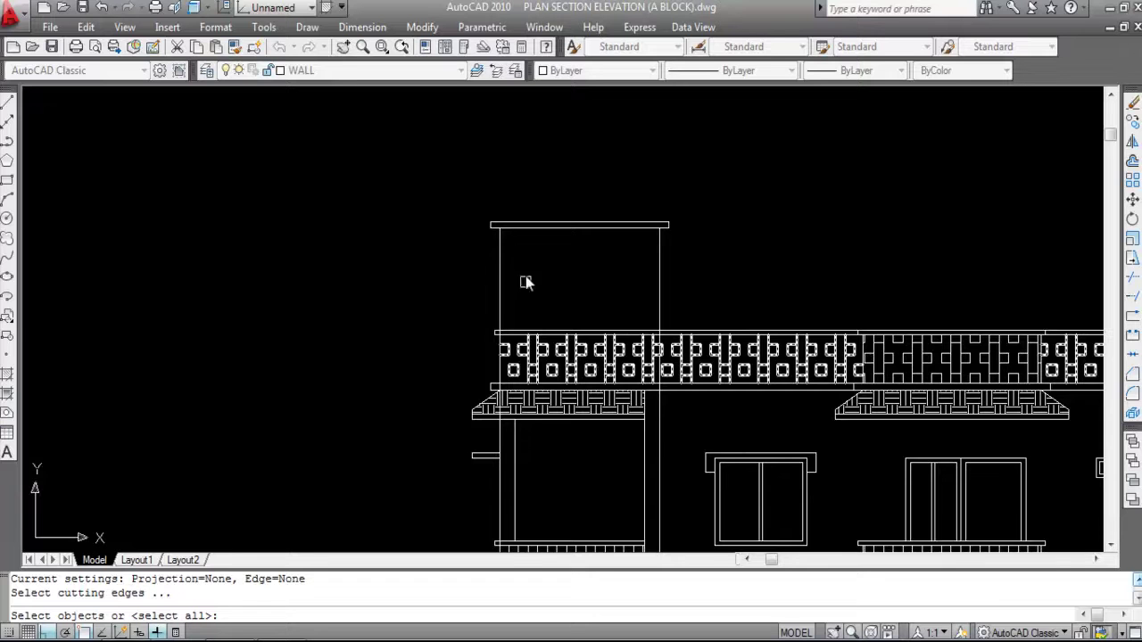
scroll(543, 344, down, 2)
scroll(594, 378, down, 3)
scroll(562, 410, up, 7)
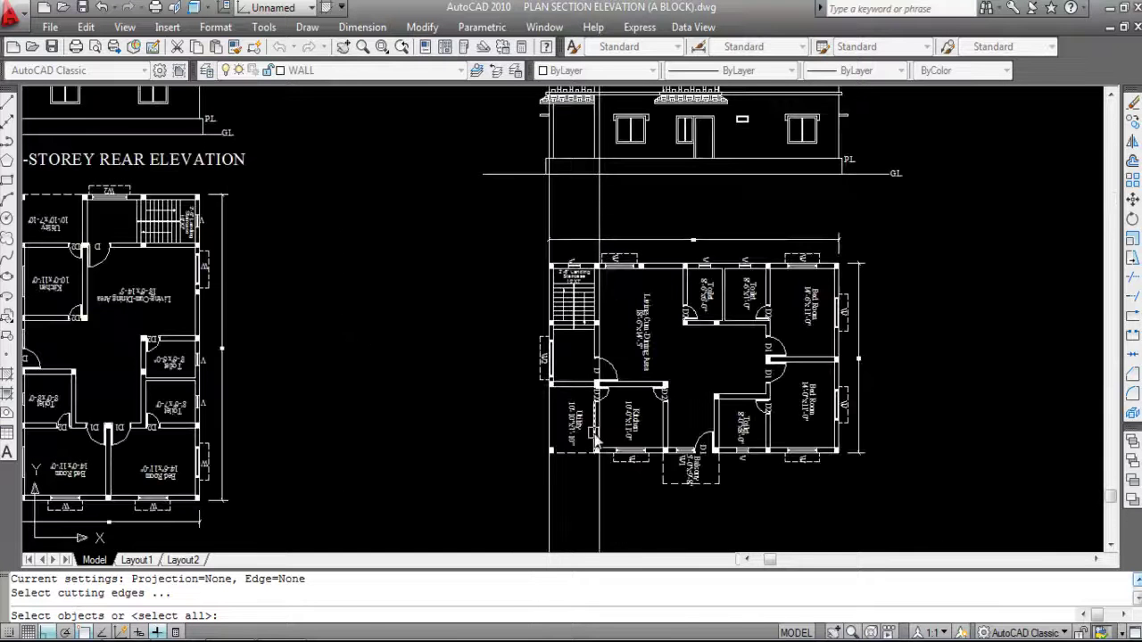
scroll(574, 457, up, 2)
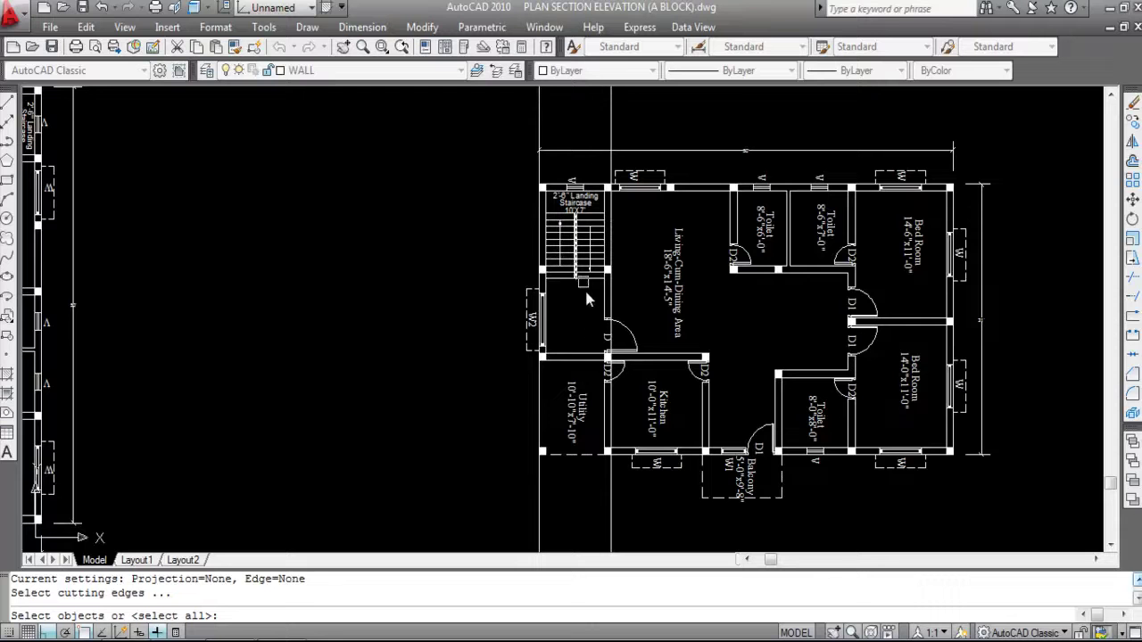
scroll(615, 469, down, 5)
scroll(620, 270, up, 4)
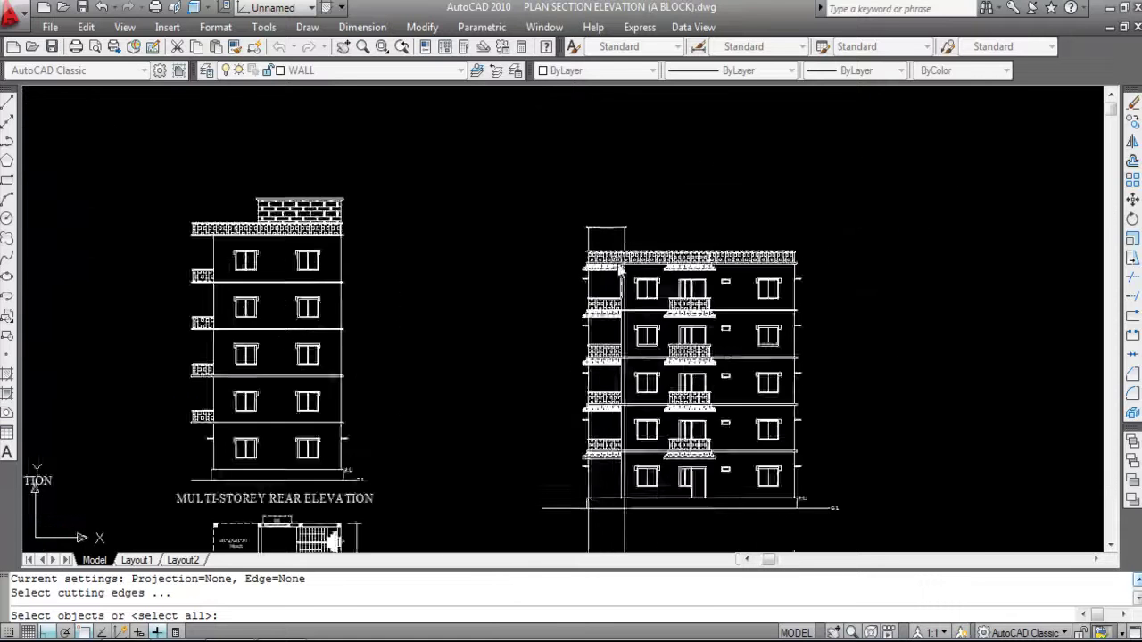
scroll(620, 269, up, 3)
scroll(522, 234, up, 5)
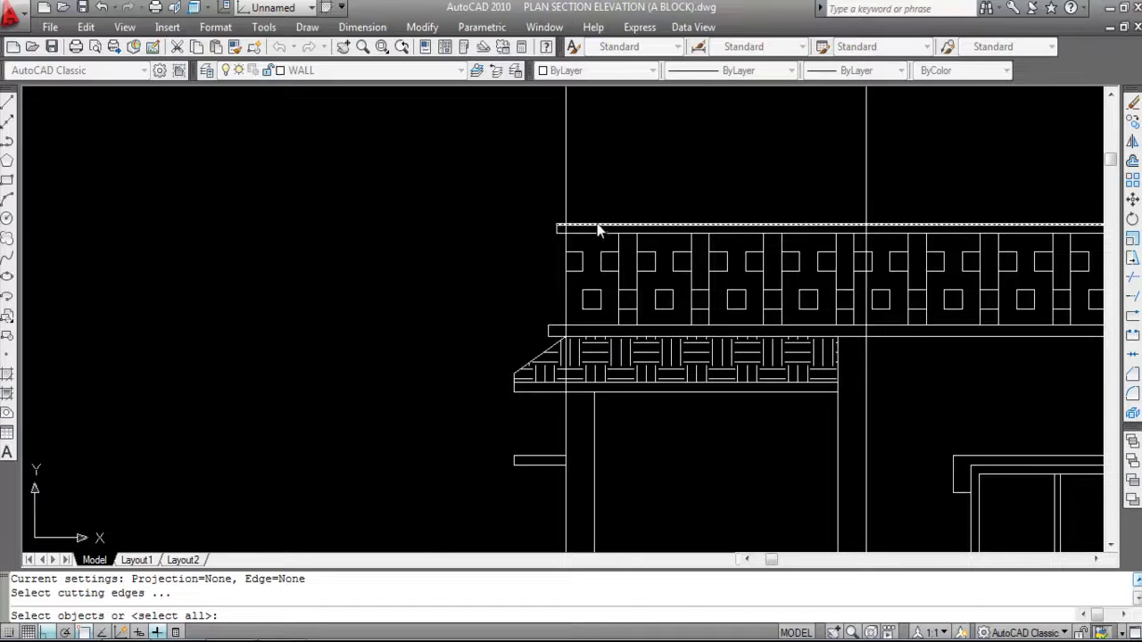
key(Escape)
Trim the two staircase wall lines below the top line of the roof parapet.
text(T)
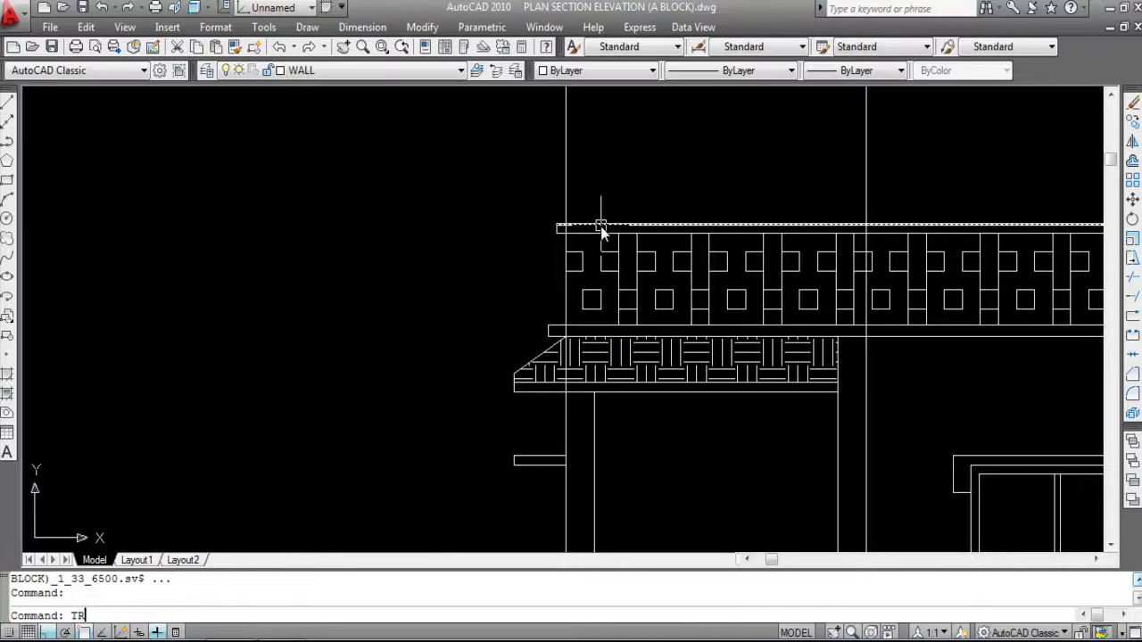
text(R)
key(Return)
click(600, 228)
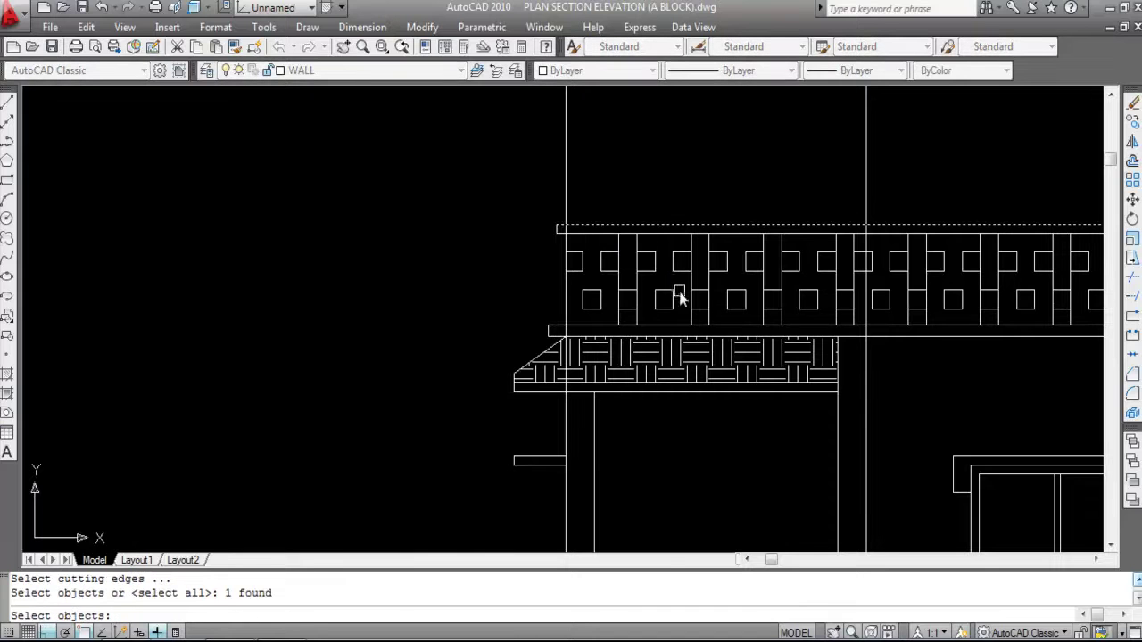
key(Return)
scroll(571, 245, up, 5)
click(556, 234)
scroll(513, 248, down, 4)
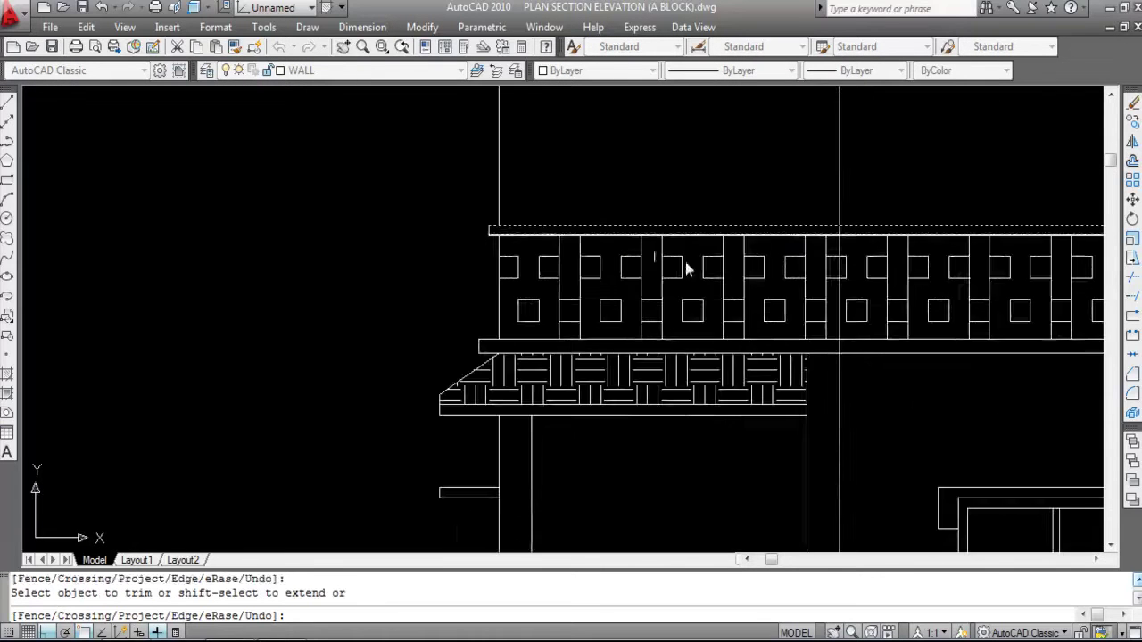
scroll(826, 238, up, 3)
scroll(665, 227, down, 6)
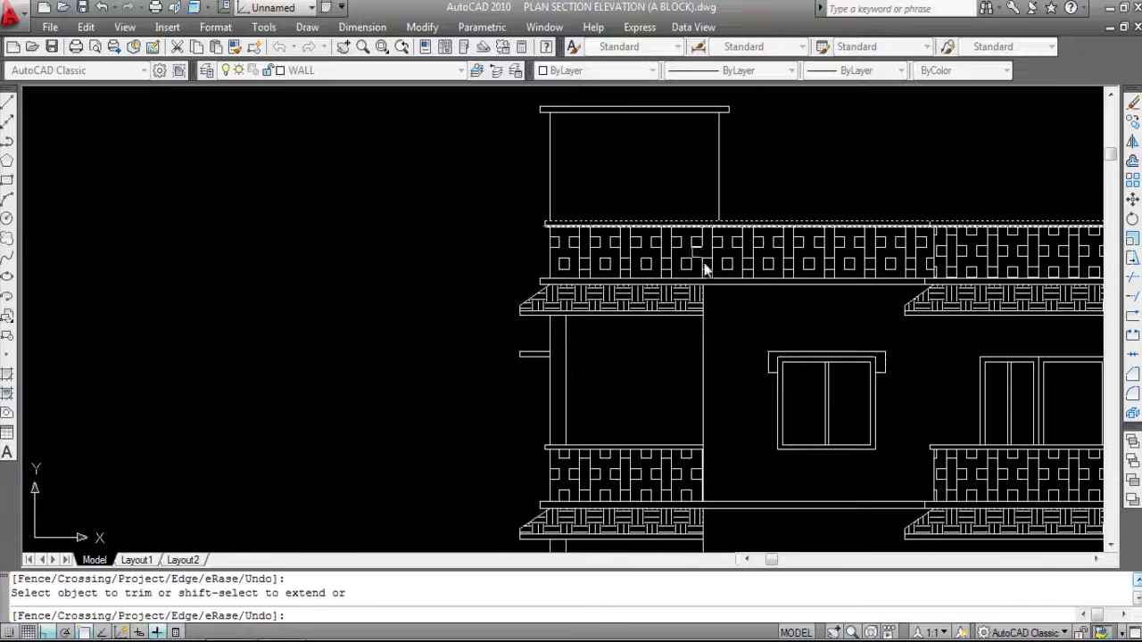
key(Escape)
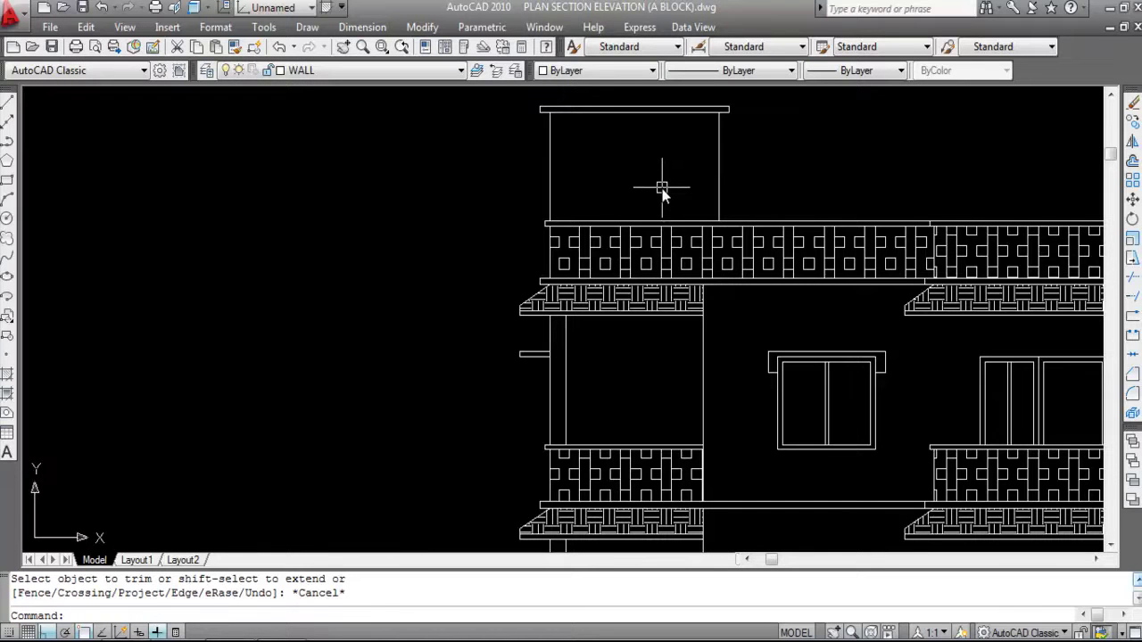
scroll(662, 188, down, 2)
key(Escape)
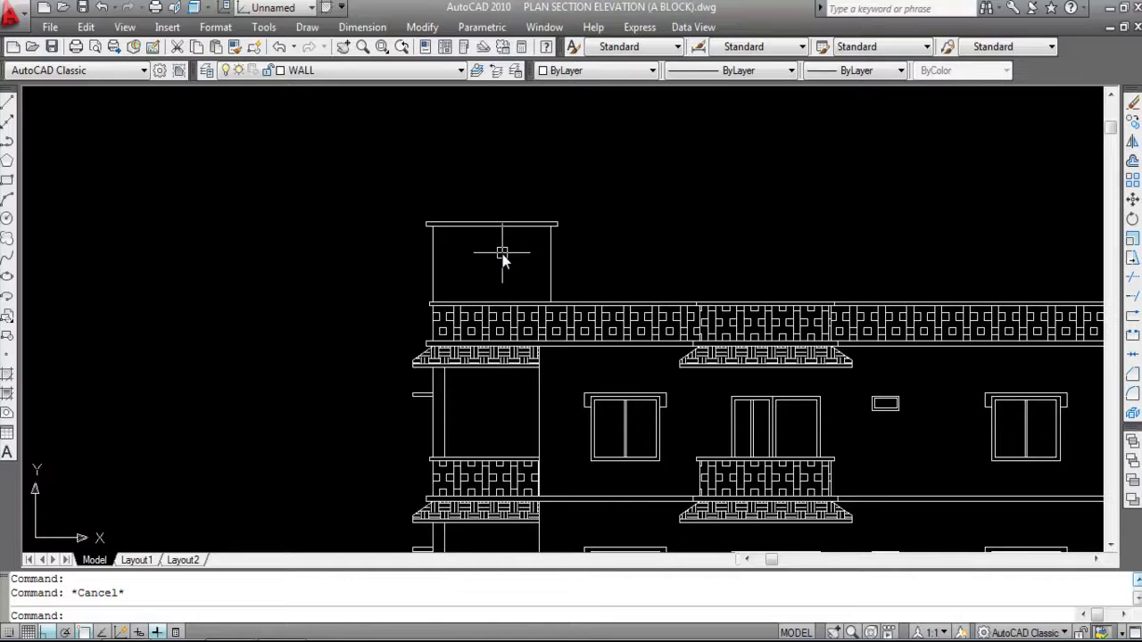
Start a new hatch and choose the predefined BRSTONE pattern for it.
text(H)
key(Return)
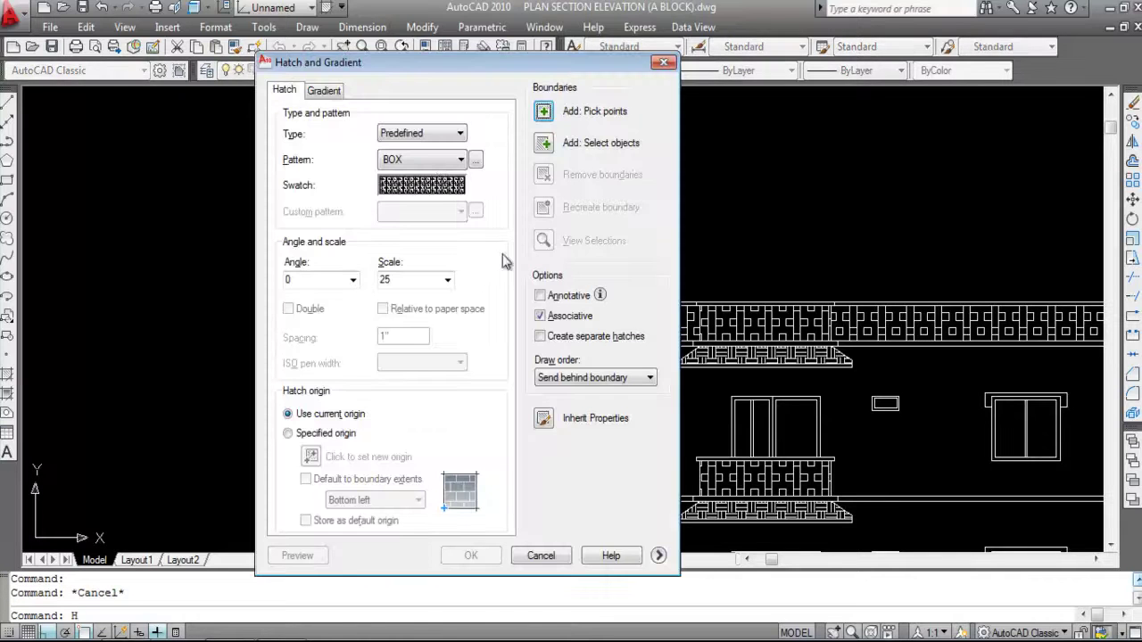
click(437, 195)
click(559, 466)
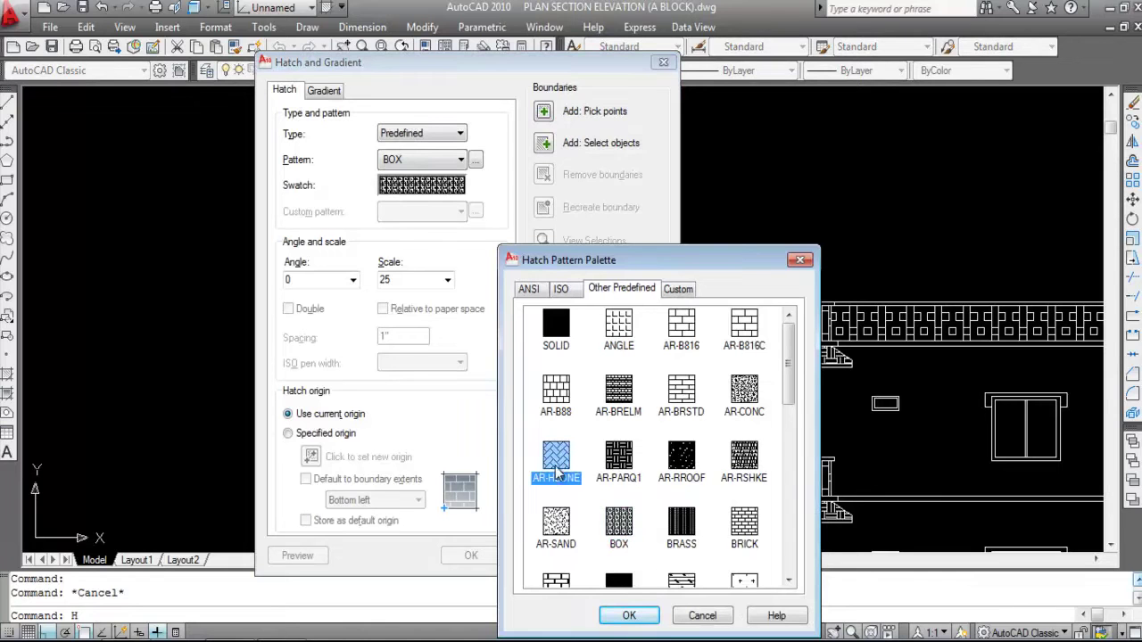
click(619, 526)
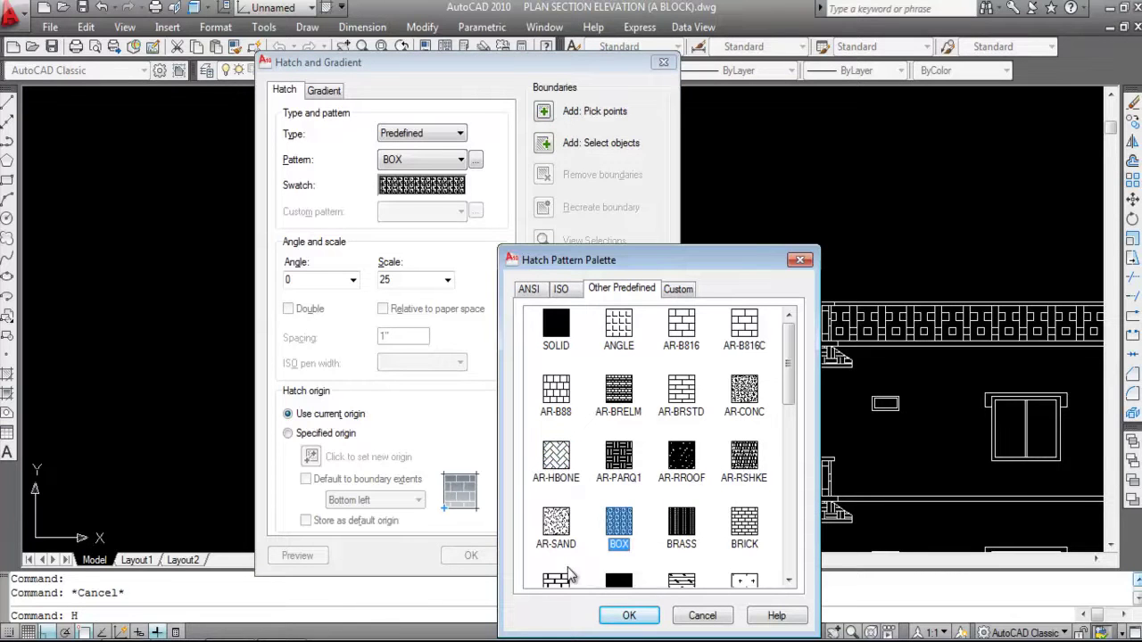
scroll(597, 453, down, 1)
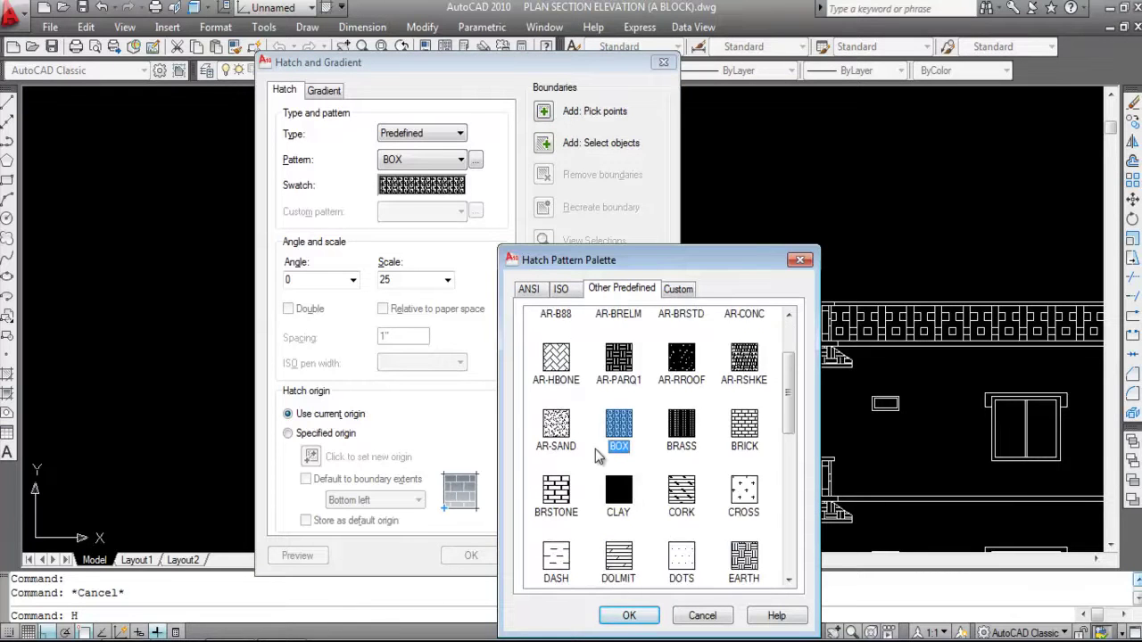
click(584, 502)
click(616, 615)
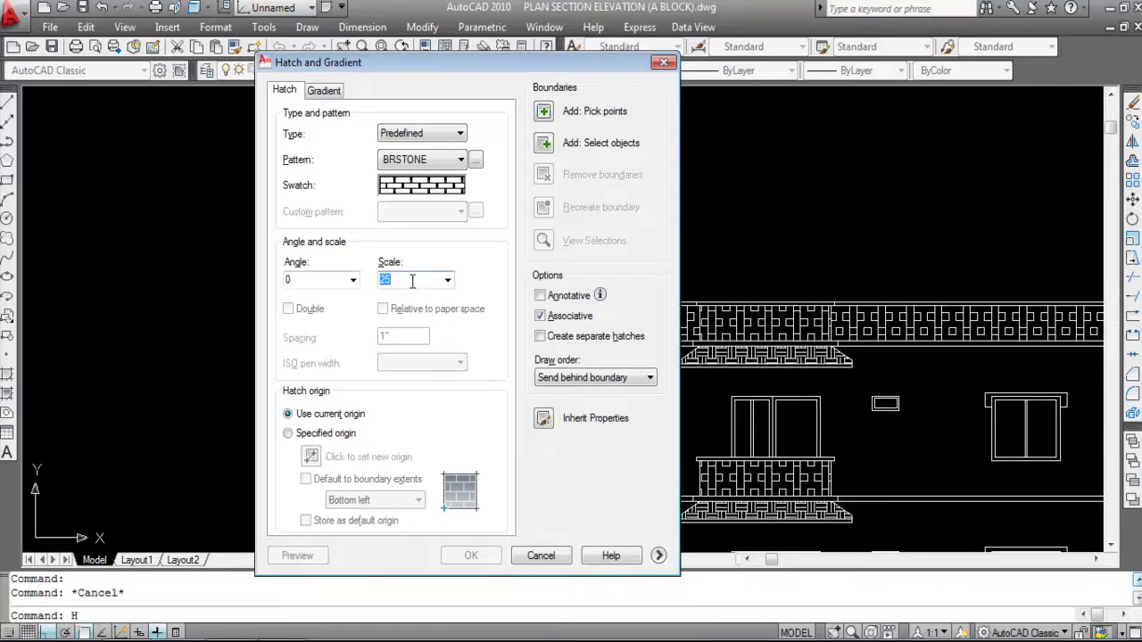
Hatch the staircase room's wall between its roof slab and the parapet at scale 25.
click(543, 112)
scroll(502, 250, up, 1)
click(500, 252)
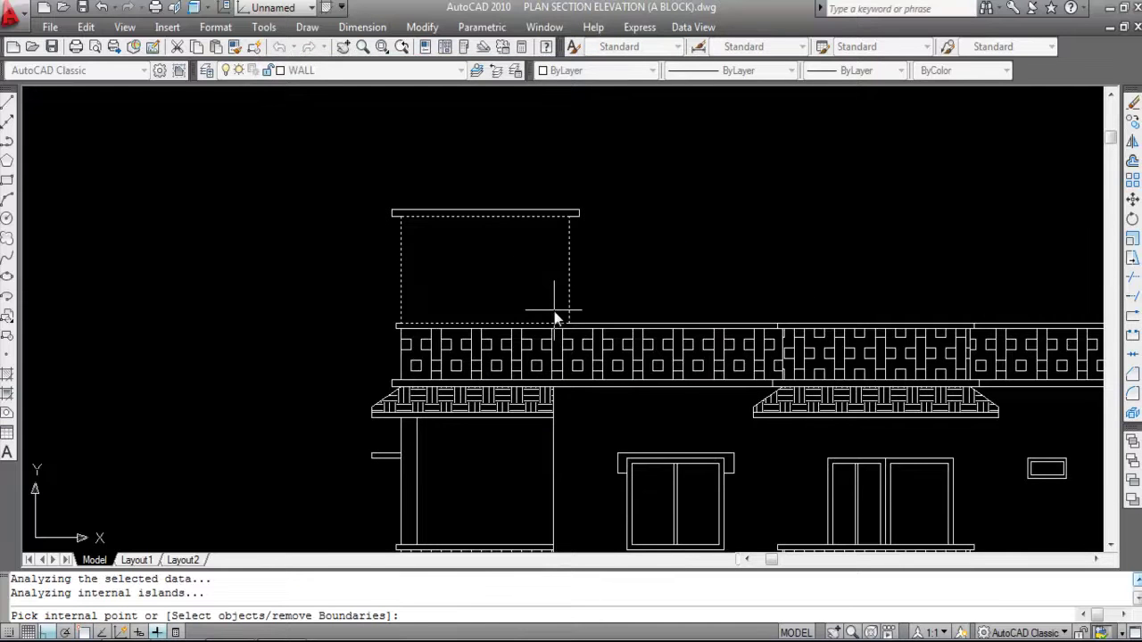
key(Return)
key(Return)
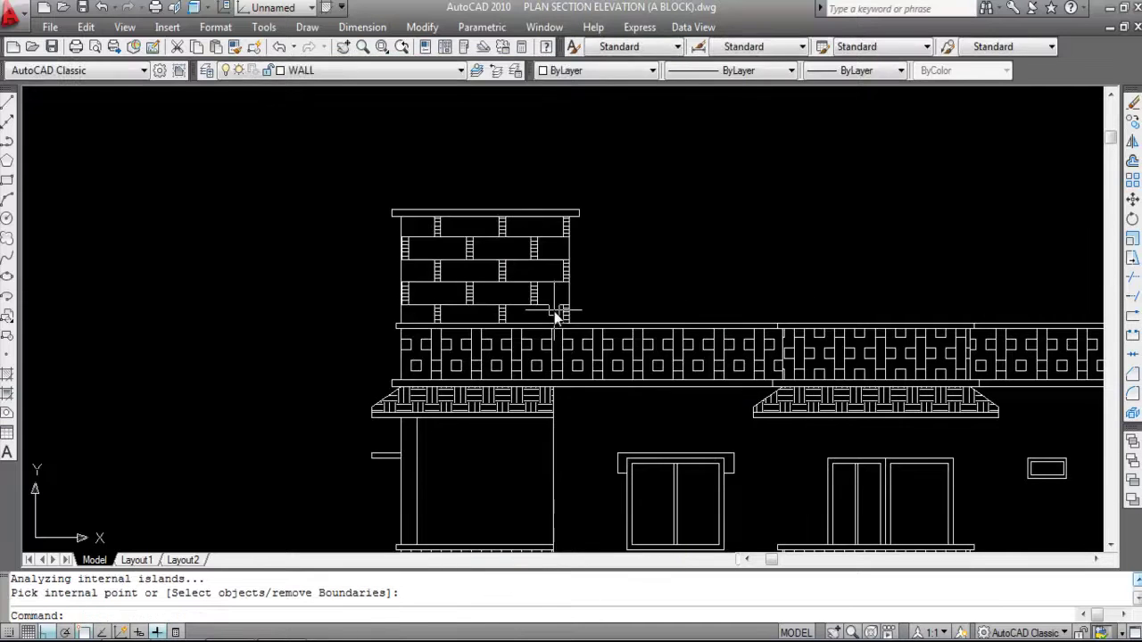
Inspect the brick hatch of the staircase room and the adjoining roof parapet on the elevation.
scroll(536, 185, down, 3)
scroll(498, 178, up, 2)
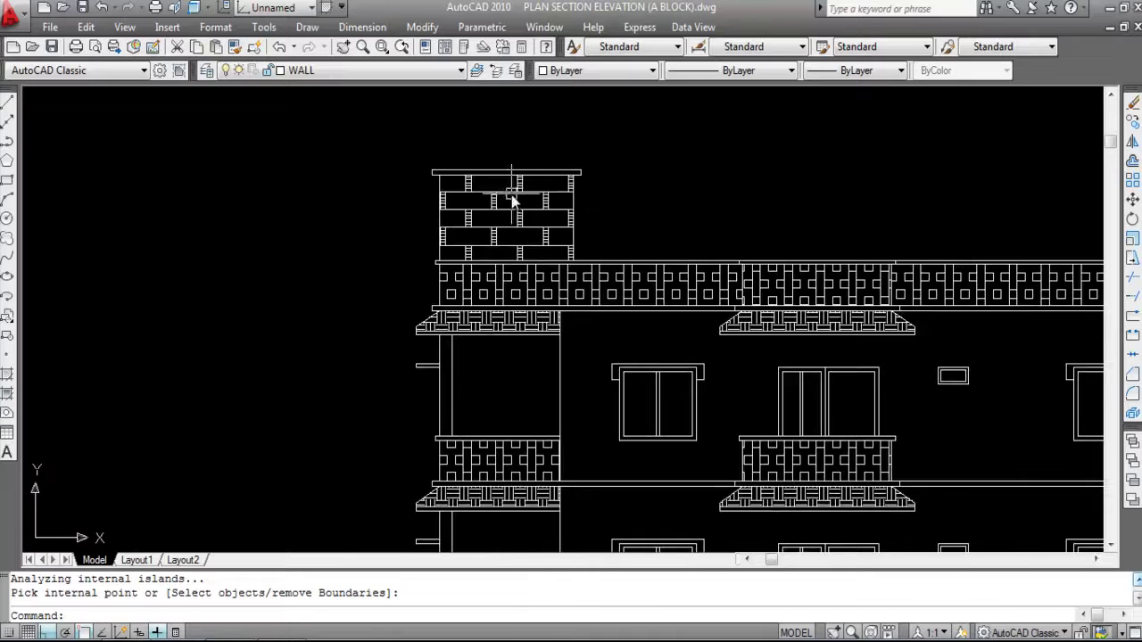
scroll(498, 126, down, 5)
scroll(495, 134, down, 2)
scroll(496, 134, up, 3)
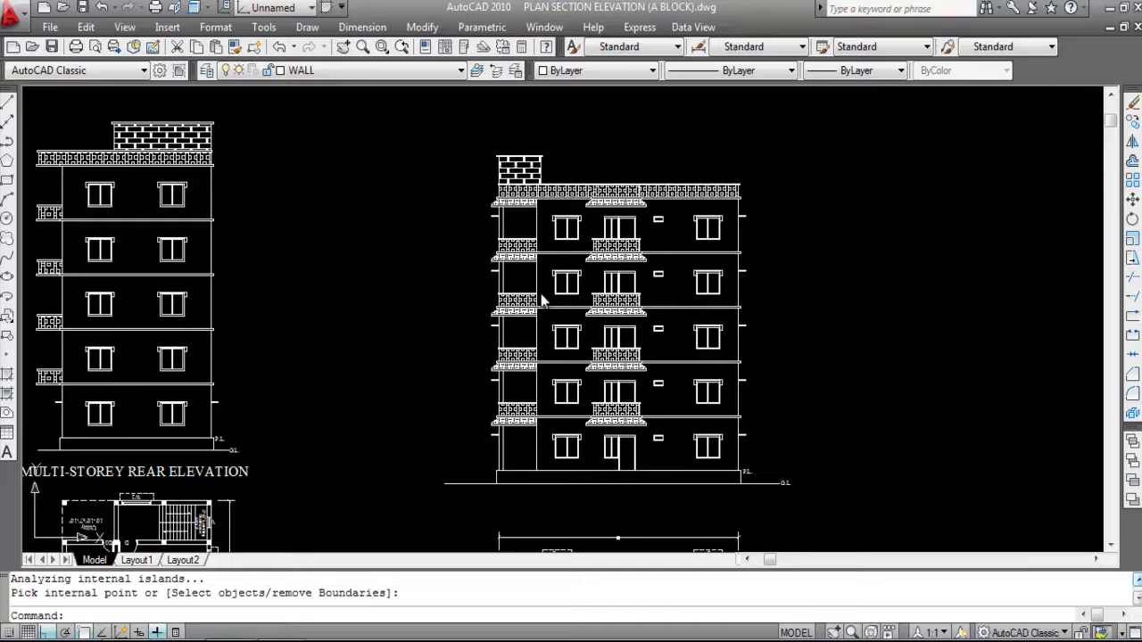
scroll(560, 248, up, 4)
scroll(502, 196, down, 1)
scroll(480, 208, up, 1)
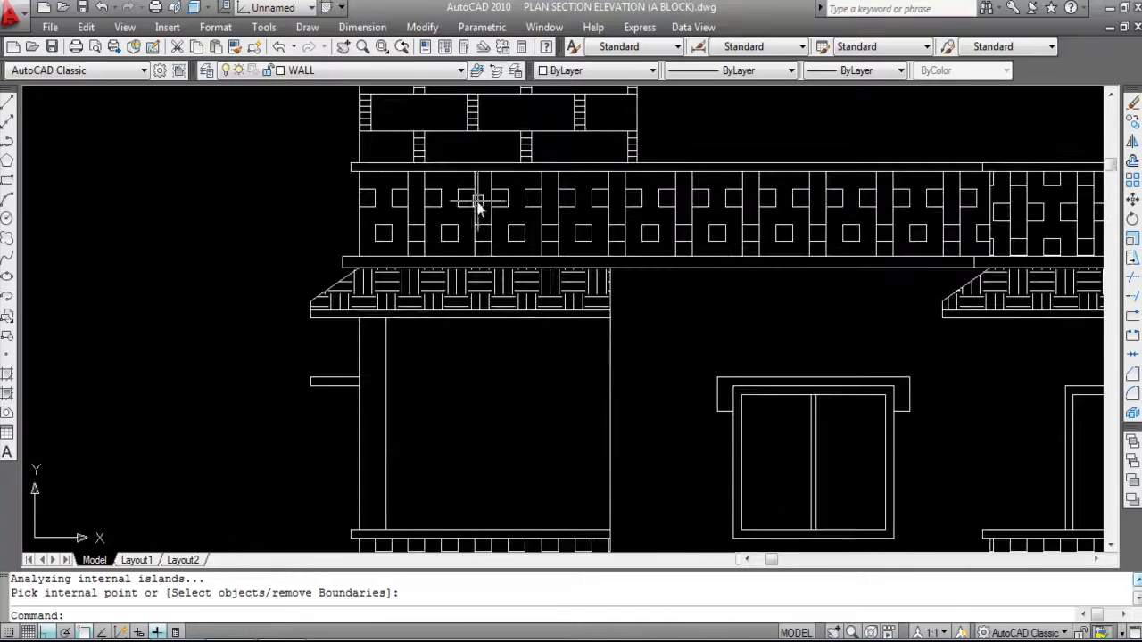
scroll(476, 254, down, 2)
scroll(485, 205, up, 1)
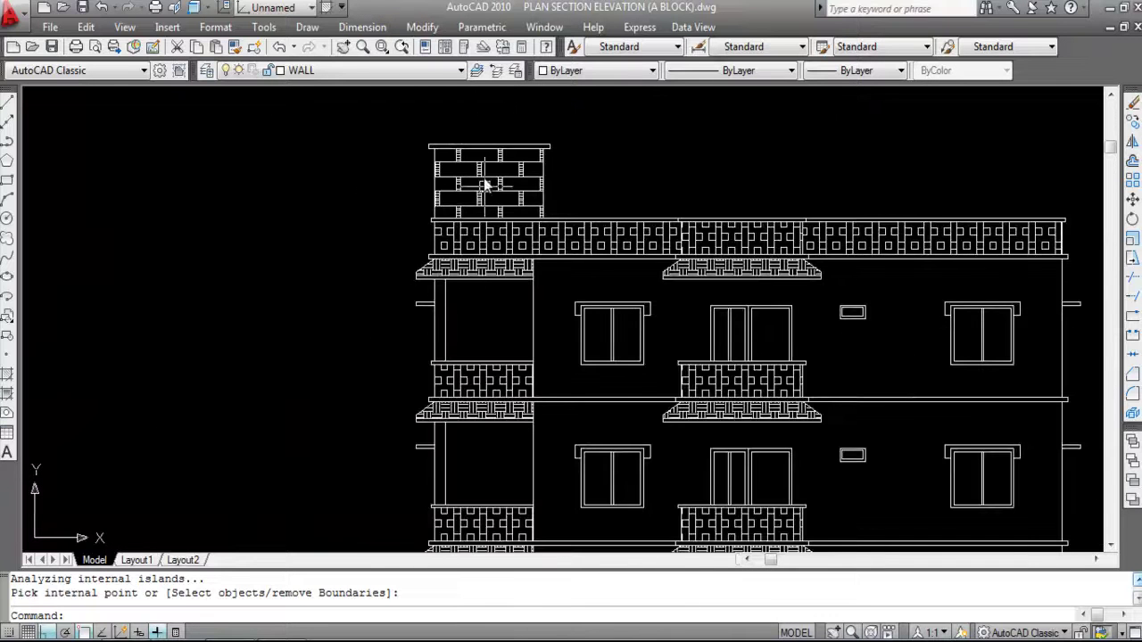
Review the floor plan's staircase and room layout against the hatched staircase room in the elevation.
scroll(483, 150, down, 4)
scroll(486, 148, down, 1)
scroll(531, 428, up, 3)
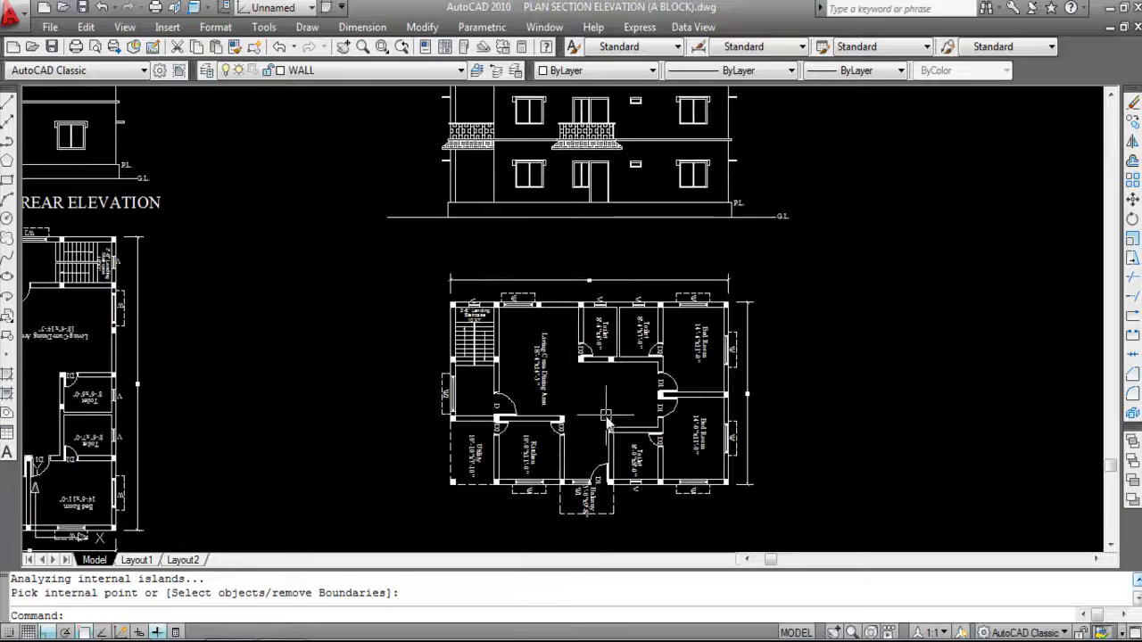
scroll(541, 458, down, 3)
scroll(526, 433, up, 5)
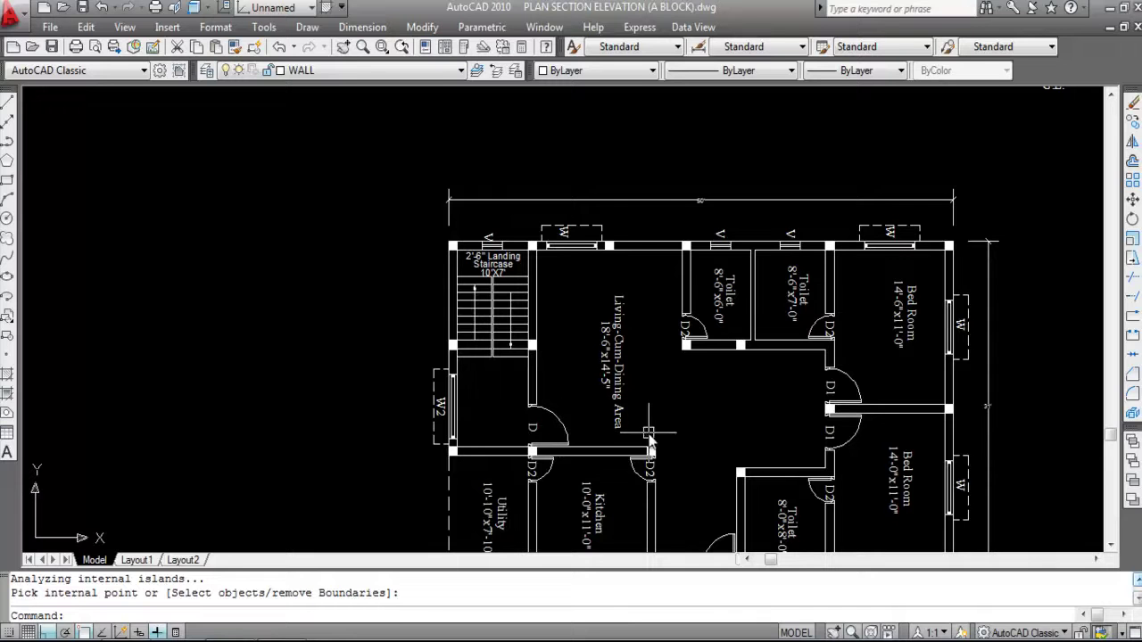
scroll(511, 428, down, 5)
scroll(547, 316, up, 3)
scroll(547, 316, up, 5)
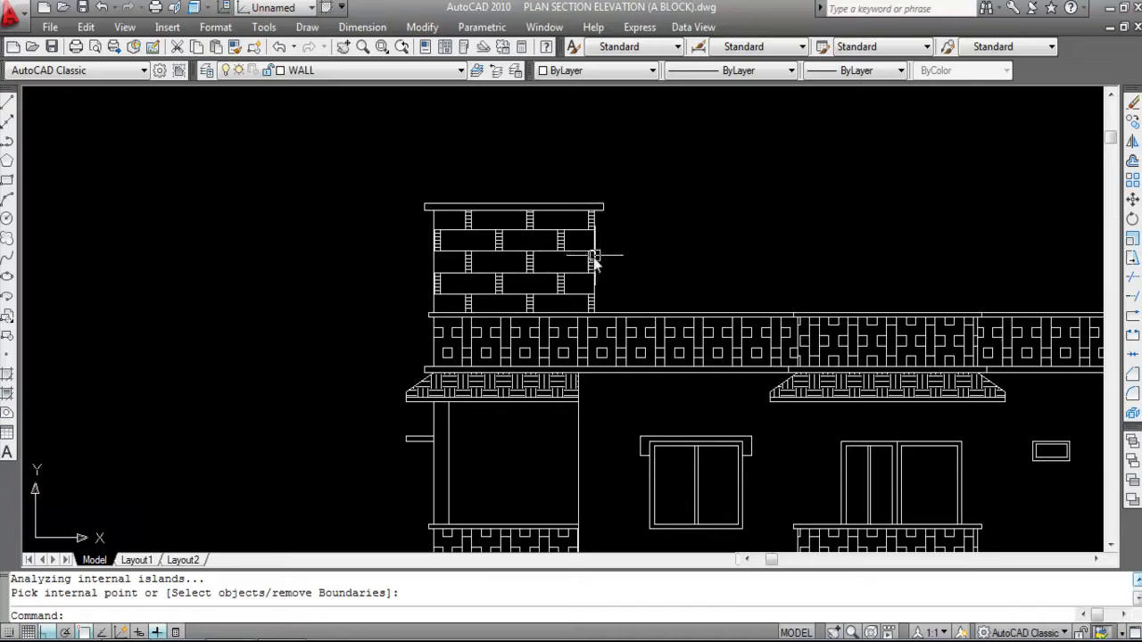
Examine the floors of the elevation from plinth to roof, including balconies, windows and sunshades.
scroll(651, 233, down, 6)
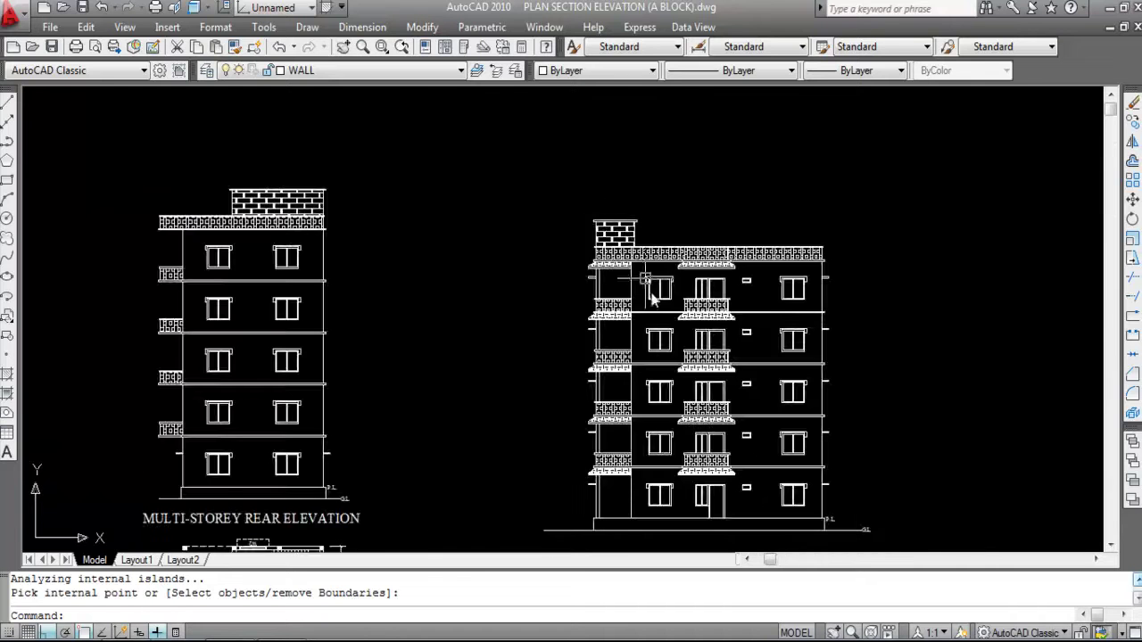
scroll(741, 522, up, 3)
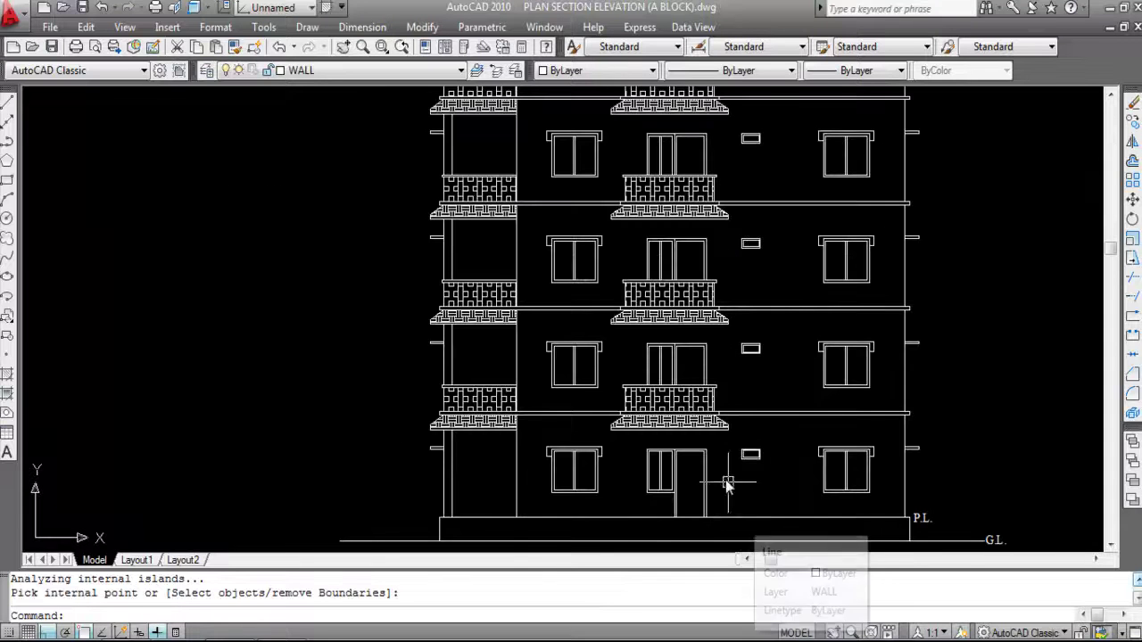
scroll(740, 515, down, 3)
scroll(696, 395, up, 3)
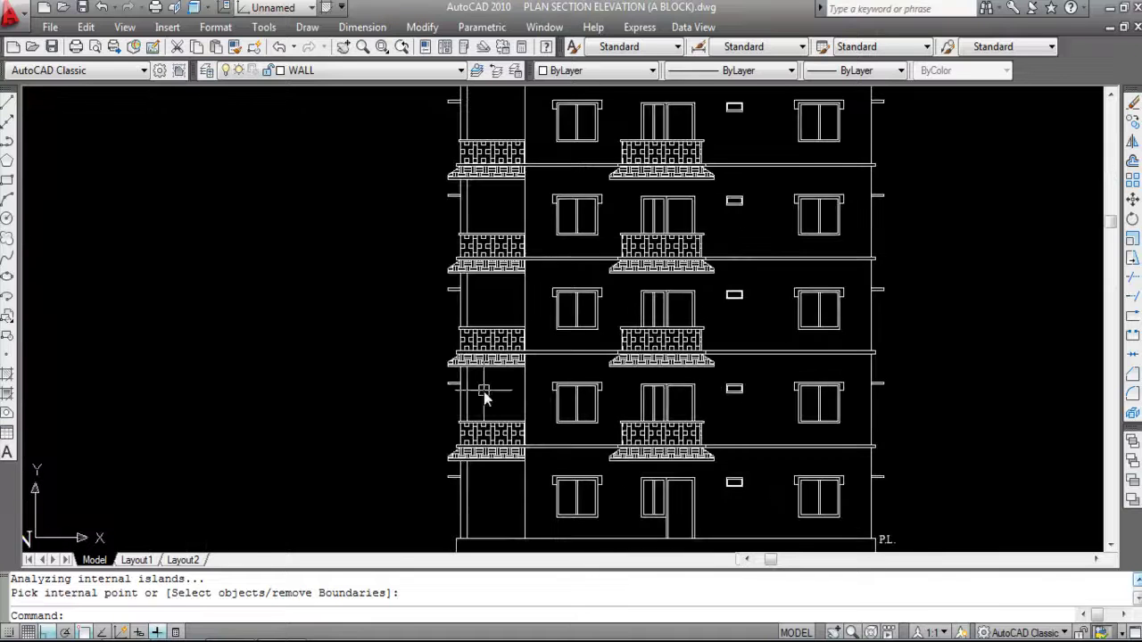
scroll(752, 400, down, 3)
scroll(535, 326, up, 3)
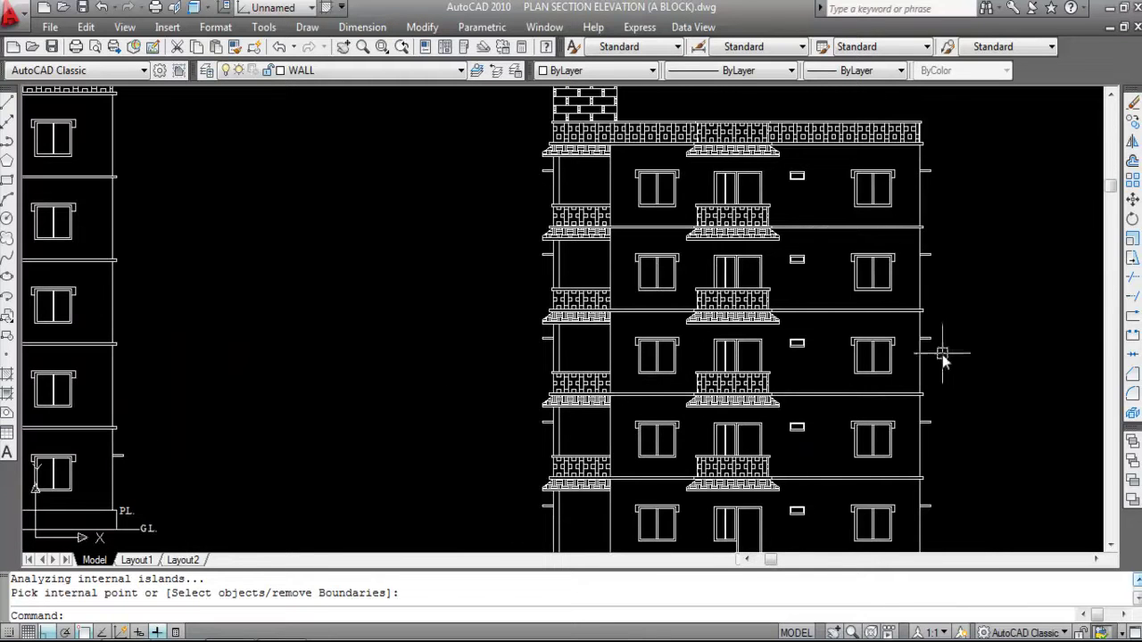
scroll(686, 281, down, 2)
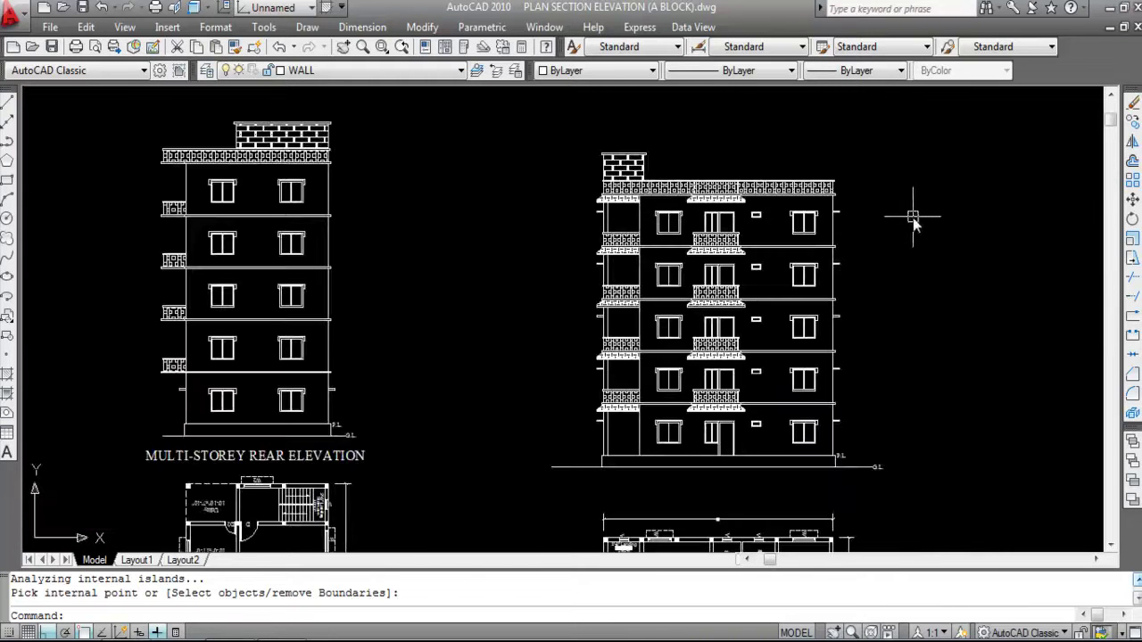
scroll(777, 178, up, 3)
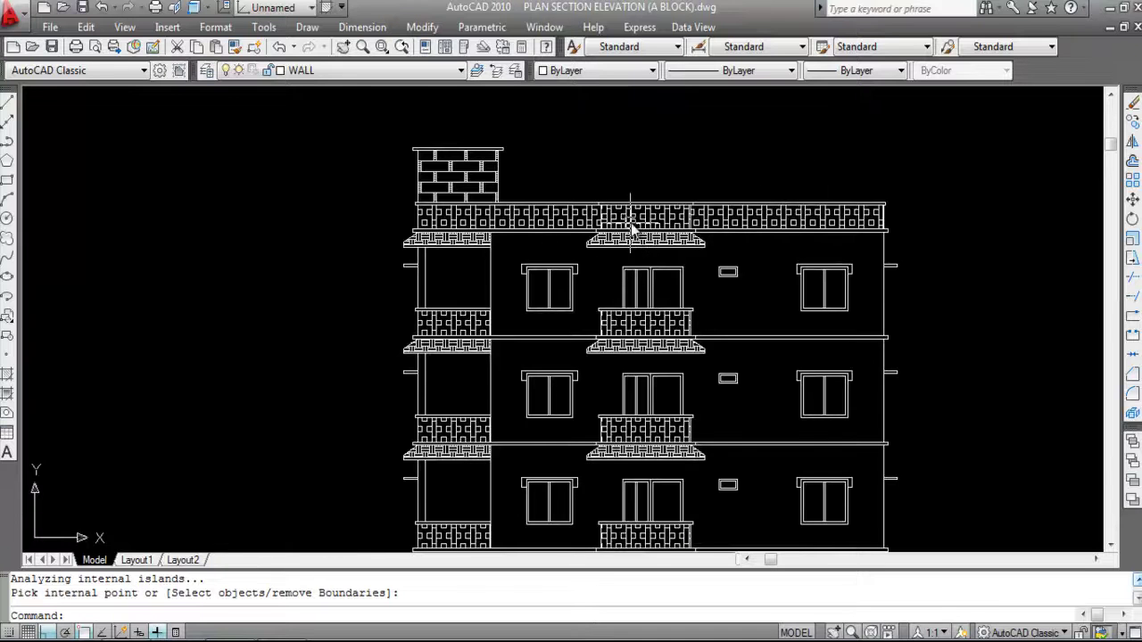
Select the central balcony section of the roof parapet: its hatch, boundary lines and the coping and slab end lines.
scroll(618, 231, up, 4)
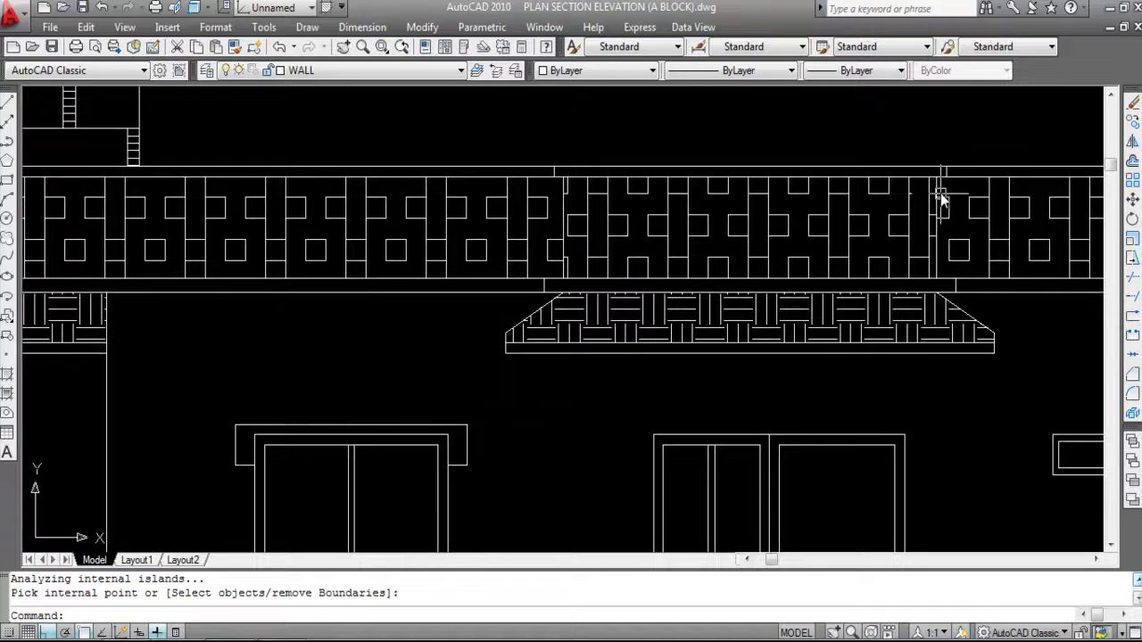
scroll(939, 197, up, 2)
click(937, 197)
click(403, 214)
click(364, 146)
scroll(446, 214, down, 4)
click(681, 272)
scroll(527, 232, up, 3)
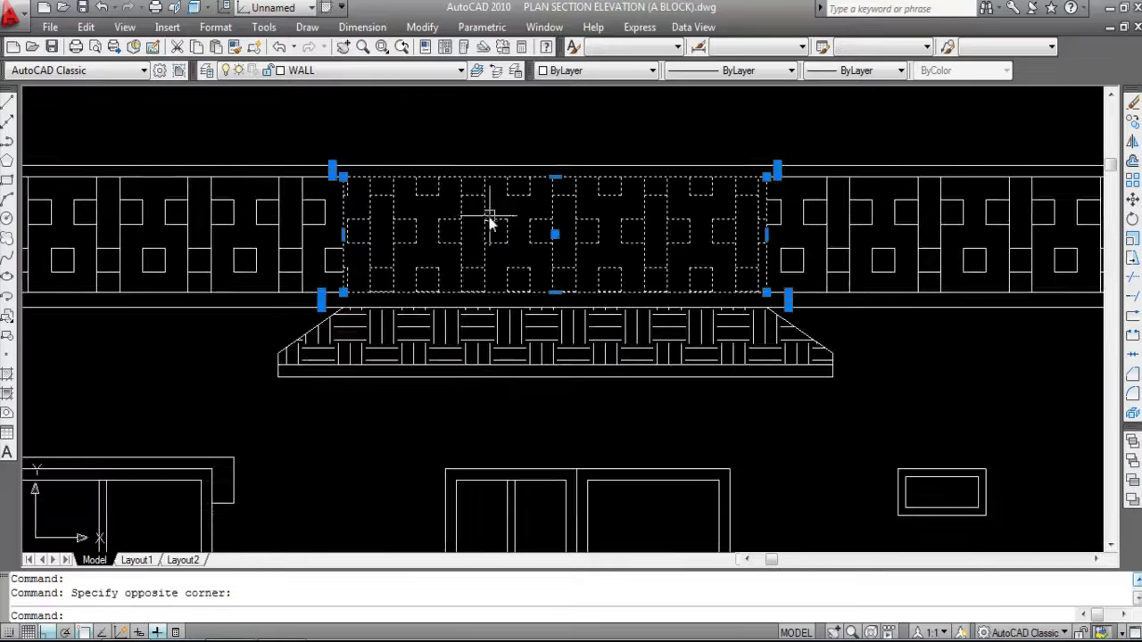
Check the balcony in the floor plan against the selected central section of the roof parapet.
scroll(584, 116, down, 10)
scroll(615, 267, down, 5)
scroll(616, 286, up, 3)
scroll(612, 375, down, 3)
scroll(610, 403, up, 5)
scroll(612, 459, up, 4)
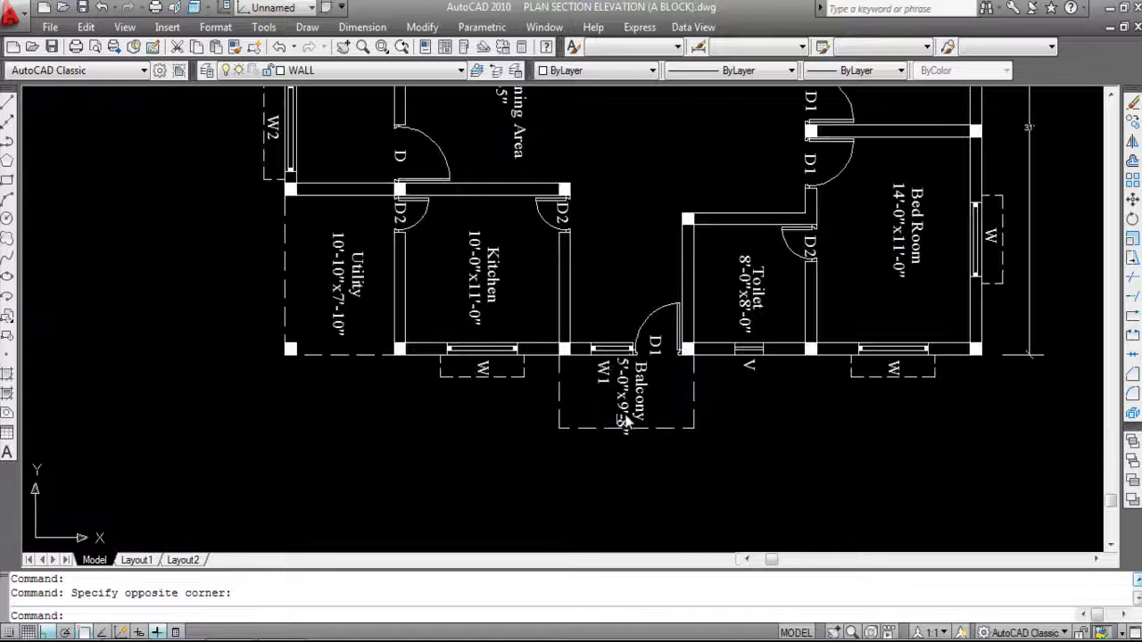
Check the floor plan's balcony against the central roof parapet section, then clear the selection and inspect the central and side parapet hatches.
scroll(656, 530, down, 4)
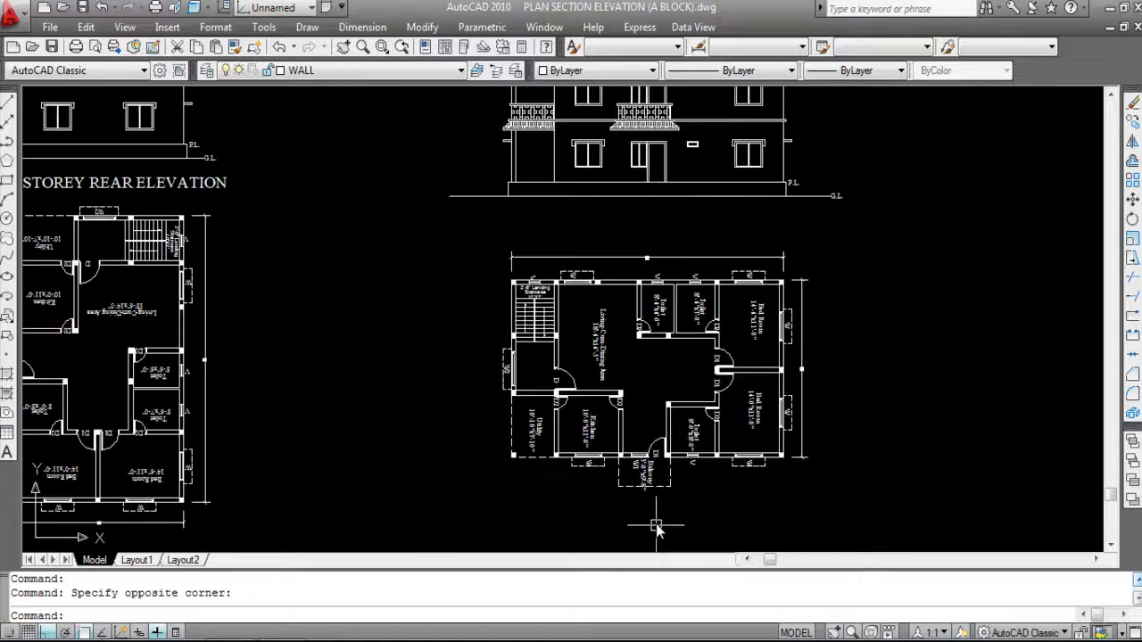
scroll(657, 496, up, 3)
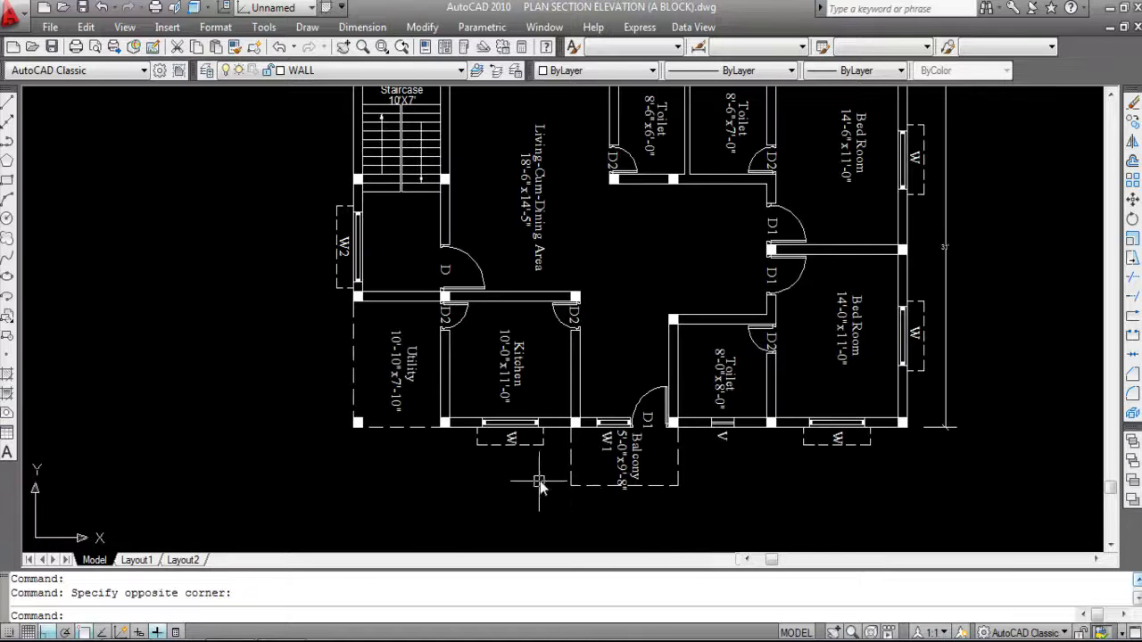
scroll(668, 454, down, 6)
scroll(620, 342, up, 6)
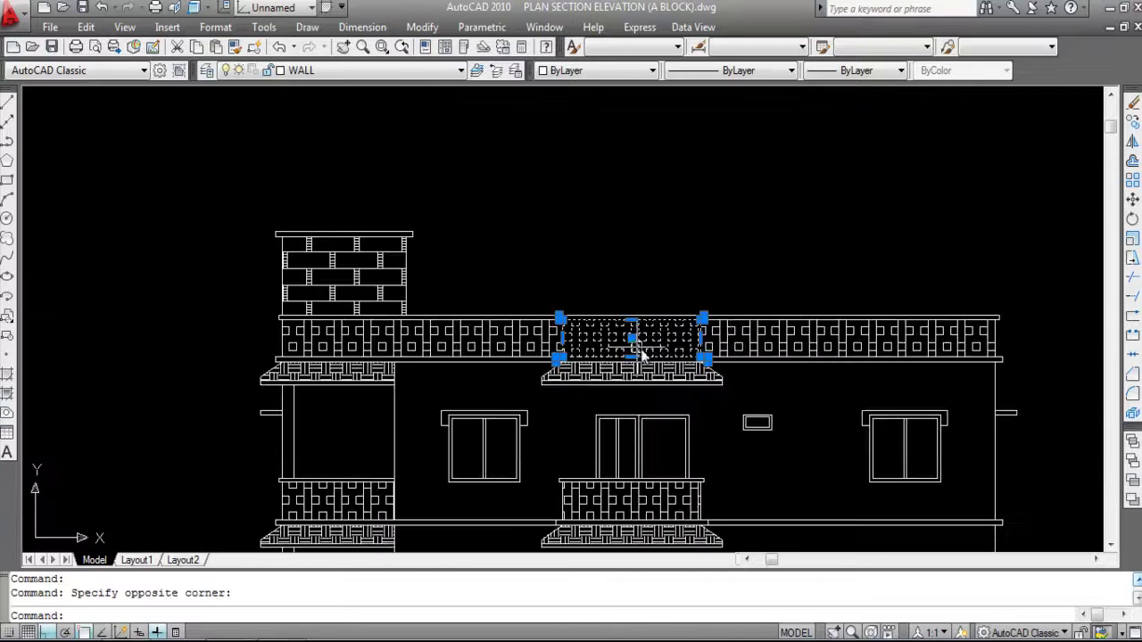
key(Escape)
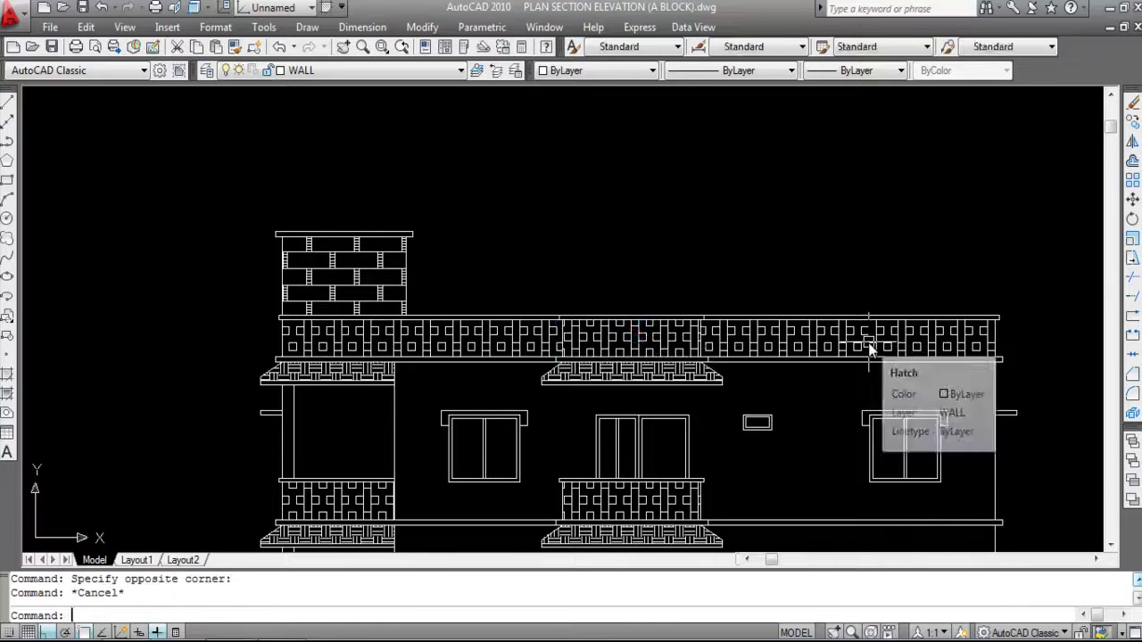
key(Escape)
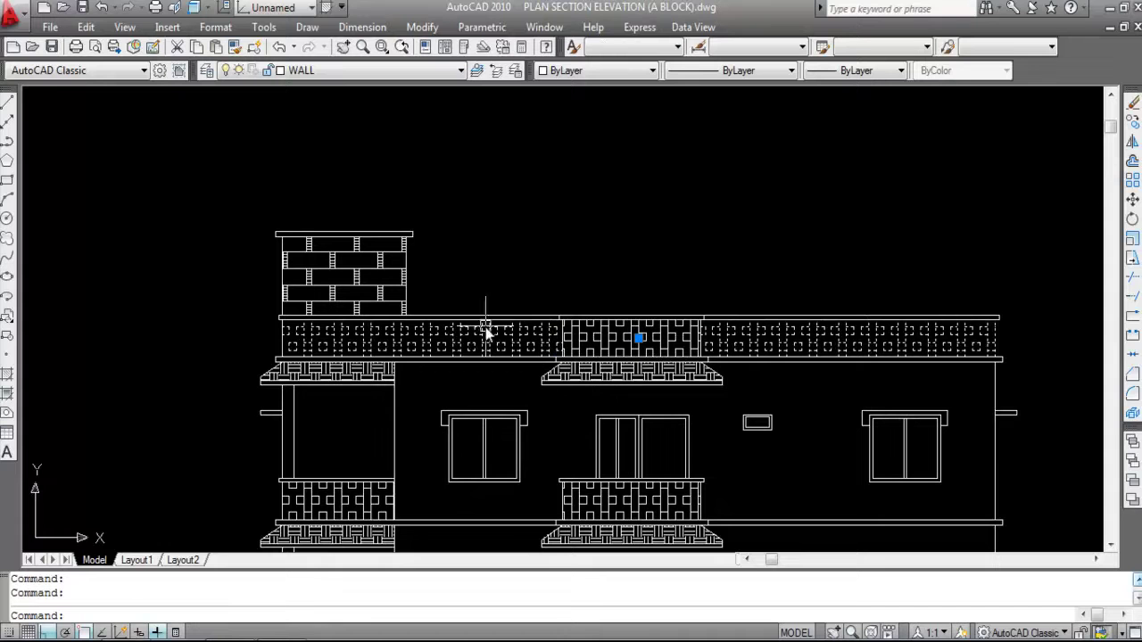
key(Escape)
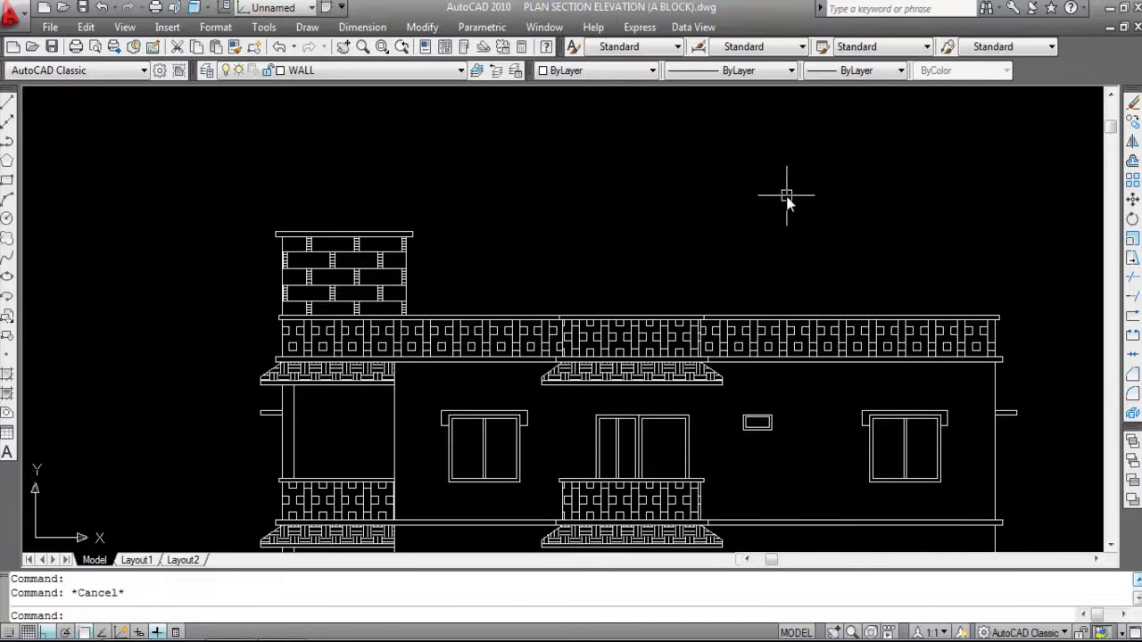
Compare the whole elevation with the floor plan below it, from the roof down to the balcony and the staircase and utility side.
scroll(786, 200, down, 4)
scroll(655, 167, down, 2)
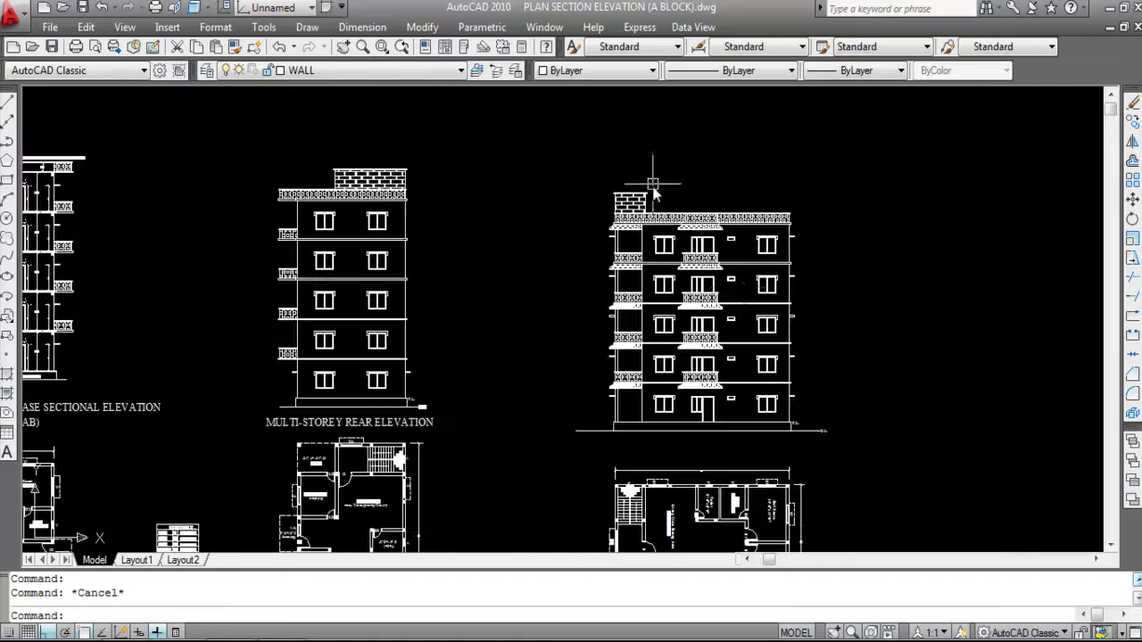
scroll(732, 433, up, 3)
scroll(708, 331, down, 4)
scroll(704, 509, up, 2)
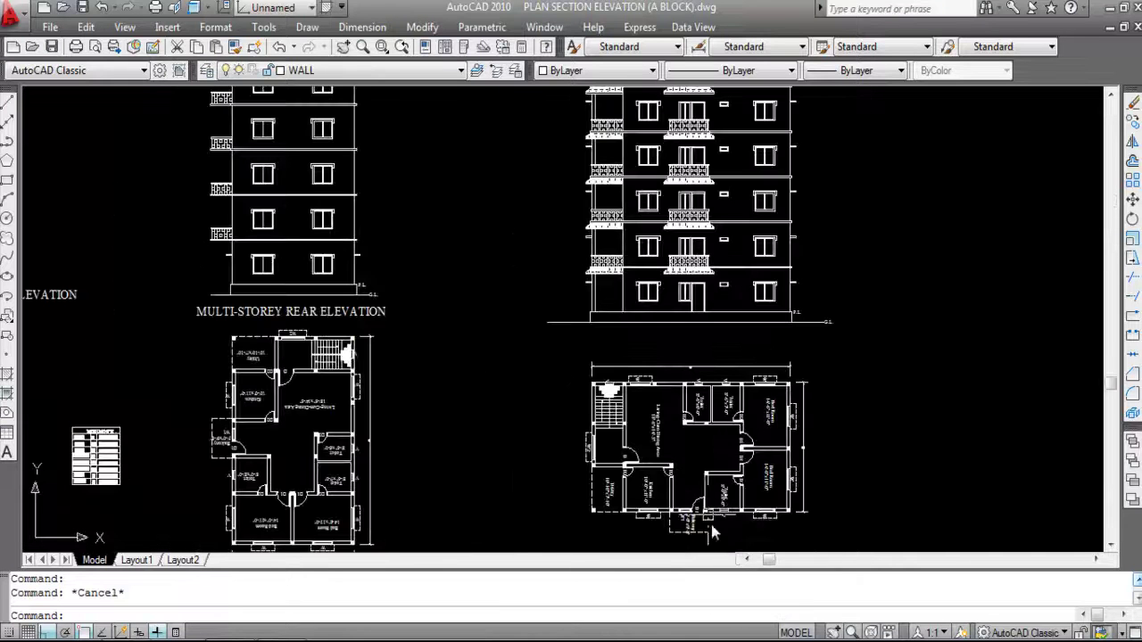
scroll(691, 524, up, 2)
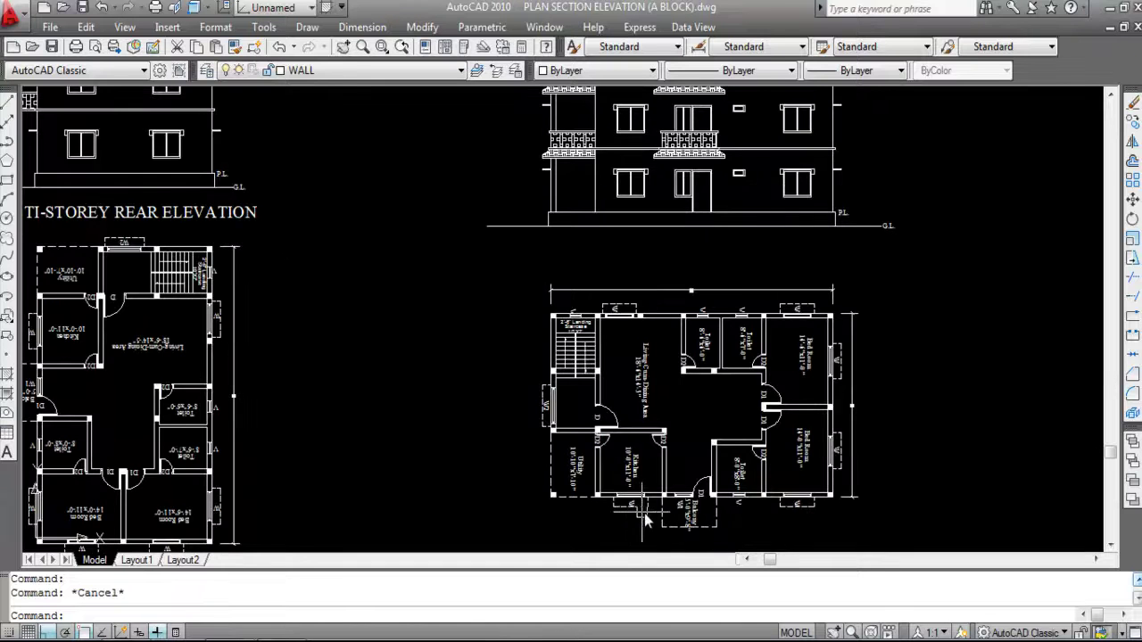
scroll(558, 496, up, 1)
scroll(571, 490, down, 1)
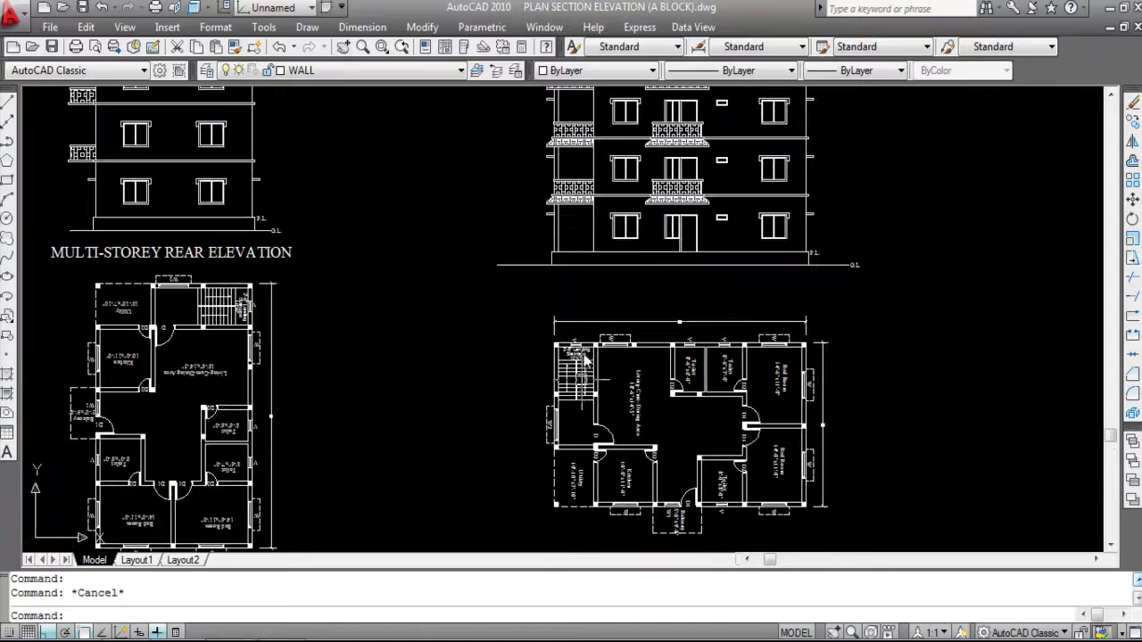
scroll(577, 230, up, 1)
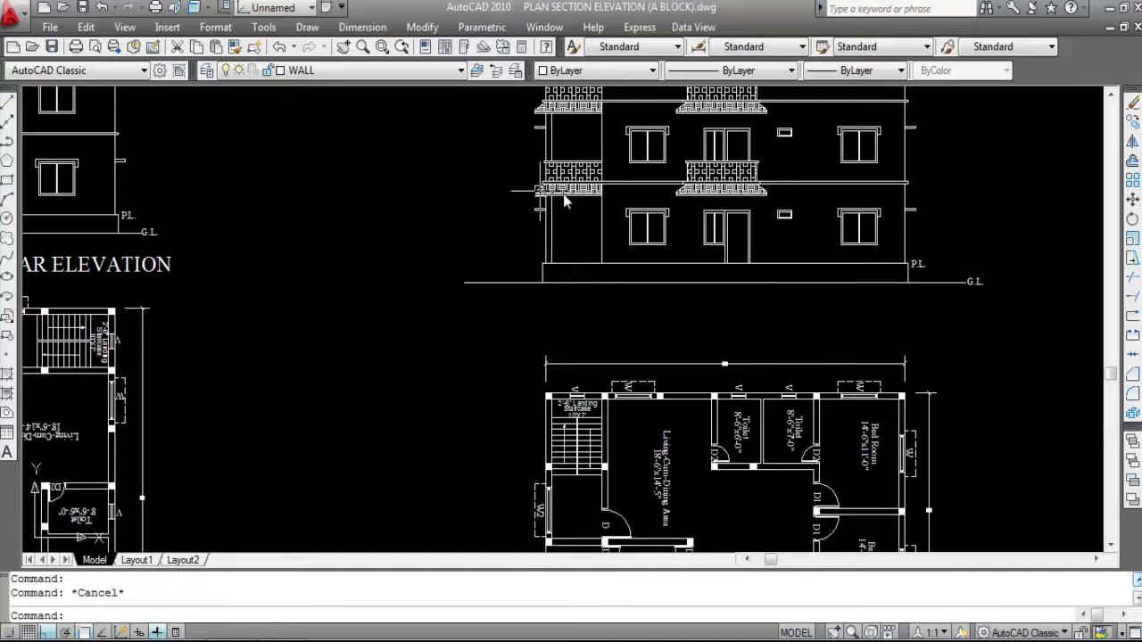
scroll(543, 191, up, 2)
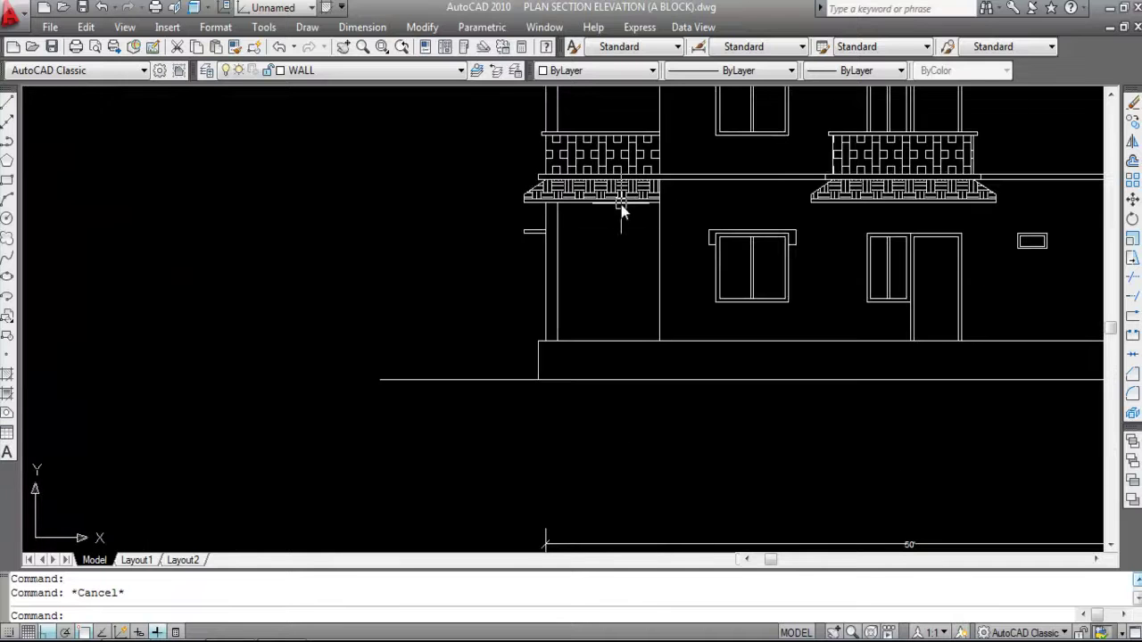
scroll(546, 223, down, 1)
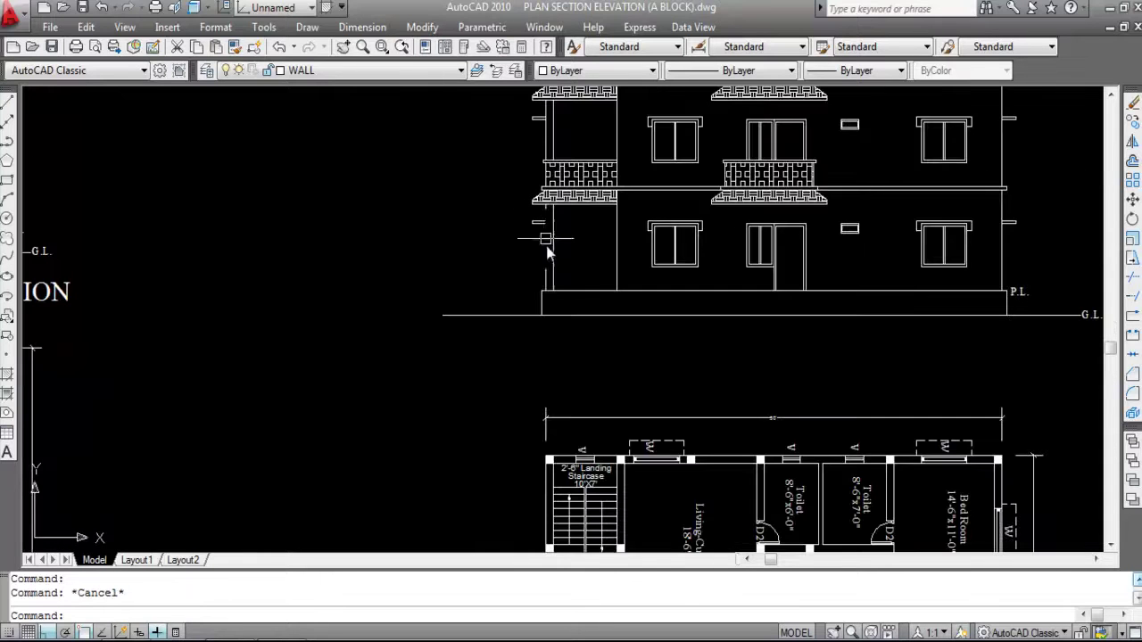
scroll(553, 272, down, 3)
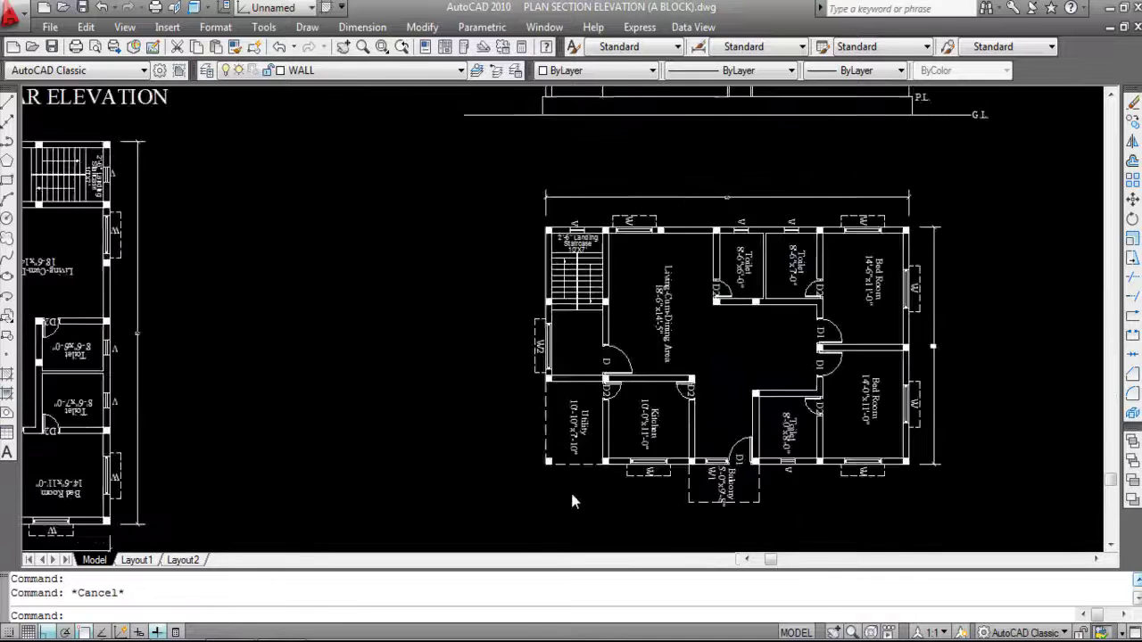
Highlight the utility's outer corner column in the floor plan and compare it with the column in the ground-floor elevation.
scroll(571, 494, up, 5)
click(493, 424)
click(592, 496)
scroll(526, 433, up, 6)
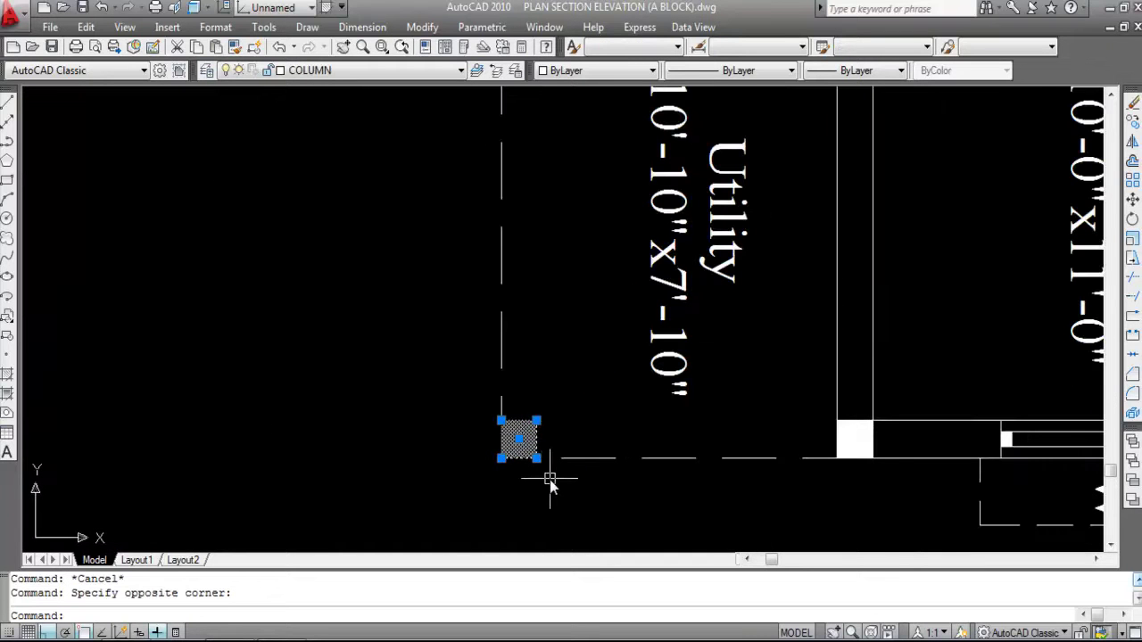
key(Escape)
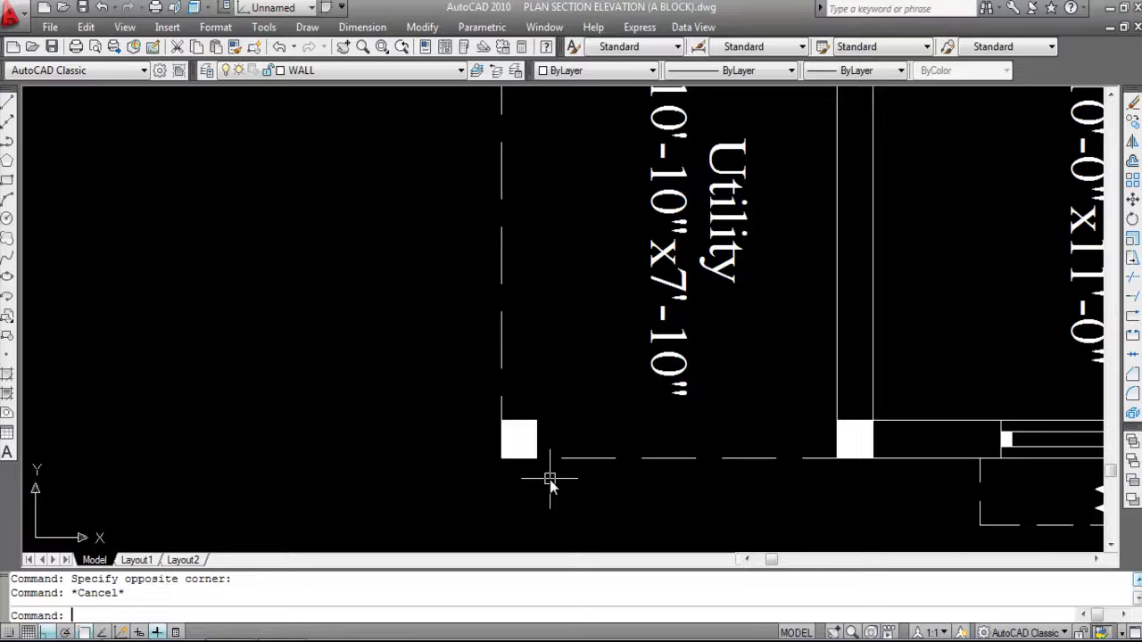
scroll(562, 464, down, 5)
scroll(588, 142, down, 4)
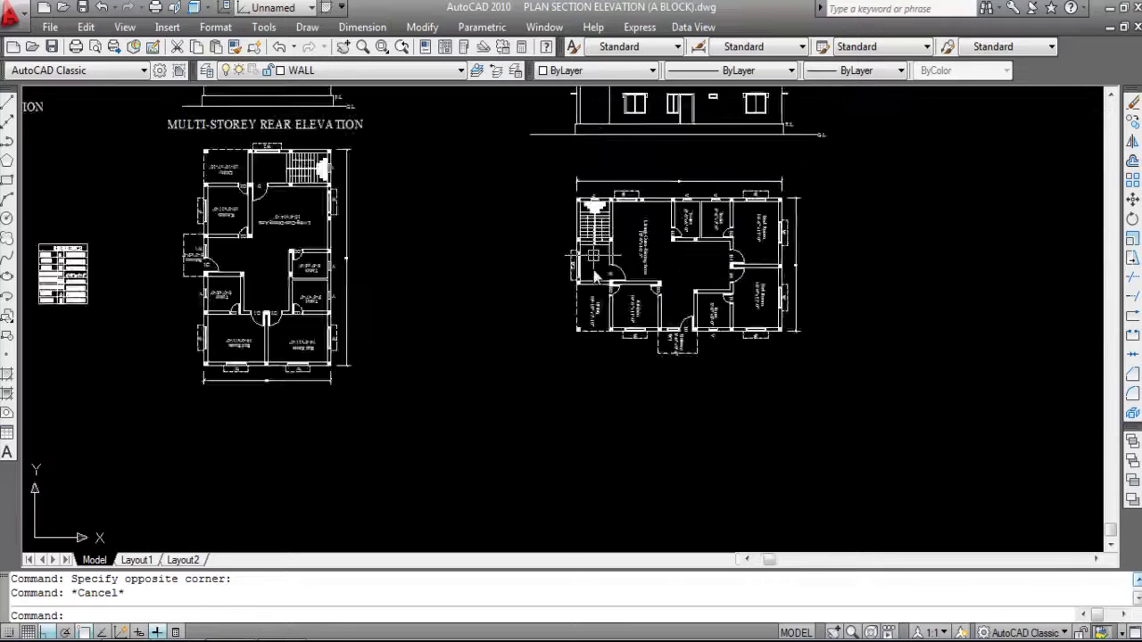
scroll(555, 156, up, 8)
scroll(557, 177, down, 5)
scroll(571, 174, up, 4)
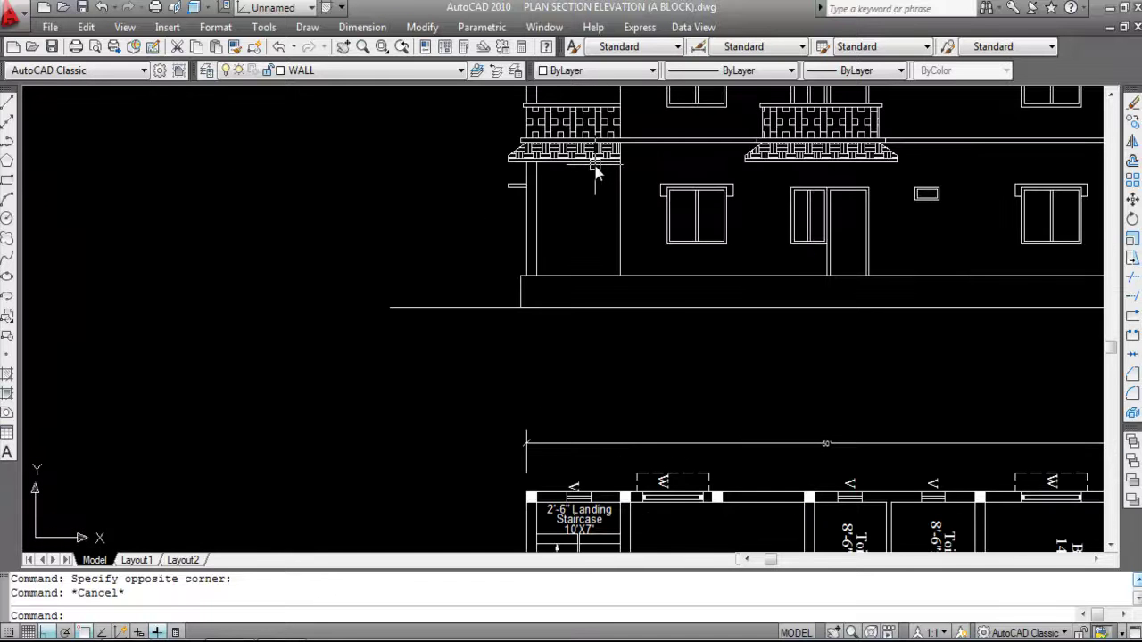
Compare the utility opening and the kitchen window W in the floor plan with the ground floor of the elevation.
scroll(562, 150, down, 5)
scroll(600, 325, up, 3)
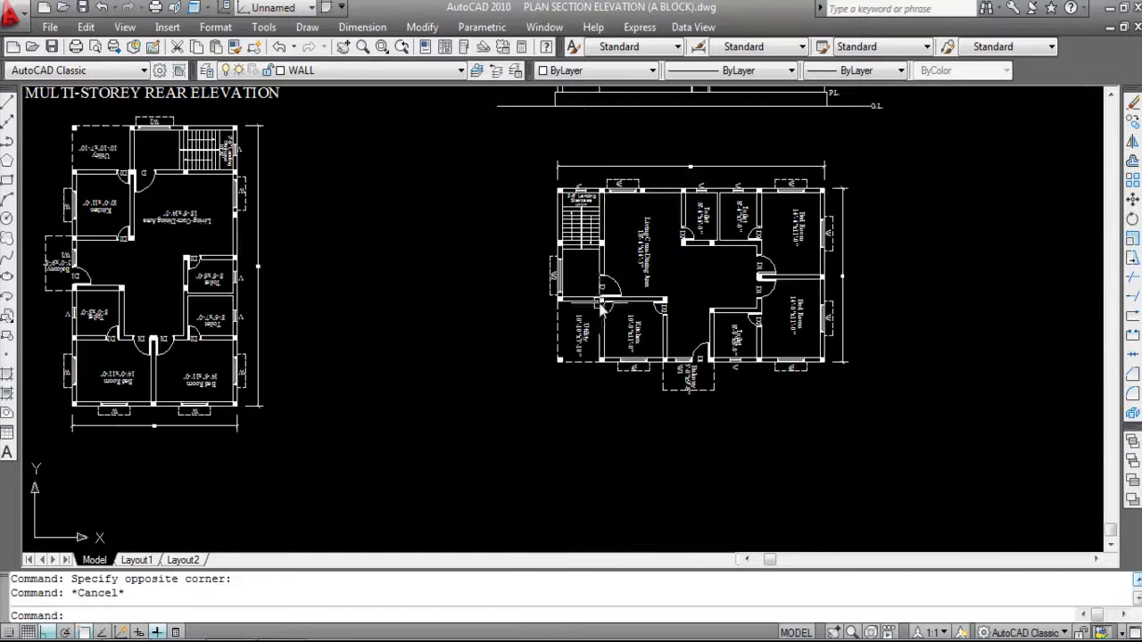
scroll(600, 378, down, 4)
scroll(616, 419, up, 4)
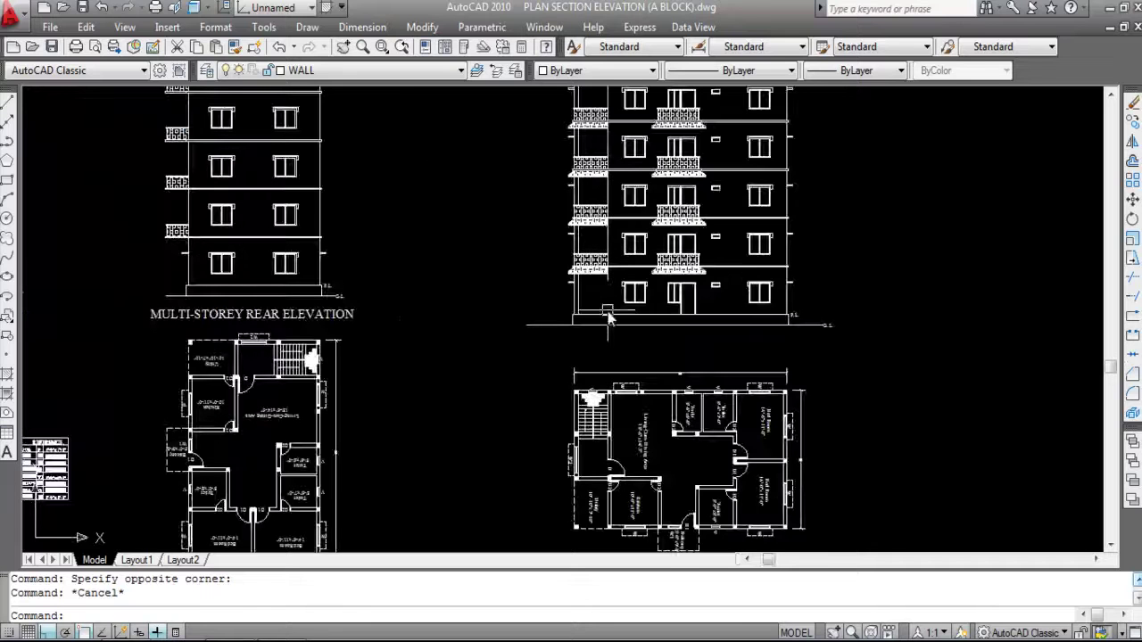
scroll(660, 527, up, 4)
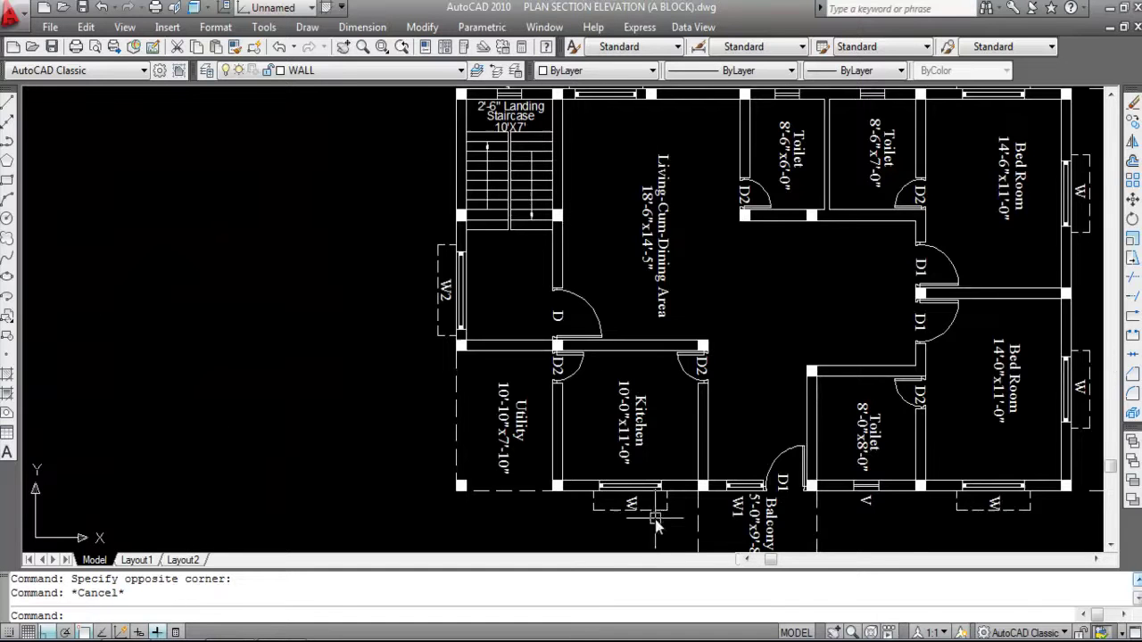
scroll(655, 519, down, 4)
scroll(653, 299, up, 4)
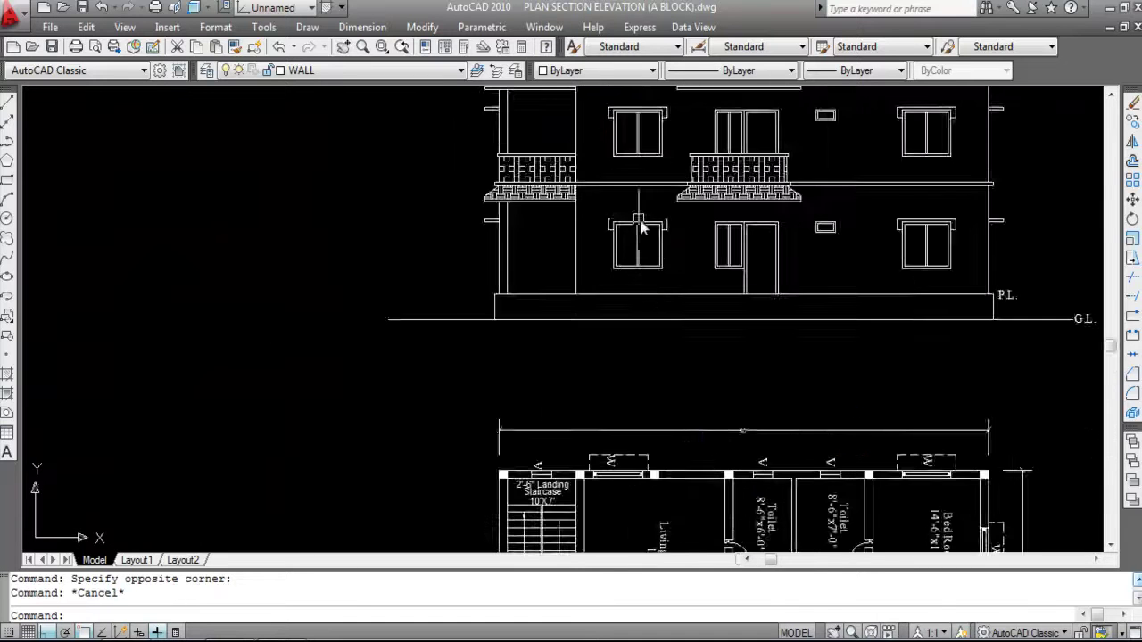
scroll(622, 224, down, 5)
scroll(670, 473, up, 5)
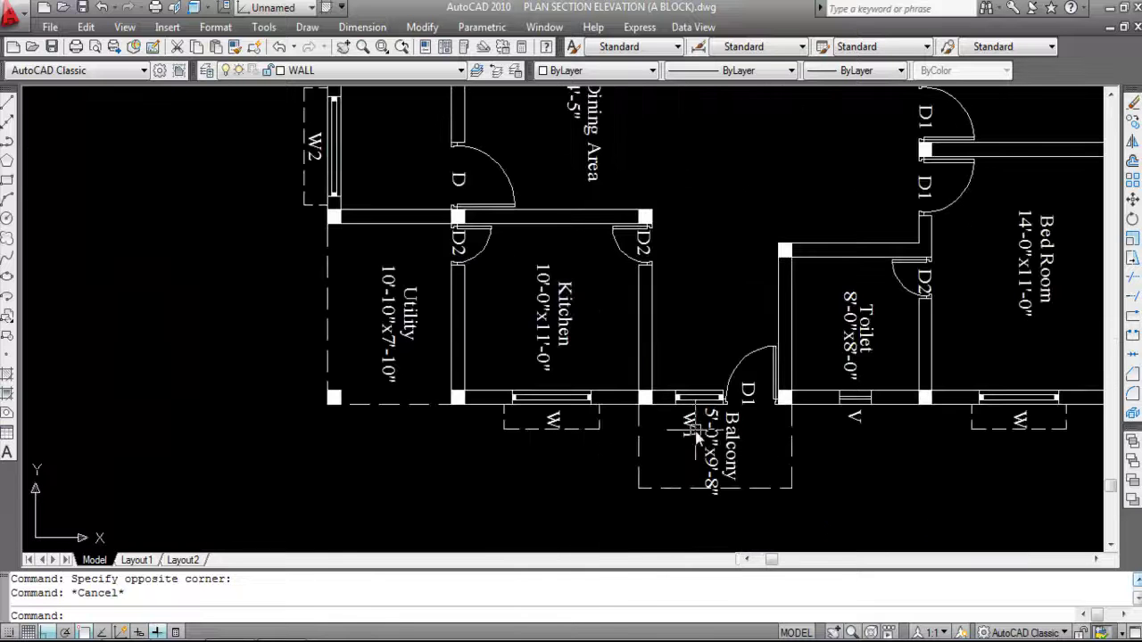
Compare balcony window W1 and door D1, toilet ventilator V and bedroom window W in the plan with the ground-floor elevation.
scroll(751, 513, down, 2)
scroll(751, 513, down, 1)
scroll(734, 120, up, 5)
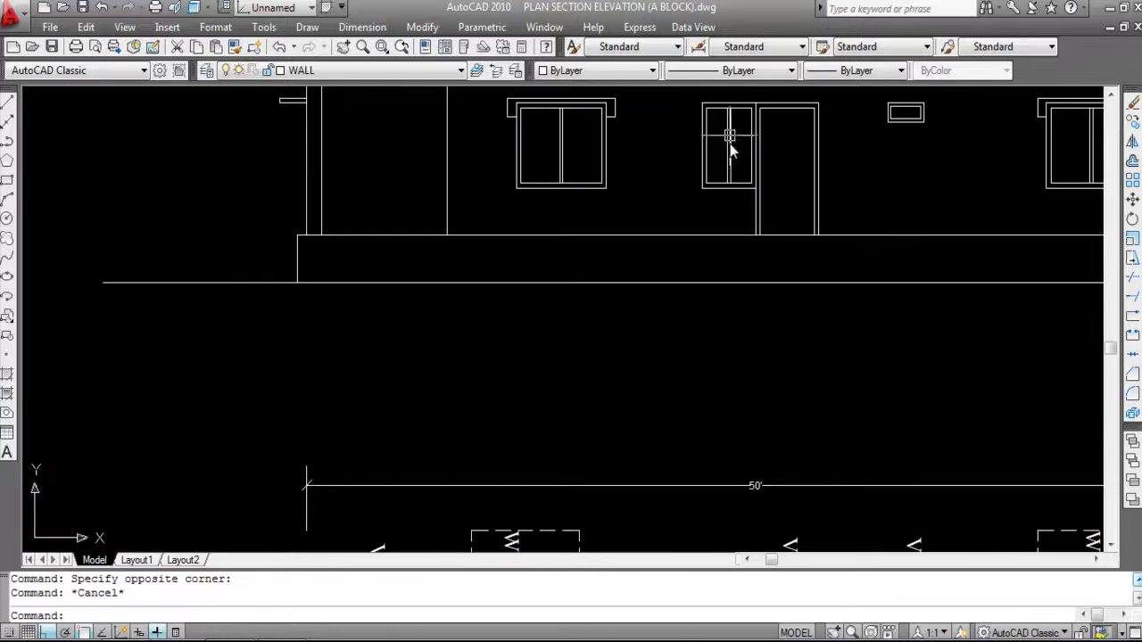
scroll(749, 175, down, 5)
scroll(801, 449, up, 5)
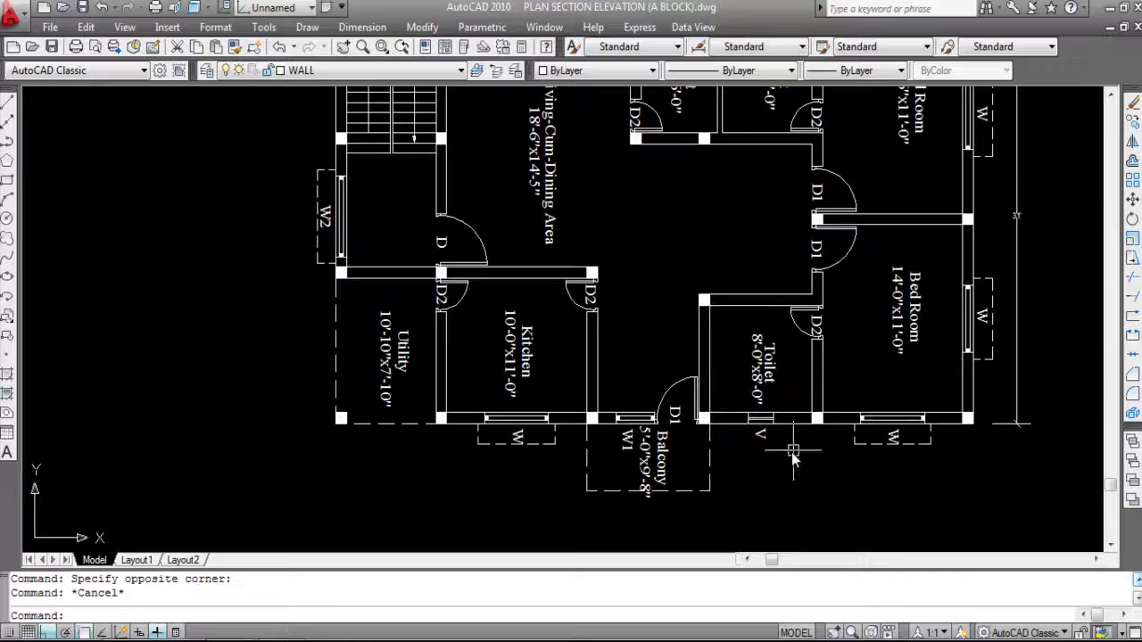
scroll(789, 473, down, 2)
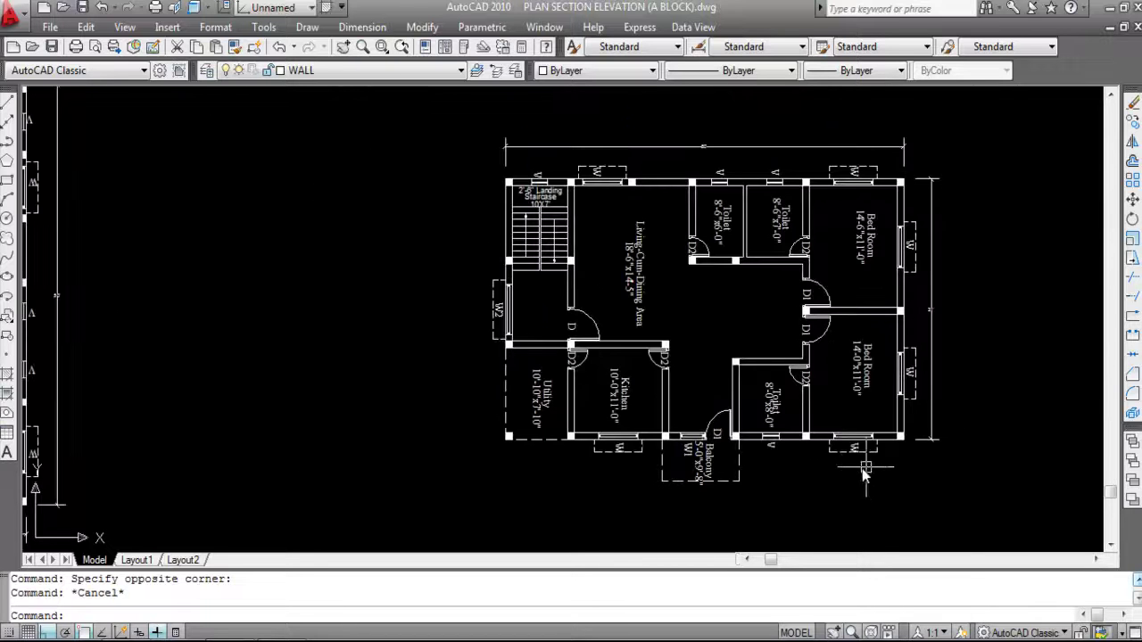
scroll(859, 467, down, 3)
scroll(821, 304, up, 6)
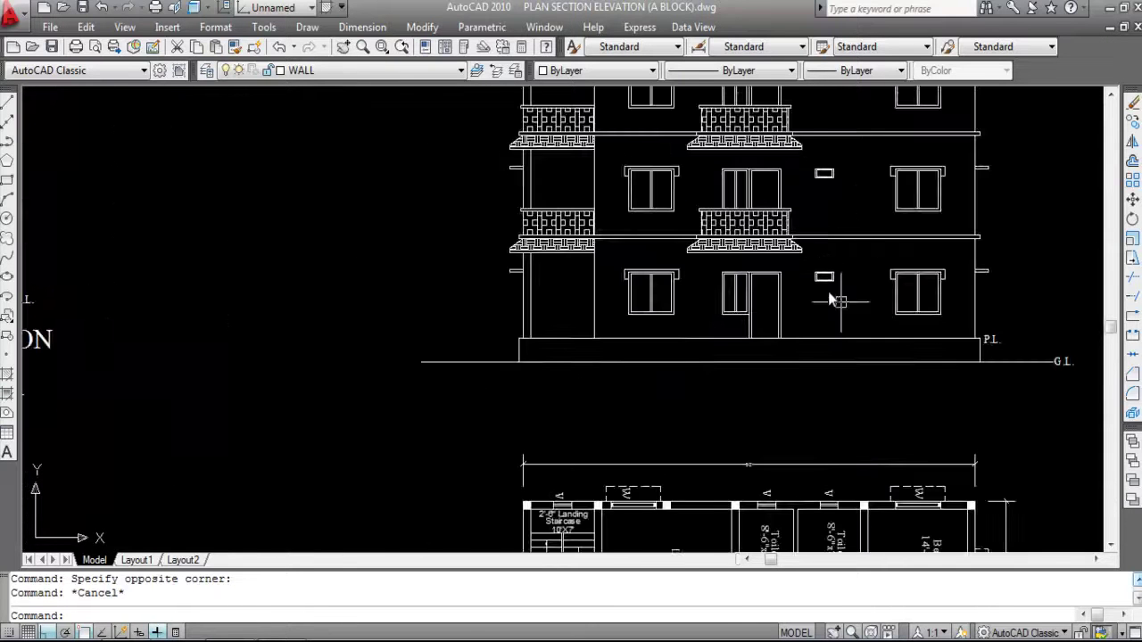
scroll(854, 298, up, 2)
scroll(736, 214, down, 3)
scroll(736, 214, down, 3)
scroll(736, 429, up, 6)
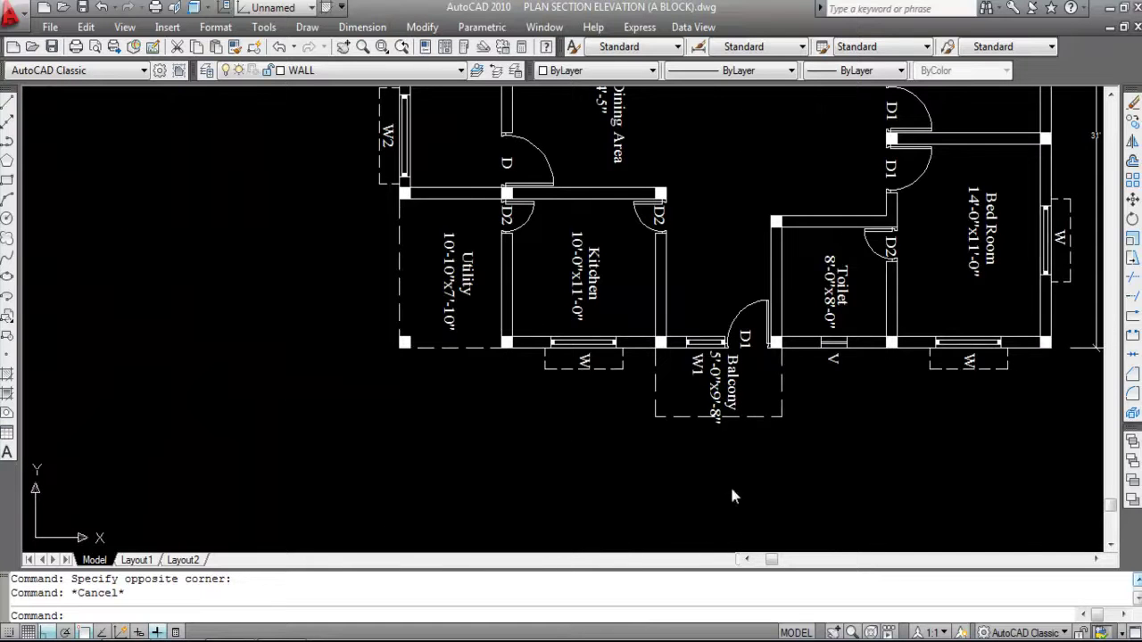
Compare the side-wall window sunshades in the floor plan with the elevation's side projections, and examine the repeated balconies and windows on the upper floors.
scroll(718, 471, down, 2)
scroll(713, 473, down, 3)
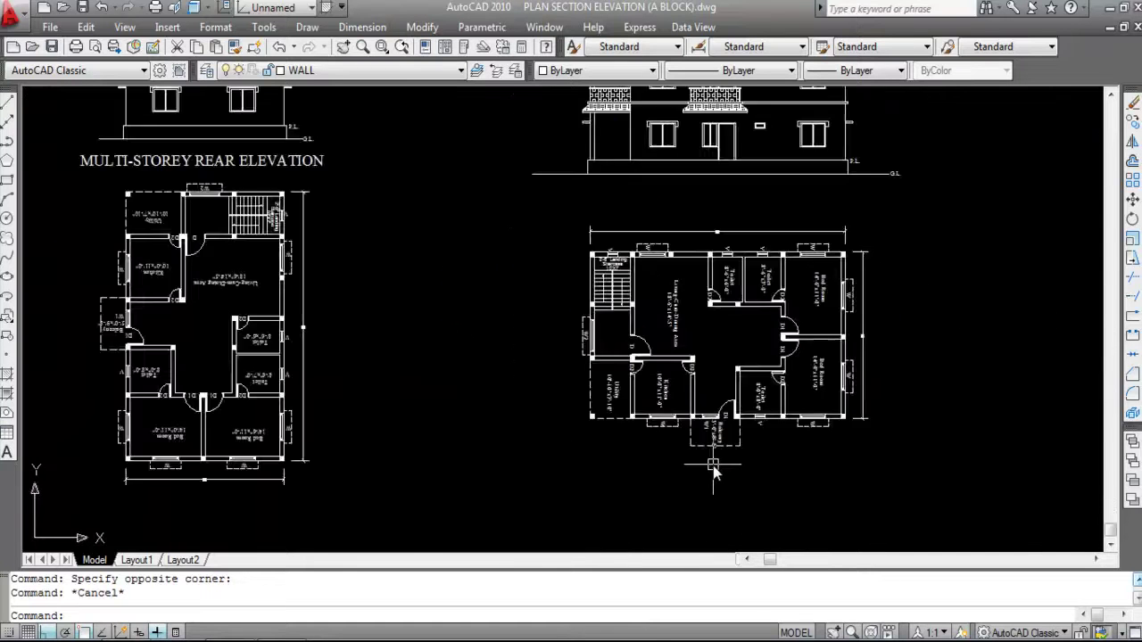
scroll(632, 257, up, 8)
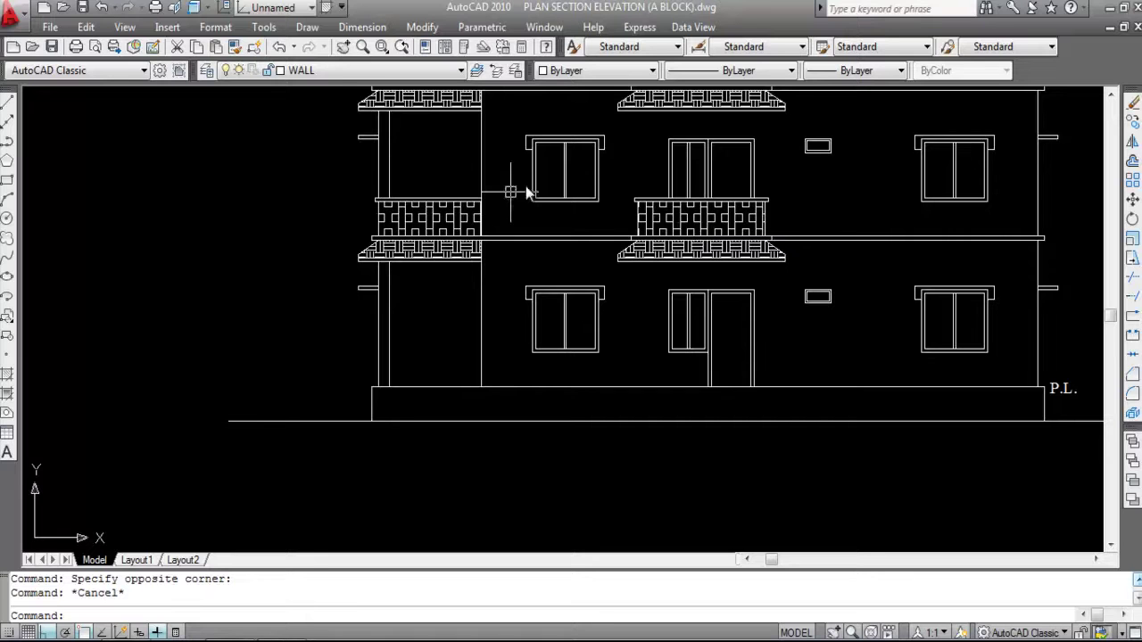
scroll(581, 184, down, 5)
scroll(656, 383, up, 4)
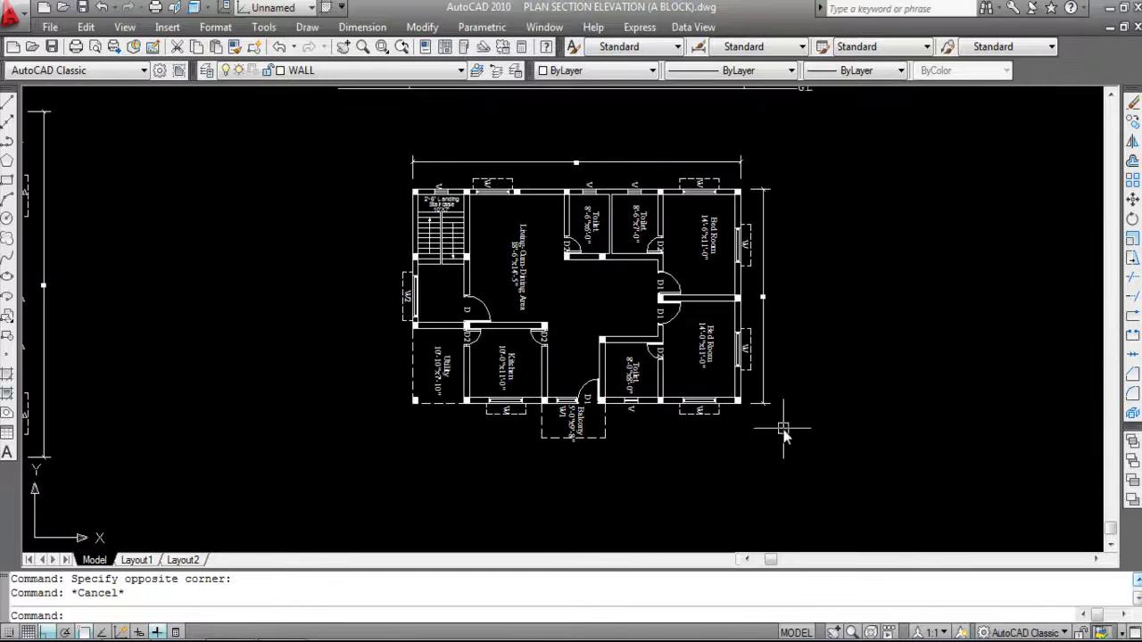
scroll(748, 466, up, 4)
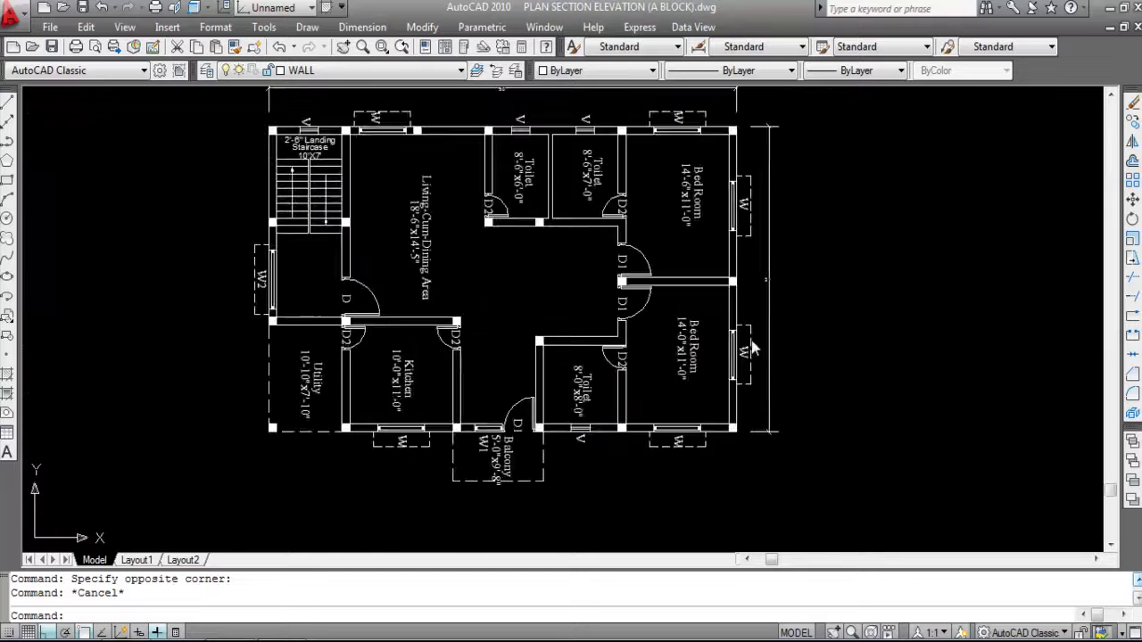
scroll(779, 411, down, 2)
scroll(561, 289, down, 5)
scroll(560, 289, up, 5)
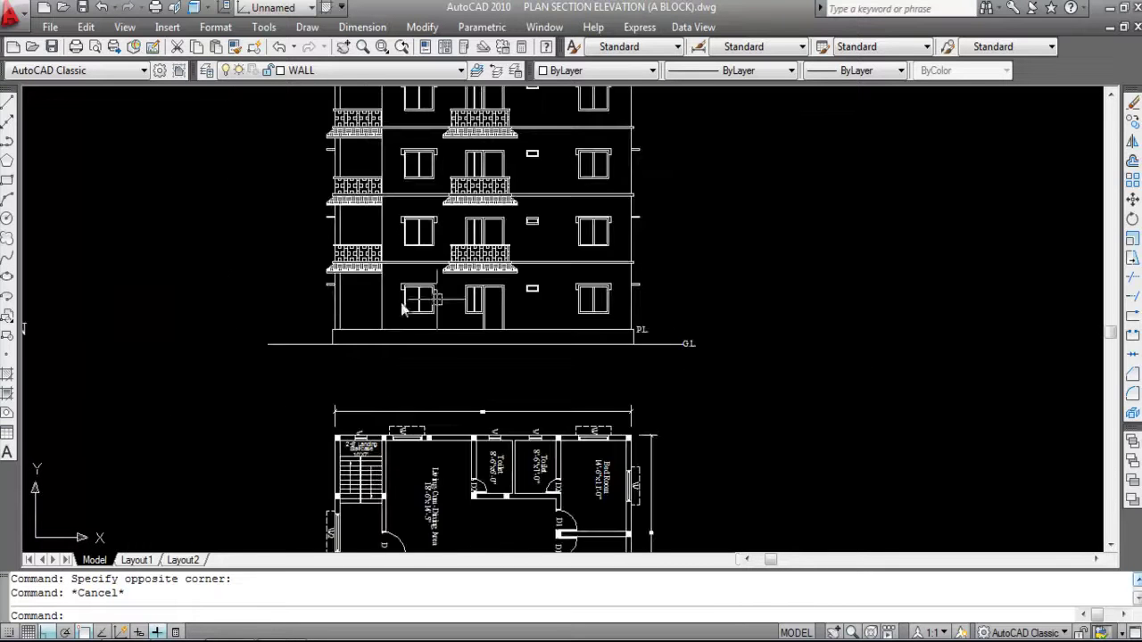
scroll(323, 279, up, 3)
scroll(587, 309, down, 4)
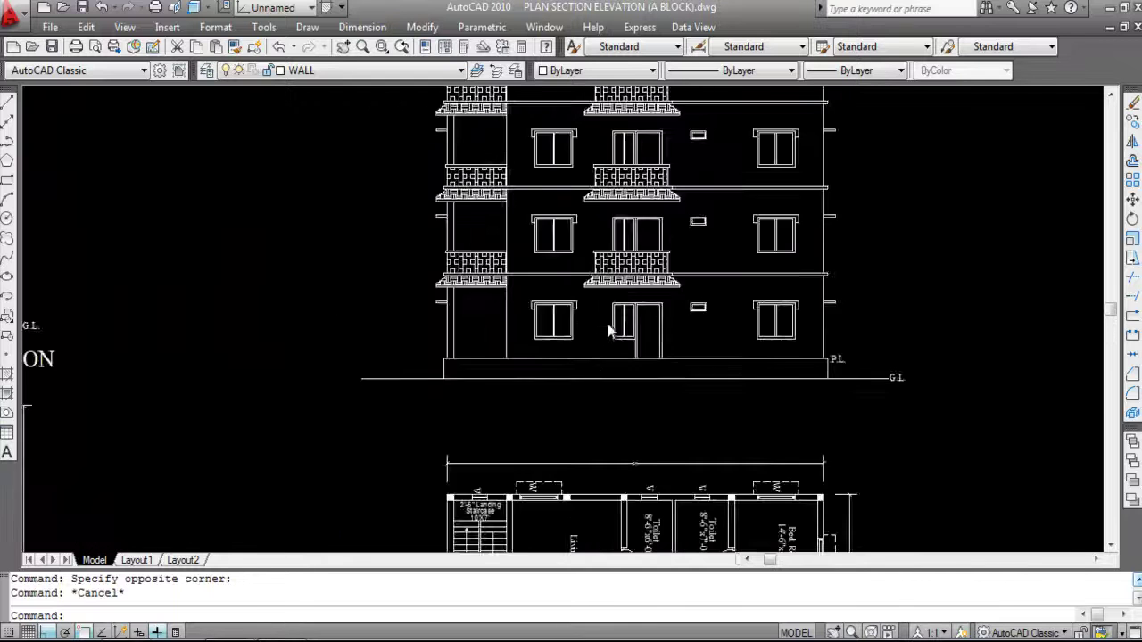
scroll(691, 264, up, 3)
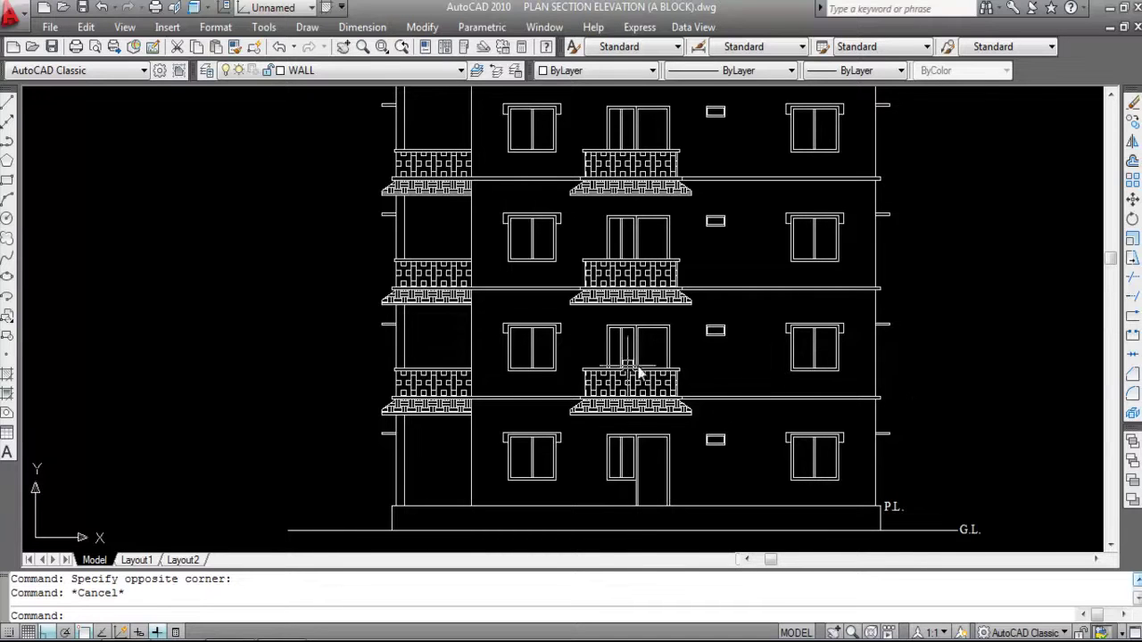
Examine a typical upper-floor balcony with its window and door, and the side elevation as a whole.
scroll(616, 384, up, 2)
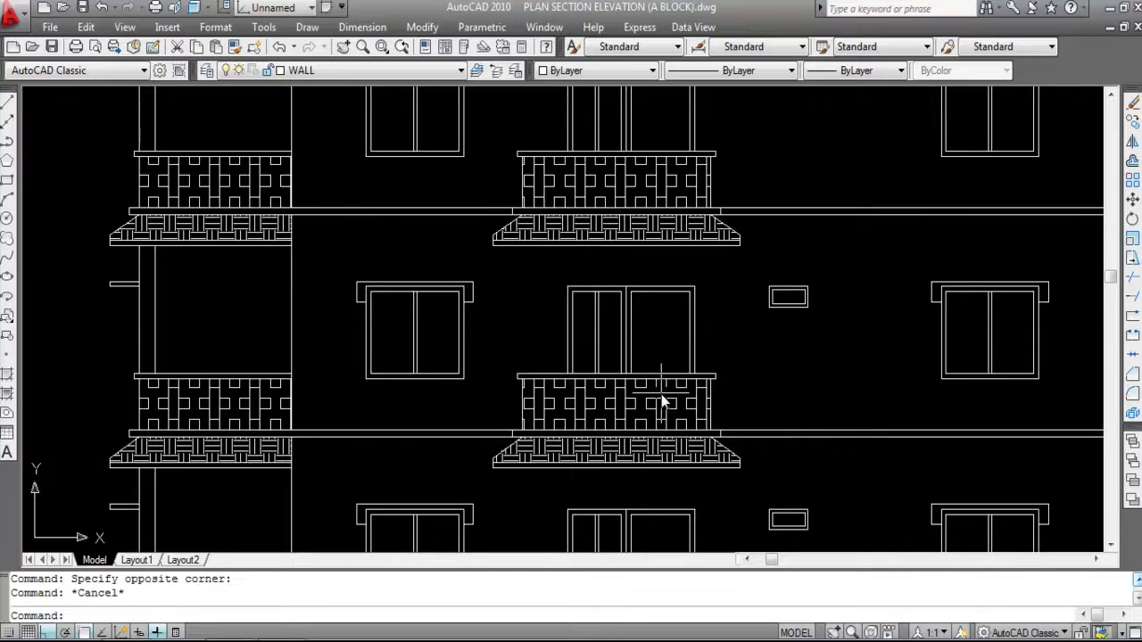
scroll(660, 383, up, 2)
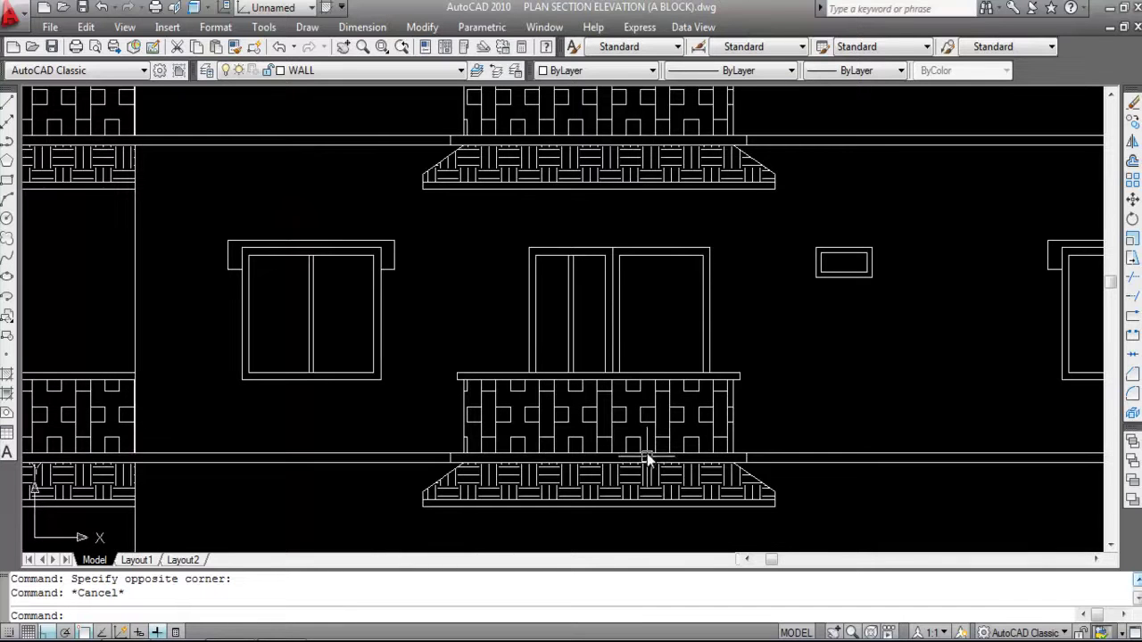
click(744, 348)
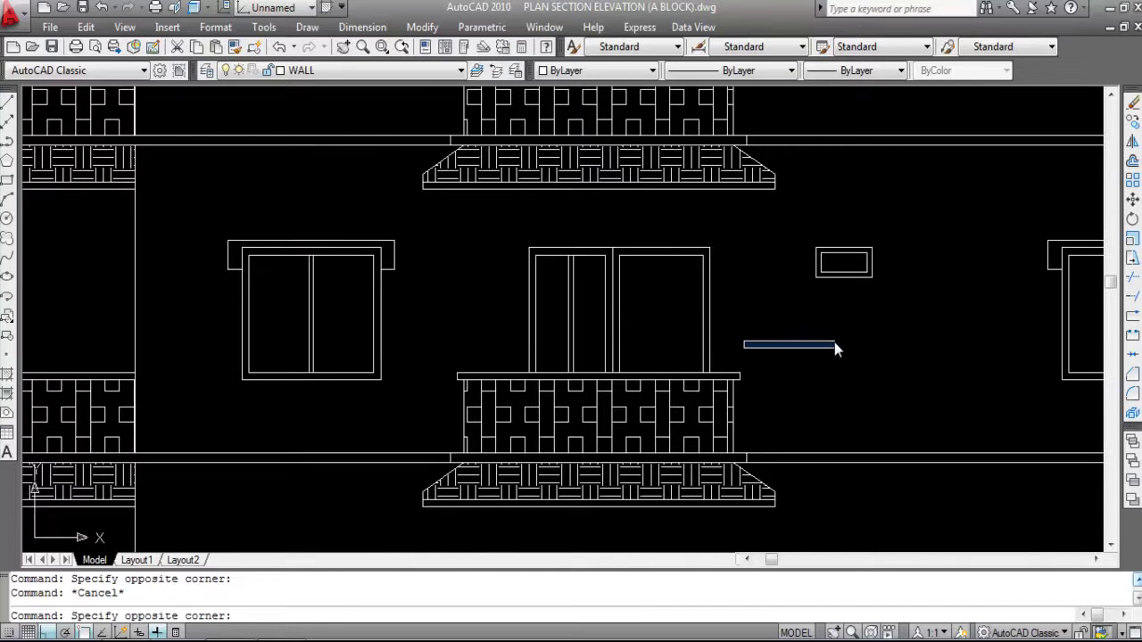
key(Escape)
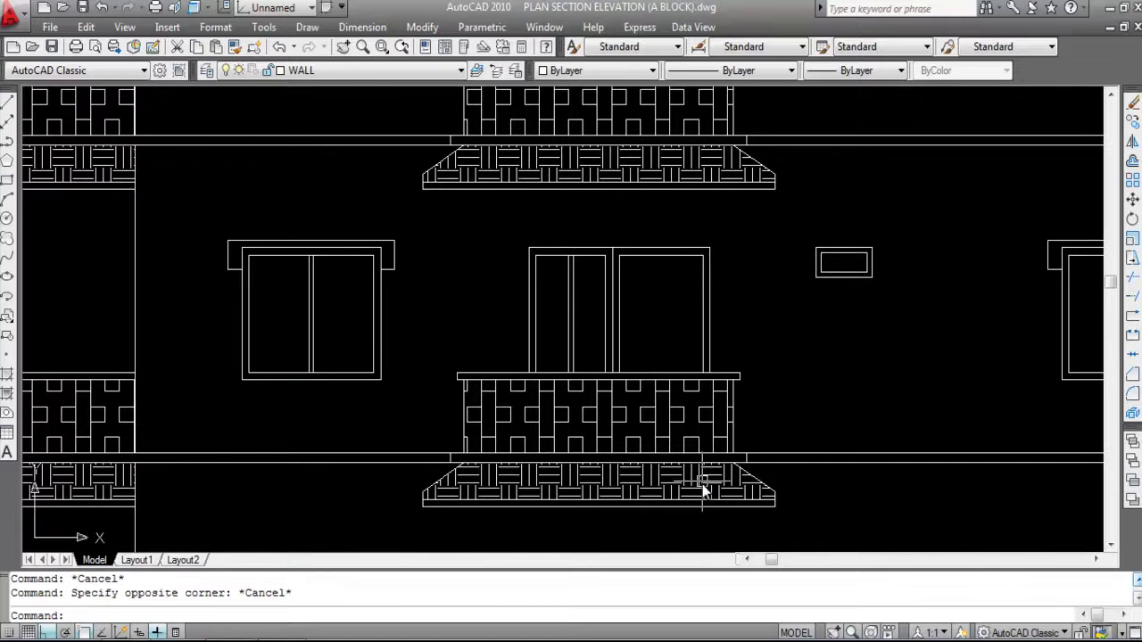
scroll(691, 472, down, 2)
scroll(711, 396, down, 3)
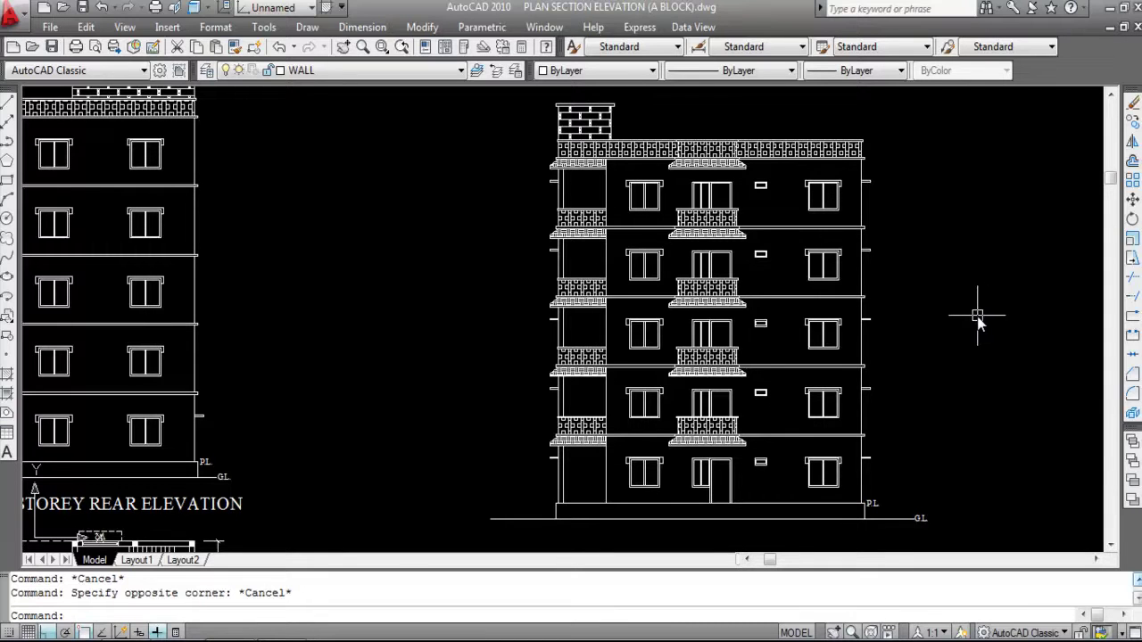
scroll(977, 321, down, 1)
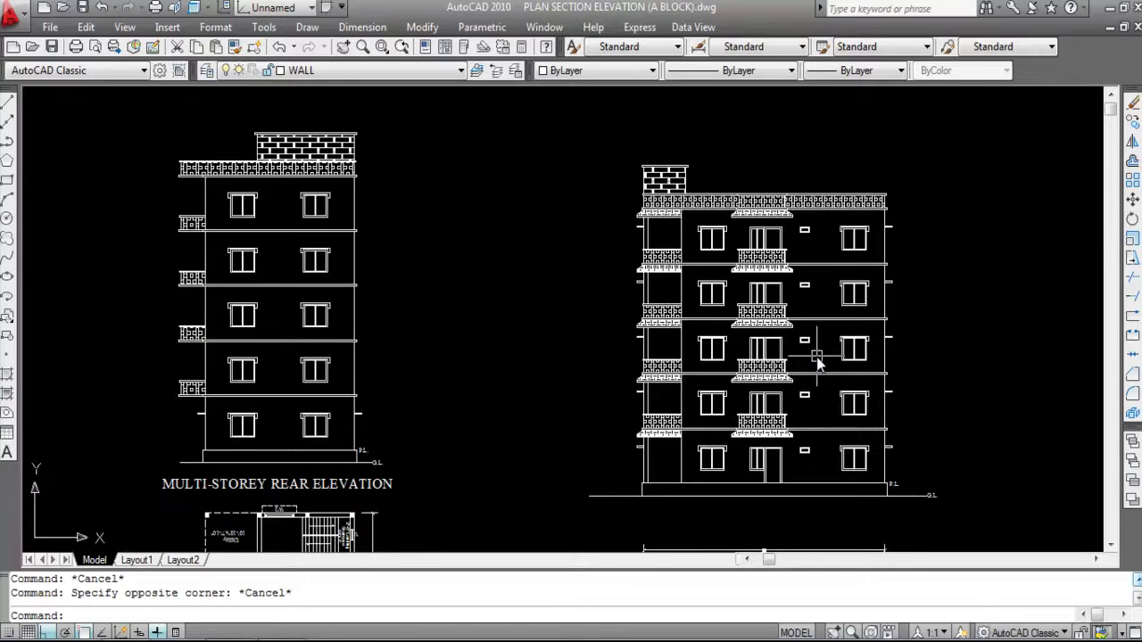
Compare the rear elevation's rooftop staircase room and parapet with the staircase area of the floor plan below it.
scroll(928, 248, down, 2)
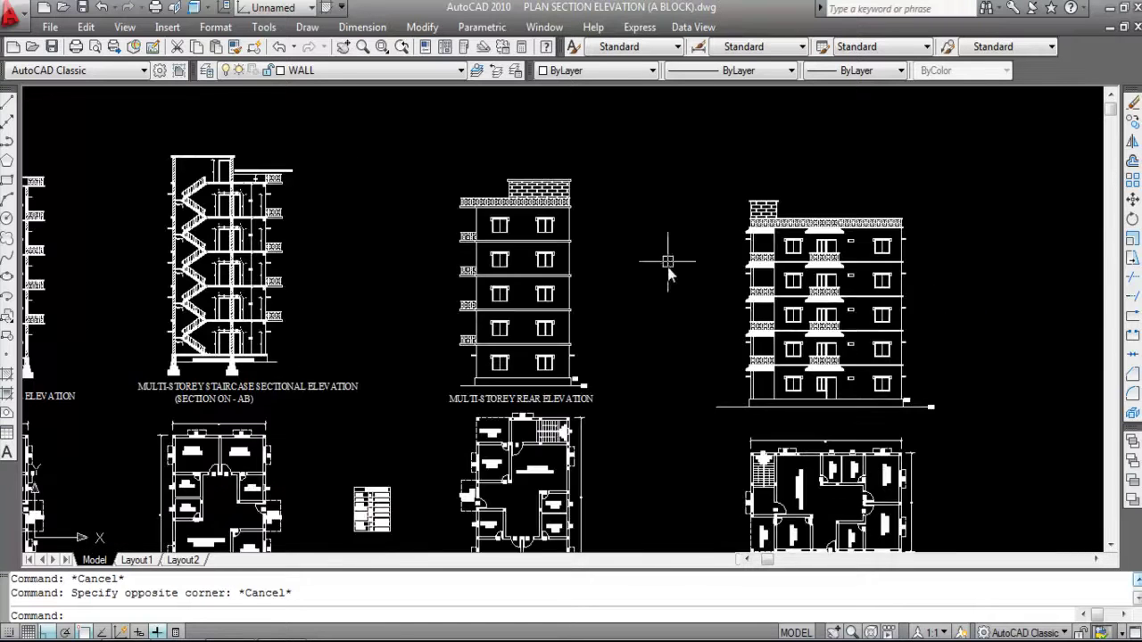
scroll(553, 403, up, 3)
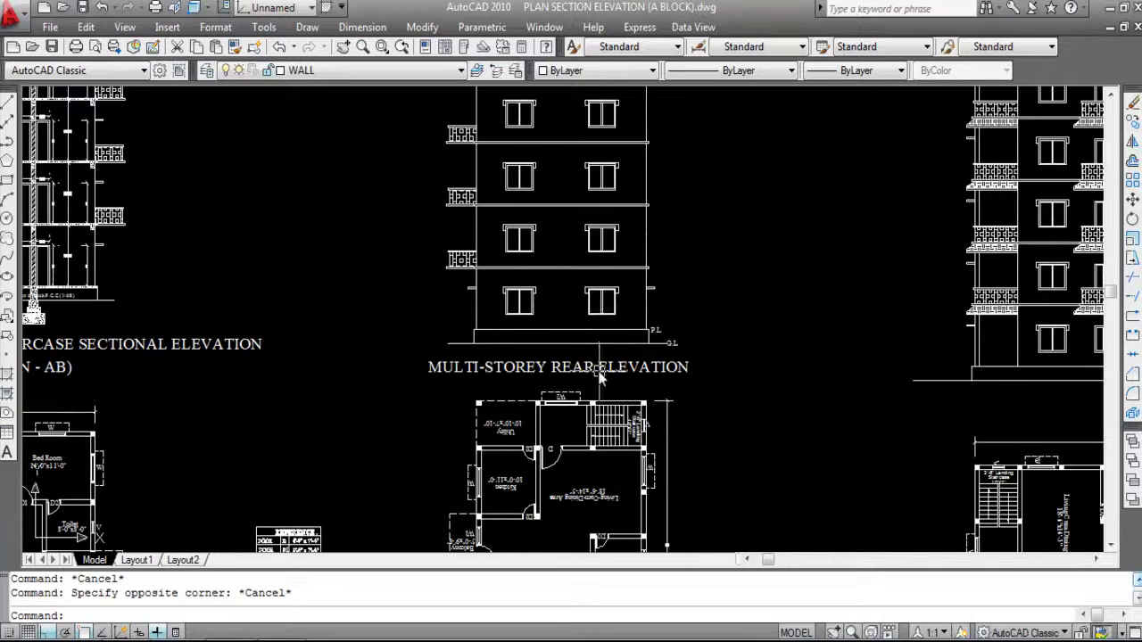
scroll(605, 372, down, 3)
scroll(578, 407, up, 4)
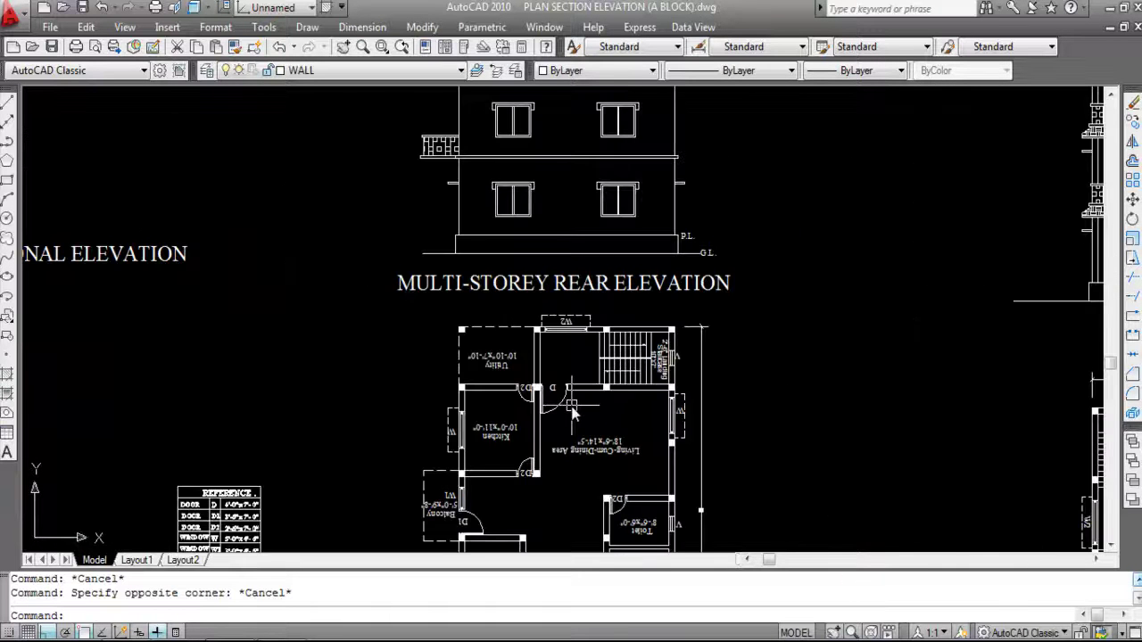
scroll(577, 408, up, 3)
scroll(616, 419, down, 2)
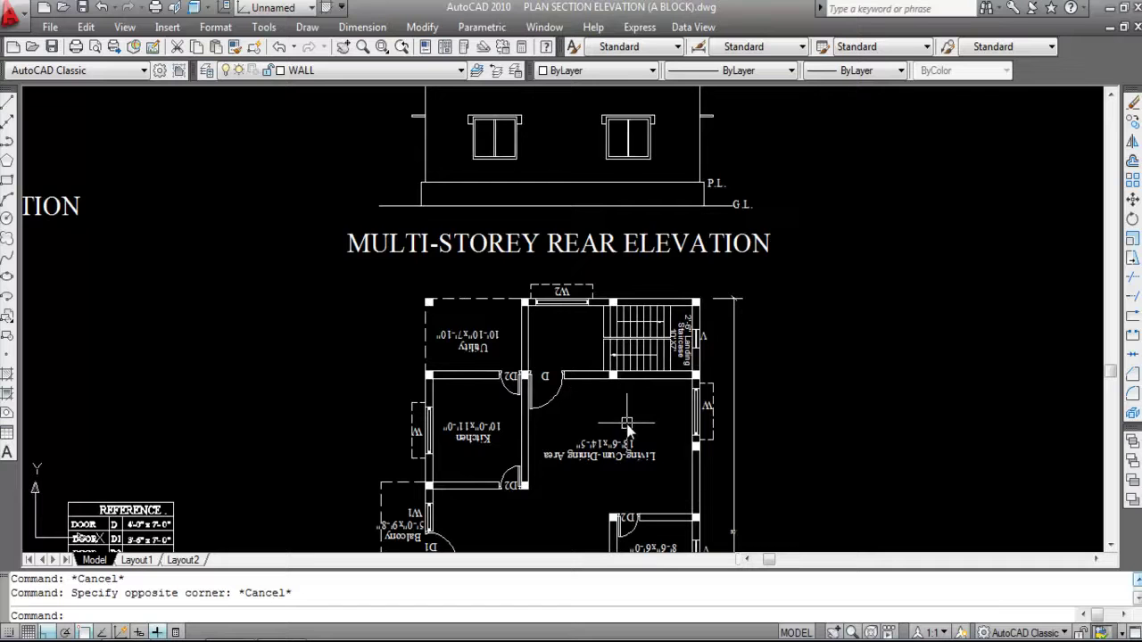
scroll(599, 419, down, 4)
scroll(622, 305, up, 5)
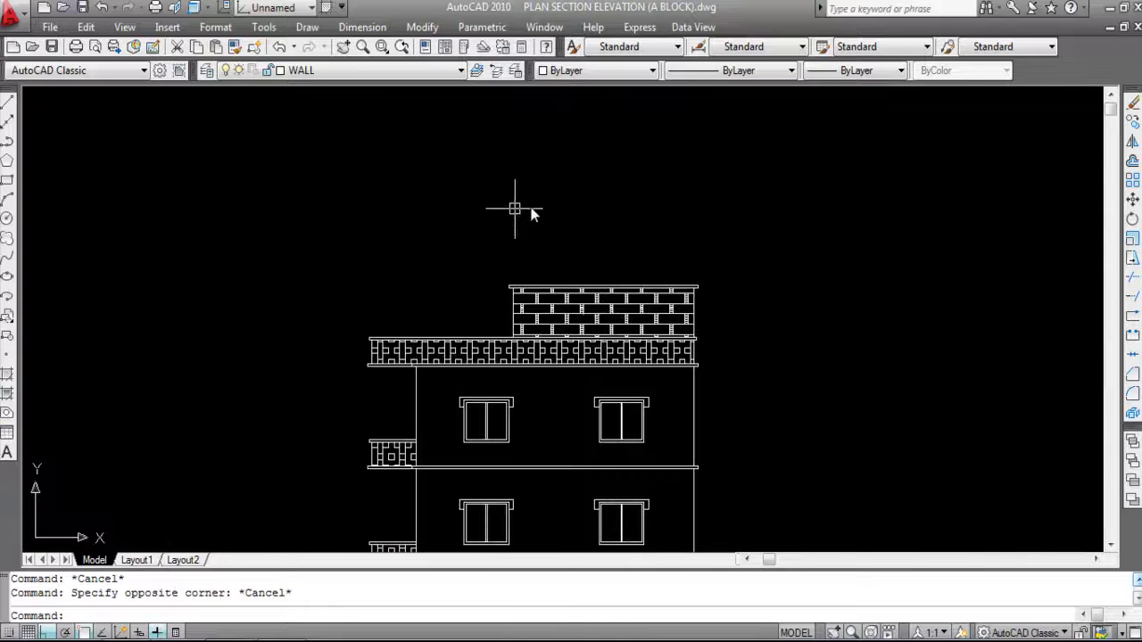
scroll(535, 215, down, 4)
scroll(571, 406, up, 4)
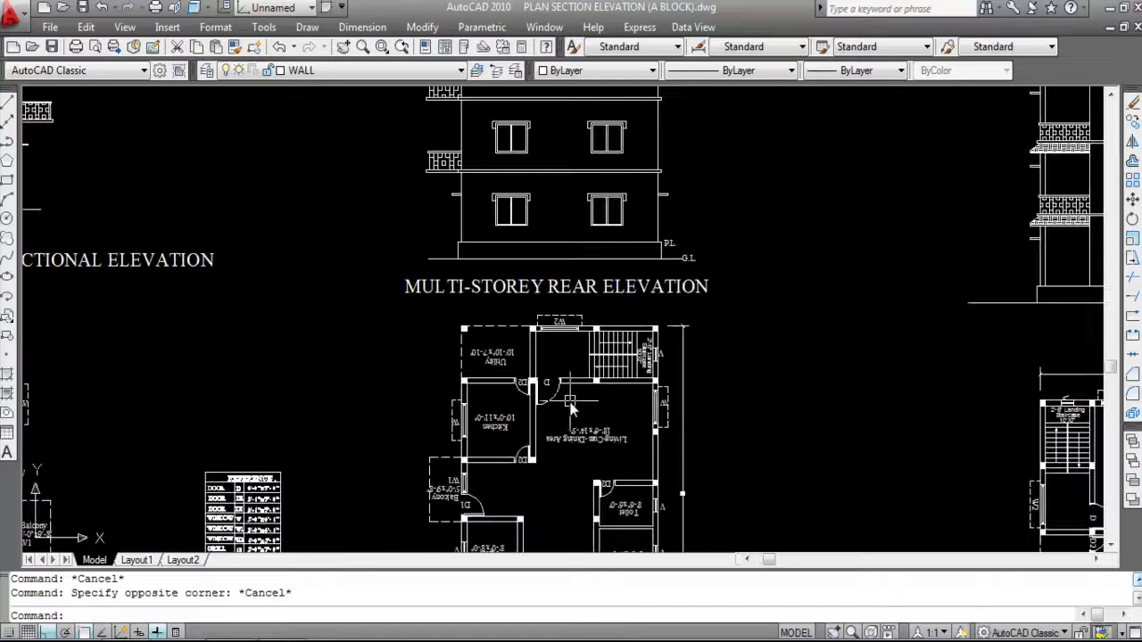
scroll(557, 402, down, 4)
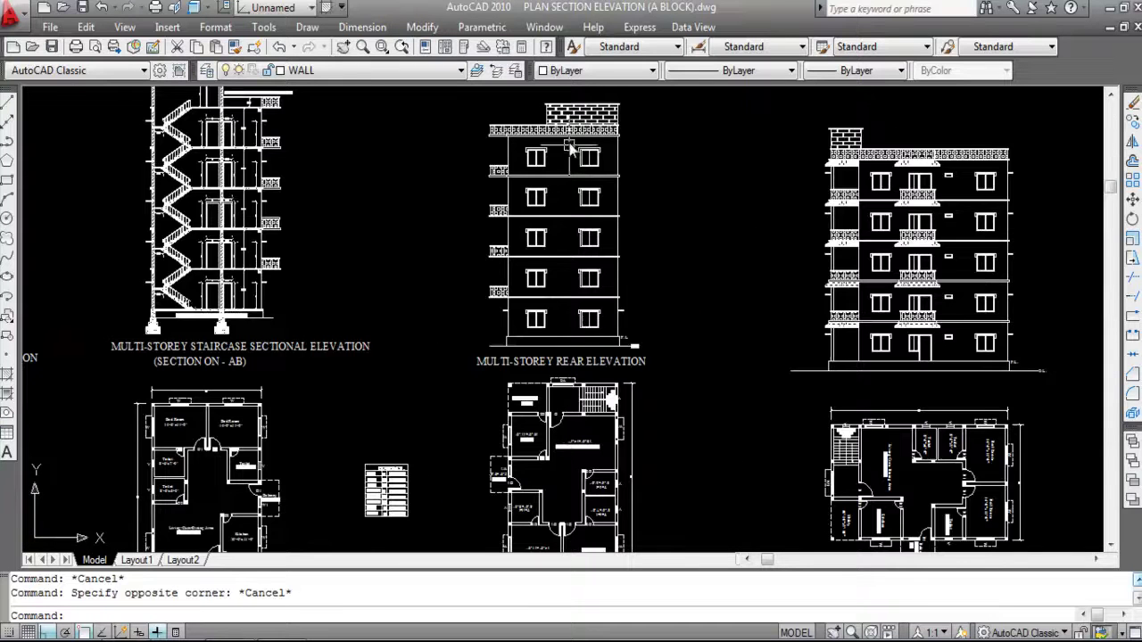
scroll(564, 116, up, 4)
scroll(569, 119, down, 4)
scroll(560, 379, up, 4)
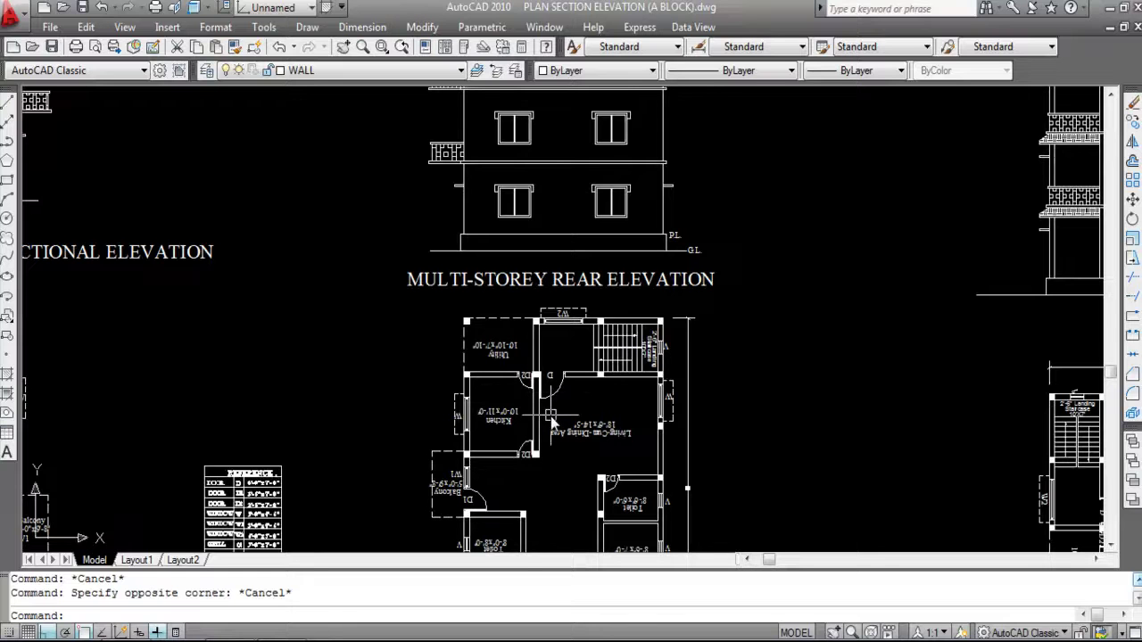
scroll(553, 398, down, 4)
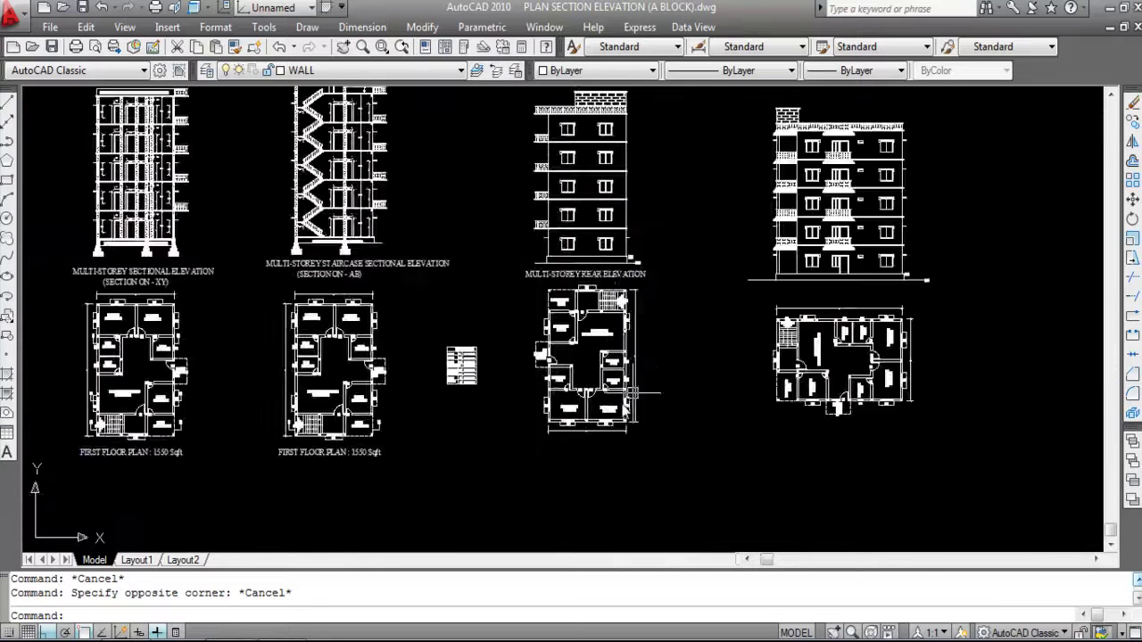
Locate door D beside the staircase in the rear floor plan and compare its position with the rooftop staircase room.
scroll(624, 366, up, 5)
scroll(640, 475, down, 2)
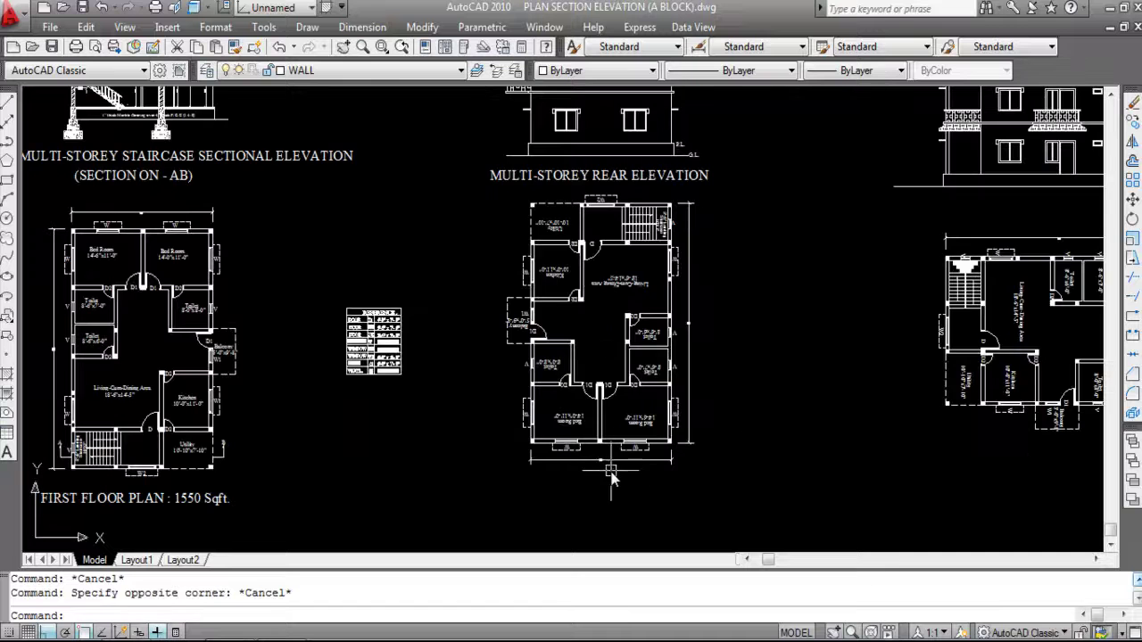
scroll(616, 278, up, 2)
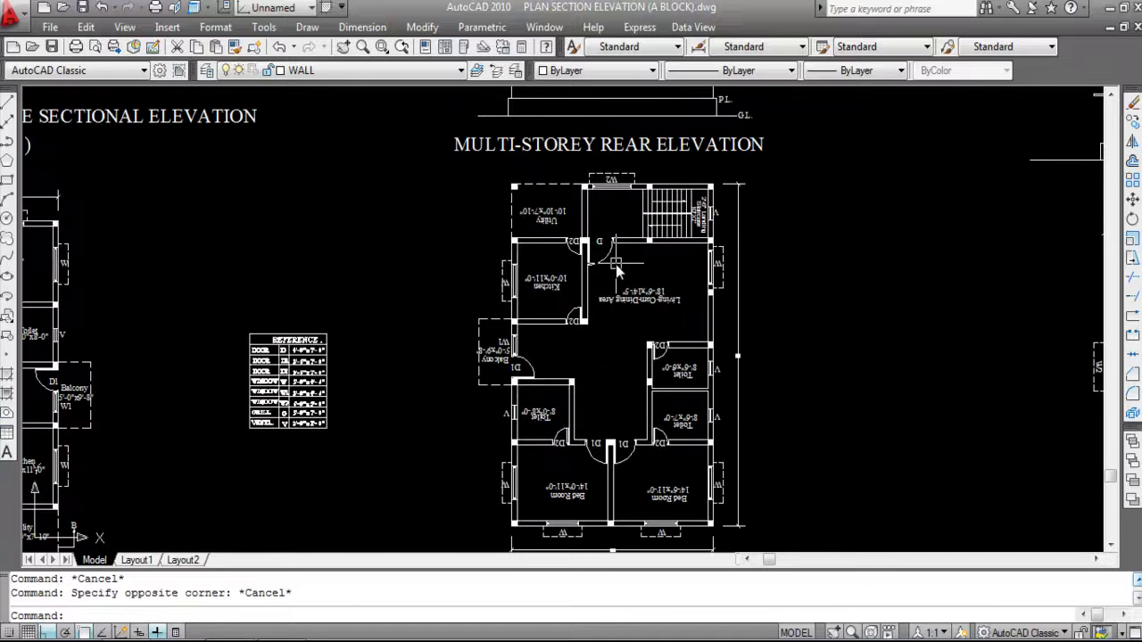
scroll(582, 201, up, 2)
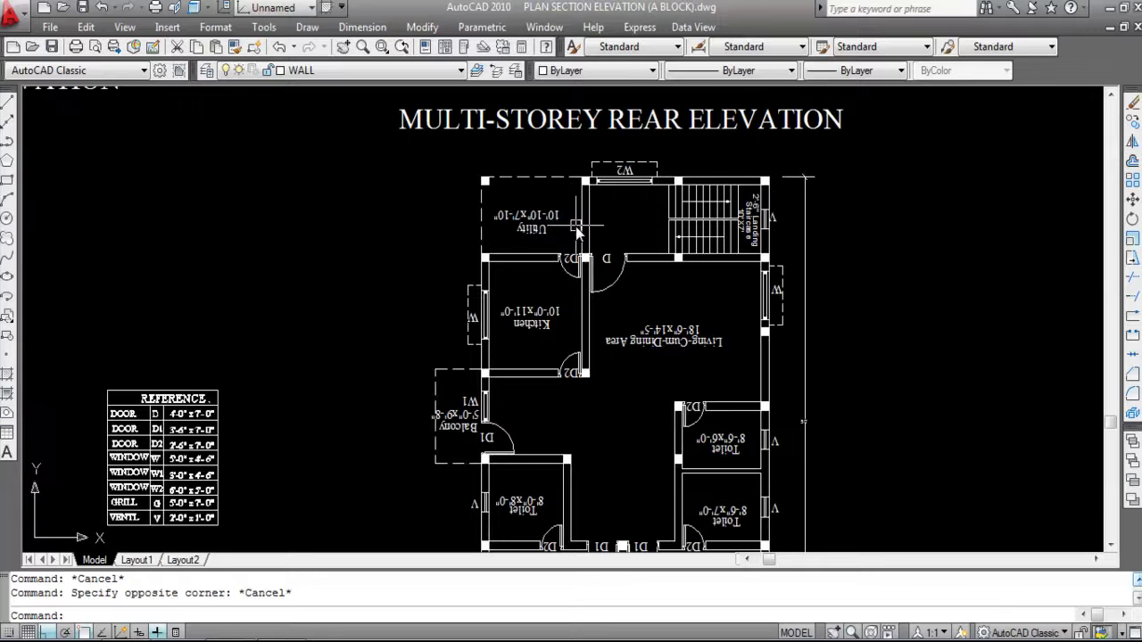
scroll(657, 433, down, 4)
scroll(660, 201, up, 4)
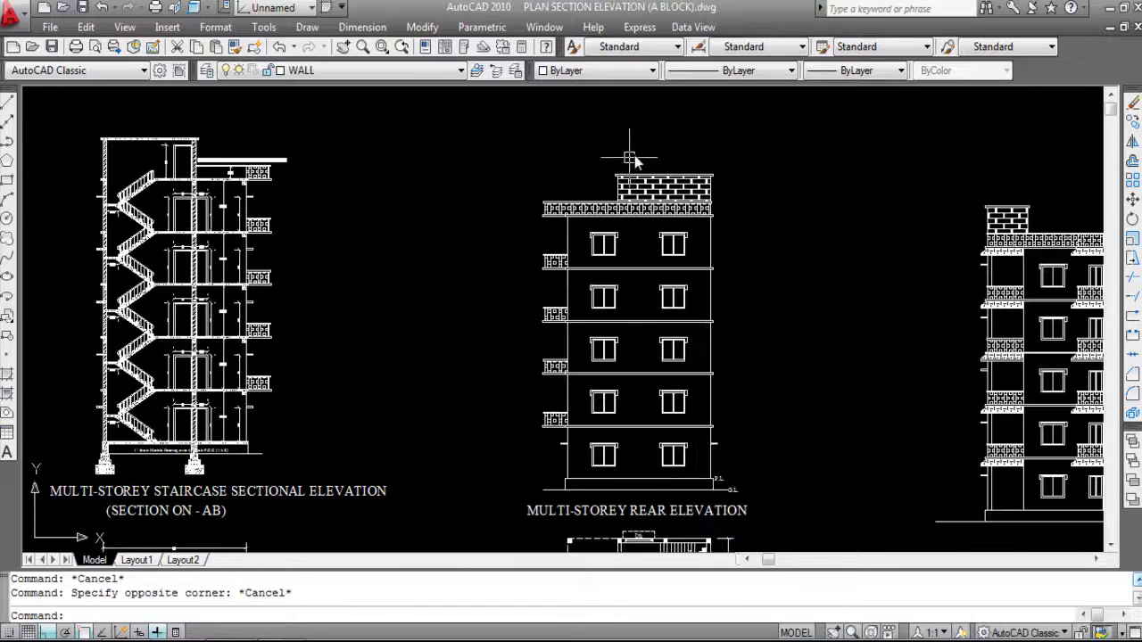
scroll(627, 159, down, 3)
scroll(660, 411, up, 4)
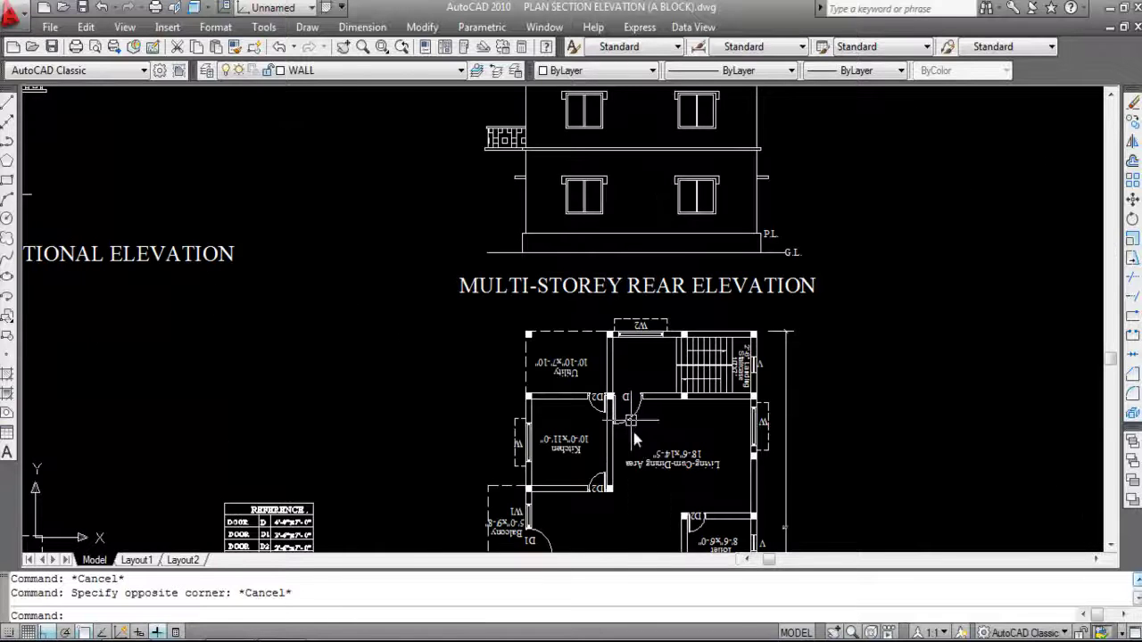
scroll(644, 508, down, 5)
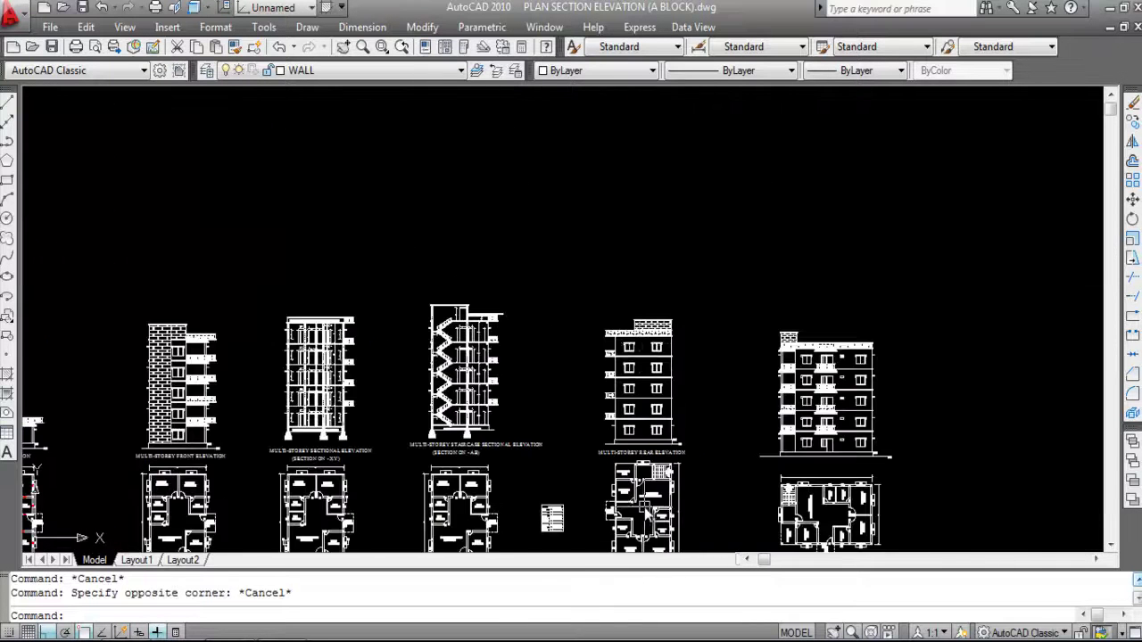
scroll(643, 357, up, 3)
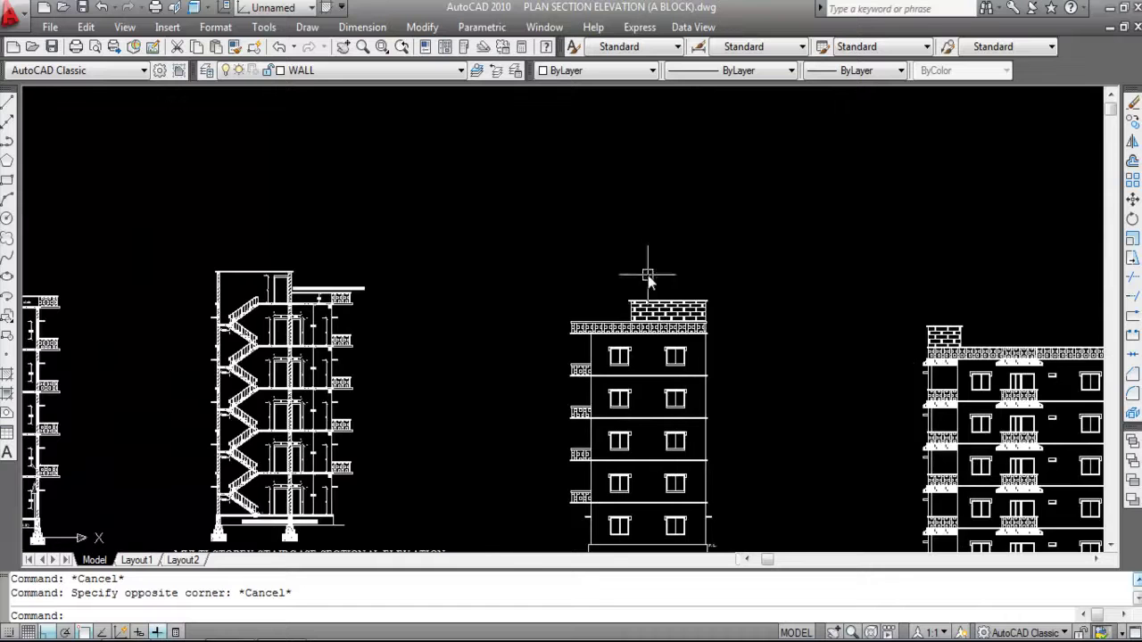
scroll(655, 299, down, 3)
scroll(656, 464, up, 5)
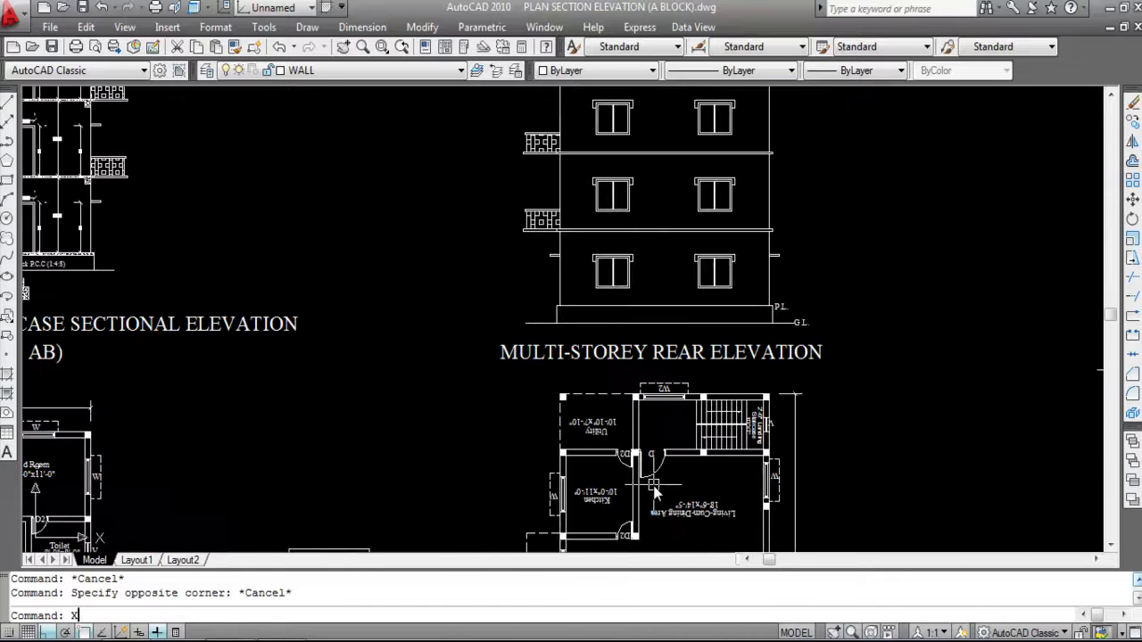
Draw vertical construction lines through both sides of the door D opening in the rear plan, extending up through the rear elevation.
key(Return)
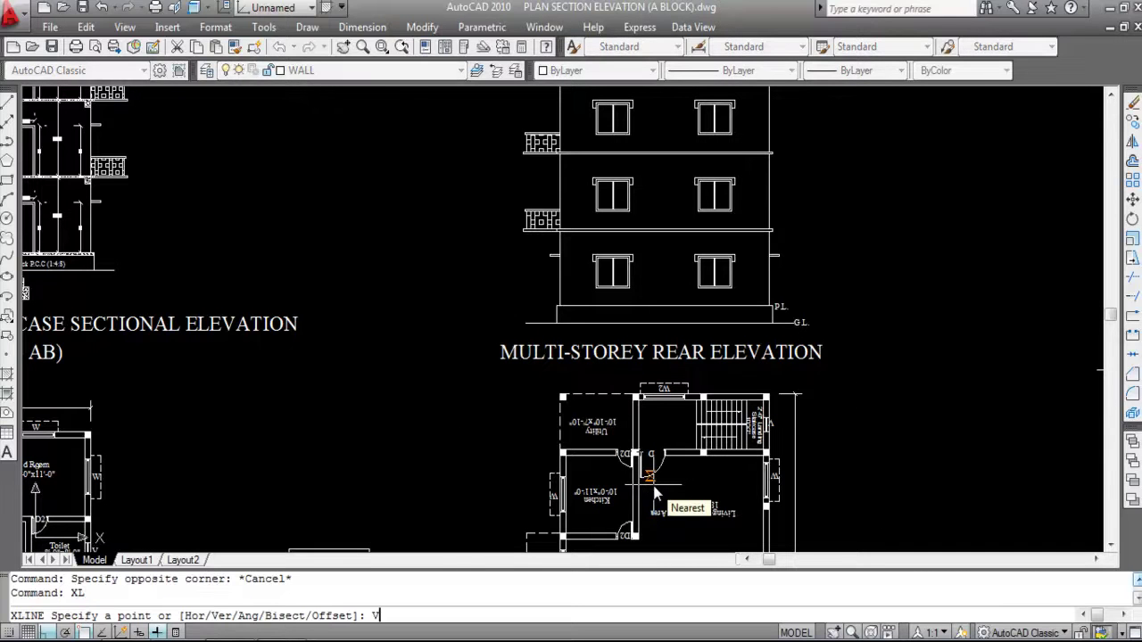
key(Return)
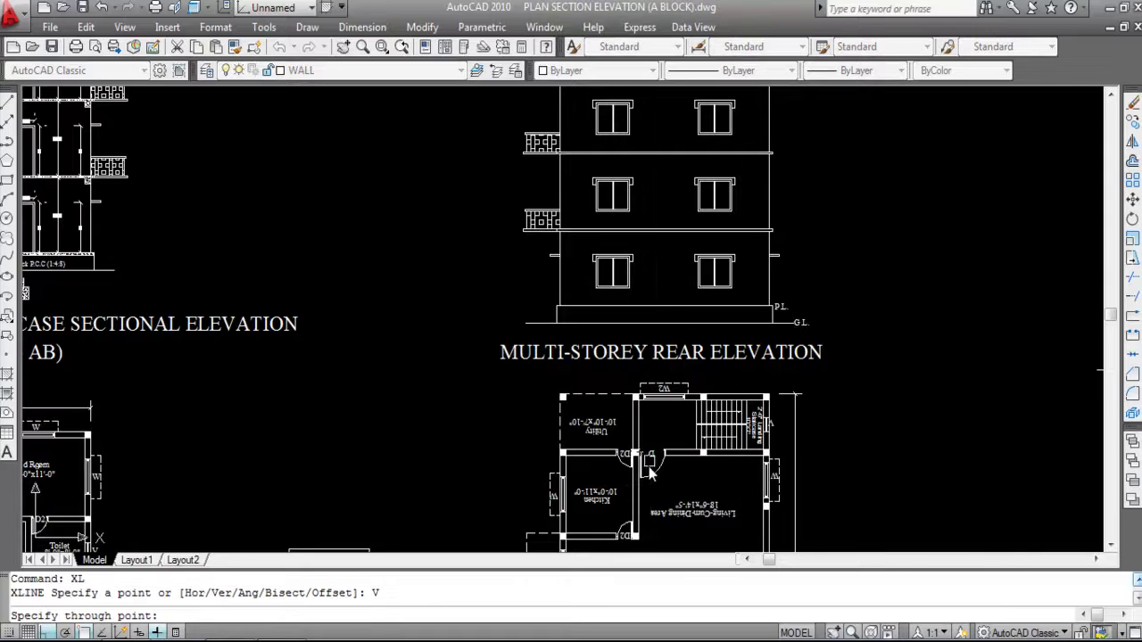
scroll(643, 482, up, 5)
scroll(629, 429, up, 2)
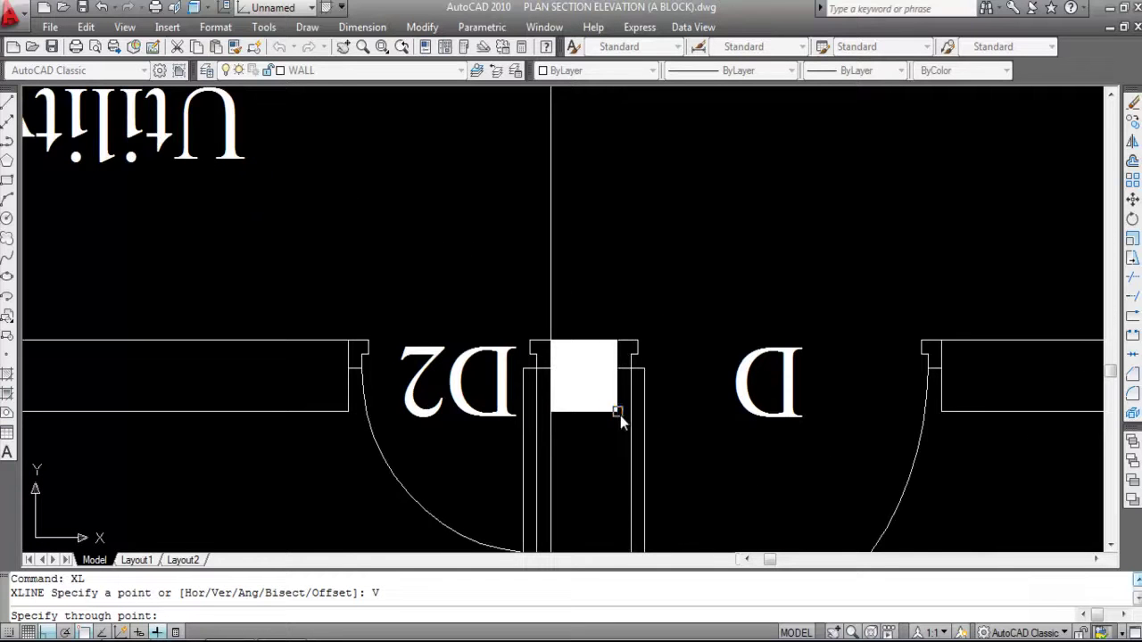
click(619, 415)
click(941, 412)
scroll(670, 387, down, 6)
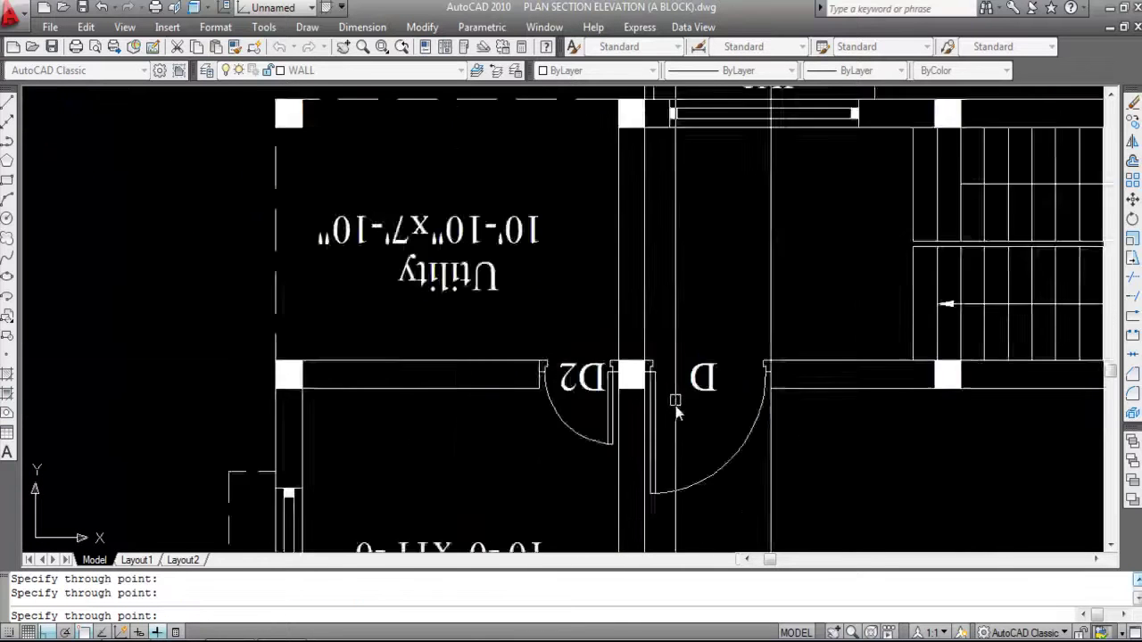
scroll(732, 217, down, 2)
scroll(714, 285, up, 8)
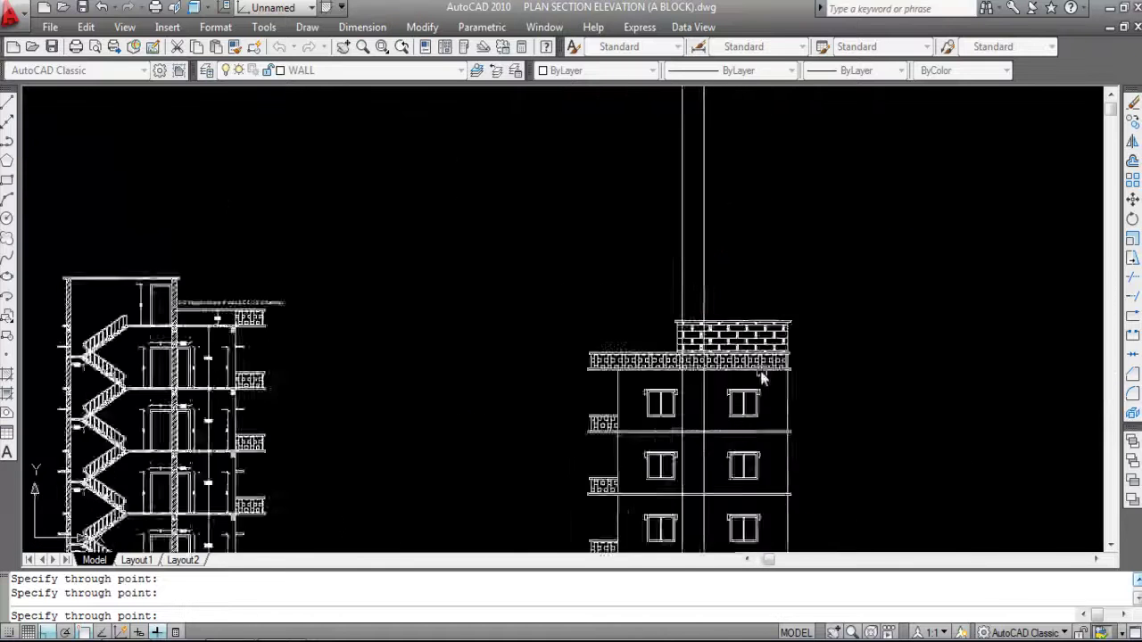
key(Escape)
Offset the rear elevation's roof slab line 7' upward across the staircase room as the door's height line.
scroll(700, 381, up, 2)
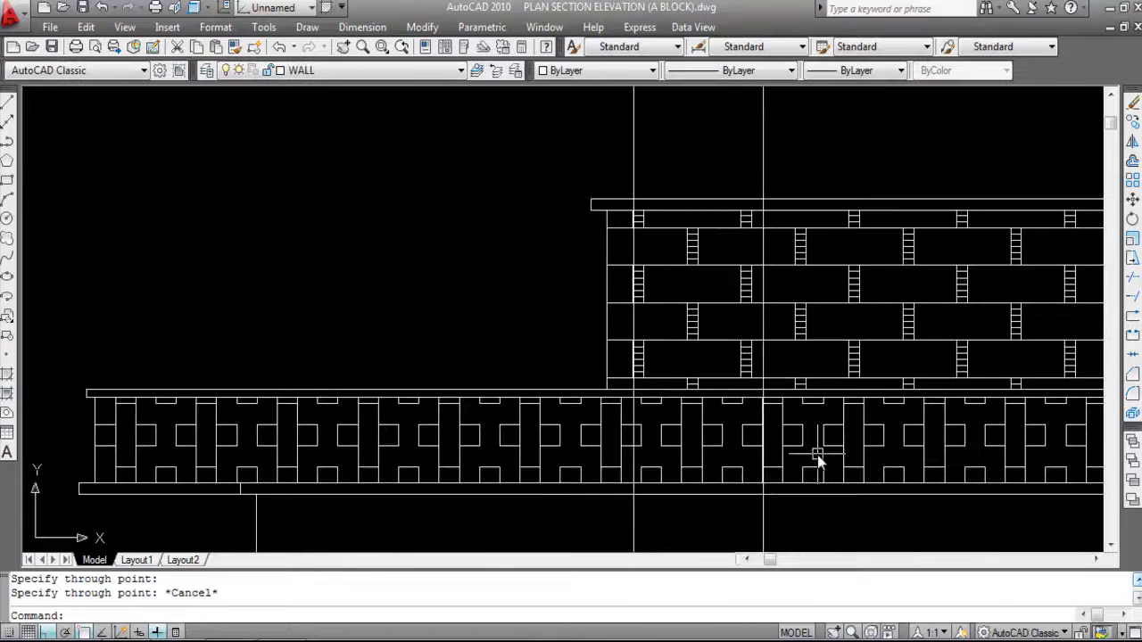
key(Return)
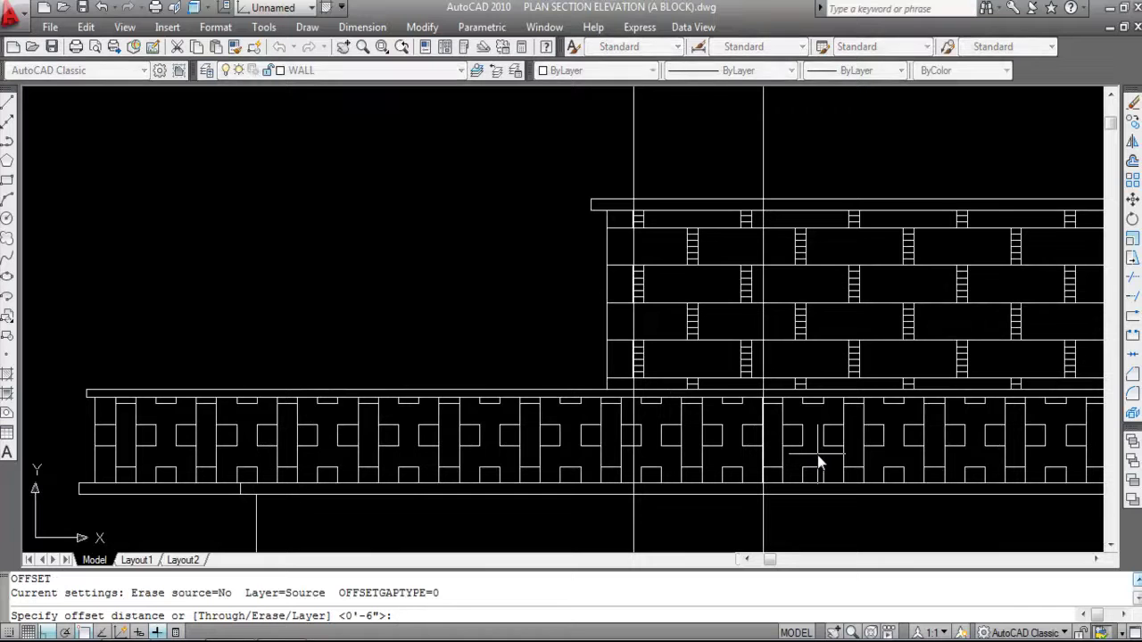
text(7')
key(Return)
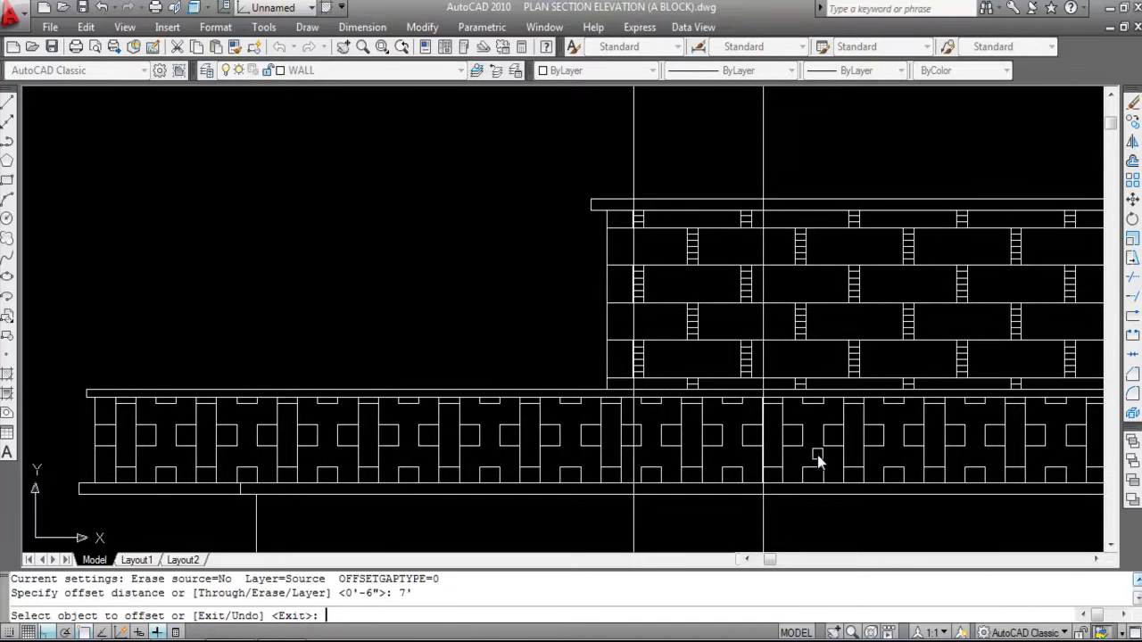
scroll(565, 327, down, 2)
scroll(580, 386, up, 3)
scroll(575, 397, down, 3)
scroll(648, 386, down, 2)
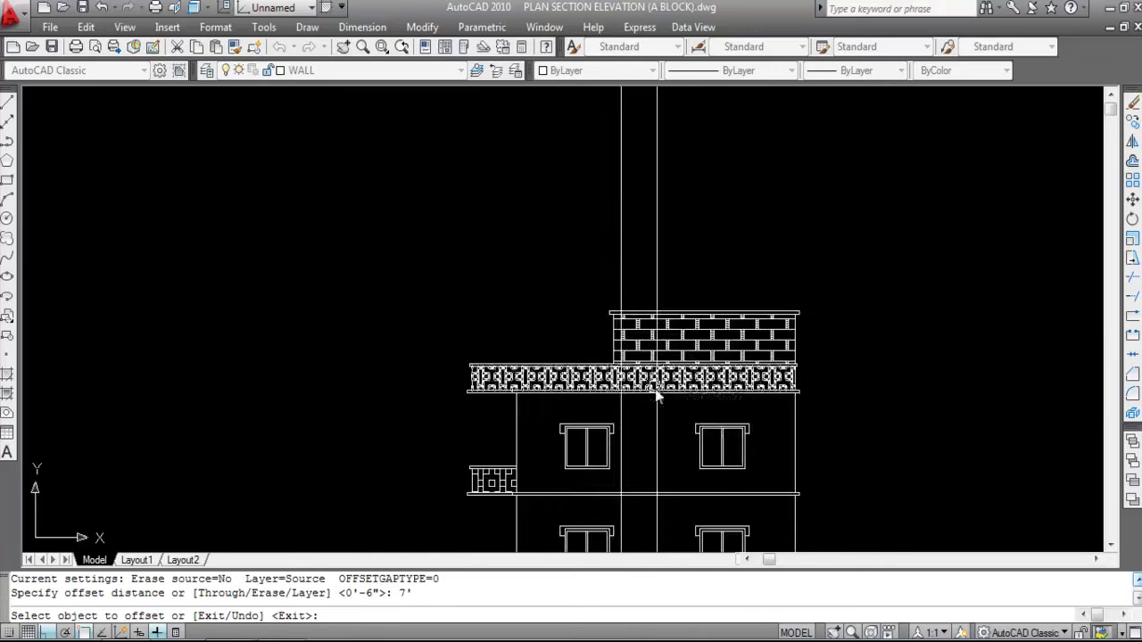
scroll(612, 365, up, 4)
click(601, 377)
scroll(627, 437, down, 2)
scroll(625, 419, down, 3)
click(526, 292)
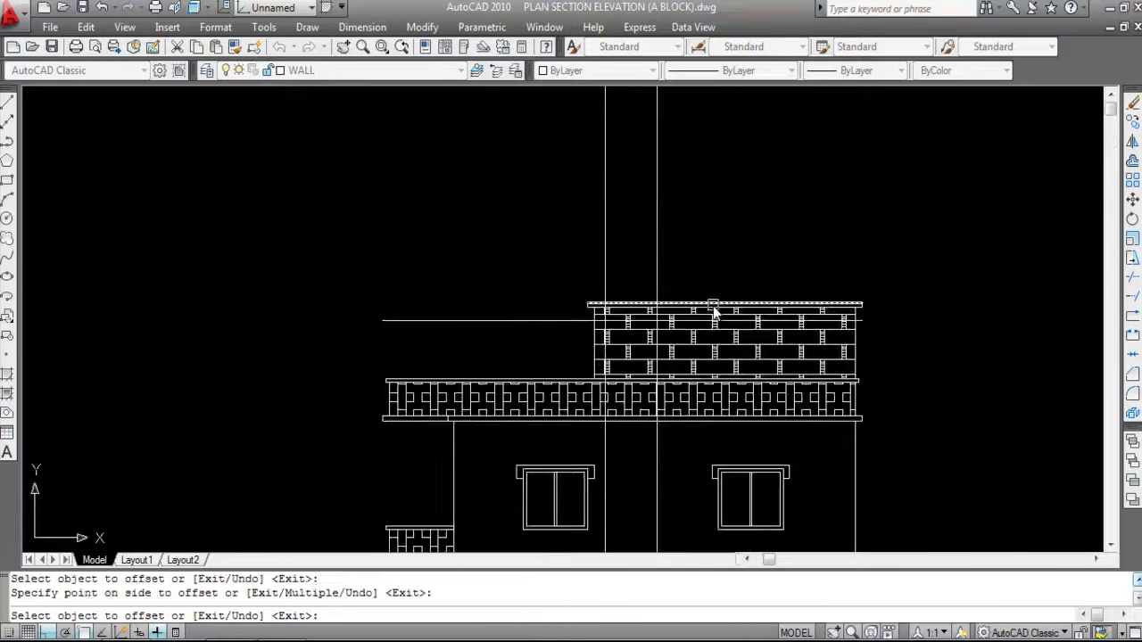
scroll(665, 357, up, 4)
key(Escape)
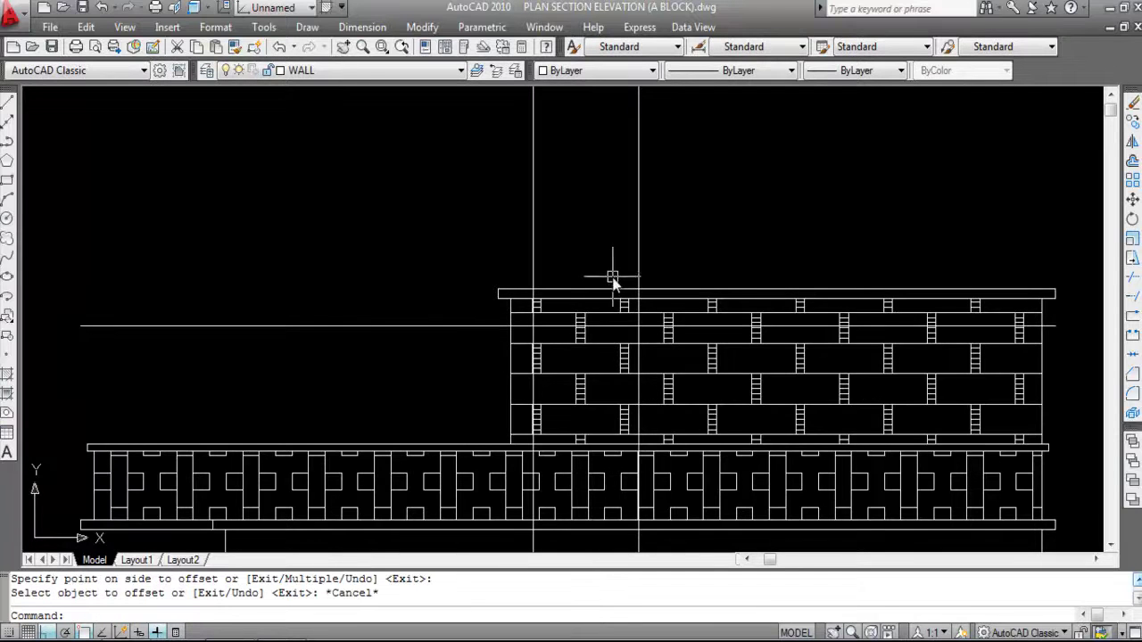
scroll(606, 193, down, 5)
scroll(624, 397, up, 5)
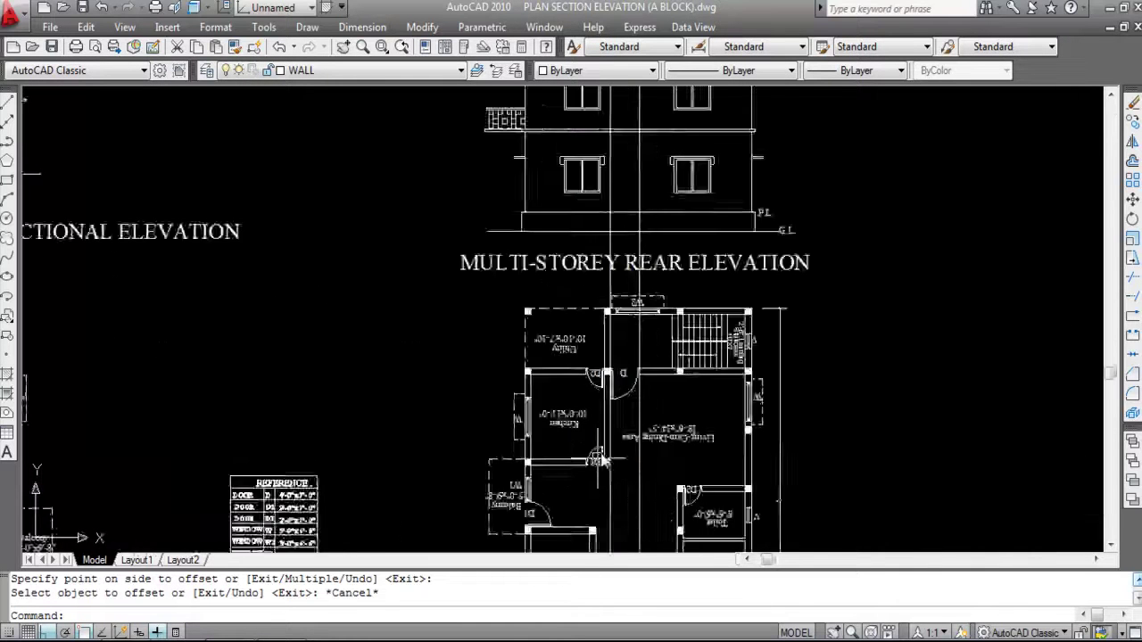
Look up the size of door D in the door and window reference table.
scroll(658, 299, down, 2)
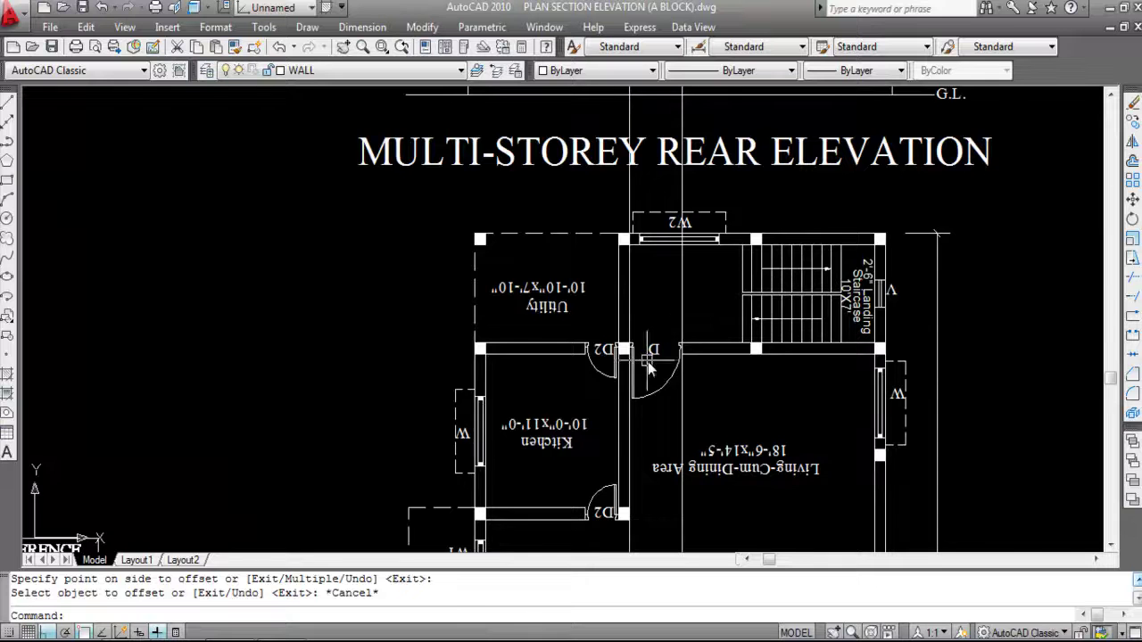
scroll(650, 366, down, 5)
scroll(625, 294, down, 3)
scroll(590, 251, up, 12)
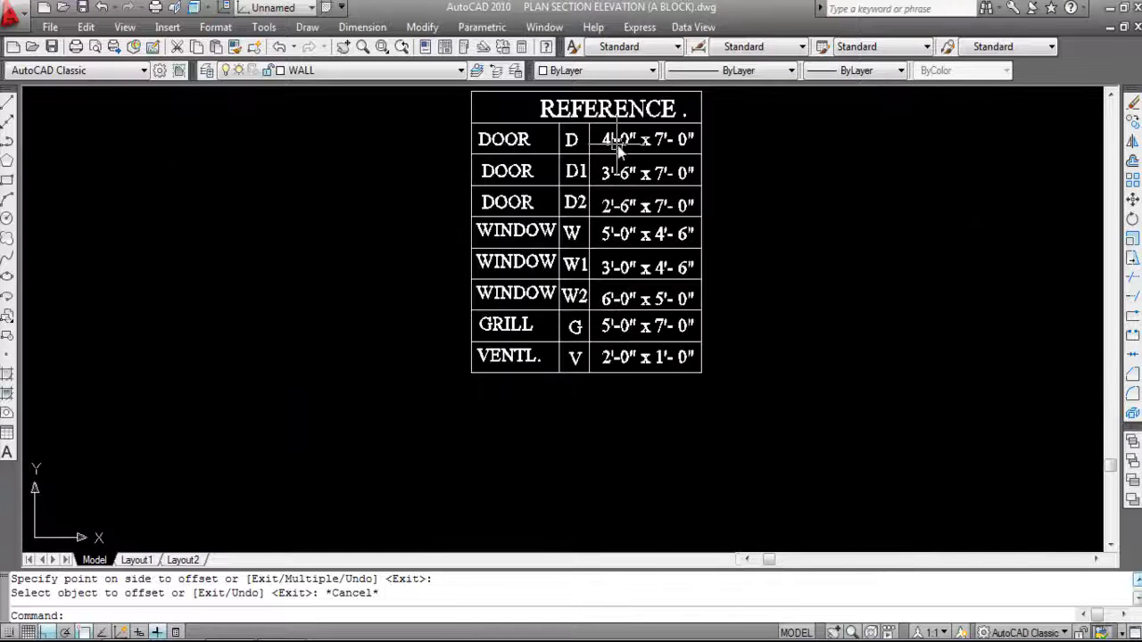
scroll(604, 437, down, 8)
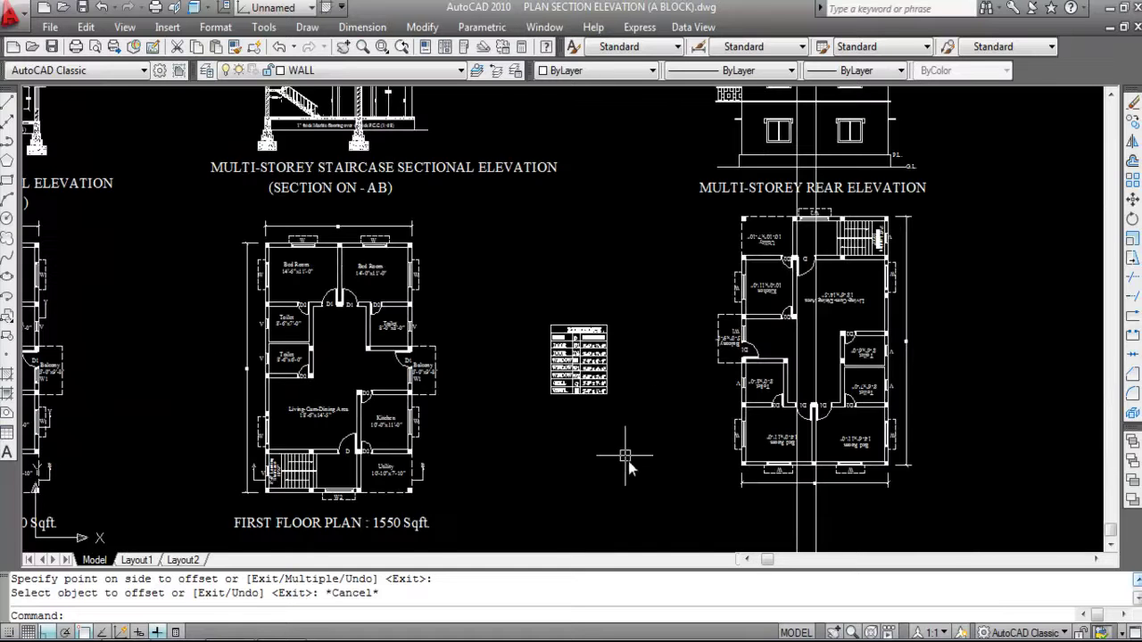
Draw a 4' x 7' door rectangle on the rear elevation's staircase room, down from where the door's left construction line meets the height line.
scroll(695, 259, up, 6)
scroll(706, 254, up, 6)
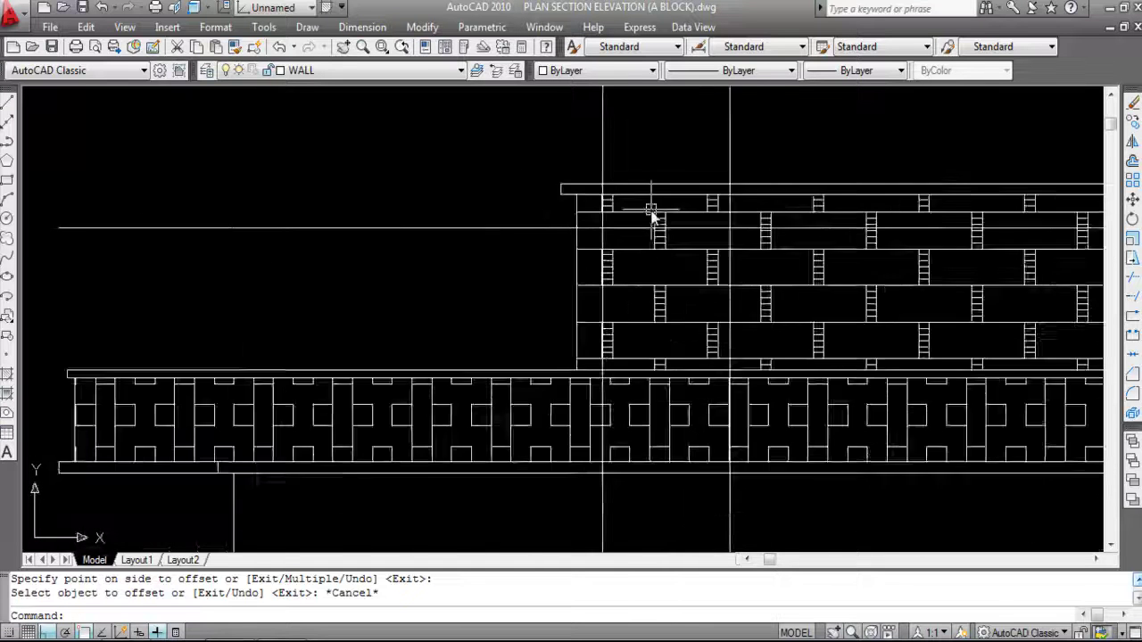
text(REC)
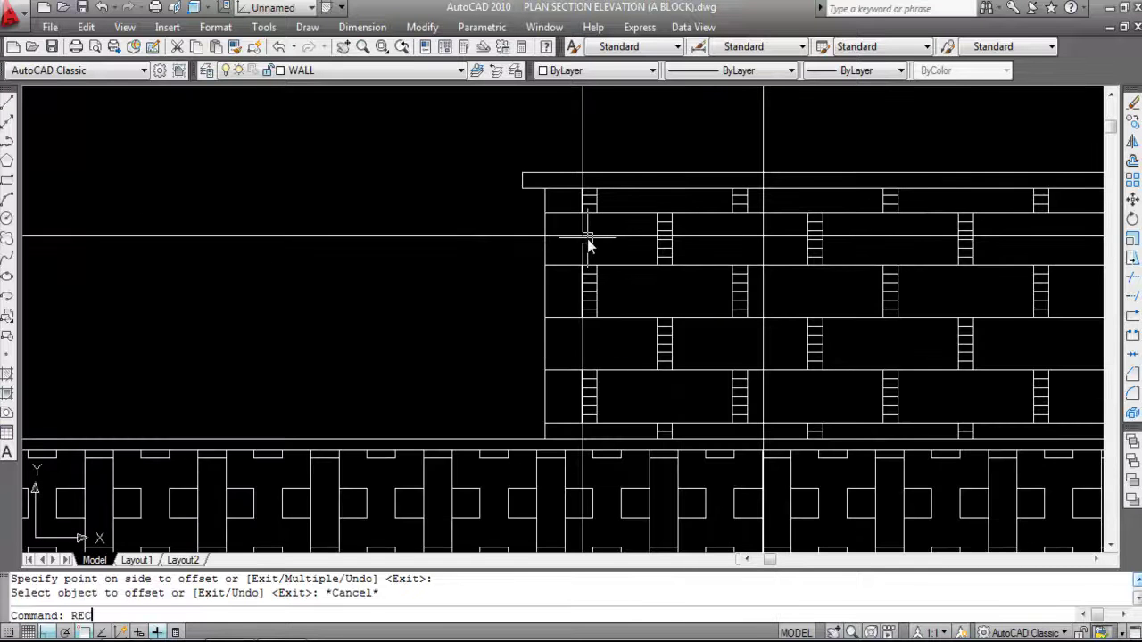
key(Return)
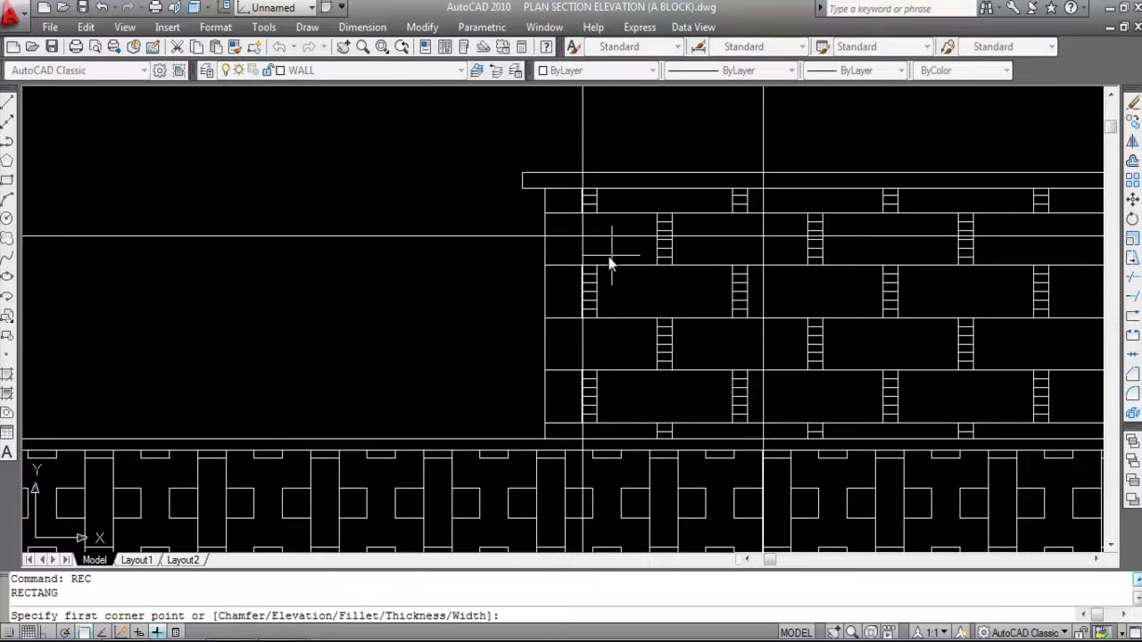
click(581, 237)
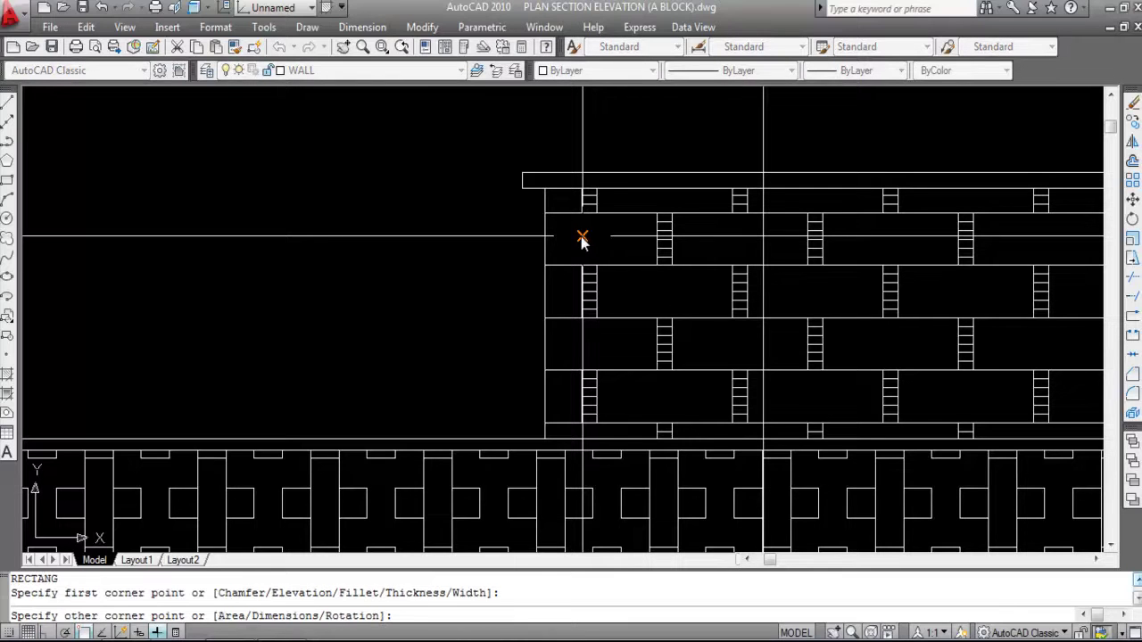
right_click(708, 332)
click(796, 428)
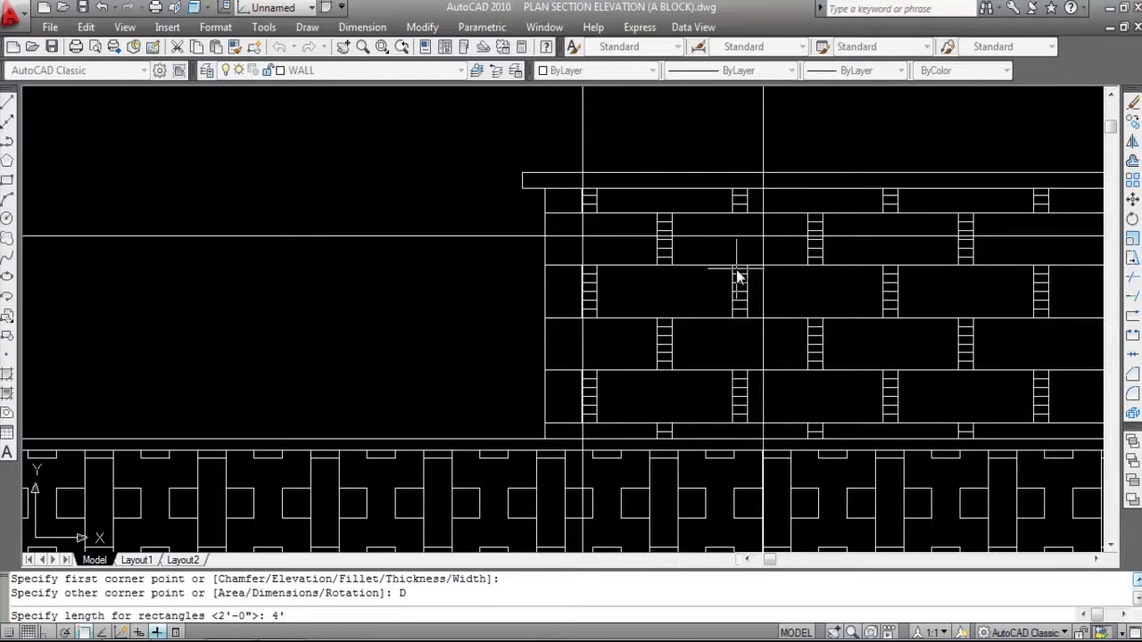
text(4')
key(Return)
text(7)
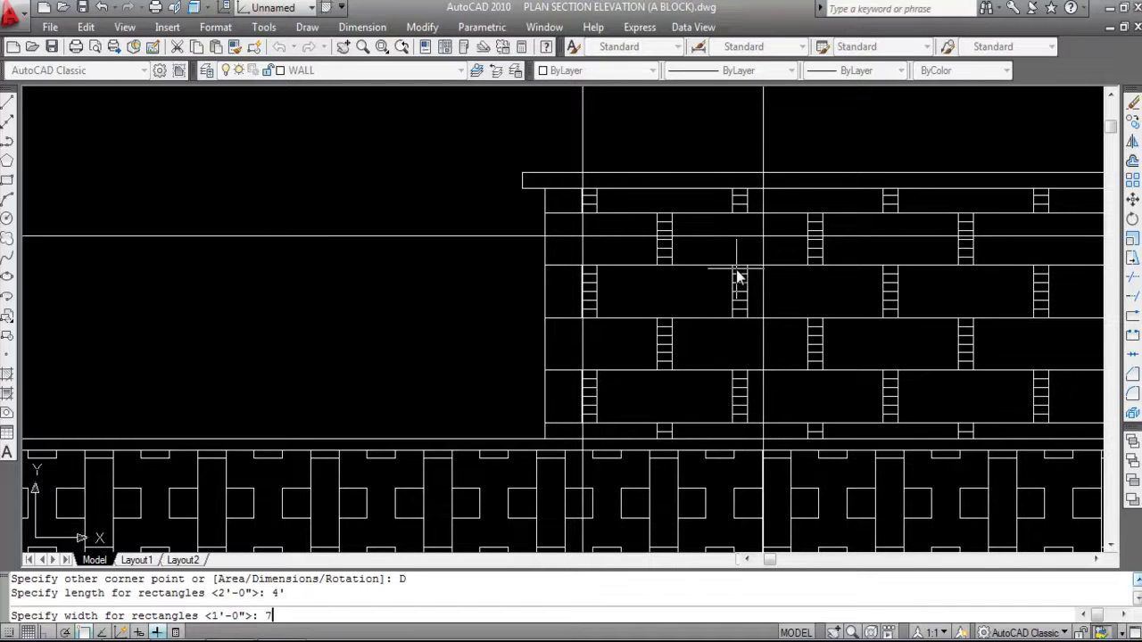
text(')
key(Return)
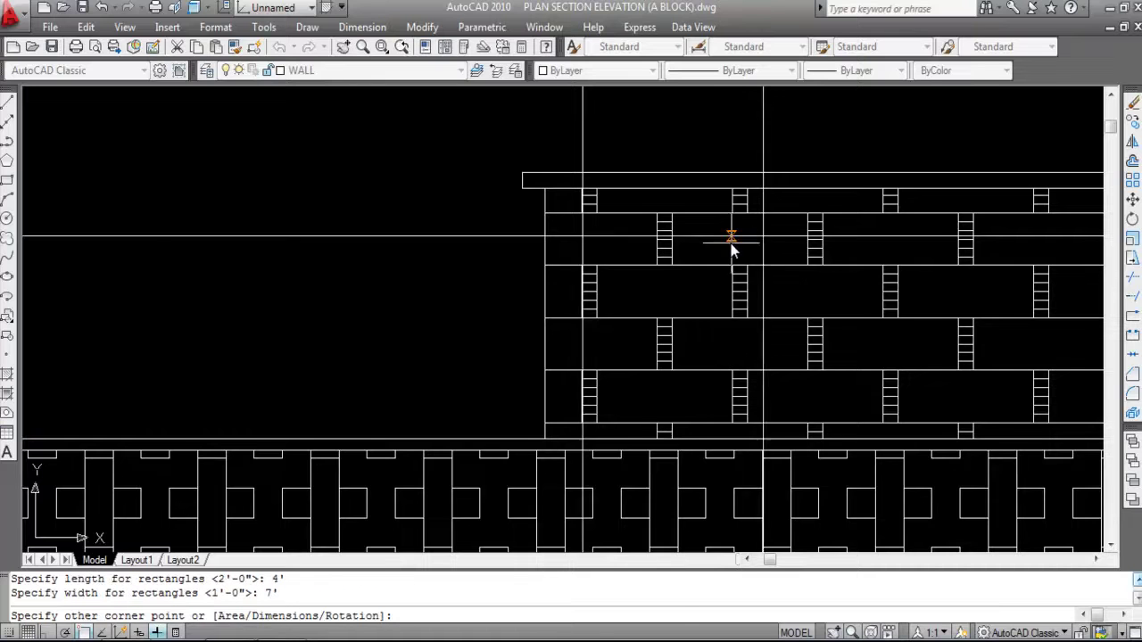
scroll(755, 318, down, 3)
click(773, 434)
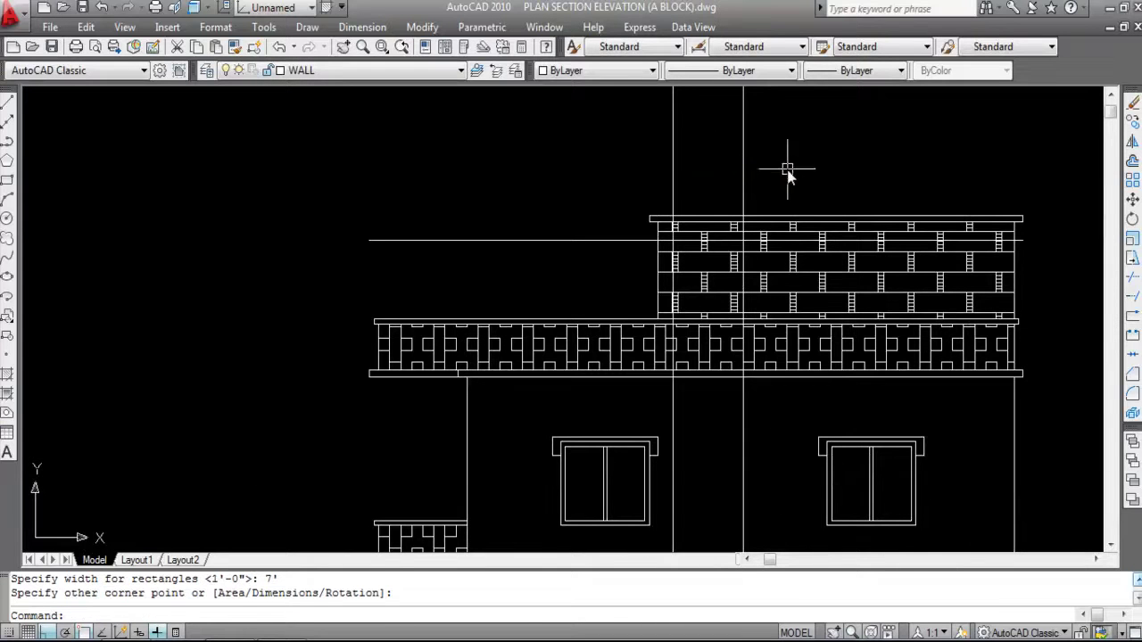
Erase the three door construction lines and the brick hatch of the rear elevation's rooftop staircase room.
drag(746, 169, 673, 139)
drag(576, 169, 541, 264)
key(Delete)
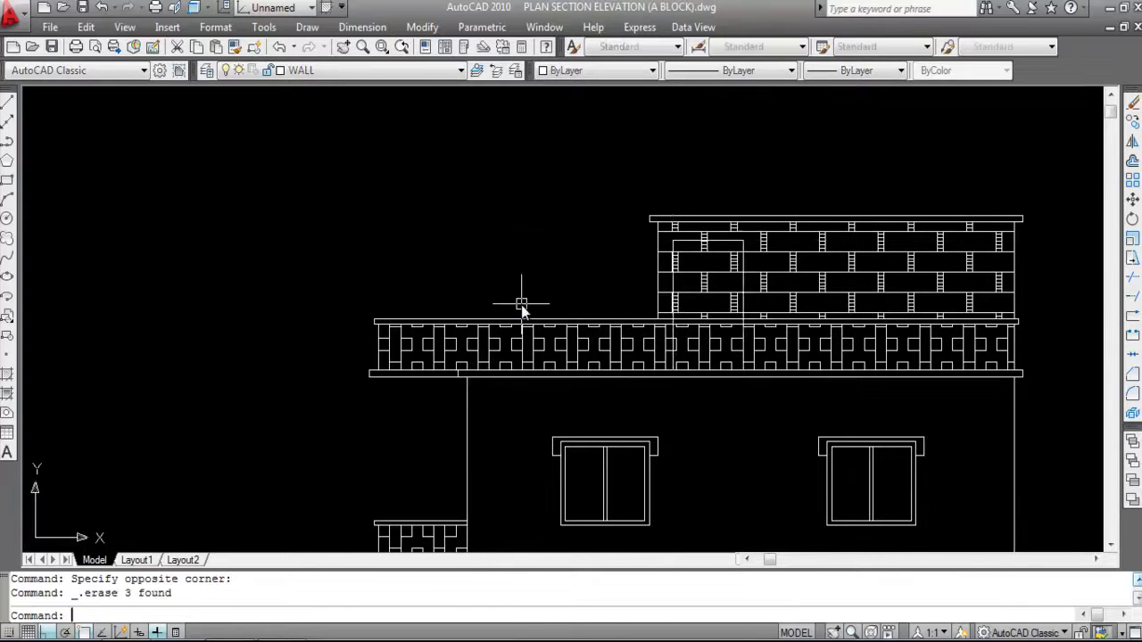
click(911, 259)
key(Delete)
Trim away the part of the door rectangle that lies below the top line of the roof parapet.
scroll(721, 321, up, 3)
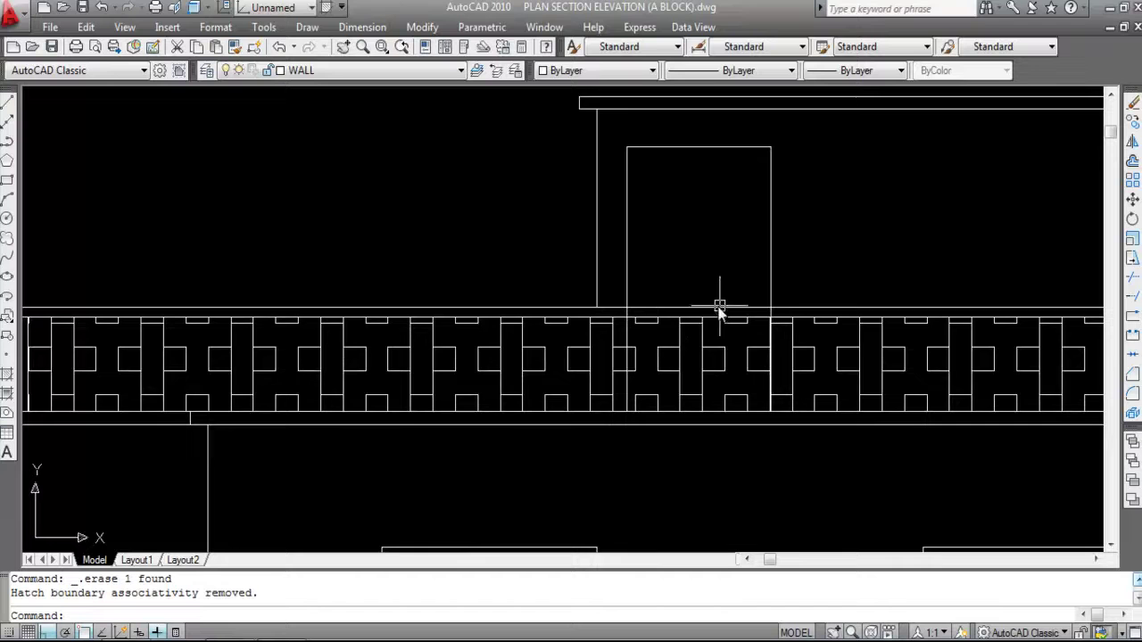
scroll(733, 357, down, 2)
scroll(665, 332, up, 3)
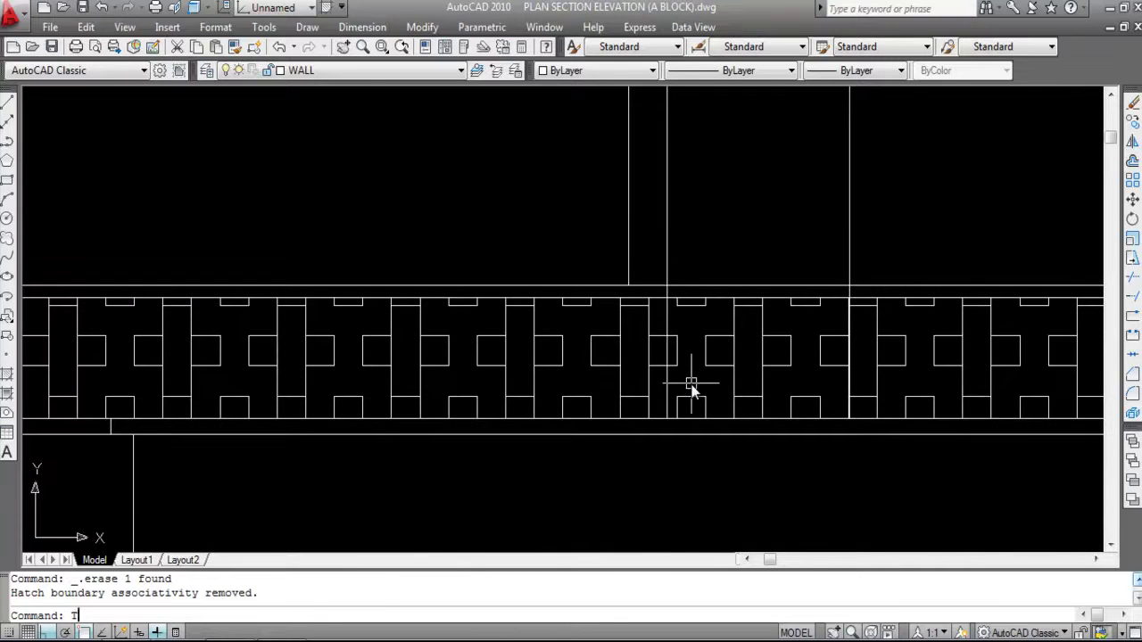
key(Return)
click(682, 286)
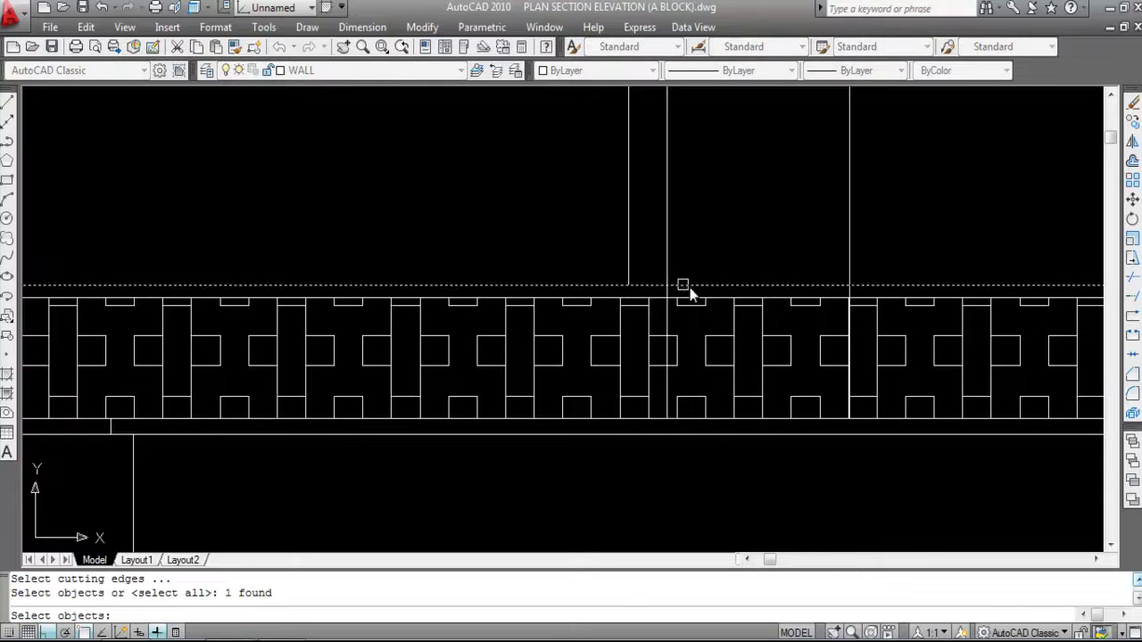
key(Return)
scroll(666, 298, up, 2)
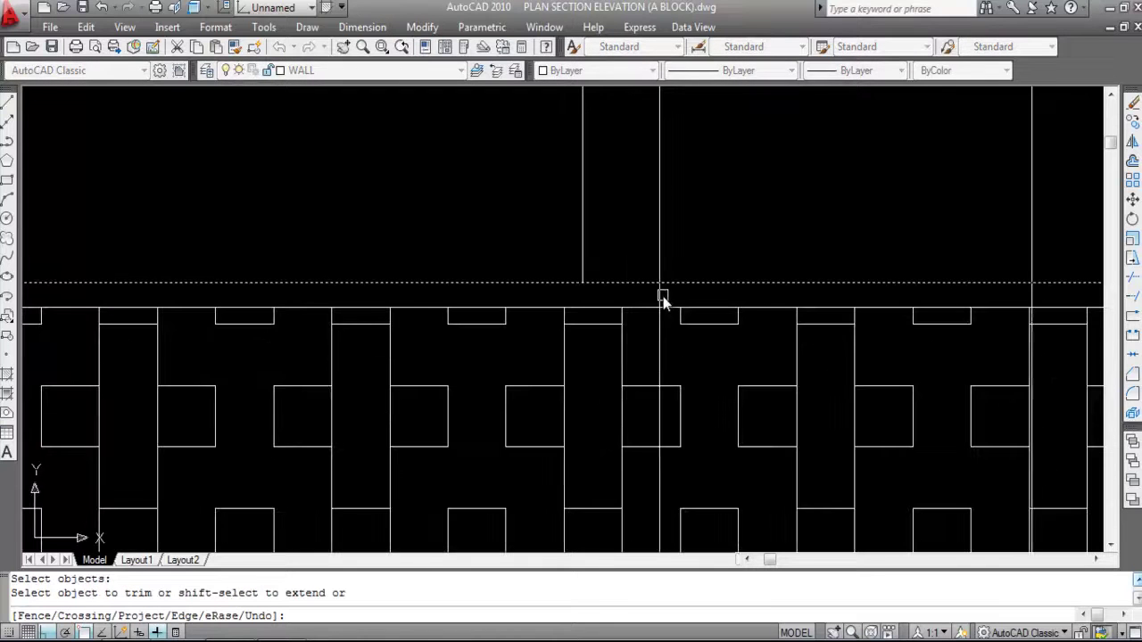
click(665, 299)
scroll(625, 282, down, 2)
key(Escape)
scroll(646, 223, down, 2)
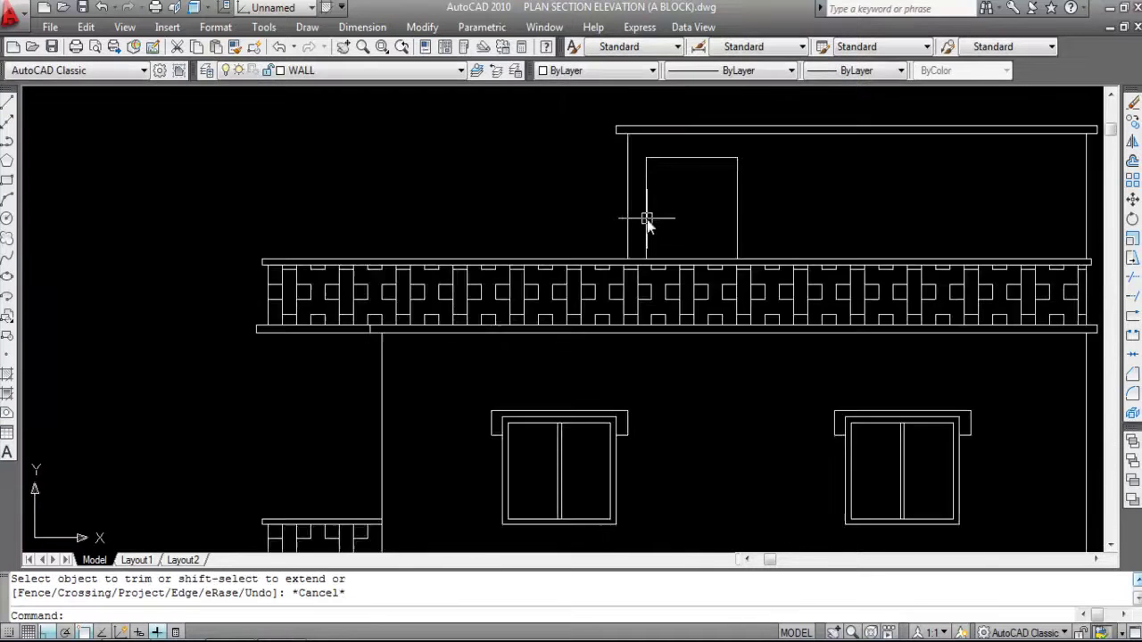
Offset the rooftop door outline 3" outward to form the door frame.
text(o)
key(Return)
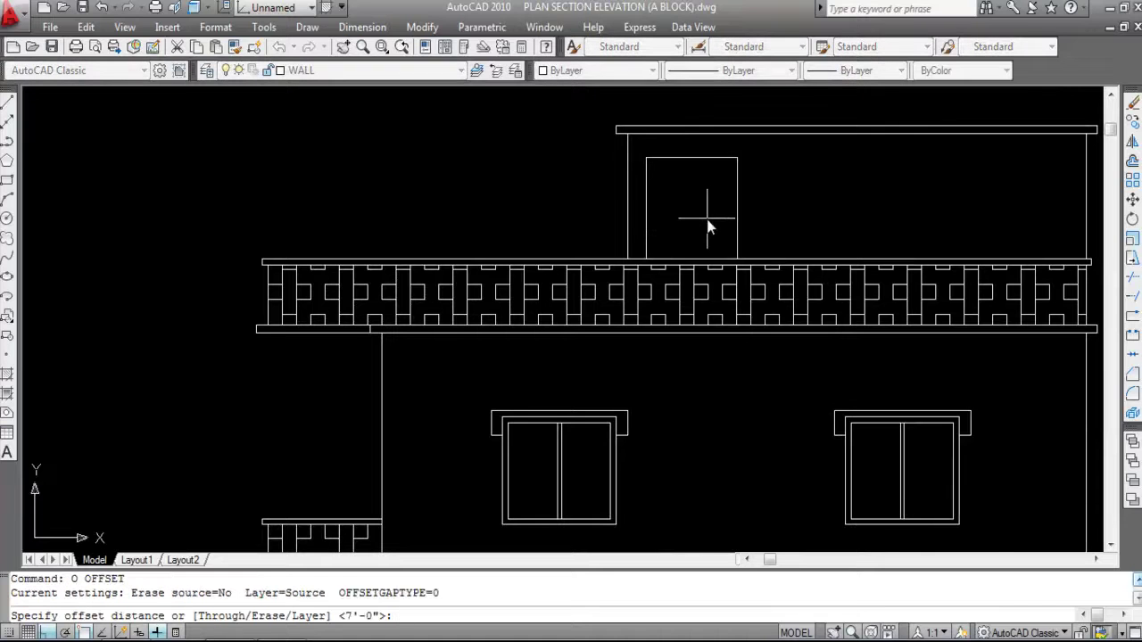
text(3)
key(Return)
click(712, 158)
click(799, 230)
key(Escape)
Hatch the rooftop staircase room's wall around the door with the BRSTONE pattern at scale 40.
scroll(589, 201, down, 4)
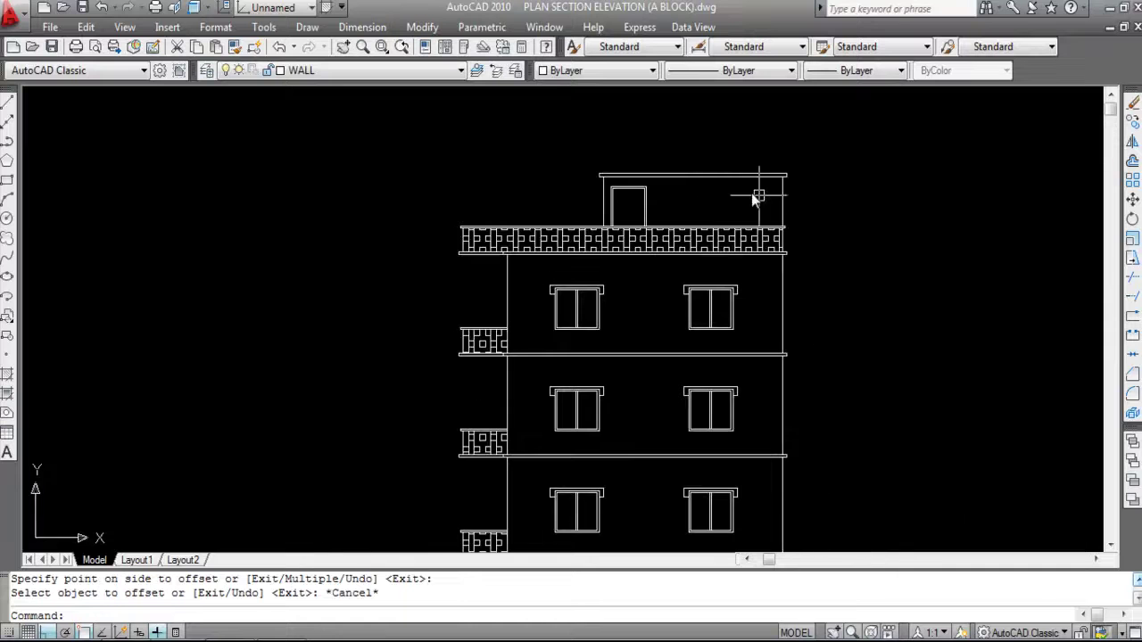
text(h)
key(Return)
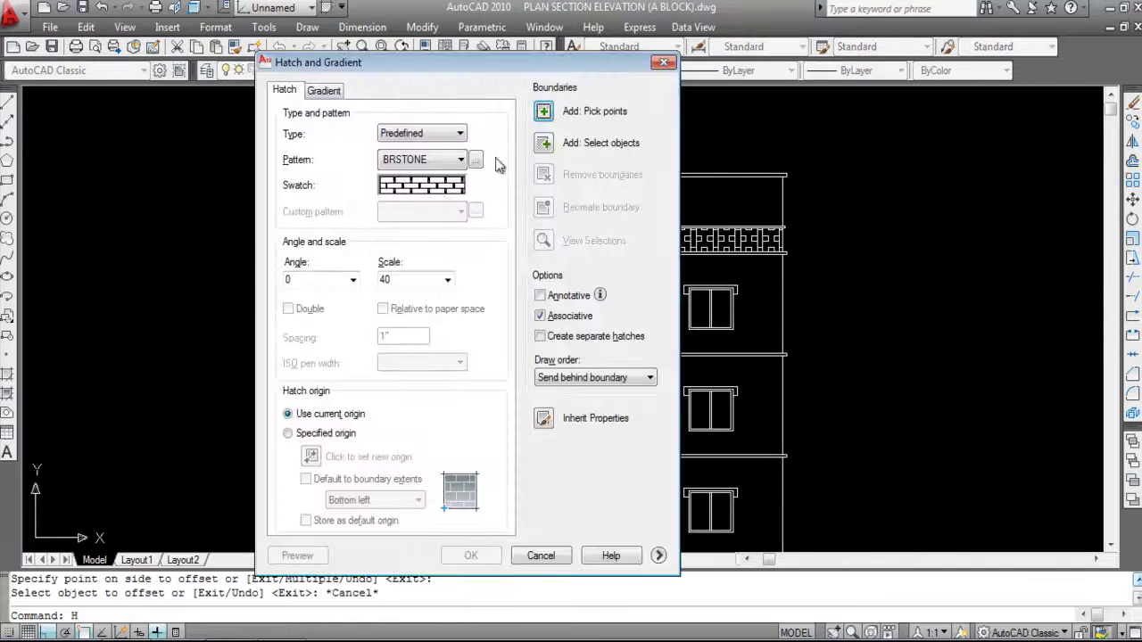
click(544, 111)
click(701, 217)
scroll(688, 207, up, 3)
key(Return)
key(Return)
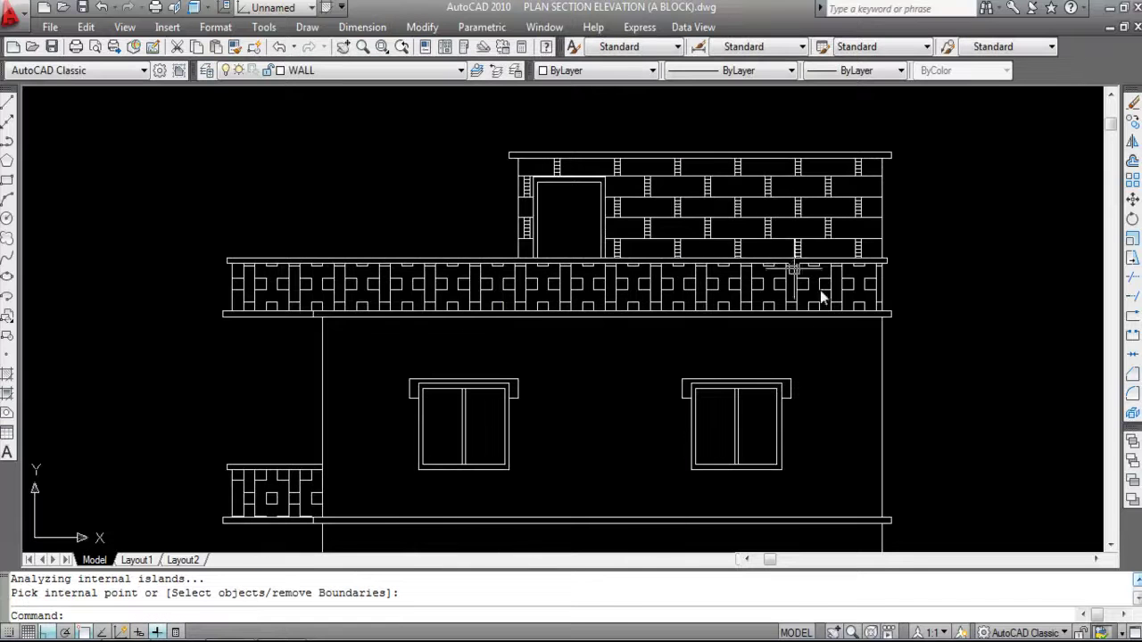
Review the rear elevation's rooftop door and parapet against the floor plan below it and the neighbouring elevations.
scroll(563, 190, down, 5)
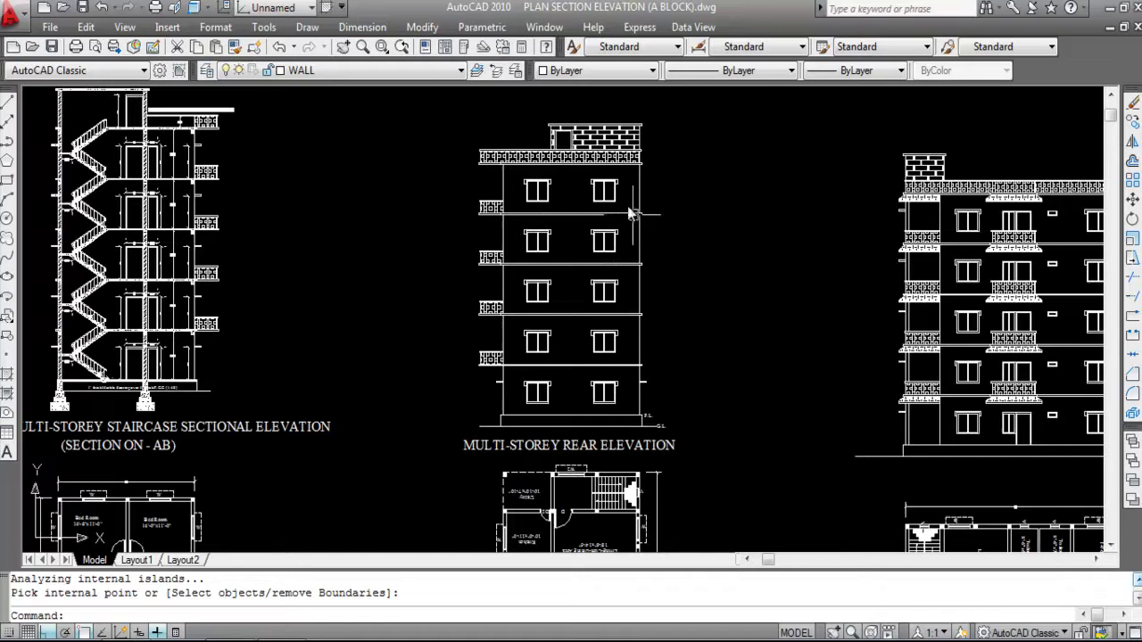
scroll(587, 85, up, 3)
scroll(637, 185, down, 5)
scroll(624, 362, up, 4)
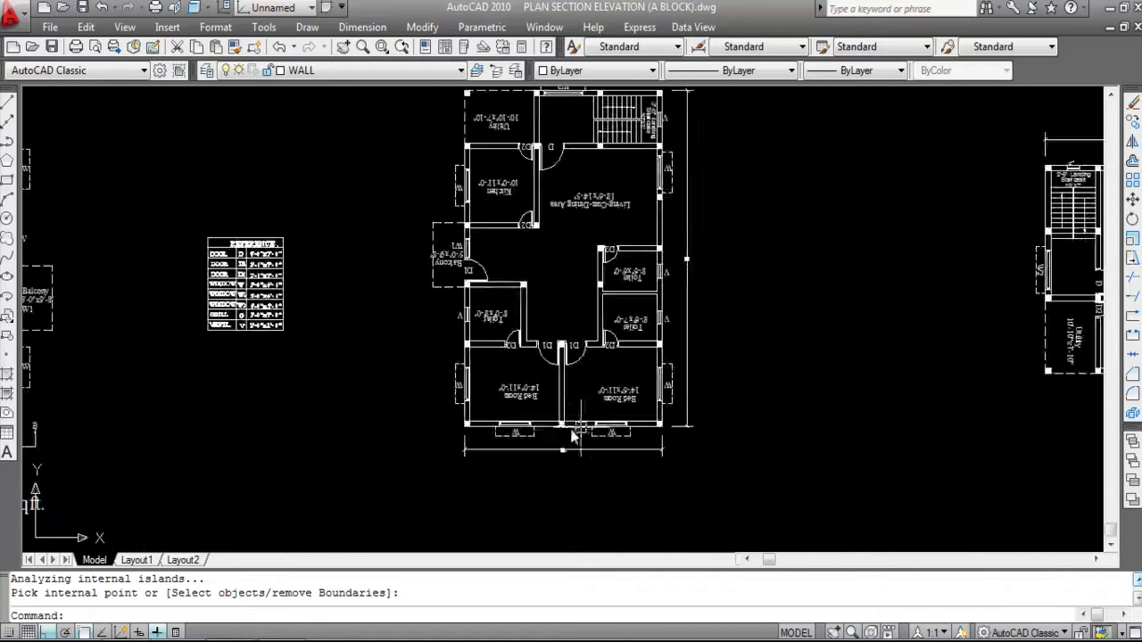
scroll(563, 479, down, 2)
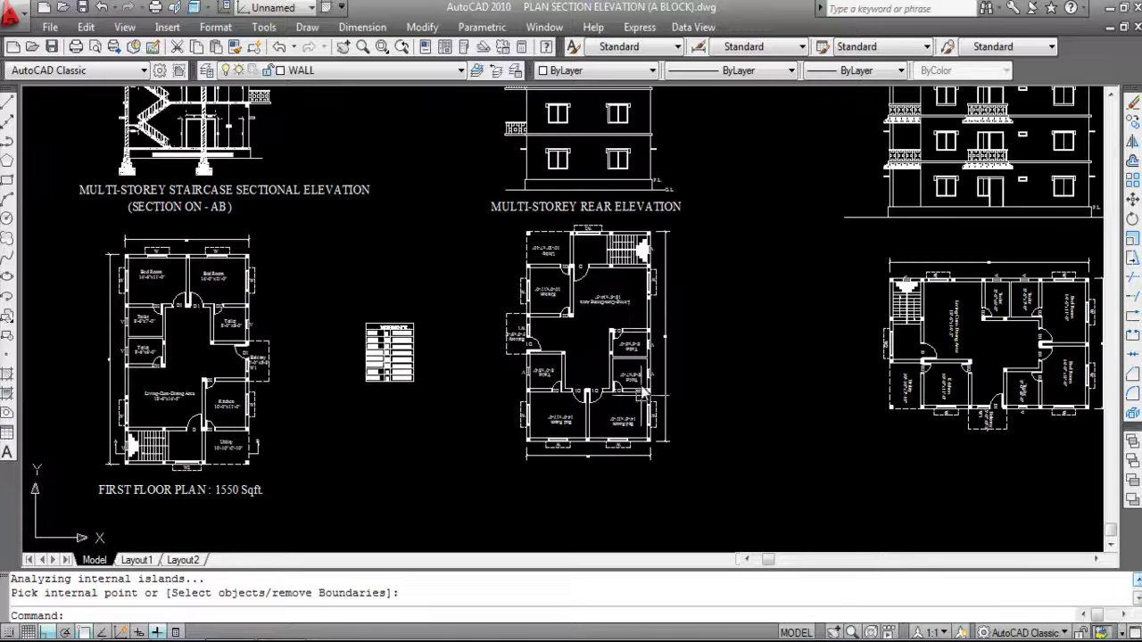
scroll(616, 295, up, 2)
scroll(625, 375, down, 2)
scroll(641, 397, down, 2)
scroll(619, 184, up, 5)
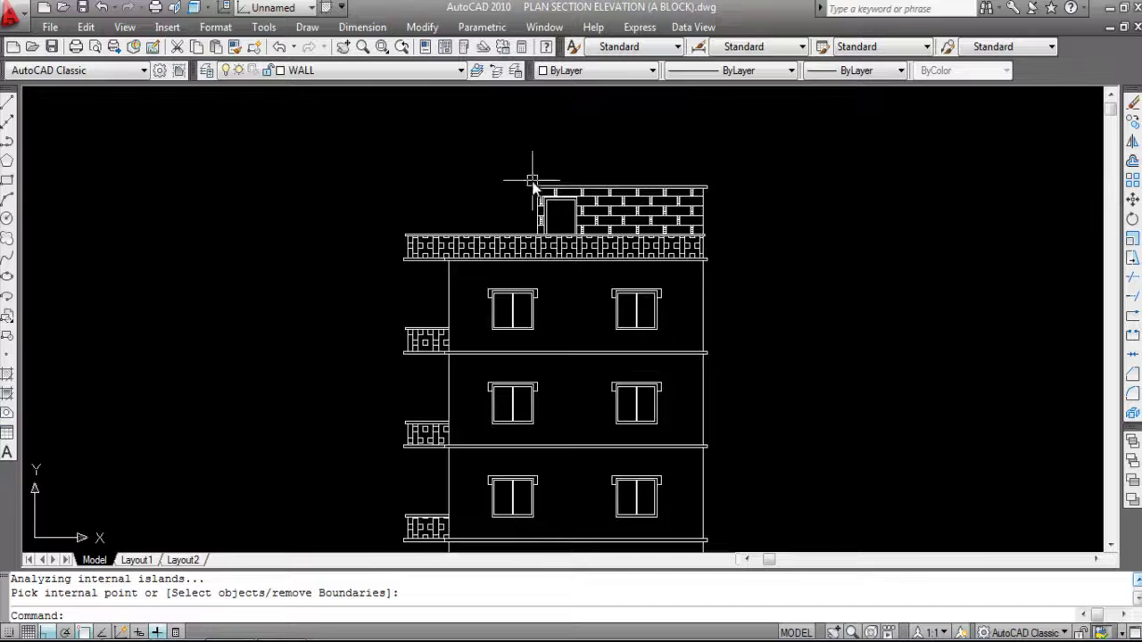
scroll(532, 185, down, 5)
scroll(538, 205, up, 2)
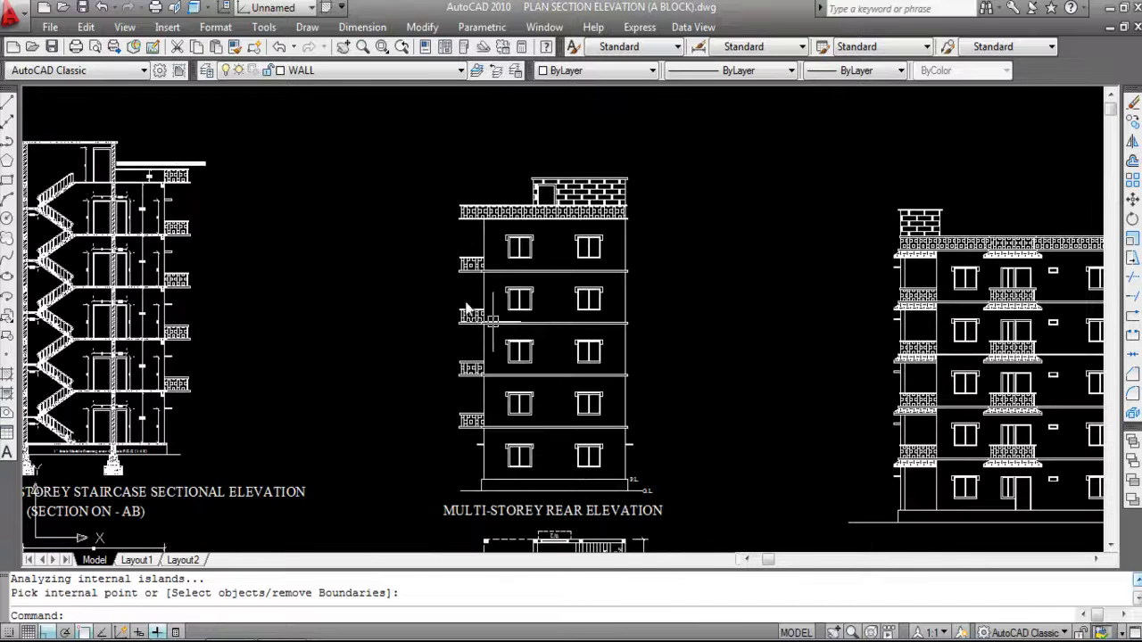
scroll(540, 187, up, 5)
scroll(535, 187, down, 2)
scroll(508, 197, down, 4)
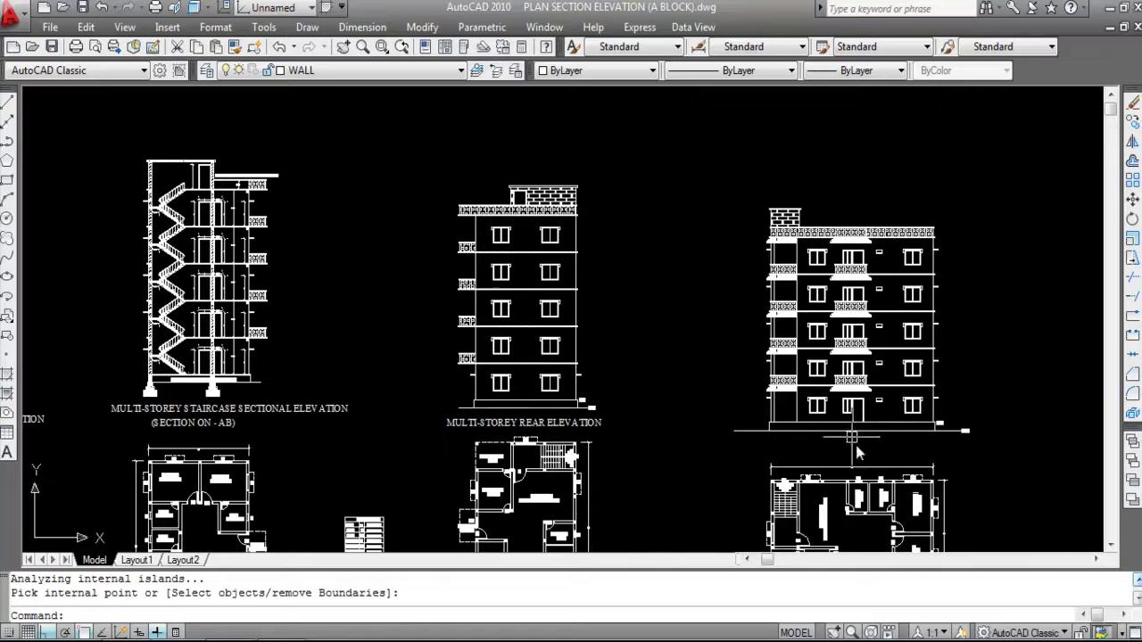
Copy the MULTI-STOREY REAR ELEVATION title to below the side elevation's ground line.
scroll(545, 416, up, 2)
click(545, 422)
text(CO)
key(Return)
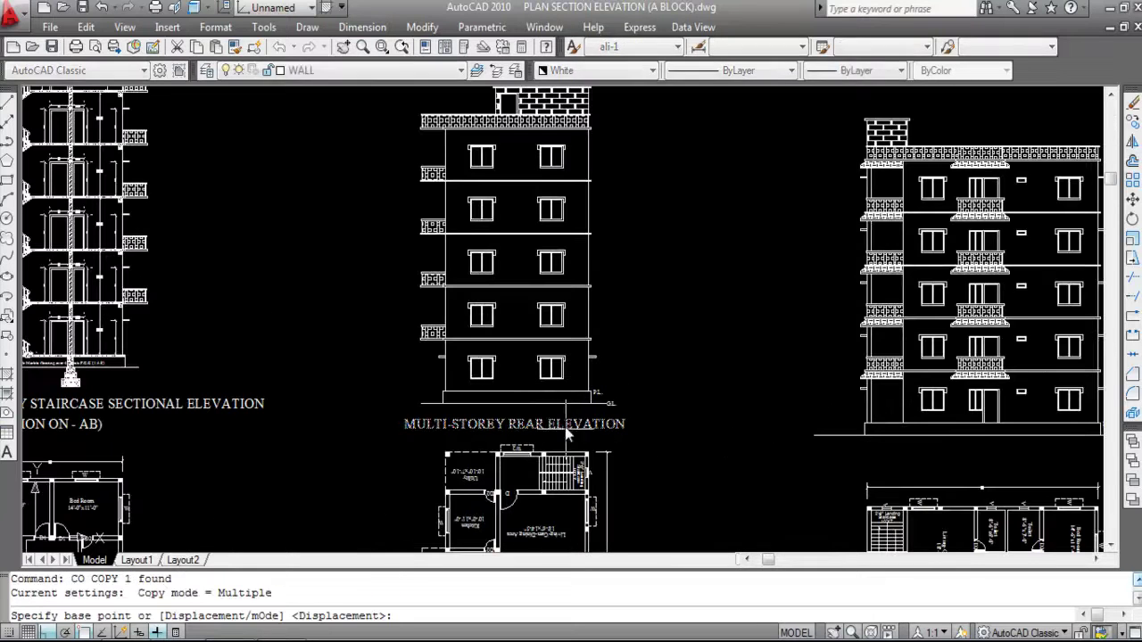
click(562, 437)
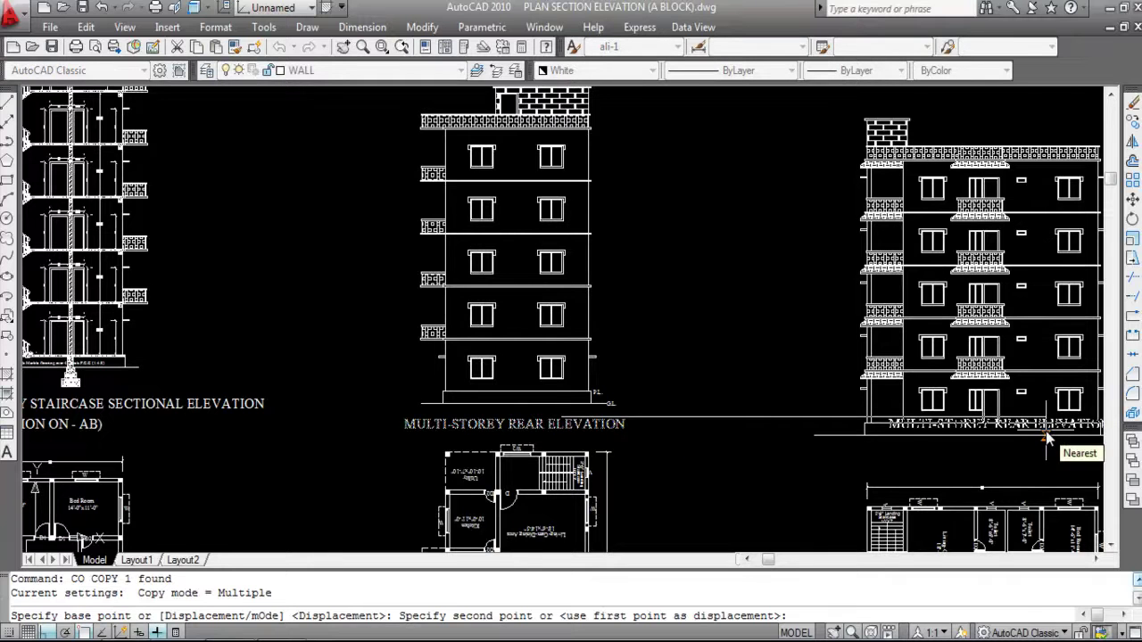
key(F8)
scroll(1026, 460, up, 2)
scroll(741, 430, down, 3)
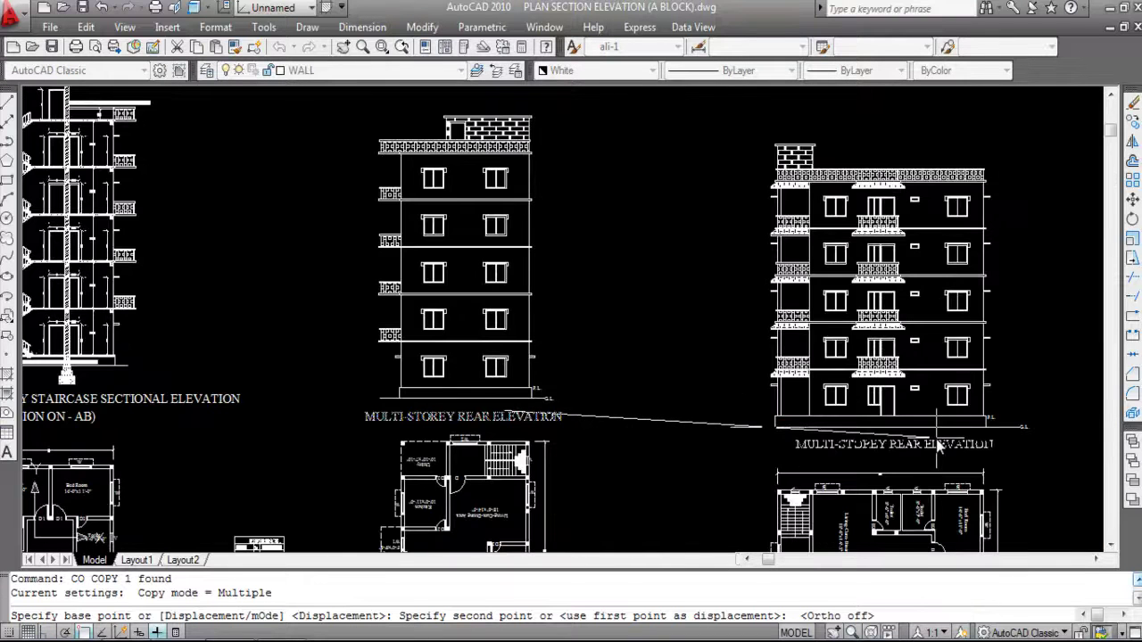
click(924, 439)
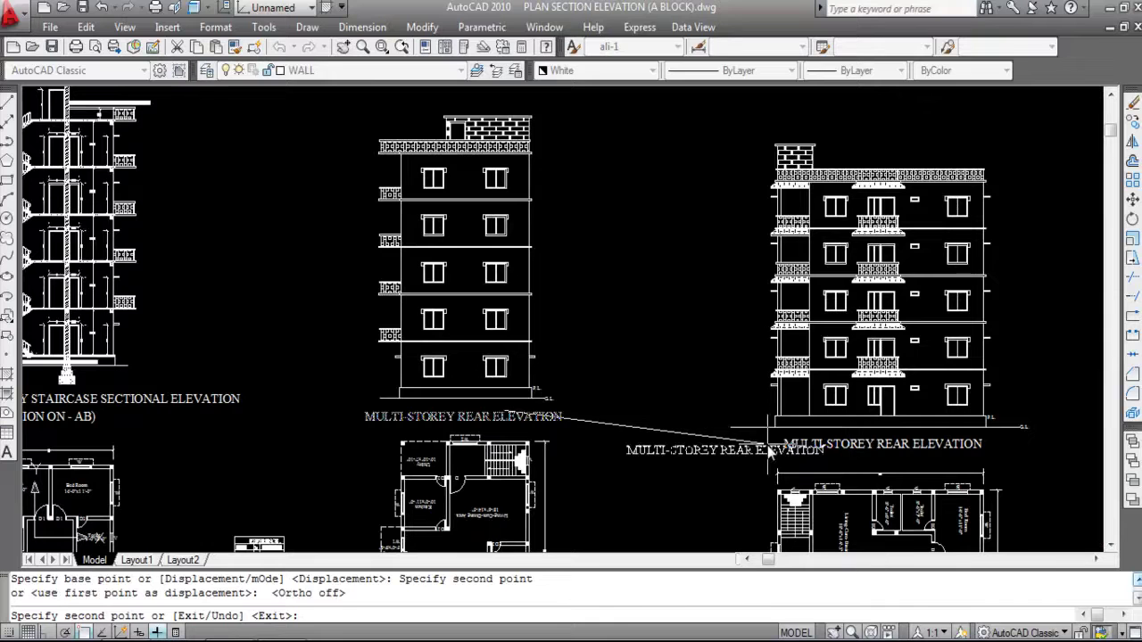
key(Escape)
Change the copied title to MULTI-STOREY SIDE ELEVATION.
scroll(955, 437, up, 2)
click(882, 452)
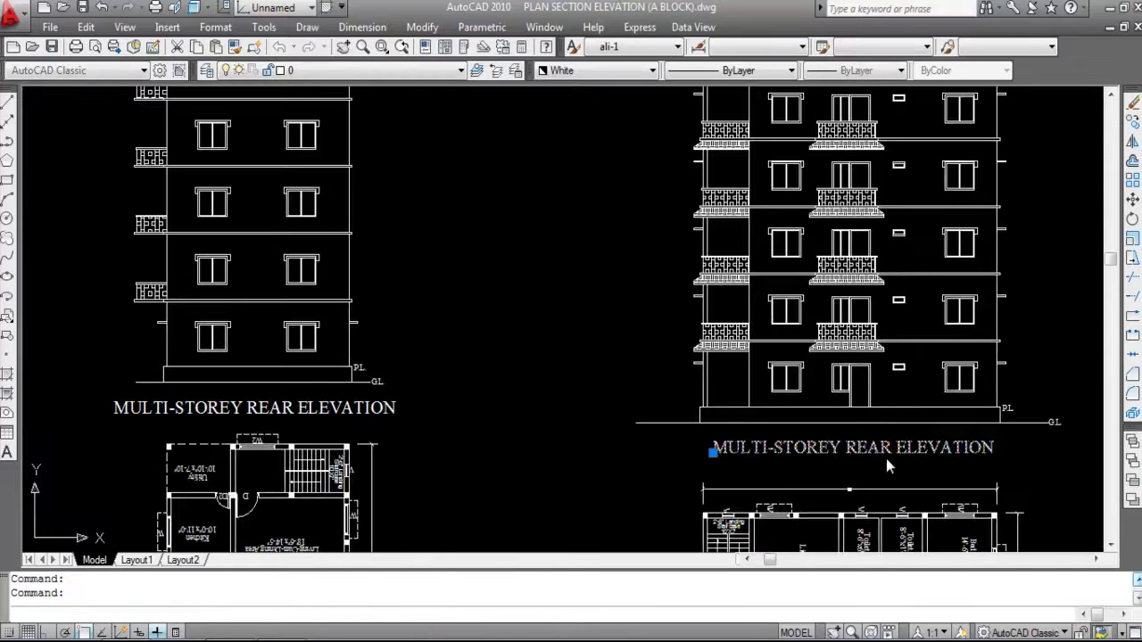
double_click(889, 451)
click(891, 448)
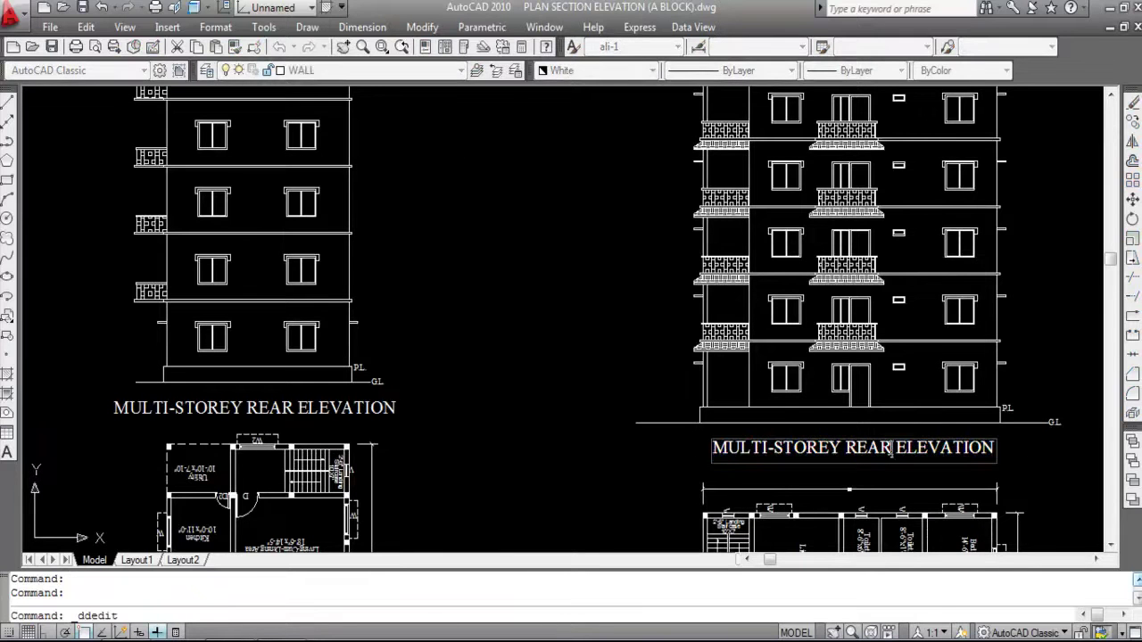
key(BackSpace)
text(SIDE)
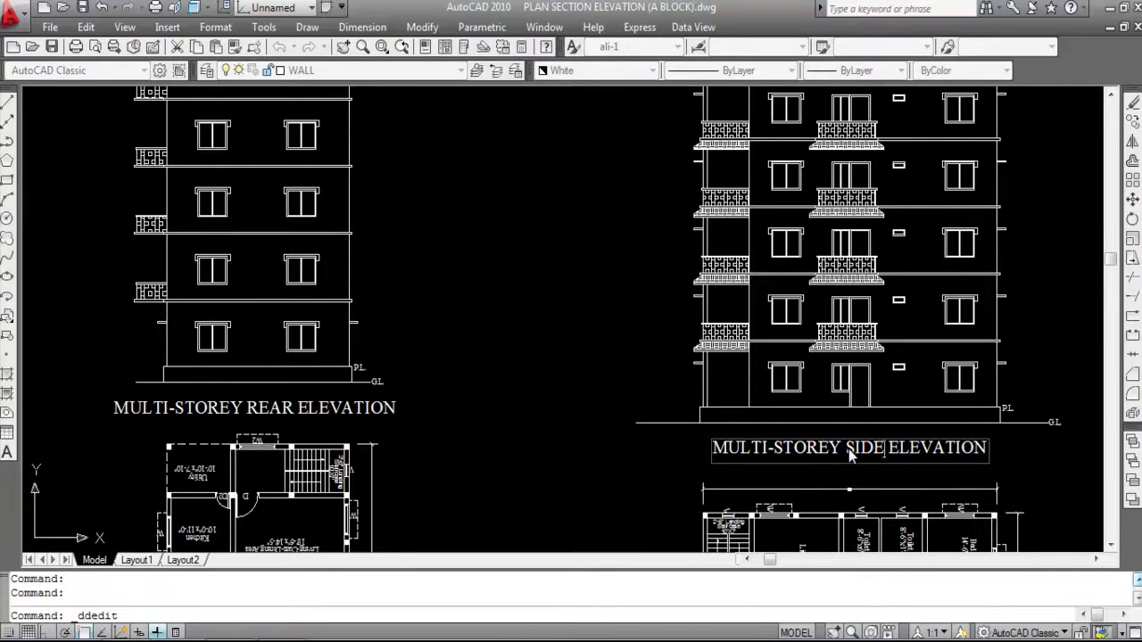
click(1035, 468)
scroll(777, 406, down, 2)
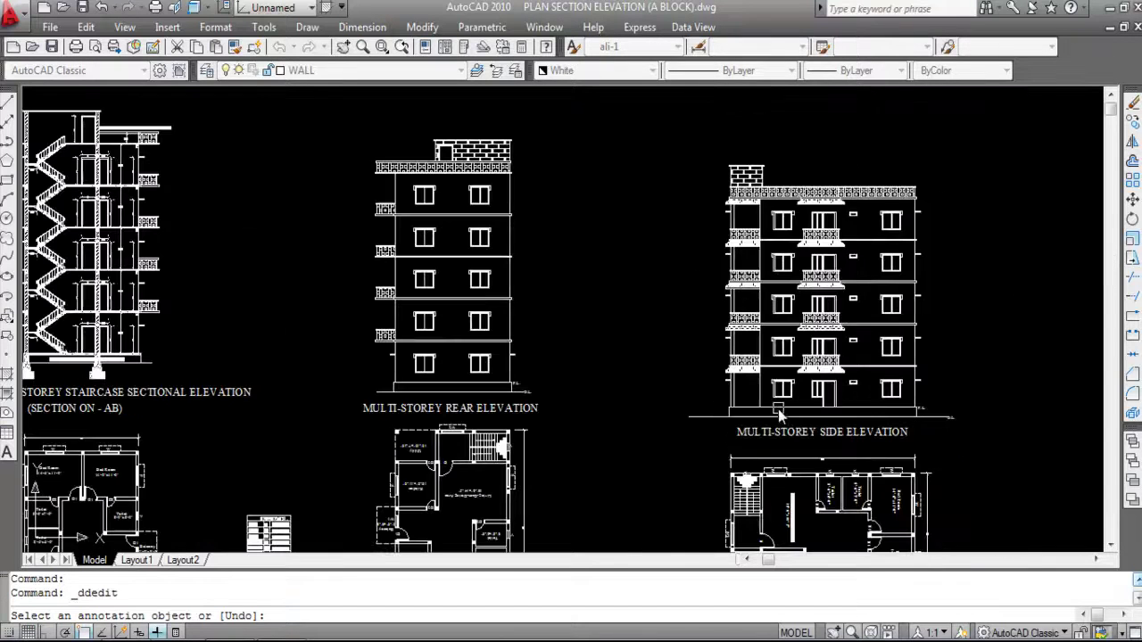
key(Escape)
Inspect the titled side elevation from its rooftop staircase room down to the ground line.
scroll(939, 338, up, 2)
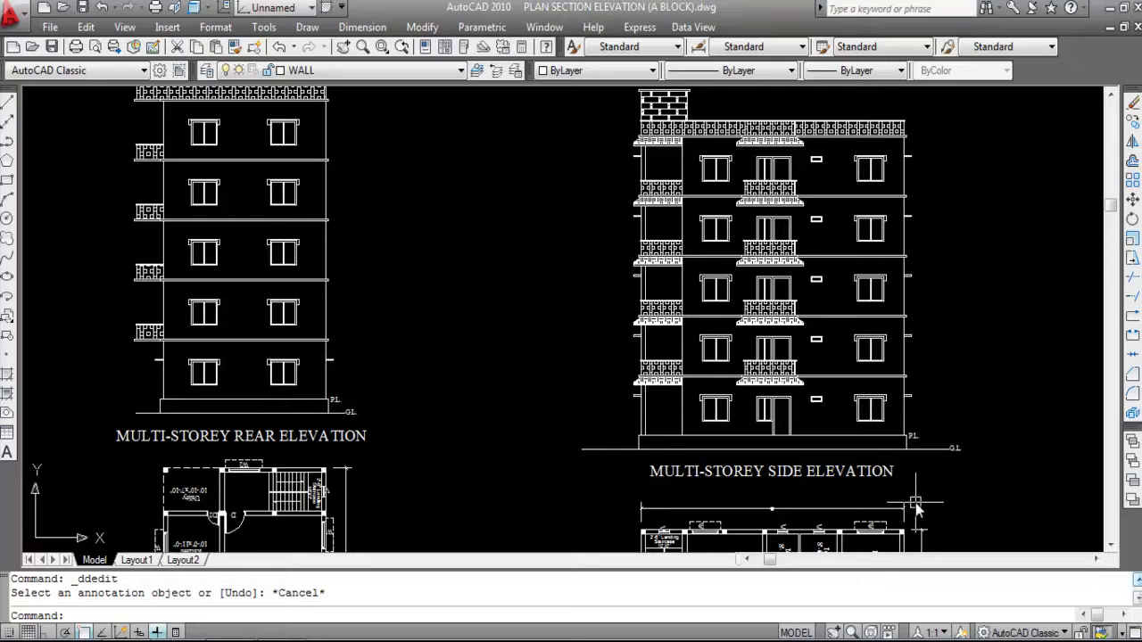
scroll(870, 379, down, 1)
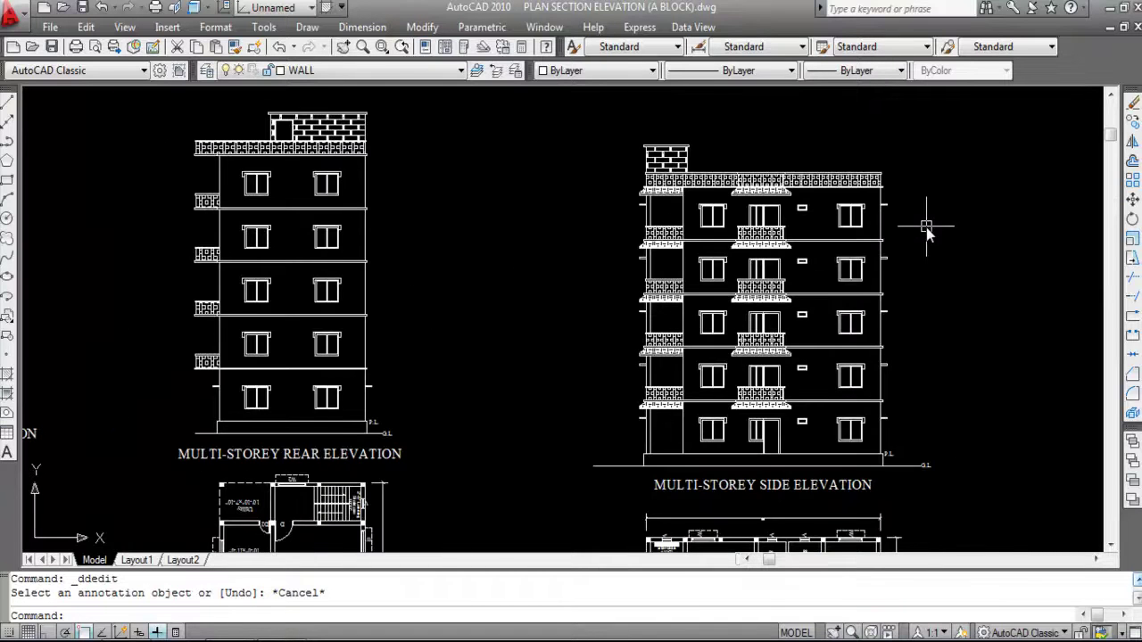
scroll(925, 229, up, 2)
scroll(919, 353, down, 1)
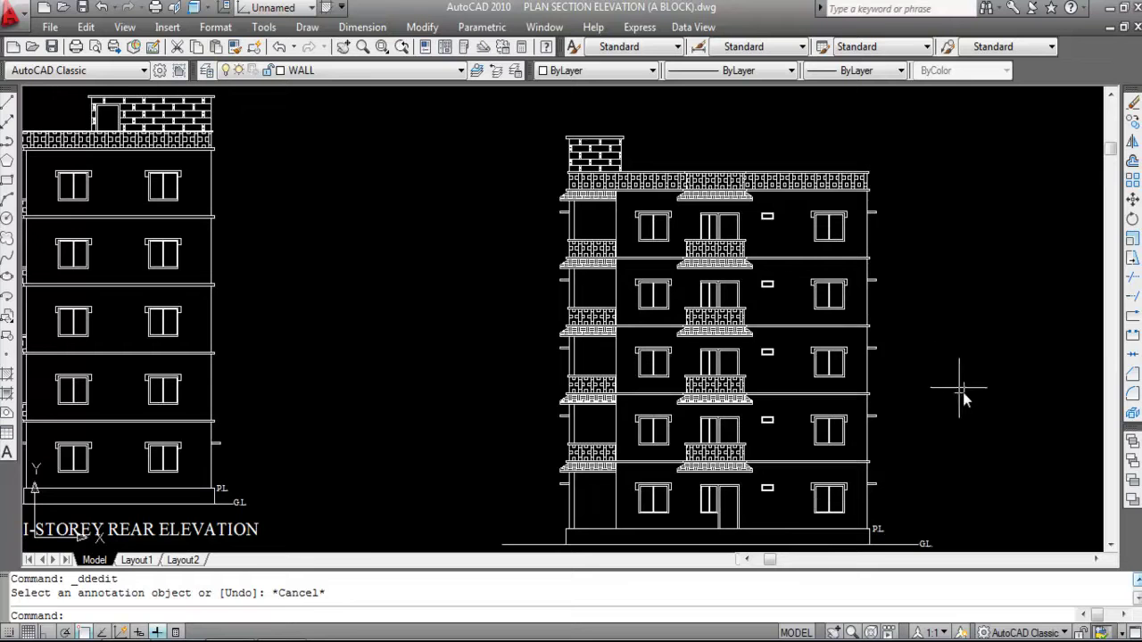
scroll(785, 254, down, 1)
scroll(927, 375, up, 3)
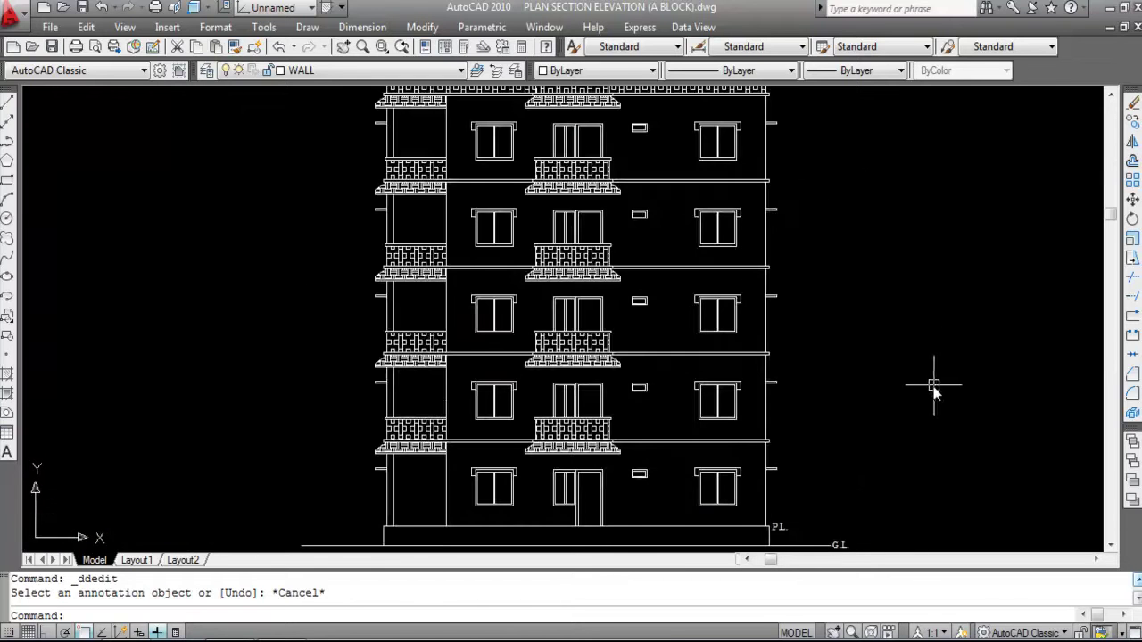
scroll(899, 348, down, 1)
scroll(898, 348, down, 1)
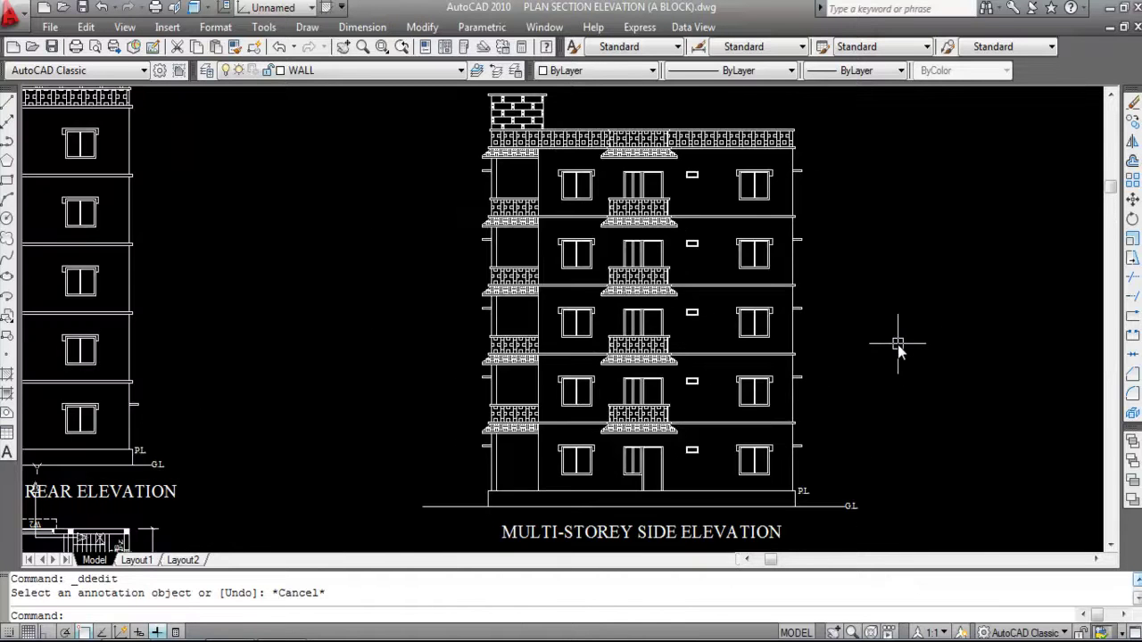